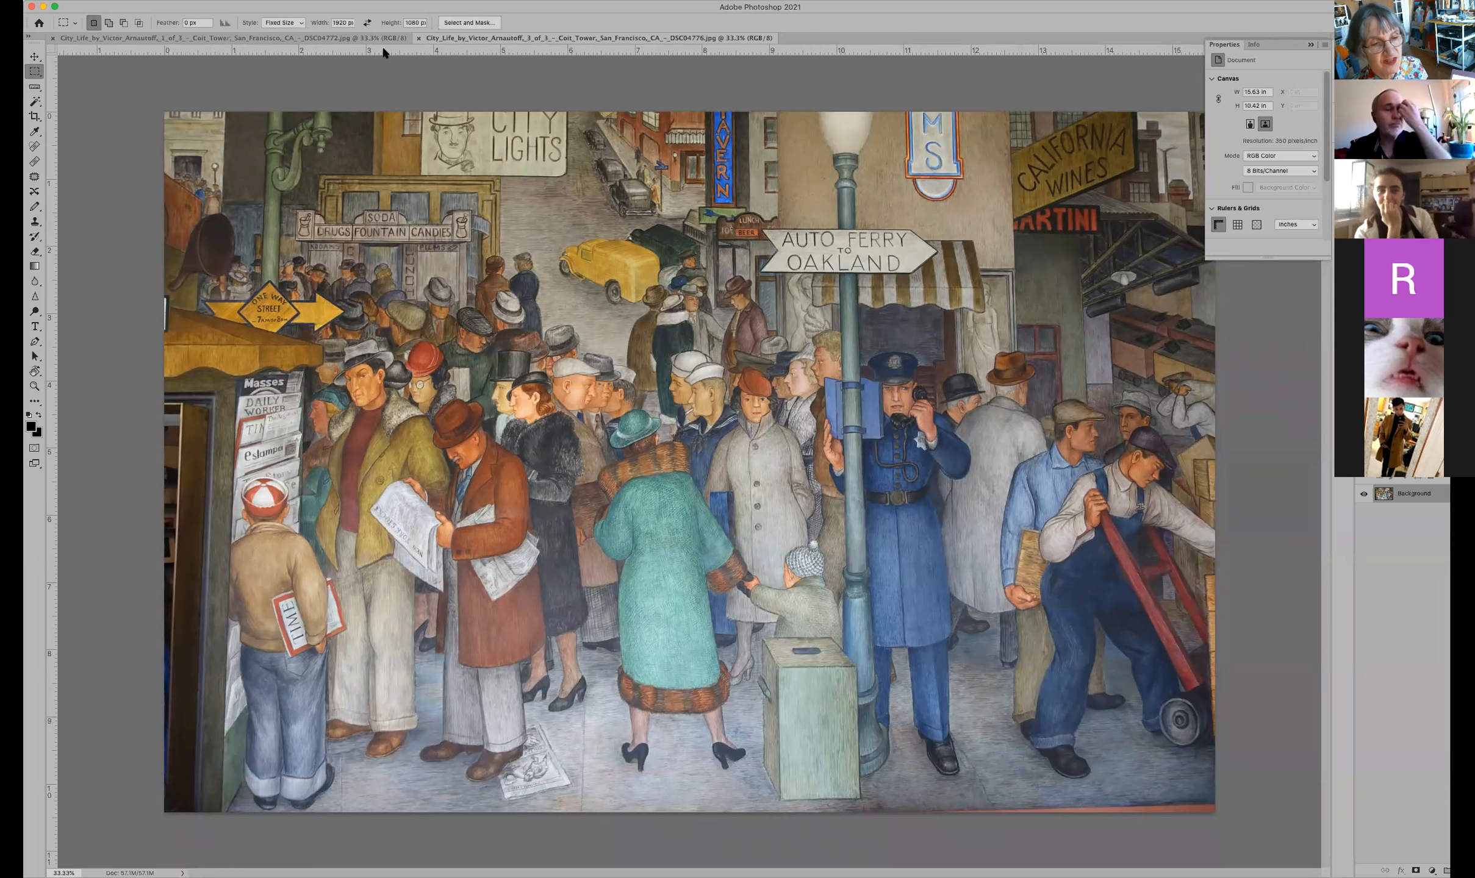
# Step: Bring up the DSC04772 mural photo and magnify it to 100% around the boy in red holding the lollipop
pyautogui.click(362, 38)
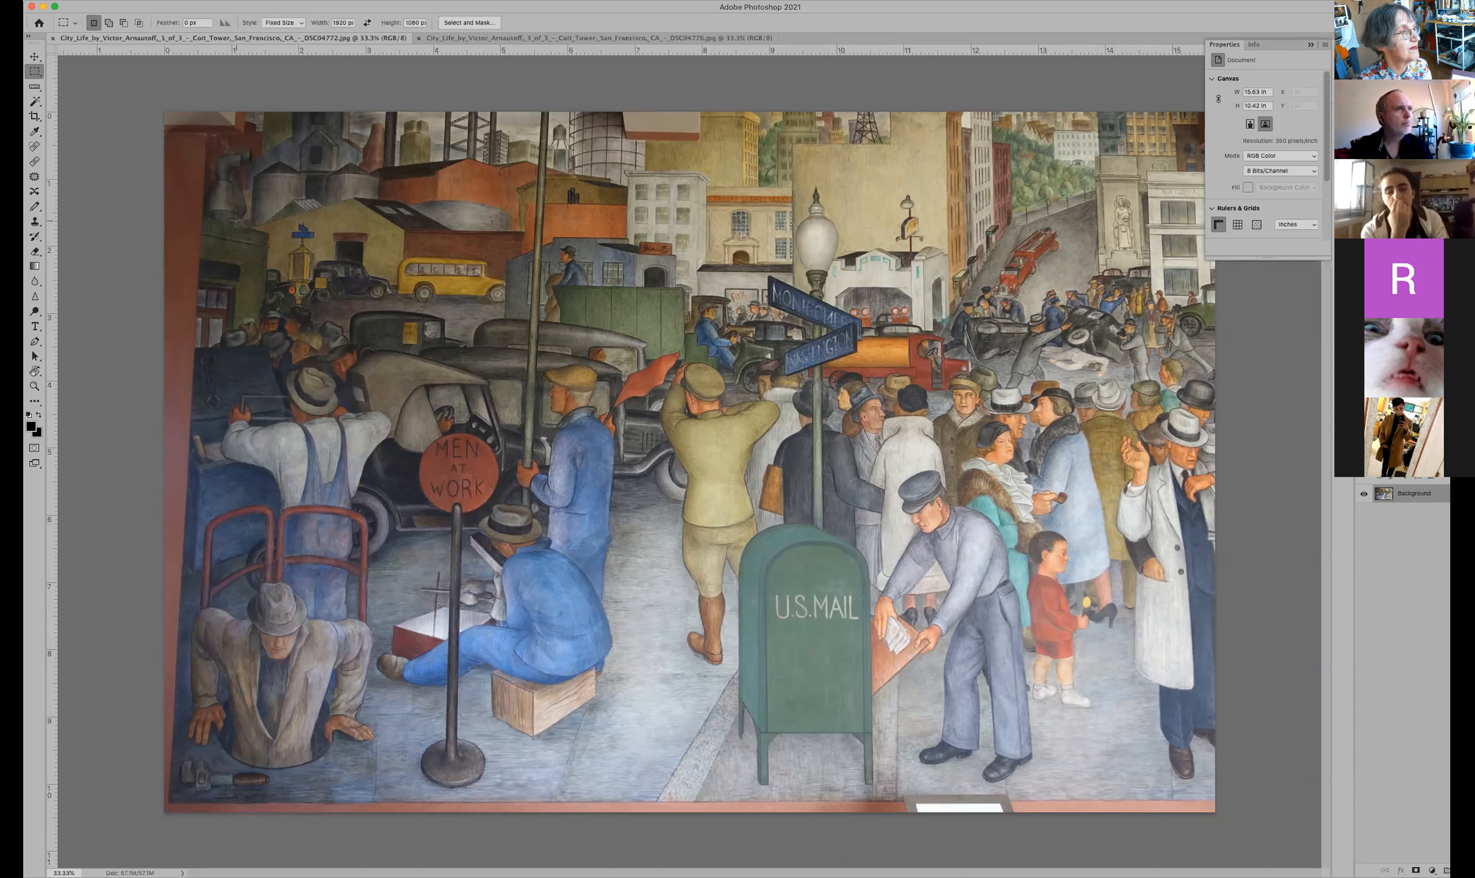
pyautogui.click(35, 386)
pyautogui.click(1042, 568)
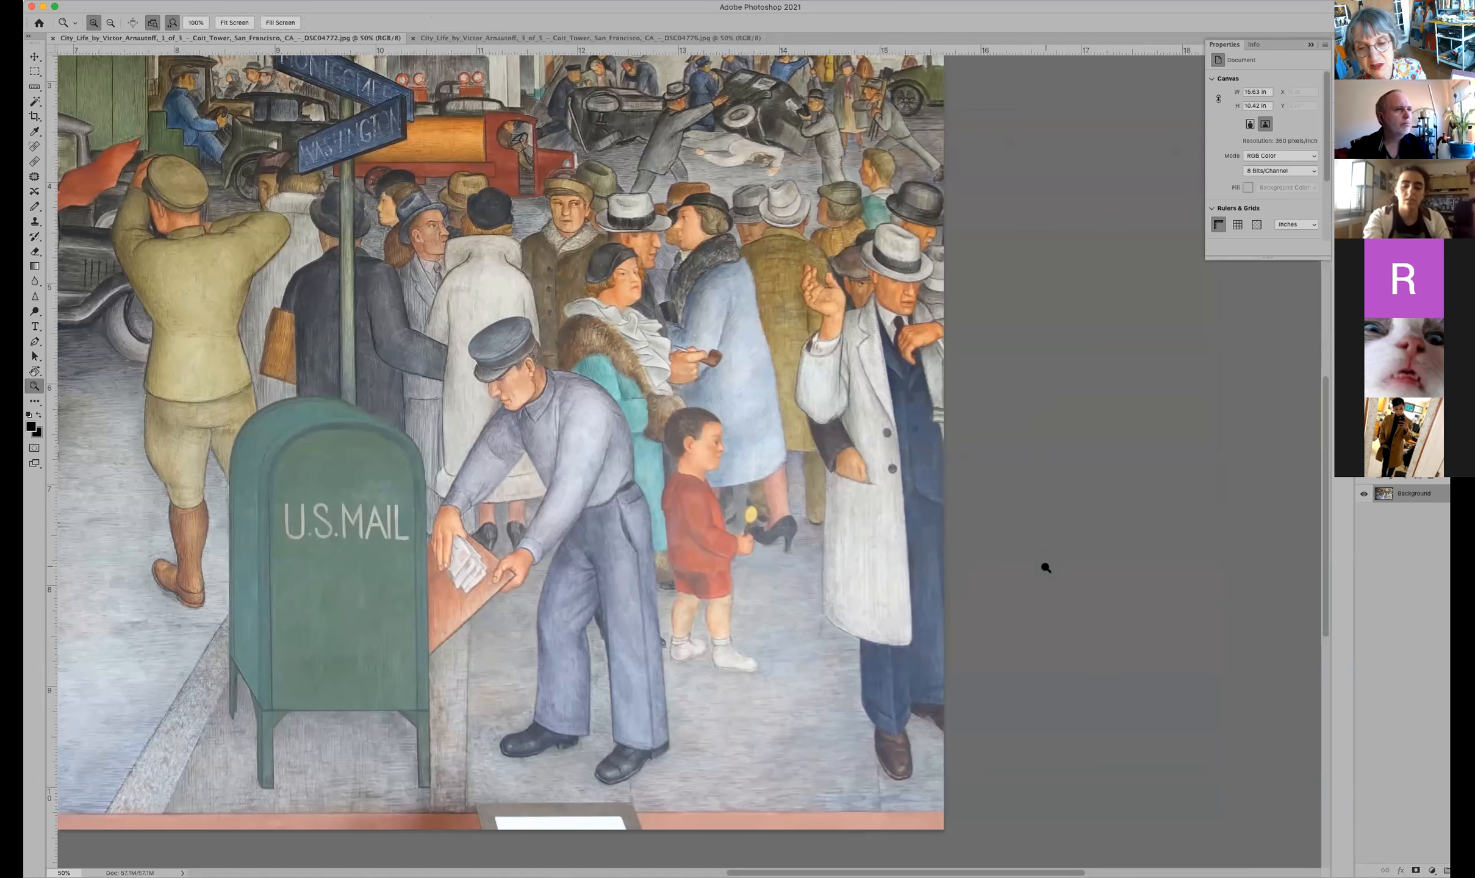
pyautogui.click(745, 491)
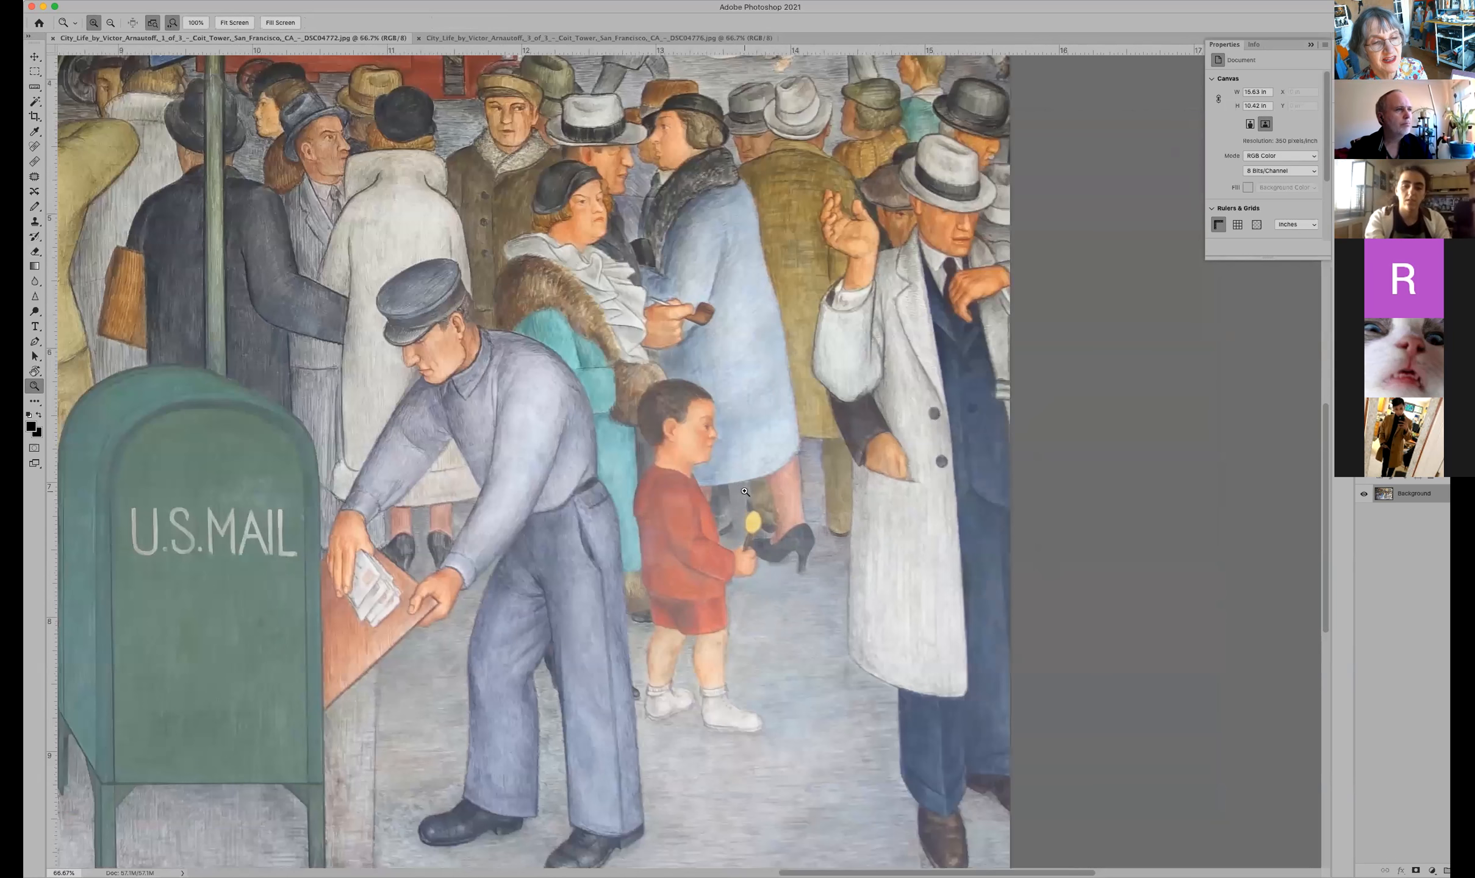
pyautogui.click(747, 497)
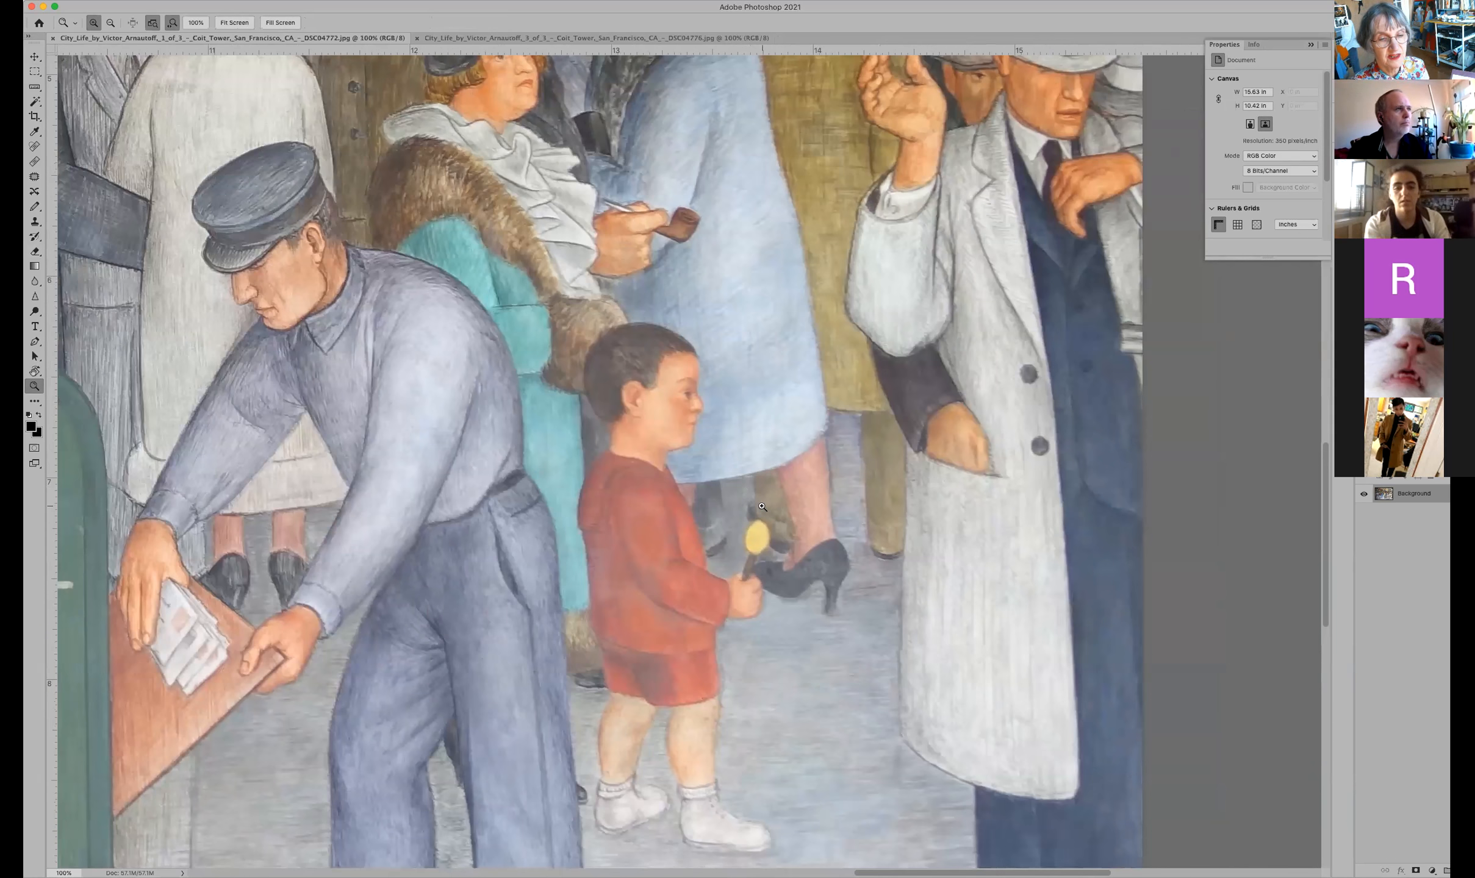
pyautogui.moveTo(766, 504); pyautogui.dragTo(801, 420)
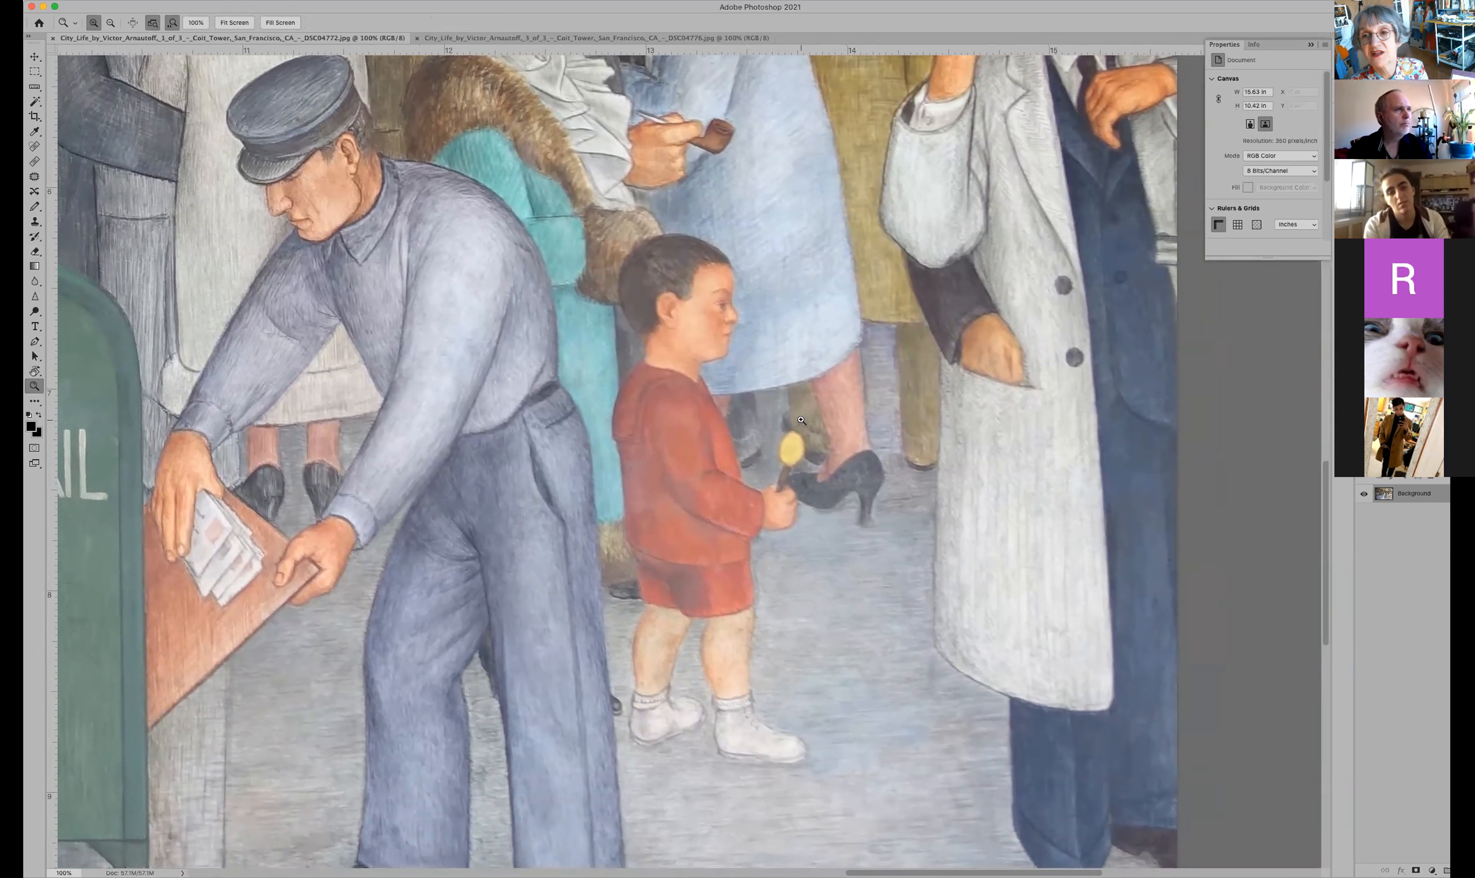
pyautogui.scroll(5, 801, 420)
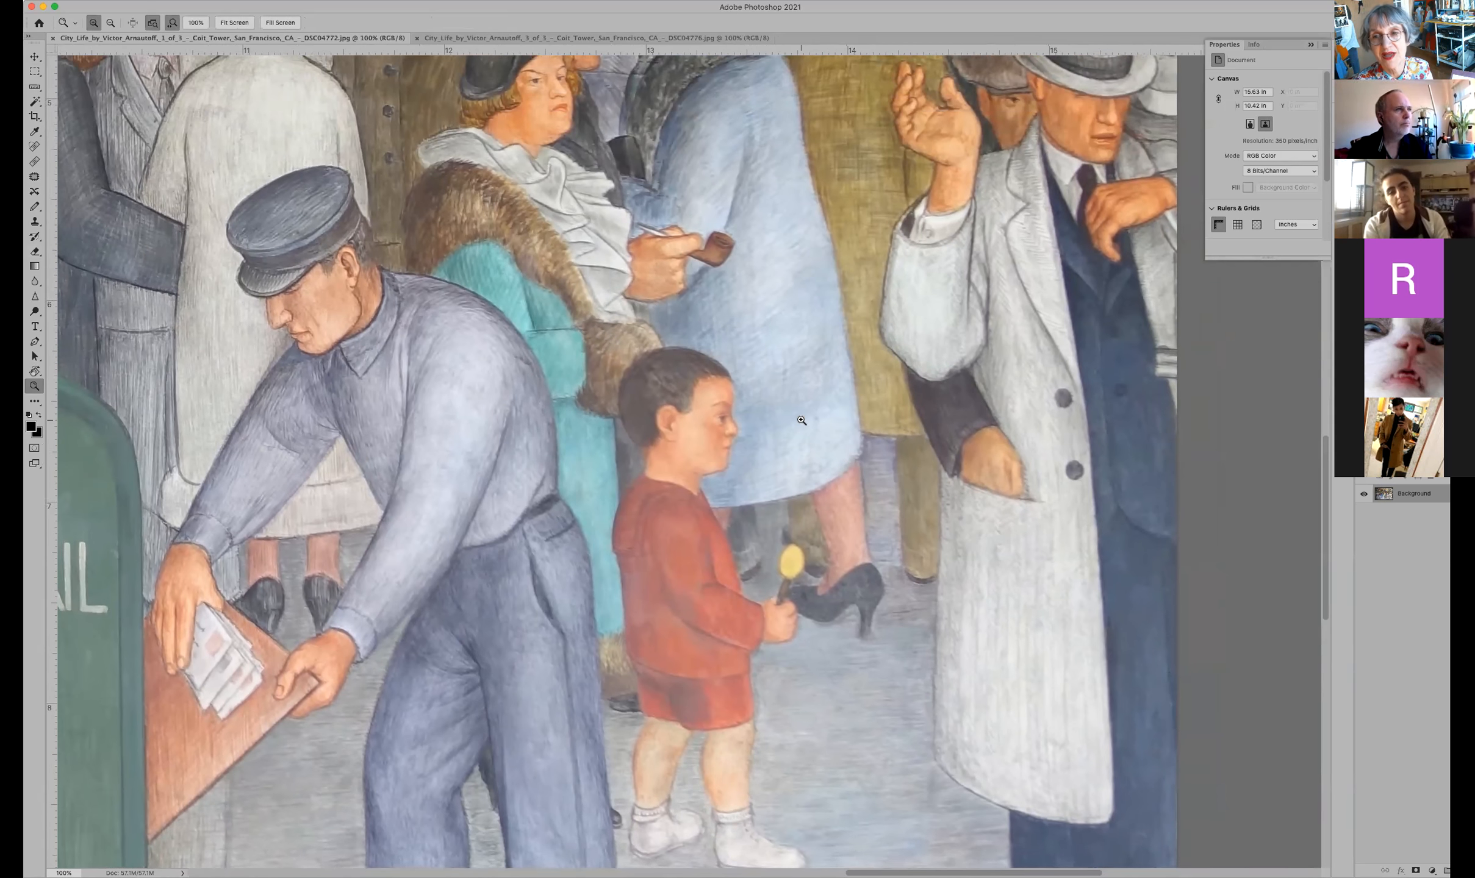
pyautogui.scroll(-3, 801, 420)
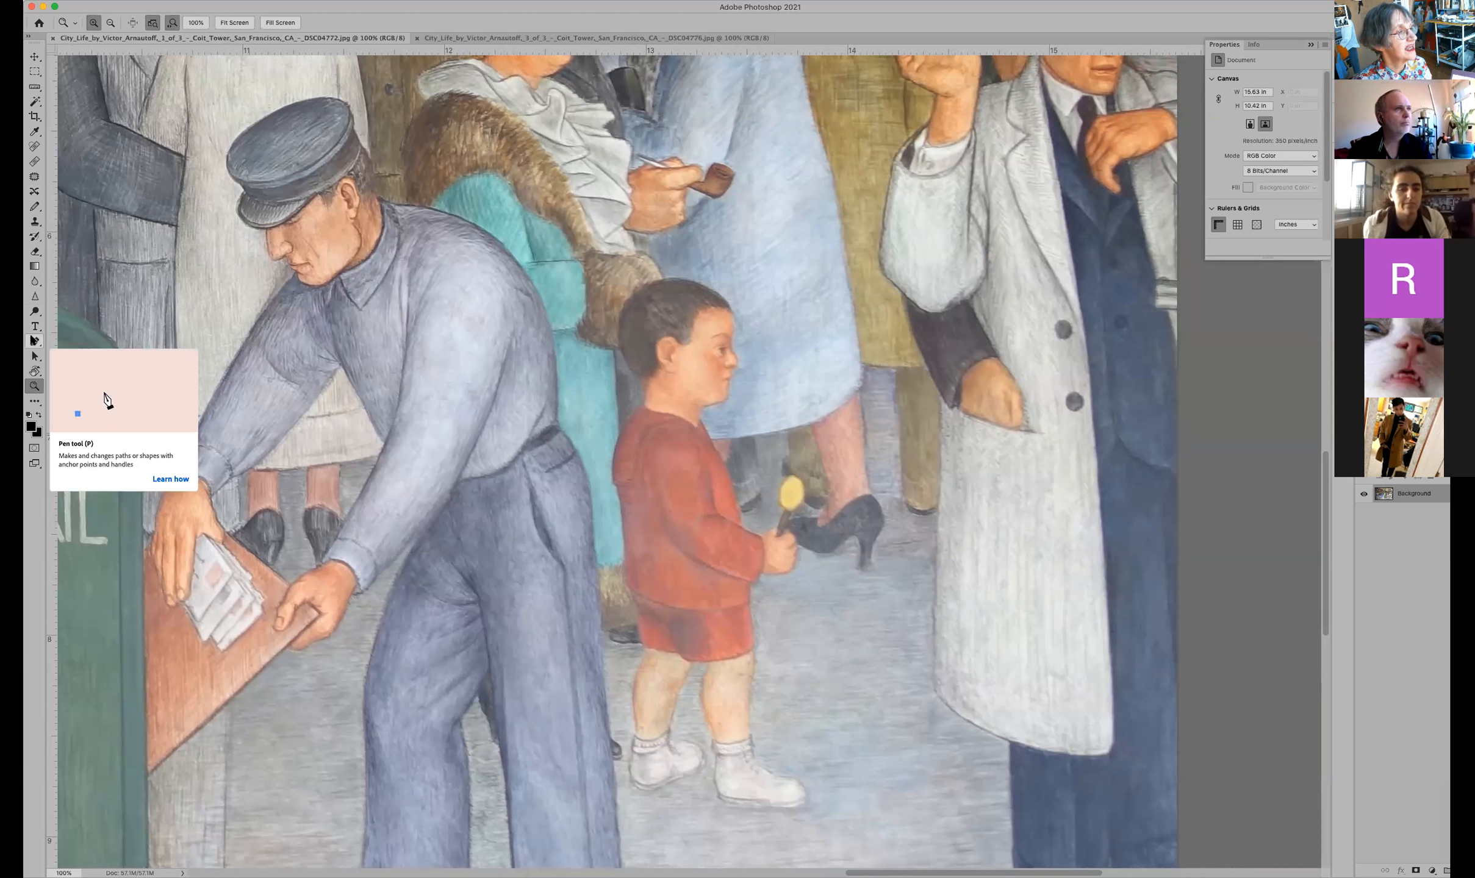
# Step: Start a Pen tool path at the boy's nape and curve it around the back and top of his hair to the forehead
pyautogui.click(35, 341)
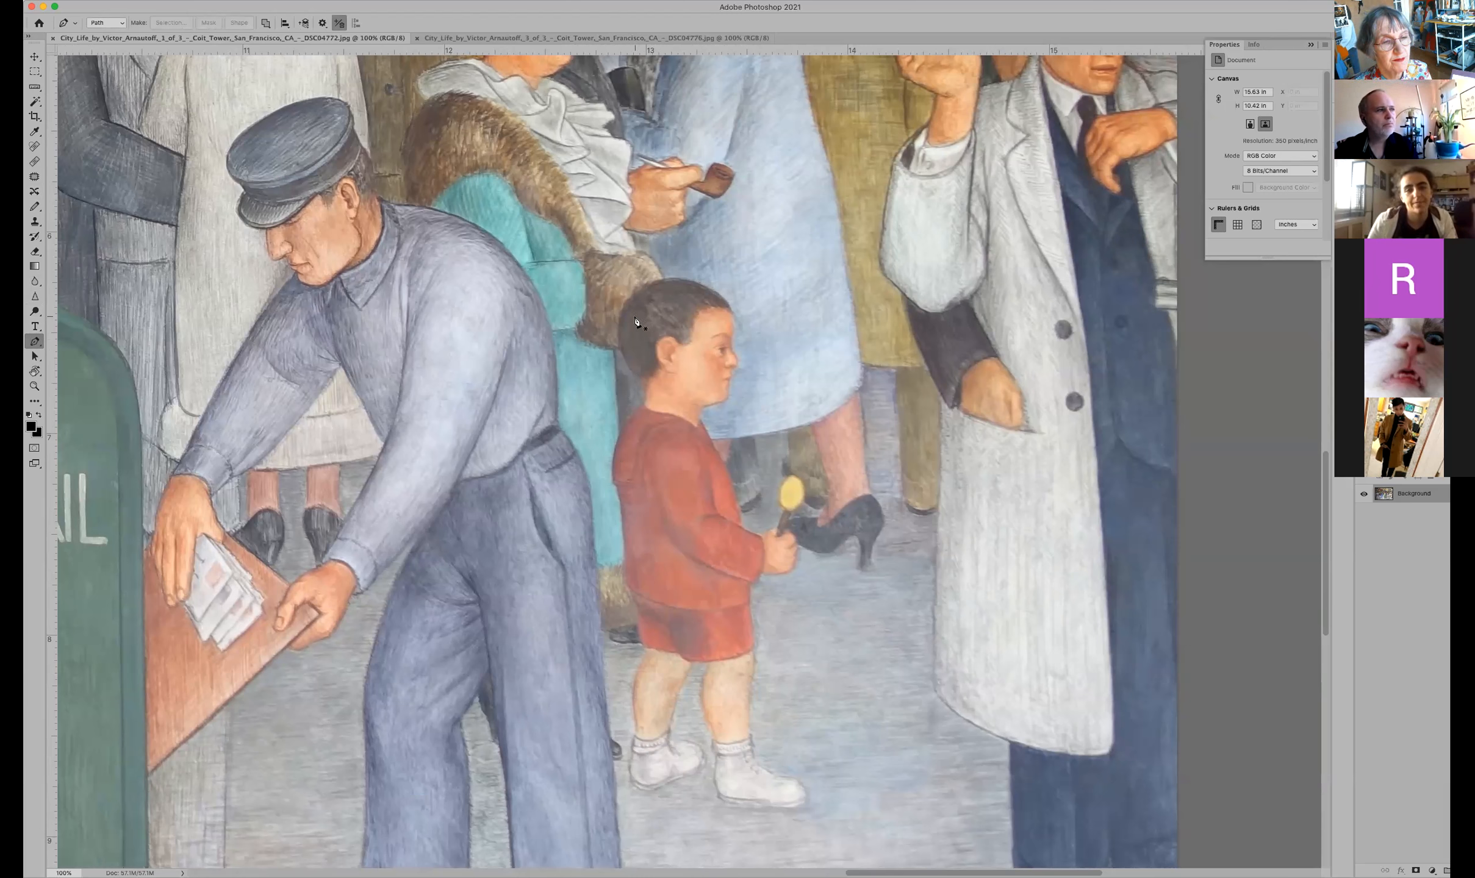
pyautogui.click(645, 385)
pyautogui.moveTo(628, 373); pyautogui.dragTo(622, 369)
pyautogui.click(642, 289)
pyautogui.moveTo(657, 281); pyautogui.dragTo(685, 256)
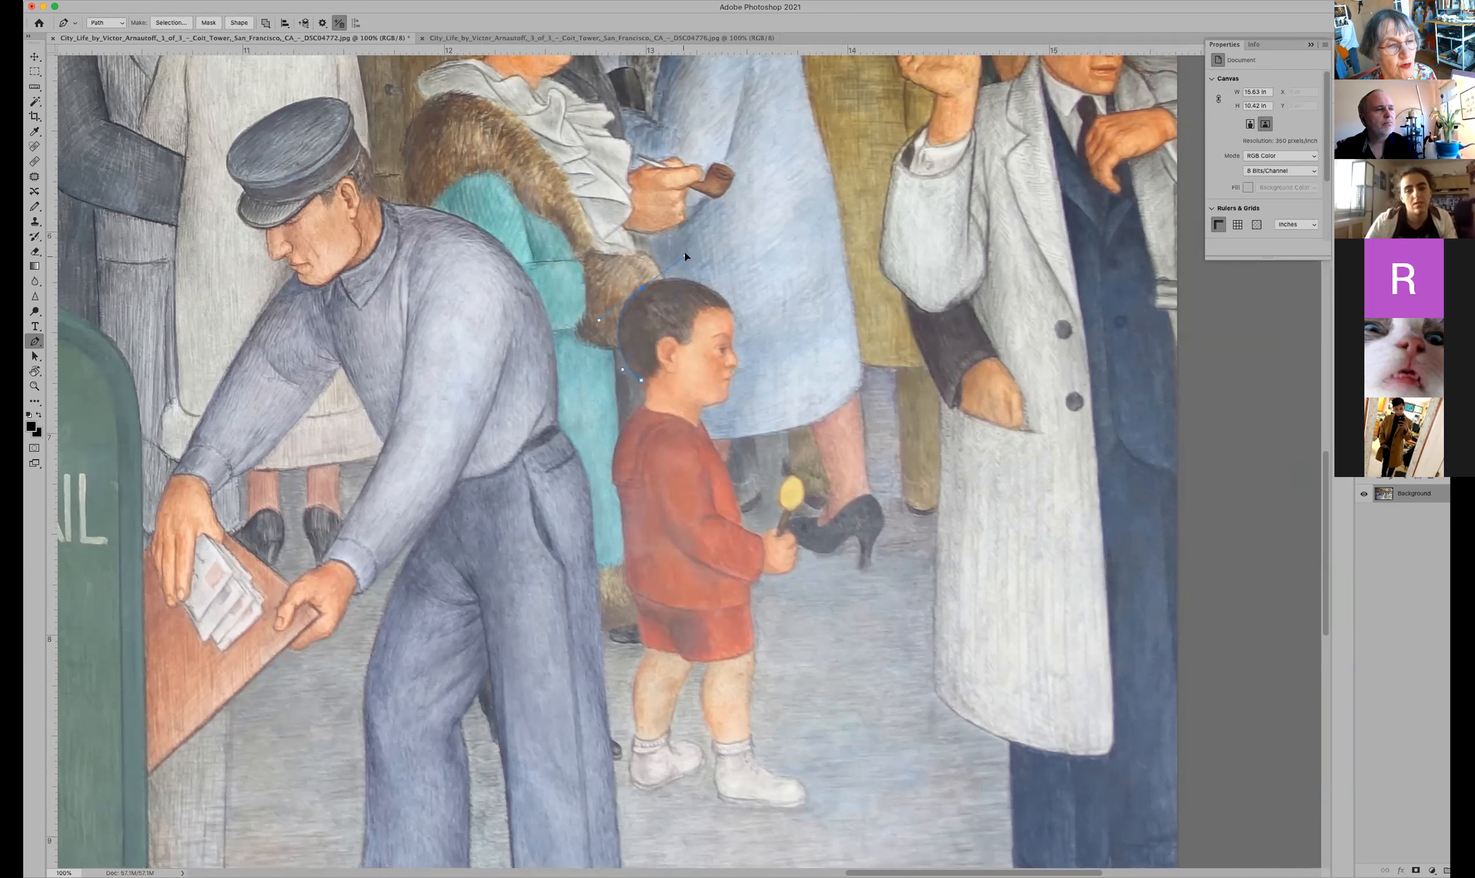
pyautogui.click(730, 304)
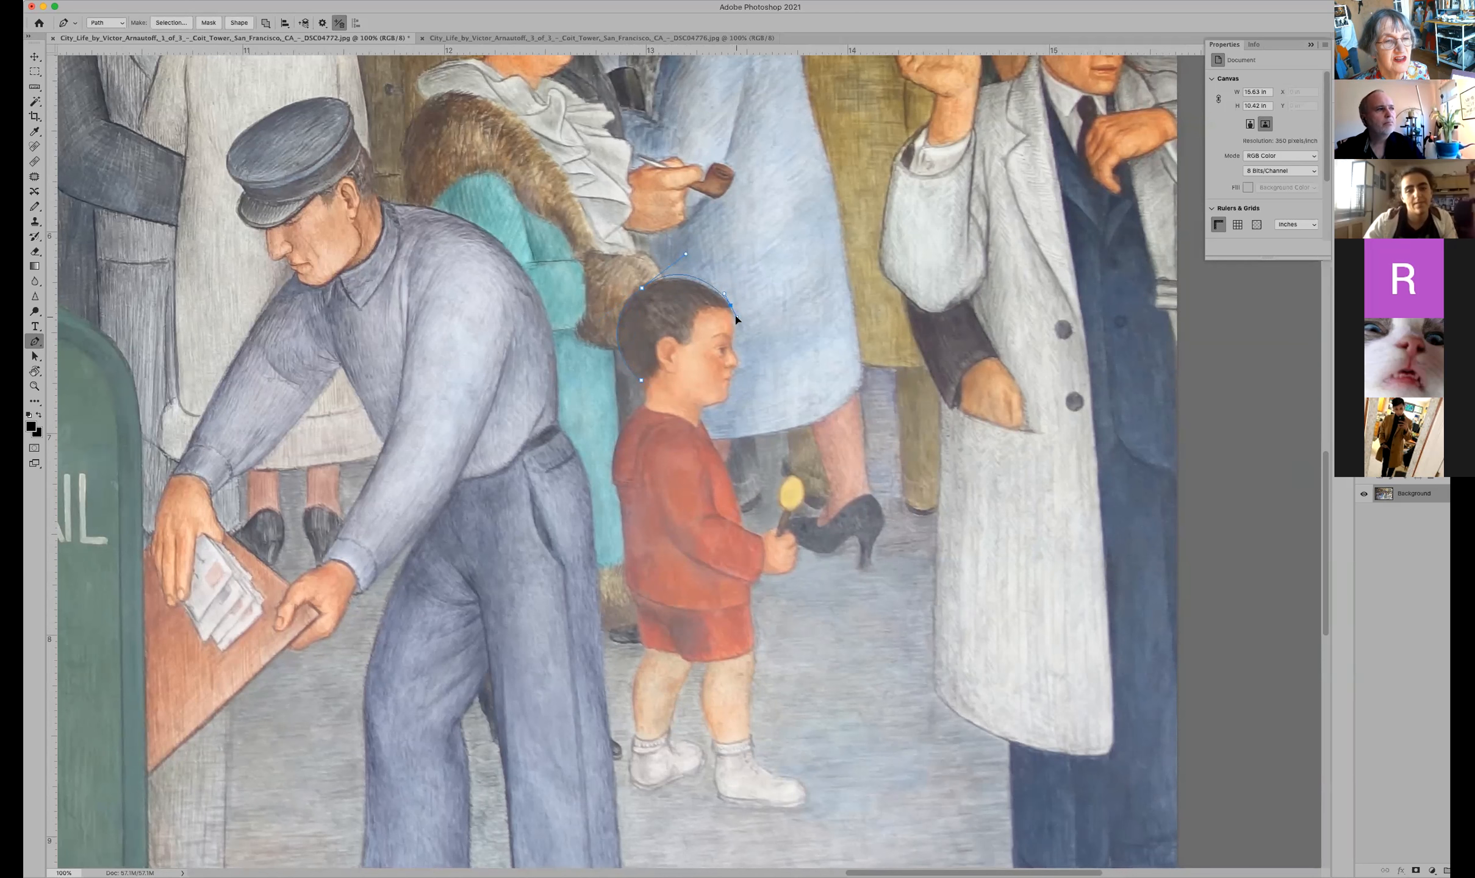
pyautogui.moveTo(686, 258); pyautogui.dragTo(681, 262)
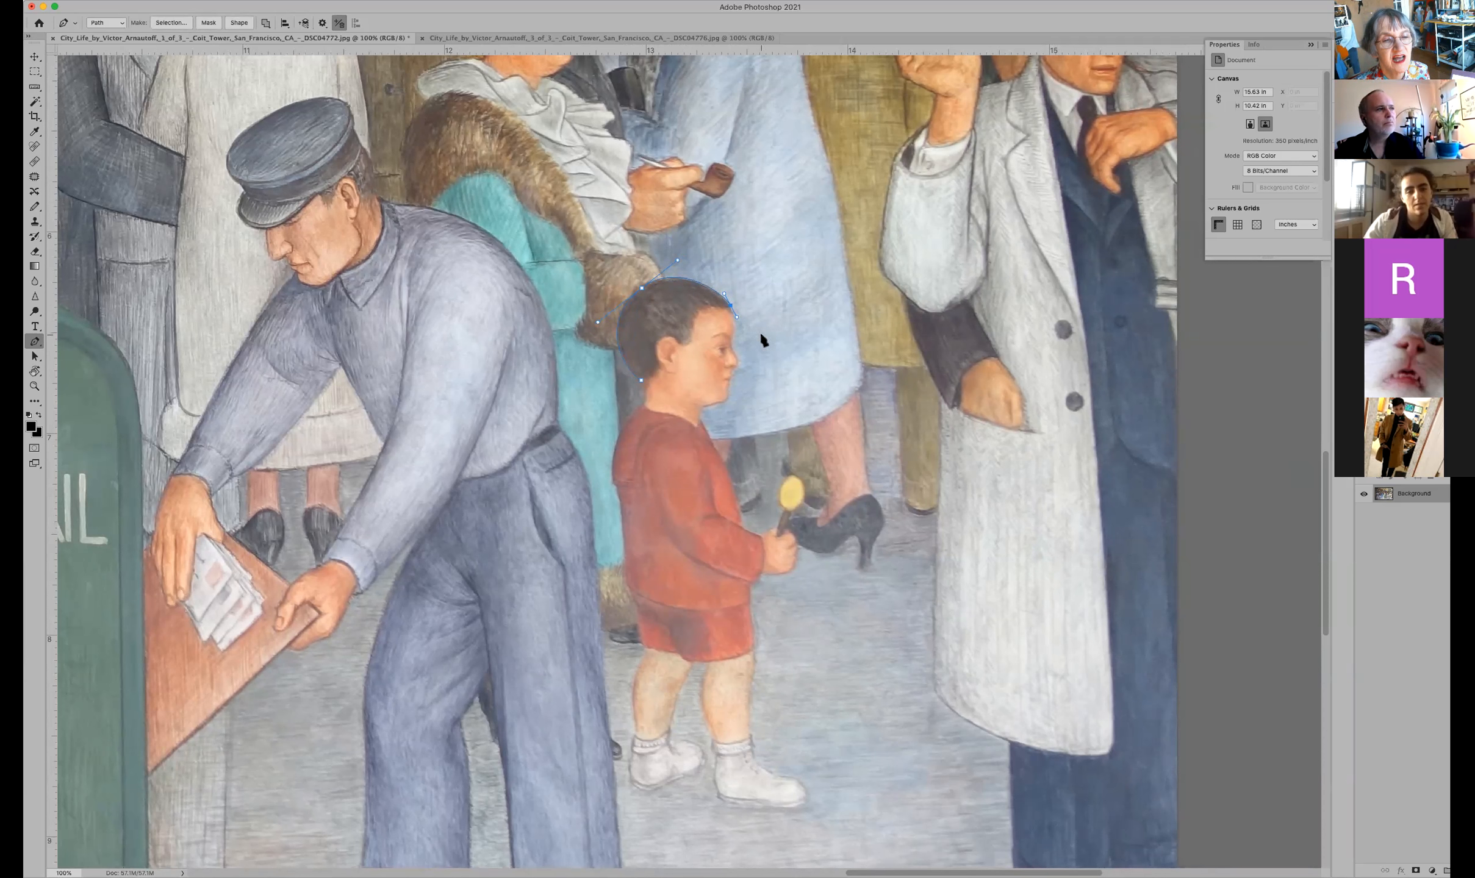
# Step: Continue the path down the boy's profile, following the brow, nose, lips and chin to the front of the neck
pyautogui.click(732, 339)
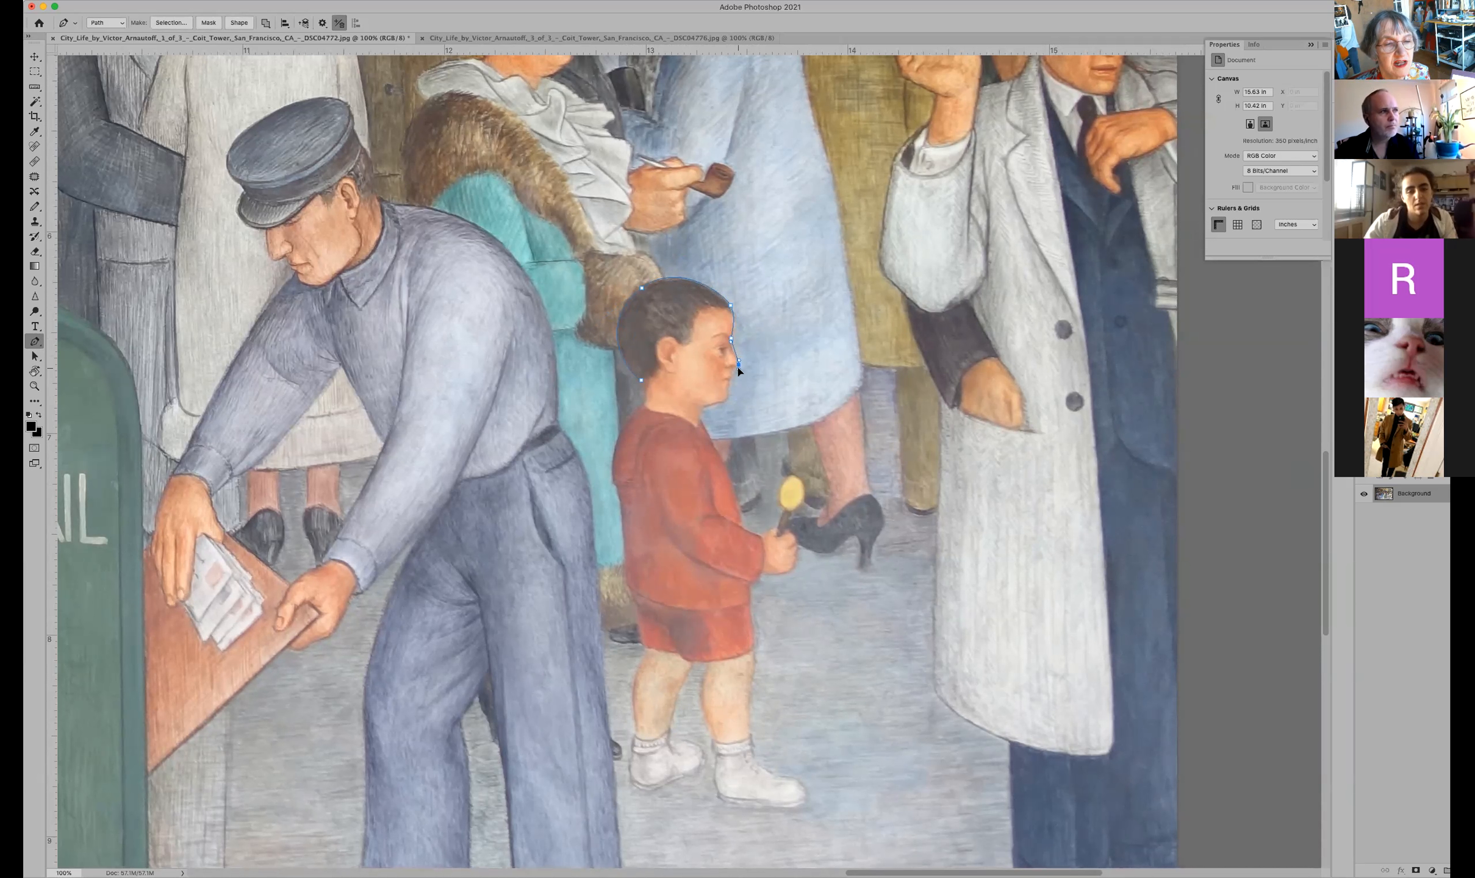
pyautogui.moveTo(736, 368); pyautogui.dragTo(744, 376)
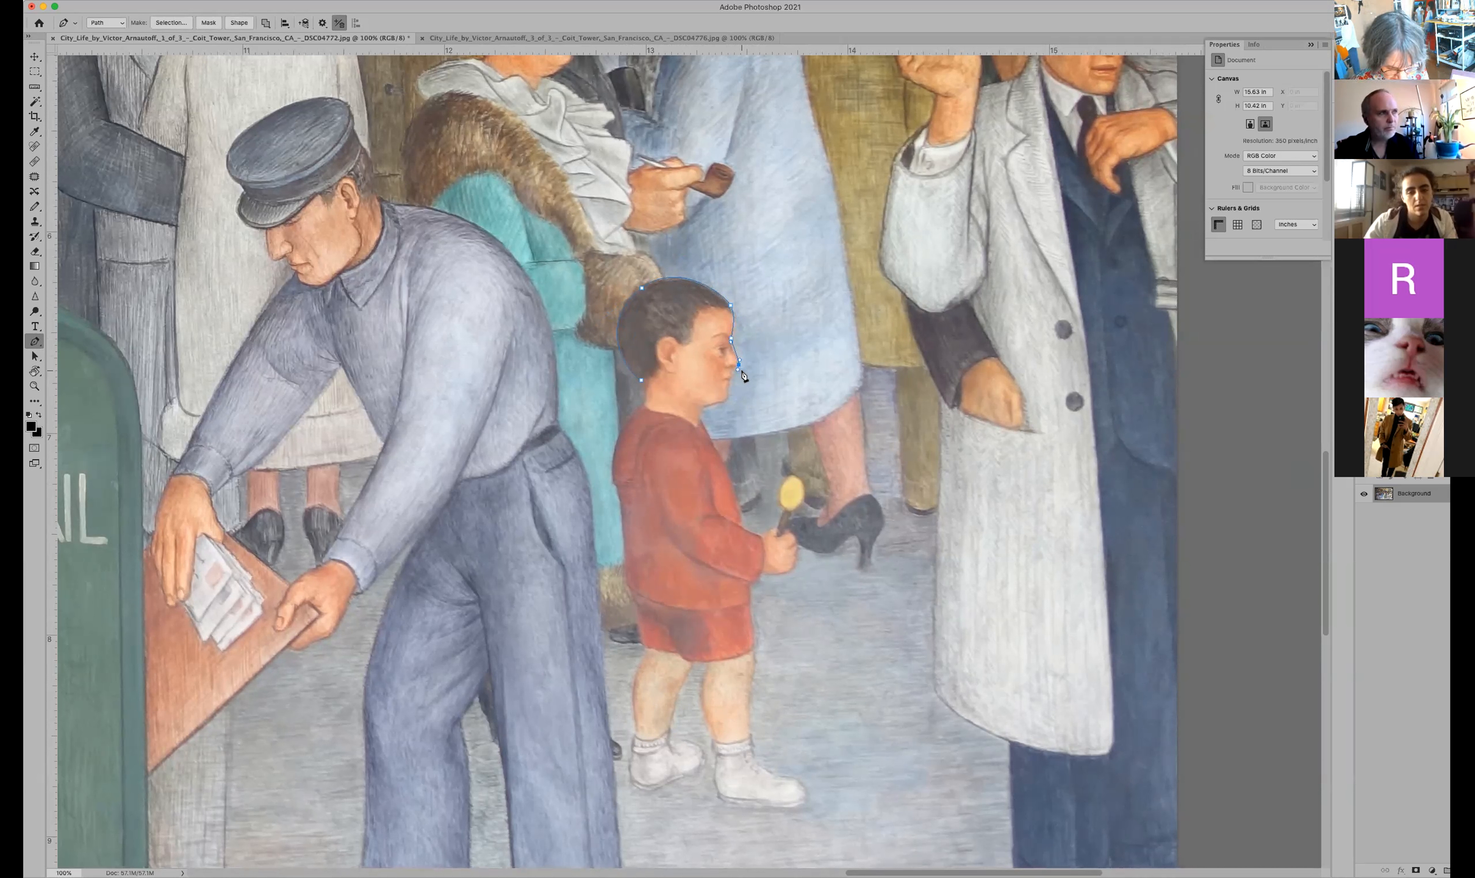
pyautogui.press('super+equal')
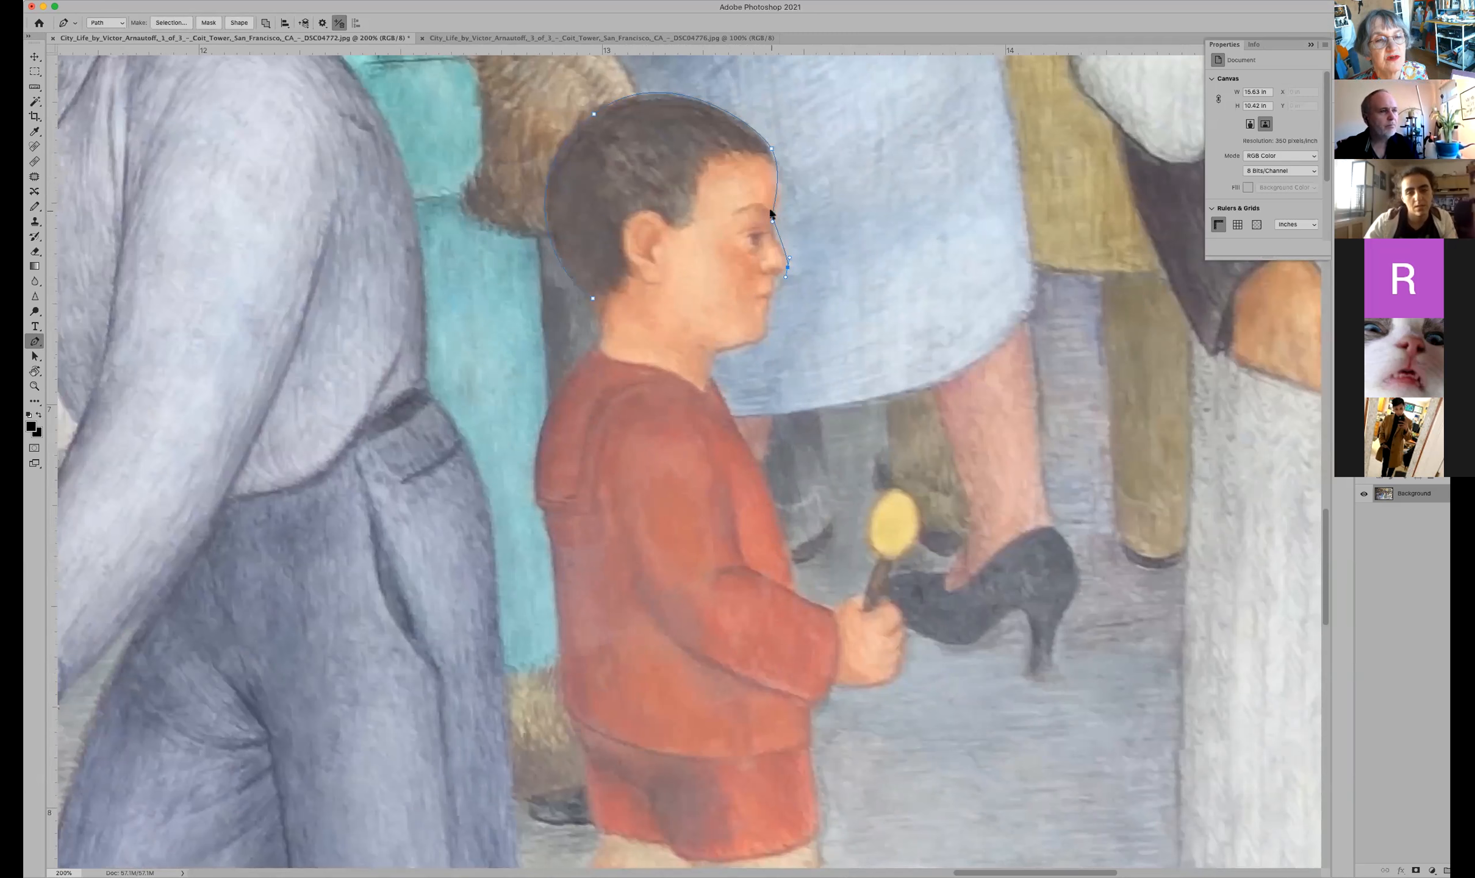
pyautogui.moveTo(773, 214); pyautogui.dragTo(718, 363)
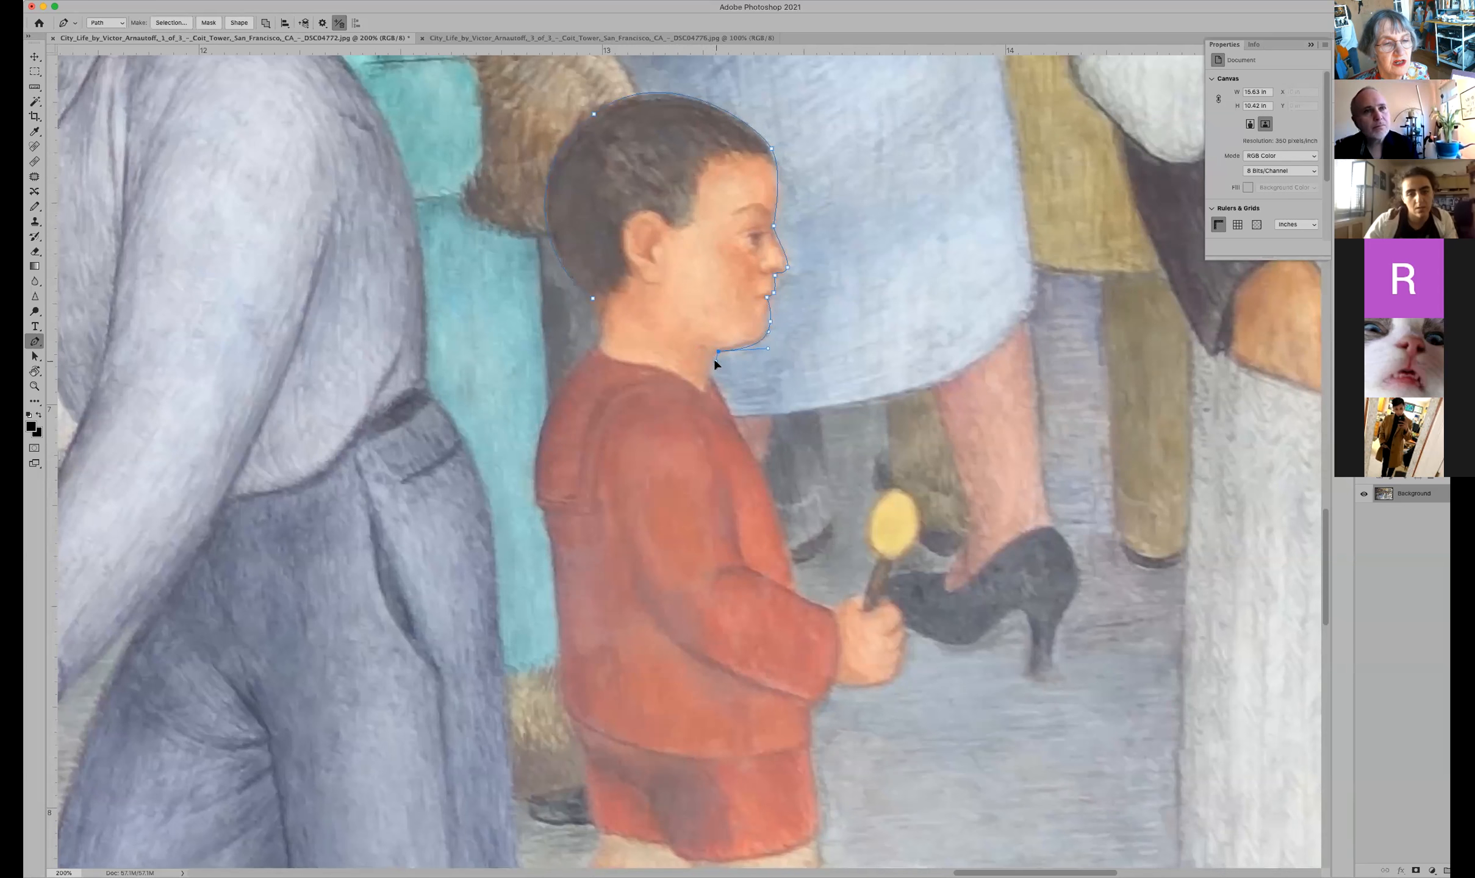
pyautogui.click(711, 375)
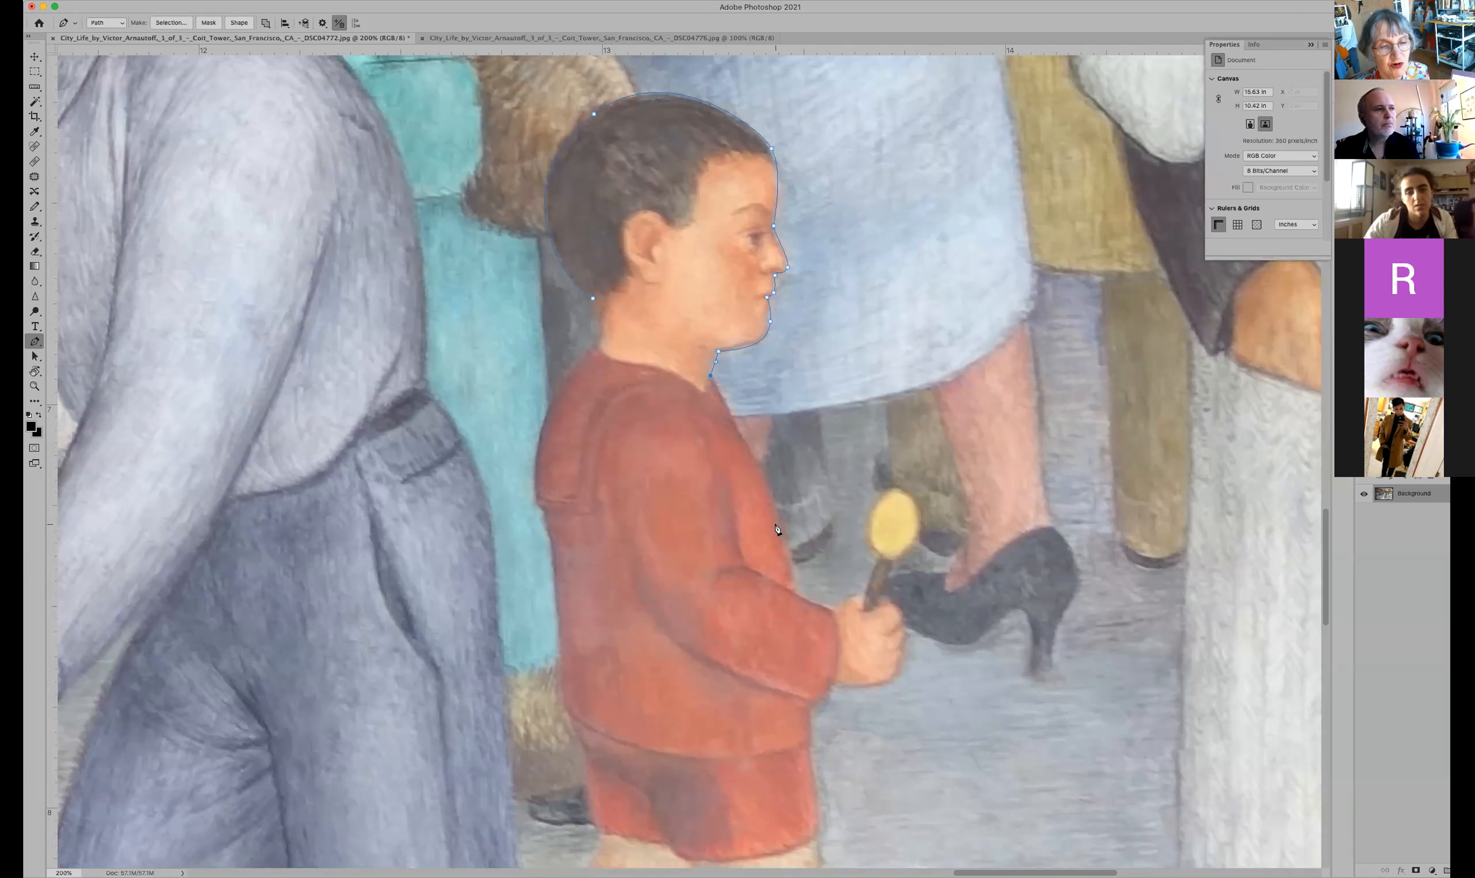
# Step: Trace the path down the front of the red jacket and along the upper sleeve and hand to the lollipop stick
pyautogui.moveTo(798, 595)
pyautogui.mouseDown()
pyautogui.moveTo(811, 689)
pyautogui.moveTo(815, 591)
pyautogui.moveTo(794, 589)
pyautogui.mouseUp()
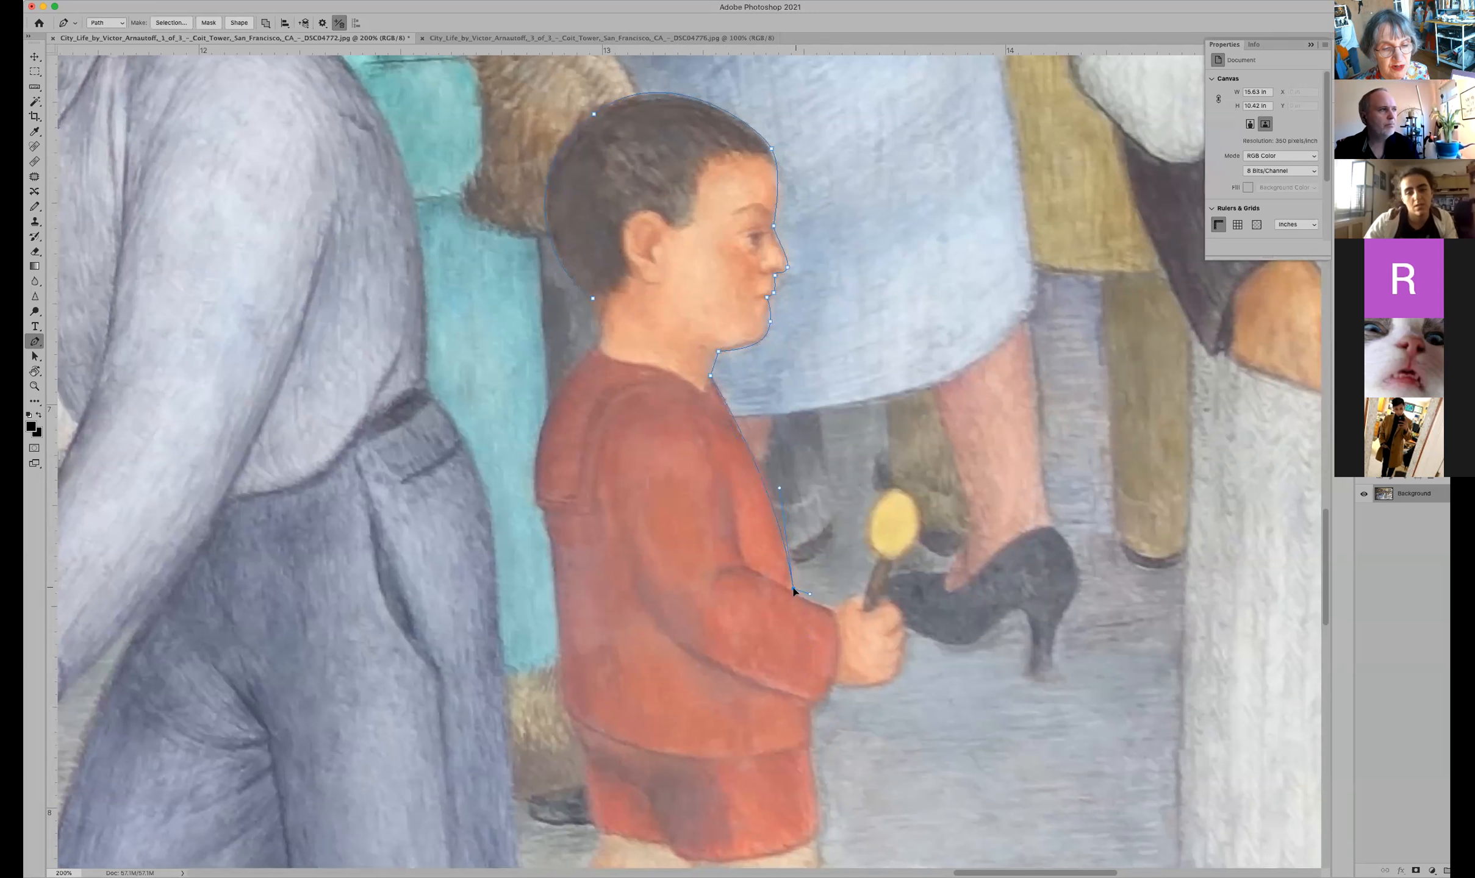
pyautogui.moveTo(780, 489); pyautogui.dragTo(784, 474)
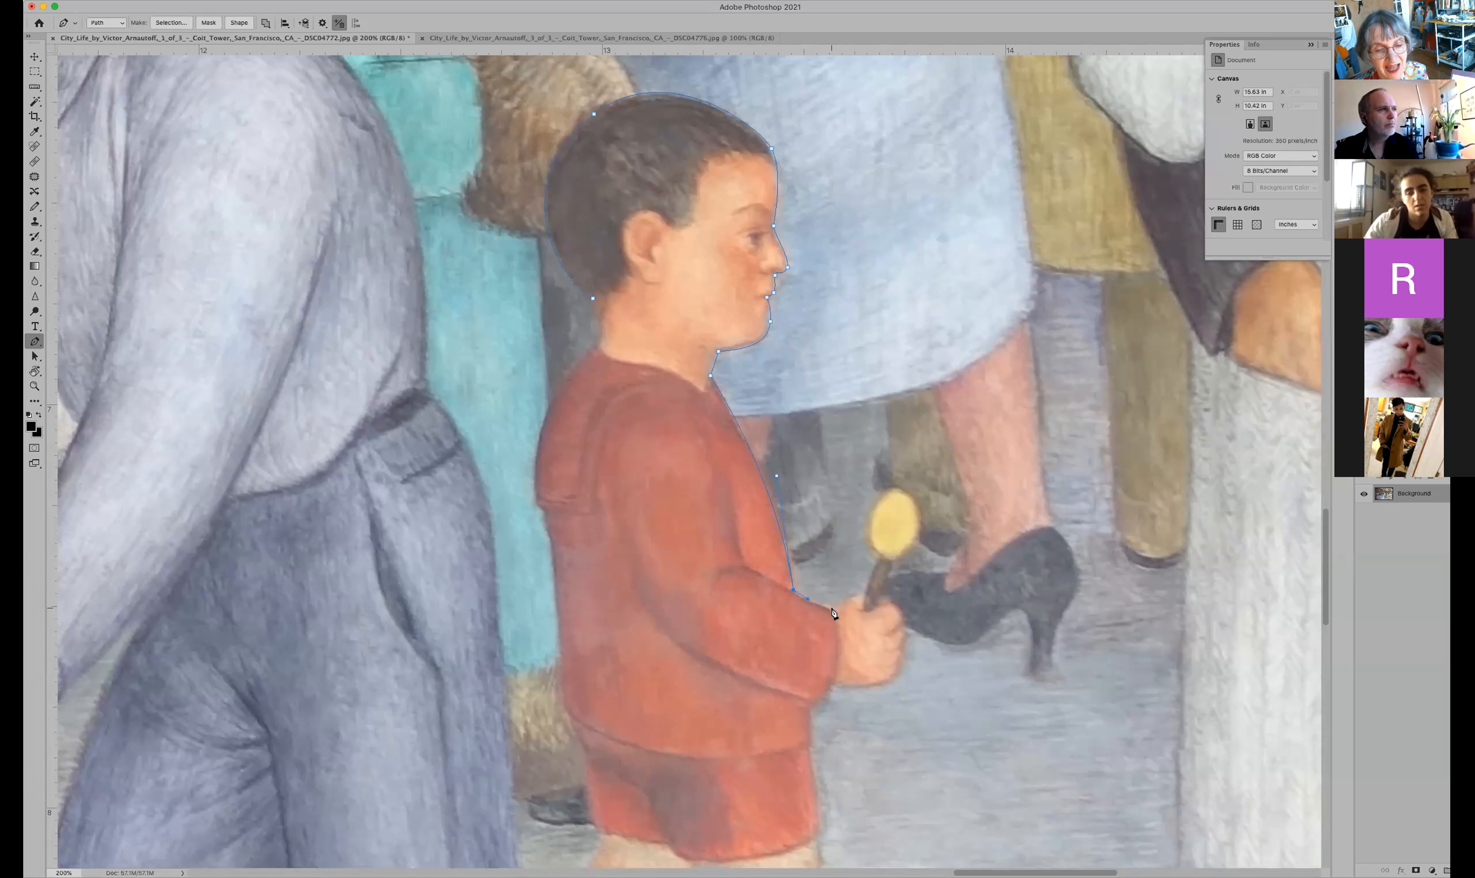
pyautogui.click(833, 608)
pyautogui.click(855, 593)
pyautogui.moveTo(858, 593); pyautogui.dragTo(863, 593)
pyautogui.click(865, 595)
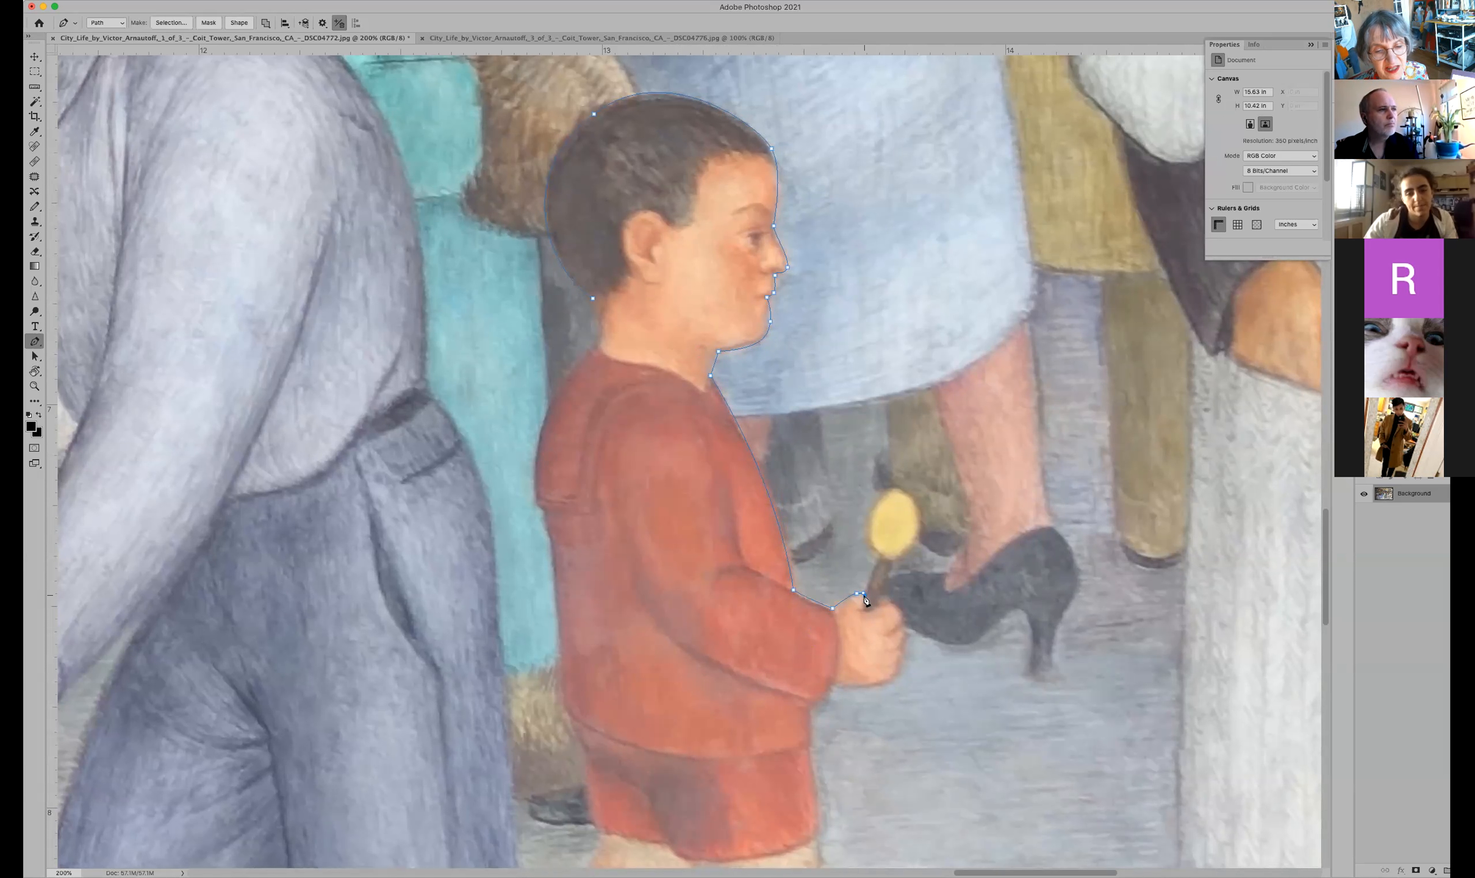
# Step: Carry the path up the lollipop stick, around the yellow candy and back down to the boy's hand
pyautogui.click(879, 558)
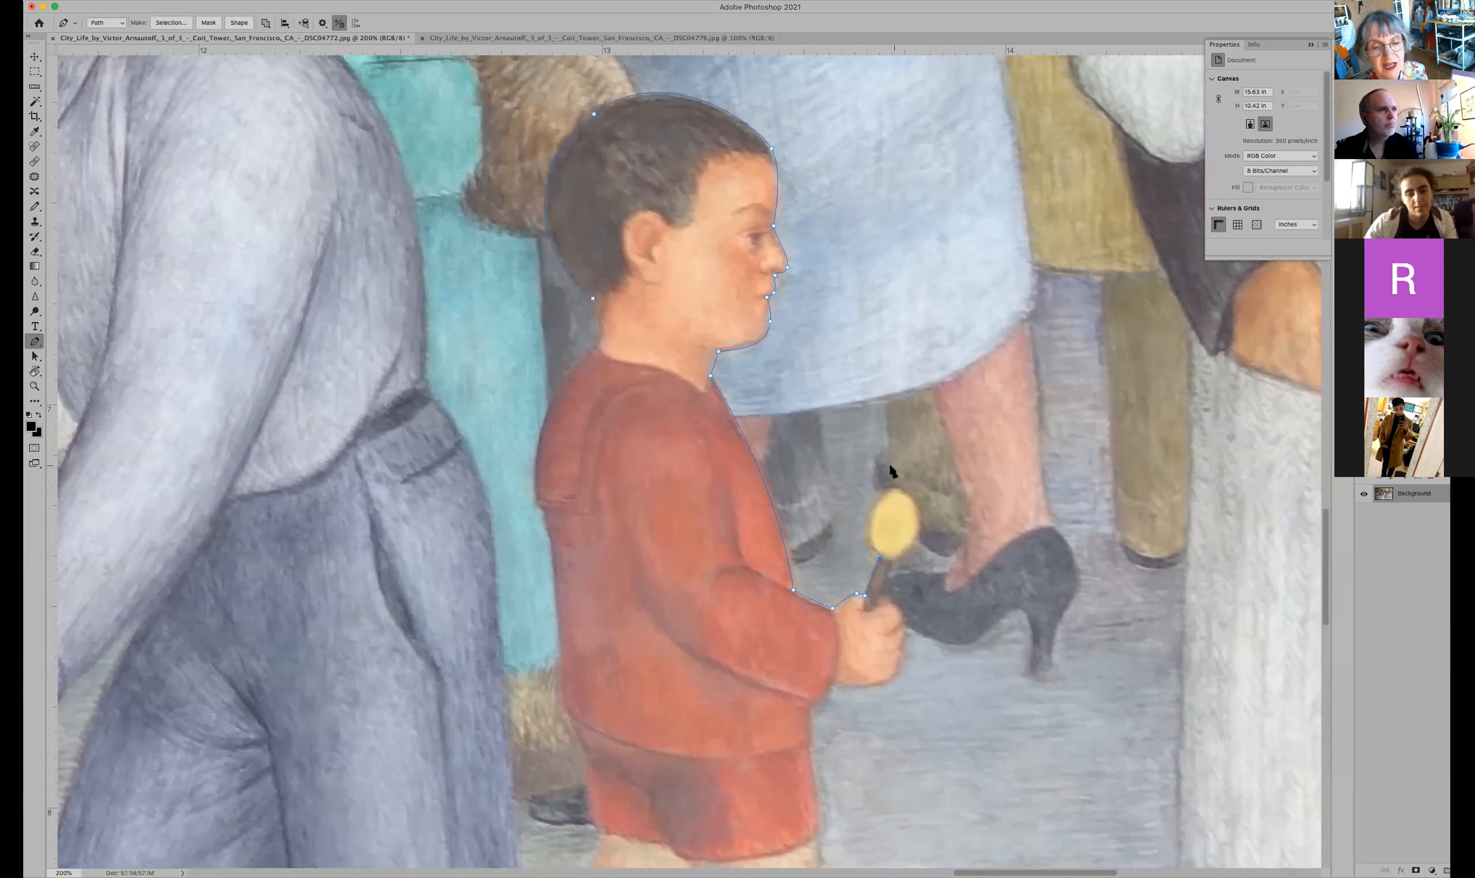
pyautogui.moveTo(898, 488); pyautogui.dragTo(949, 463)
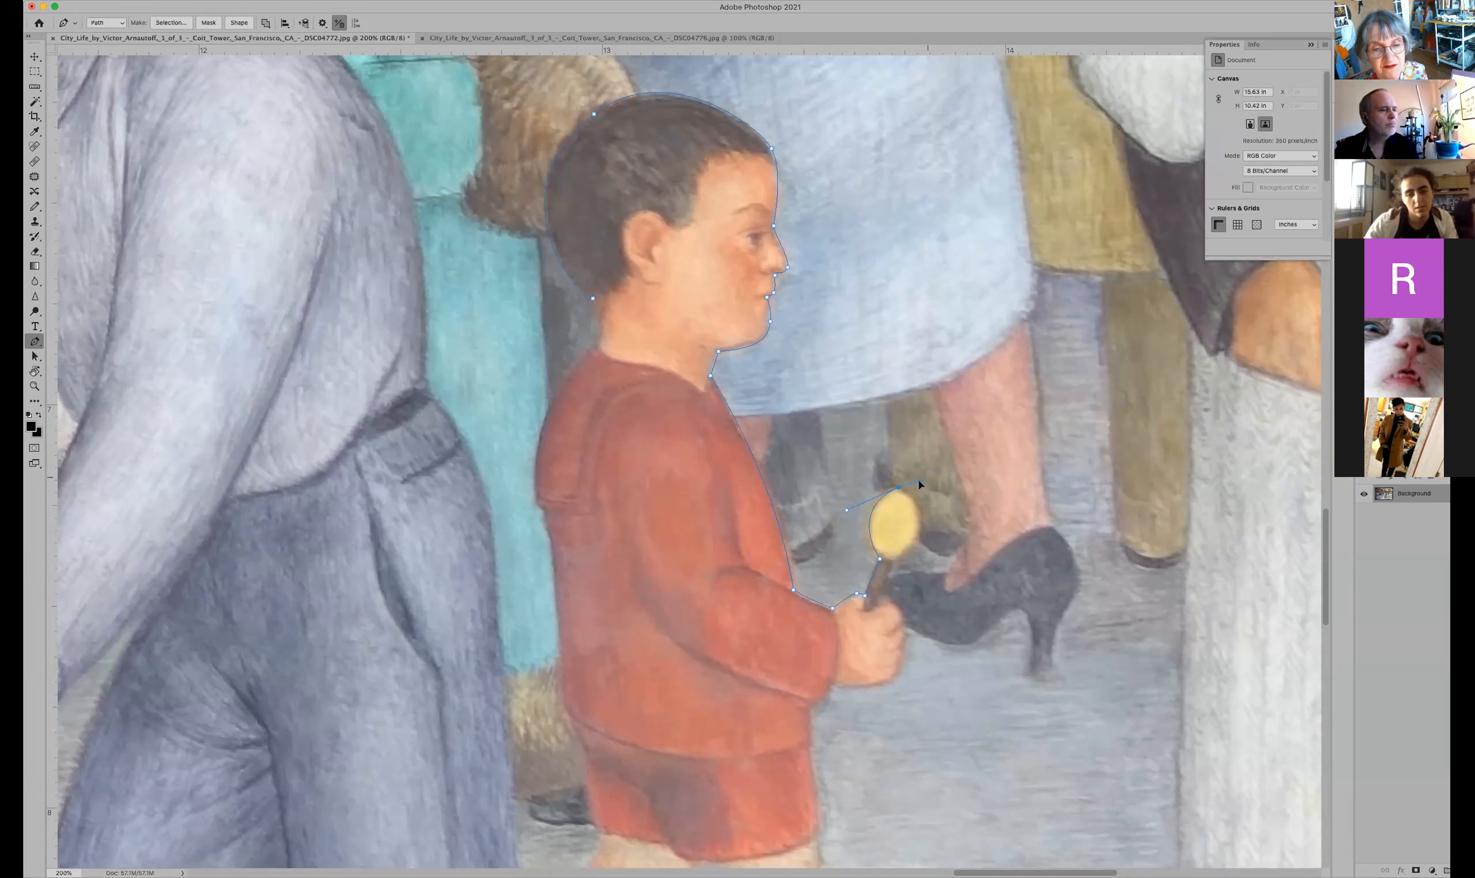
pyautogui.moveTo(914, 542)
pyautogui.mouseDown()
pyautogui.moveTo(899, 562)
pyautogui.moveTo(941, 537)
pyautogui.mouseUp()
pyautogui.click(883, 597)
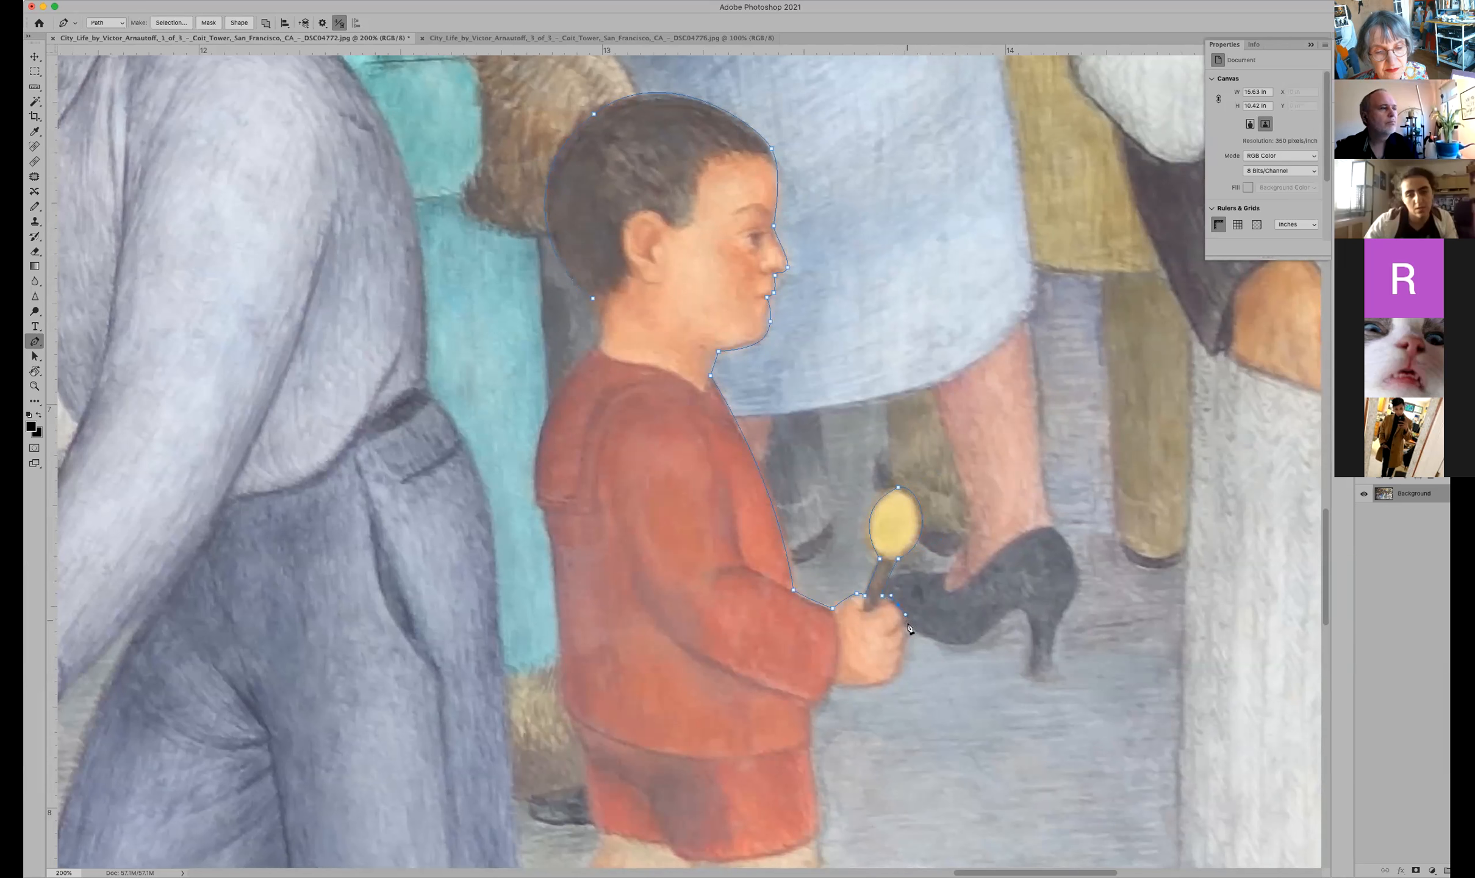
# Step: Outline the boy's fist and sleeve cuff, and continue the path down the front edge of the jacket and shorts
pyautogui.moveTo(905, 624); pyautogui.dragTo(812, 676)
pyautogui.click(815, 706)
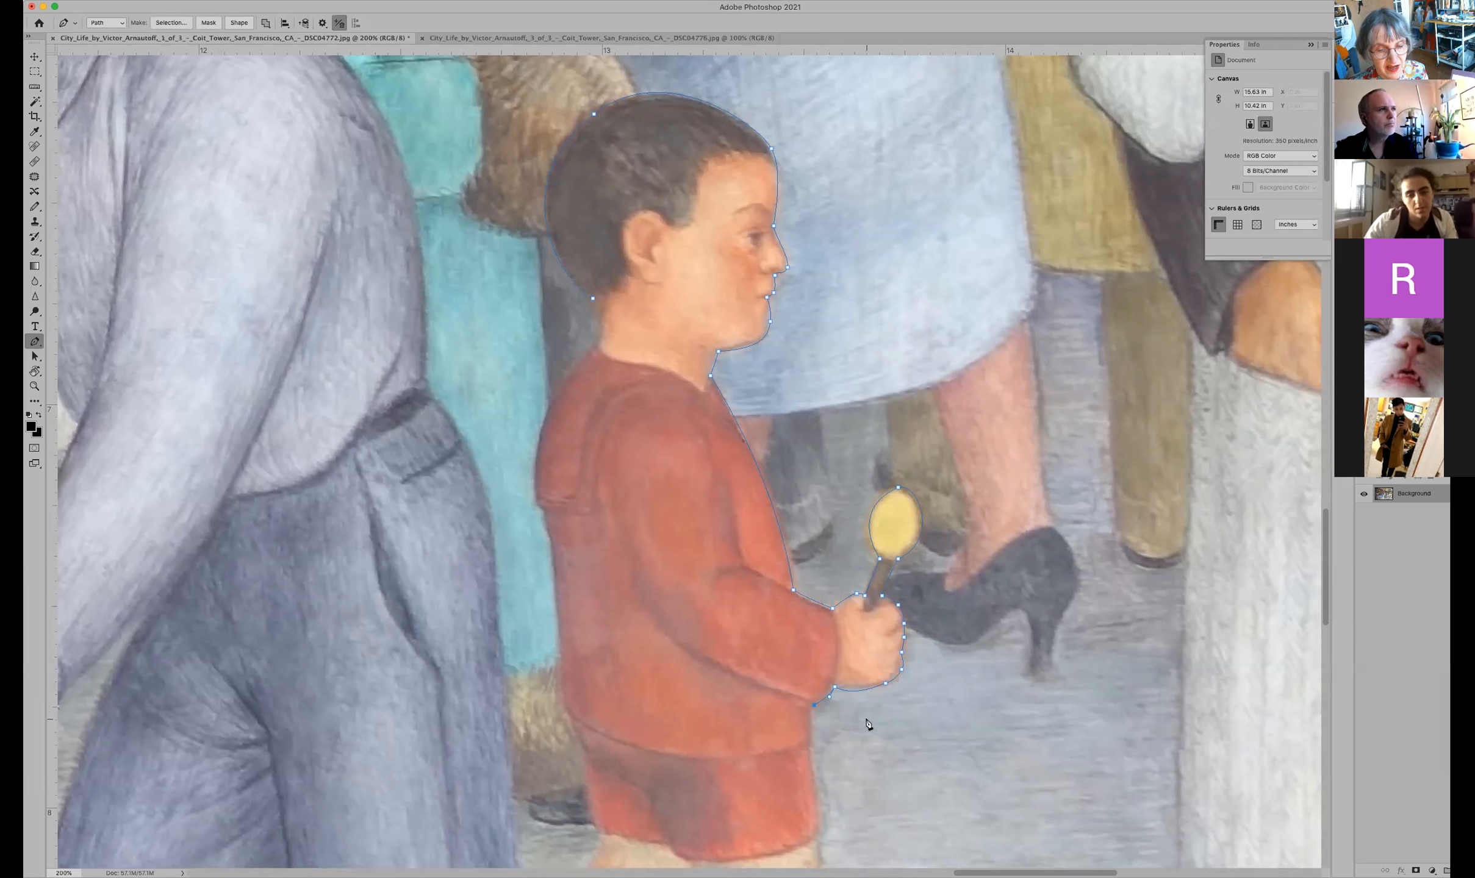
pyautogui.scroll(-6, 866, 721)
pyautogui.click(773, 397)
pyautogui.click(784, 488)
pyautogui.click(788, 514)
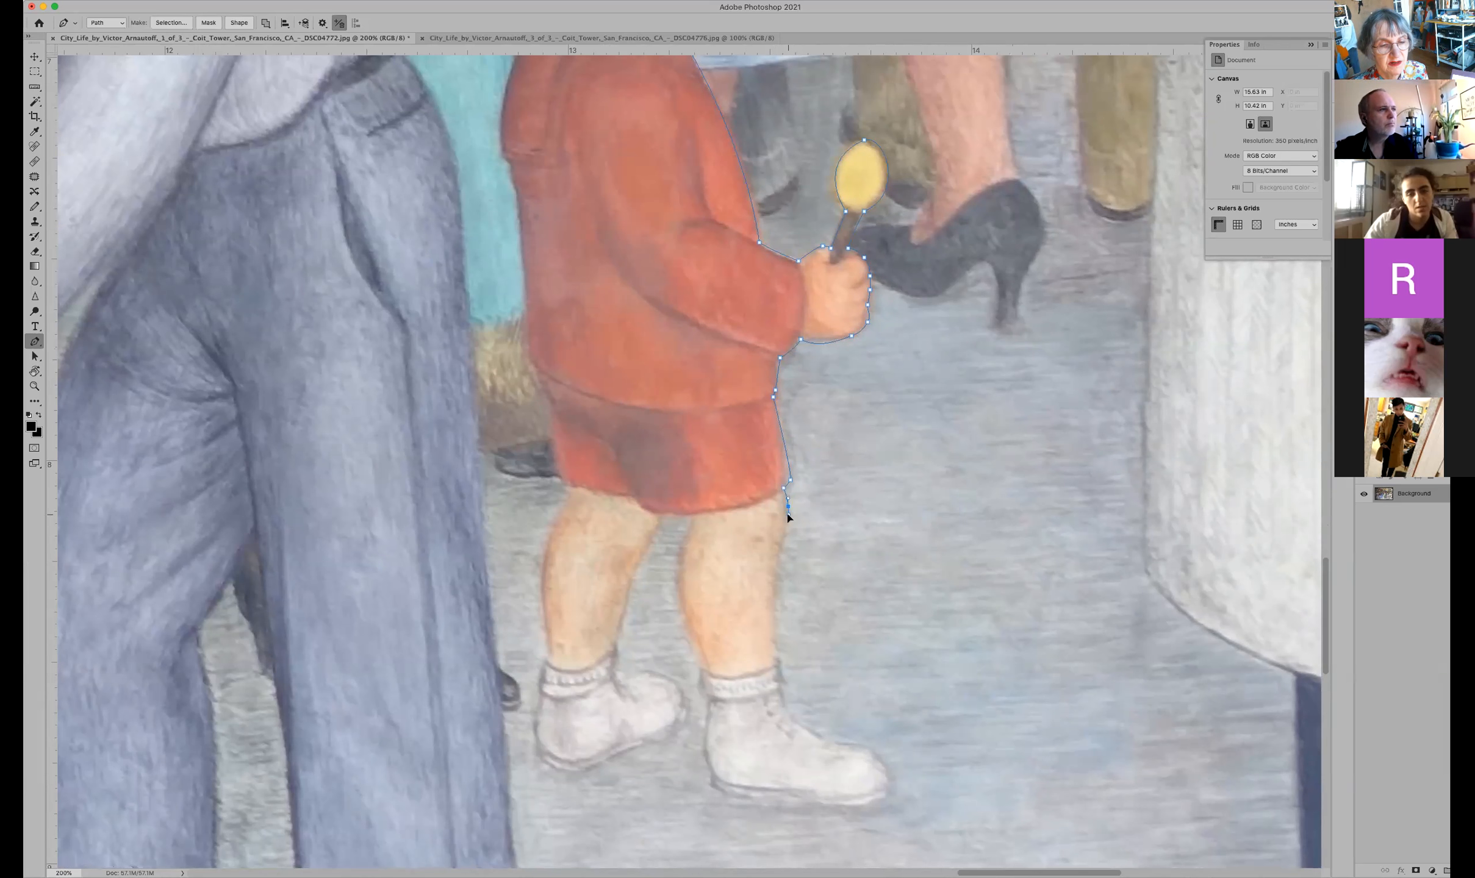
# Step: Trace the path down the shin of the front leg and around the toe, sole and heel of its shoe
pyautogui.click(774, 570)
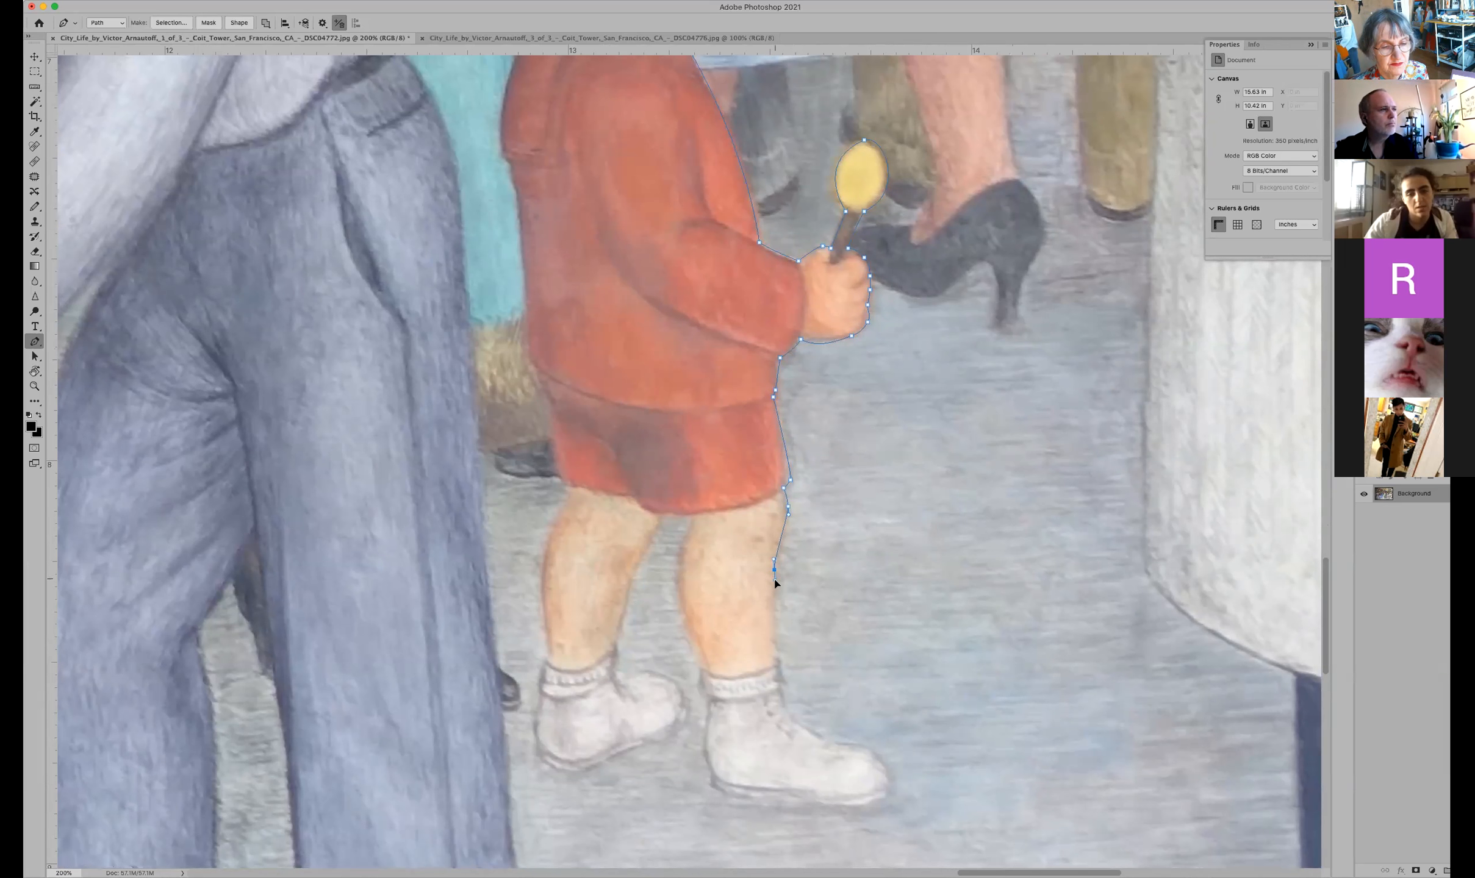
pyautogui.click(776, 658)
pyautogui.click(782, 691)
pyautogui.moveTo(814, 732); pyautogui.dragTo(736, 805)
pyautogui.click(885, 764)
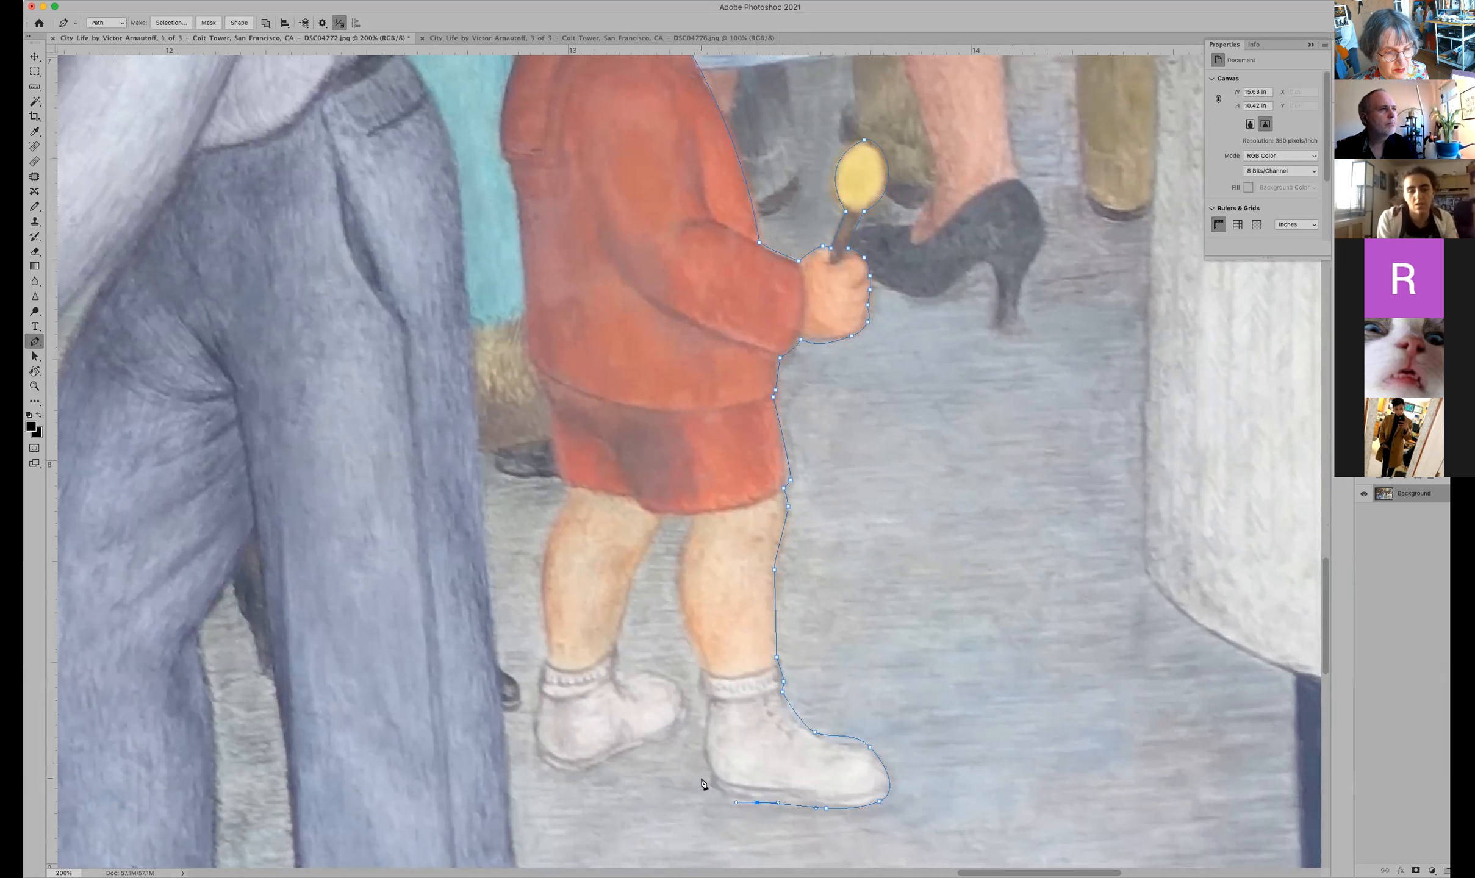
pyautogui.moveTo(704, 738); pyautogui.dragTo(706, 728)
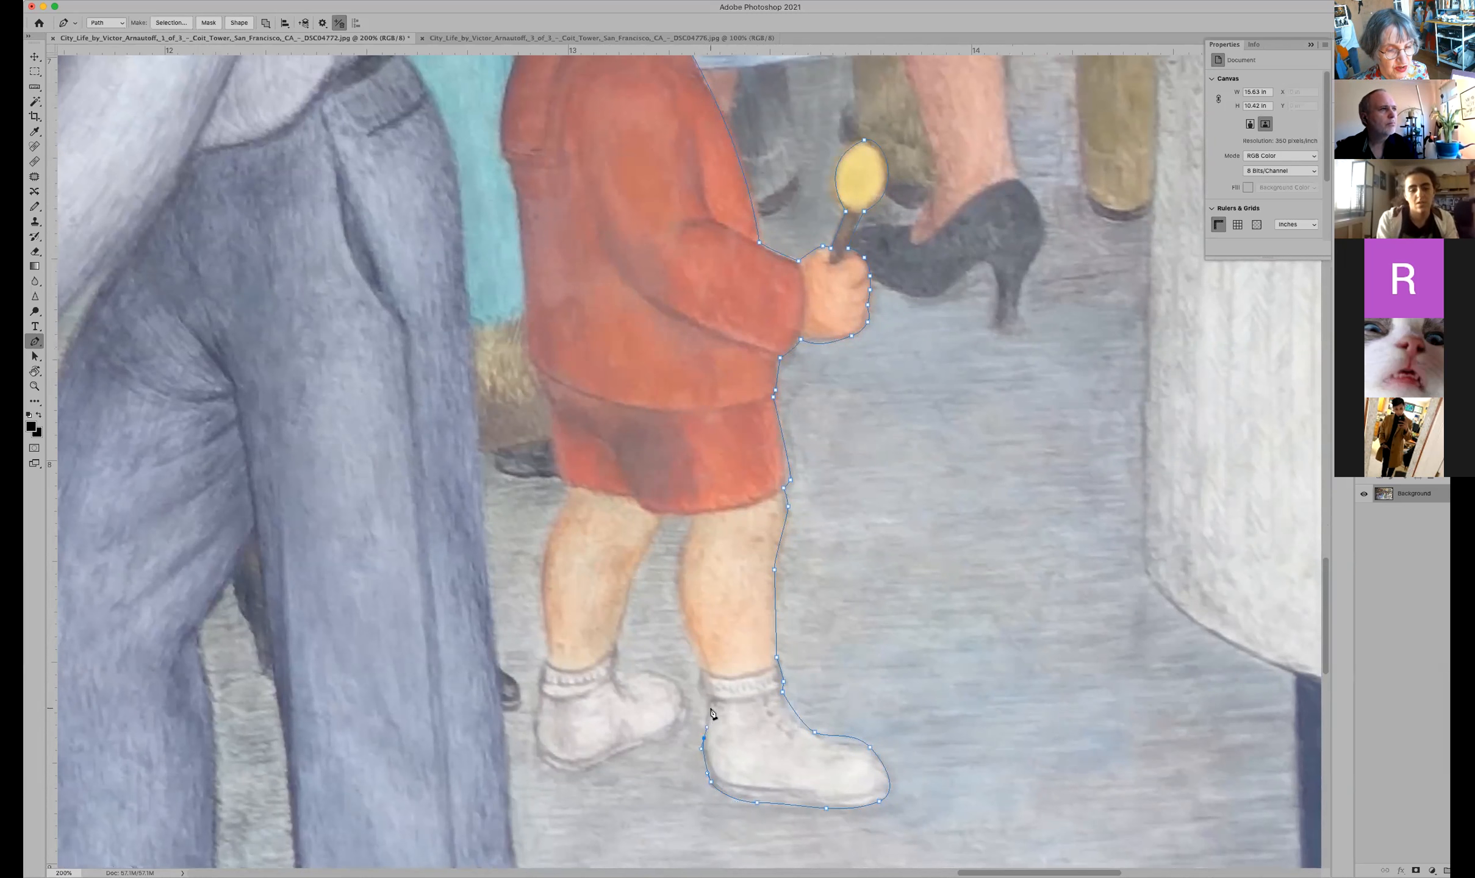
# Step: Continue the path up the back of the front leg and across the shorts' hem between the legs
pyautogui.click(701, 669)
pyautogui.click(680, 597)
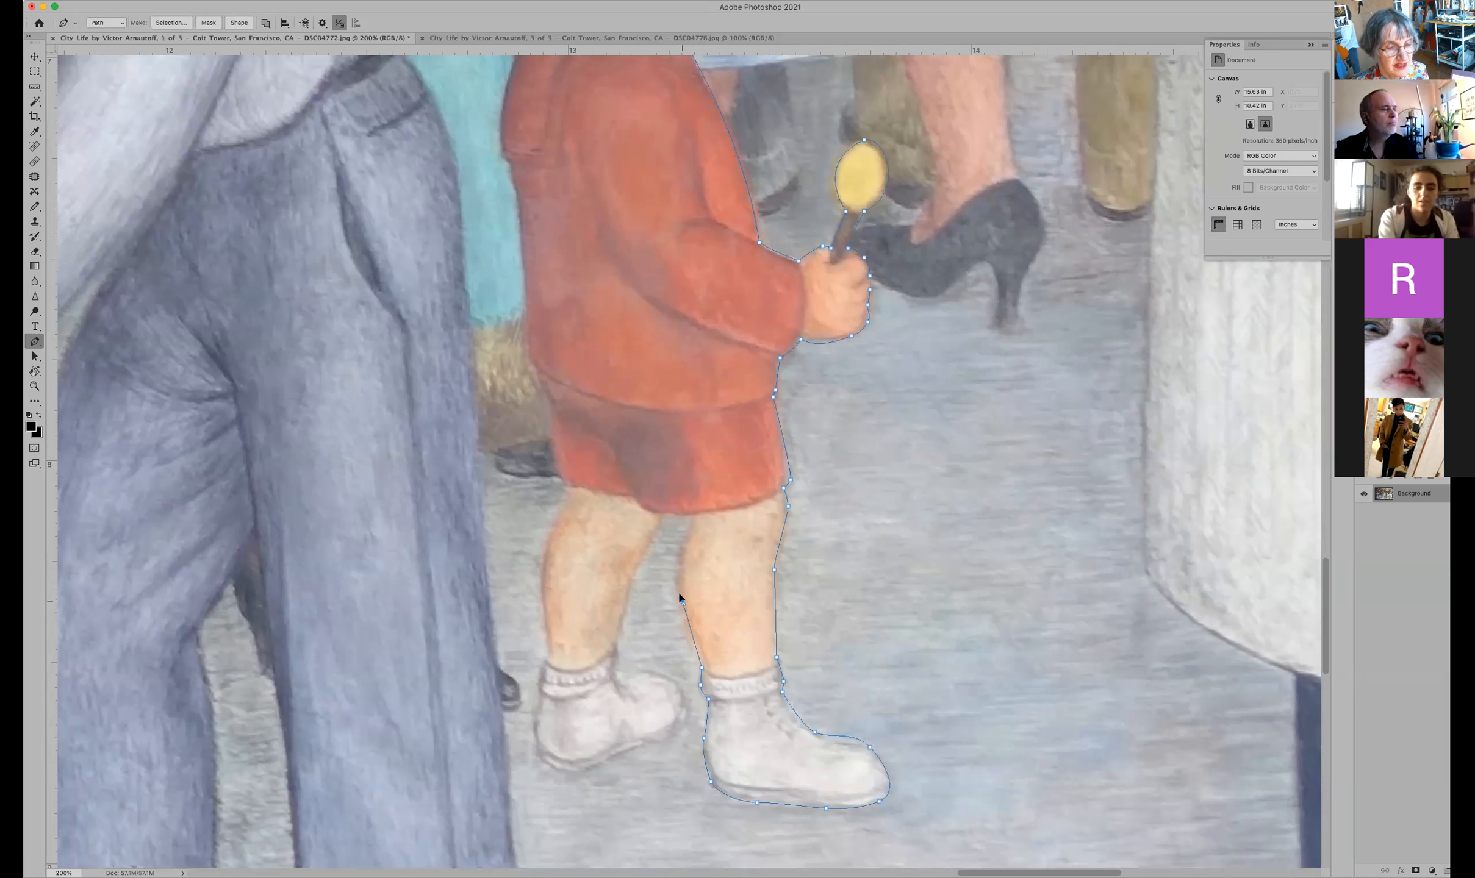
pyautogui.moveTo(679, 581); pyautogui.dragTo(676, 585)
pyautogui.click(695, 513)
pyautogui.click(664, 512)
# Step: Trace the path down the inner edge of the rear leg and around the toe, sole and heel of its shoe
pyautogui.moveTo(630, 576); pyautogui.dragTo(629, 596)
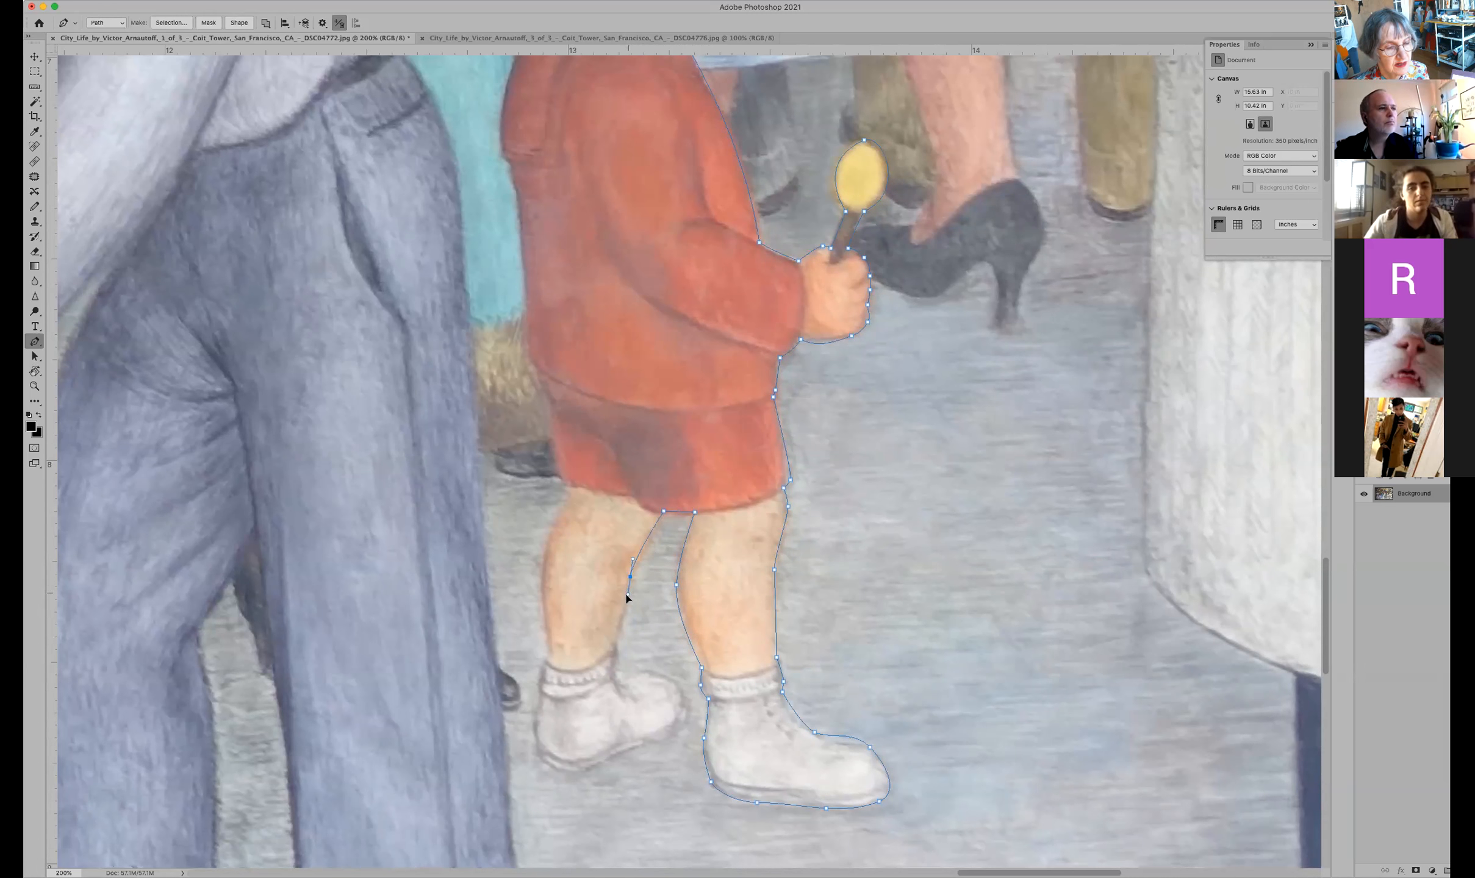
pyautogui.click(615, 666)
pyautogui.moveTo(660, 673); pyautogui.dragTo(682, 730)
pyautogui.click(636, 747)
pyautogui.moveTo(577, 773); pyautogui.dragTo(534, 746)
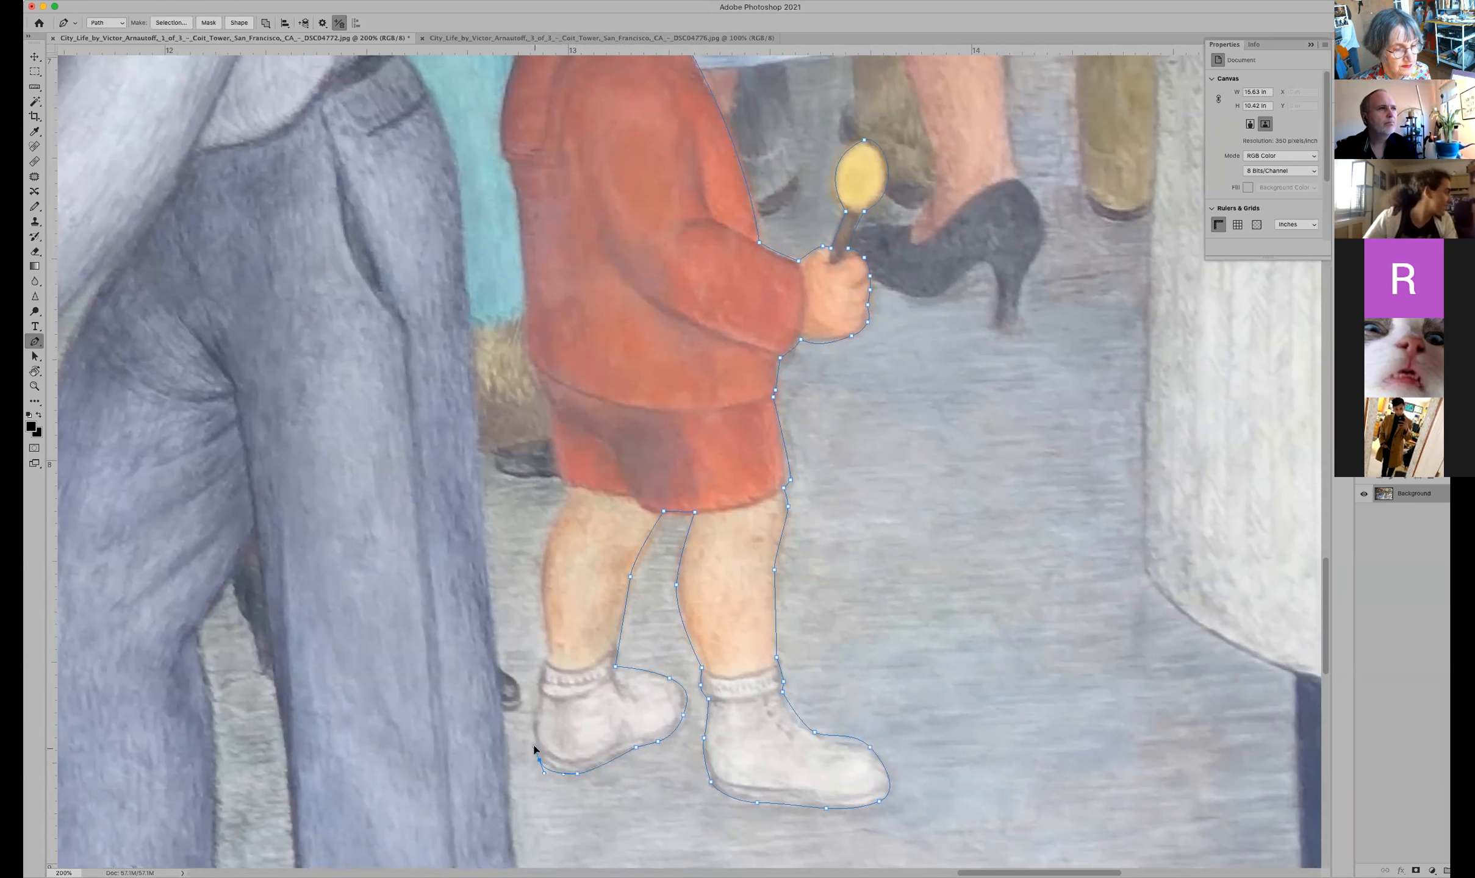
# Step: Continue the path up the rear shoe's heel and sock and along the back of the rear leg to the shorts' hem
pyautogui.moveTo(542, 676); pyautogui.dragTo(542, 660)
pyautogui.click(548, 657)
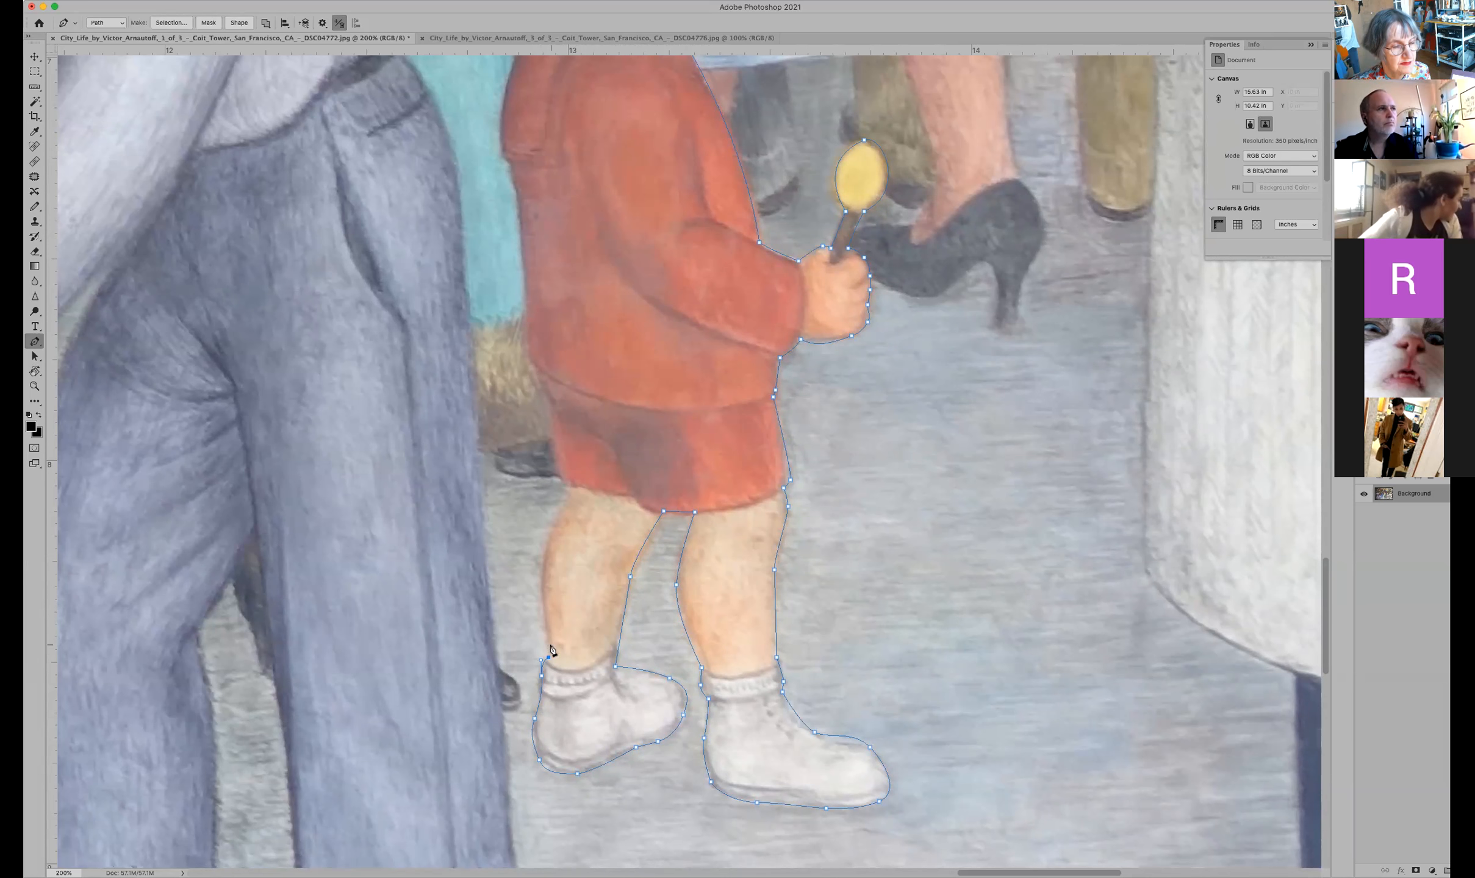
pyautogui.moveTo(568, 492); pyautogui.dragTo(602, 419)
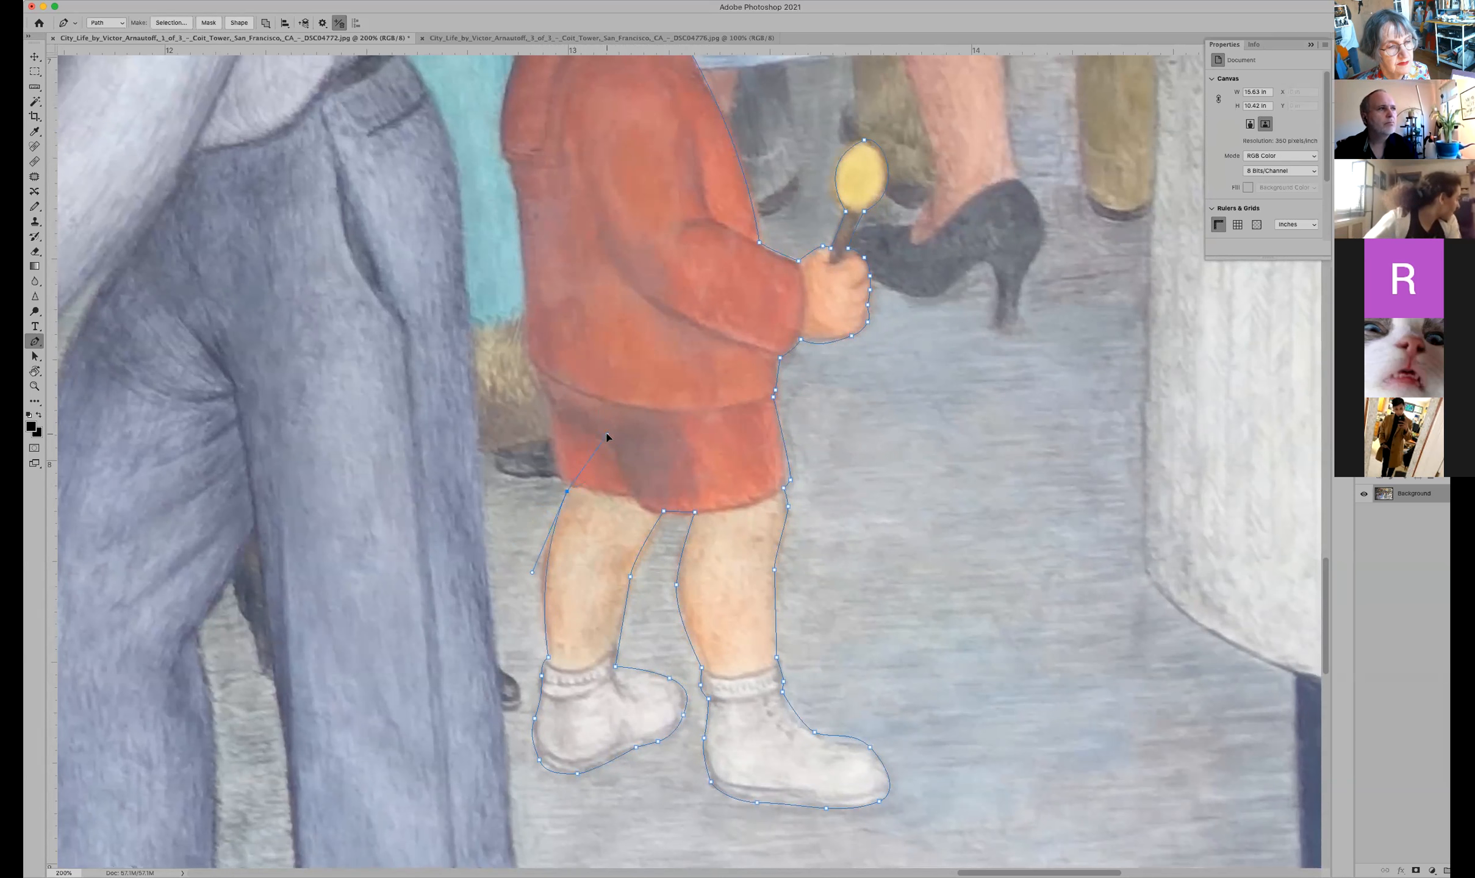
pyautogui.moveTo(531, 574)
pyautogui.mouseDown()
pyautogui.moveTo(517, 583)
pyautogui.moveTo(524, 566)
pyautogui.mouseUp()
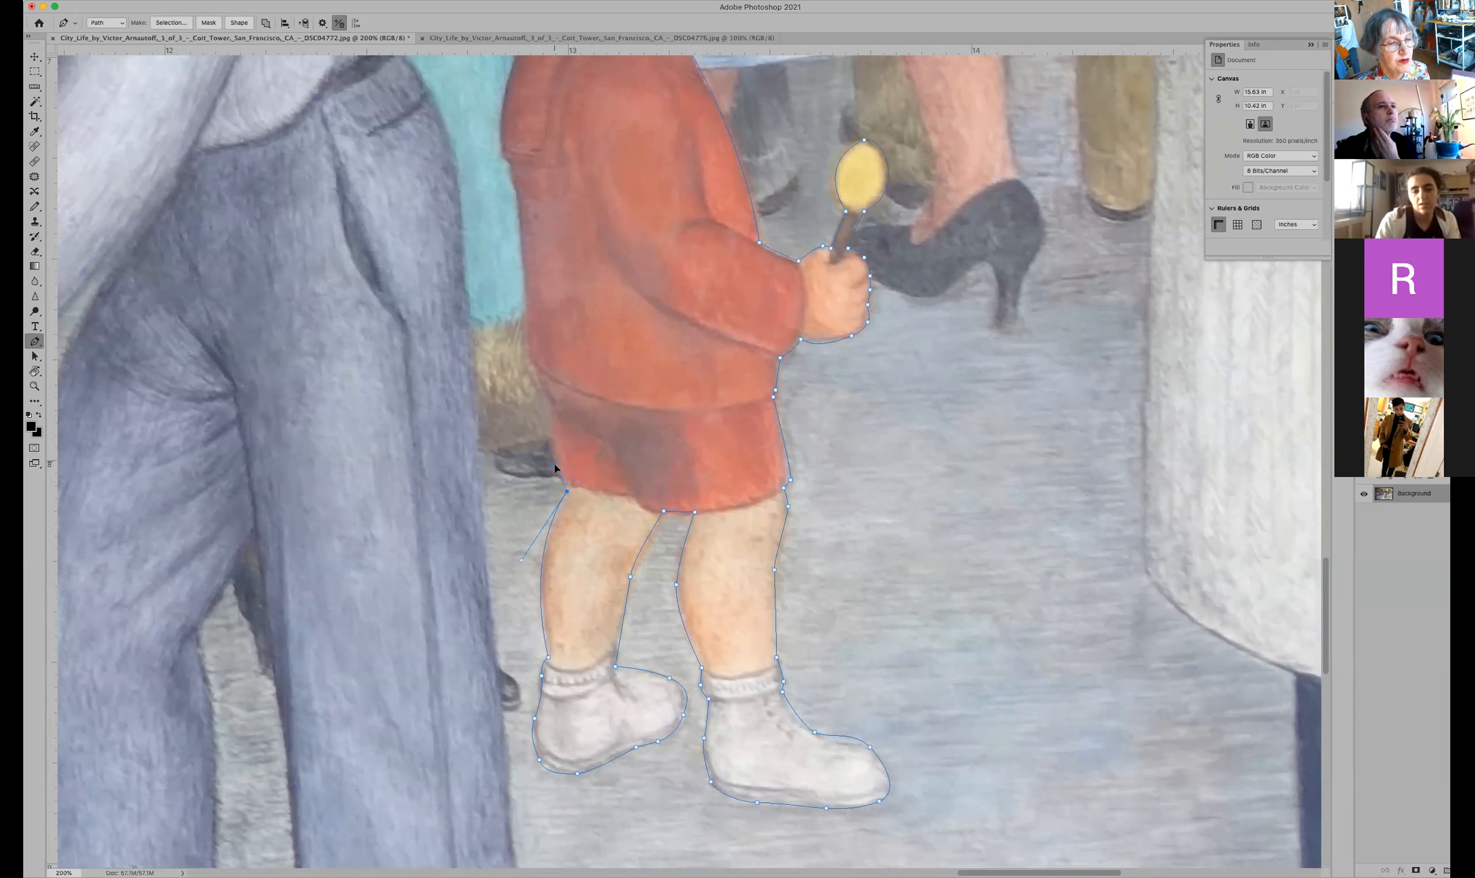
# Step: Trace the path up the back edge of the shorts and the lower back of the red jacket
pyautogui.click(555, 465)
pyautogui.click(554, 431)
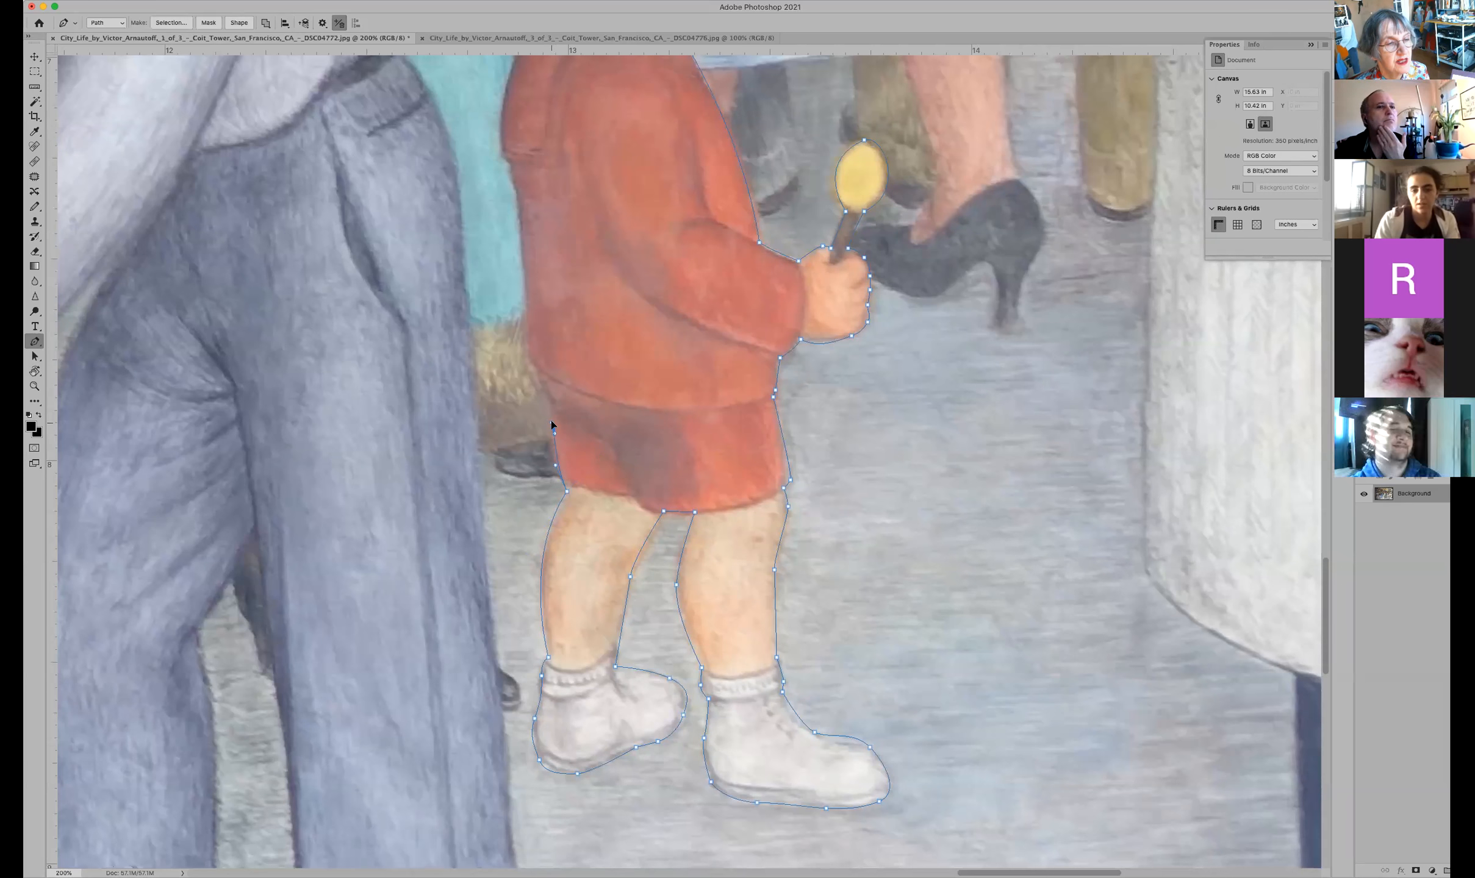
pyautogui.click(553, 427)
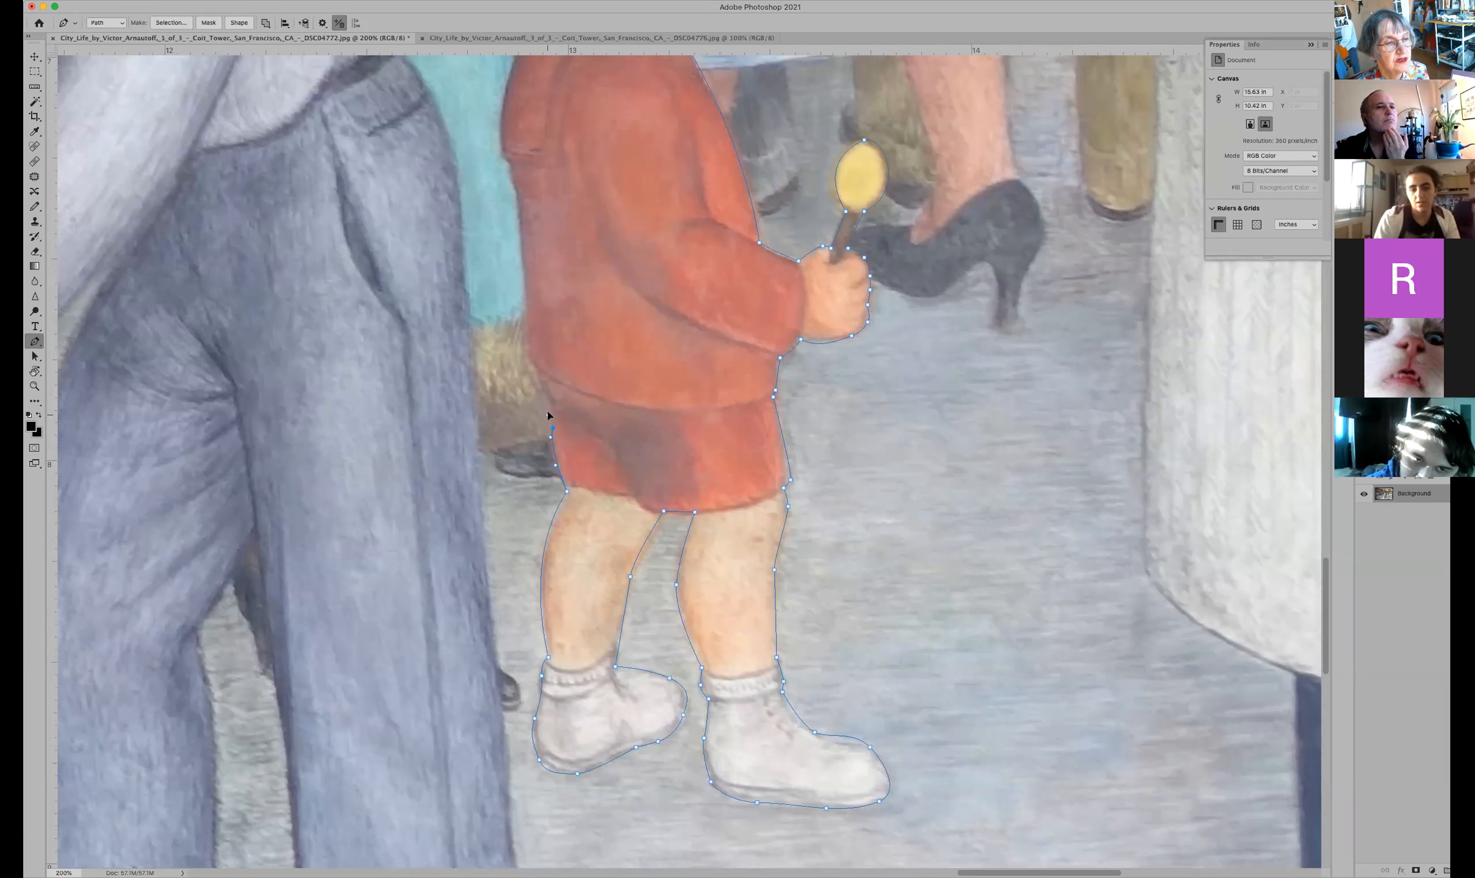
pyautogui.scroll(5, 567, 382)
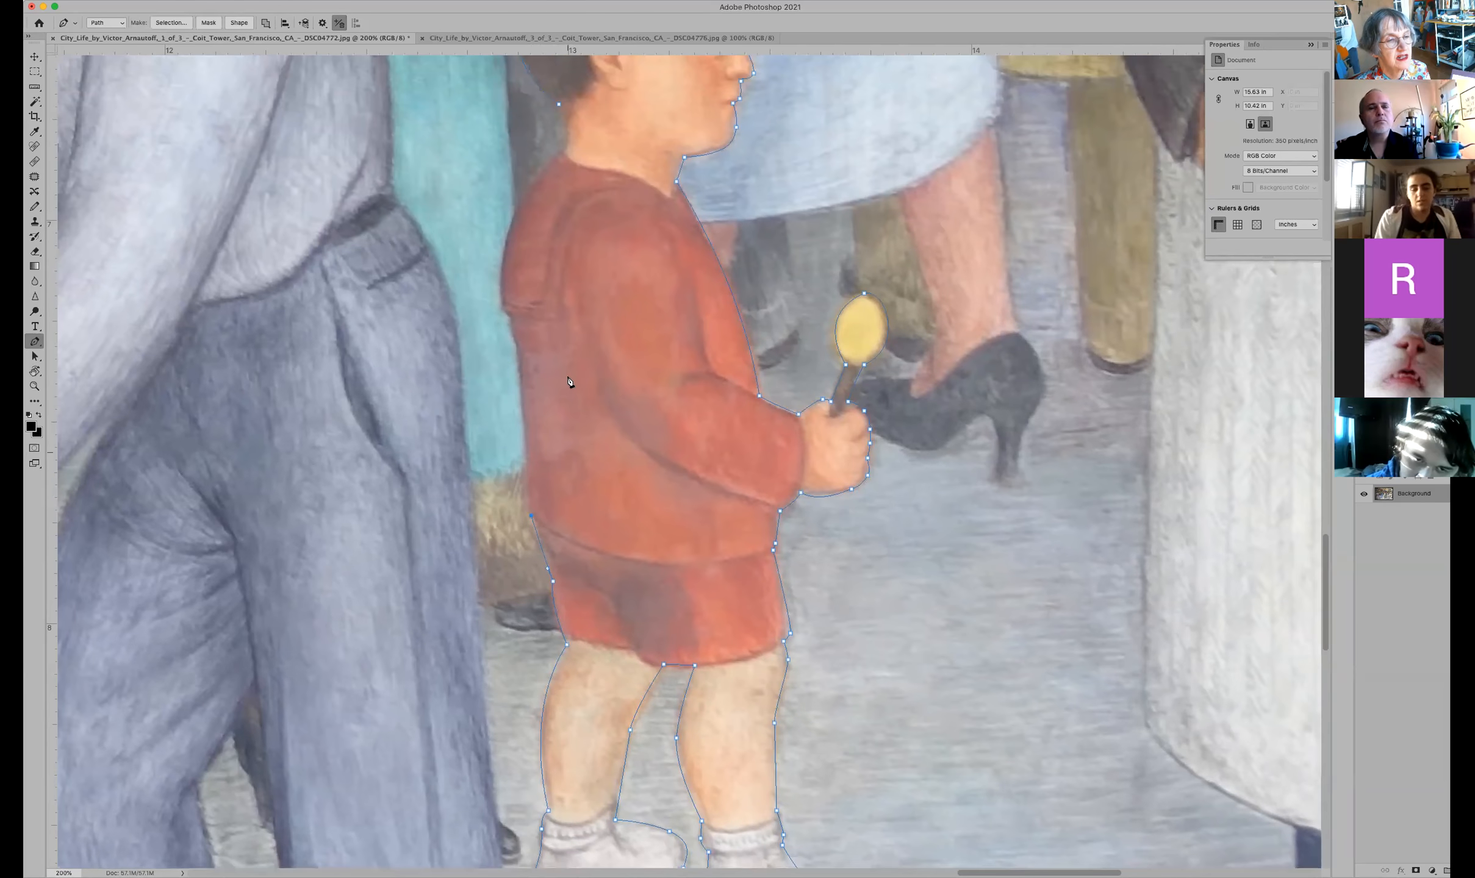
pyautogui.click(531, 616)
pyautogui.click(528, 585)
pyautogui.click(529, 561)
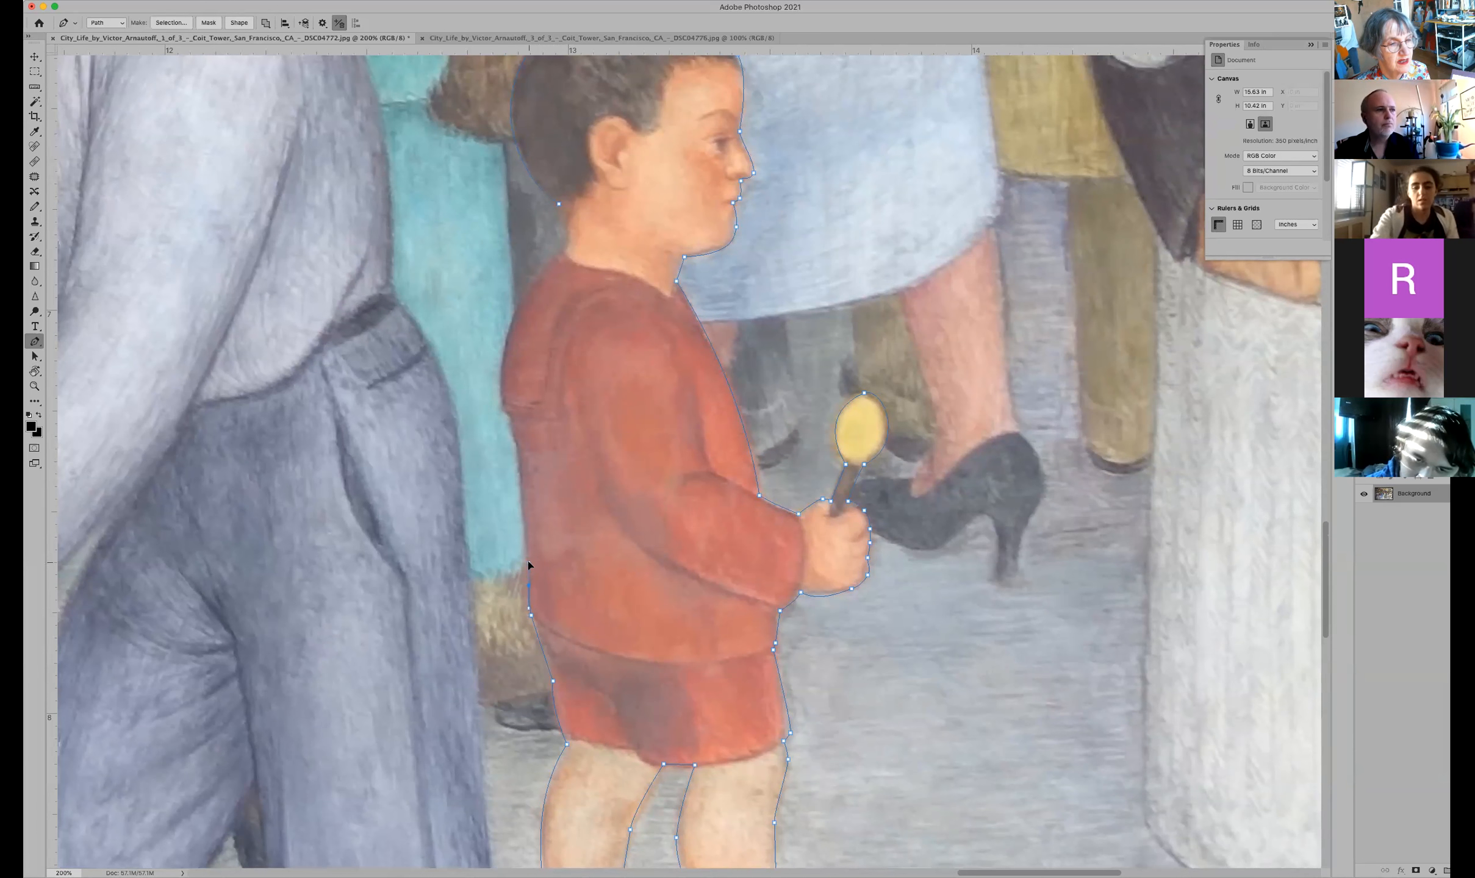
# Step: Trace the upper back of the jacket and its collar, and close the path at the nape of the boy's neck
pyautogui.moveTo(516, 421); pyautogui.dragTo(501, 408)
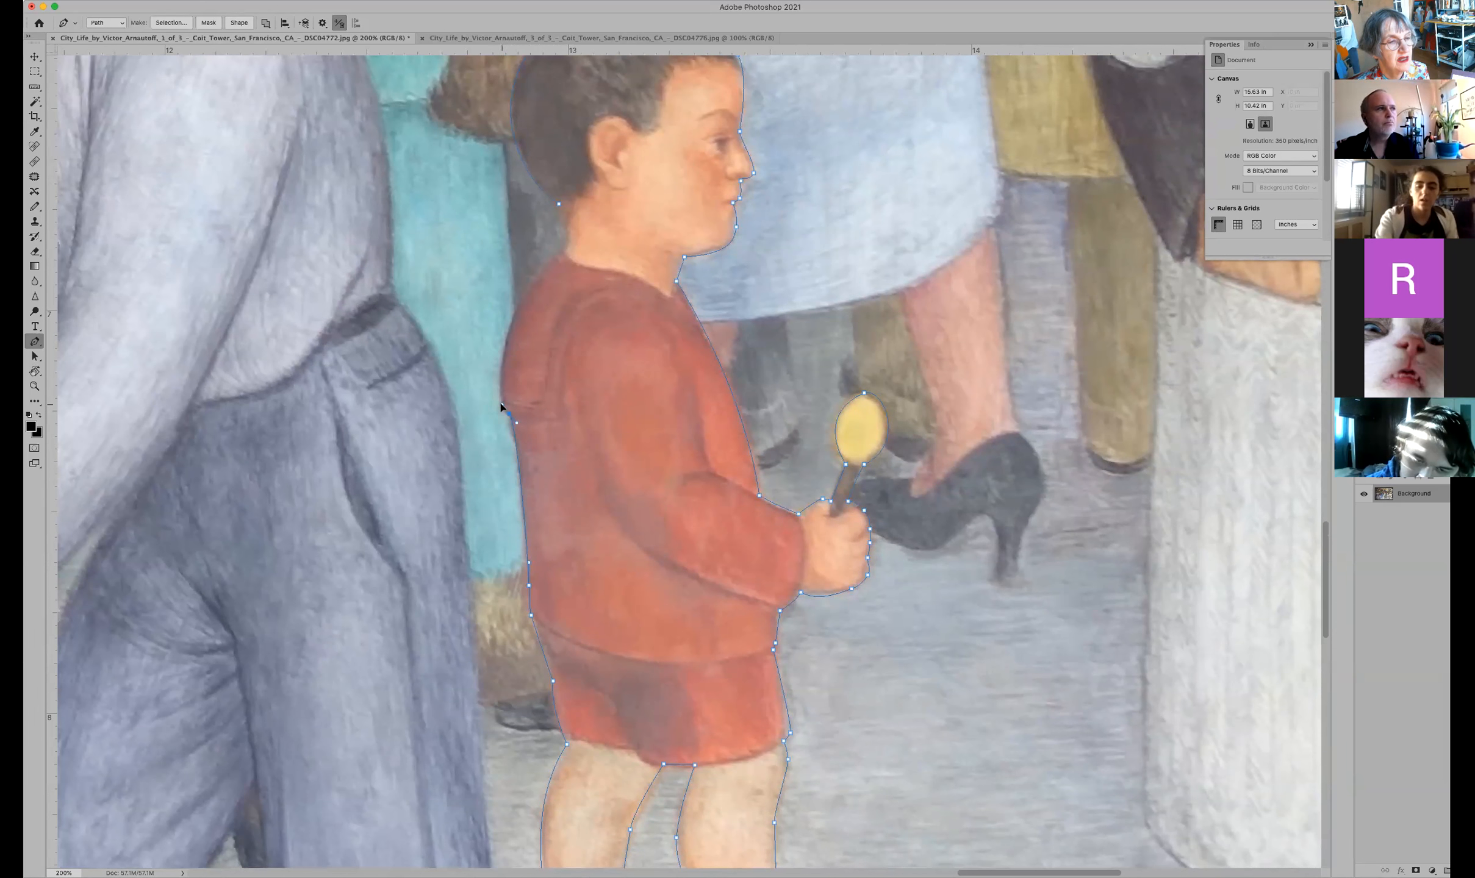
pyautogui.moveTo(557, 267)
pyautogui.mouseDown()
pyautogui.moveTo(596, 198)
pyautogui.moveTo(552, 253)
pyautogui.mouseUp()
pyautogui.click(565, 251)
pyautogui.click(560, 206)
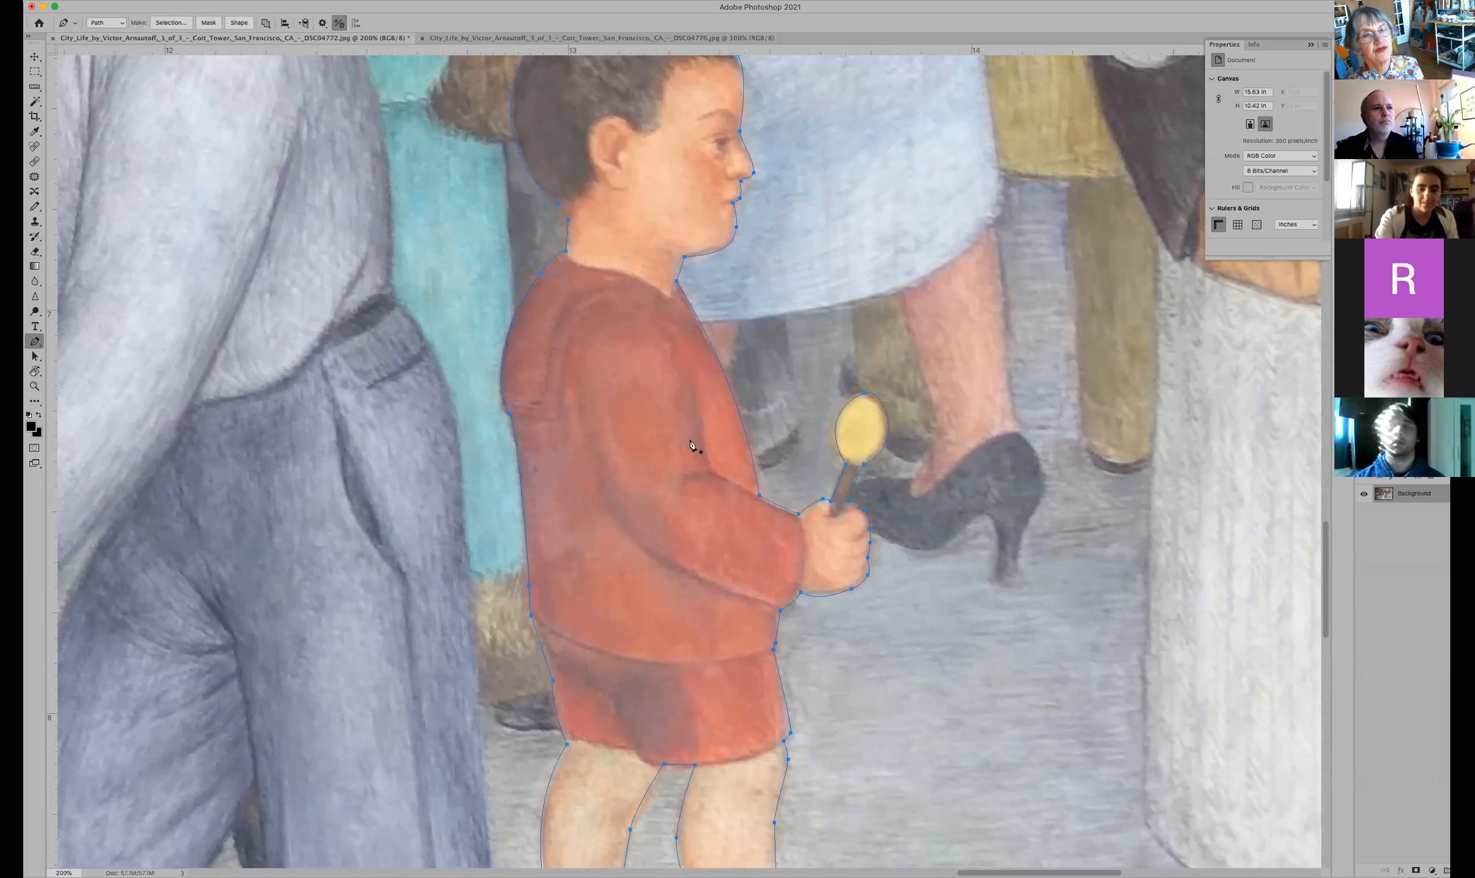
pyautogui.scroll(2, 891, 378)
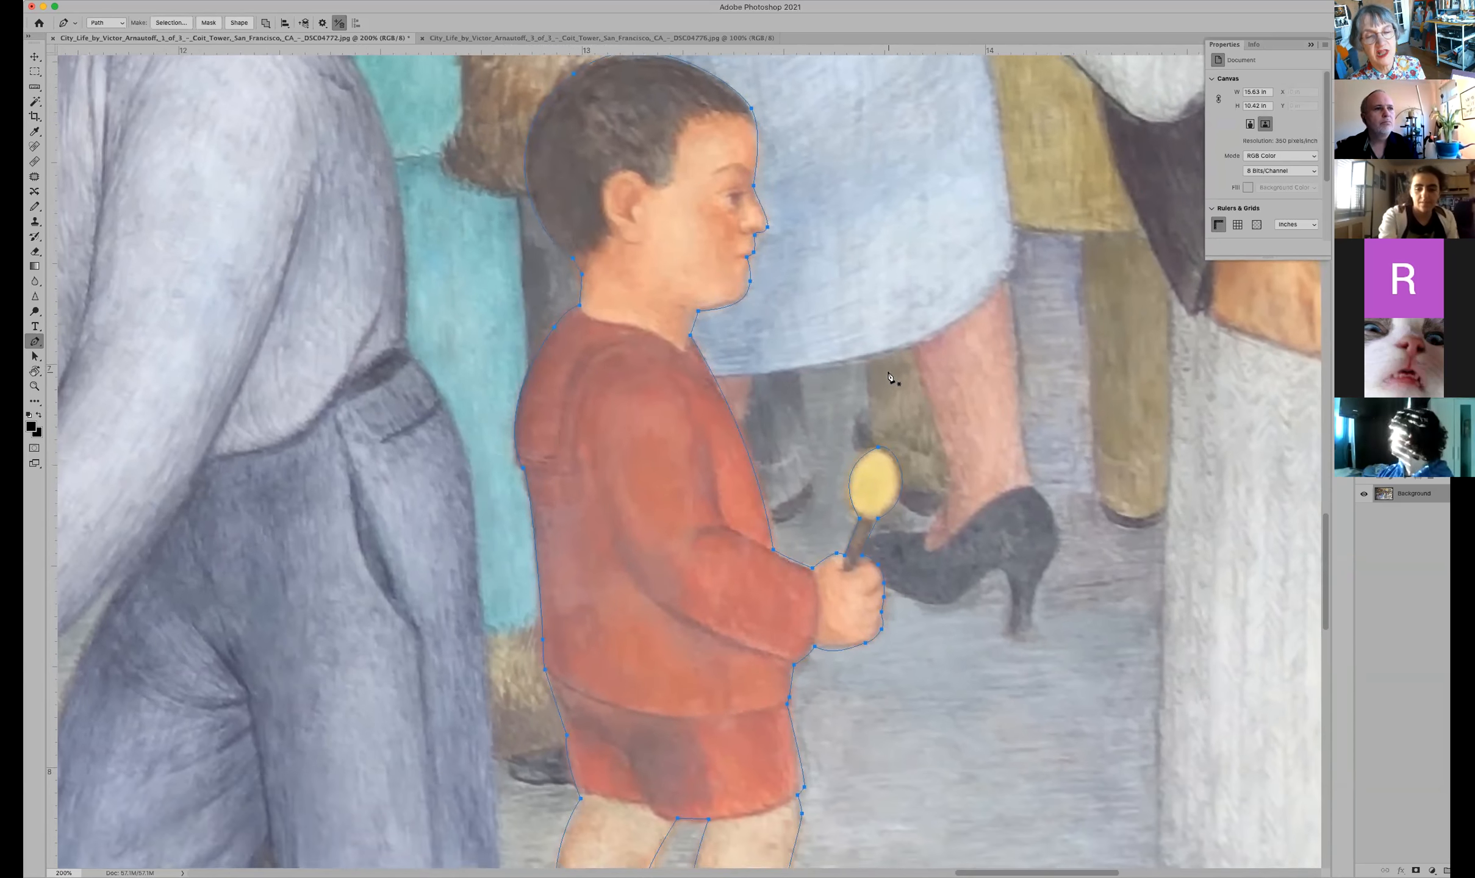
pyautogui.scroll(-3, 891, 378)
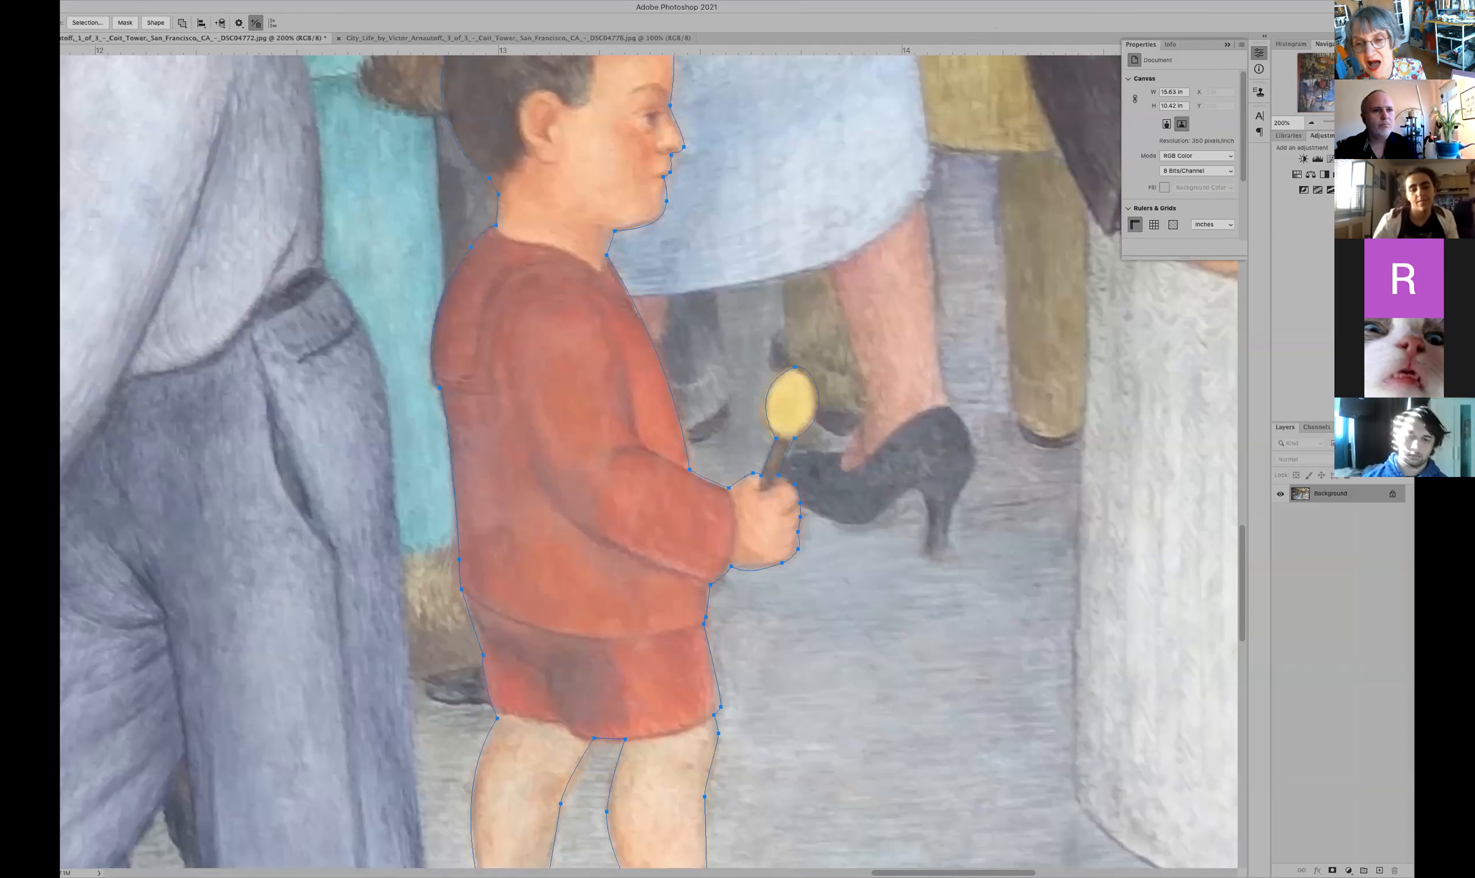
# Step: Display the document's paths and load the boy's Work Path as a selection
pyautogui.click(1344, 428)
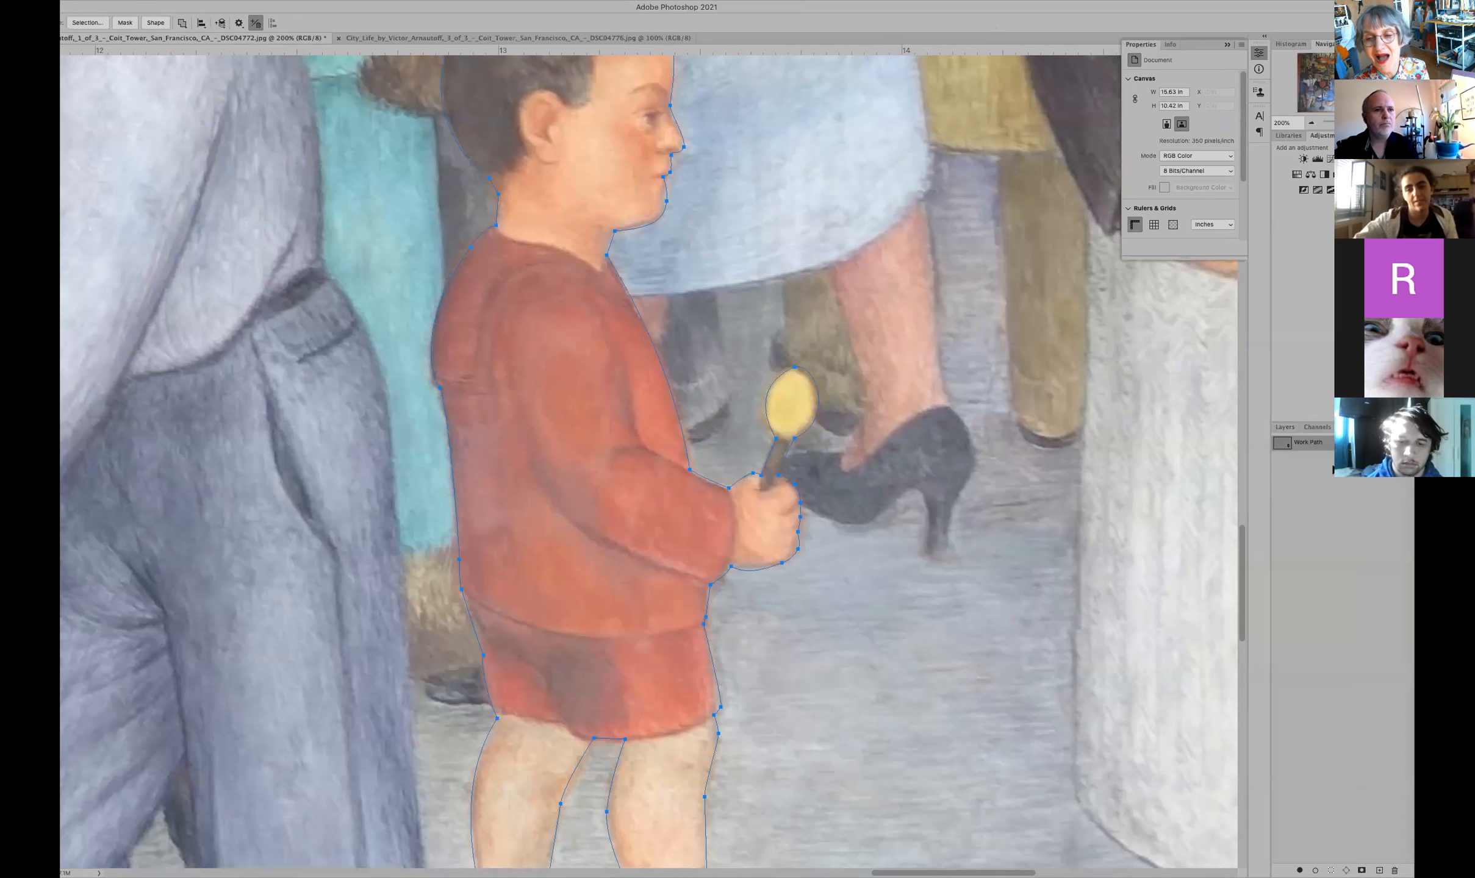
pyautogui.click(456, 11)
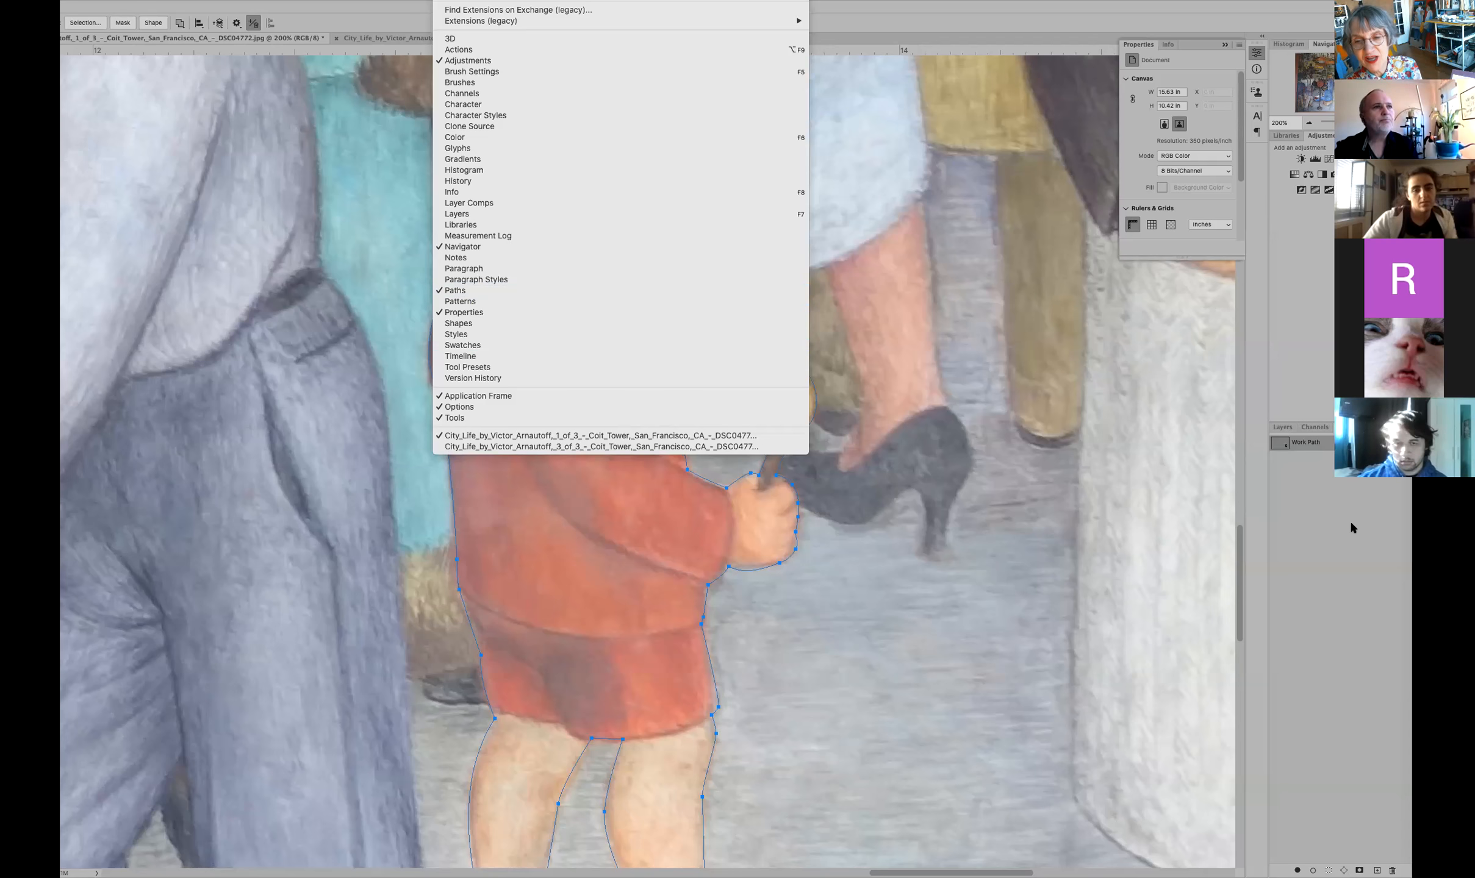
pyautogui.click(924, 7)
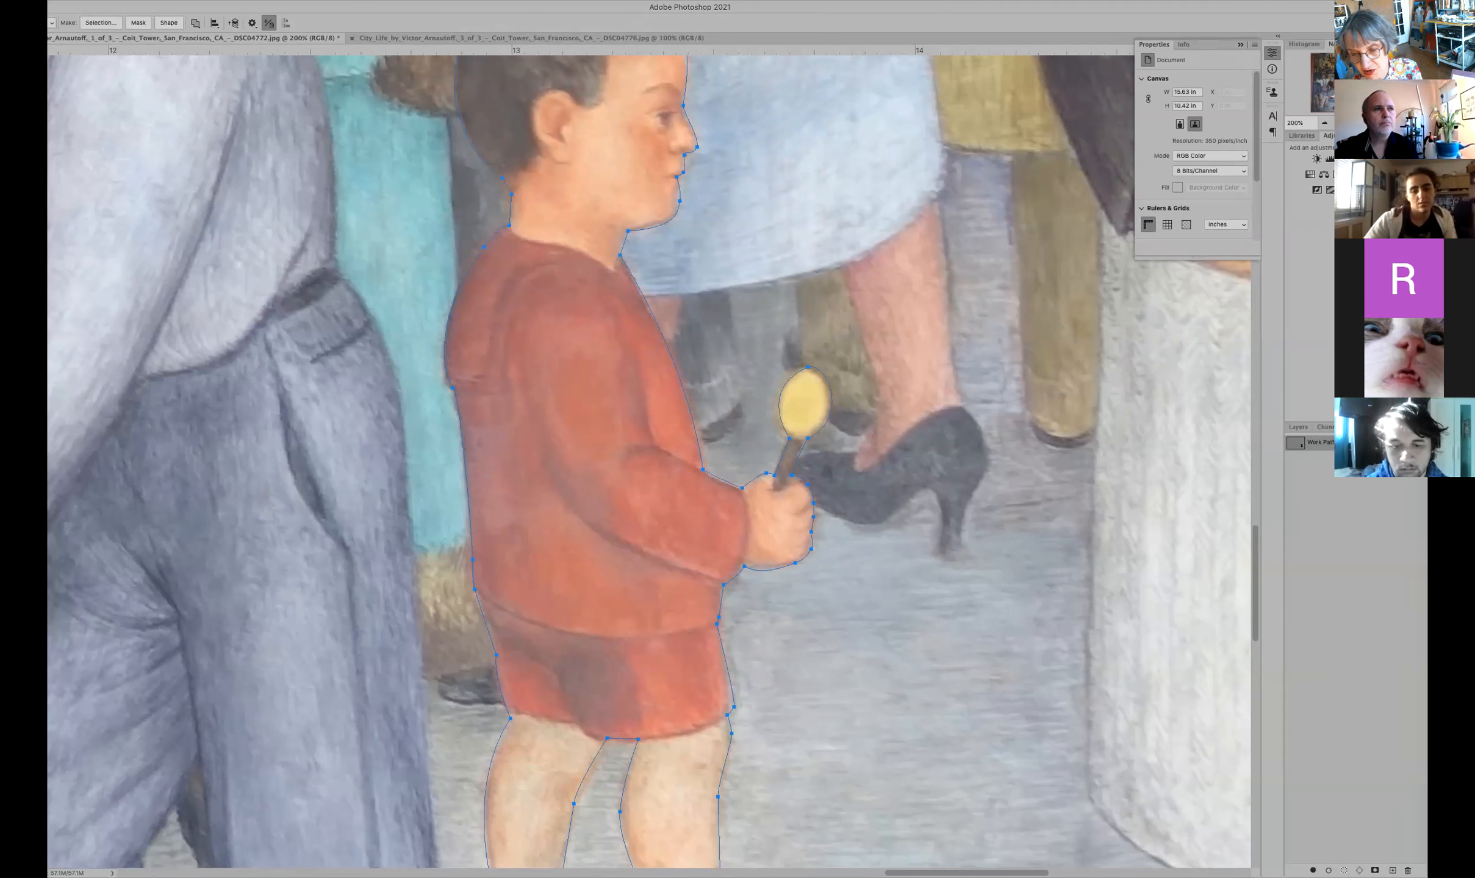
pyautogui.hotkey('ctrl', '-')
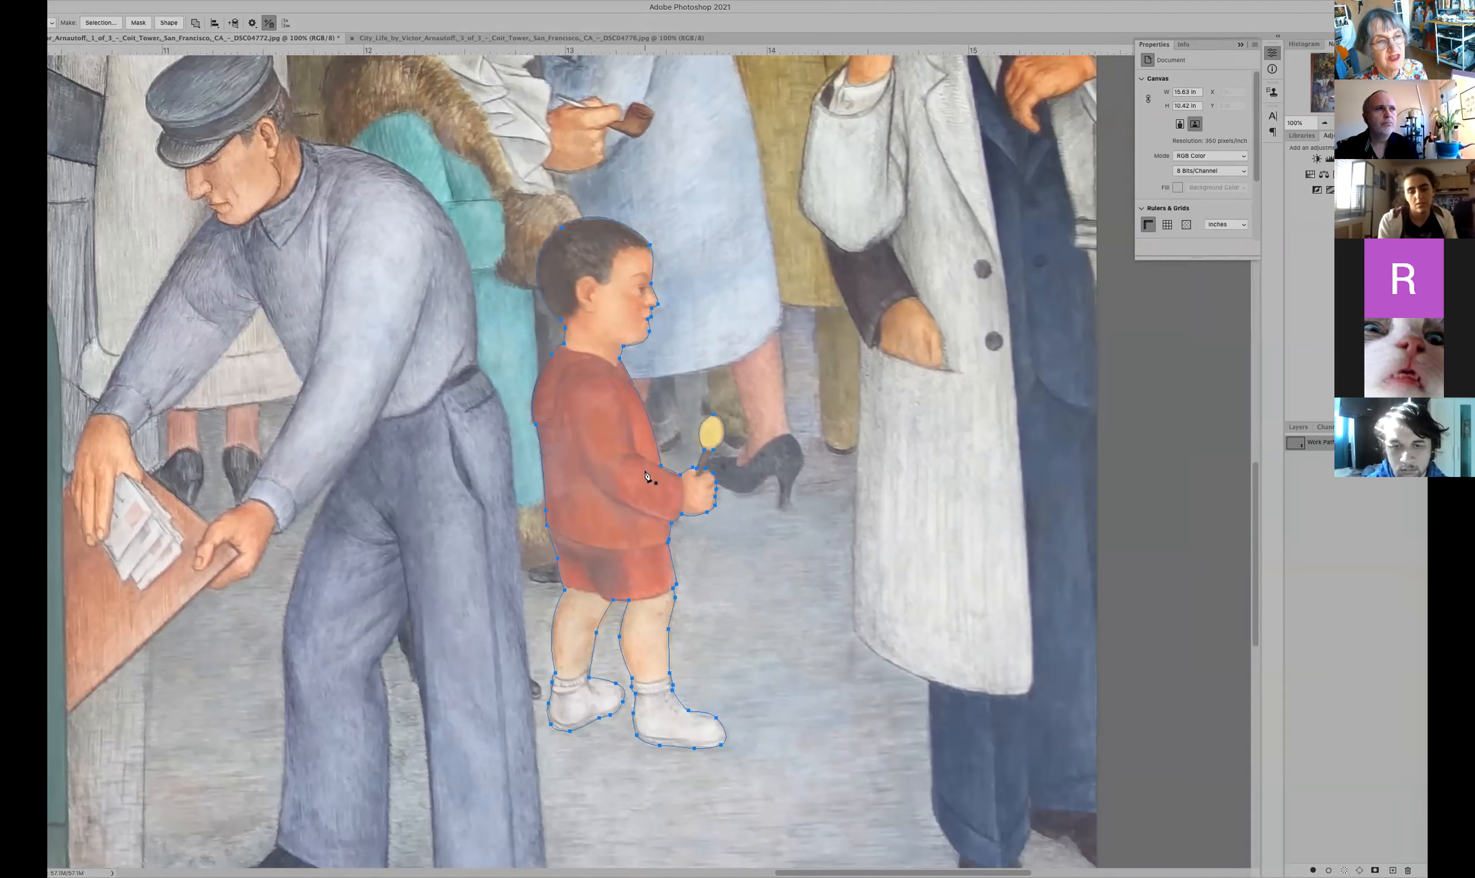
pyautogui.hscroll(10, 646, 476)
pyautogui.hscroll(-15, 564, 439)
pyautogui.hscroll(3, 569, 440)
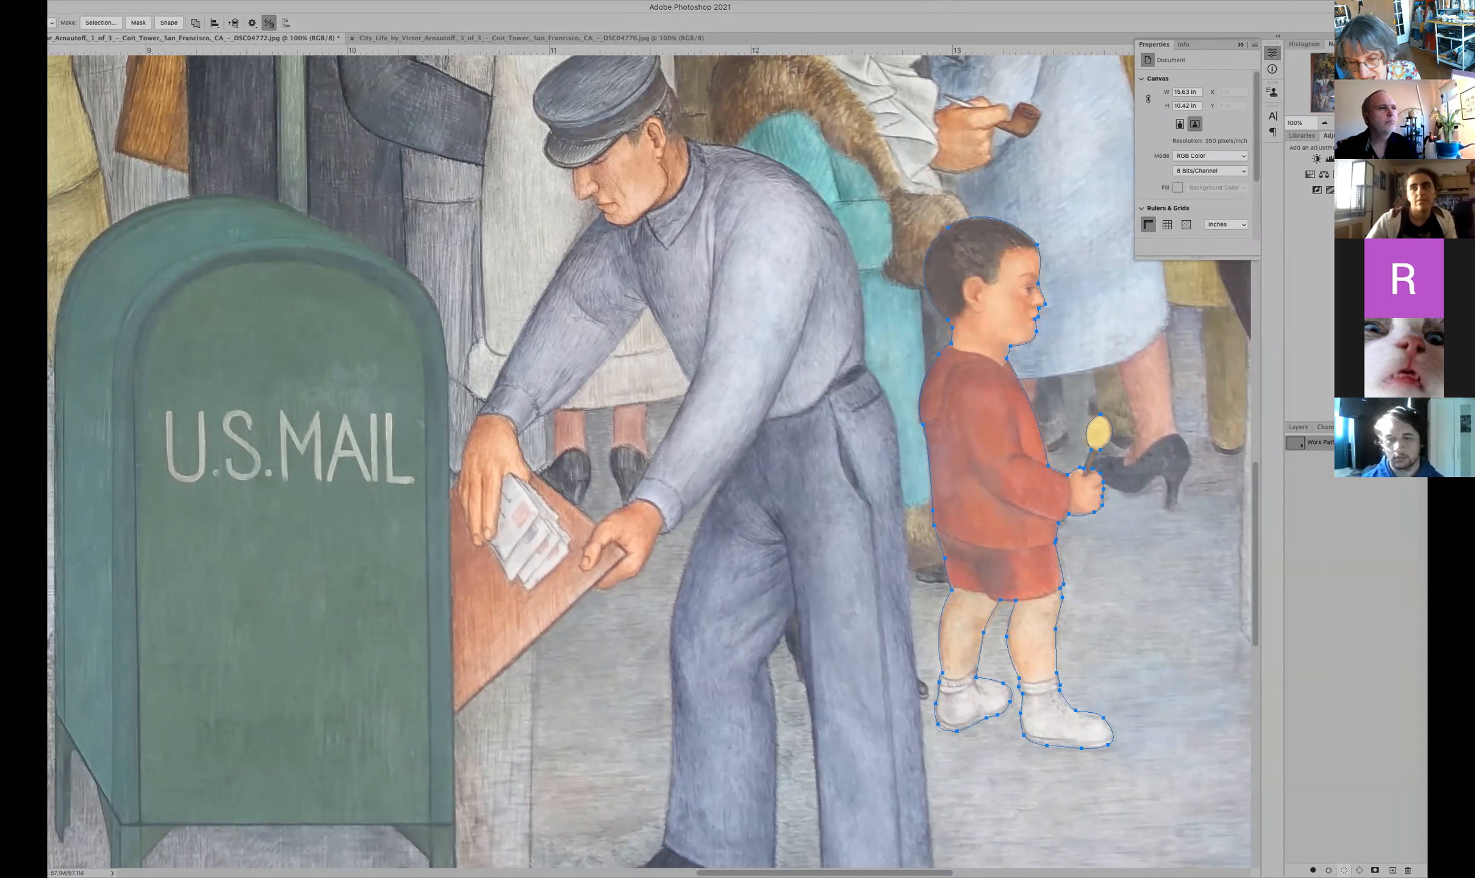
pyautogui.click(1344, 870)
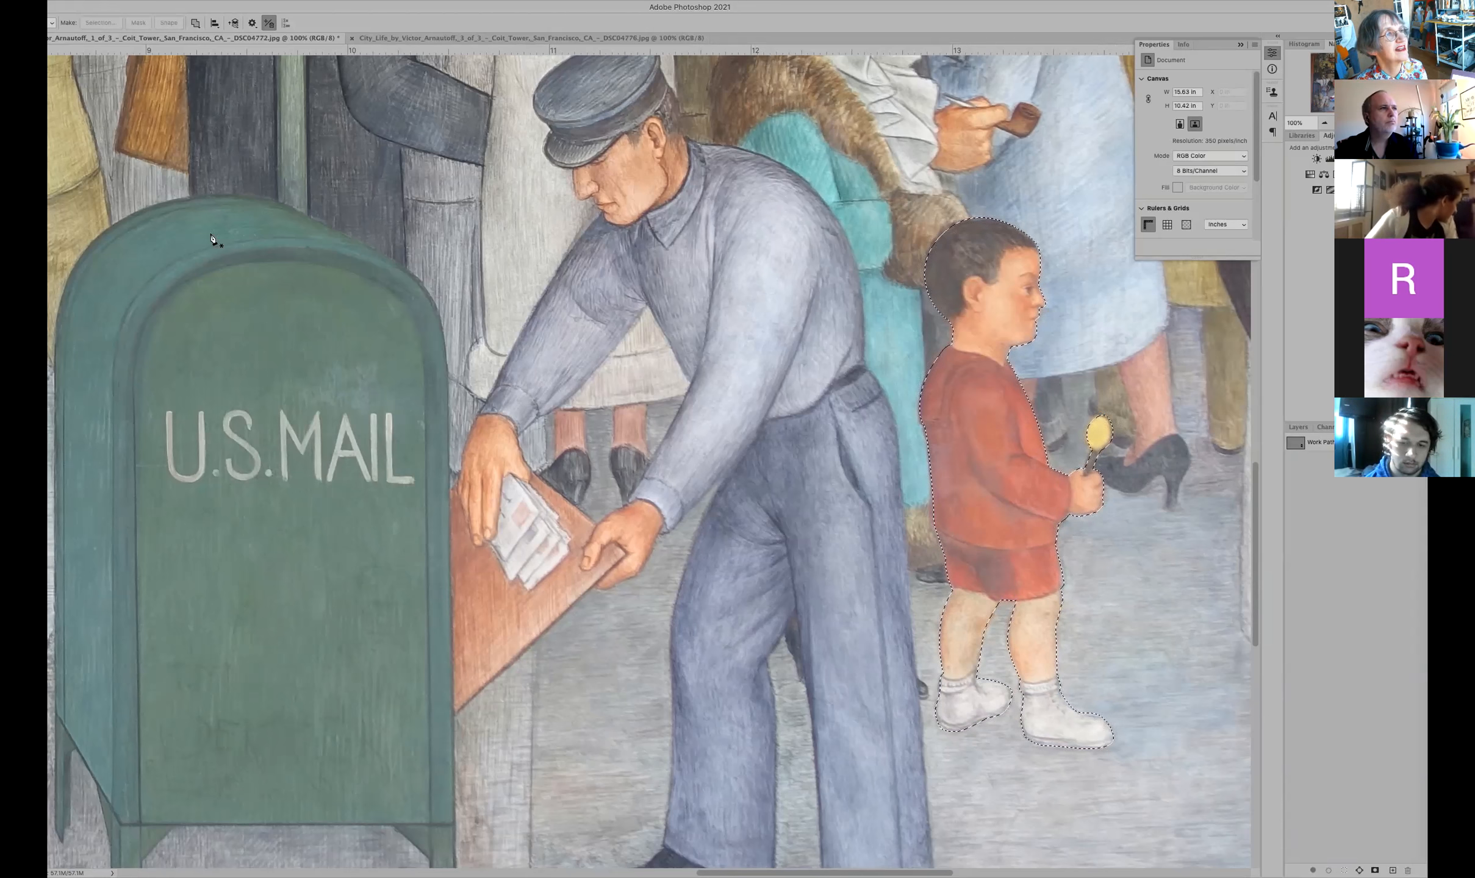
# Step: Switch to the Move tool and copy the selected boy from the mural photo
pyautogui.moveTo(133, 8); pyautogui.dragTo(183, 7)
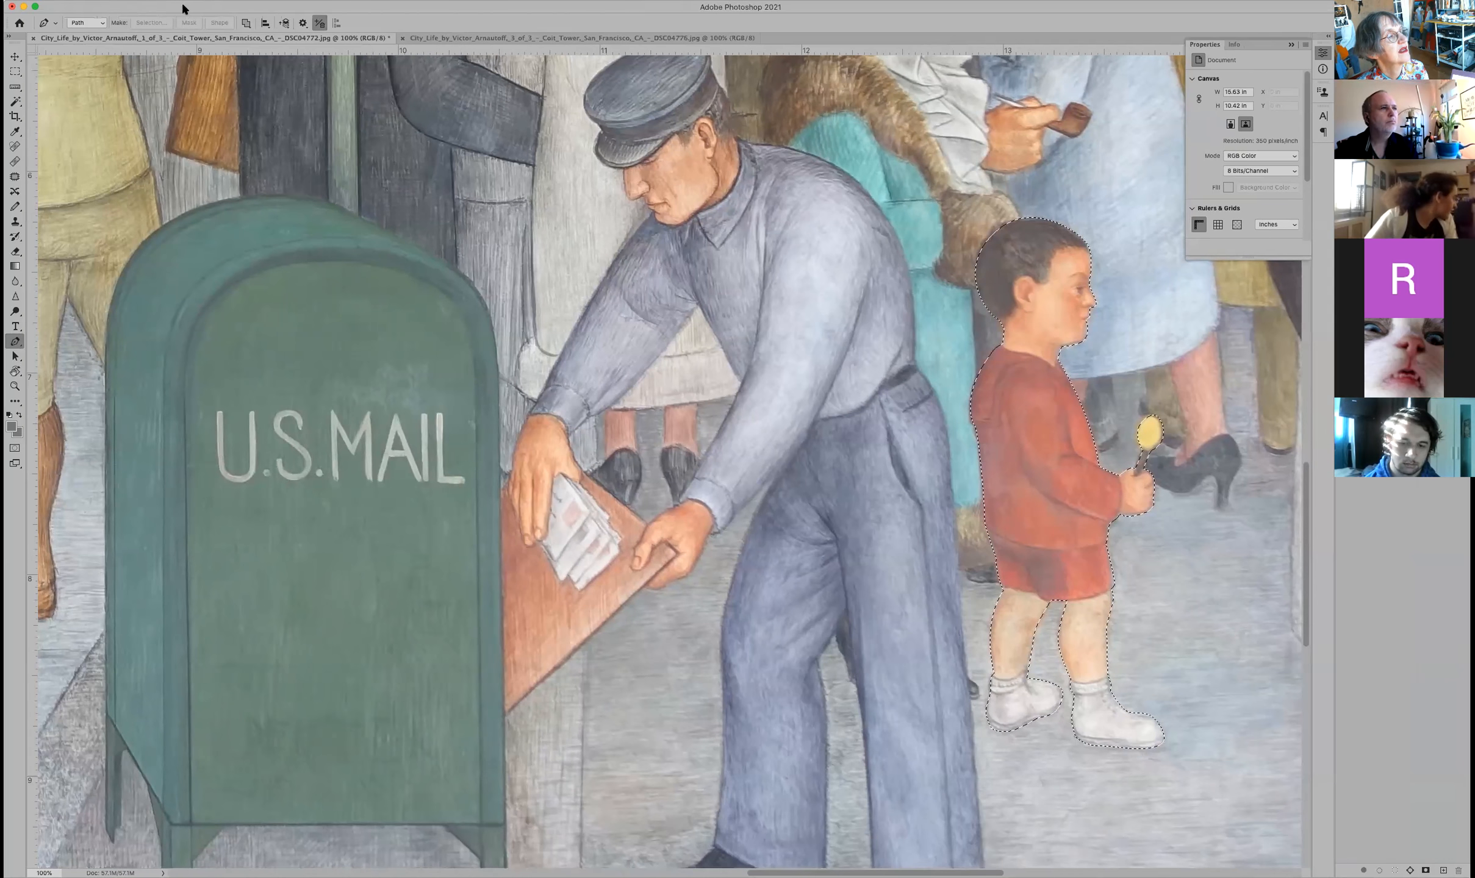
pyautogui.click(14, 58)
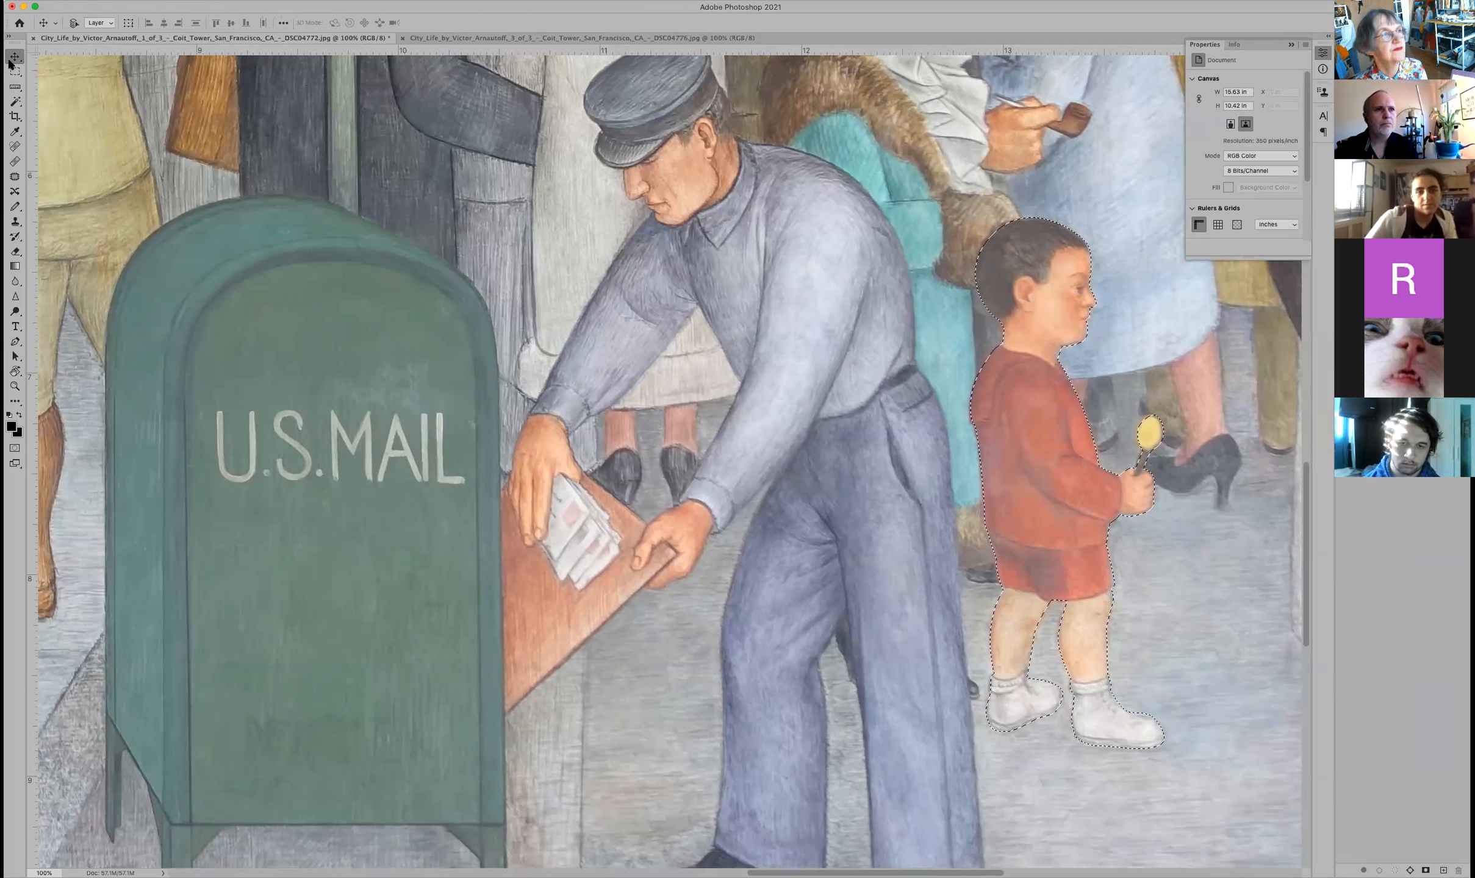
pyautogui.click(117, 0)
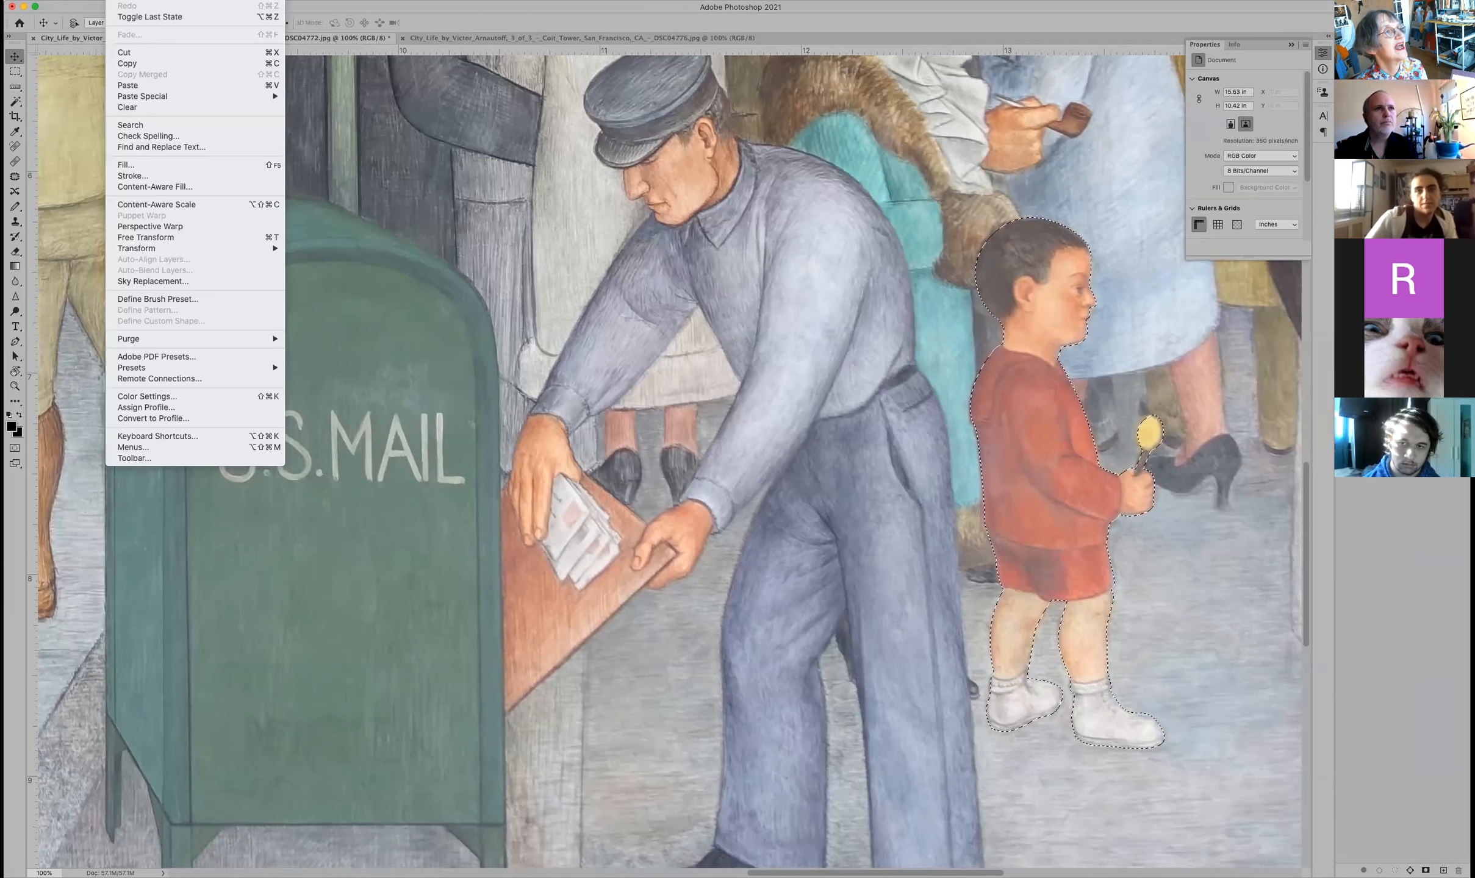
pyautogui.click(141, 62)
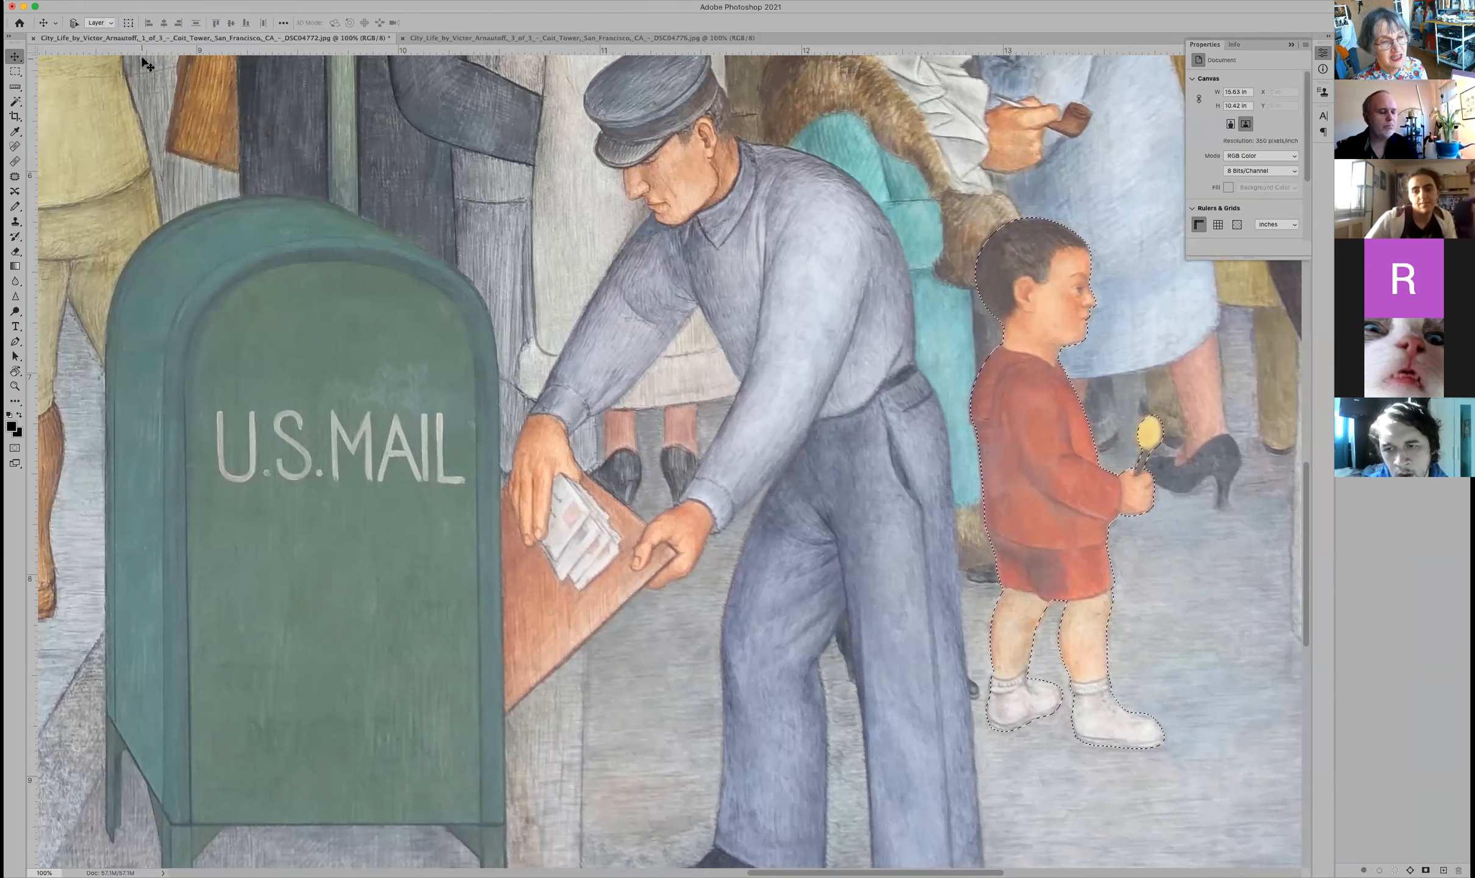
# Step: Create a new 339 x 924 px document from the Clipboard preset with a white background and paste the boy into it
pyautogui.click(95, 0)
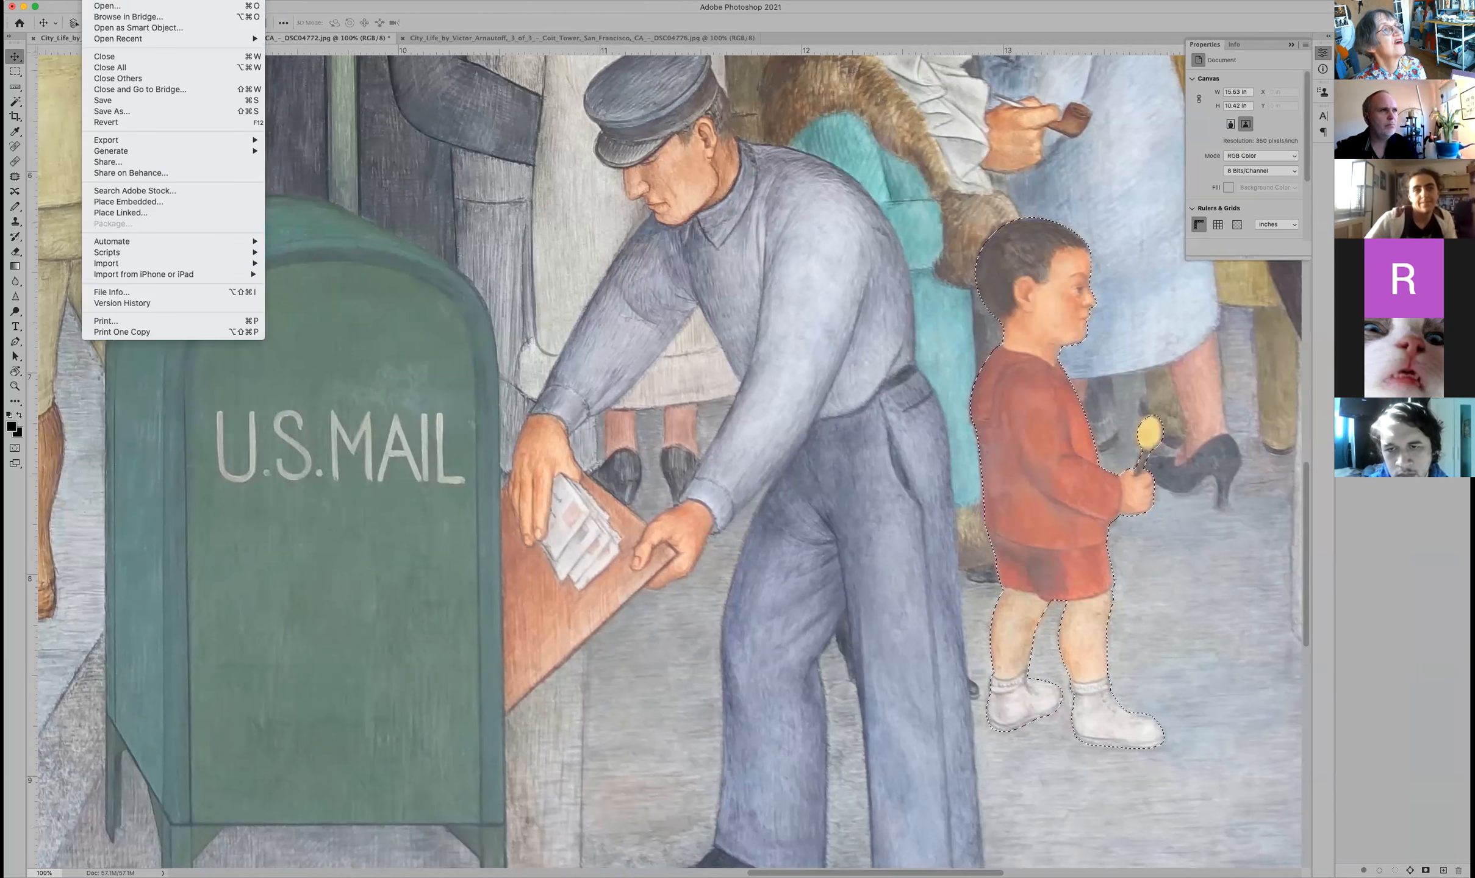
pyautogui.click(107, 0)
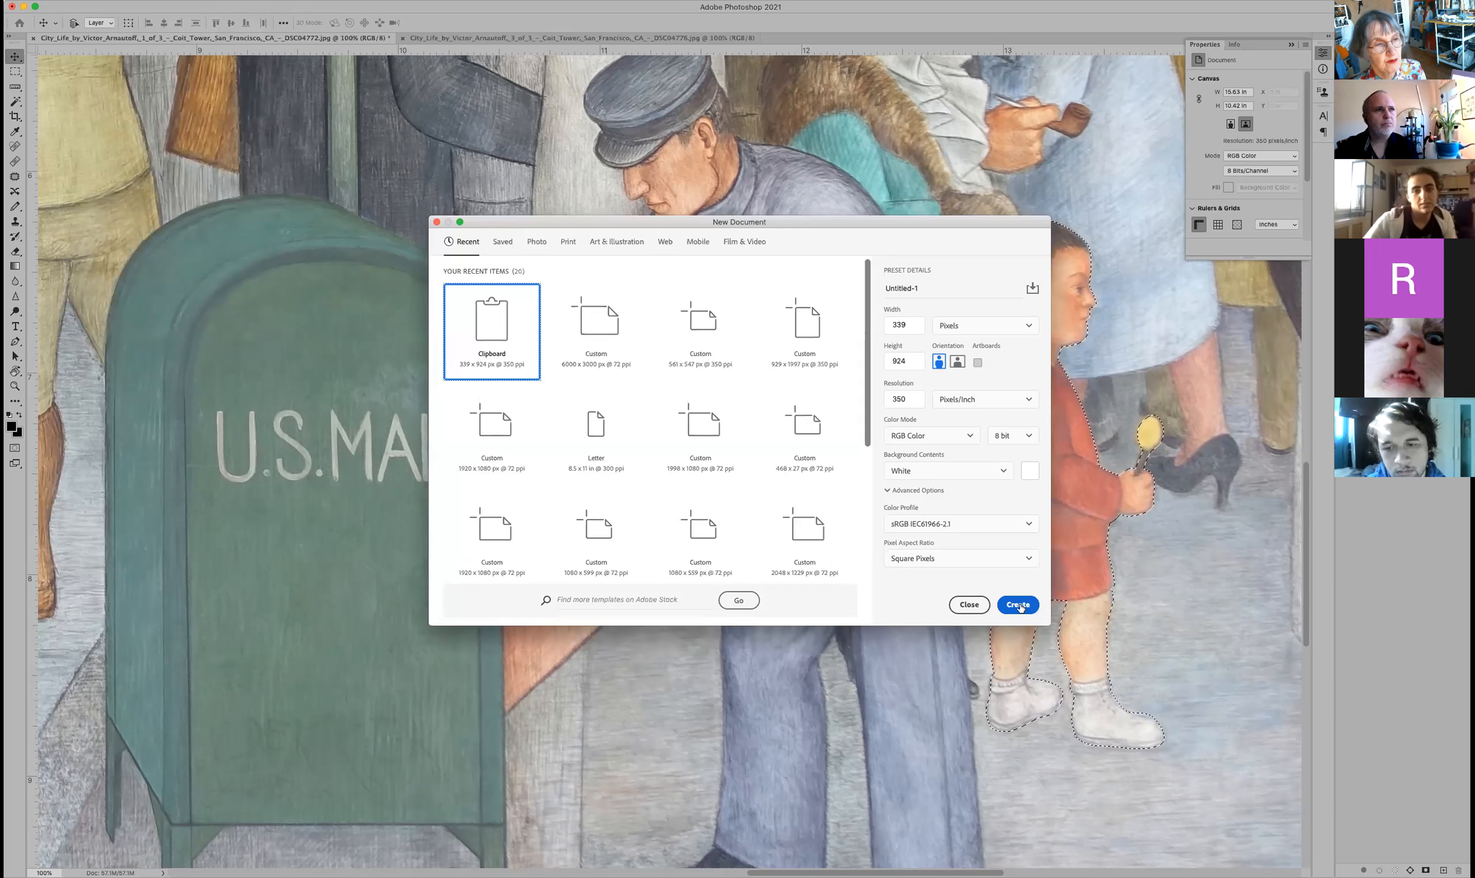
pyautogui.click(1018, 605)
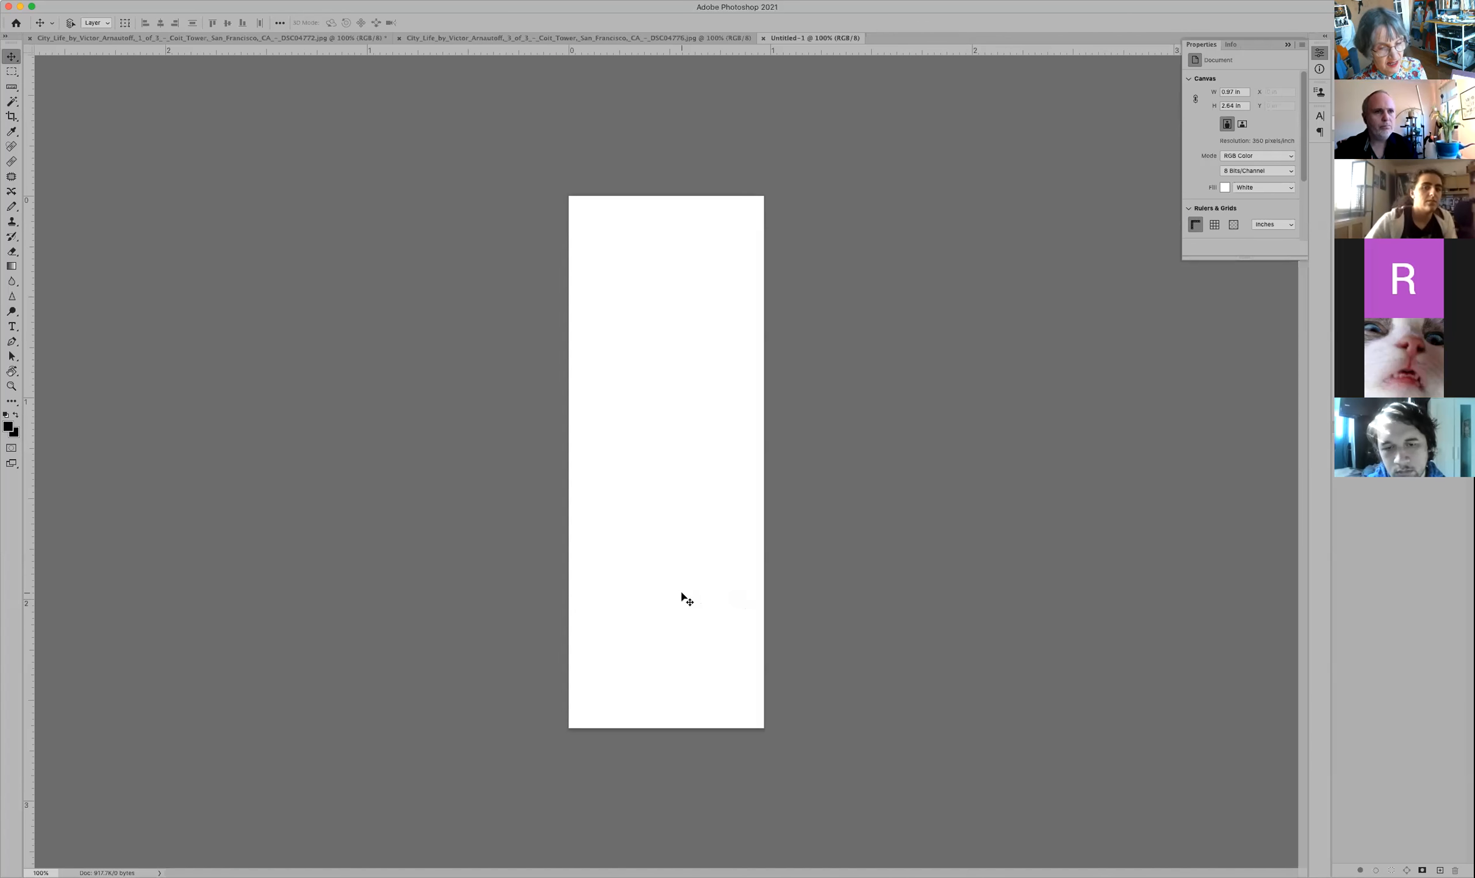
pyautogui.click(115, 0)
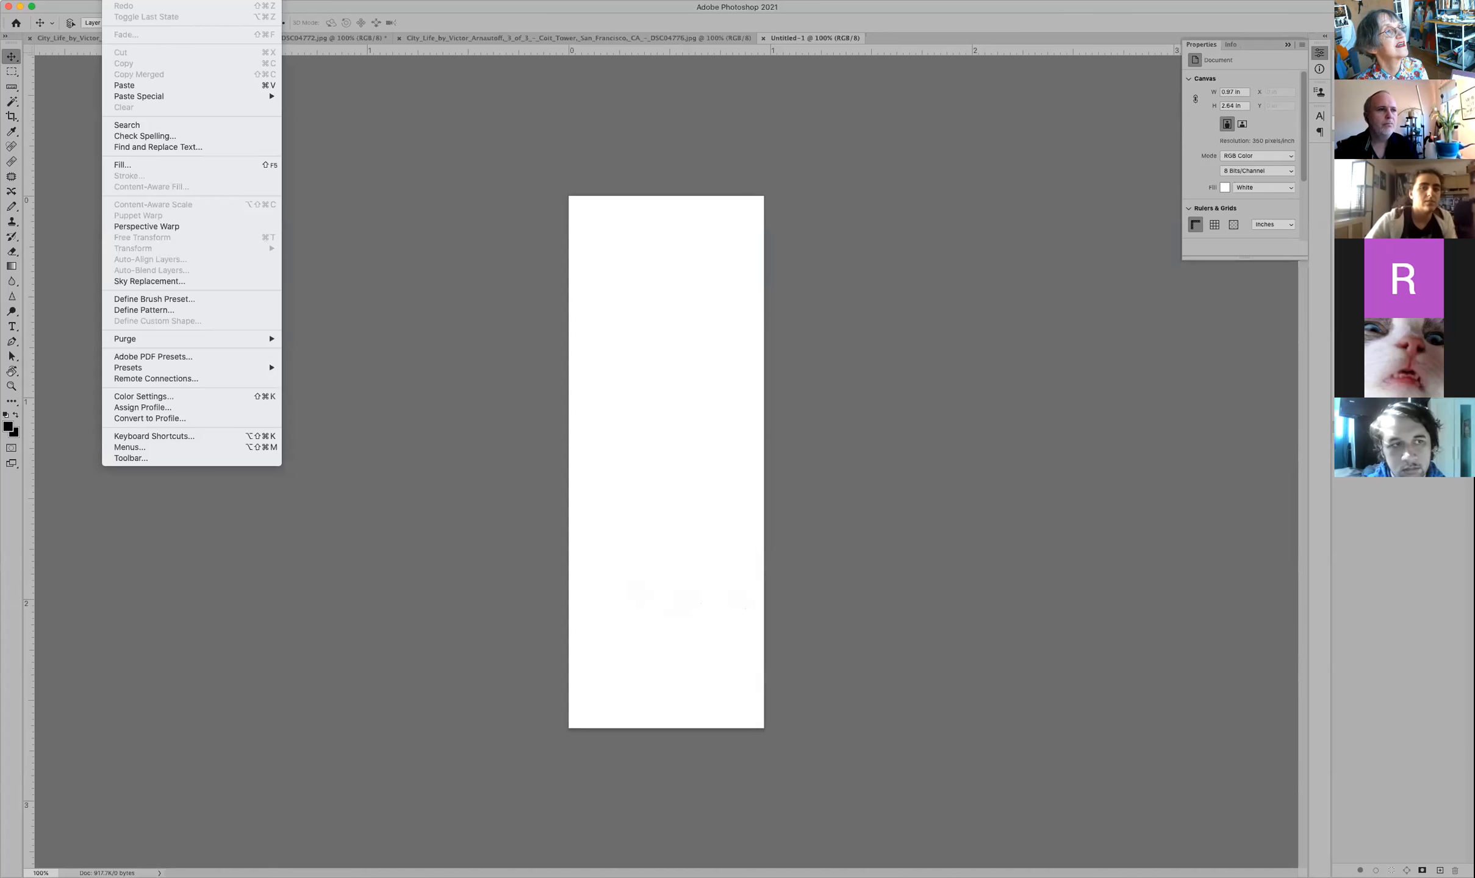
pyautogui.click(134, 85)
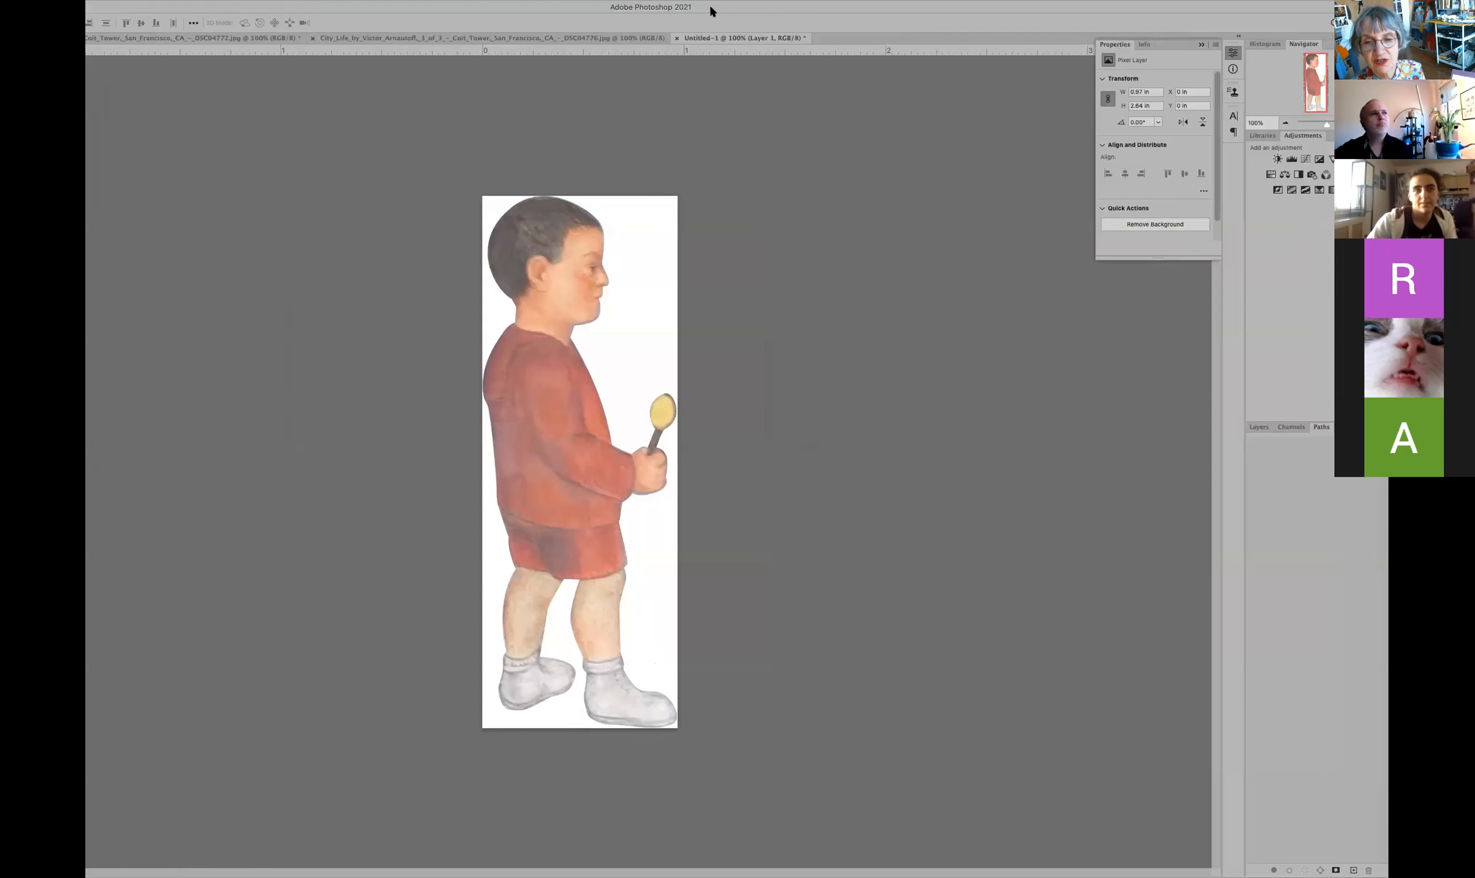
# Step: Delete the white Background layer so that only the boy's layer remains on transparency
pyautogui.click(1262, 428)
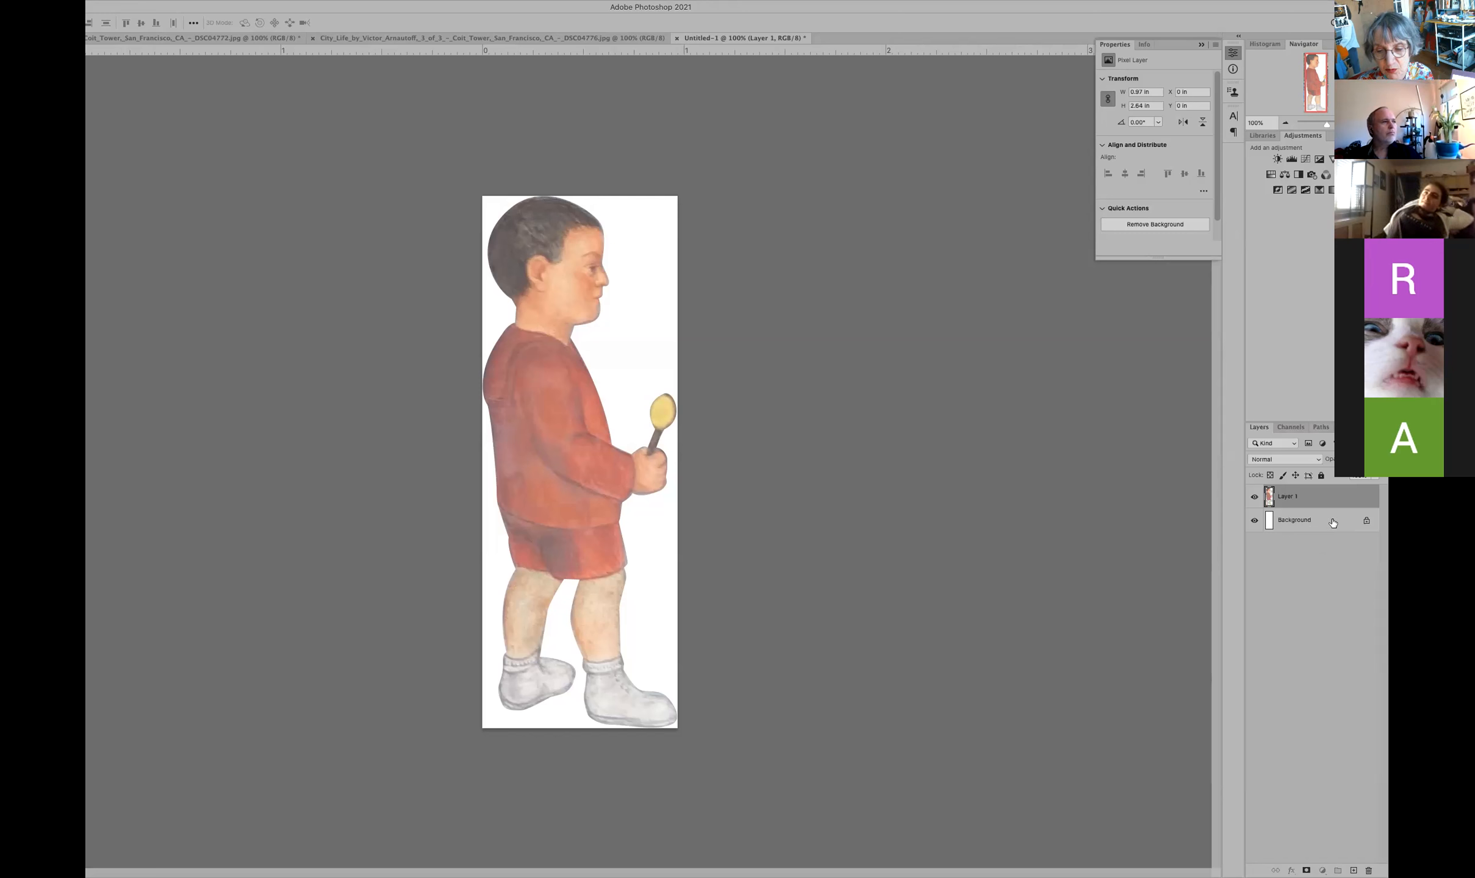
pyautogui.moveTo(1306, 873); pyautogui.dragTo(1369, 872)
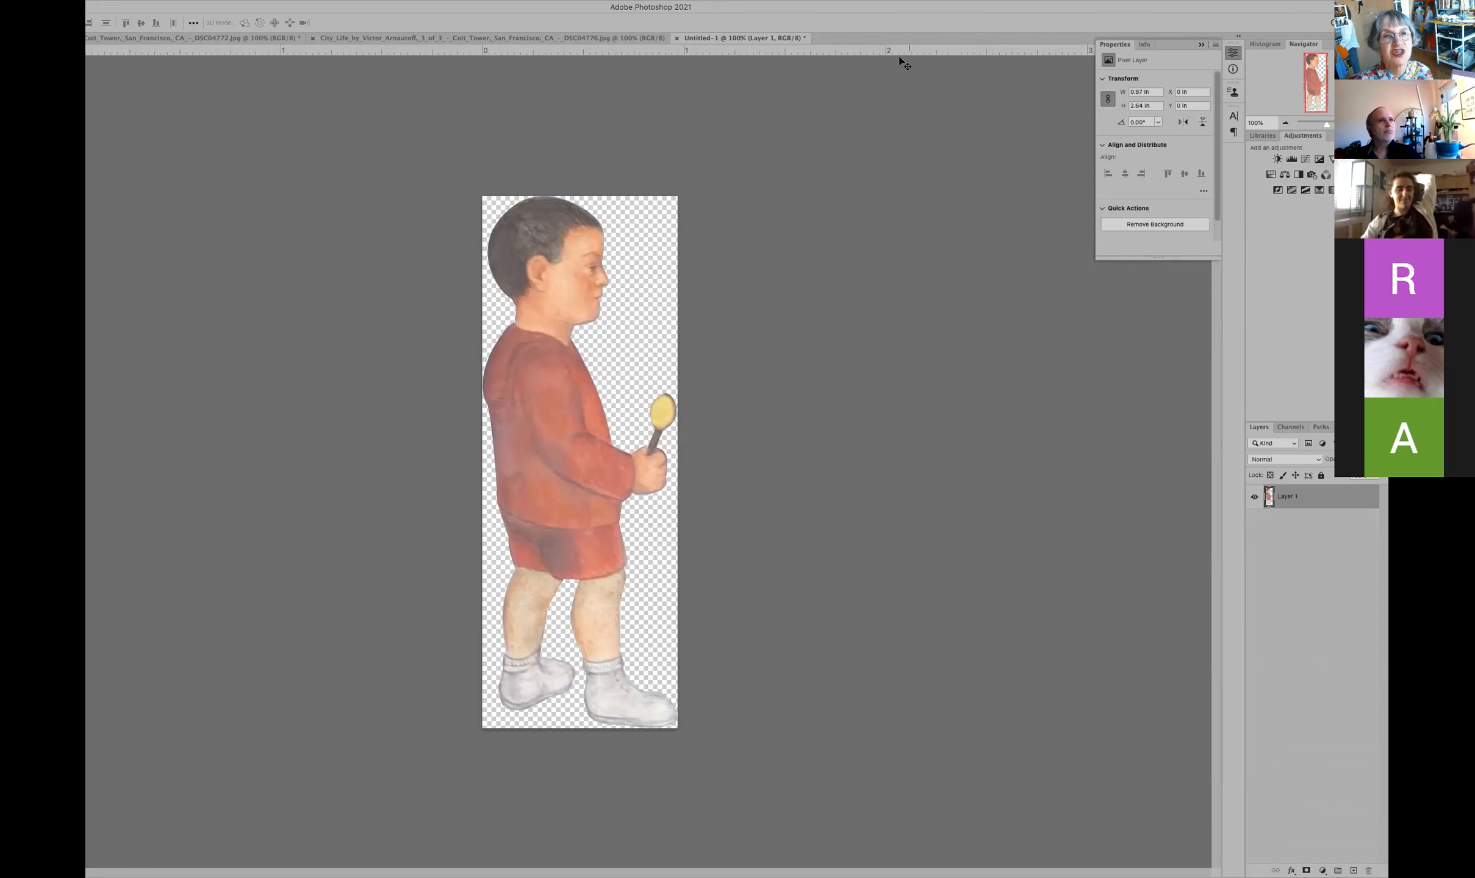
pyautogui.moveTo(884, 5); pyautogui.dragTo(923, 5)
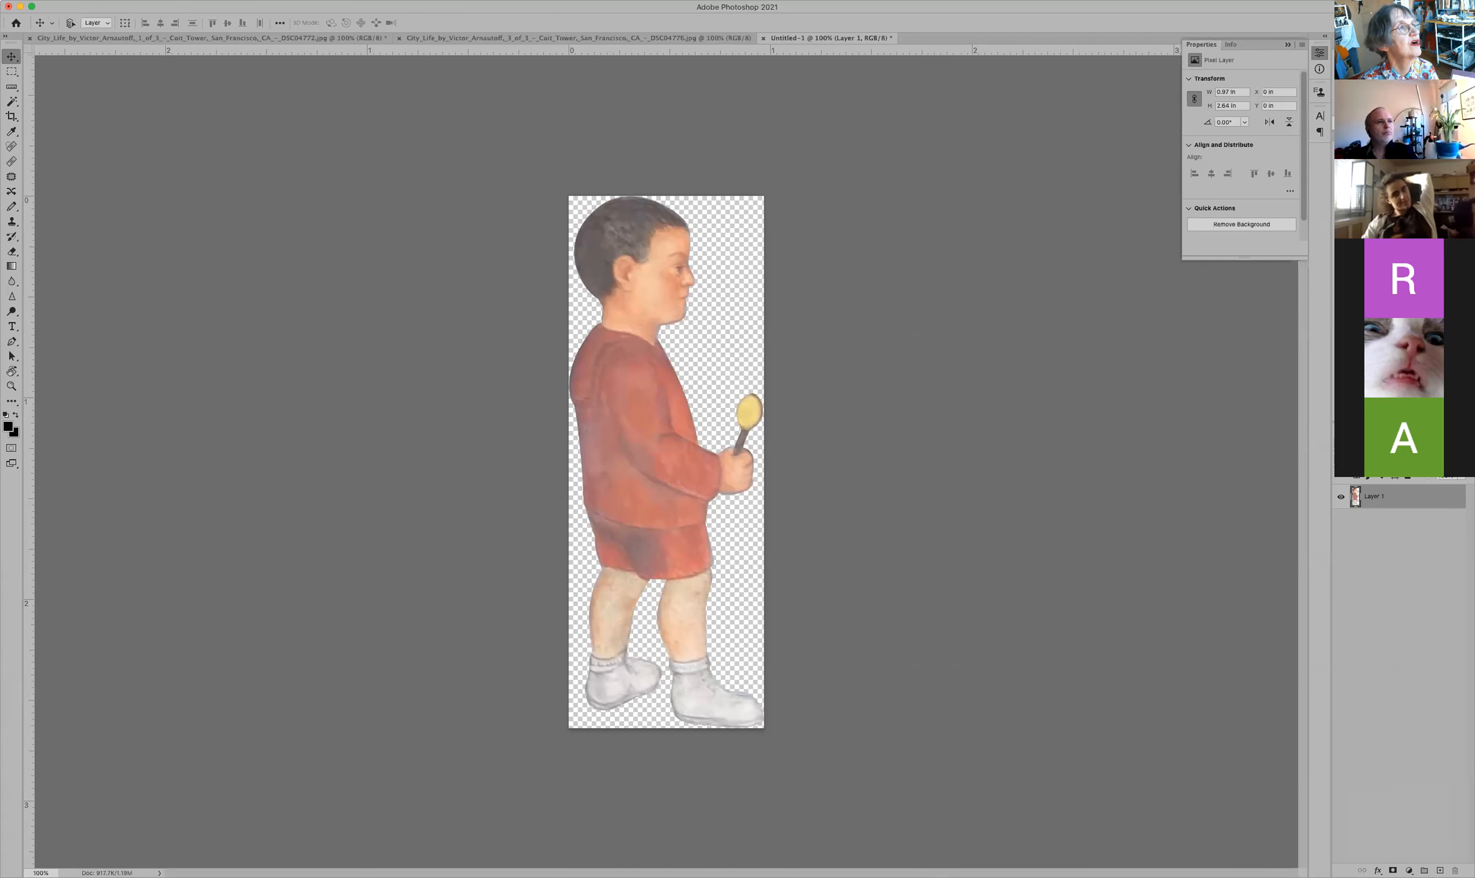
# Step: Save the boy's document as boy.psd in Photoshop format in the distance learning > 281 Drawing distance learning > Stop motion folder
pyautogui.click(90, 1)
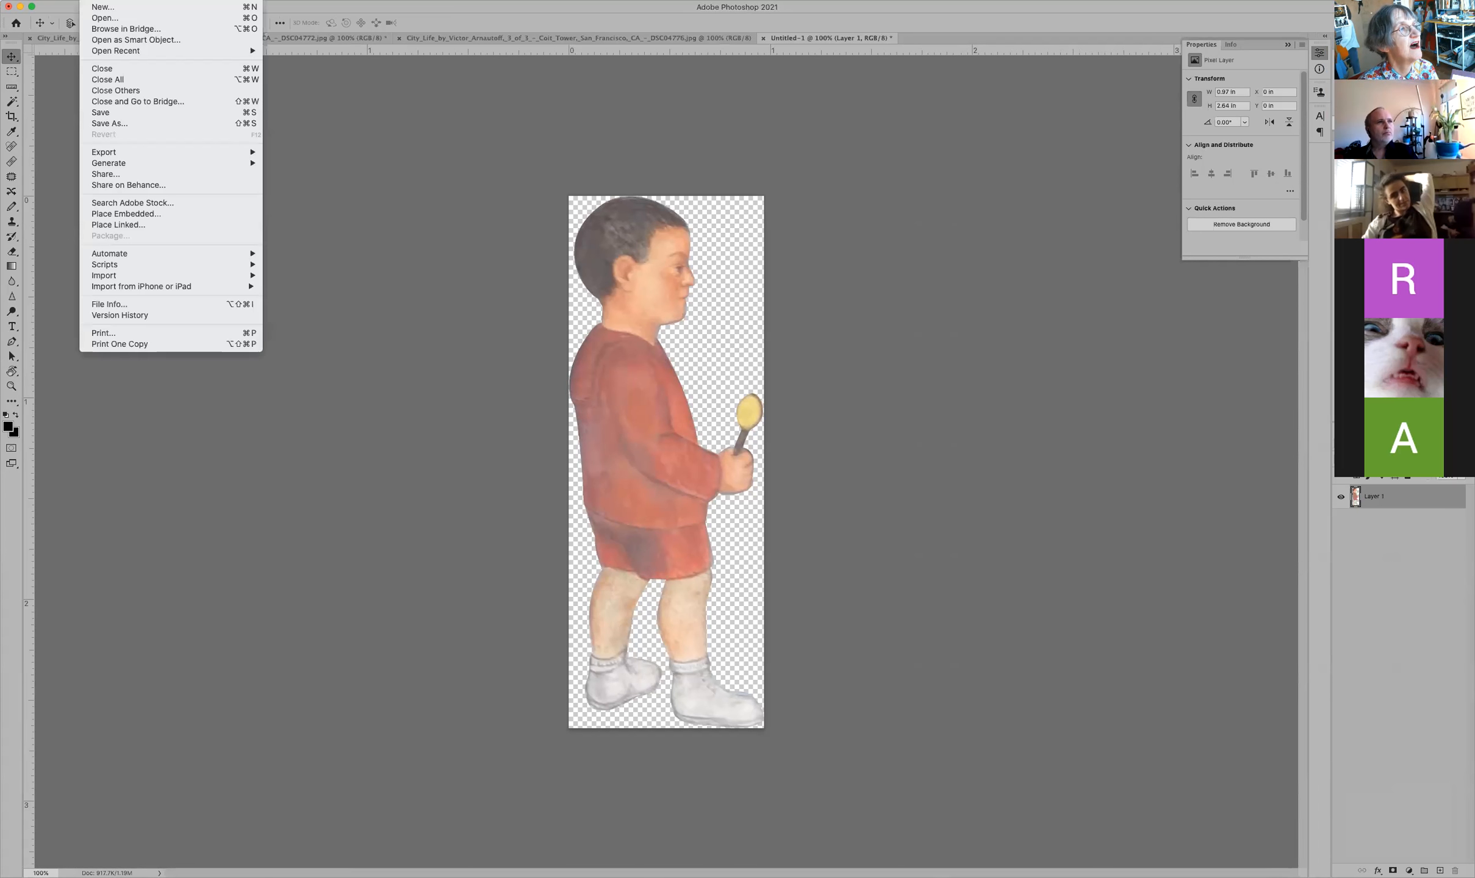
pyautogui.click(119, 111)
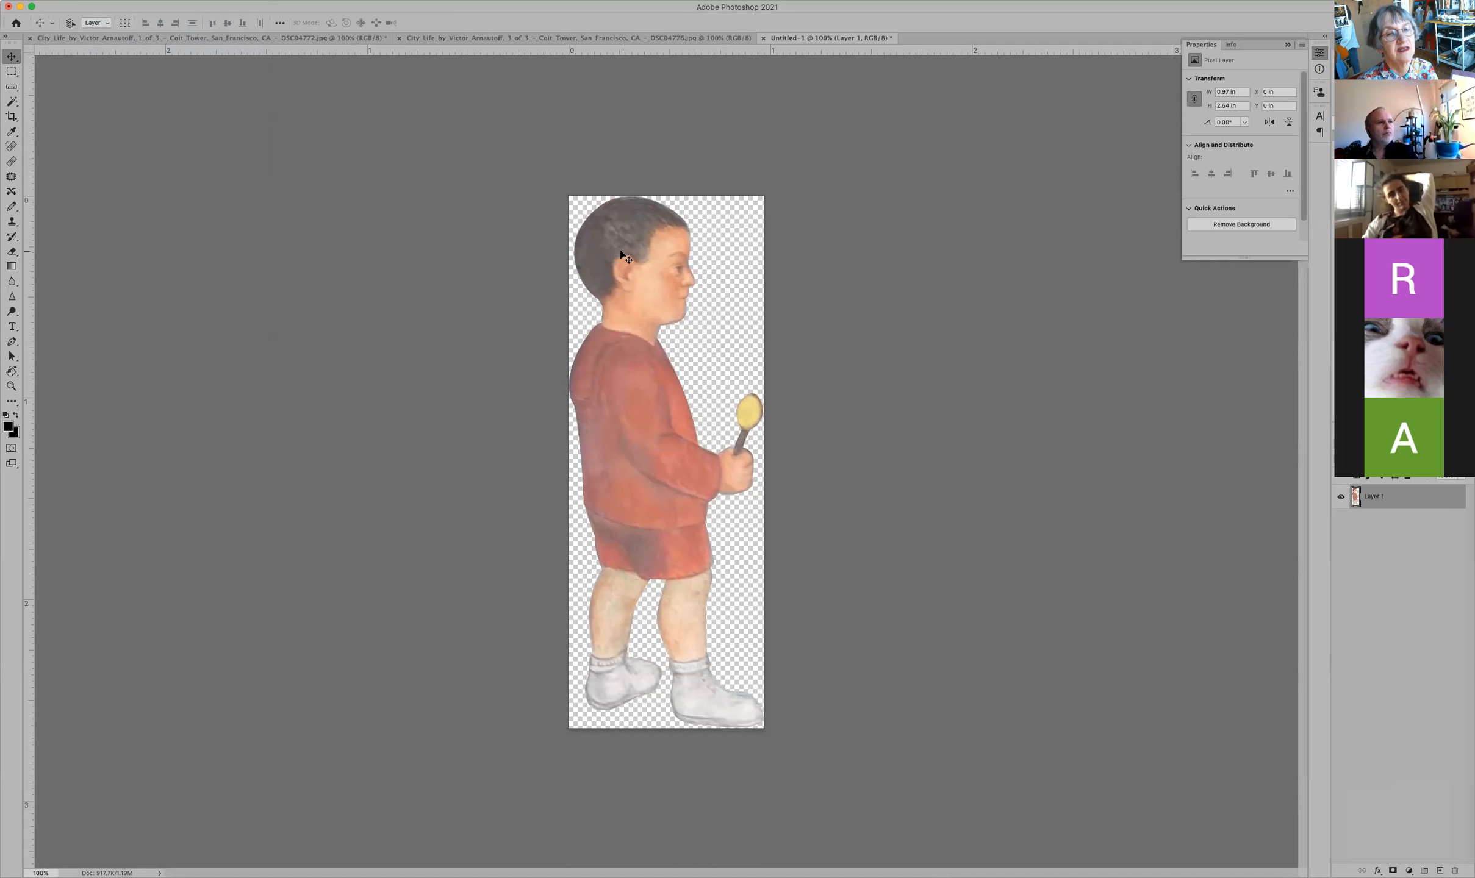
pyautogui.click(722, 32)
pyautogui.moveTo(722, 31); pyautogui.dragTo(652, 29)
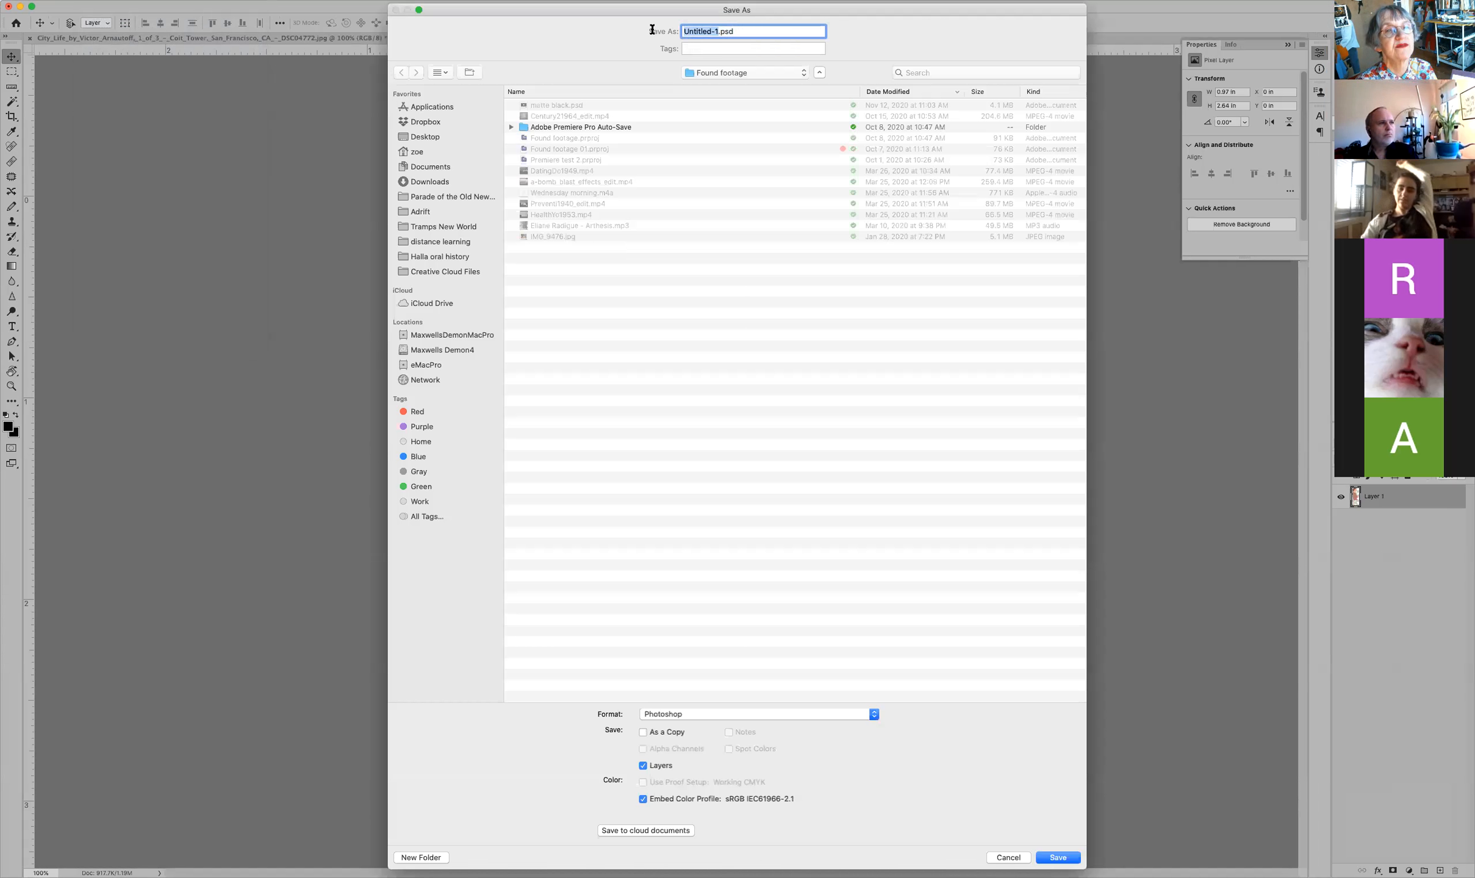
pyautogui.write('boy')
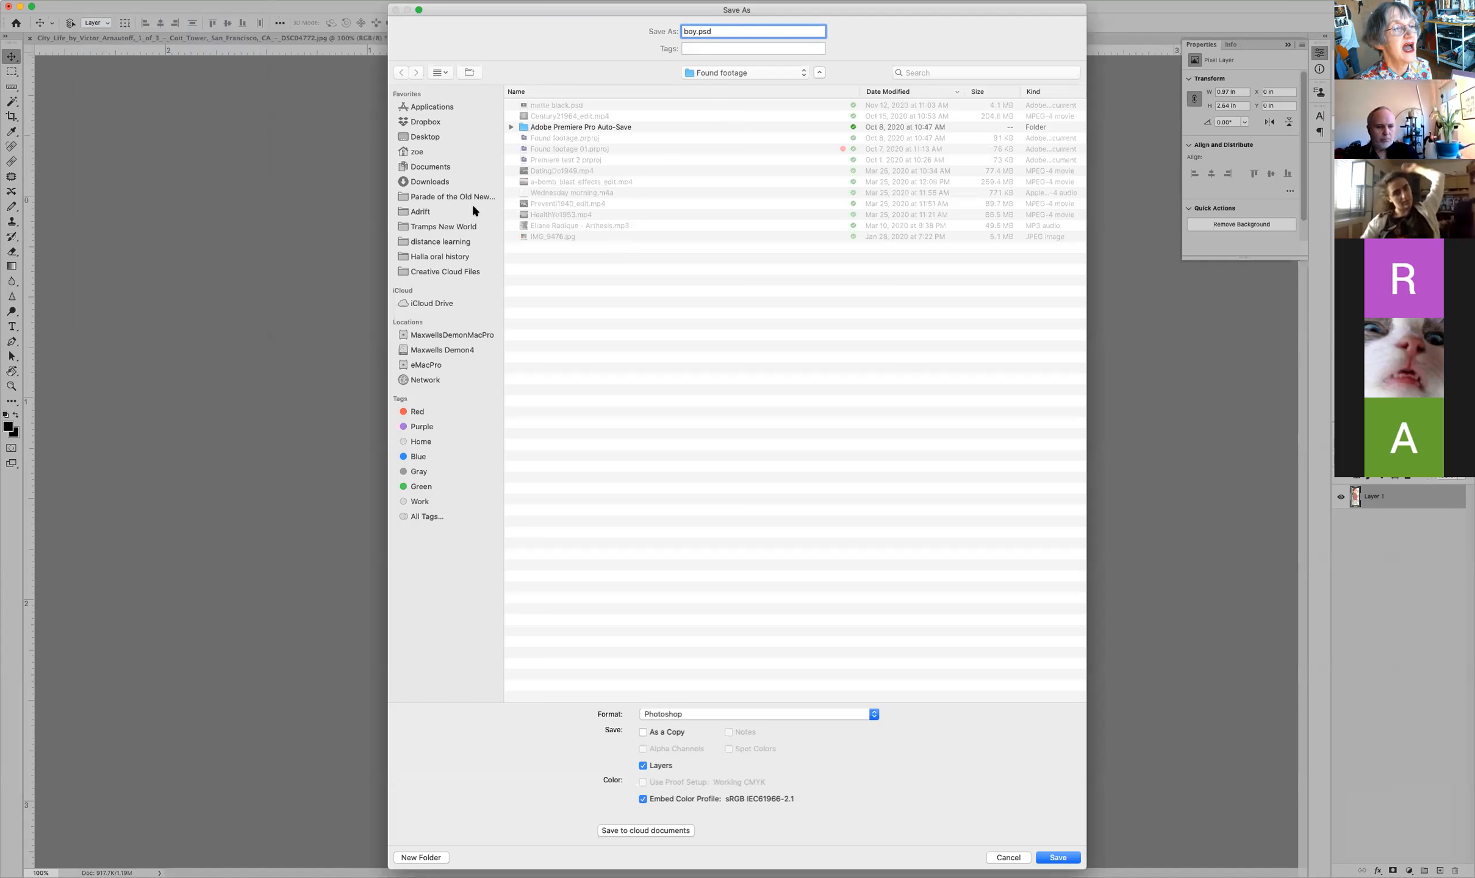
pyautogui.click(470, 242)
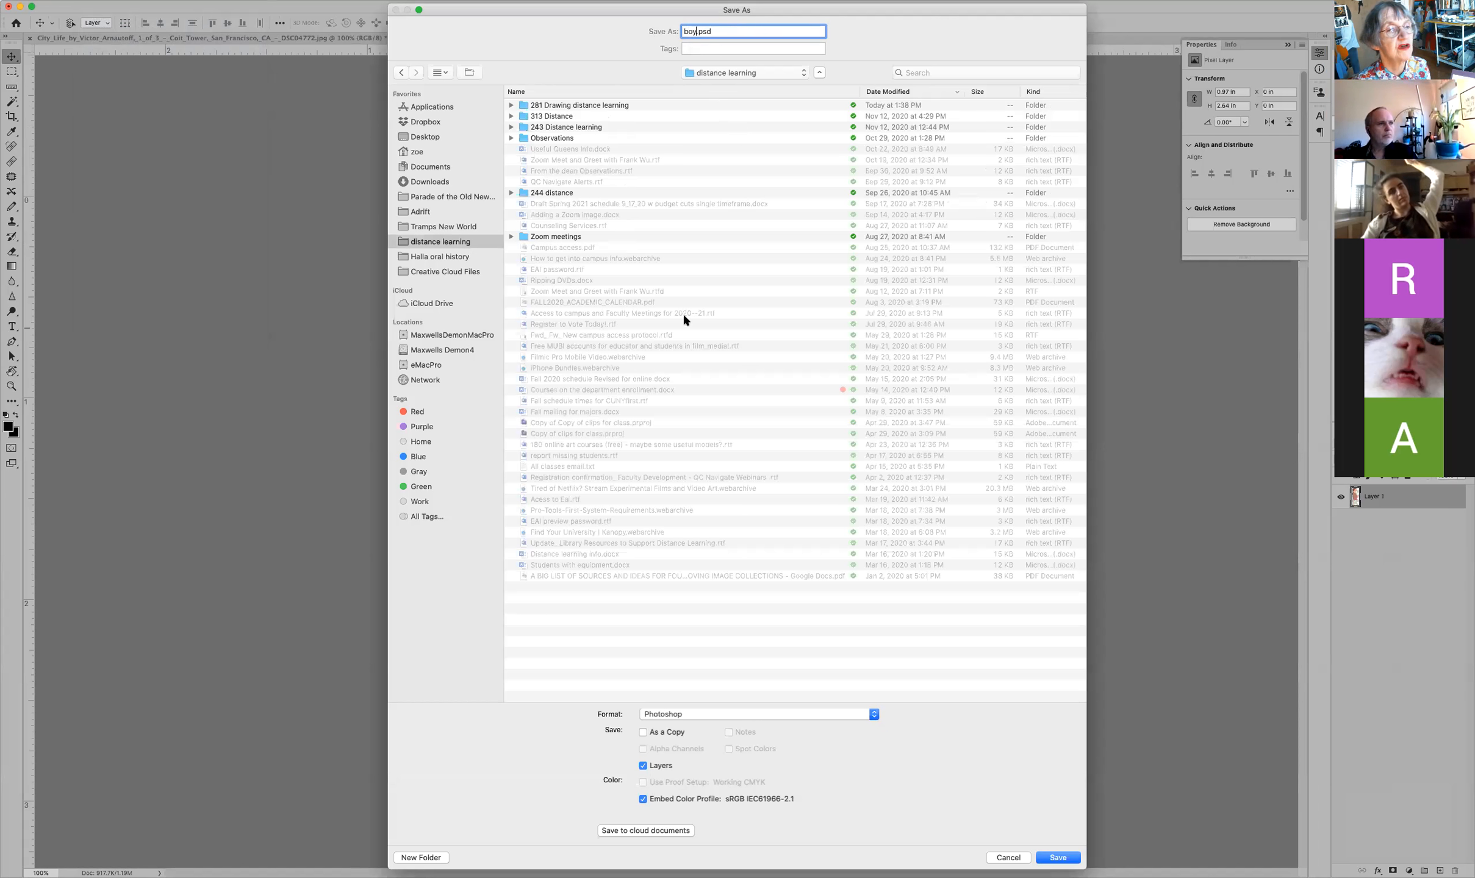
pyautogui.click(591, 106)
pyautogui.doubleClick(590, 105)
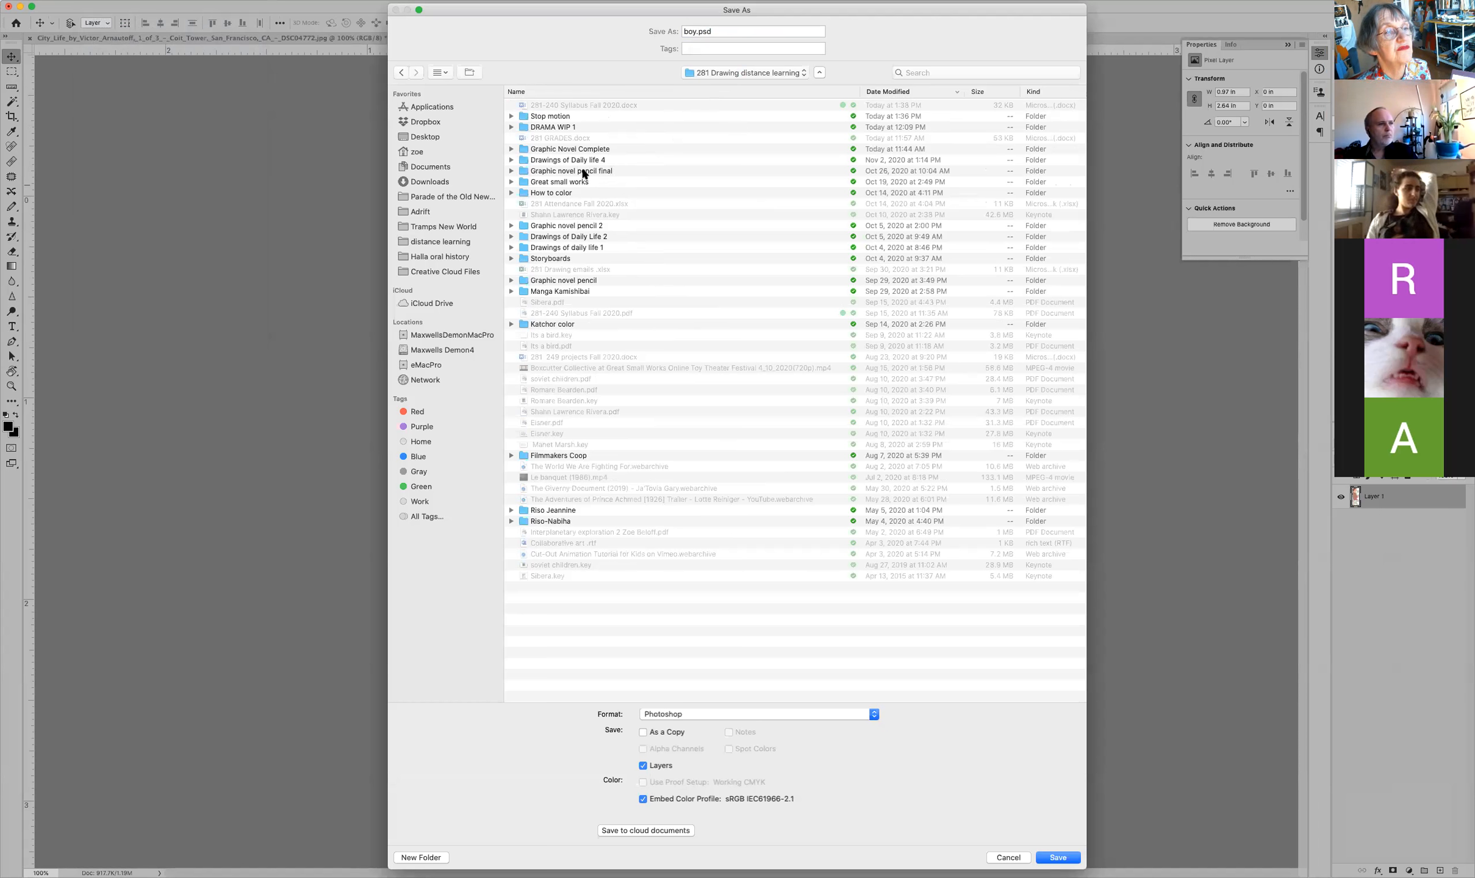
pyautogui.doubleClick(581, 112)
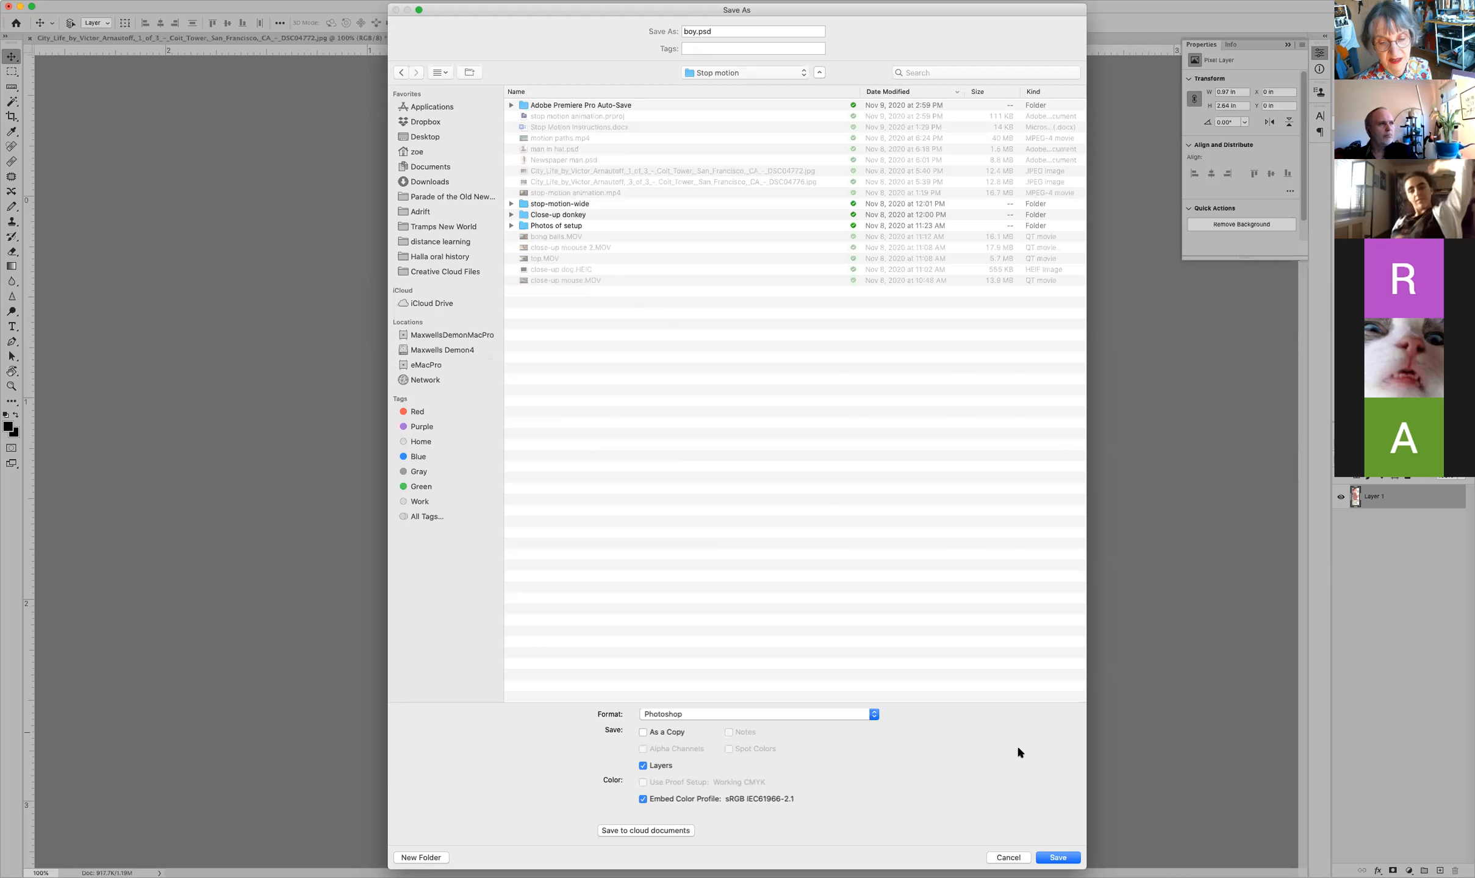
pyautogui.click(1062, 859)
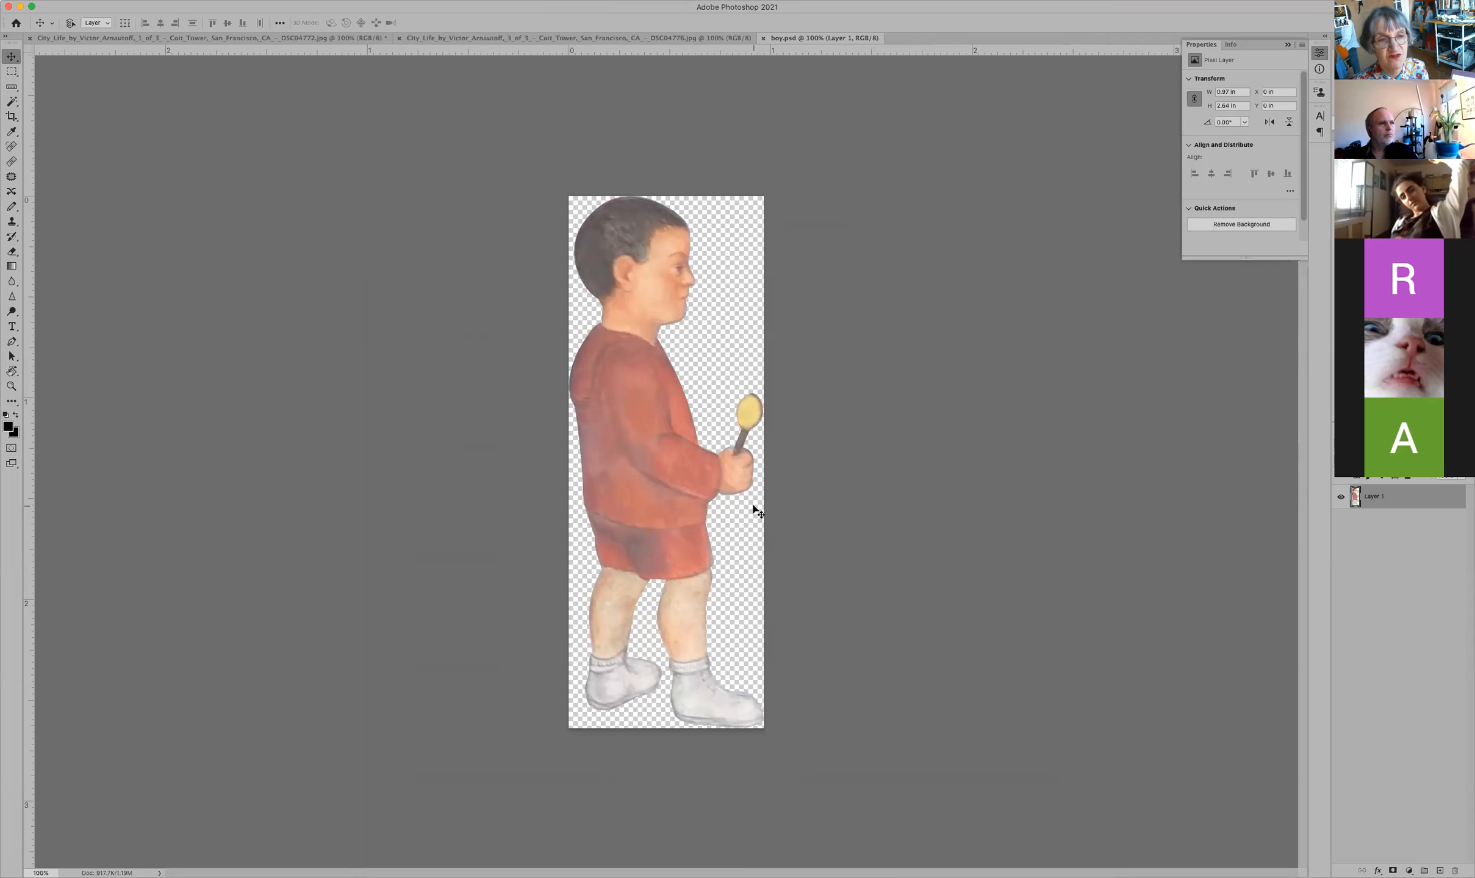
# Step: Switch to Premiere Pro, import boy.psd from the Stop motion folder with all layers merged, and open it in the Source monitor
pyautogui.press('super')
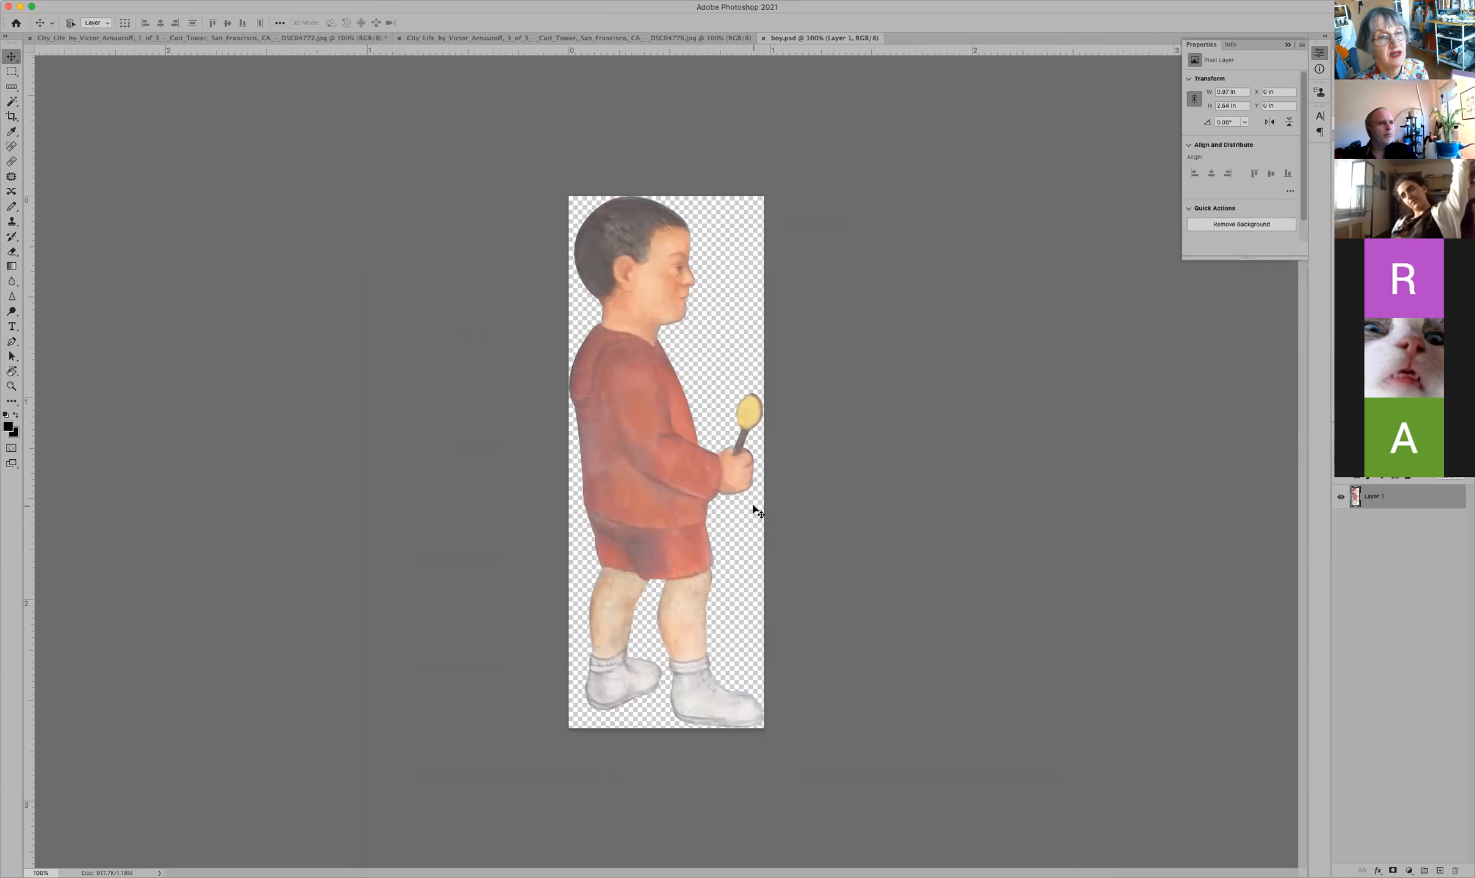
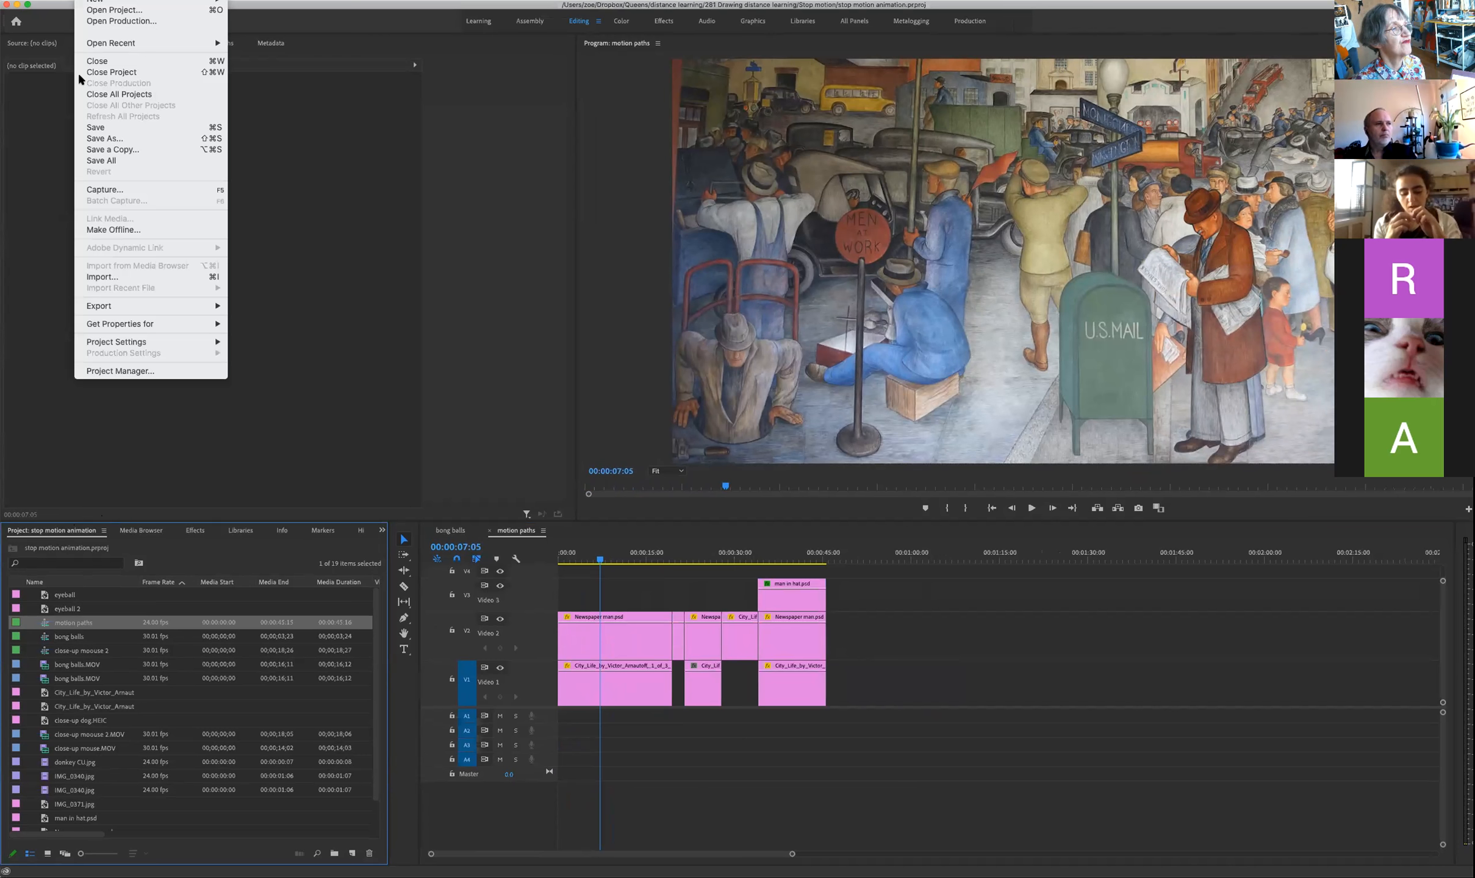
pyautogui.click(117, 274)
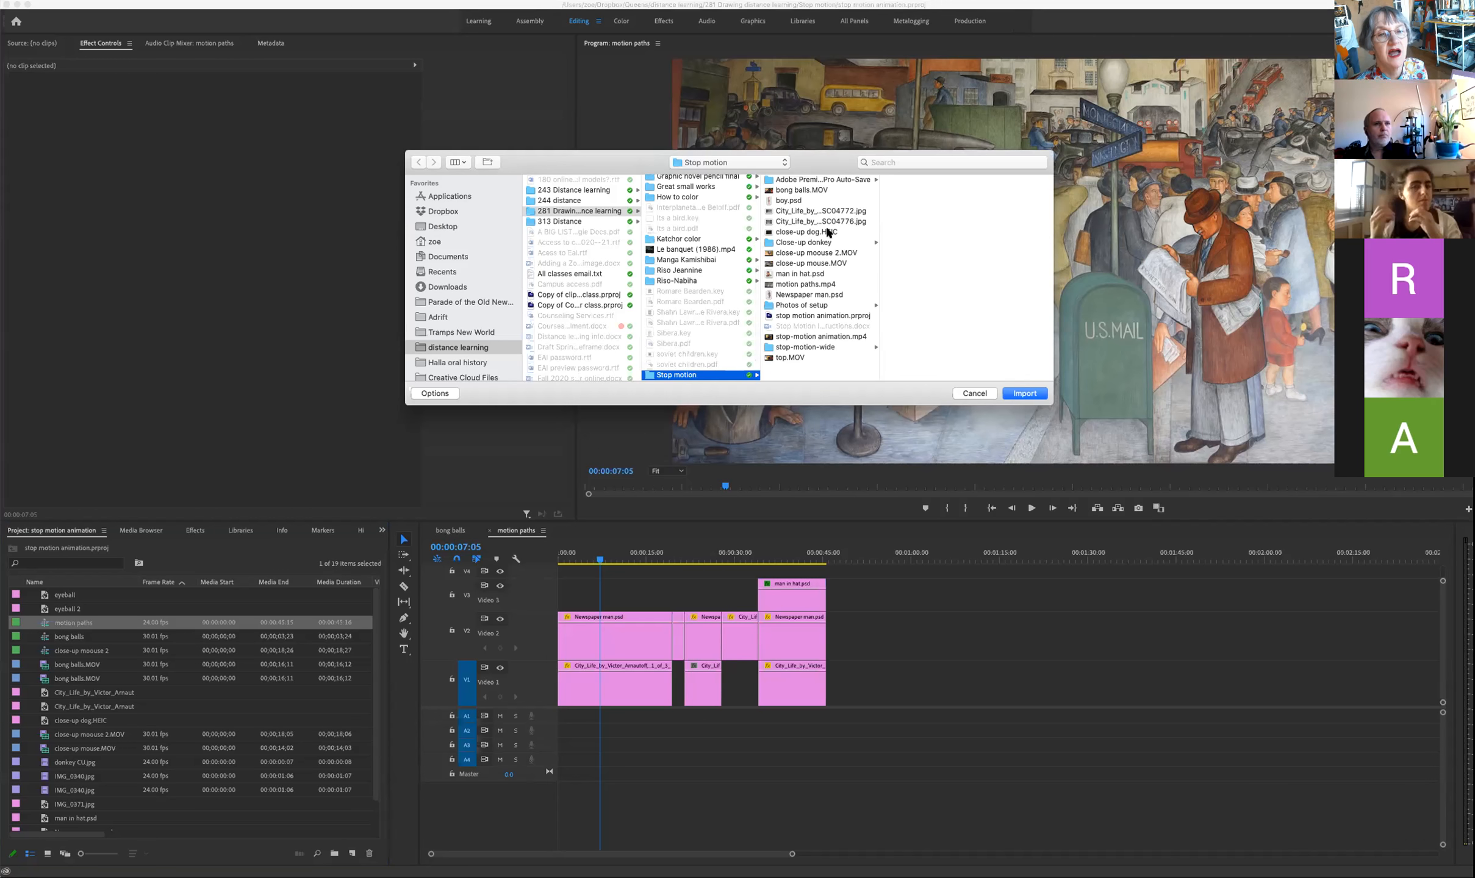
pyautogui.click(807, 199)
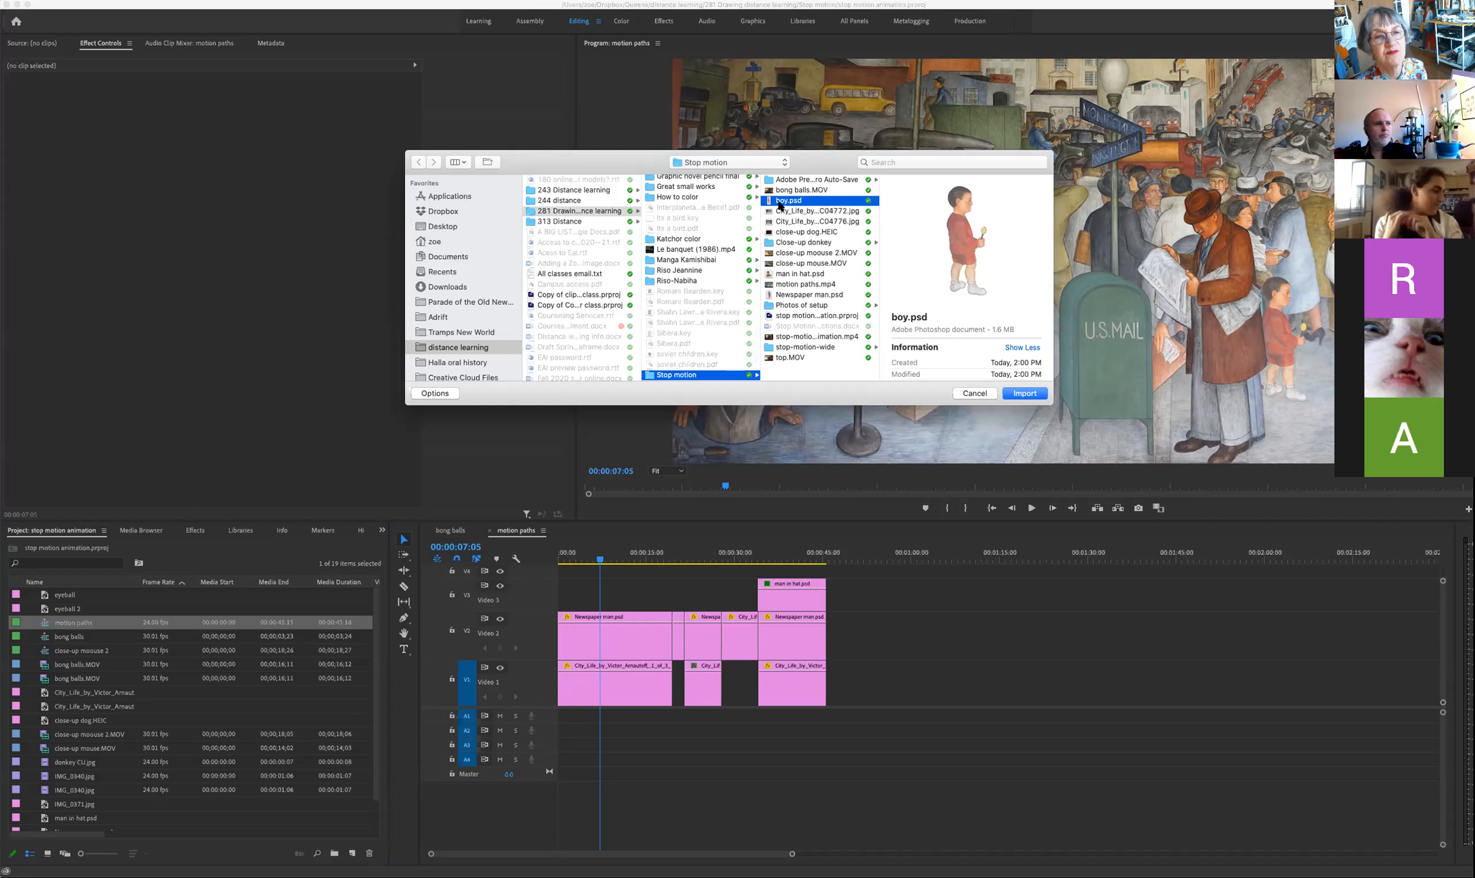
pyautogui.click(1034, 395)
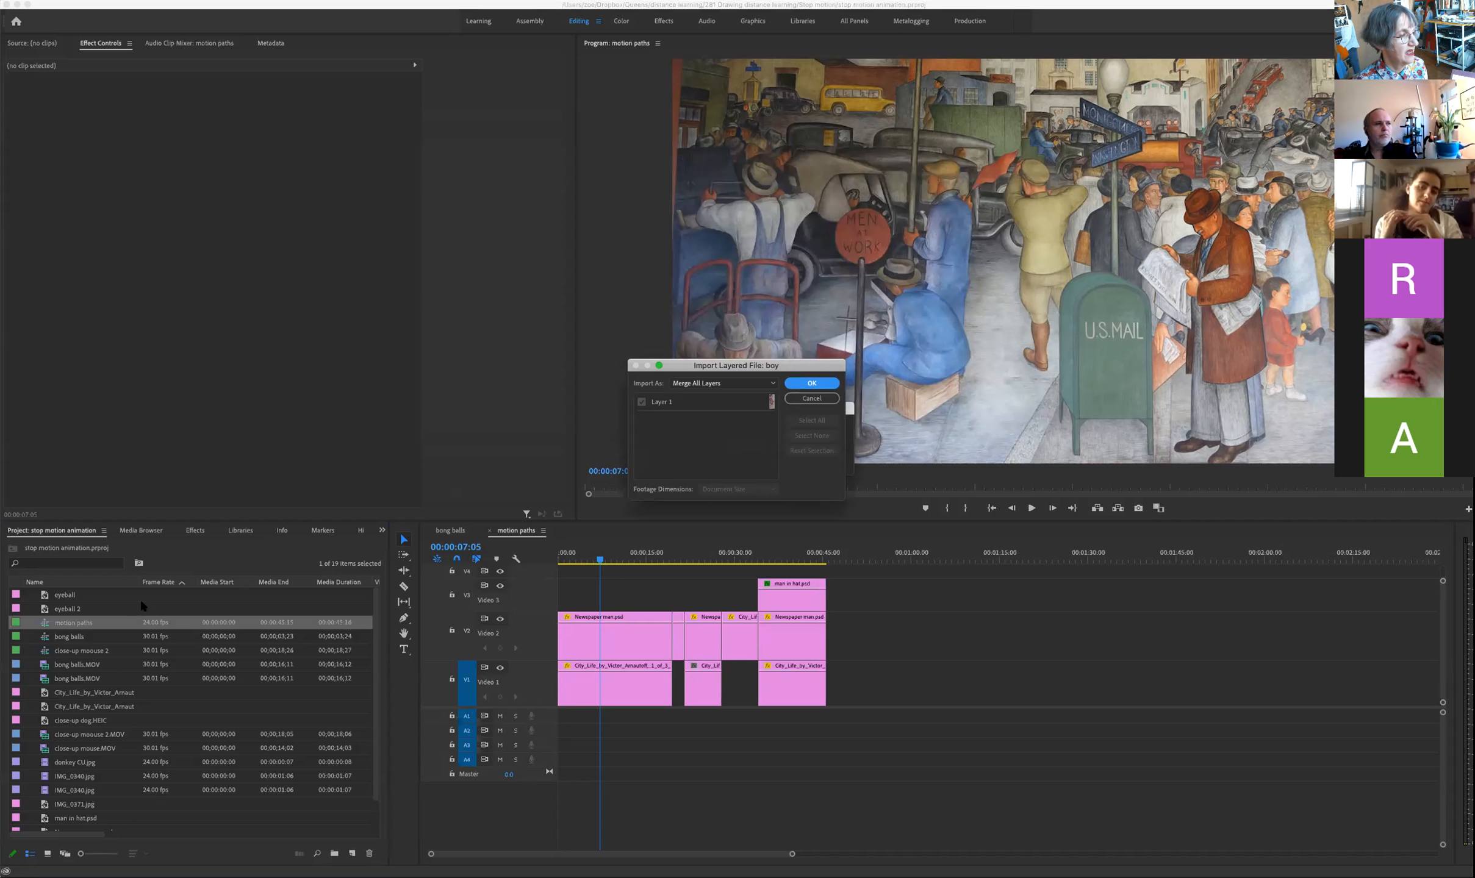
pyautogui.click(801, 384)
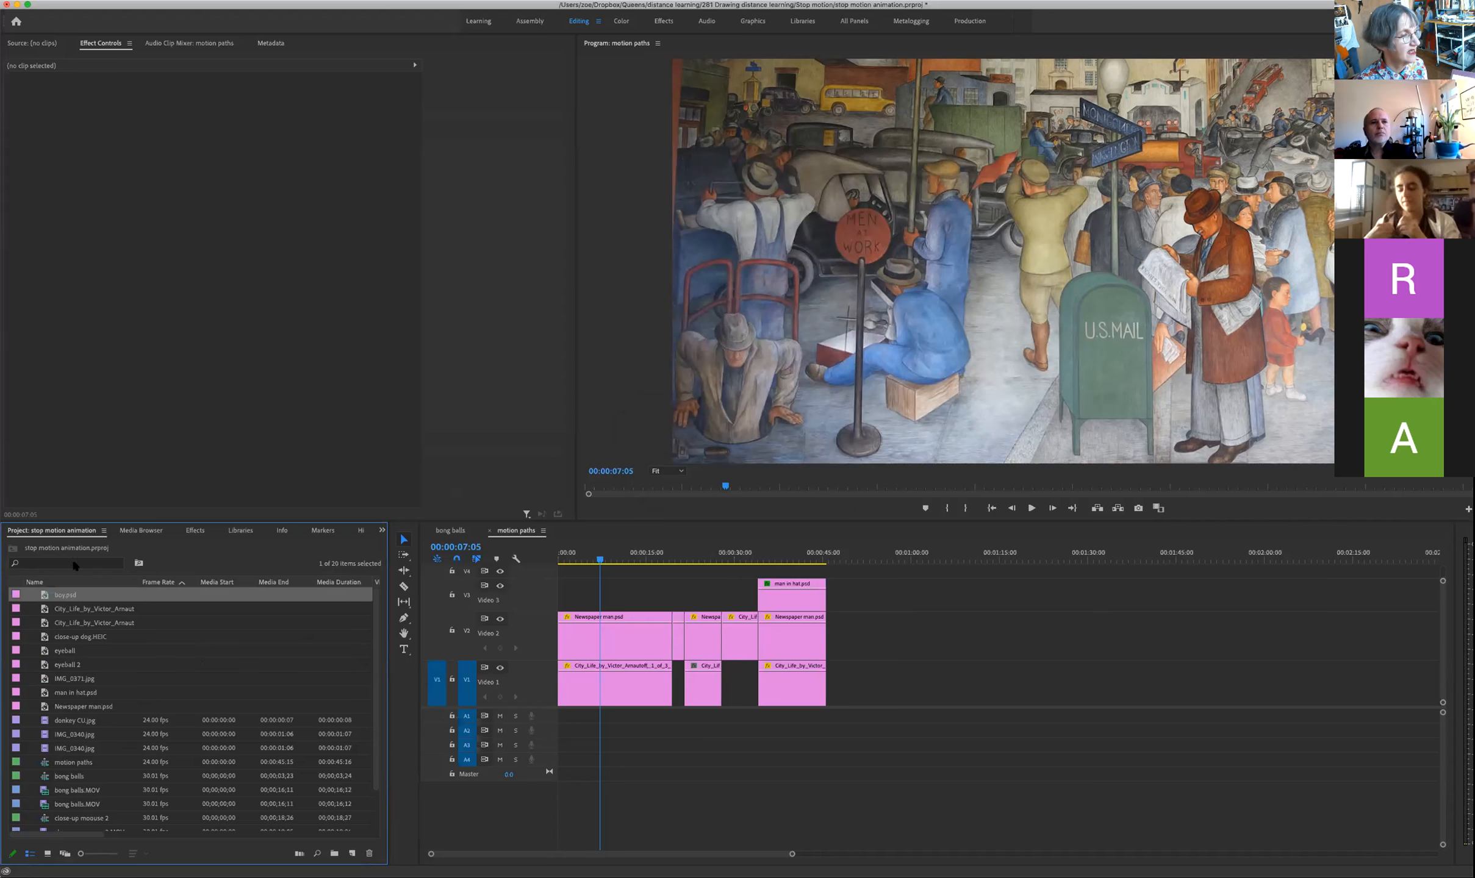
pyautogui.doubleClick(43, 595)
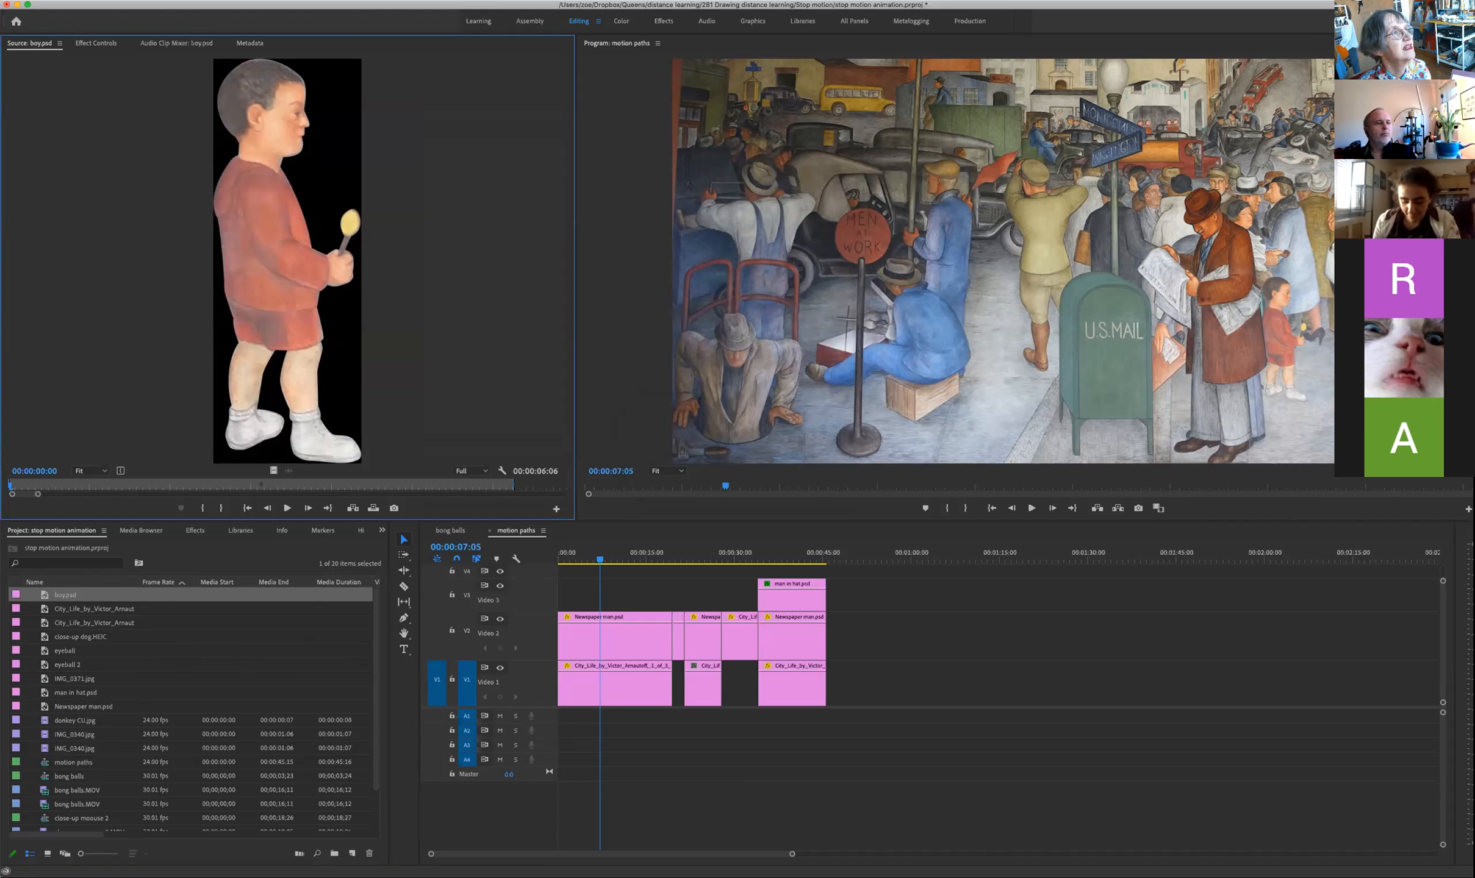
# Step: Create a new sequence named "boy paths" with the ARRI 1080p 24 preset
pyautogui.click(91, 0)
pyautogui.moveTo(152, 1)
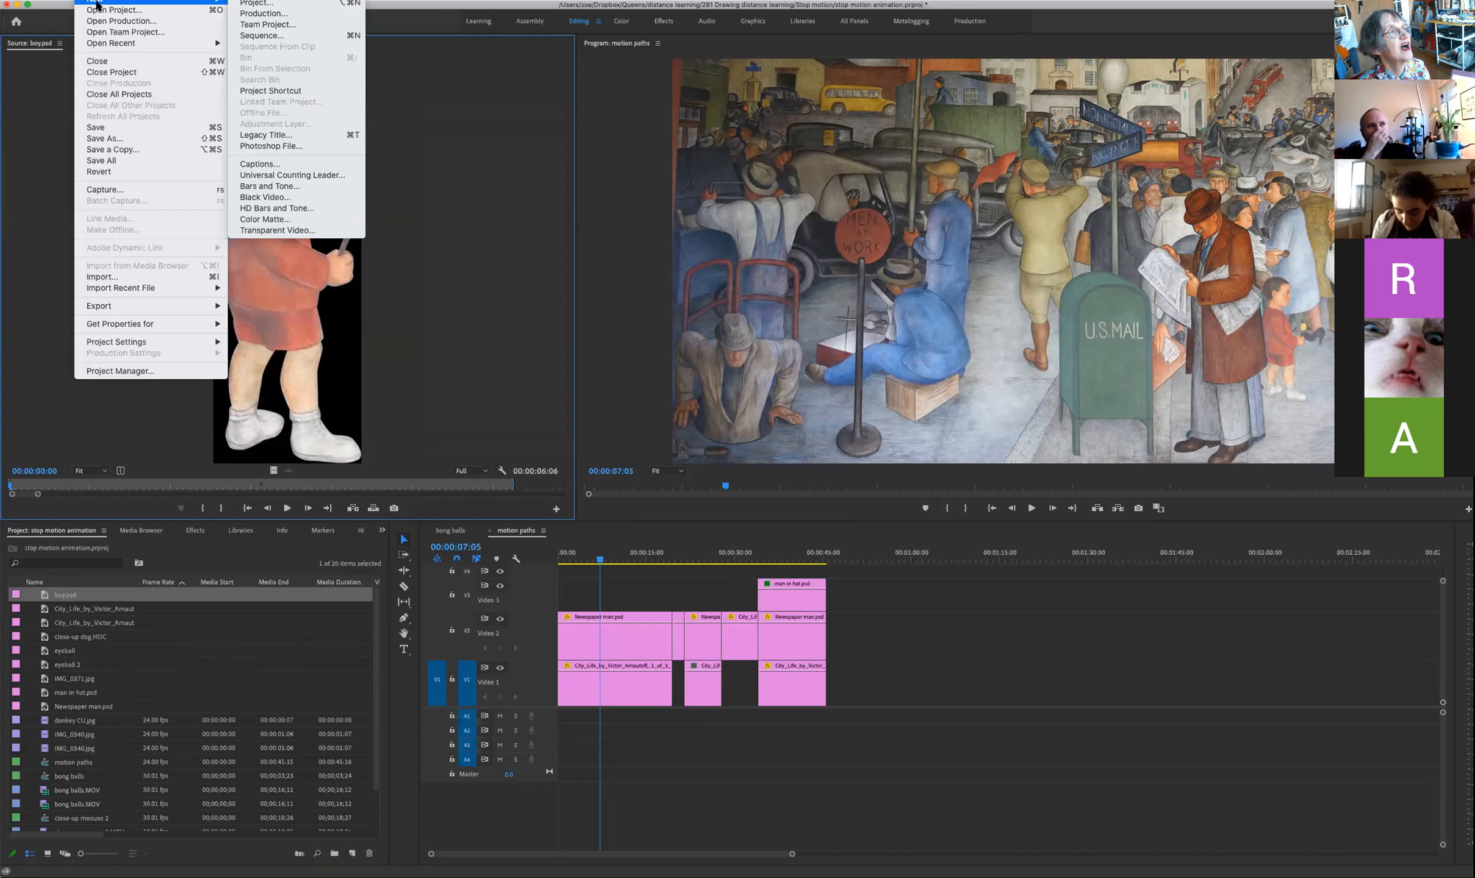
pyautogui.click(280, 36)
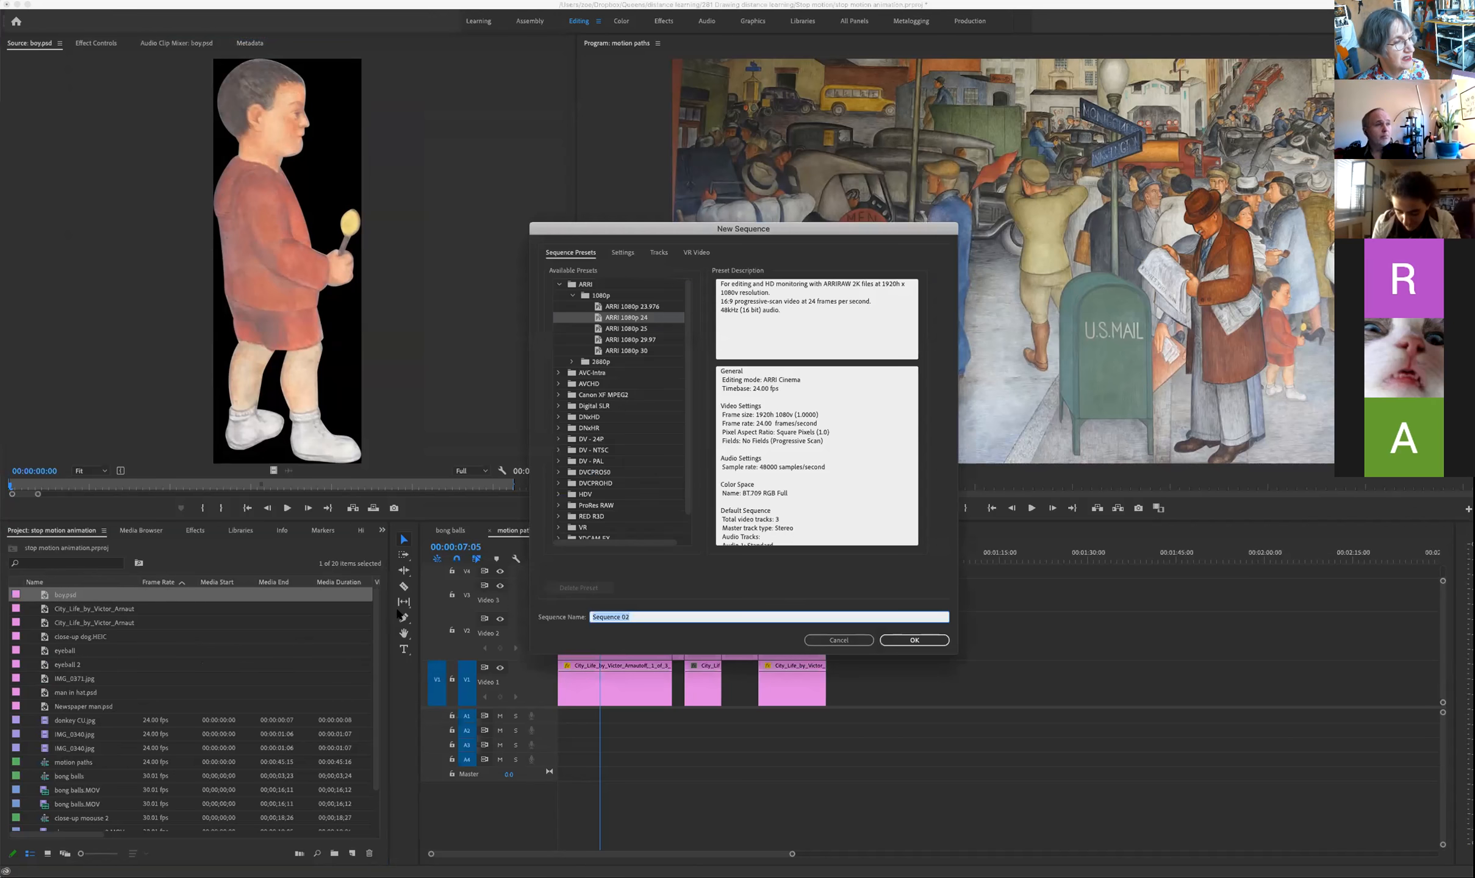
pyautogui.moveTo(648, 616); pyautogui.dragTo(566, 613)
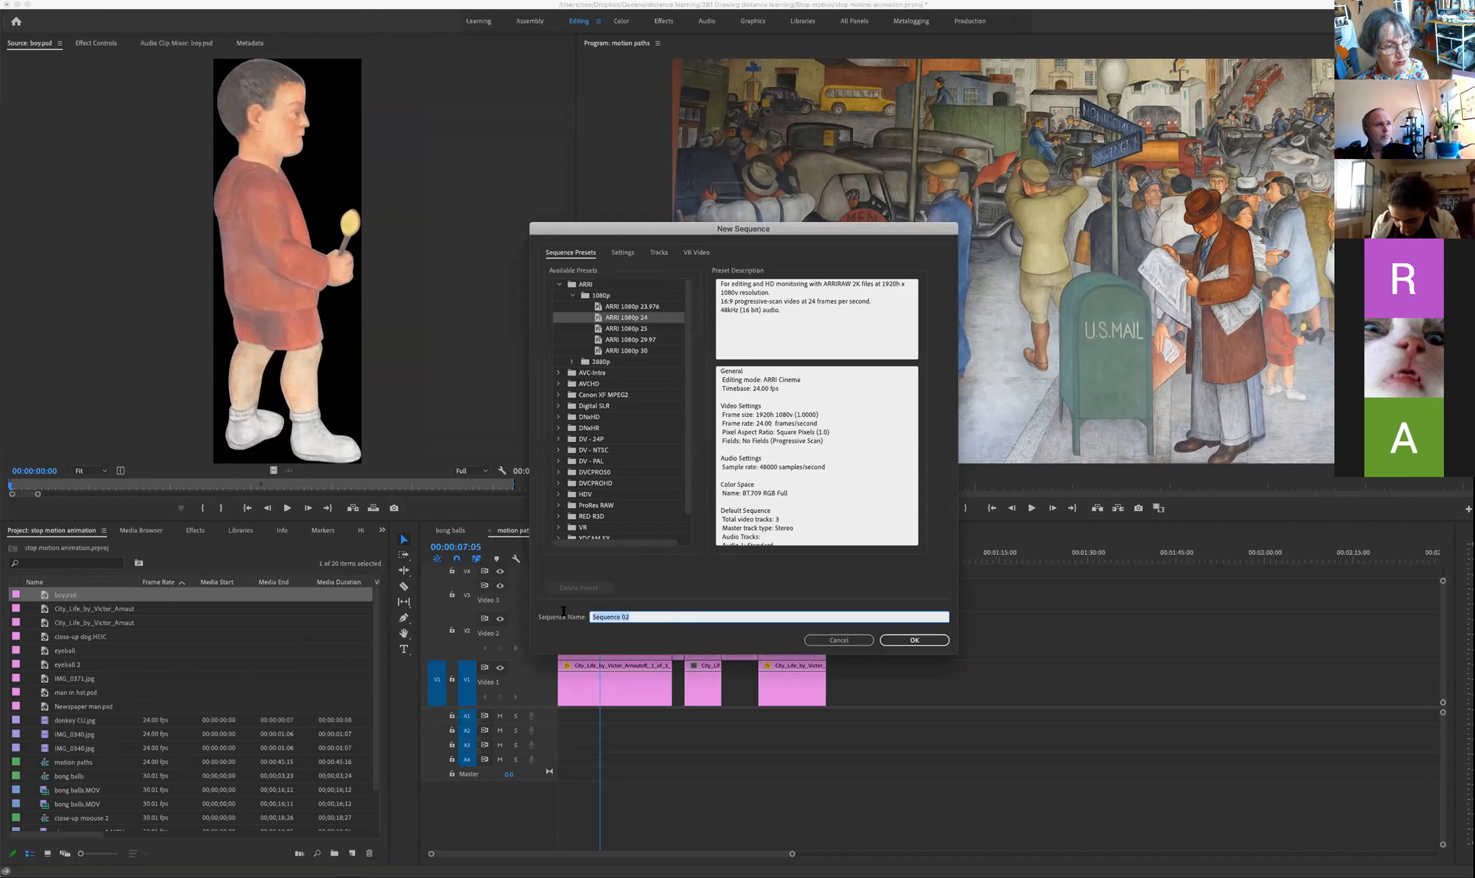
pyautogui.write('boy pathe')
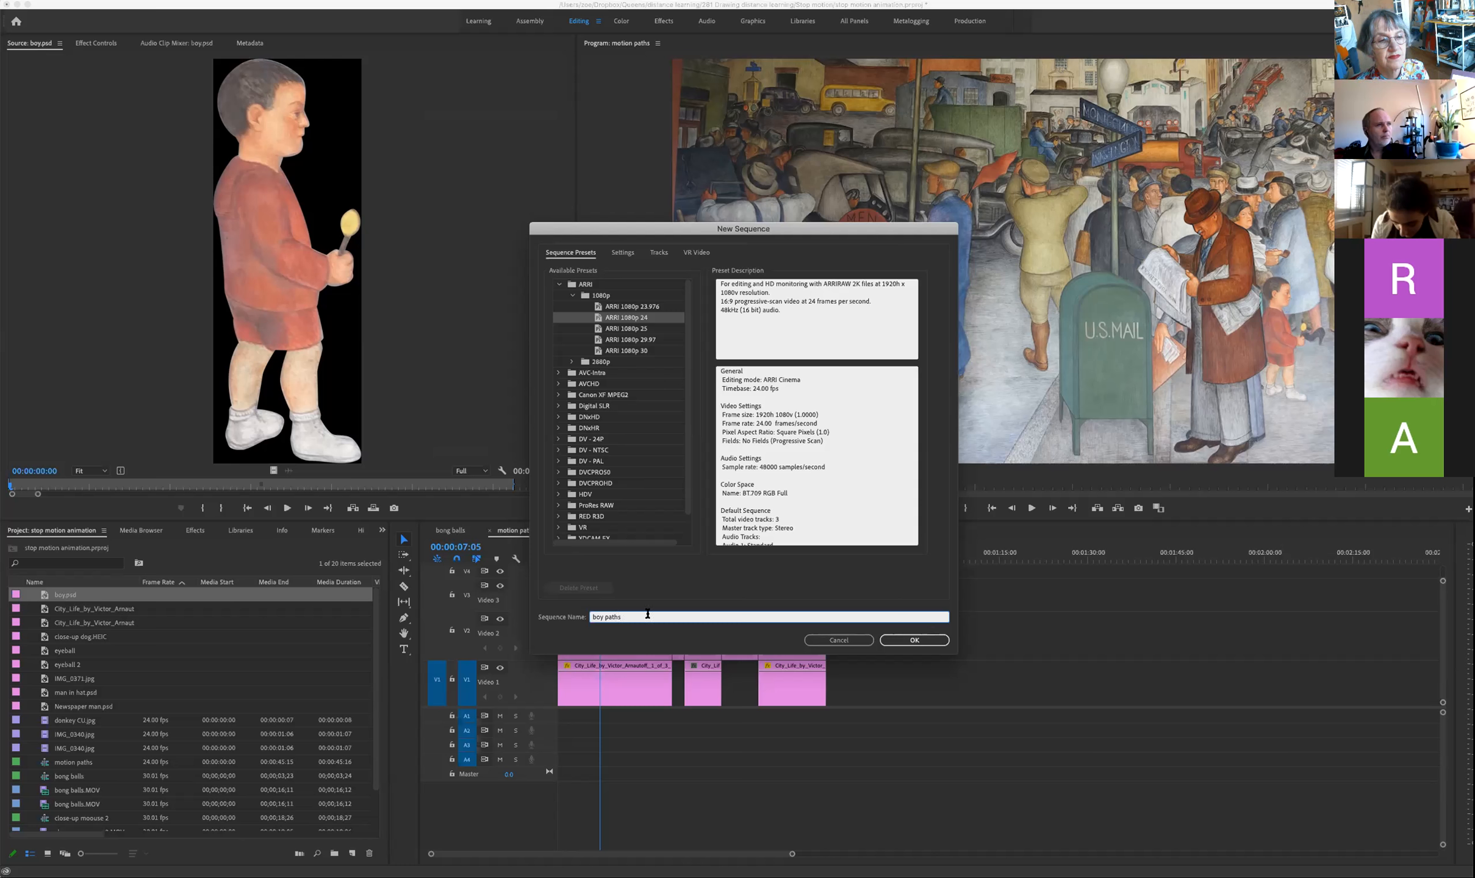
pyautogui.click(915, 640)
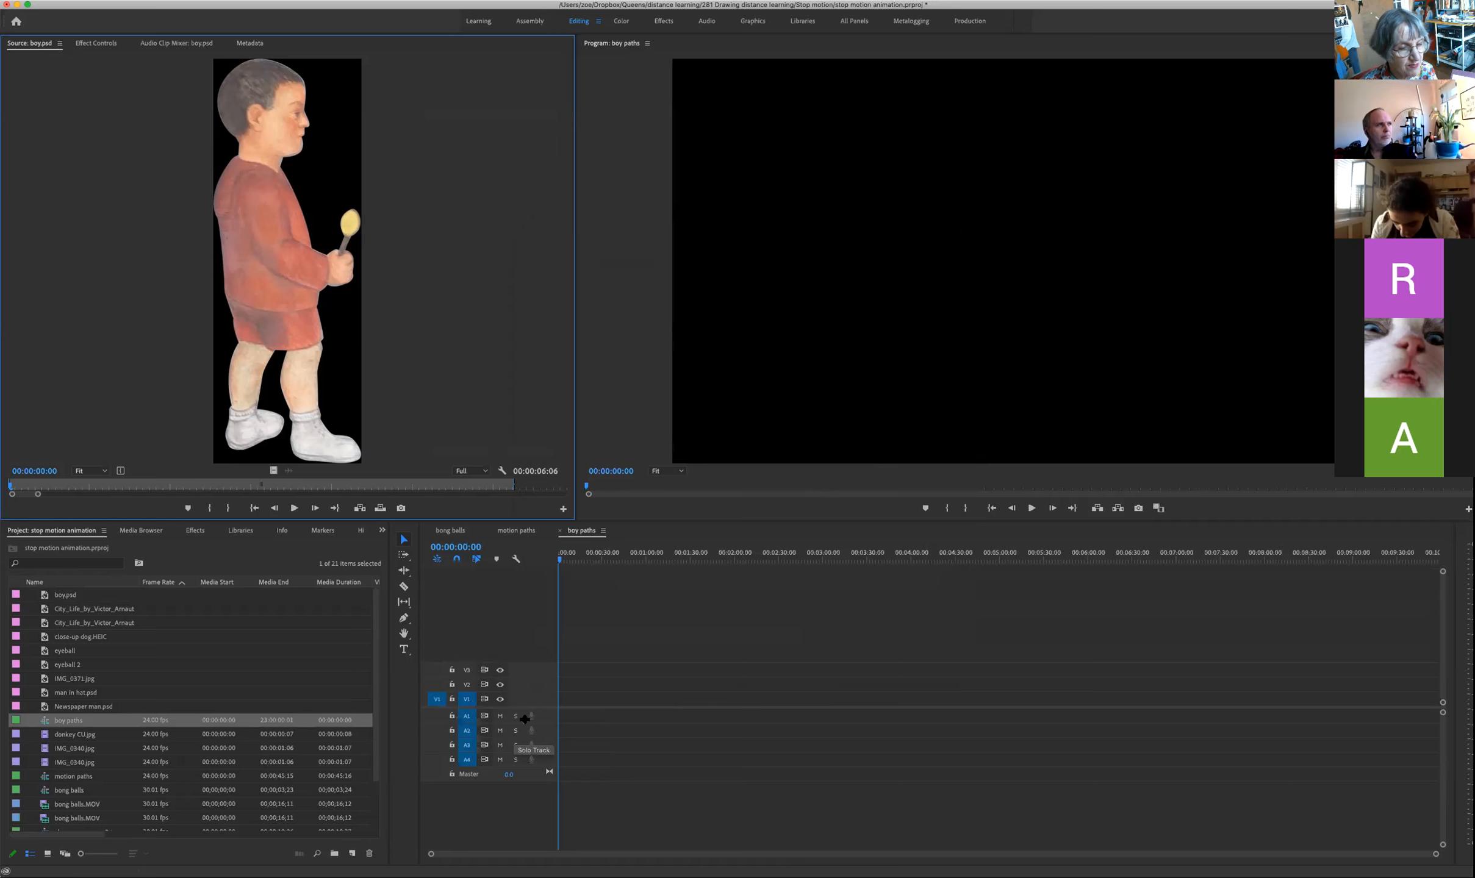
# Step: Increase the Video 1 track's height and place the City Life 3_of_3 mural photo (DSC04776) at the sequence's start
pyautogui.click(529, 691)
pyautogui.moveTo(528, 691); pyautogui.dragTo(530, 637)
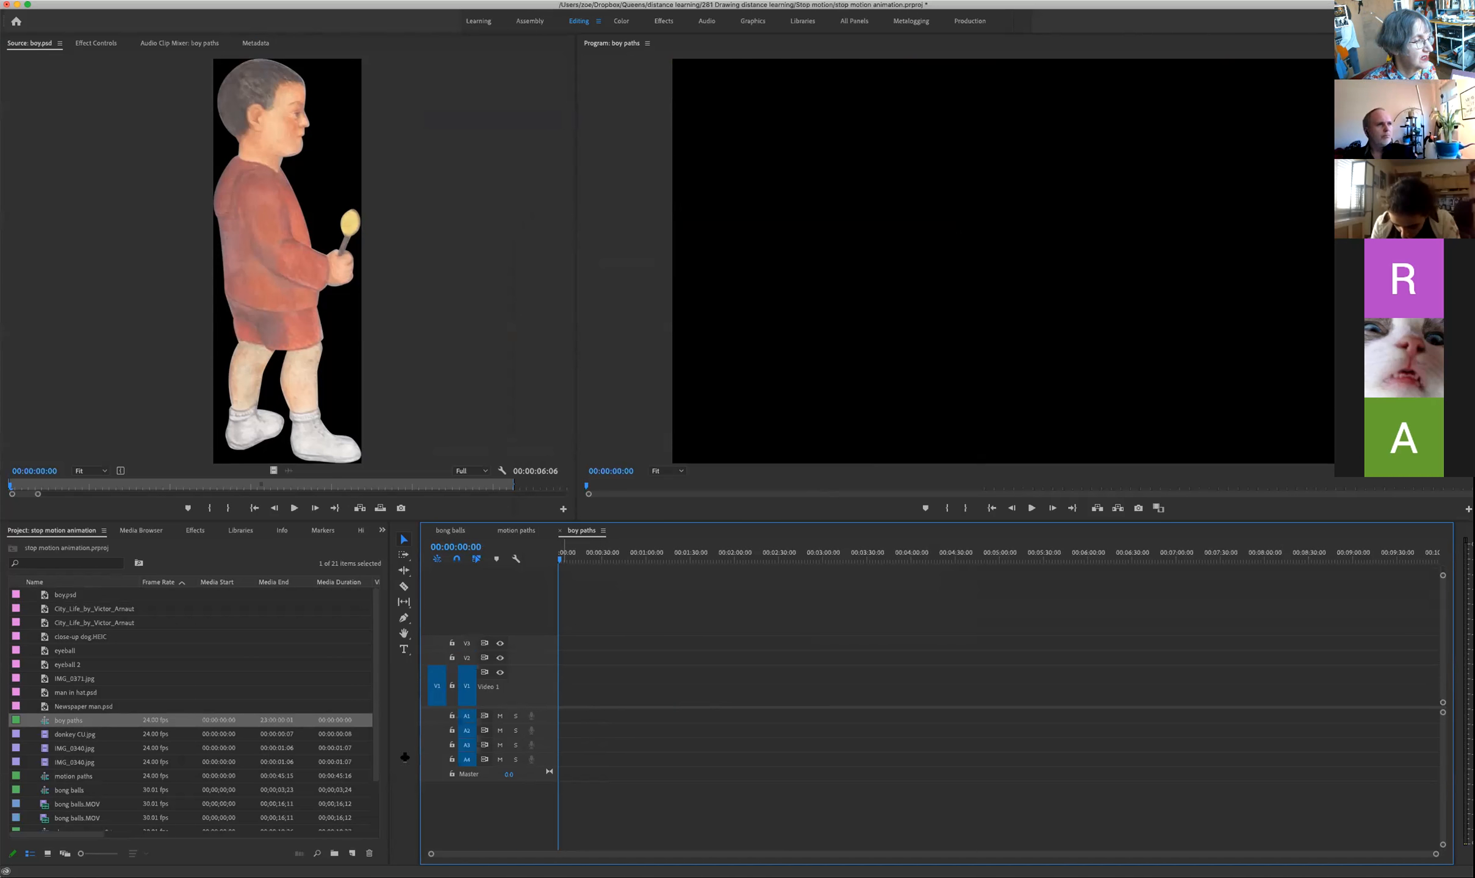
pyautogui.doubleClick(45, 610)
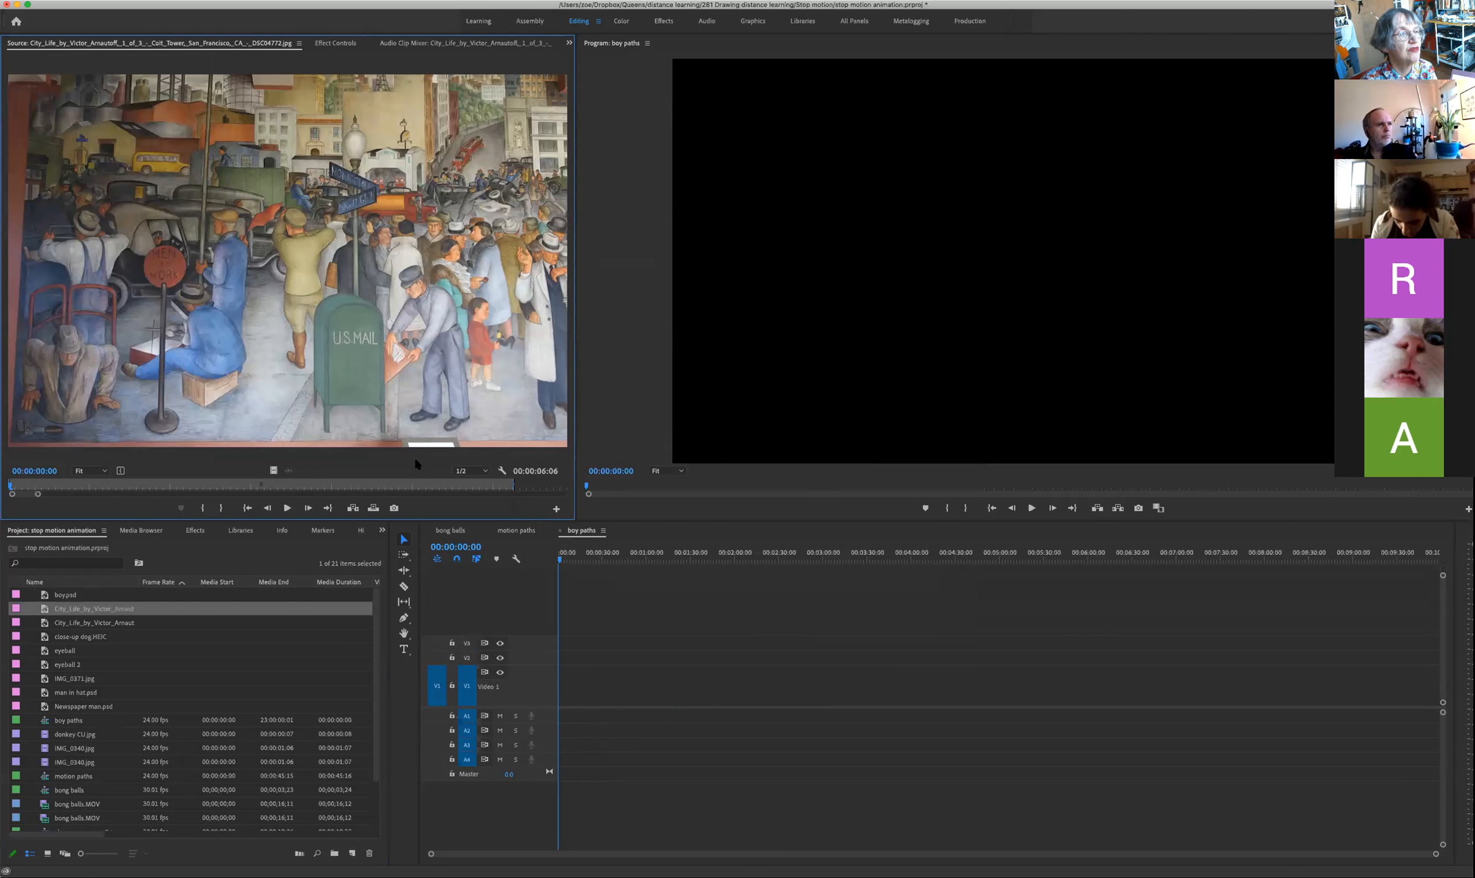
pyautogui.doubleClick(50, 623)
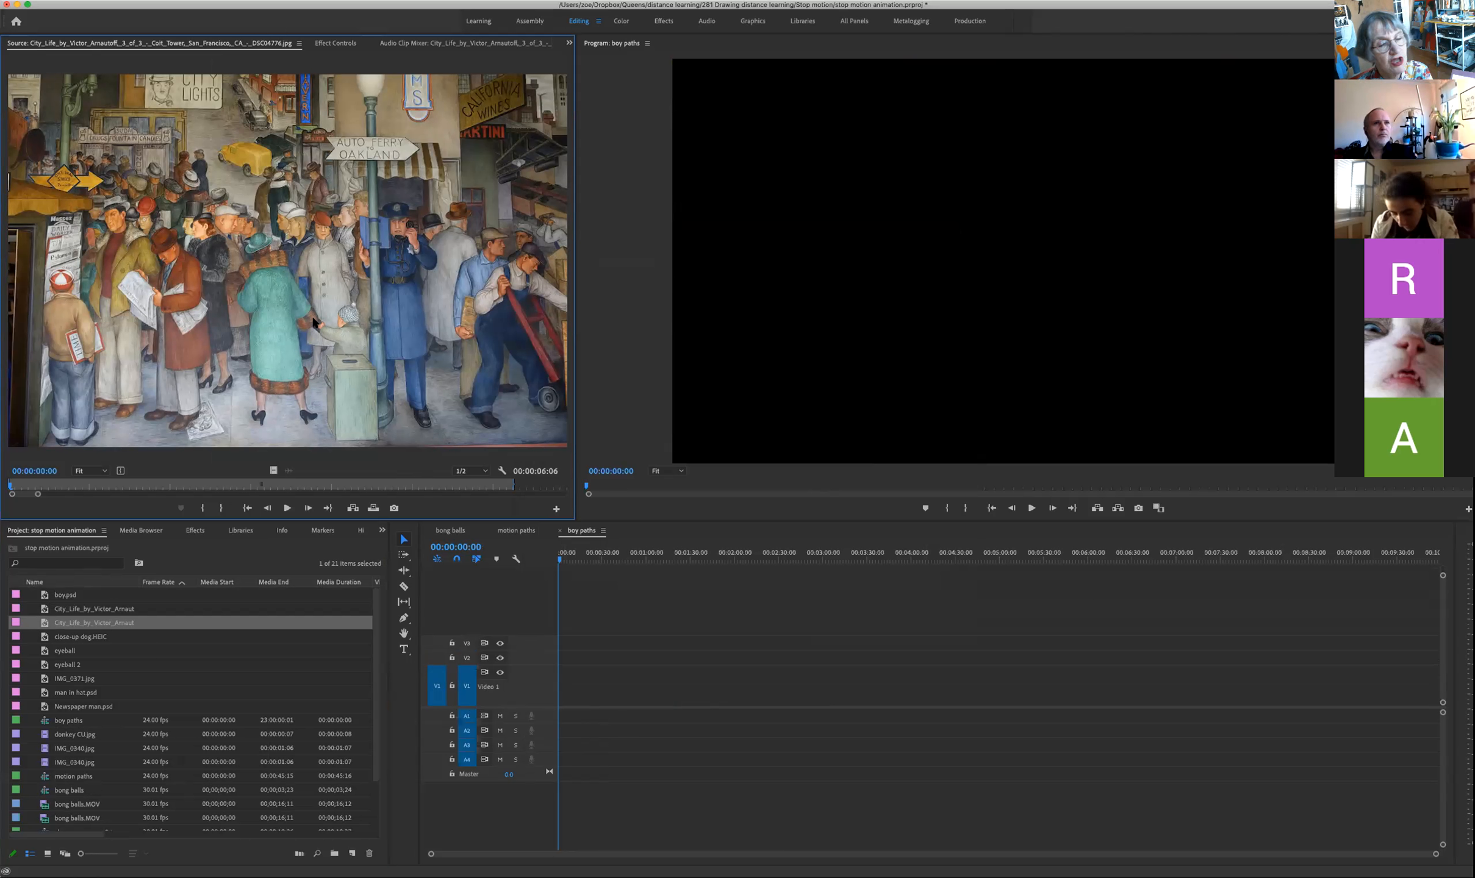
pyautogui.moveTo(313, 324); pyautogui.dragTo(482, 683)
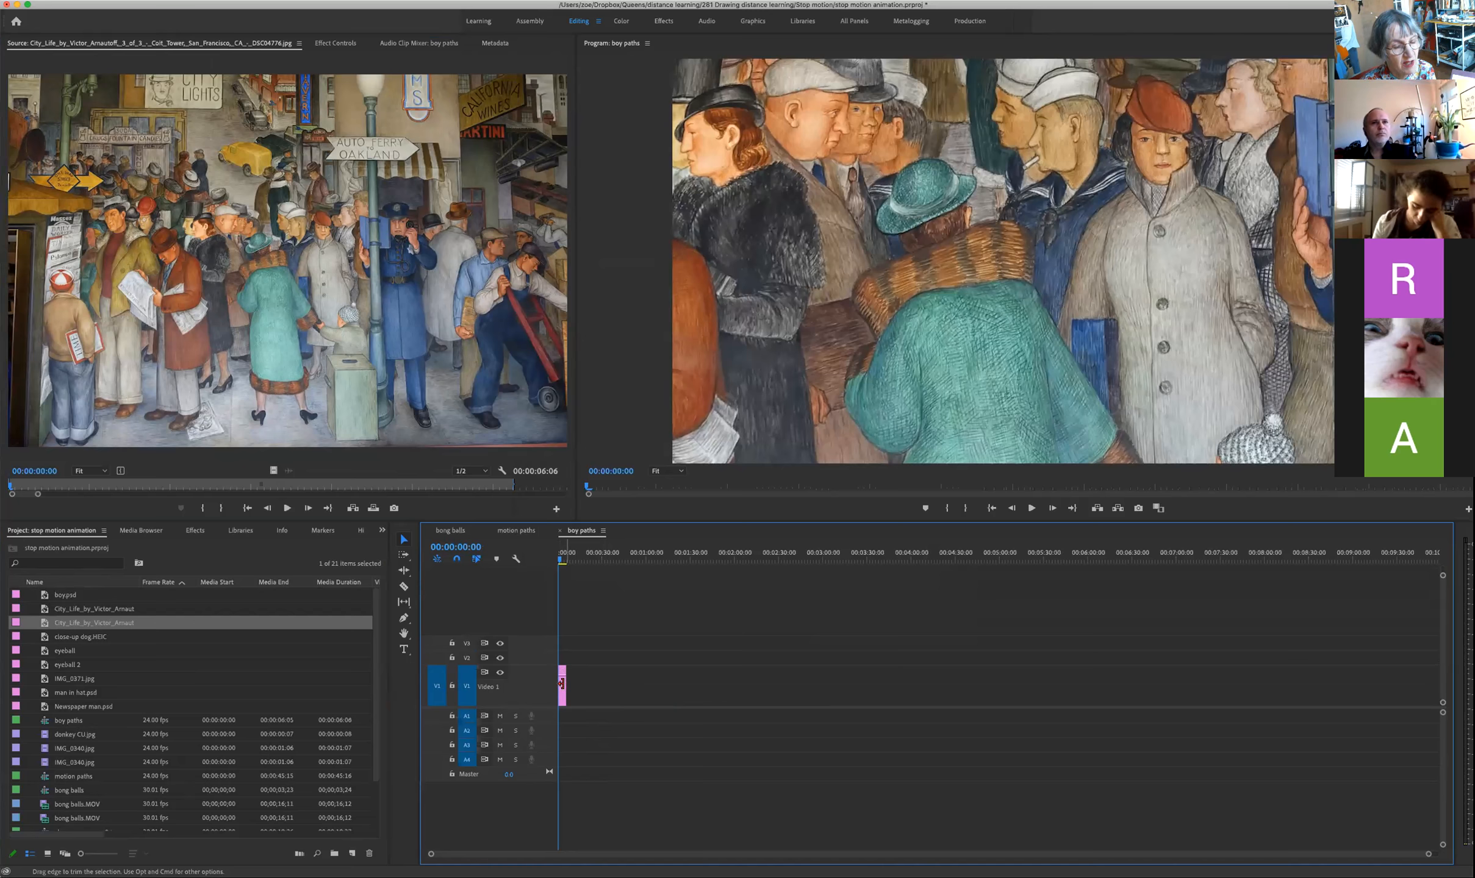
# Step: Extend the mural clip on Video 1 to a length of about 1 minute 14 seconds
pyautogui.moveTo(561, 683); pyautogui.dragTo(830, 670)
pyautogui.press('space')
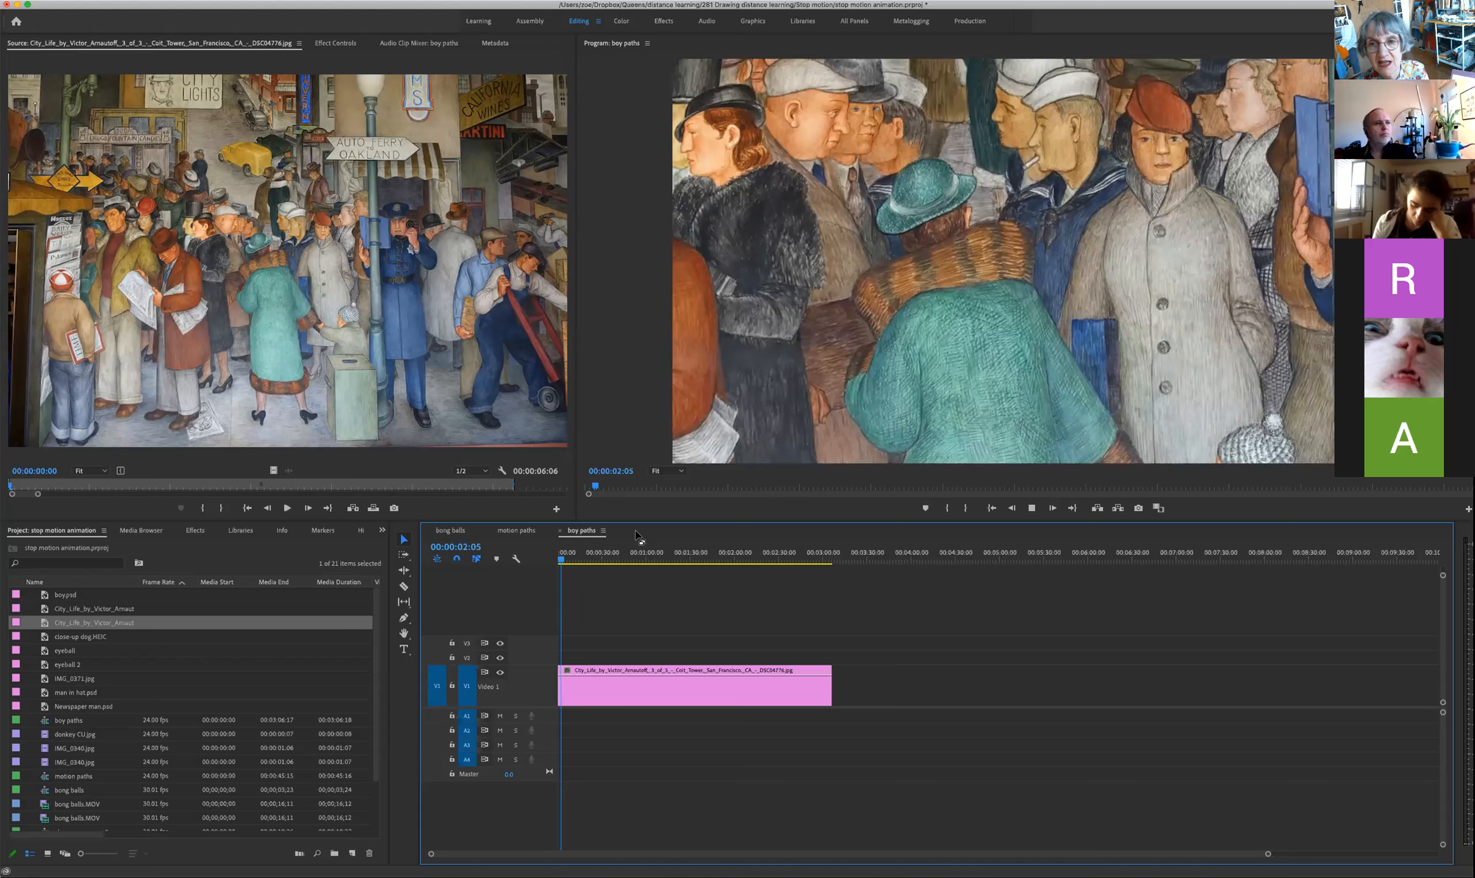
pyautogui.press('space')
pyautogui.moveTo(828, 687); pyautogui.dragTo(666, 683)
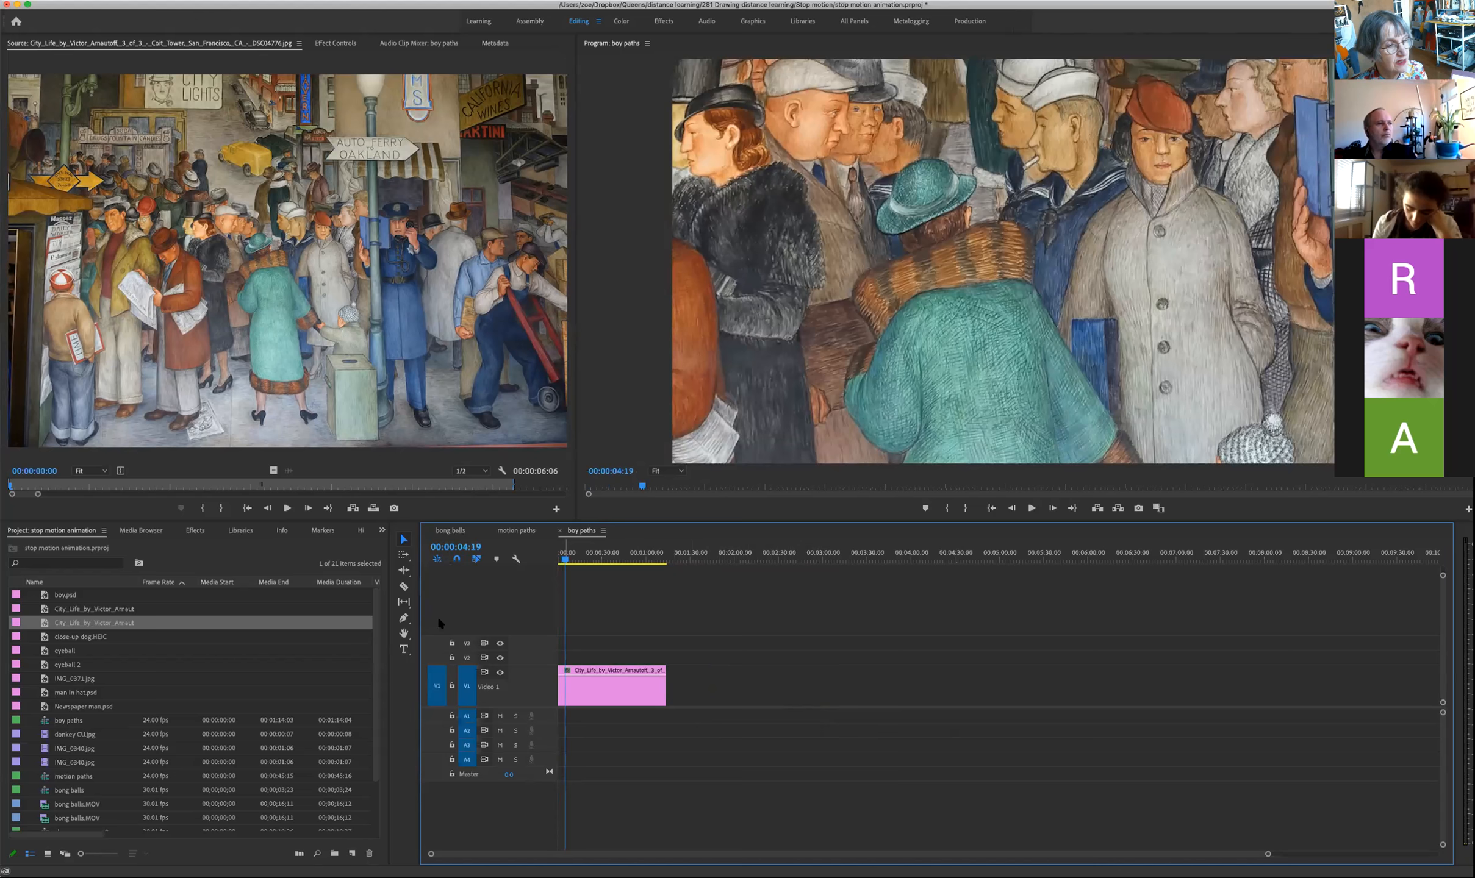
pyautogui.press('=')
pyautogui.press('=')
pyautogui.press('=')
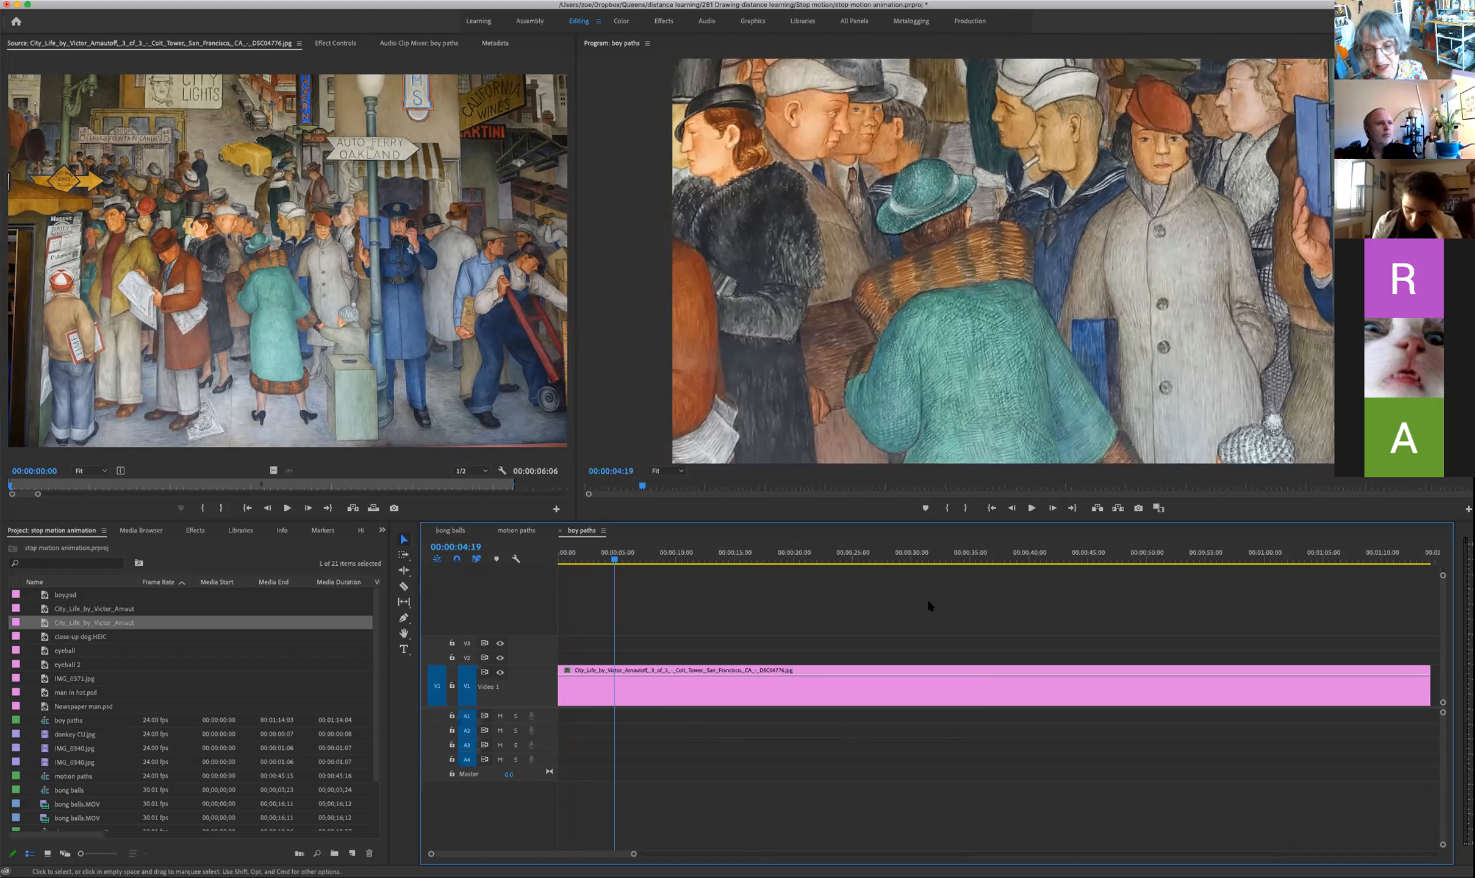
# Step: With the playhead at the sequence's start, set the mural clip's Scale to 40 and its Position to 960, 387
pyautogui.click(660, 555)
pyautogui.moveTo(669, 569); pyautogui.dragTo(522, 573)
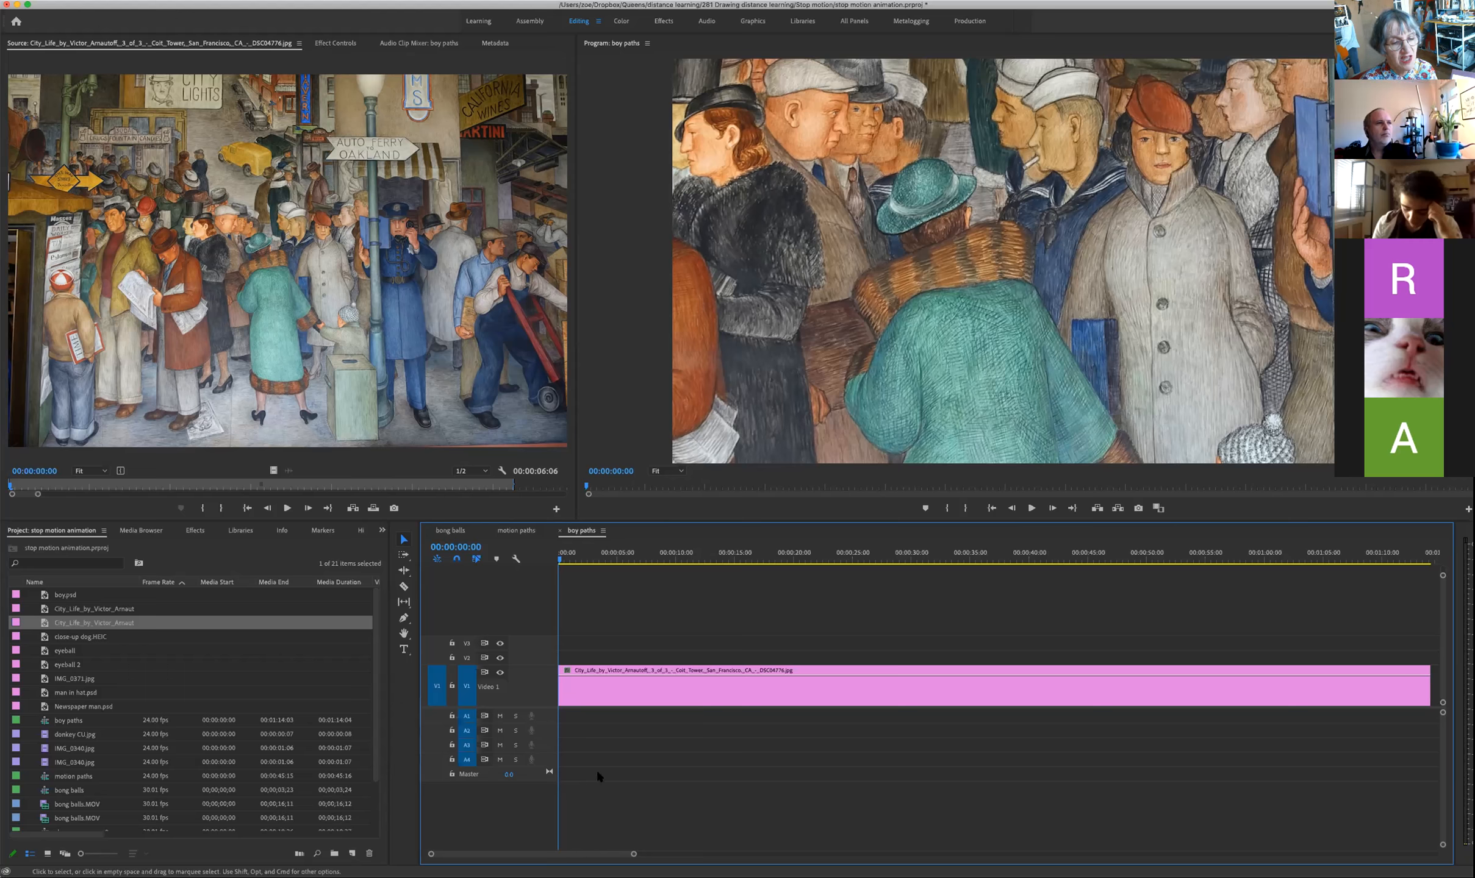
pyautogui.click(615, 696)
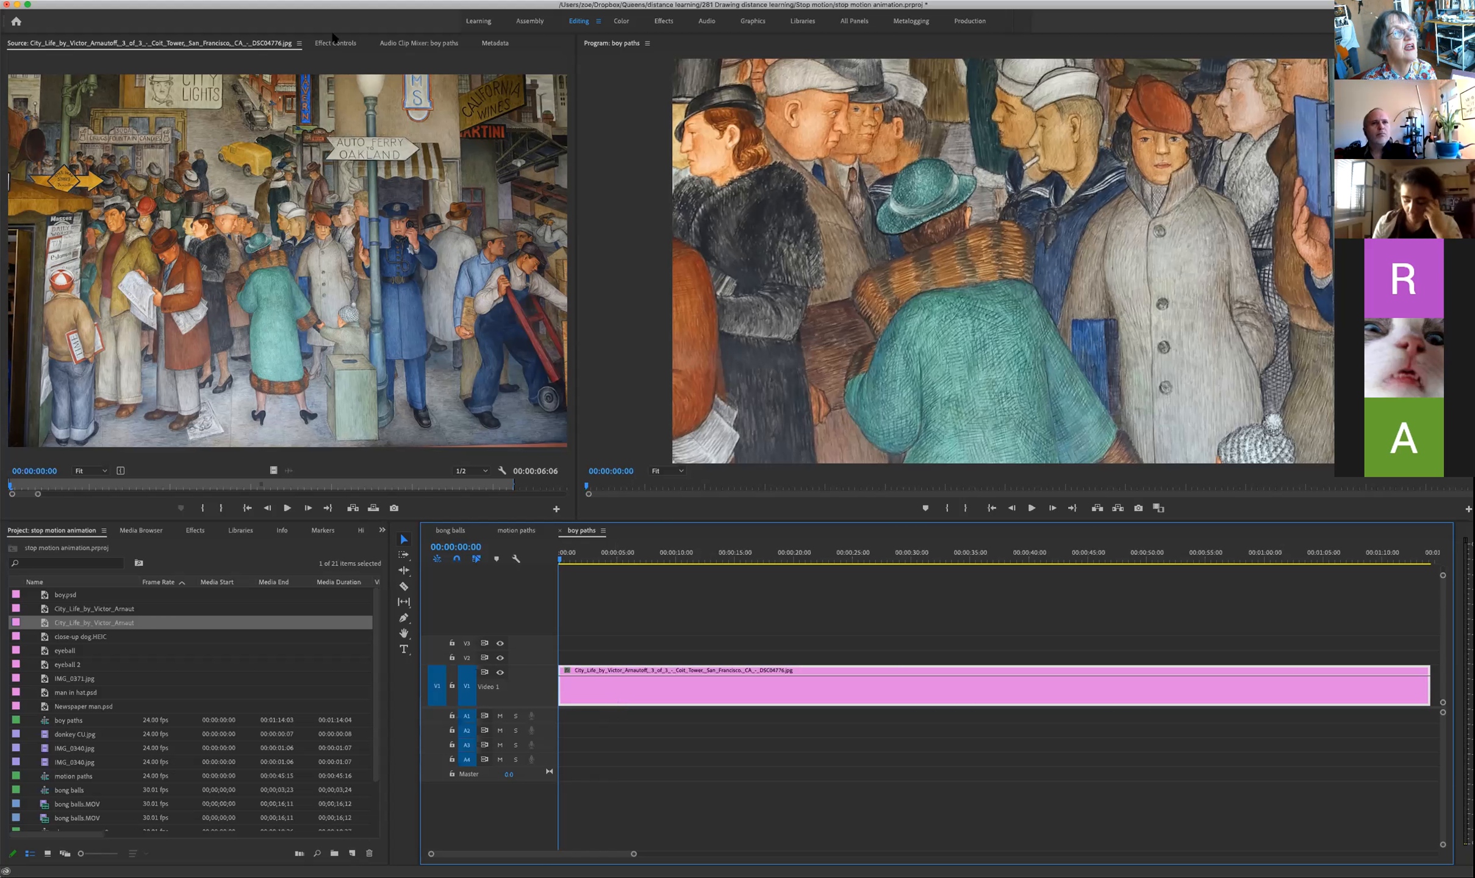
pyautogui.click(339, 43)
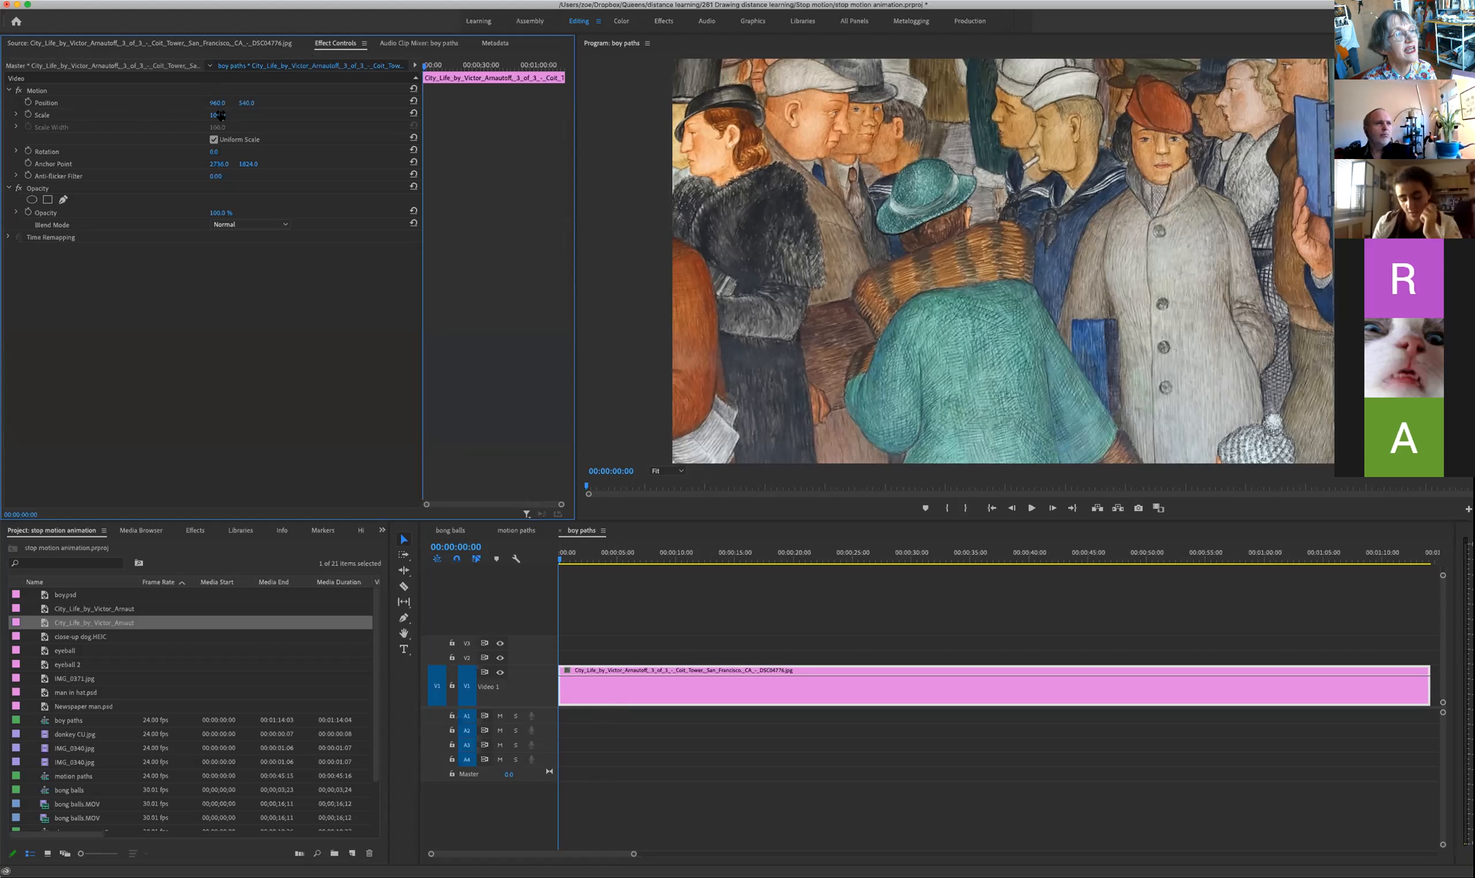
pyautogui.moveTo(217, 115); pyautogui.dragTo(180, 115)
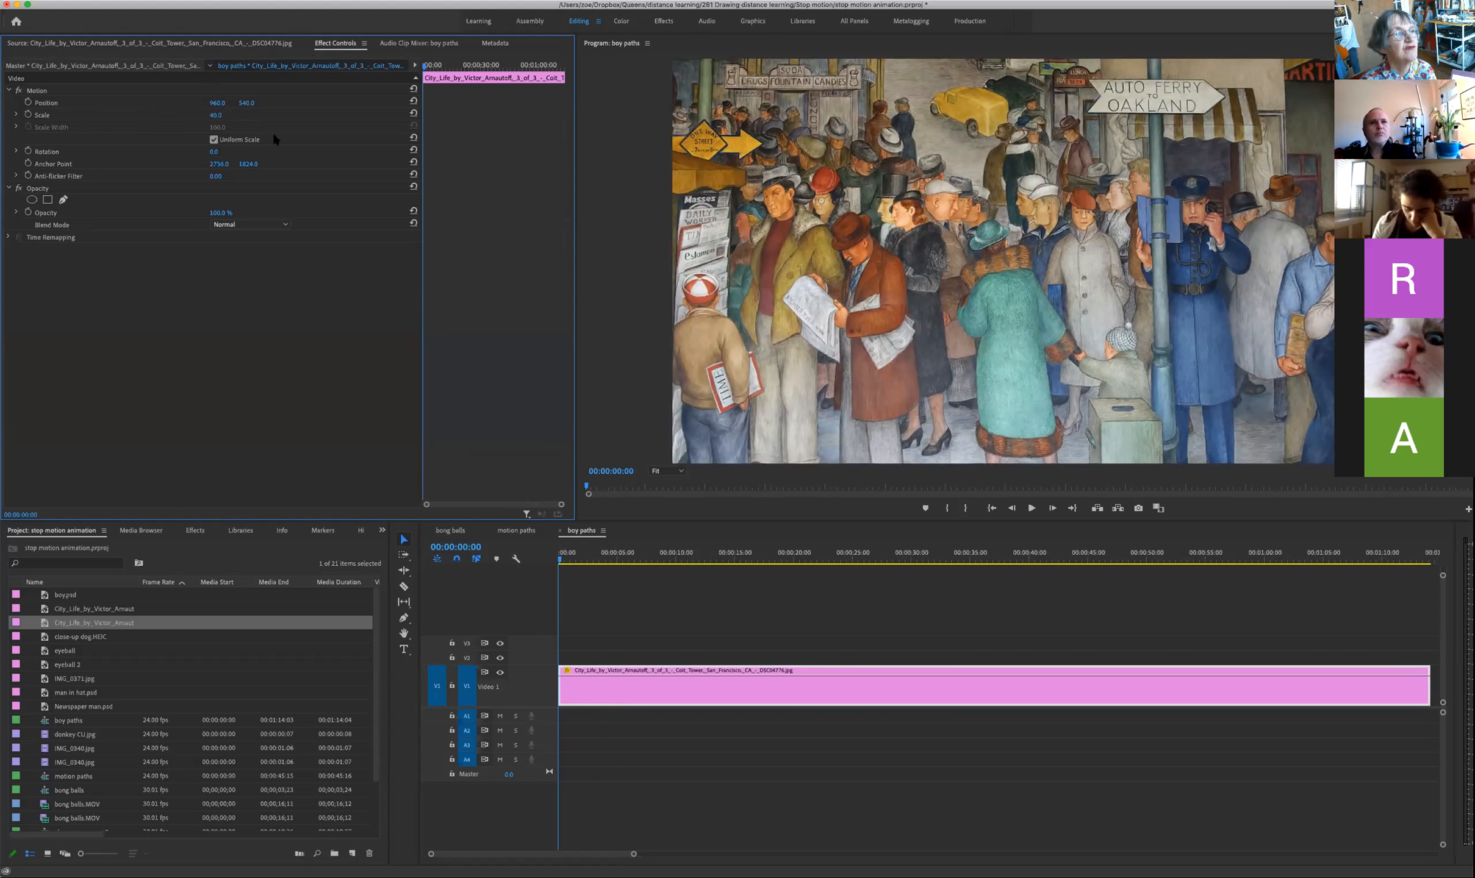
pyautogui.moveTo(246, 102); pyautogui.dragTo(153, 103)
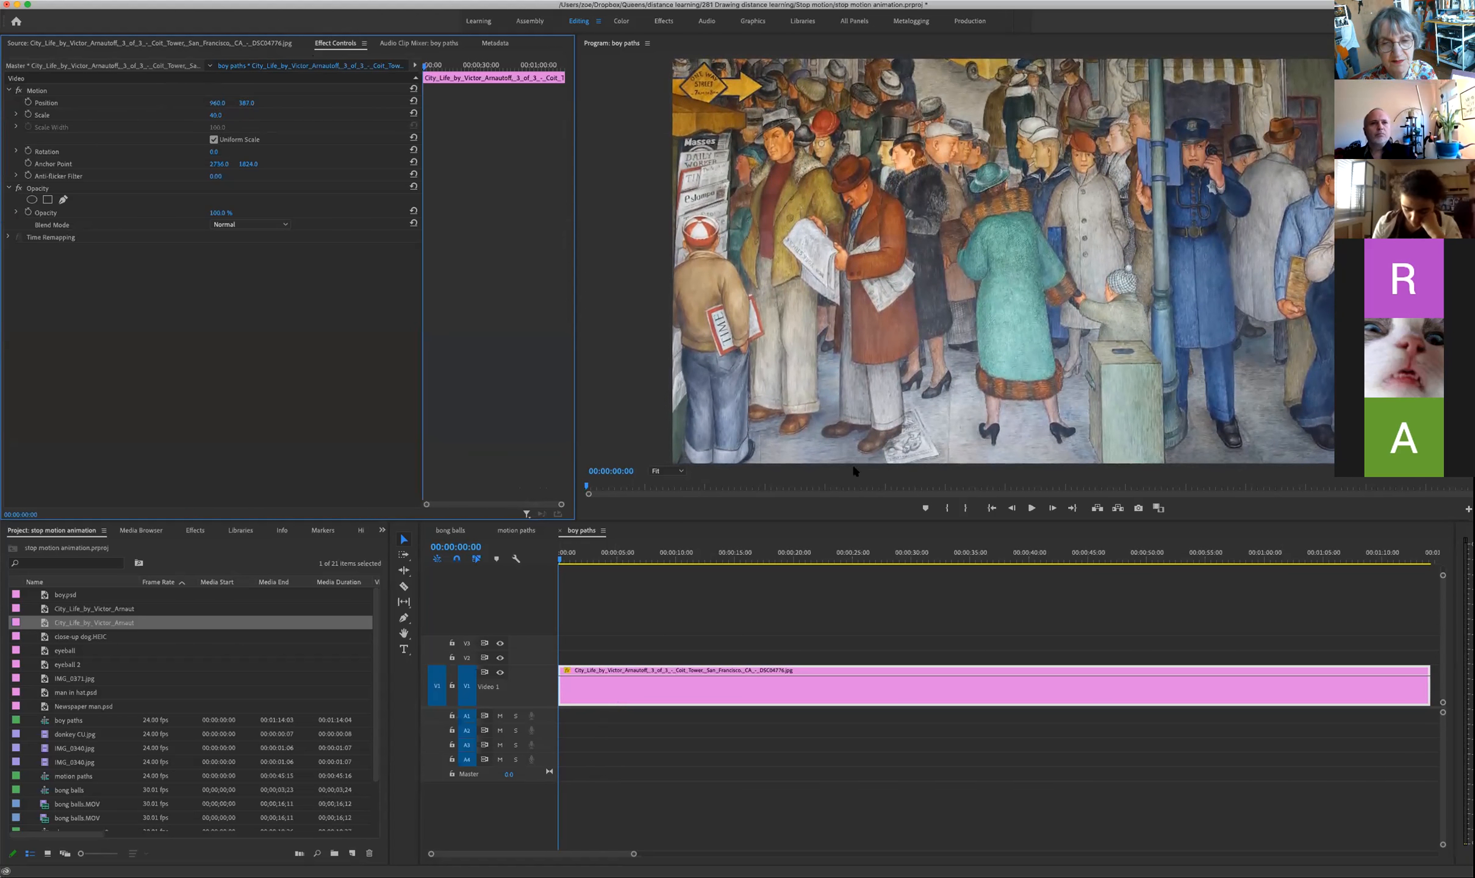
# Step: Lock the Video 1 track and keep the playhead at the start of the boy paths sequence
pyautogui.click(558, 560)
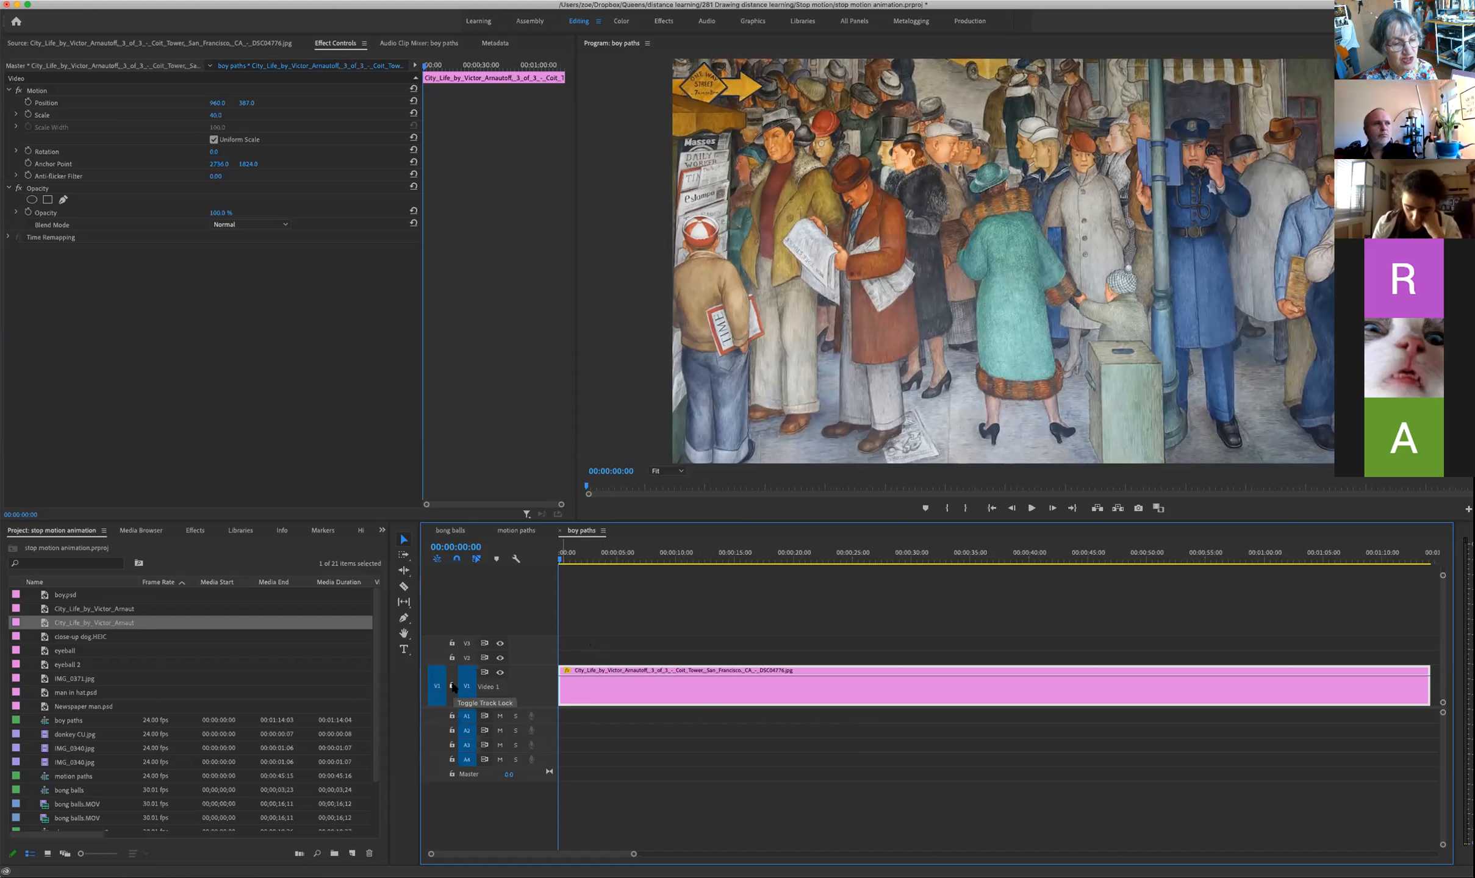
pyautogui.click(452, 686)
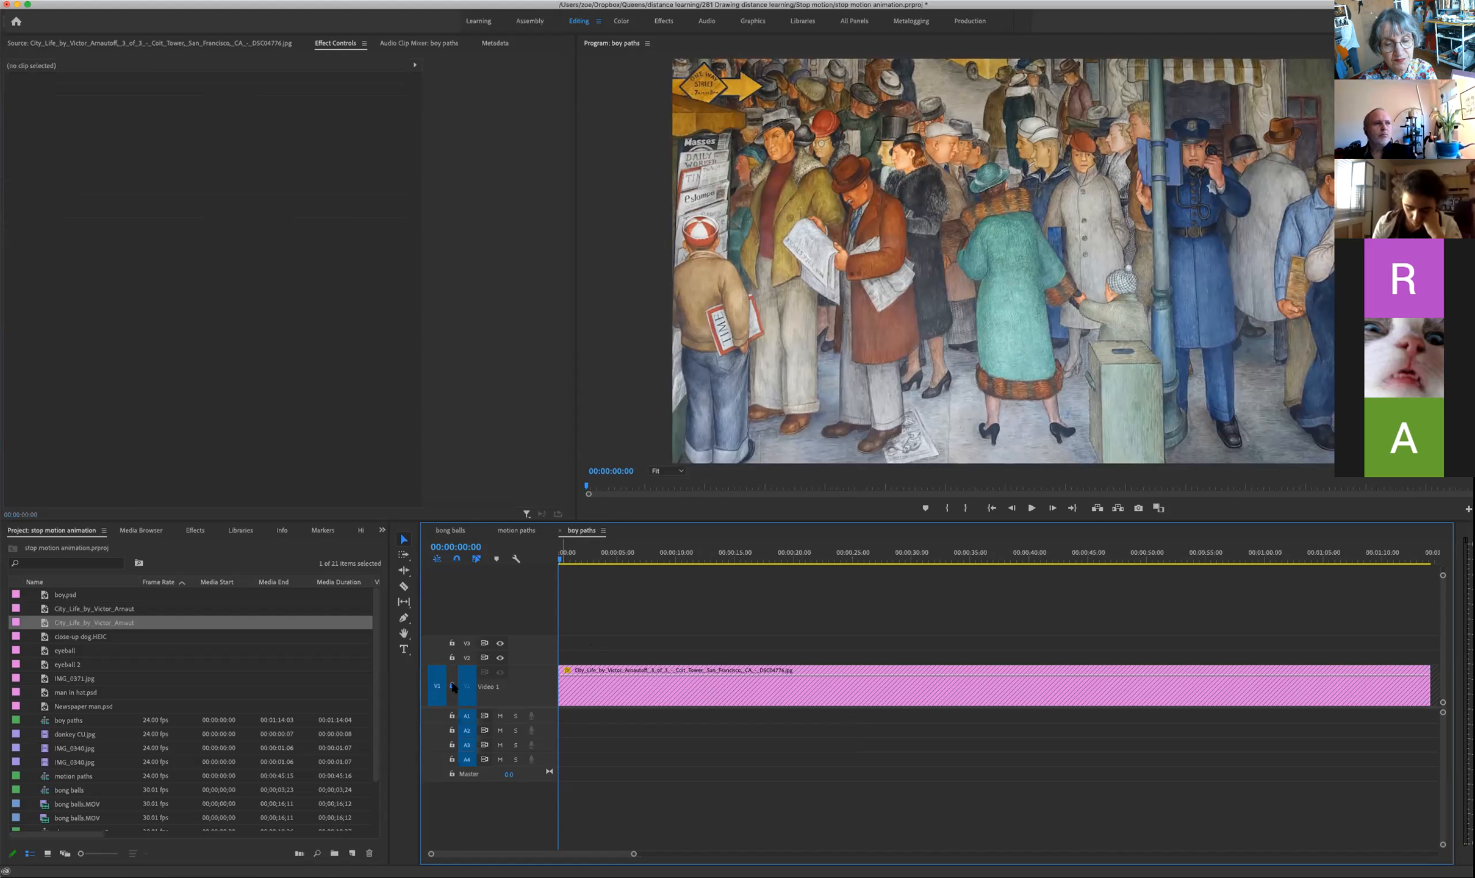
pyautogui.moveTo(560, 559)
pyautogui.mouseDown()
pyautogui.moveTo(634, 561)
pyautogui.moveTo(542, 565)
pyautogui.mouseUp()
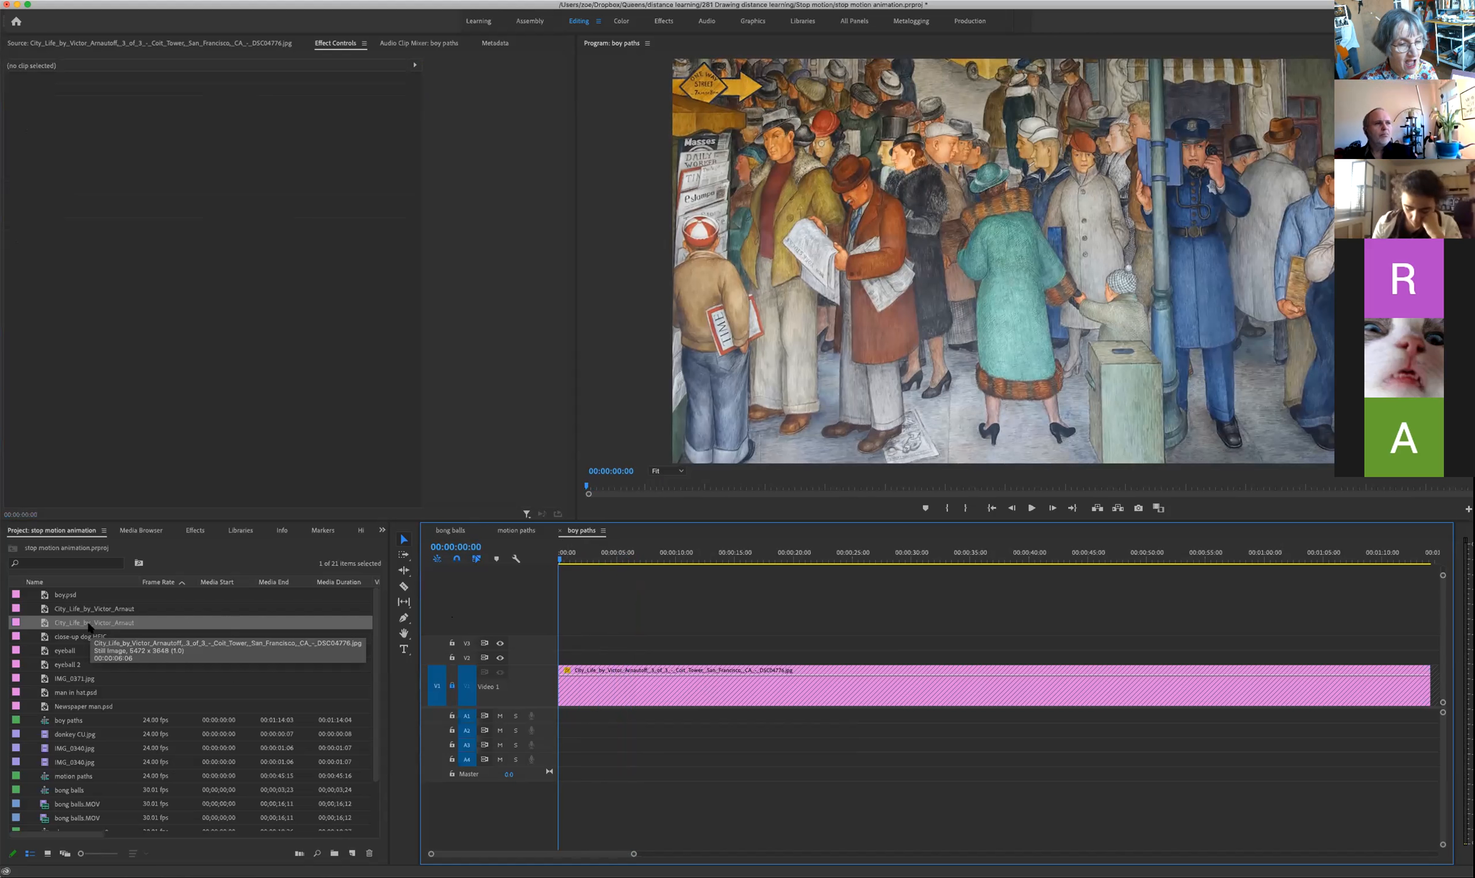
# Step: Increase the Video 2 track's height and place boy.psd on it at the sequence's start, above the mural clip
pyautogui.moveTo(554, 648); pyautogui.dragTo(549, 629)
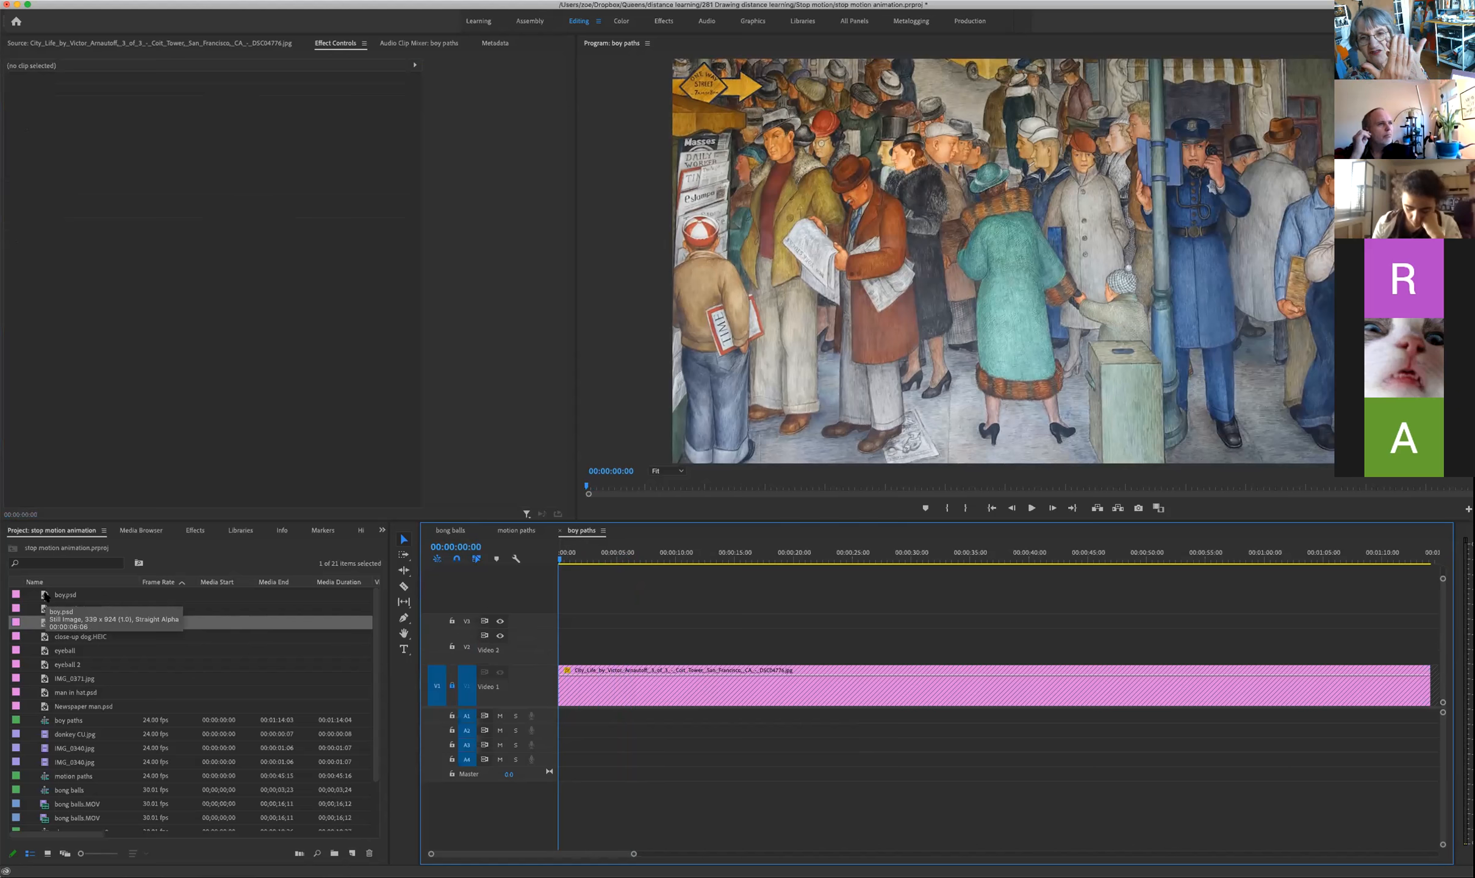
pyautogui.hscroll(1, 45, 597)
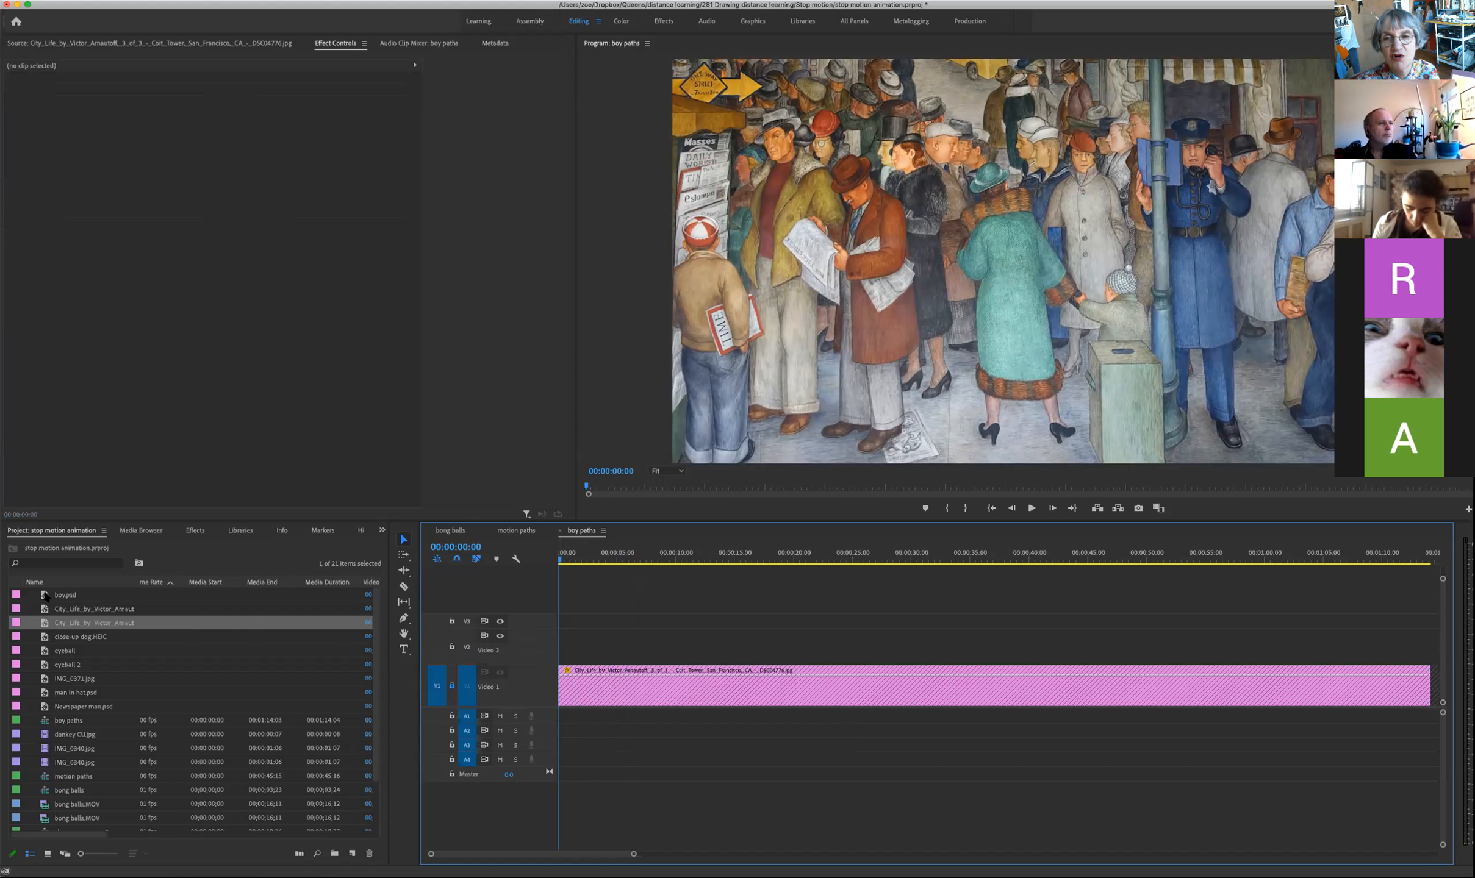
pyautogui.moveTo(45, 597); pyautogui.dragTo(610, 651)
pyautogui.click(633, 553)
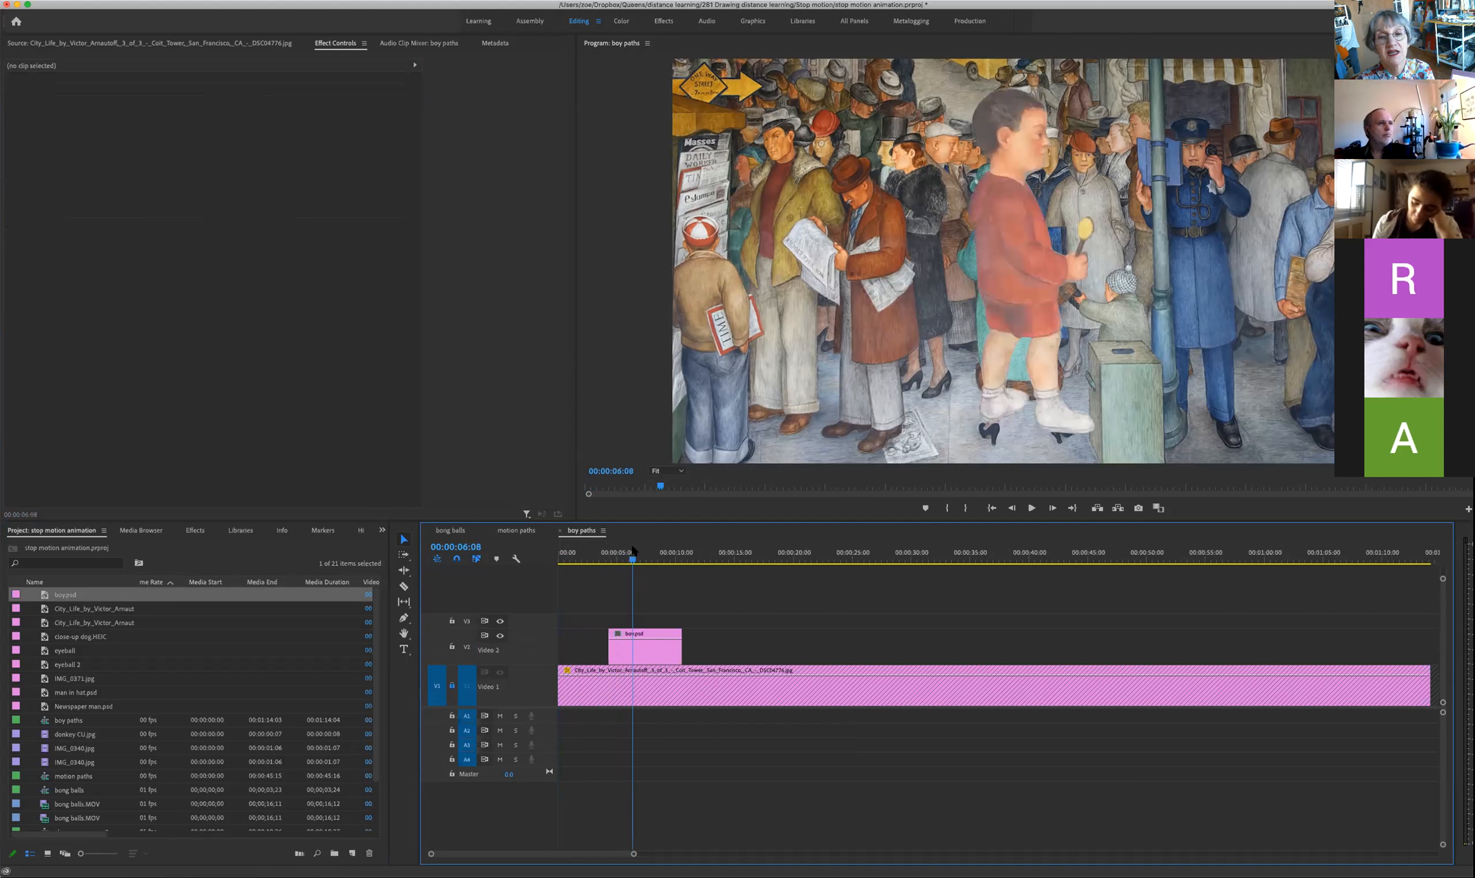
pyautogui.moveTo(633, 552); pyautogui.dragTo(653, 552)
pyautogui.moveTo(661, 654); pyautogui.dragTo(588, 657)
pyautogui.click(596, 552)
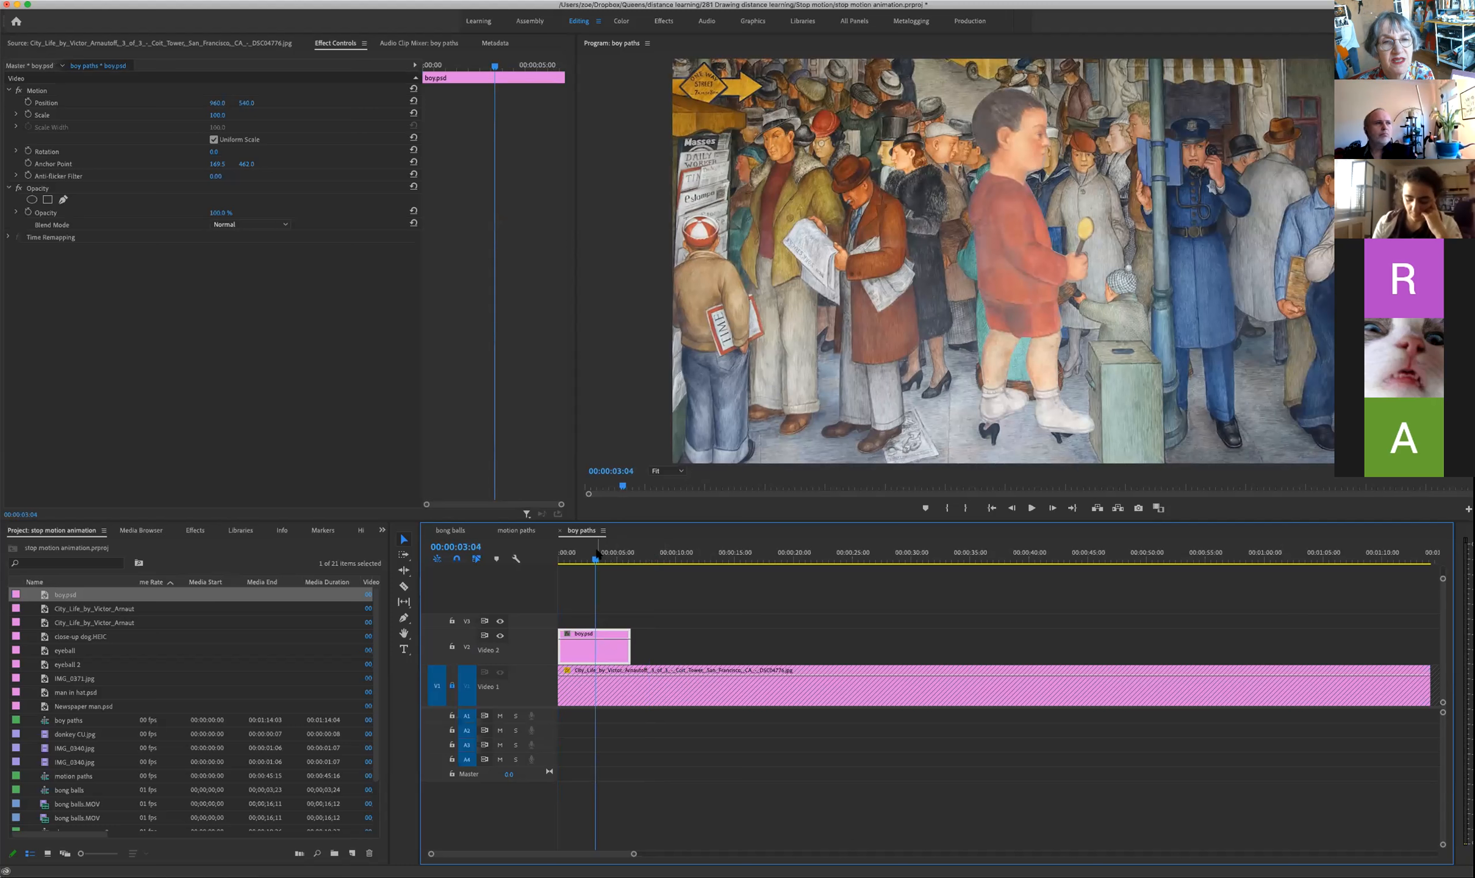
pyautogui.moveTo(596, 553); pyautogui.dragTo(557, 561)
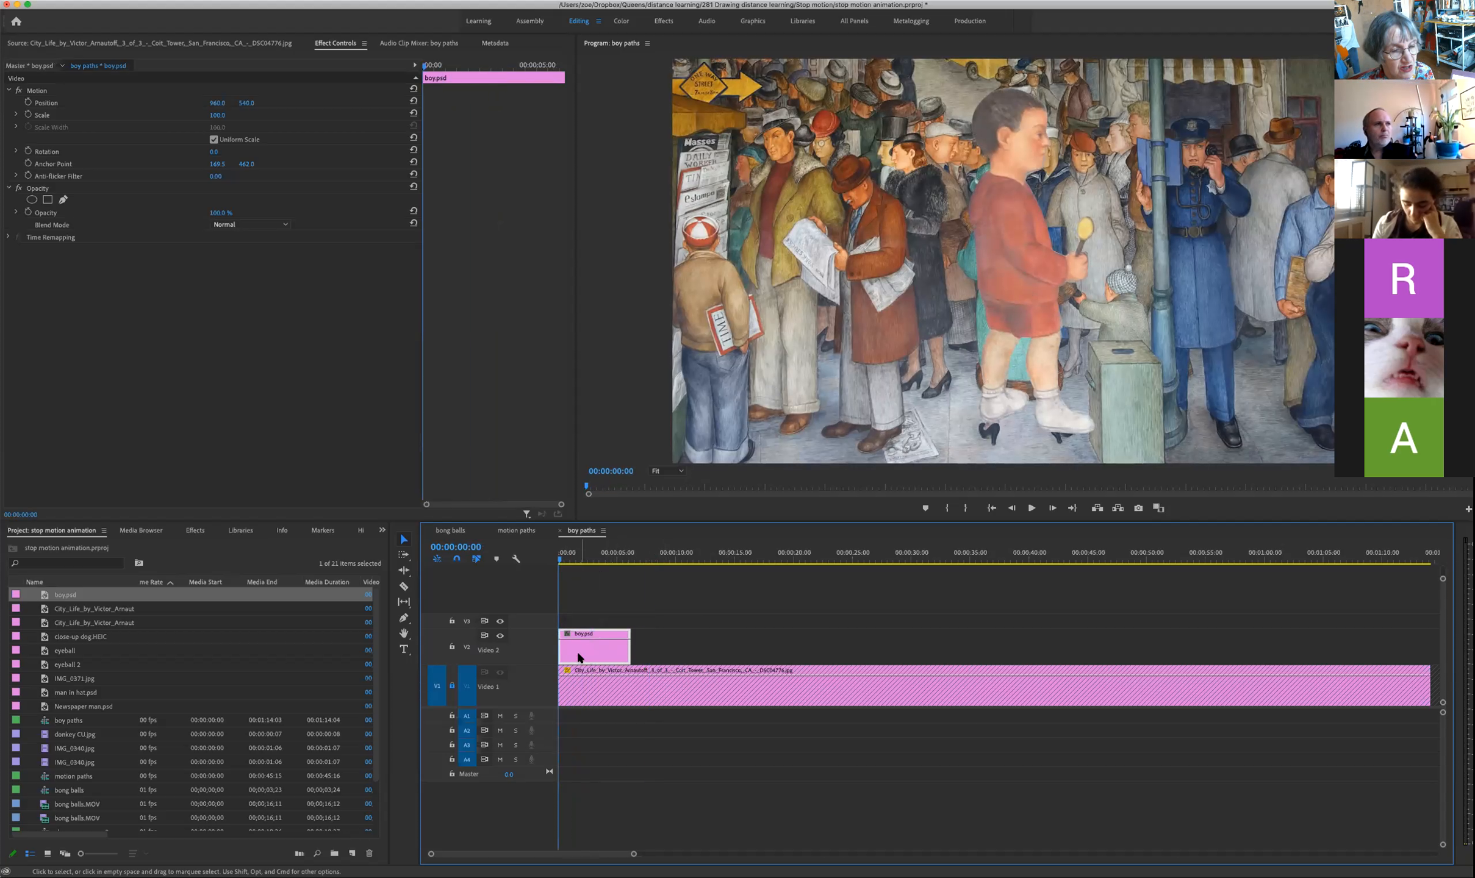
# Step: Scale the boy clip to 57 and lower him towards the street level of the mural
pyautogui.click(708, 674)
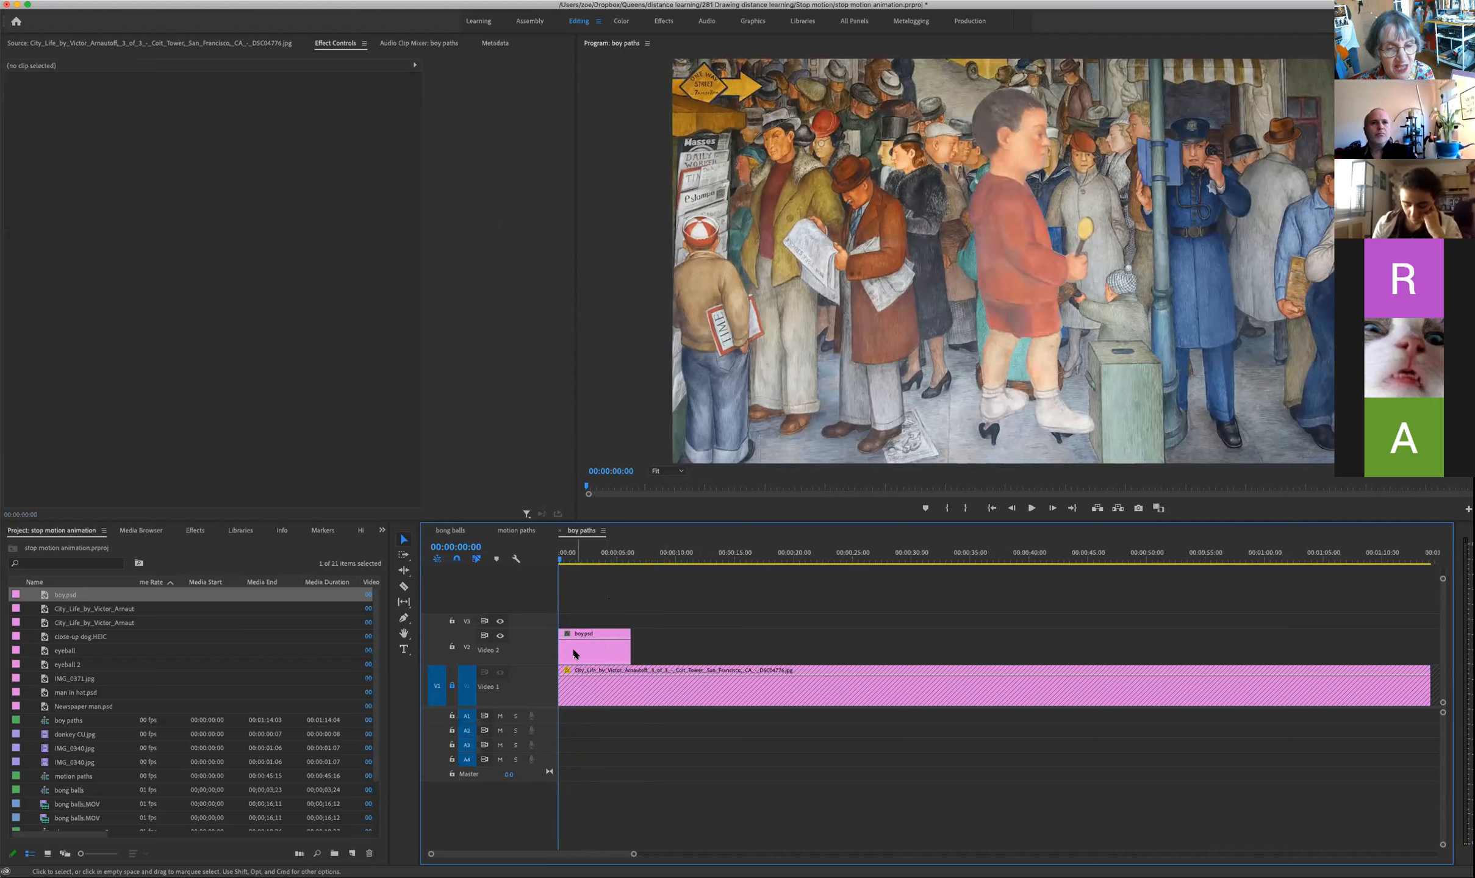
pyautogui.click(590, 648)
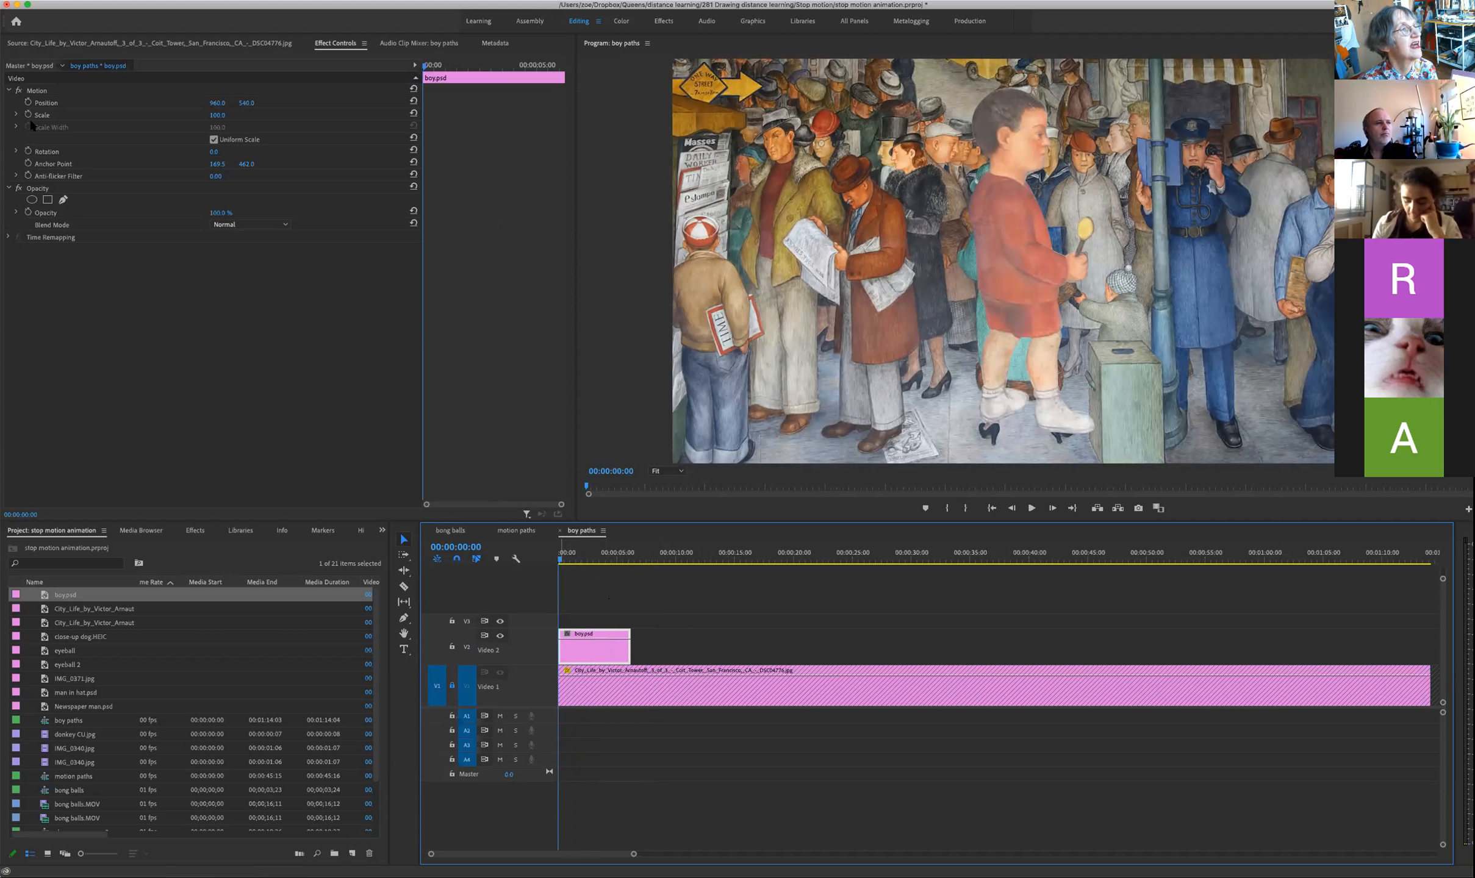
pyautogui.click(217, 116)
pyautogui.moveTo(217, 116); pyautogui.dragTo(189, 116)
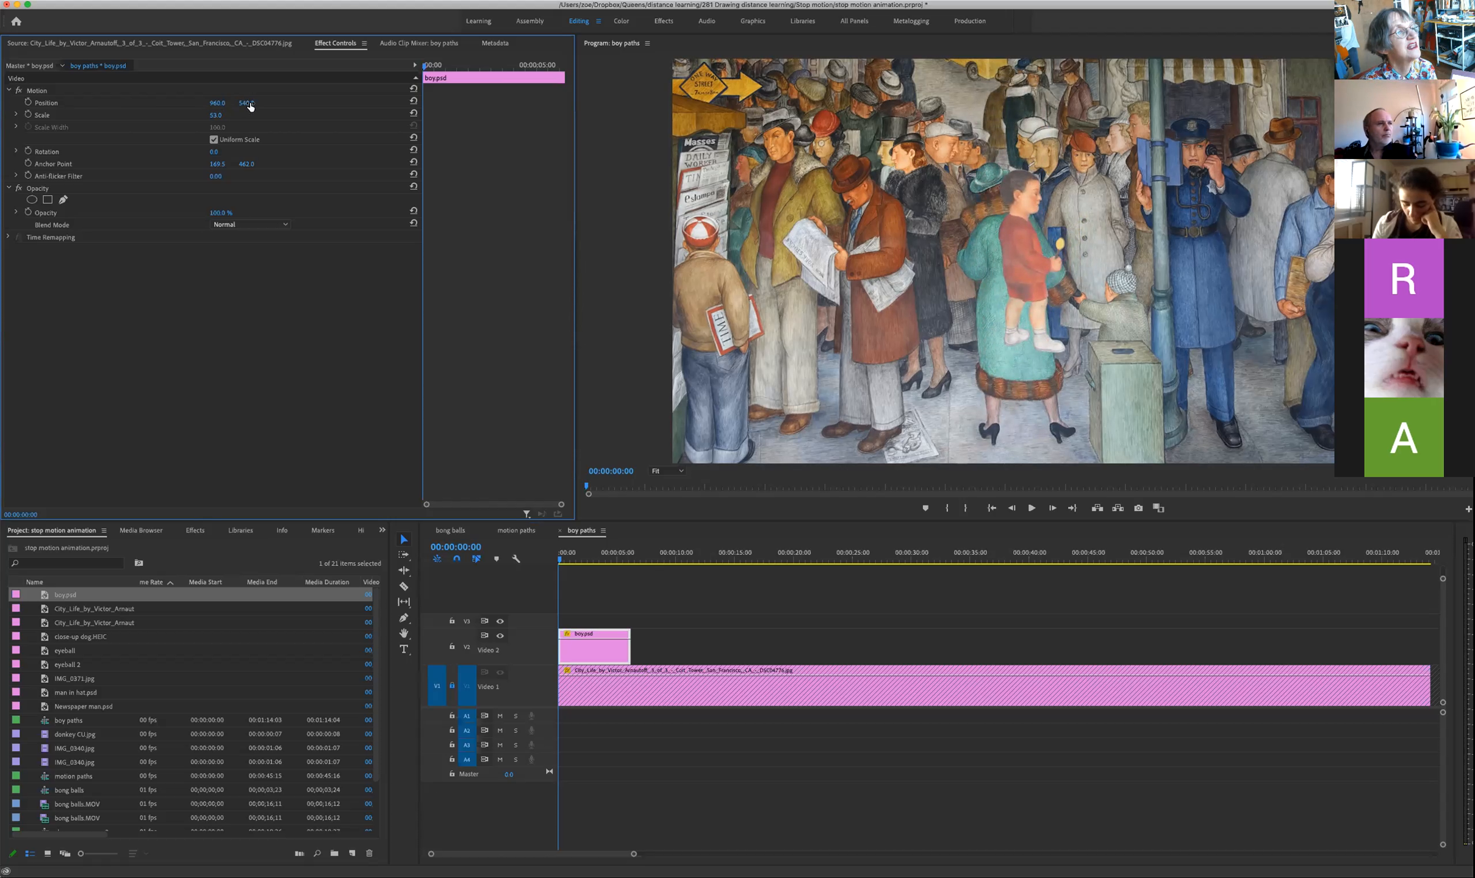
pyautogui.moveTo(249, 105); pyautogui.dragTo(428, 105)
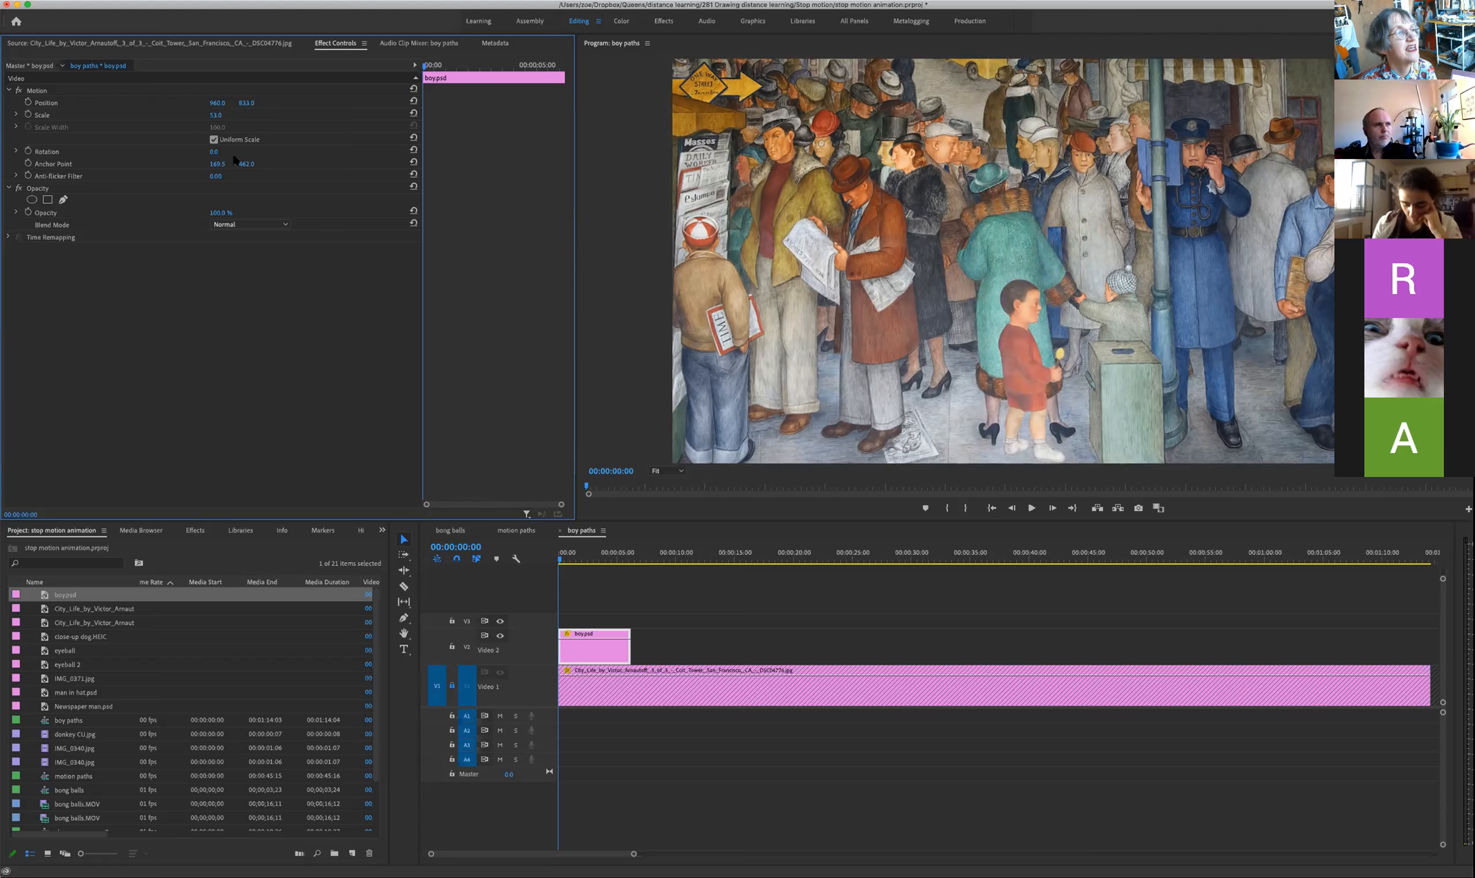
pyautogui.moveTo(216, 115)
pyautogui.mouseDown()
pyautogui.moveTo(241, 114)
pyautogui.moveTo(223, 115)
pyautogui.mouseUp()
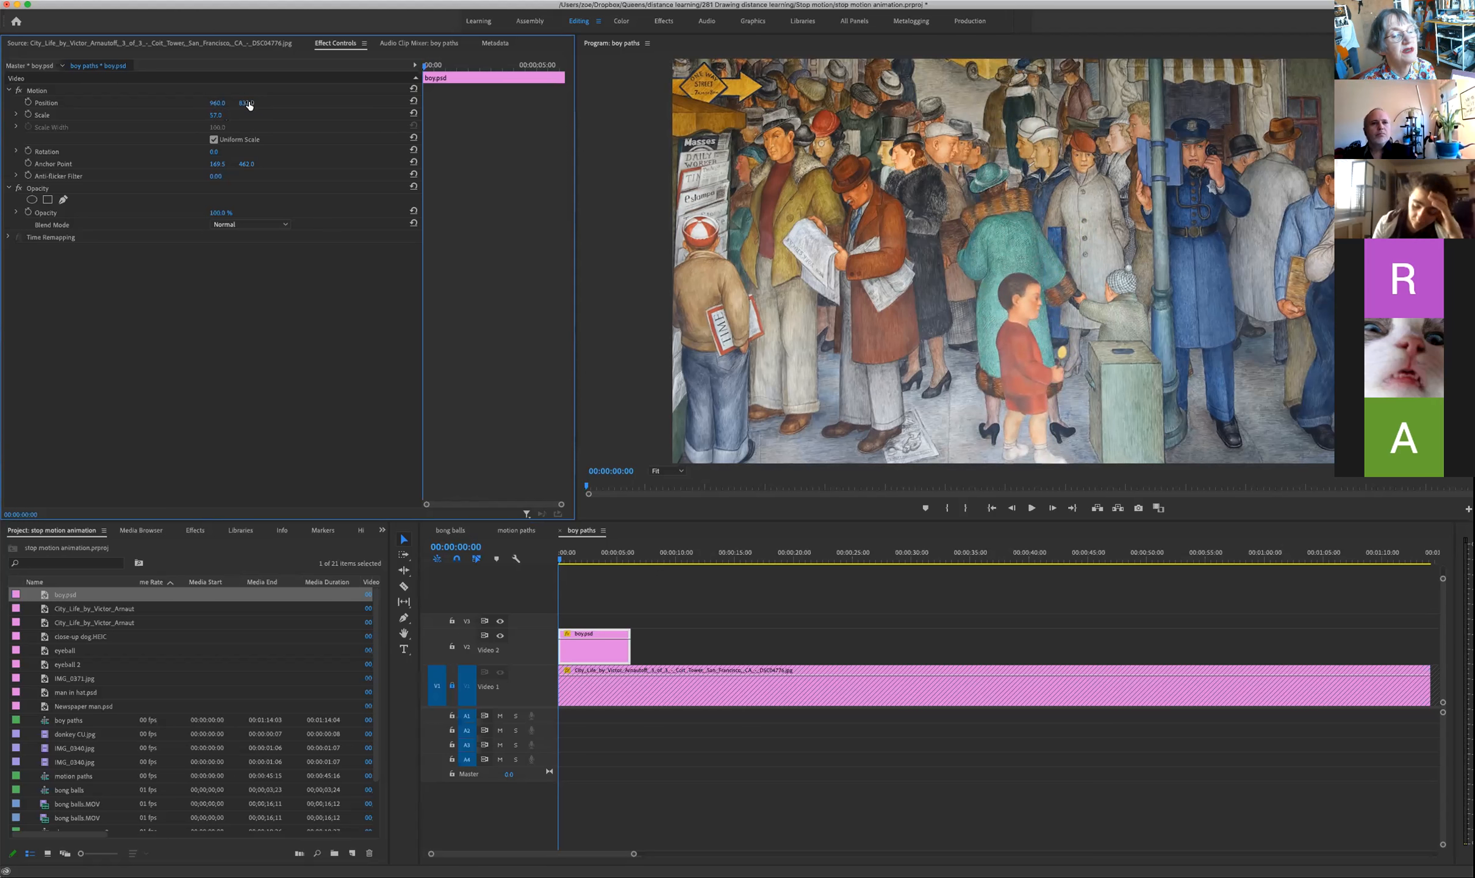
# Step: Set the boy clip's Position to 91, 847 so he starts at the mural's left edge
pyautogui.moveTo(246, 102); pyautogui.dragTo(61, 103)
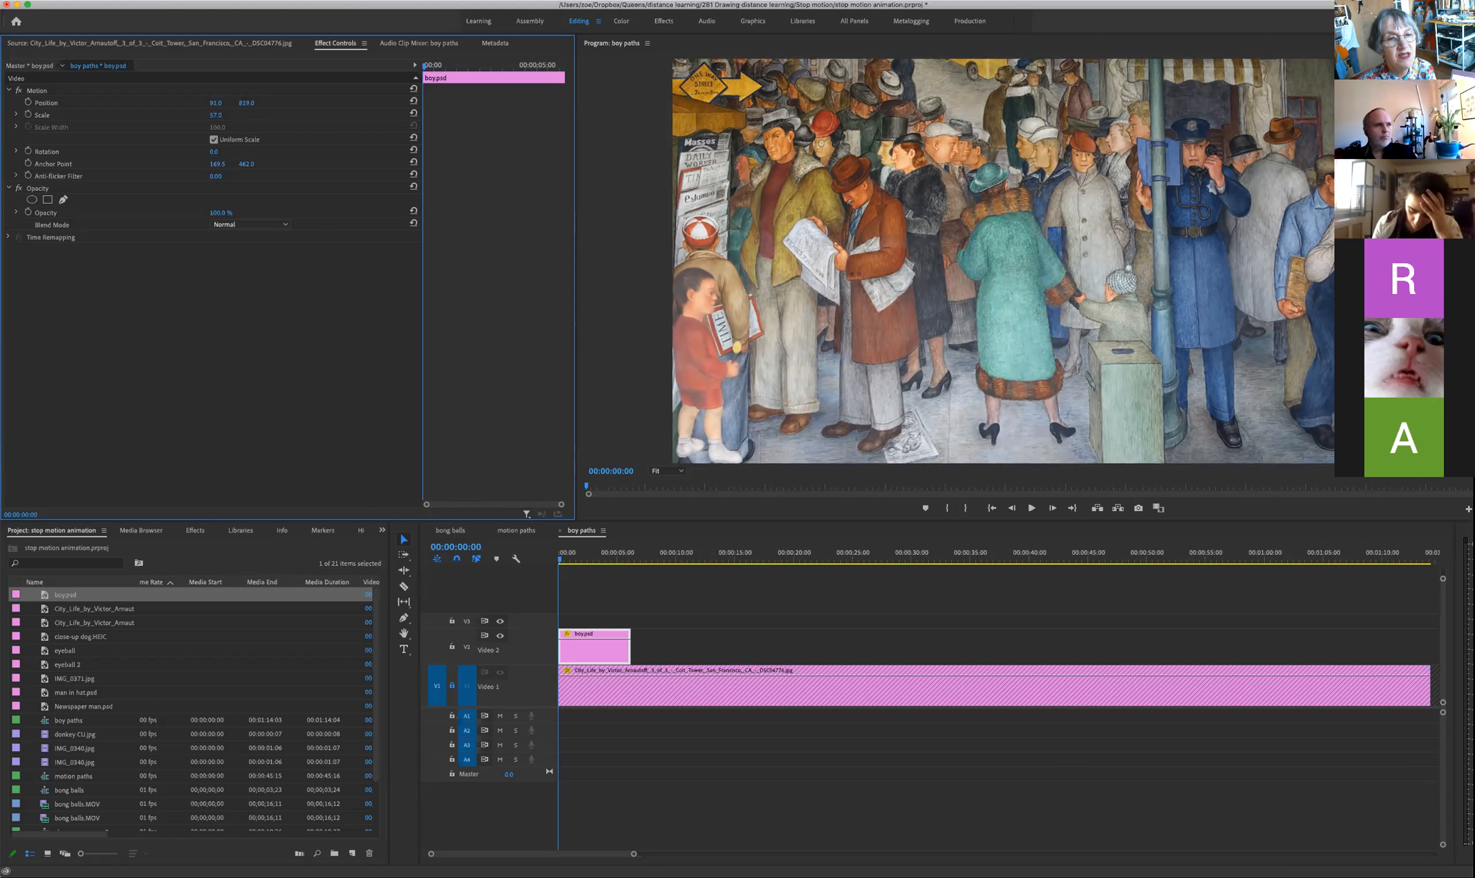
pyautogui.moveTo(247, 103); pyautogui.dragTo(255, 102)
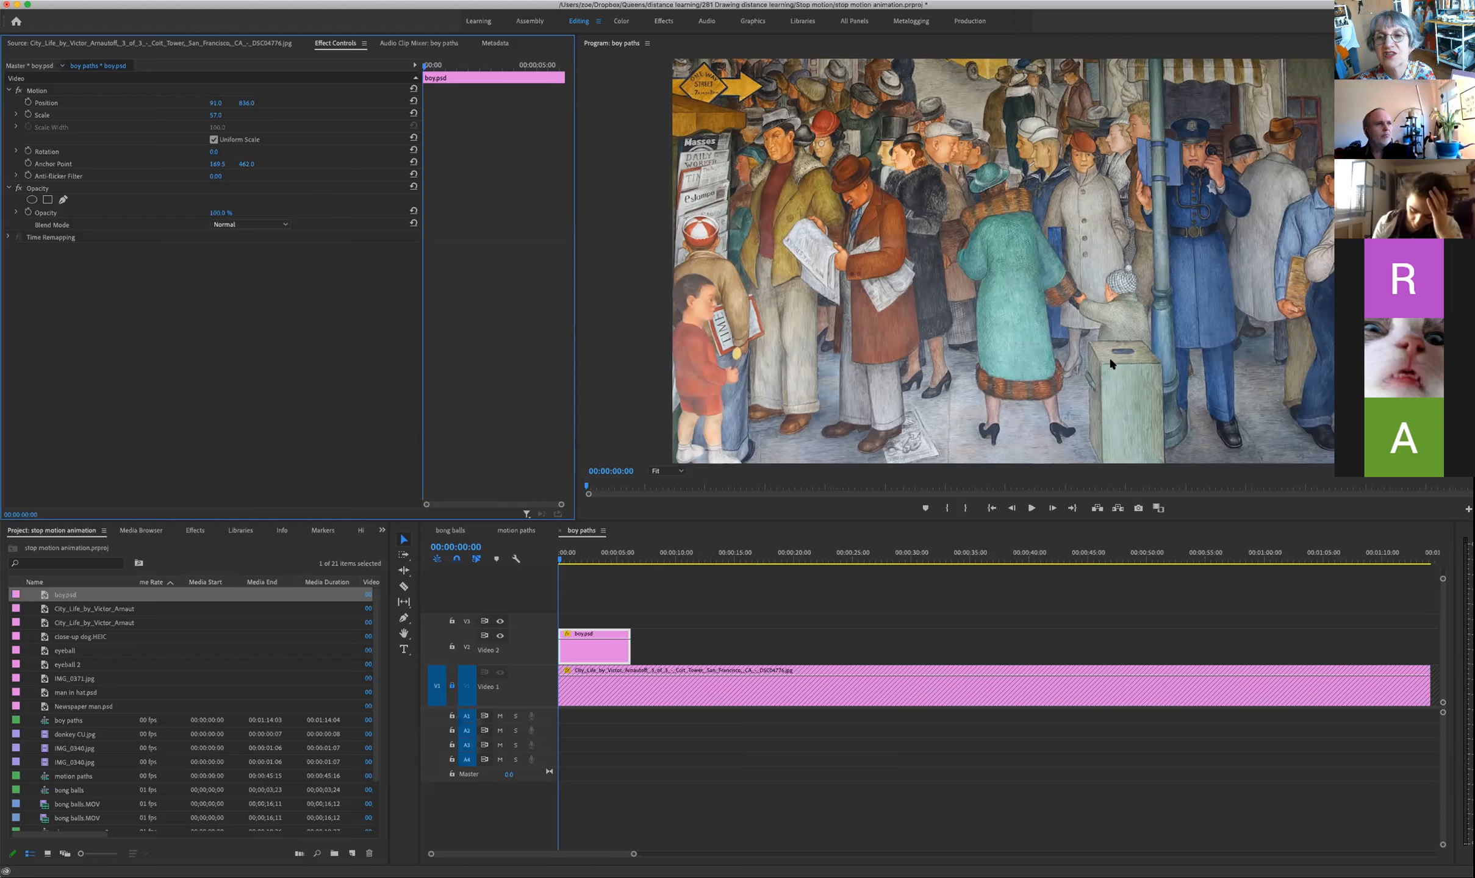
pyautogui.click(701, 370)
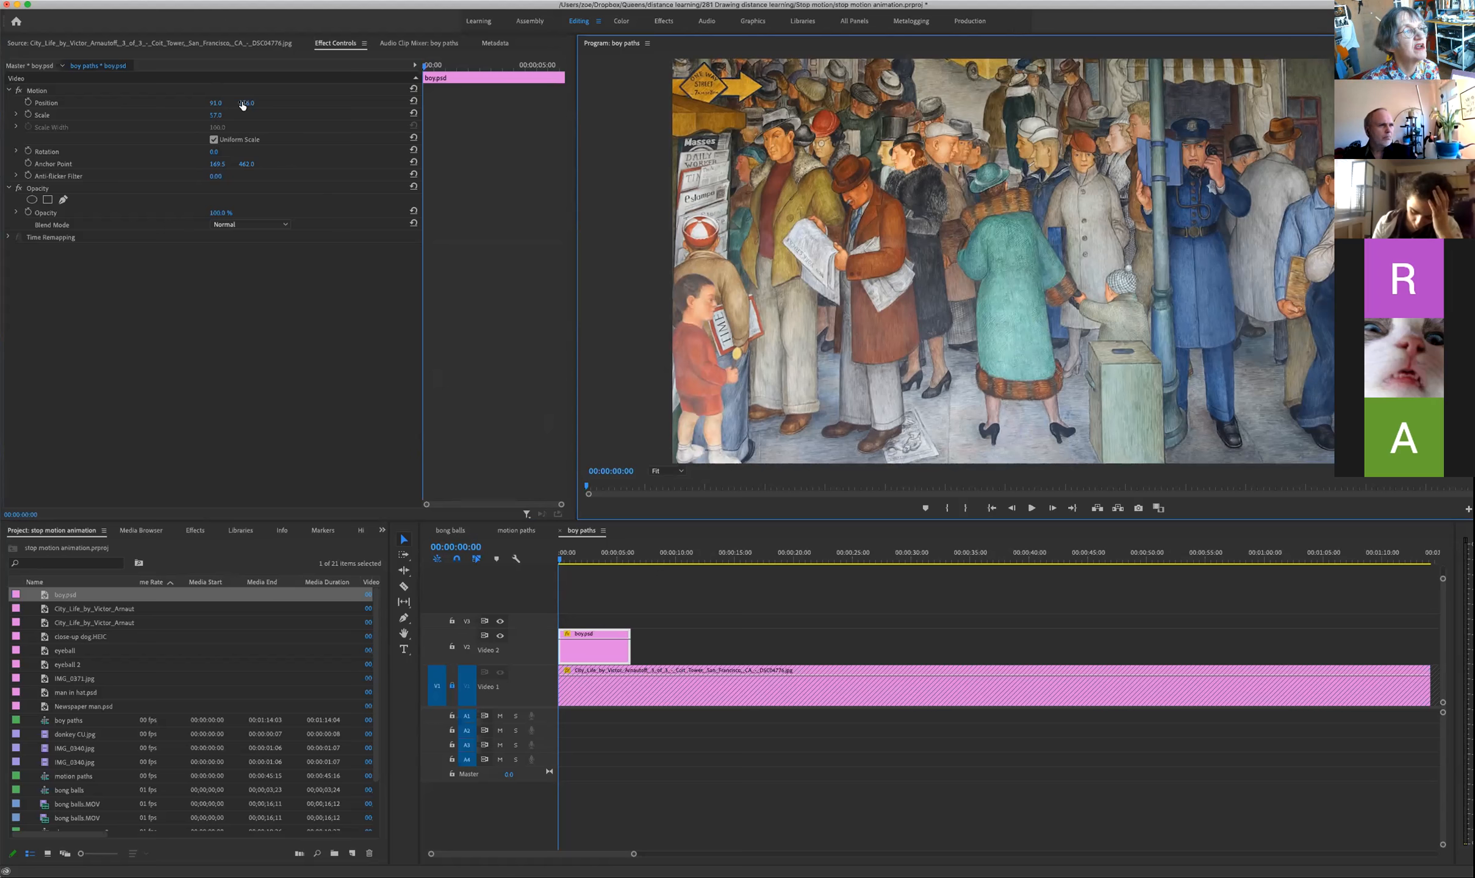
pyautogui.moveTo(242, 104); pyautogui.dragTo(293, 104)
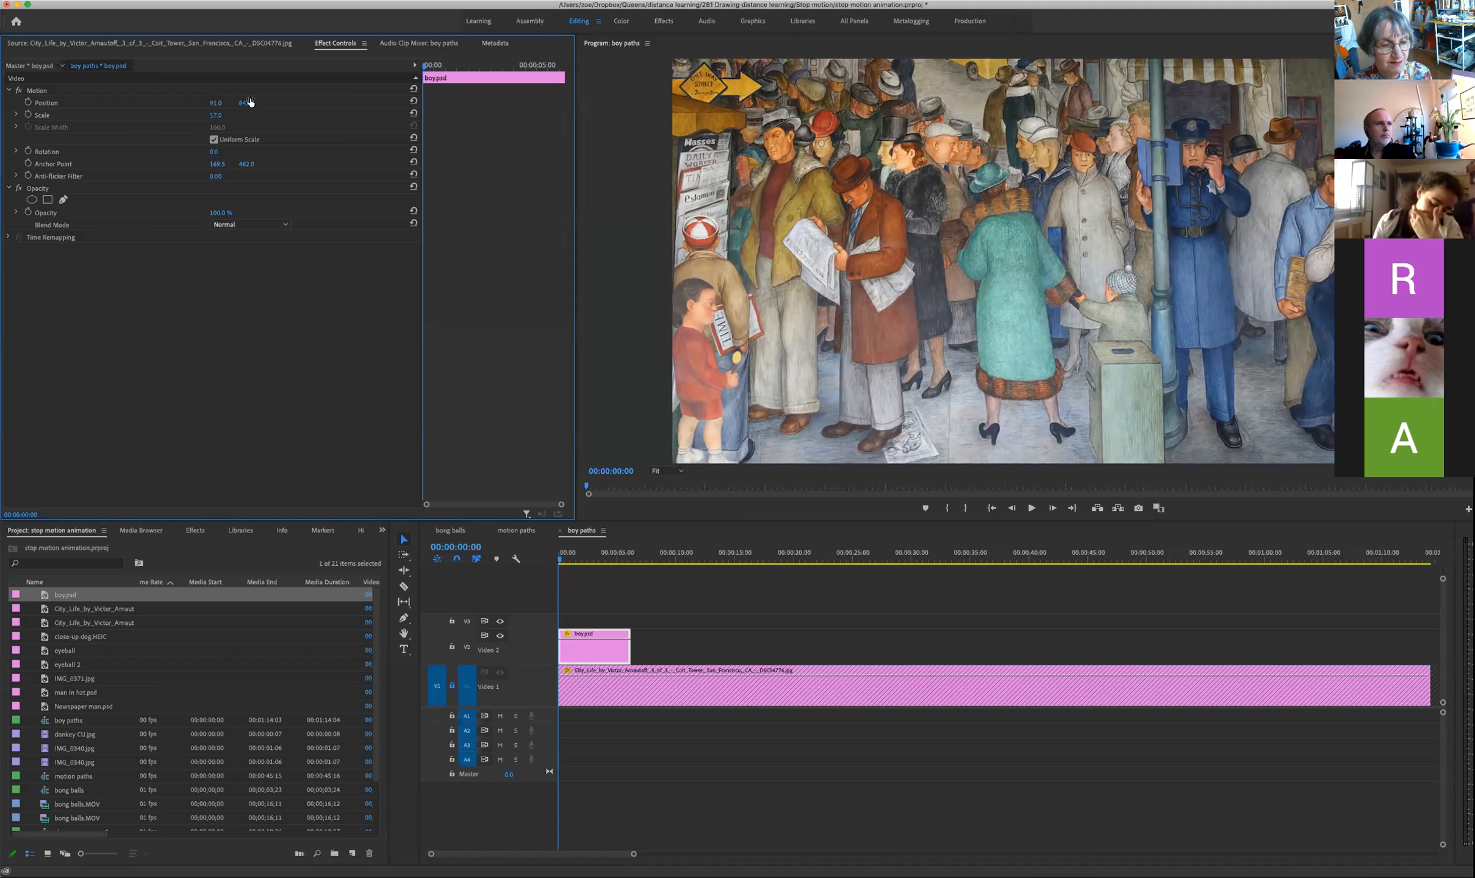
# Step: Unlock the Video 1 track and shorten the mural clip to about 10 seconds
pyautogui.click(452, 685)
pyautogui.hscroll(5, 608, 583)
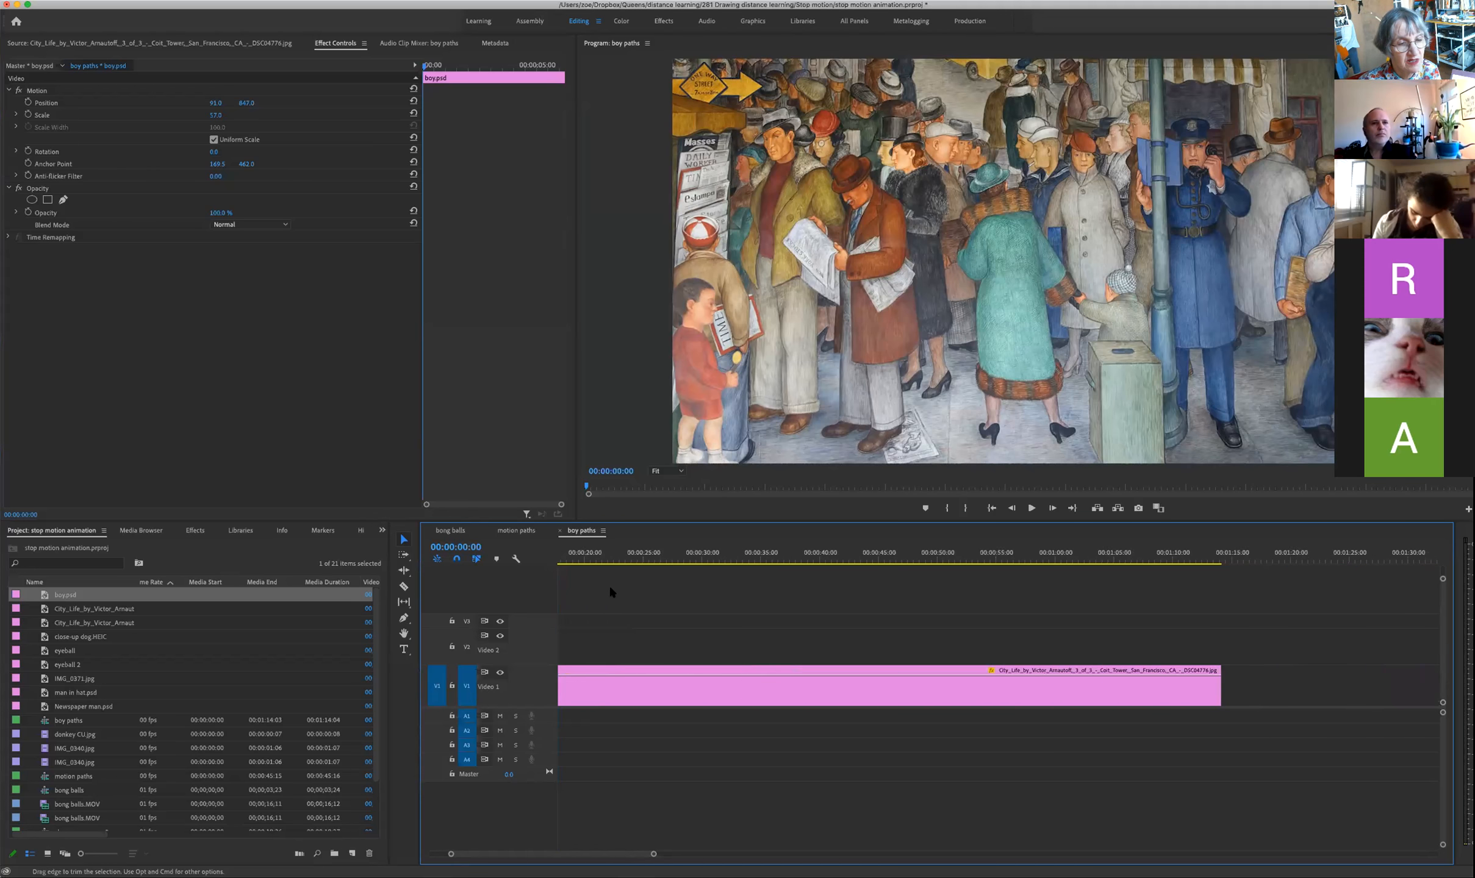
pyautogui.hscroll(-5, 610, 590)
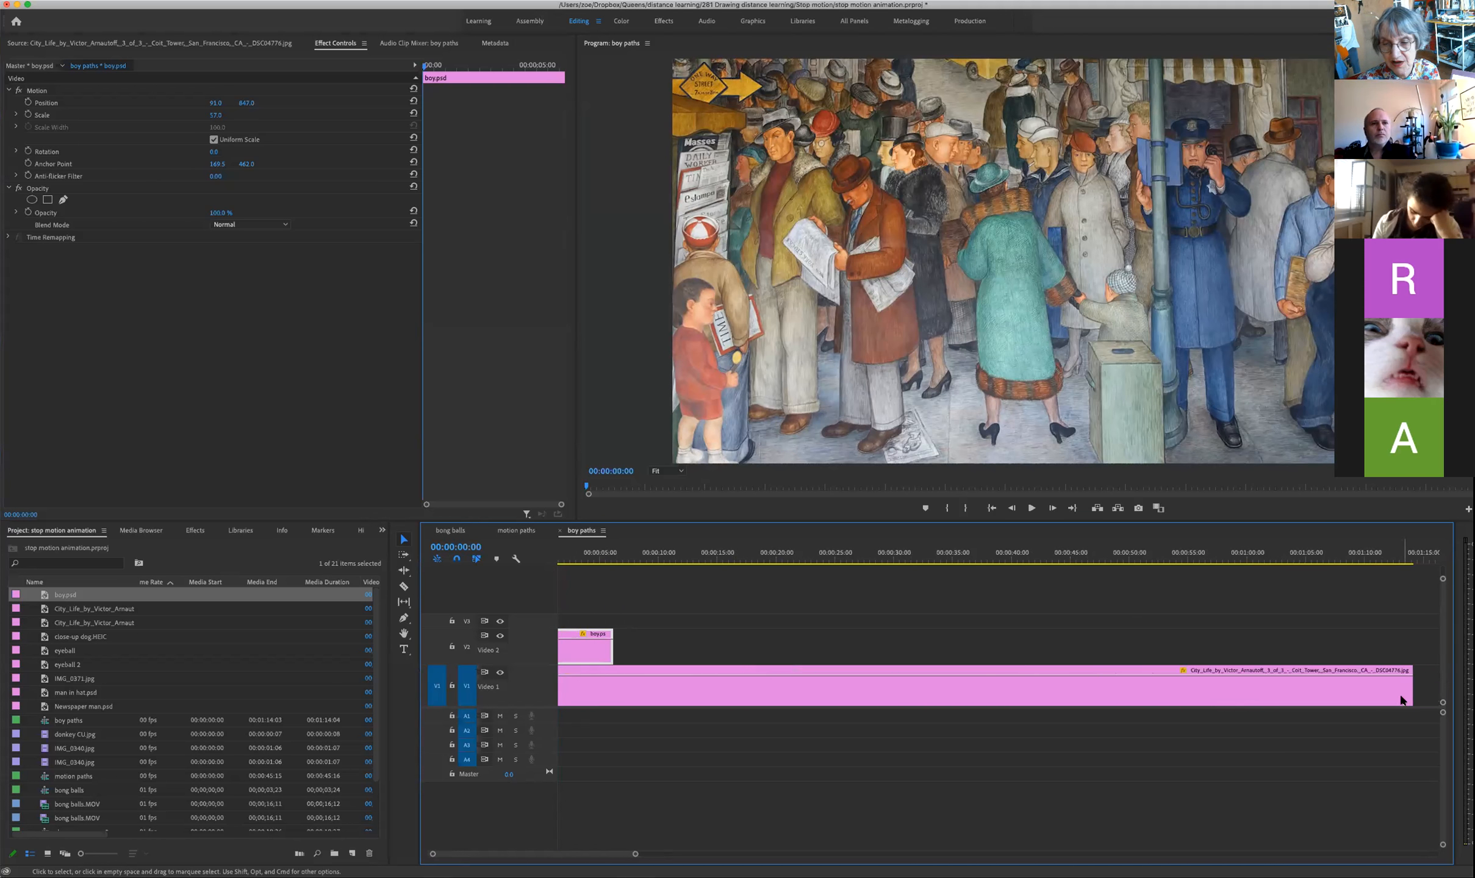
pyautogui.moveTo(1412, 701); pyautogui.dragTo(655, 701)
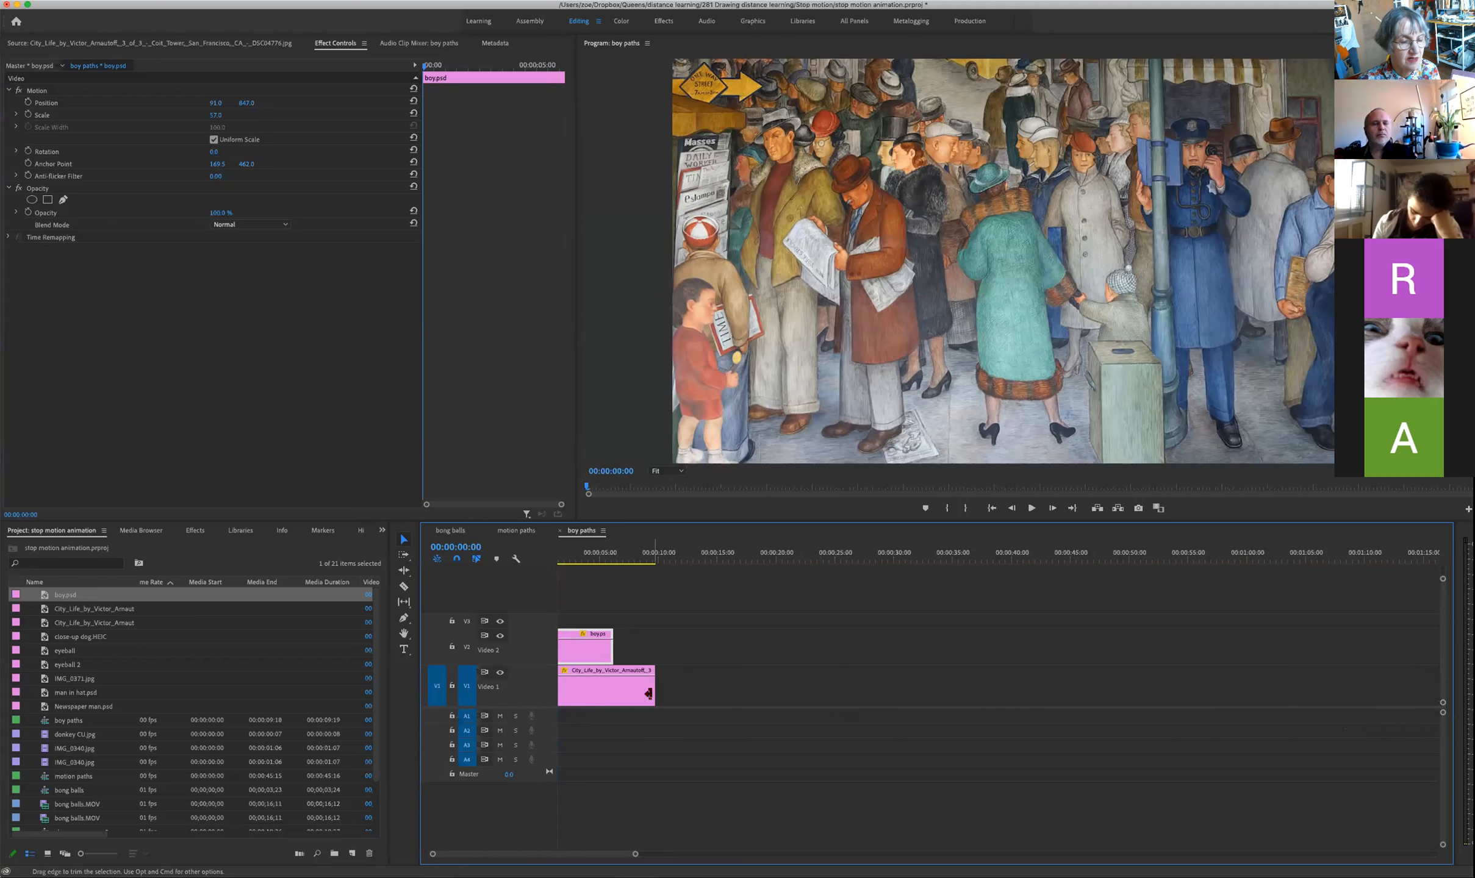
pyautogui.hscroll(-1, 671, 671)
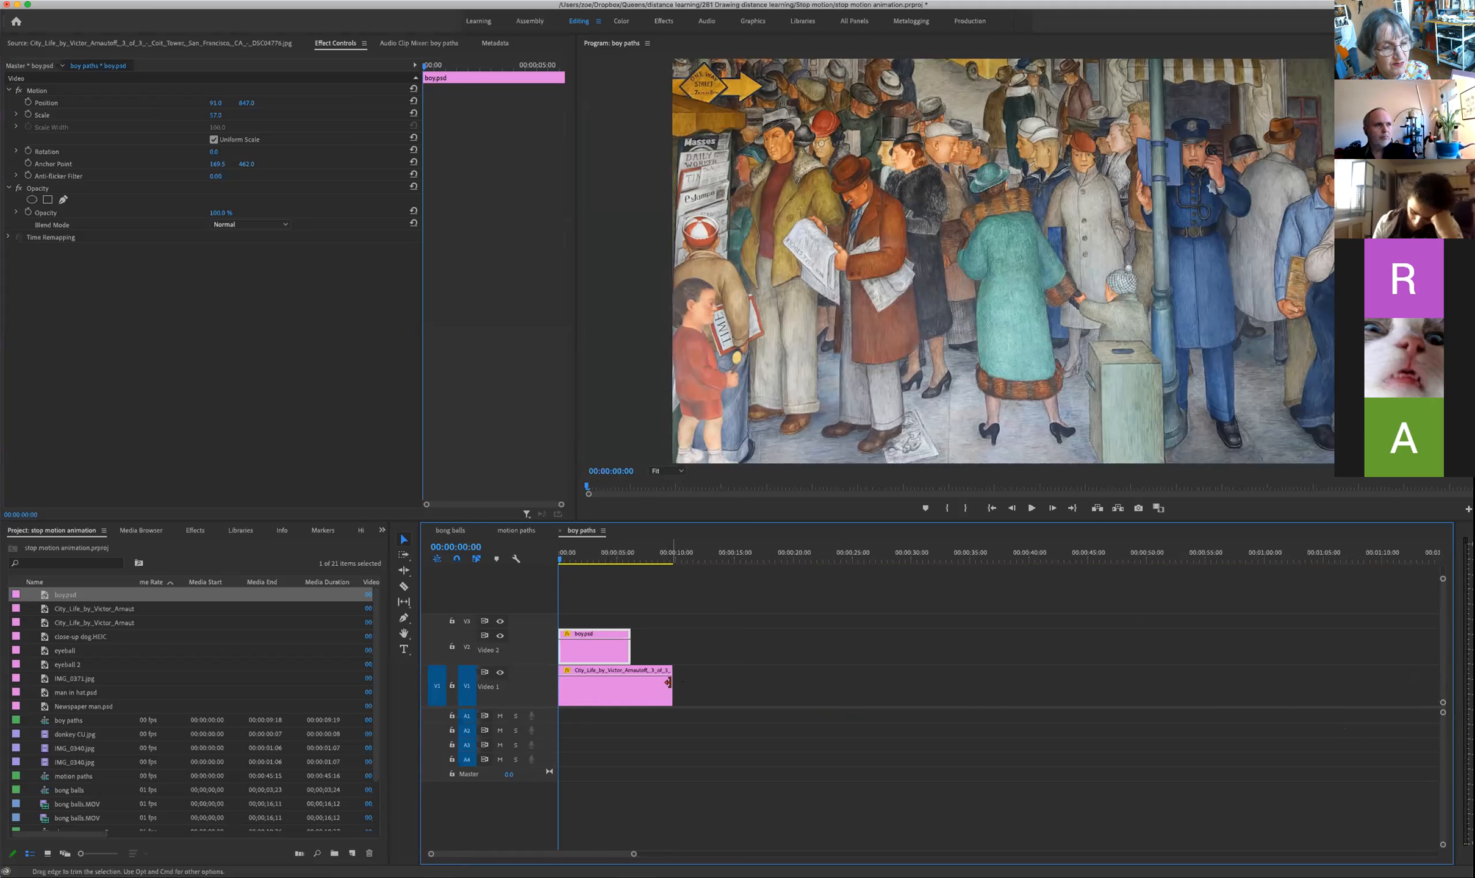
pyautogui.moveTo(668, 683); pyautogui.dragTo(675, 683)
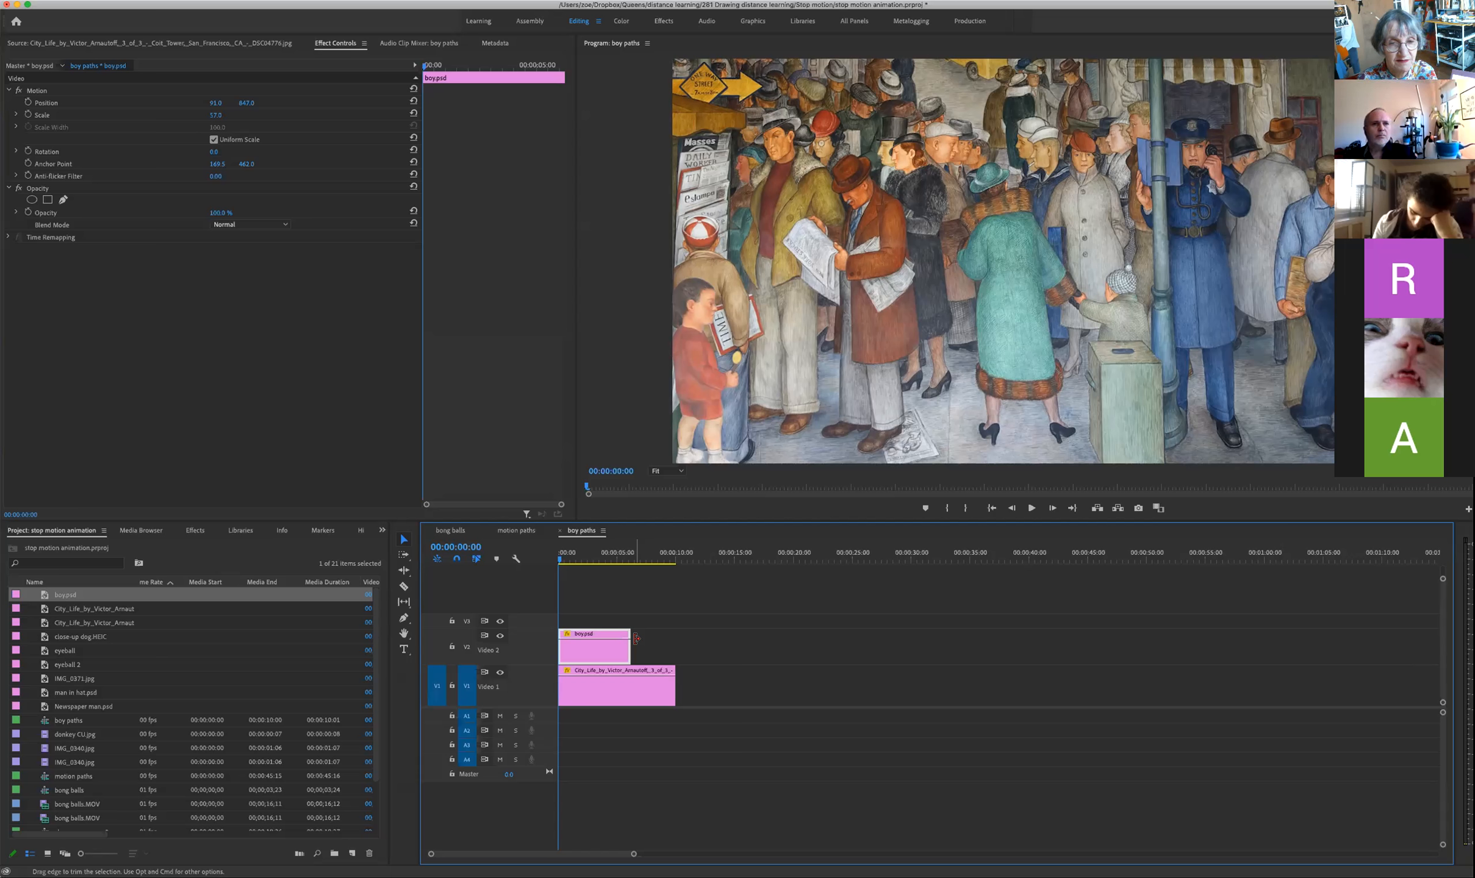
# Step: Extend the boy clip to the mural clip's end and lengthen both clips to 11 seconds
pyautogui.moveTo(631, 640); pyautogui.dragTo(675, 643)
pyautogui.press('space')
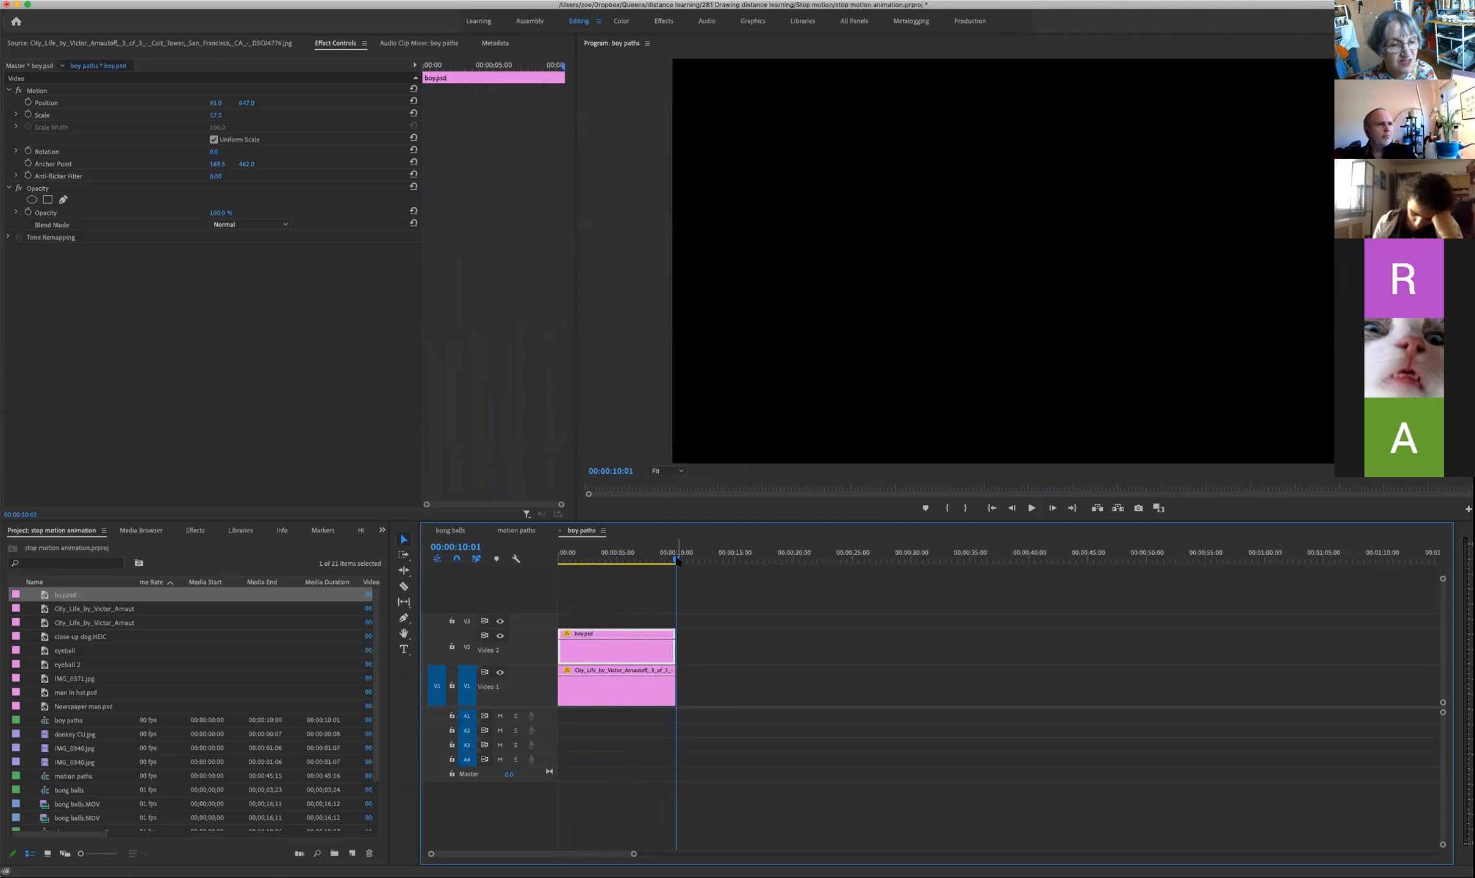
pyautogui.moveTo(676, 560); pyautogui.dragTo(527, 553)
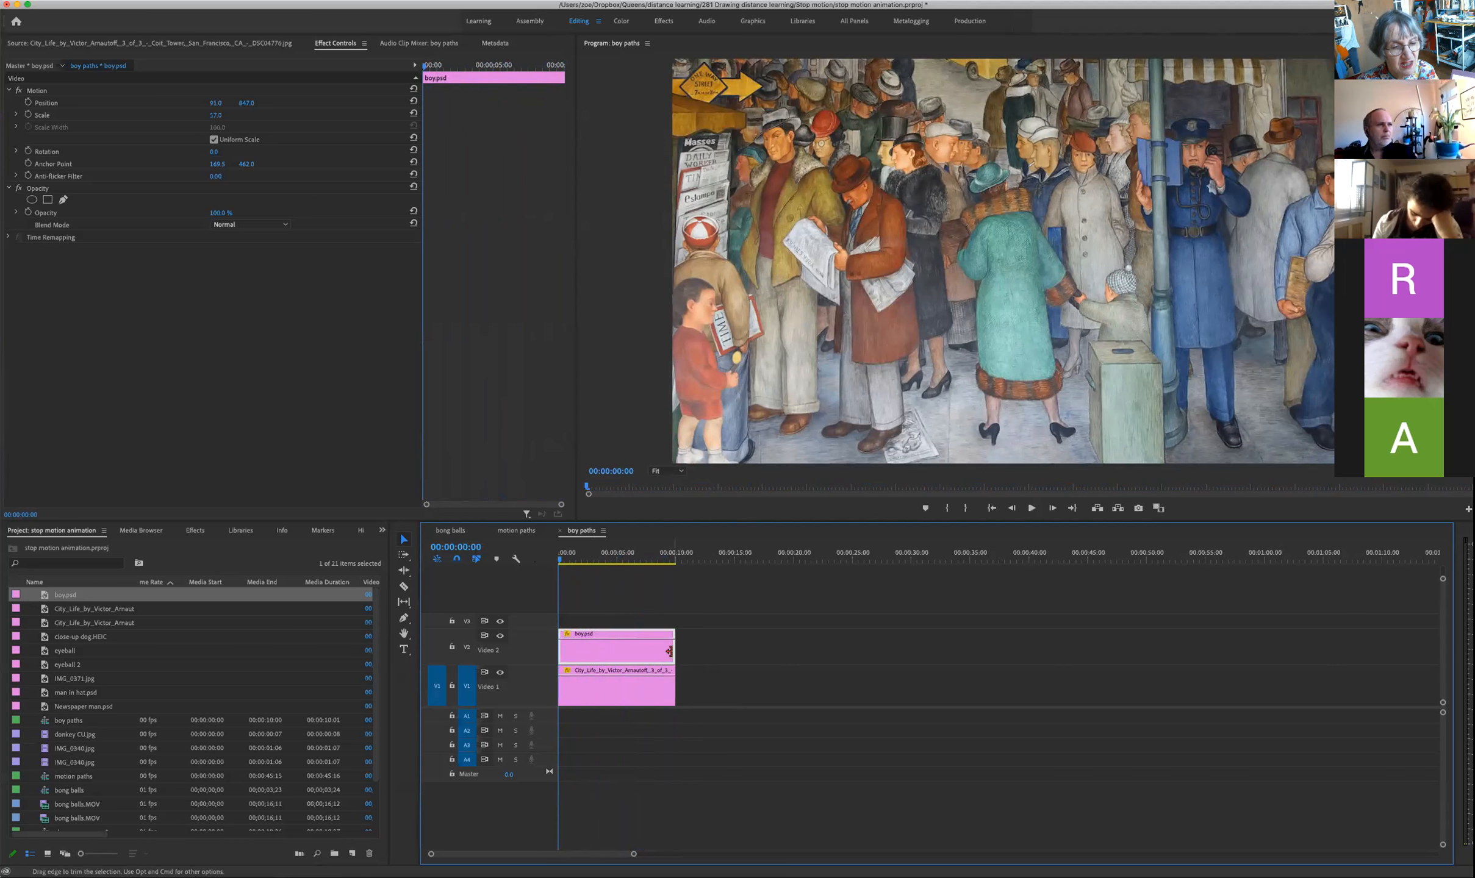
pyautogui.moveTo(671, 652); pyautogui.dragTo(686, 682)
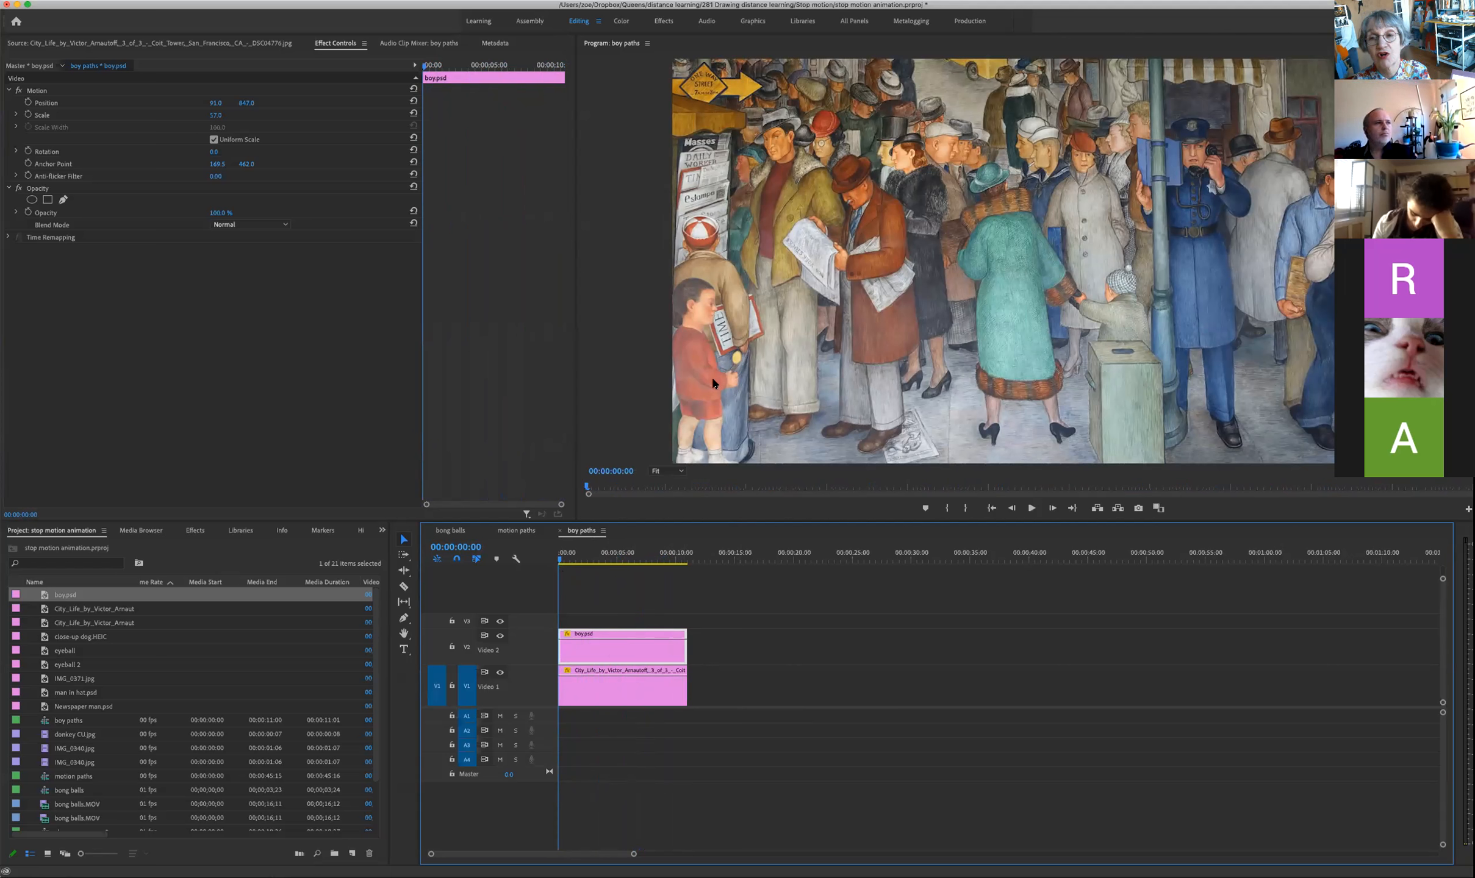
# Step: Turn on Position keyframing for the boy clip at the sequence's start and move the playhead to its last frame, 00:00:11:00
pyautogui.click(804, 629)
pyautogui.click(597, 656)
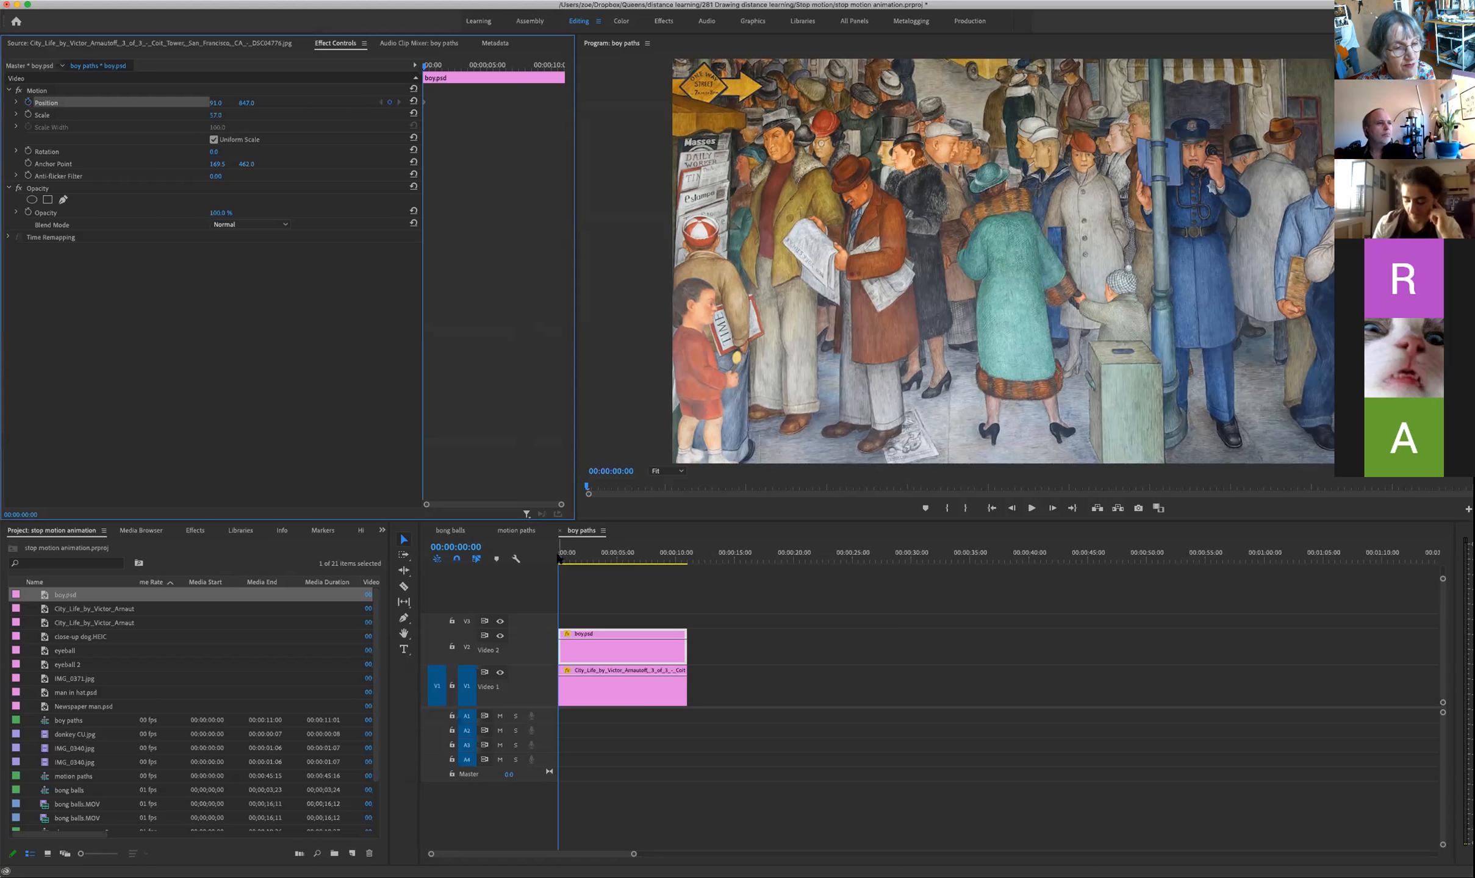
pyautogui.moveTo(559, 559); pyautogui.dragTo(687, 569)
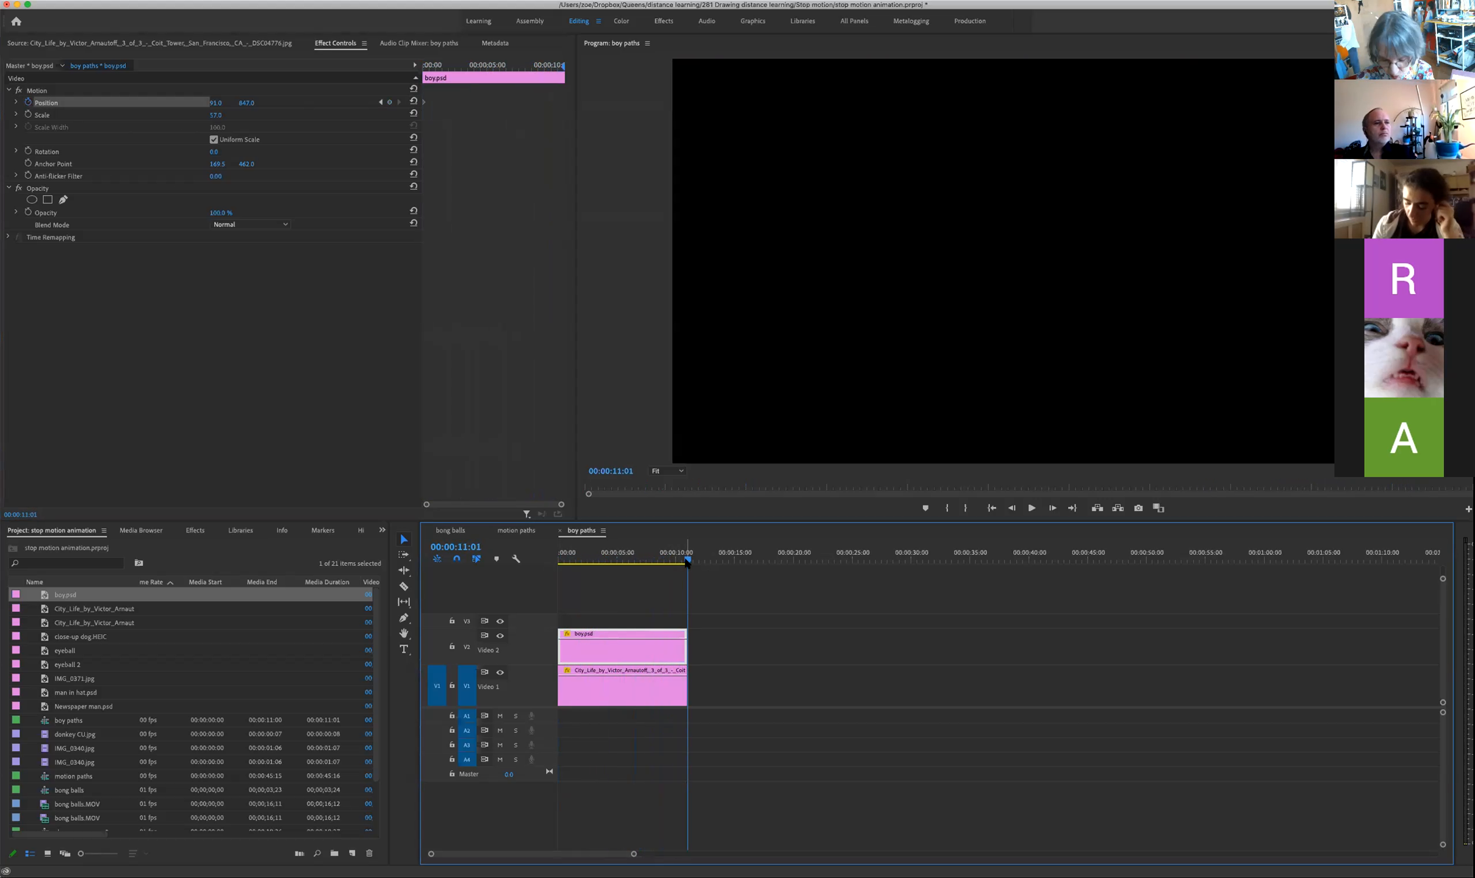
pyautogui.click(688, 562)
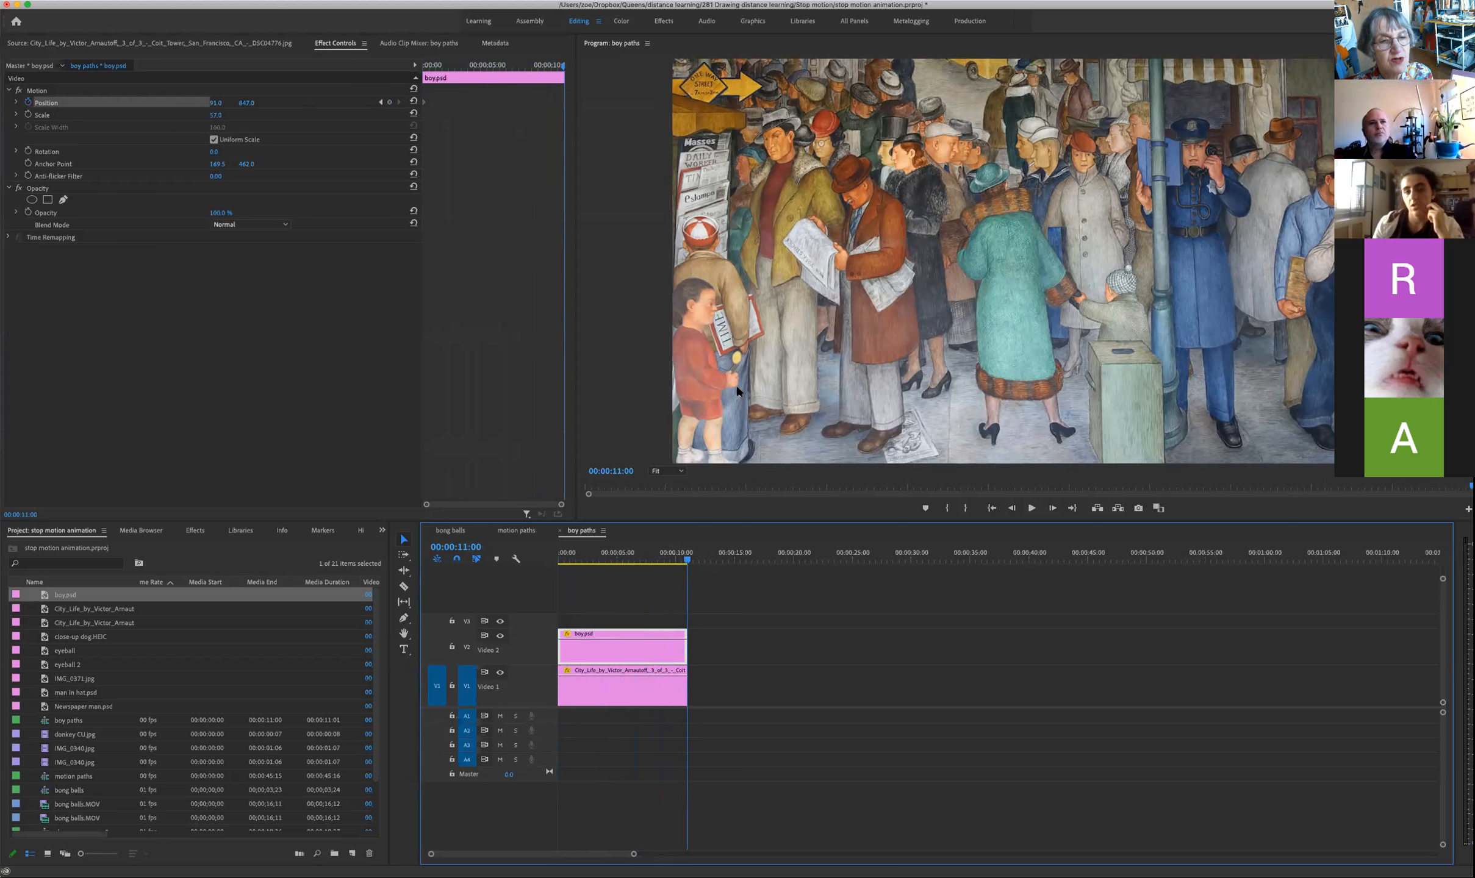
# Step: Move the boy across to the mural's right side at the last frame, to a Position of about 1702, 824
pyautogui.click(703, 368)
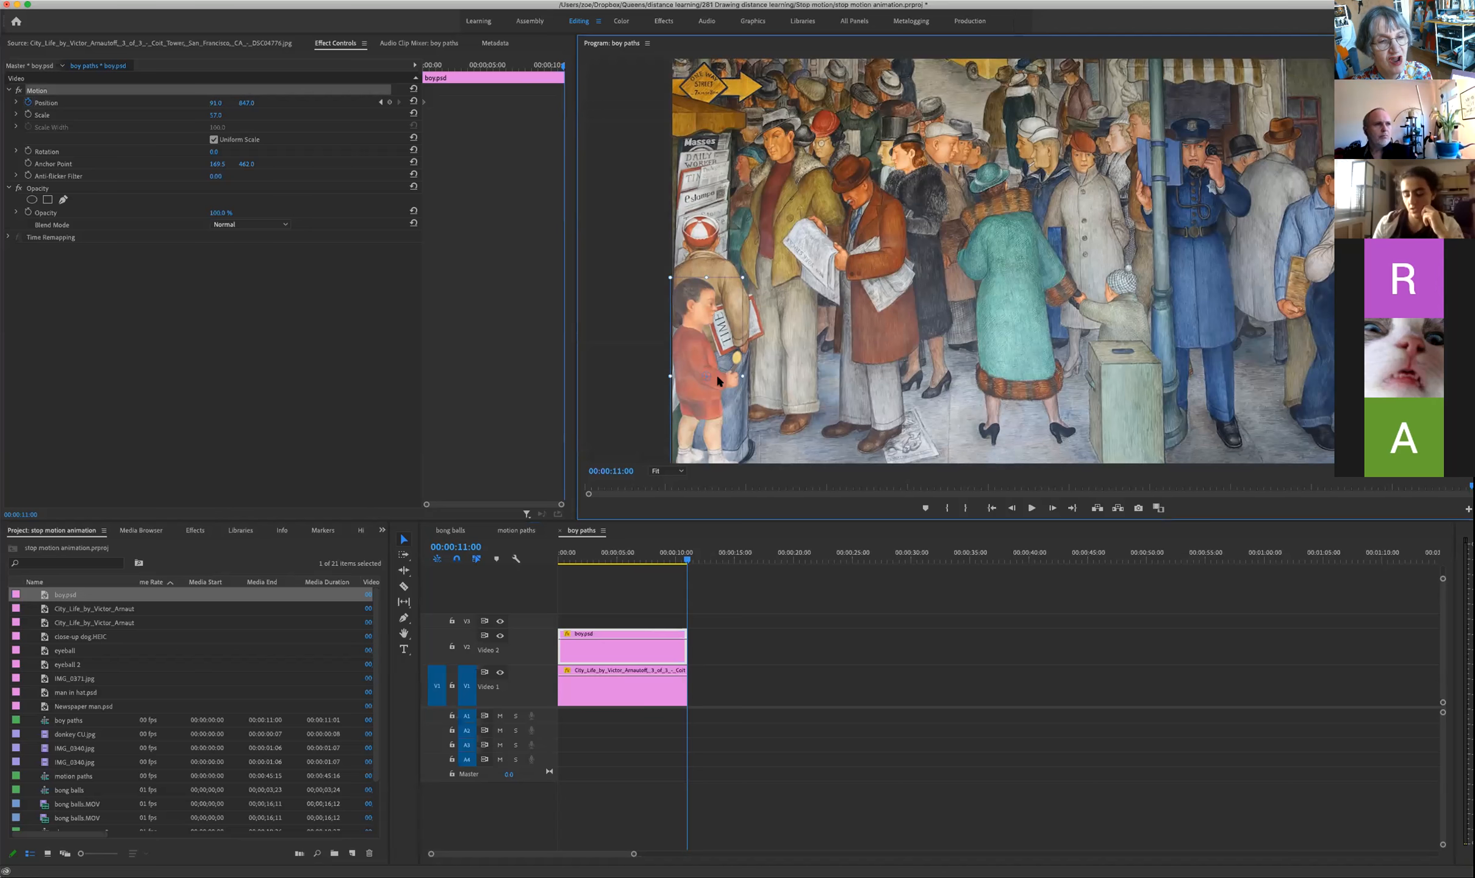
pyautogui.moveTo(717, 377); pyautogui.dragTo(1307, 365)
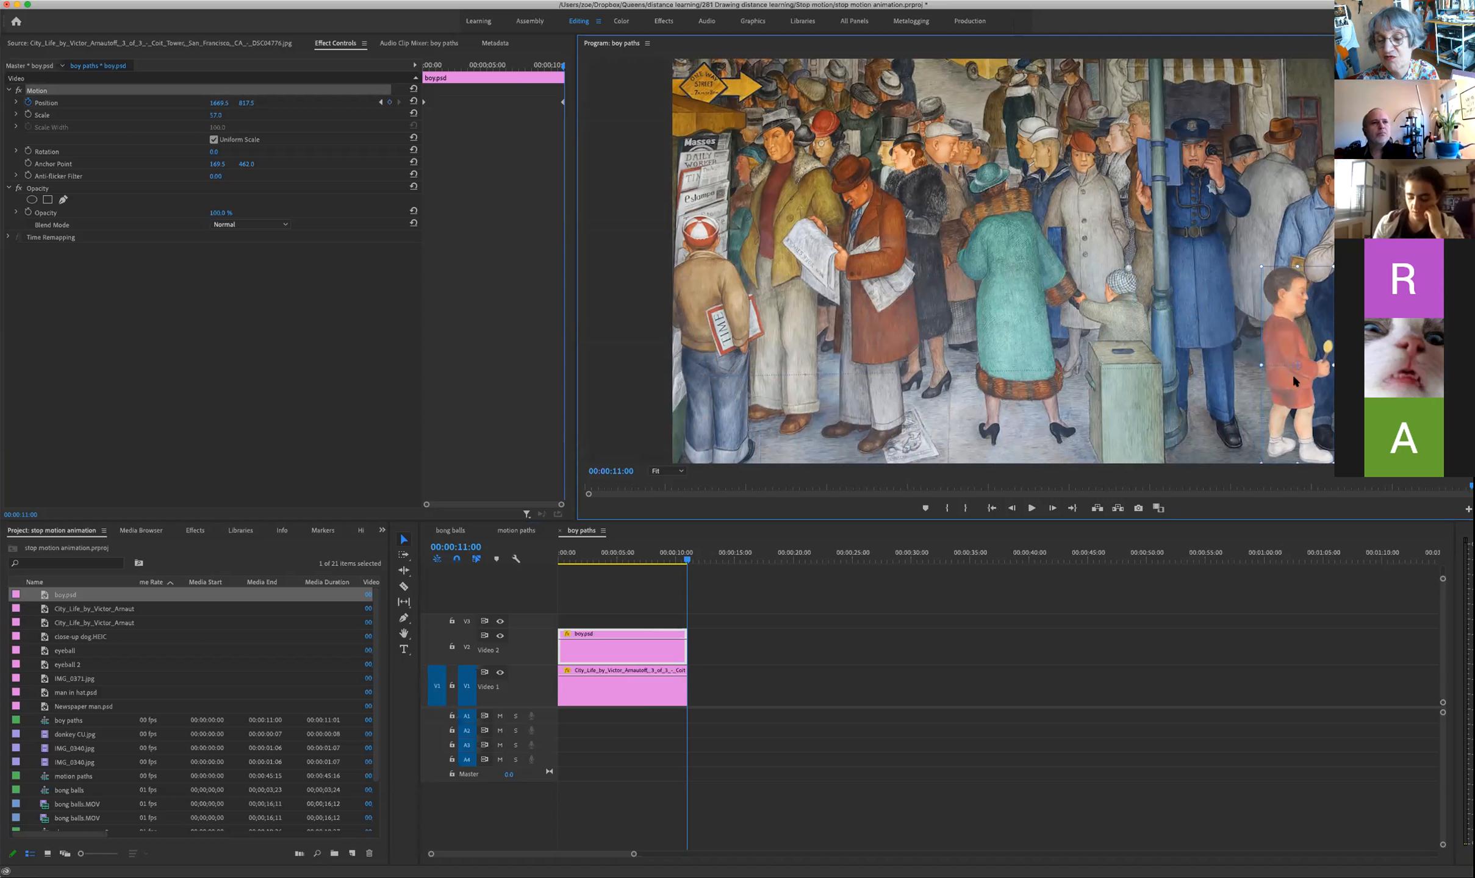
pyautogui.moveTo(1292, 378); pyautogui.dragTo(1306, 380)
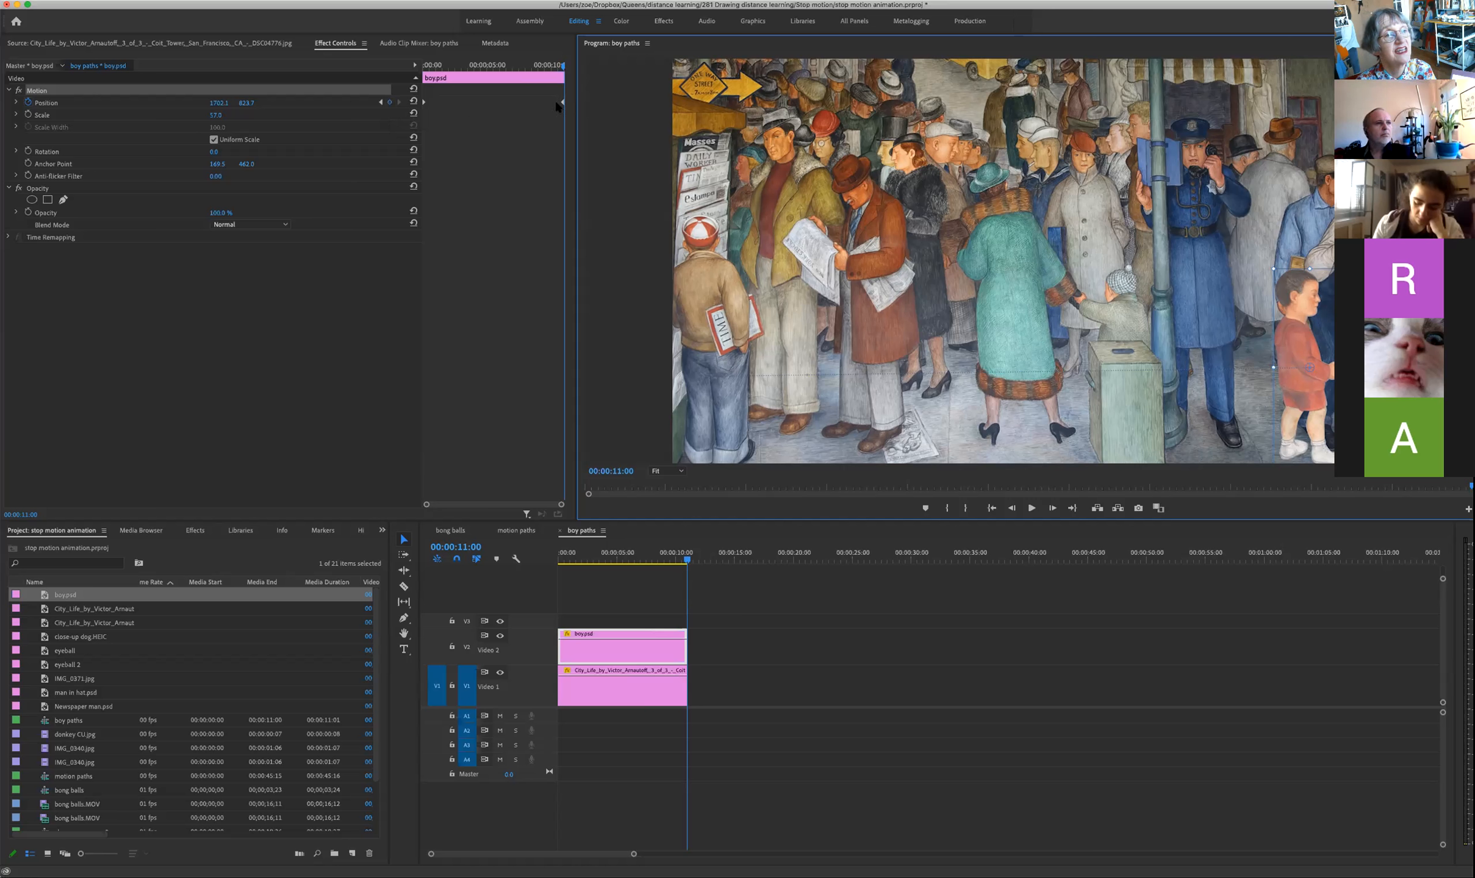
# Step: Try to re-record the boy's Position keyframe at the end of the clip, and step back two frames
pyautogui.click(390, 104)
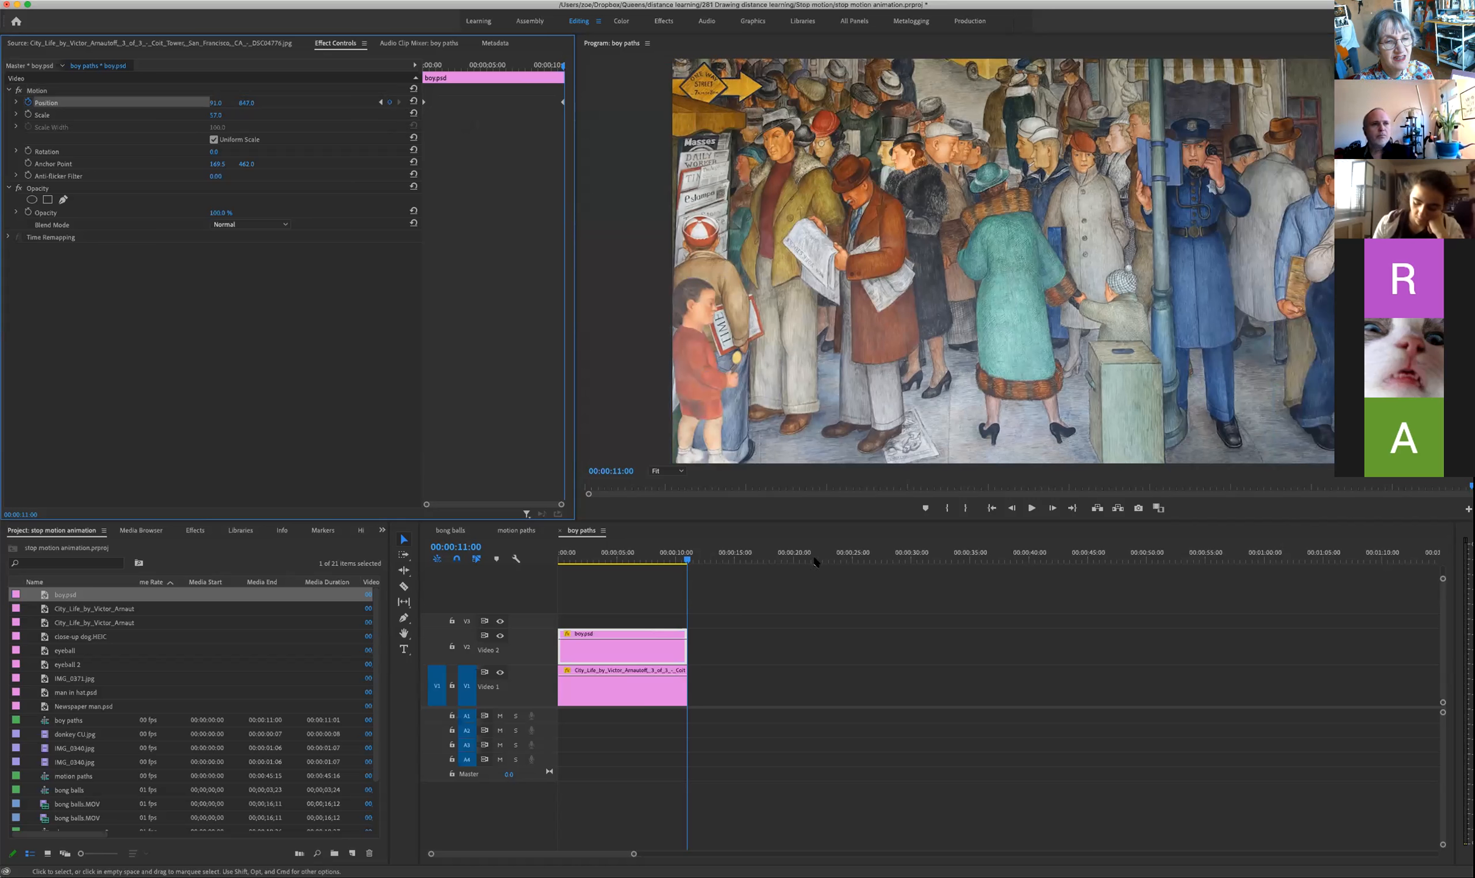
pyautogui.press('Left')
pyautogui.press('Left')
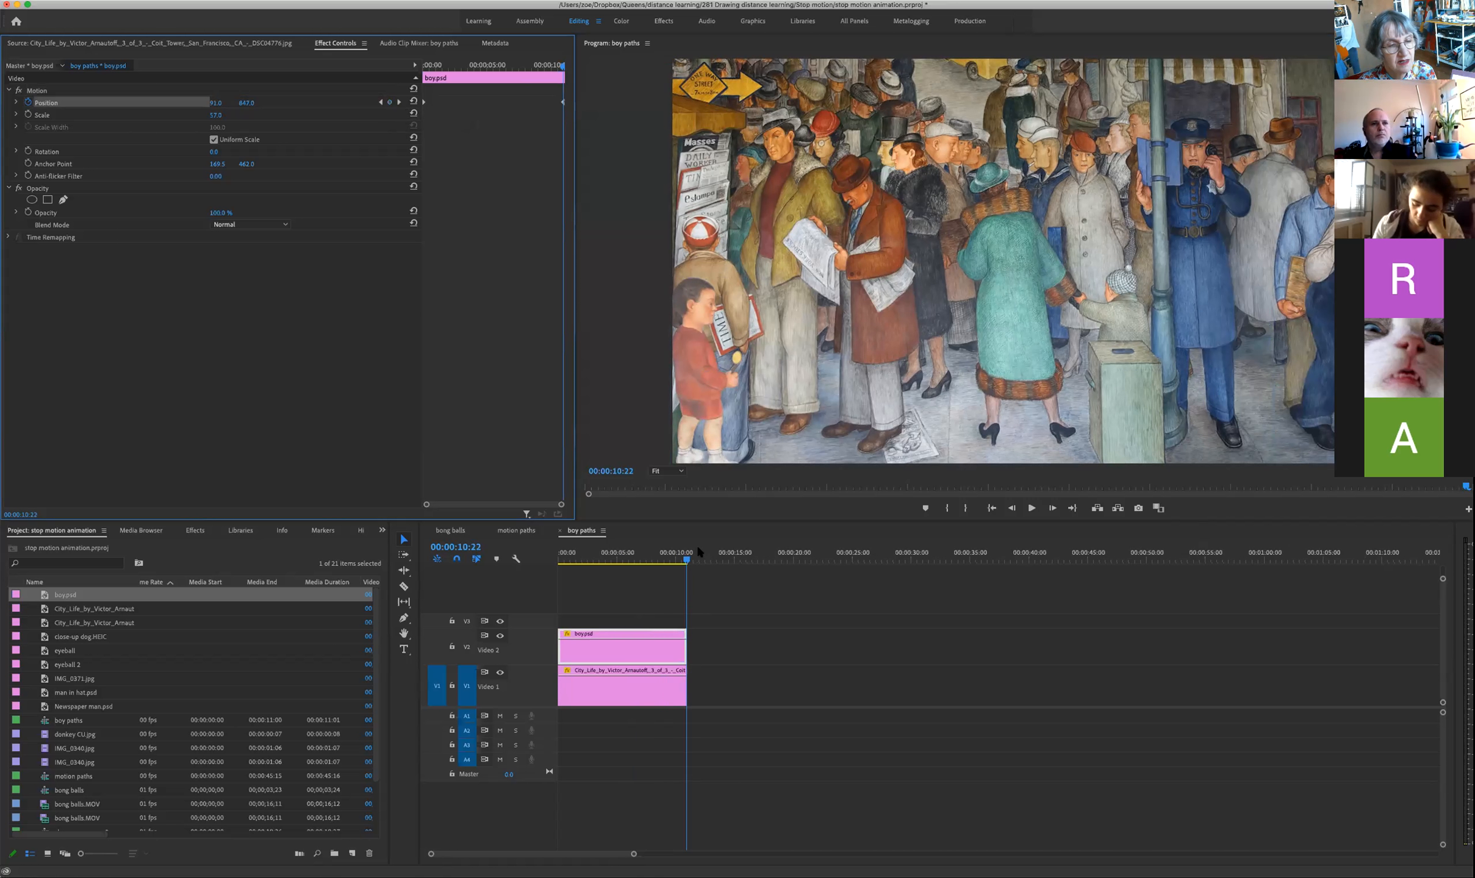
# Step: Play the sequence from its start to check the boy's movement
pyautogui.moveTo(619, 560); pyautogui.dragTo(548, 555)
pyautogui.press('space')
pyautogui.press('space')
pyautogui.moveTo(570, 558); pyautogui.dragTo(561, 562)
pyautogui.press('space')
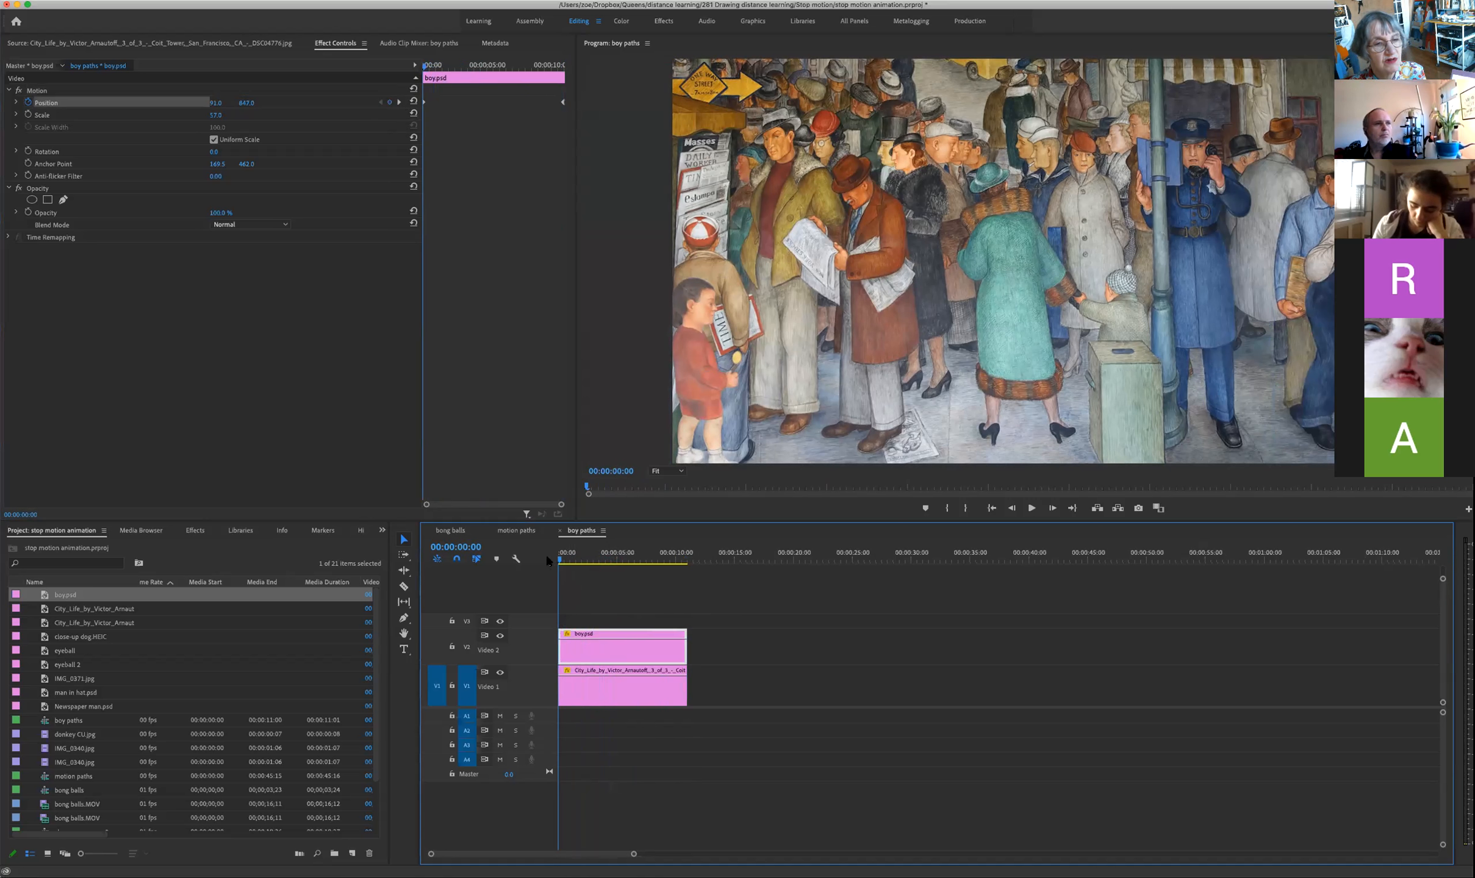
pyautogui.press('space')
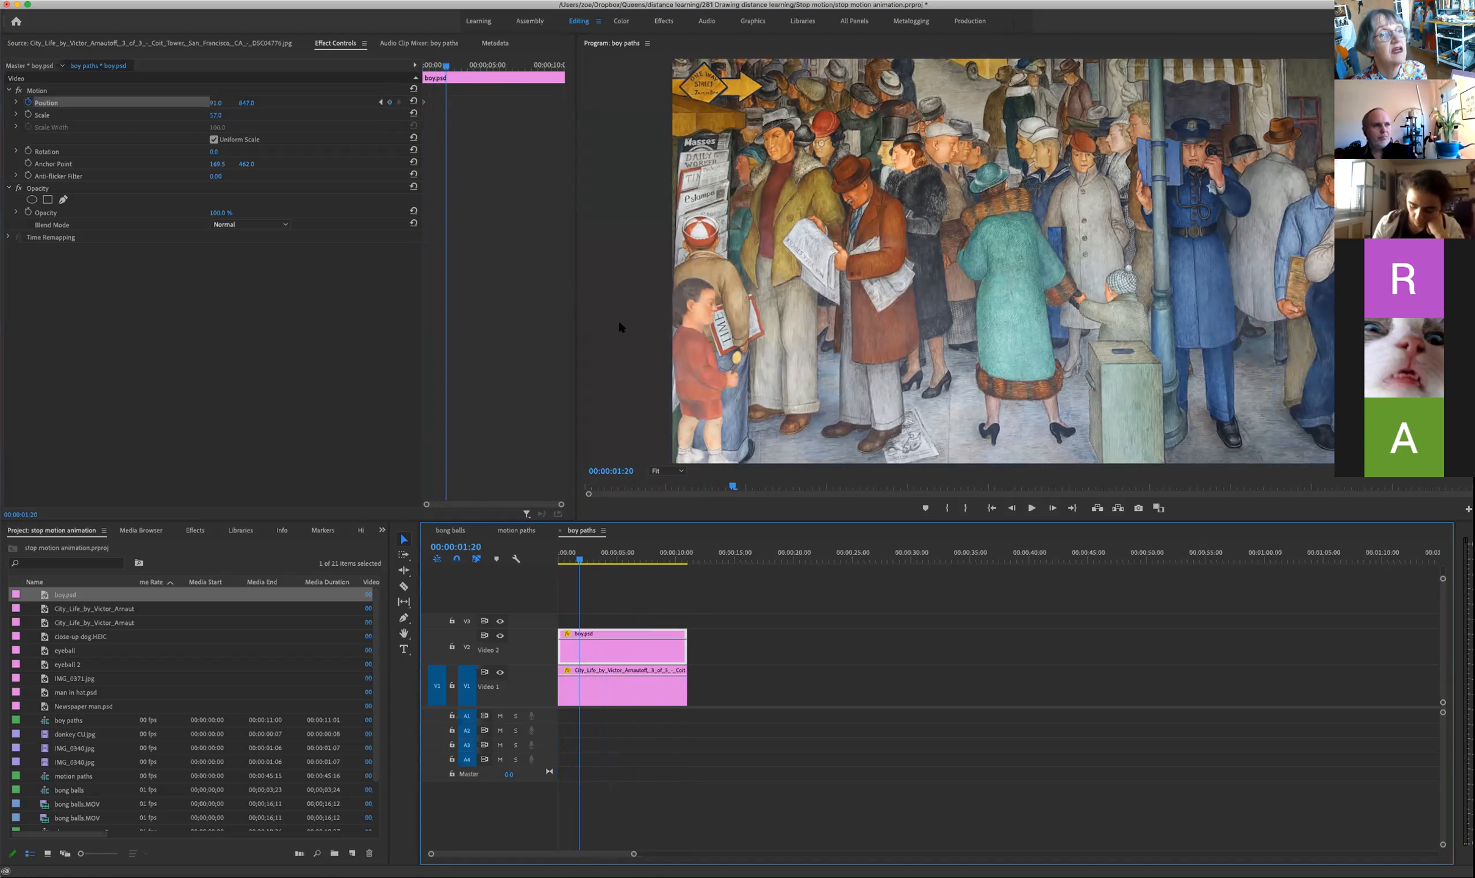
# Step: Undo the end keyframe change and replay the boy's walk across the mural from the sequence's start to its end
pyautogui.press('space')
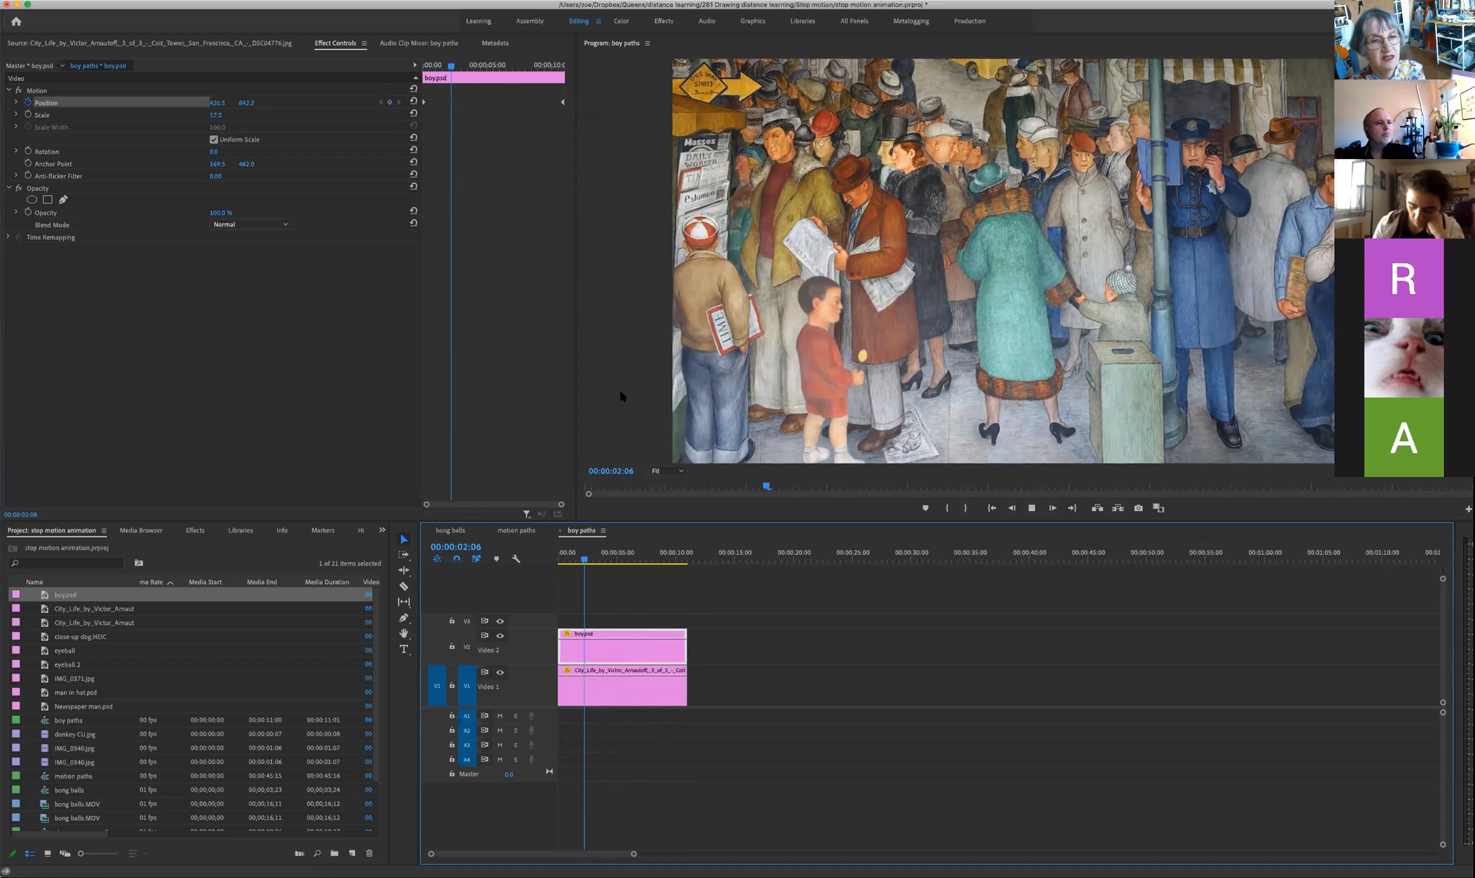
pyautogui.press('space')
pyautogui.moveTo(587, 562); pyautogui.dragTo(537, 563)
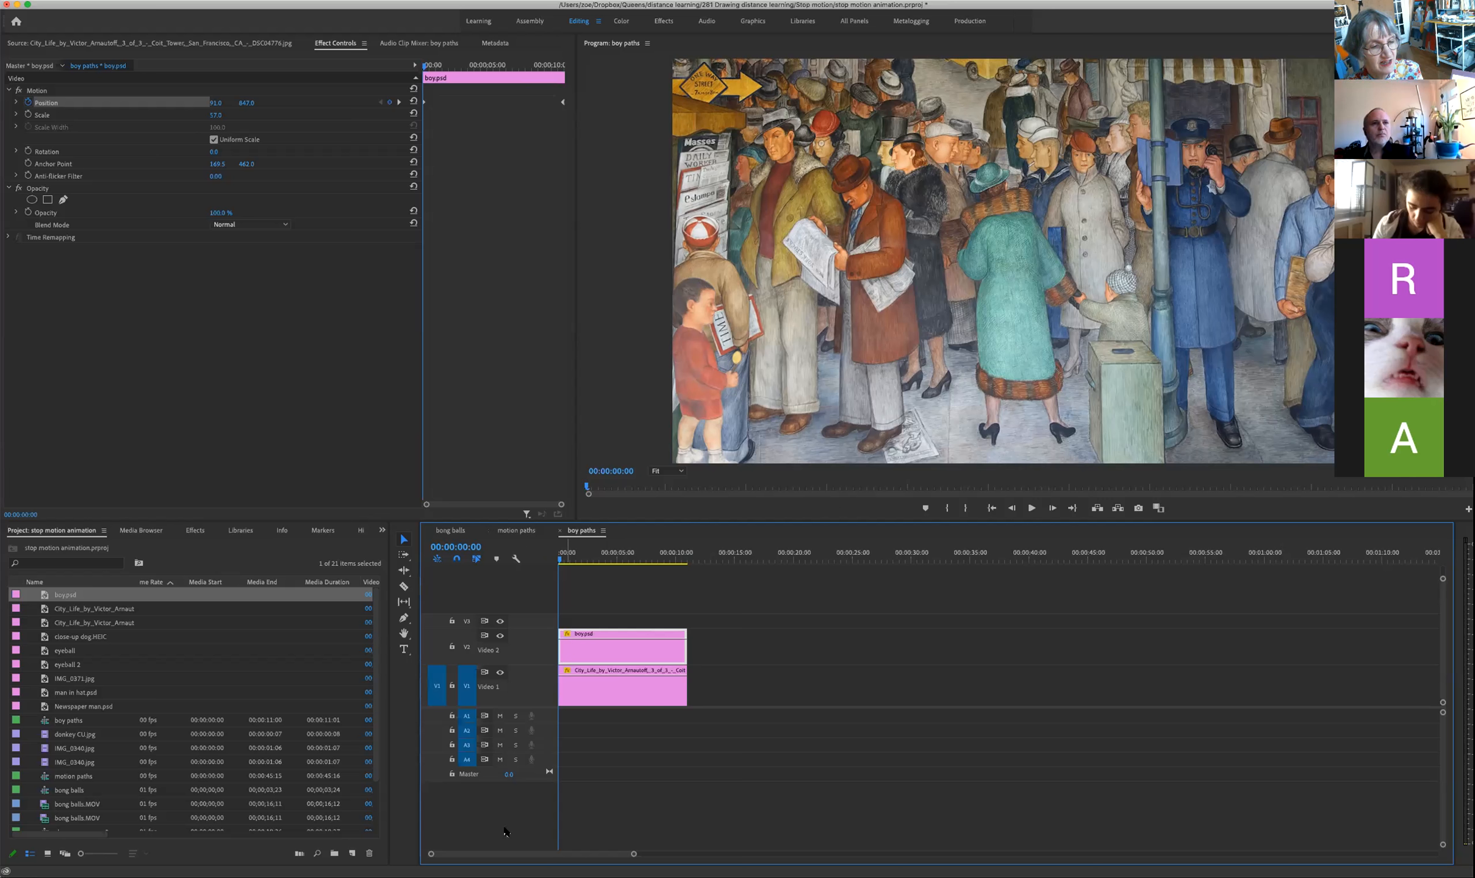
pyautogui.press('space')
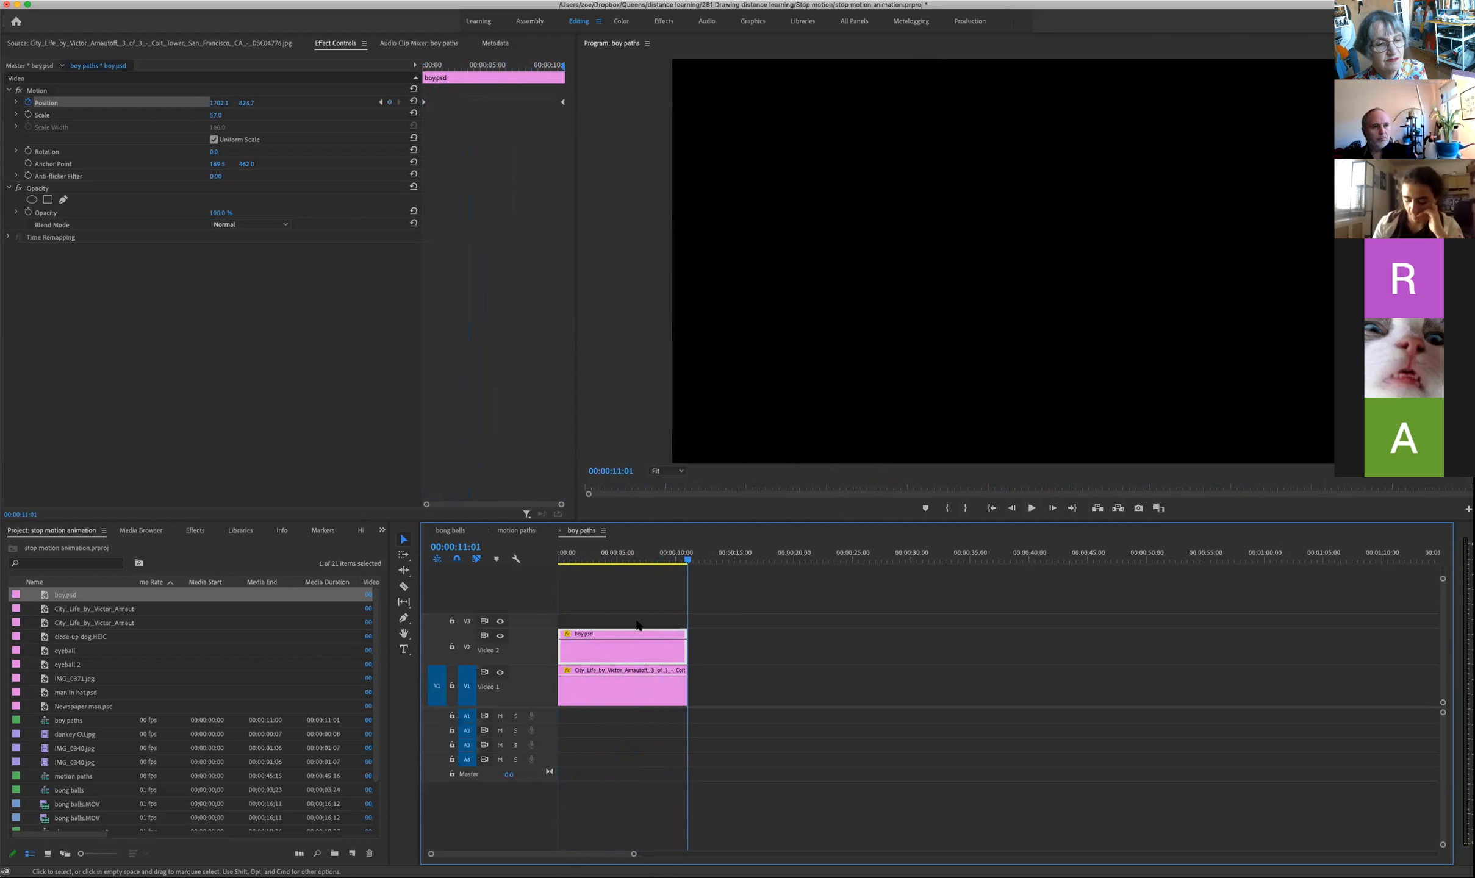
# Step: Play the boy's walk across the mural from the sequence's start and check him partway through
pyautogui.moveTo(687, 559); pyautogui.dragTo(535, 563)
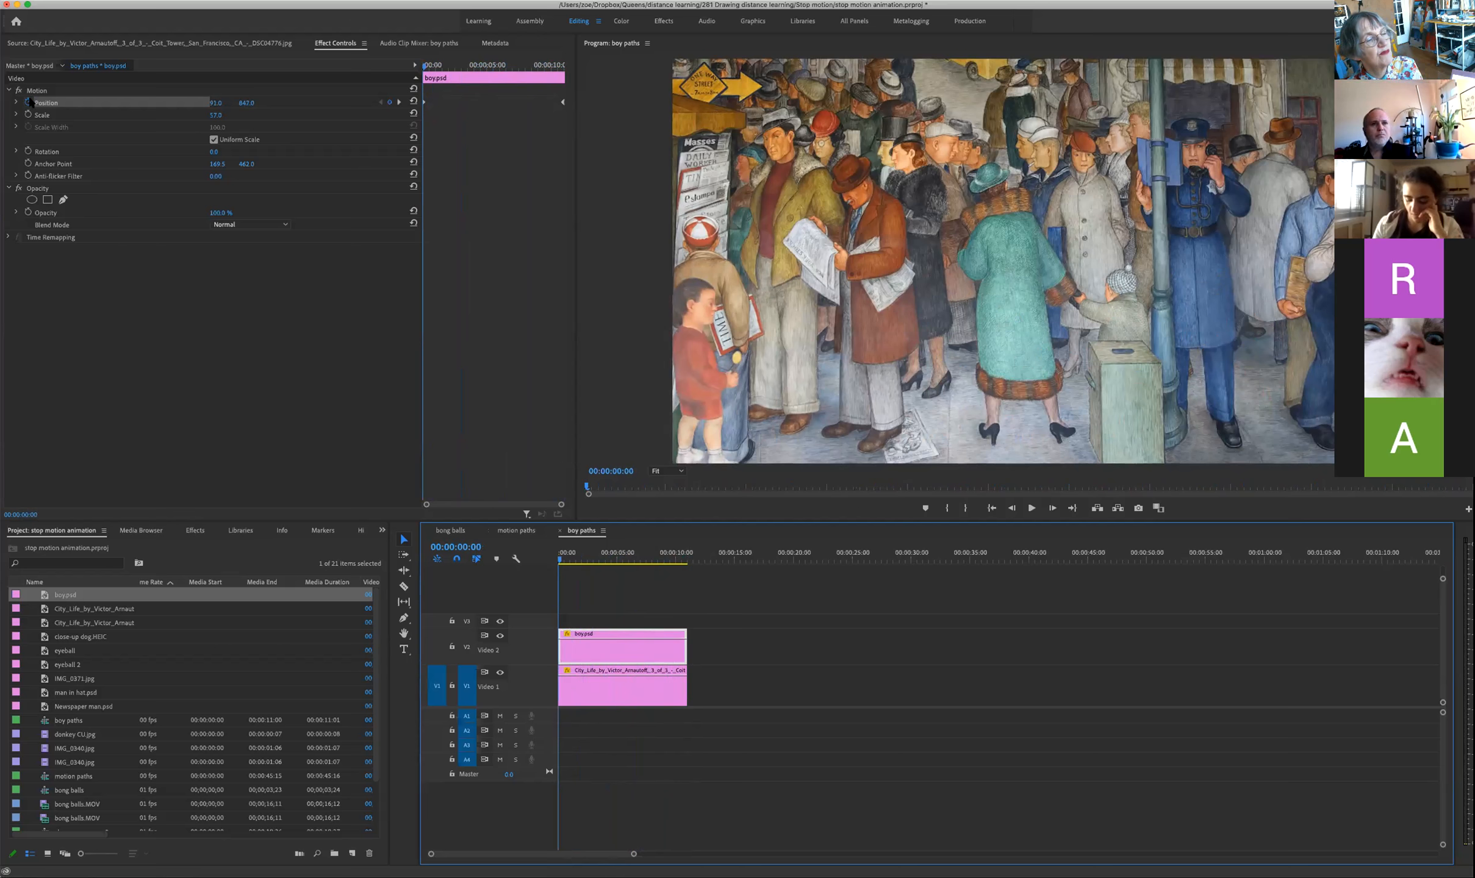
pyautogui.press('space')
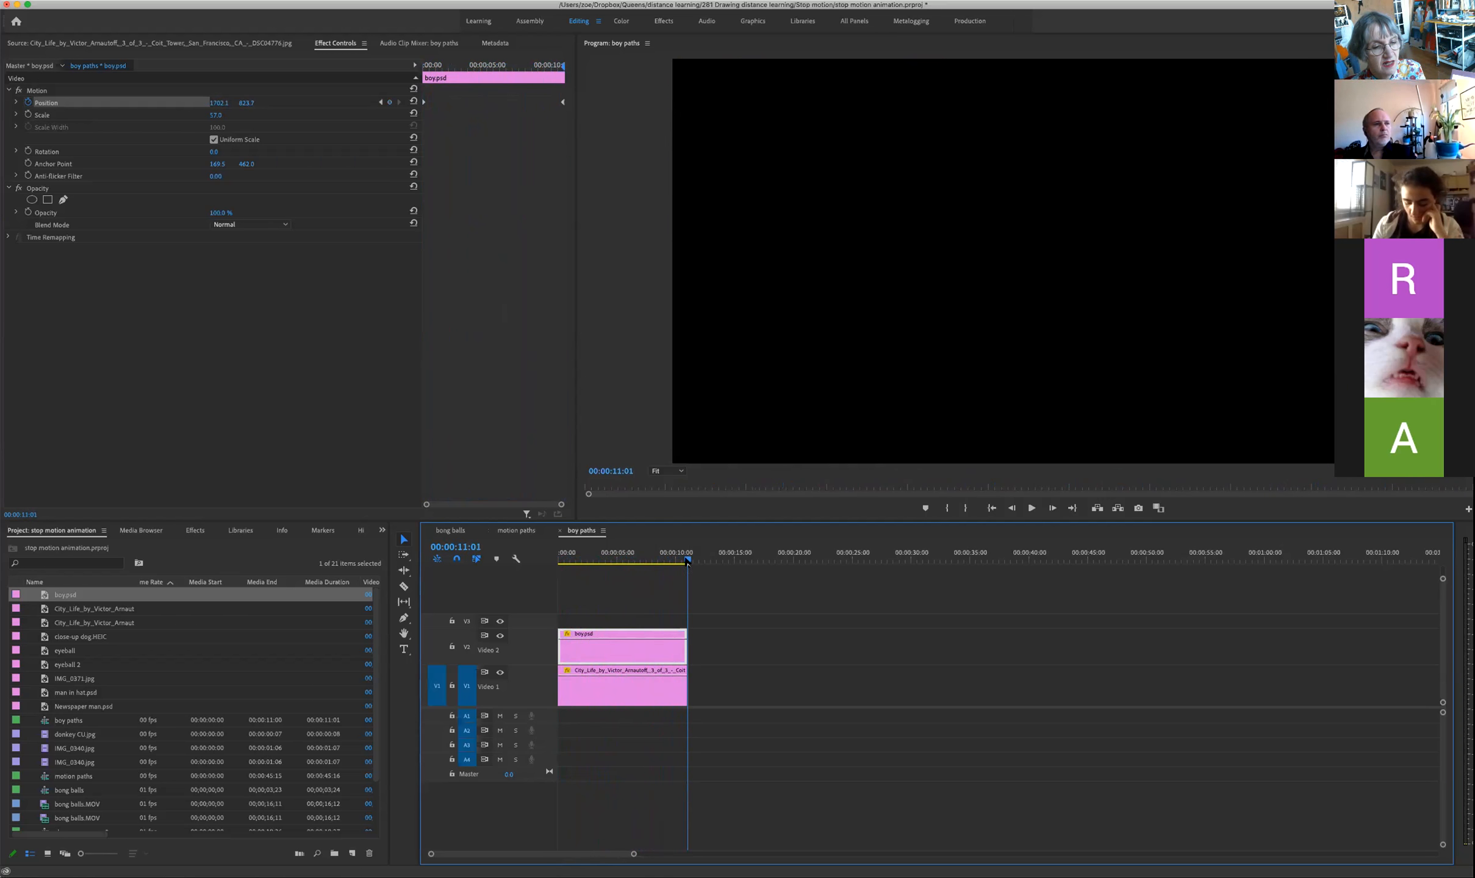
pyautogui.click(631, 560)
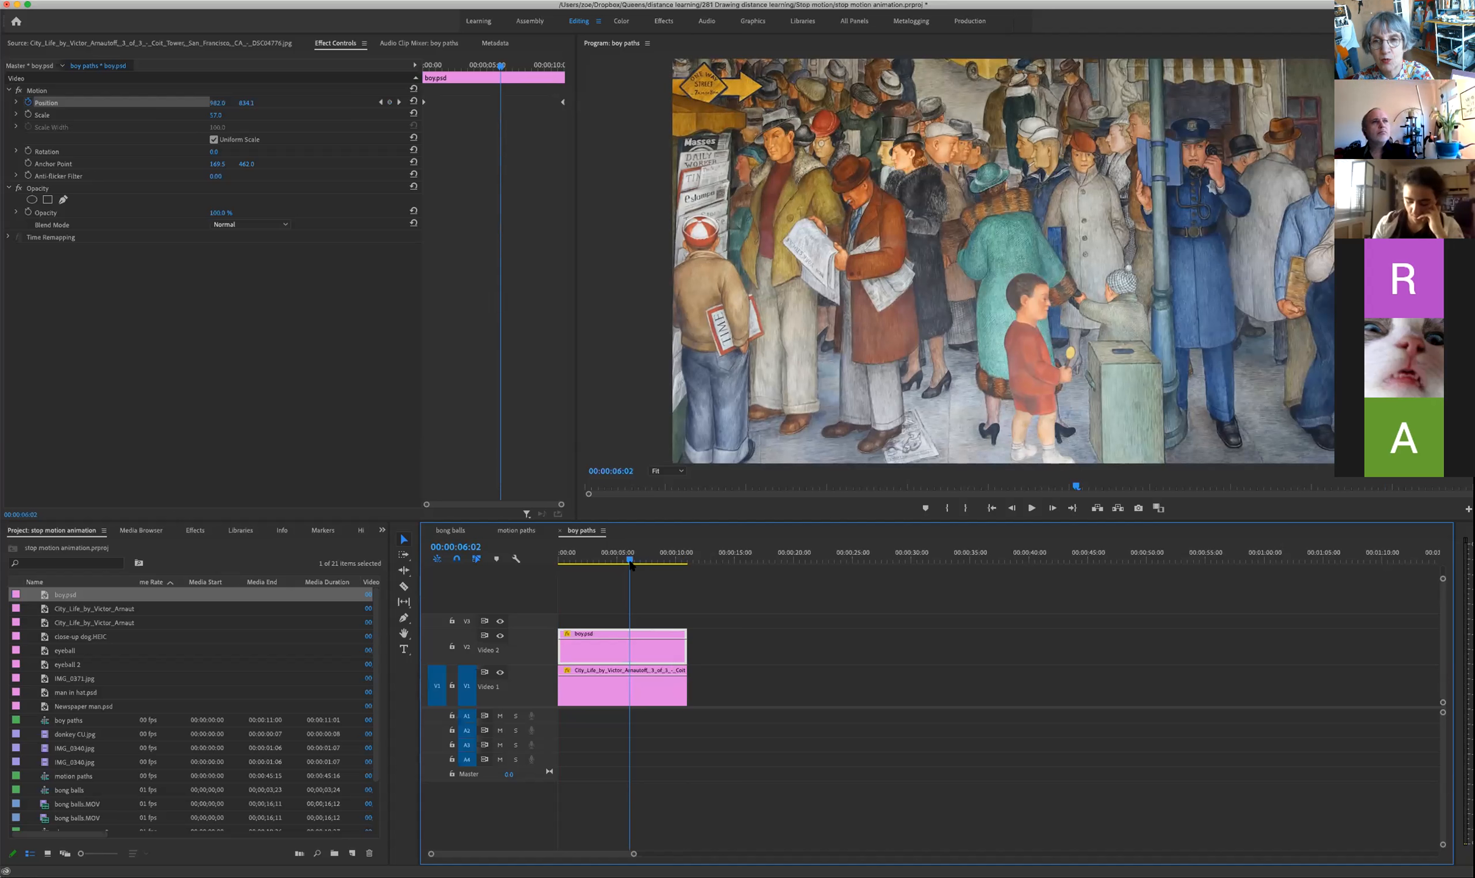
# Step: Delete the boy's Position keyframes at the sequence's start, and lengthen the mural and boy clips to about 15:18
pyautogui.moveTo(630, 561); pyautogui.dragTo(548, 563)
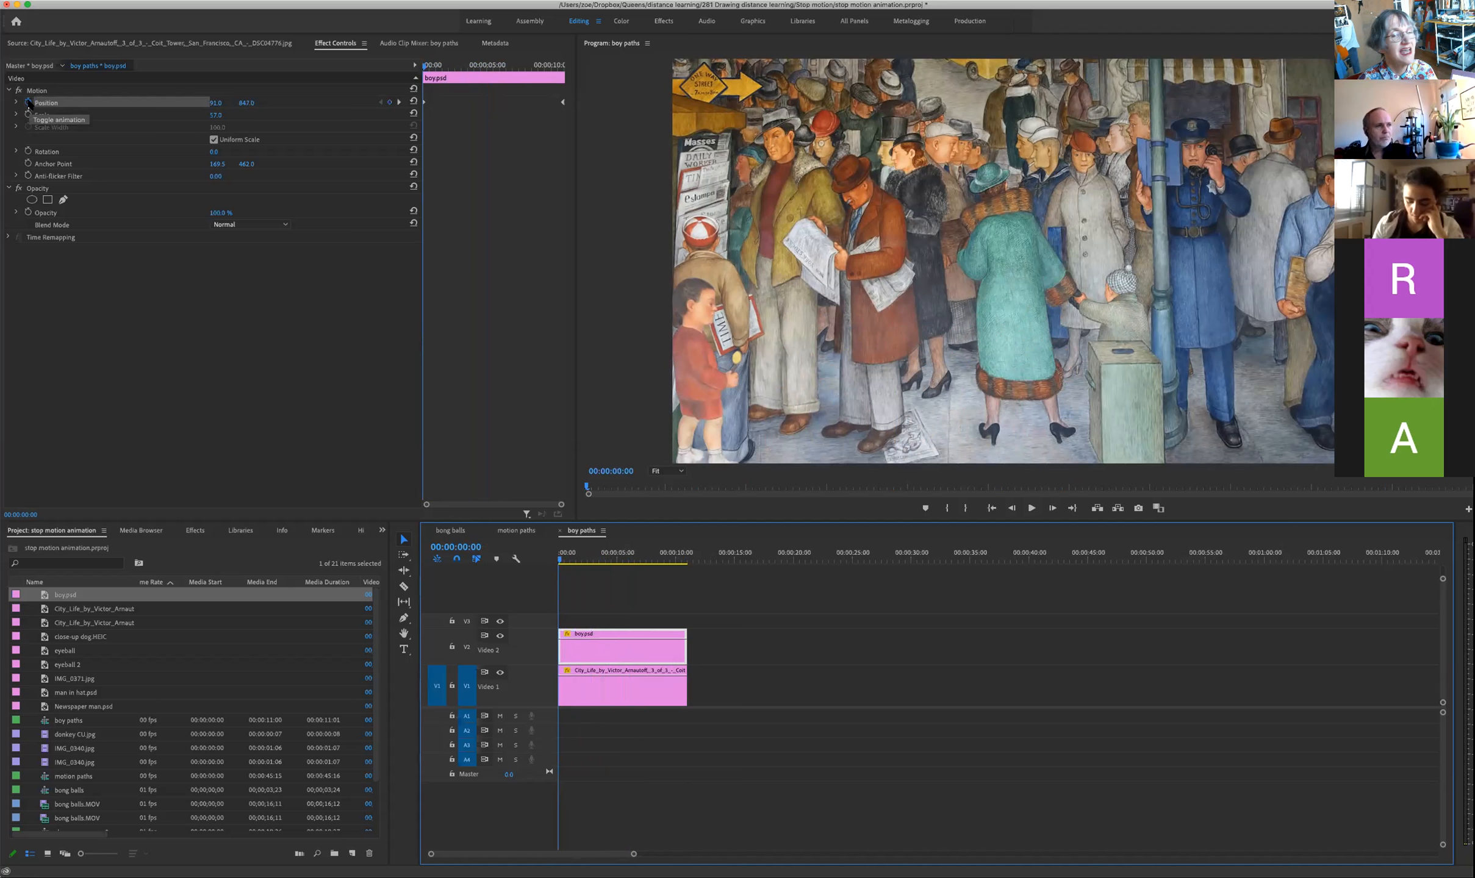
pyautogui.click(28, 102)
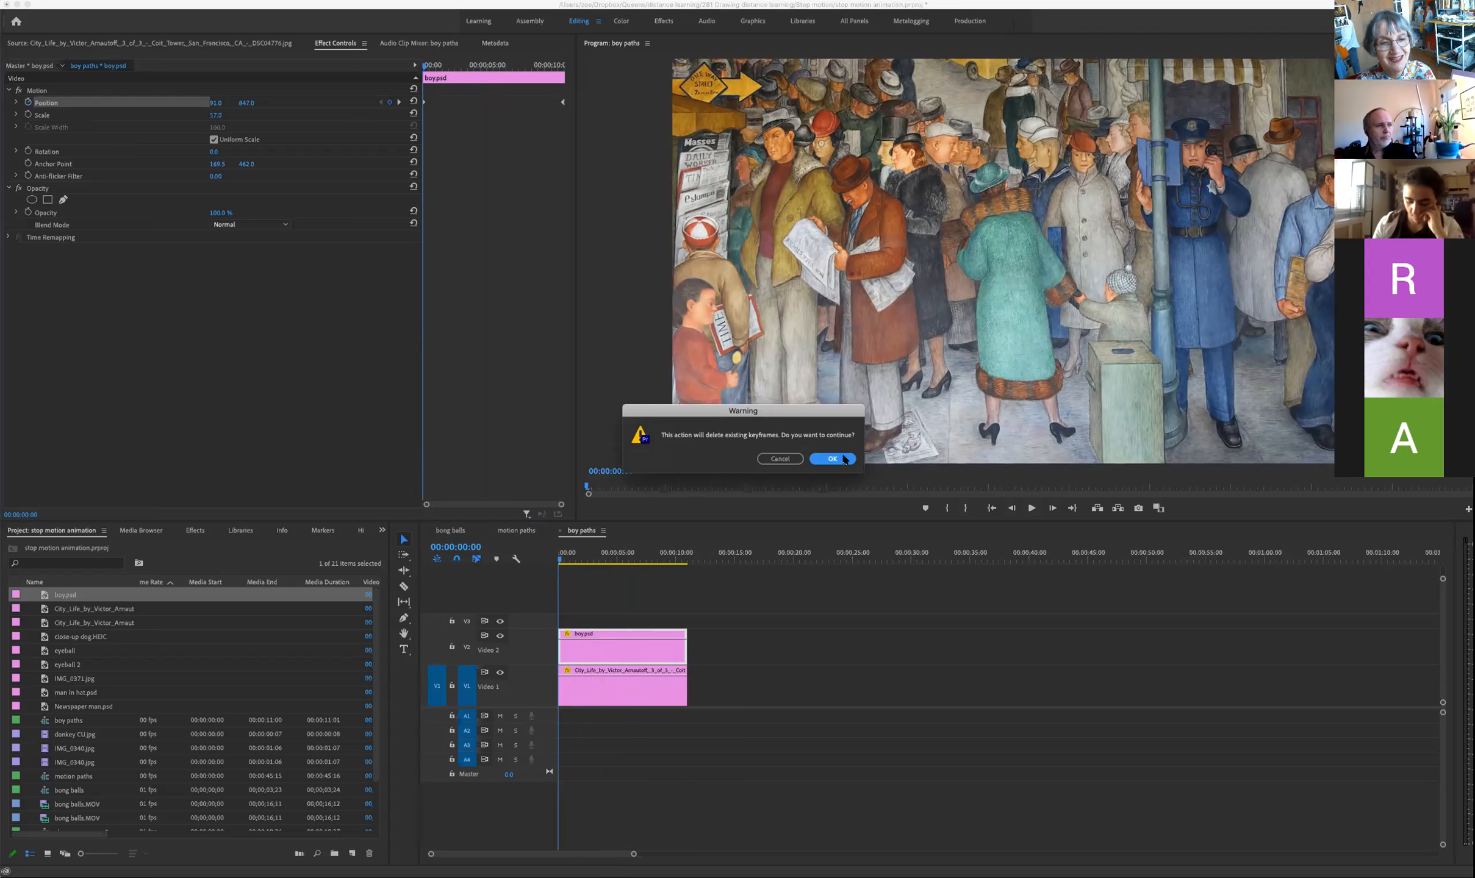
pyautogui.click(833, 459)
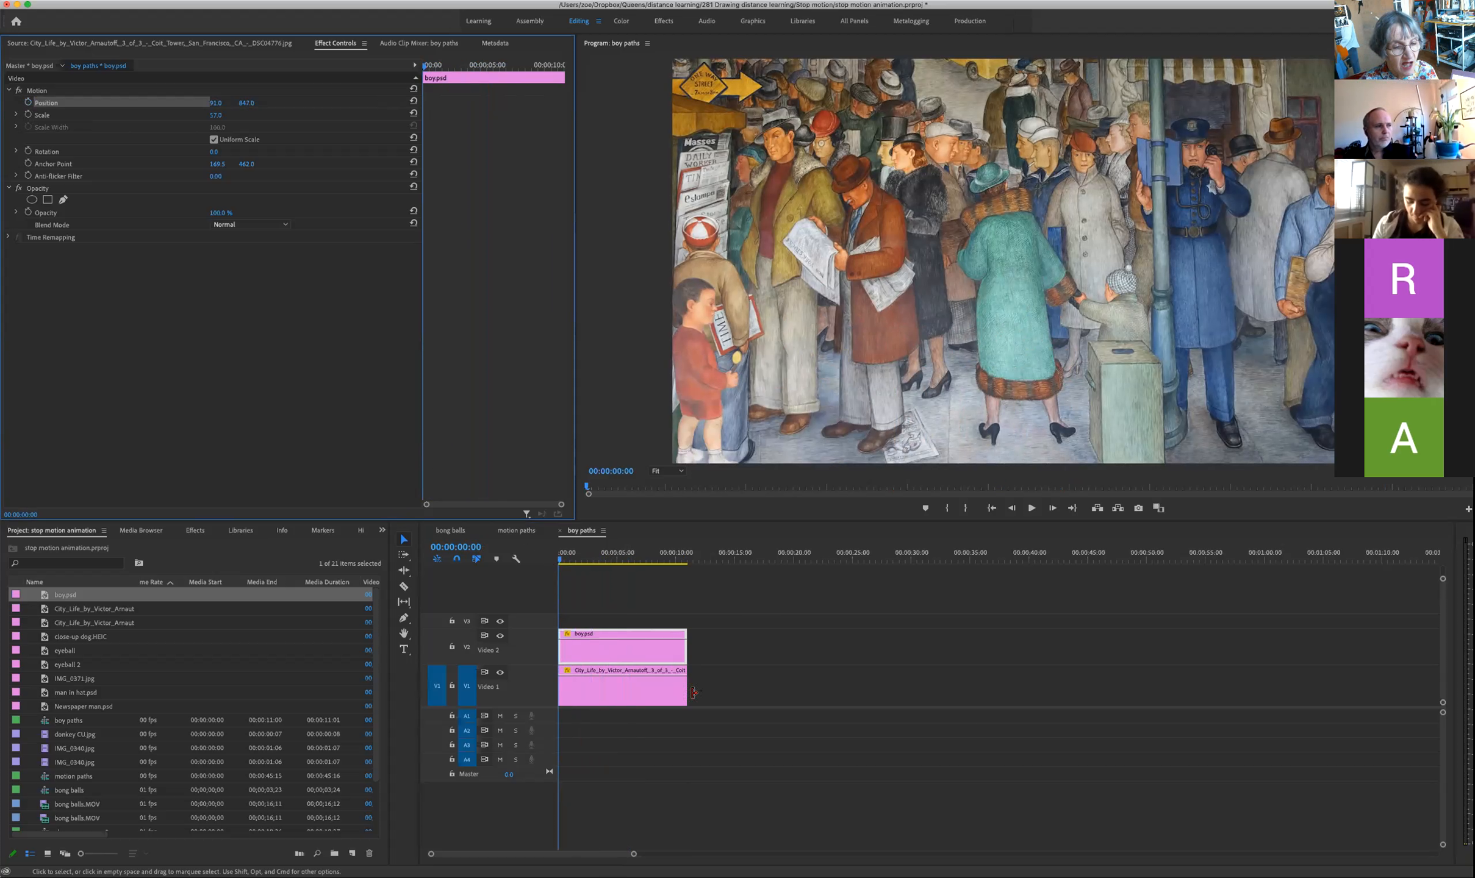
pyautogui.moveTo(681, 689); pyautogui.dragTo(741, 690)
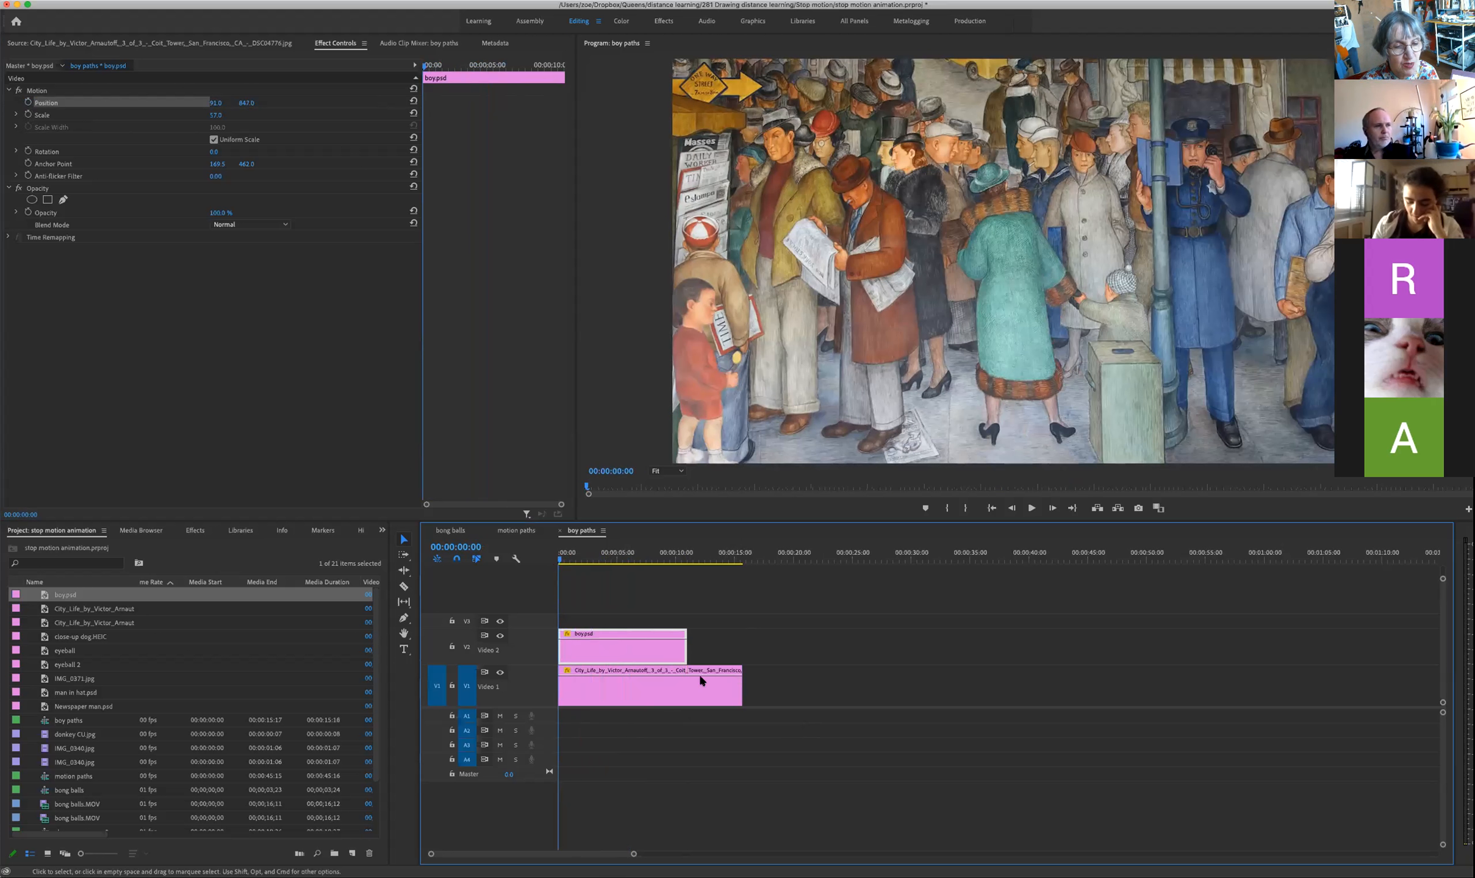
pyautogui.moveTo(682, 645); pyautogui.dragTo(742, 645)
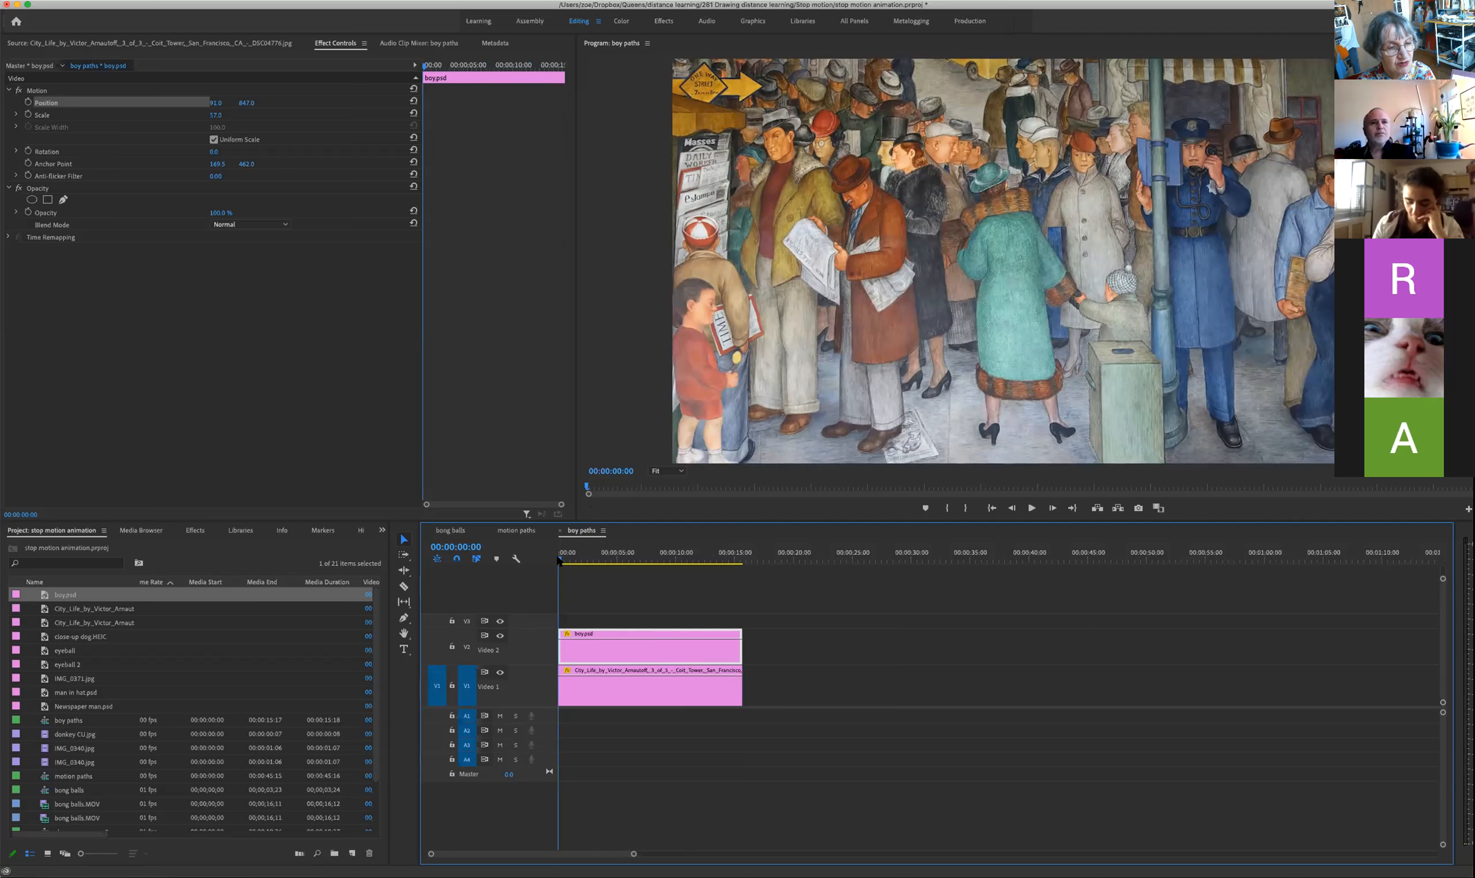
pyautogui.moveTo(560, 560); pyautogui.dragTo(739, 567)
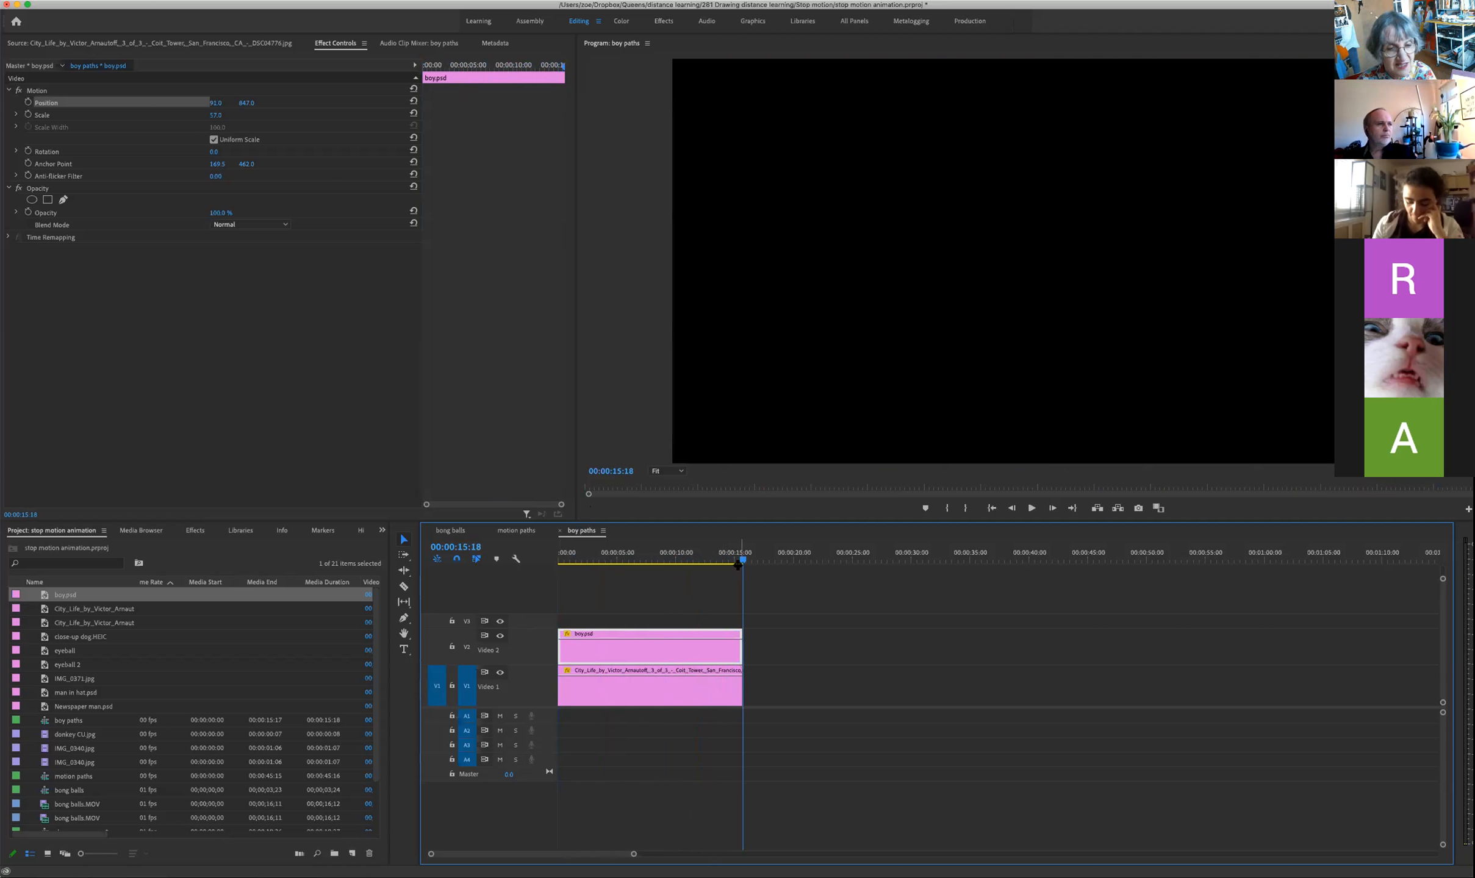
pyautogui.press('Left')
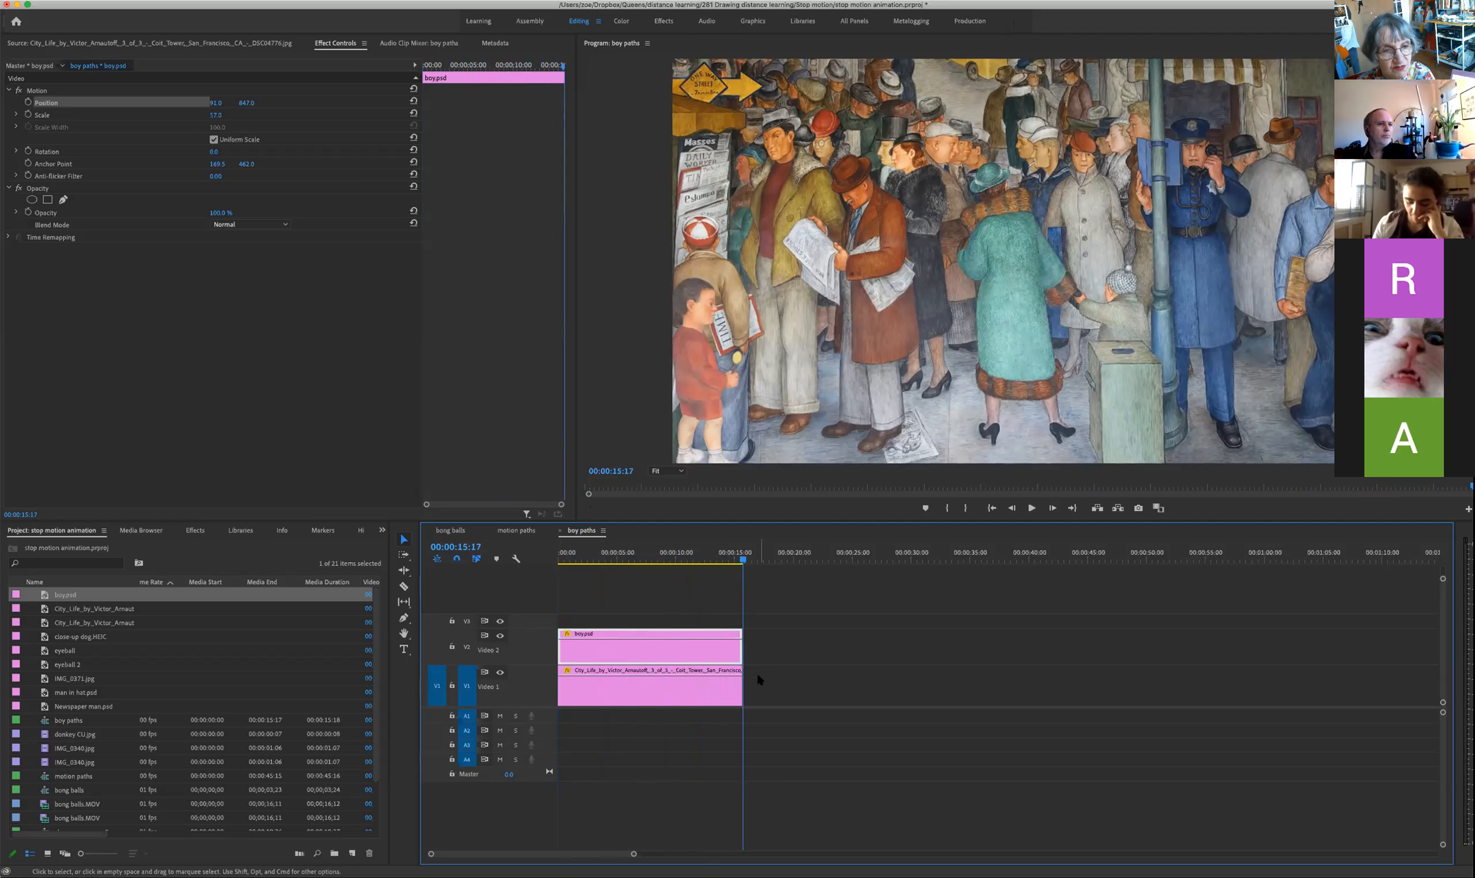
pyautogui.click(736, 649)
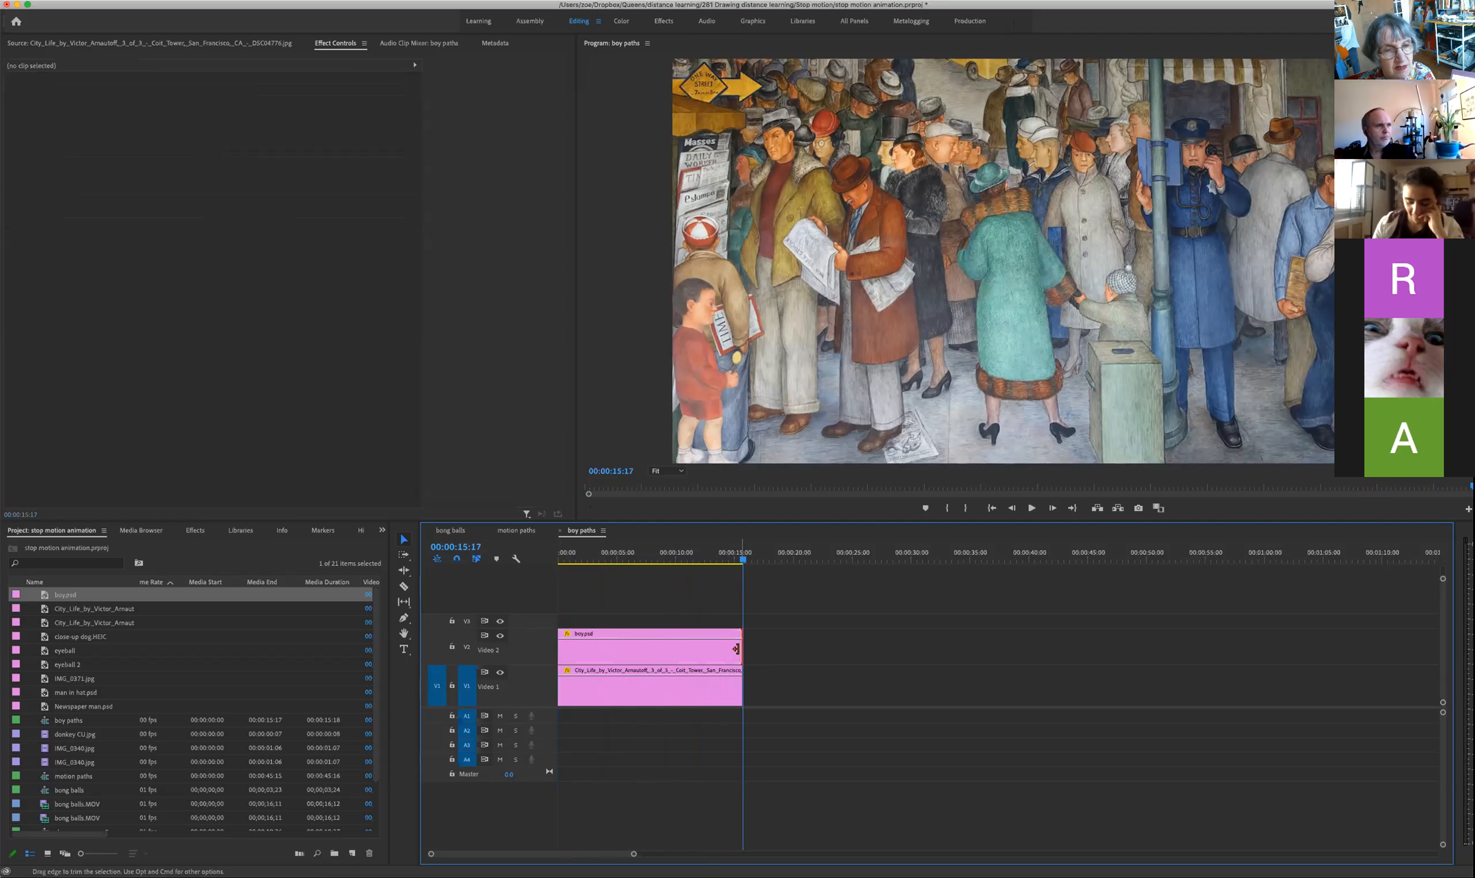
pyautogui.click(696, 363)
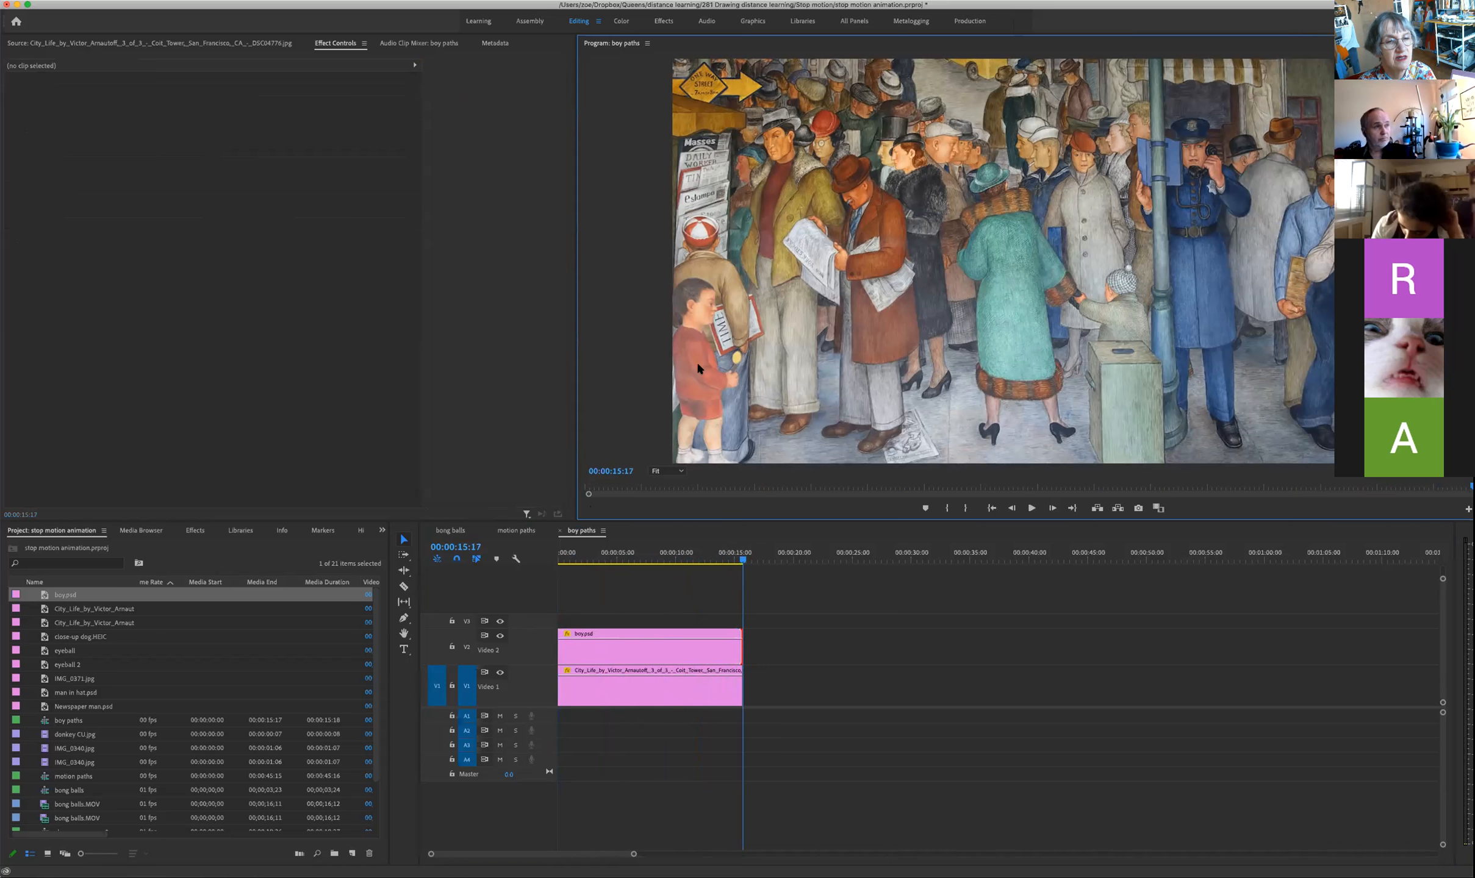
pyautogui.moveTo(696, 363); pyautogui.dragTo(1300, 363)
pyautogui.moveTo(1323, 368); pyautogui.dragTo(1338, 369)
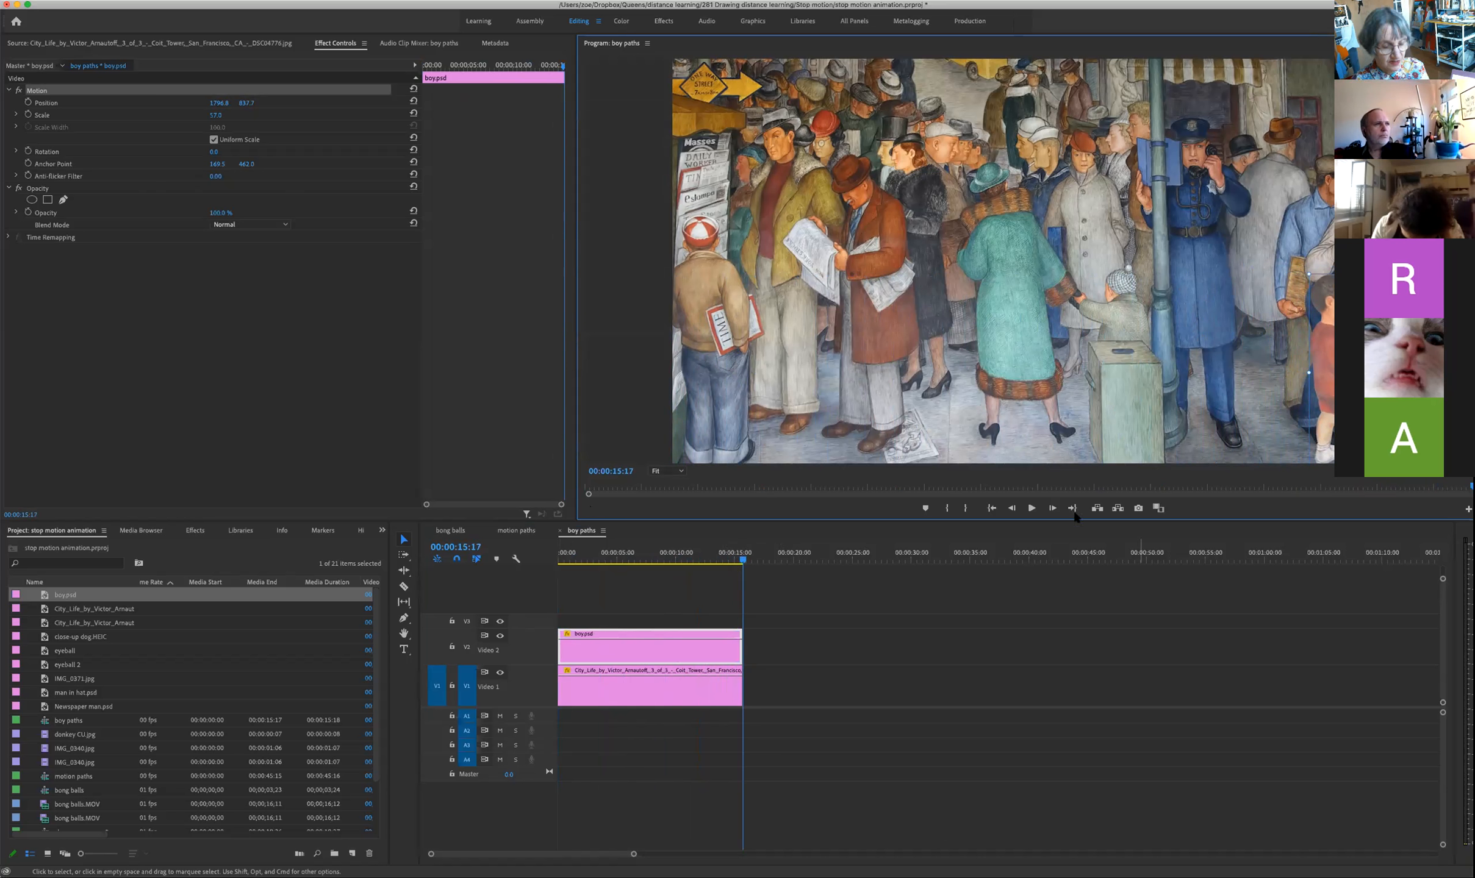
pyautogui.press('super+z')
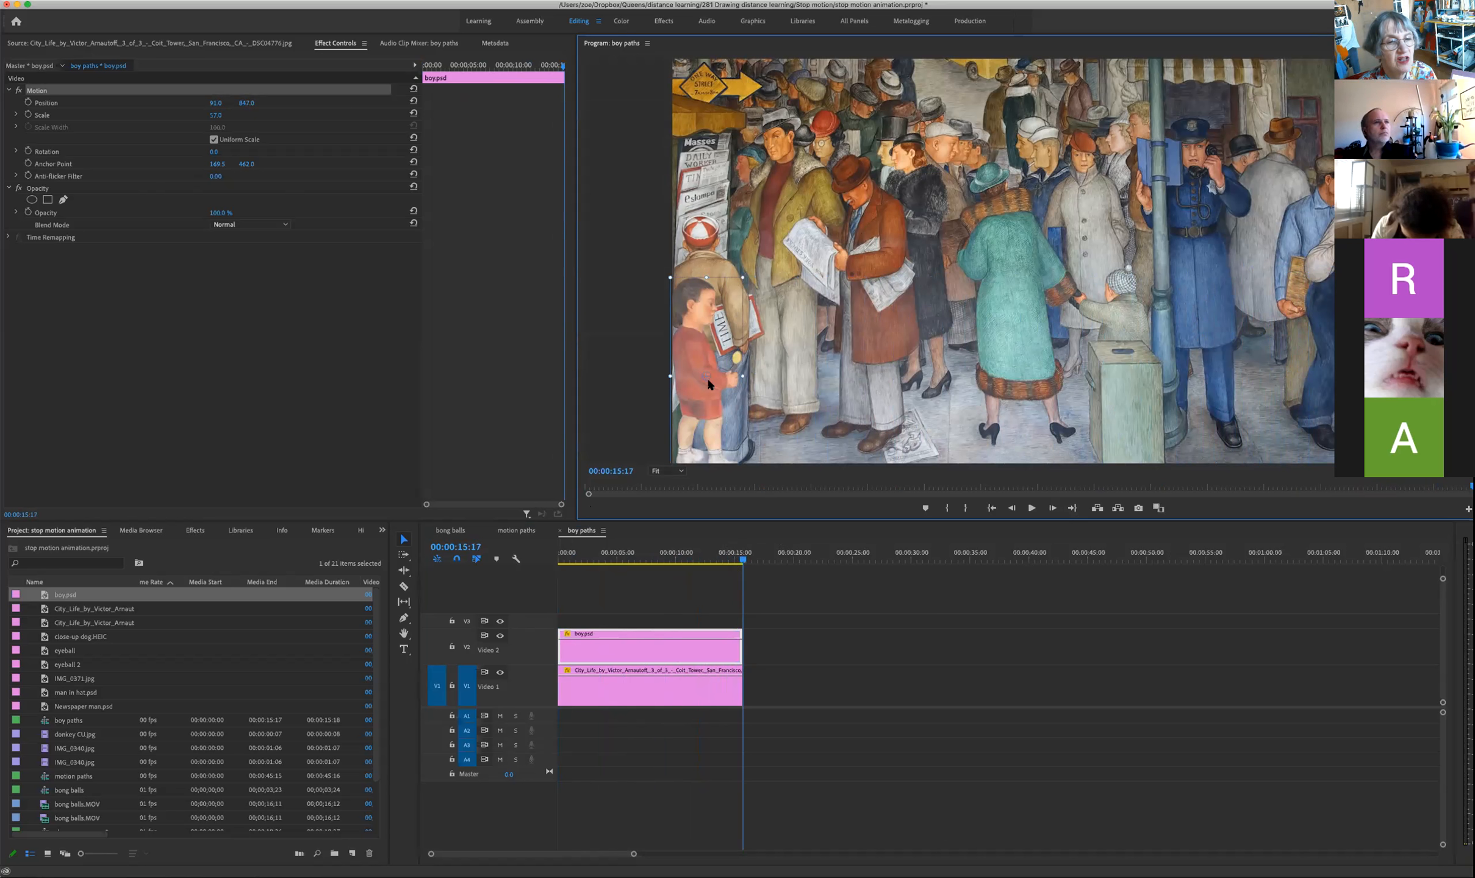
# Step: Enable Position keyframing for the boy at the sequence's first frame
pyautogui.click(529, 559)
pyautogui.click(556, 559)
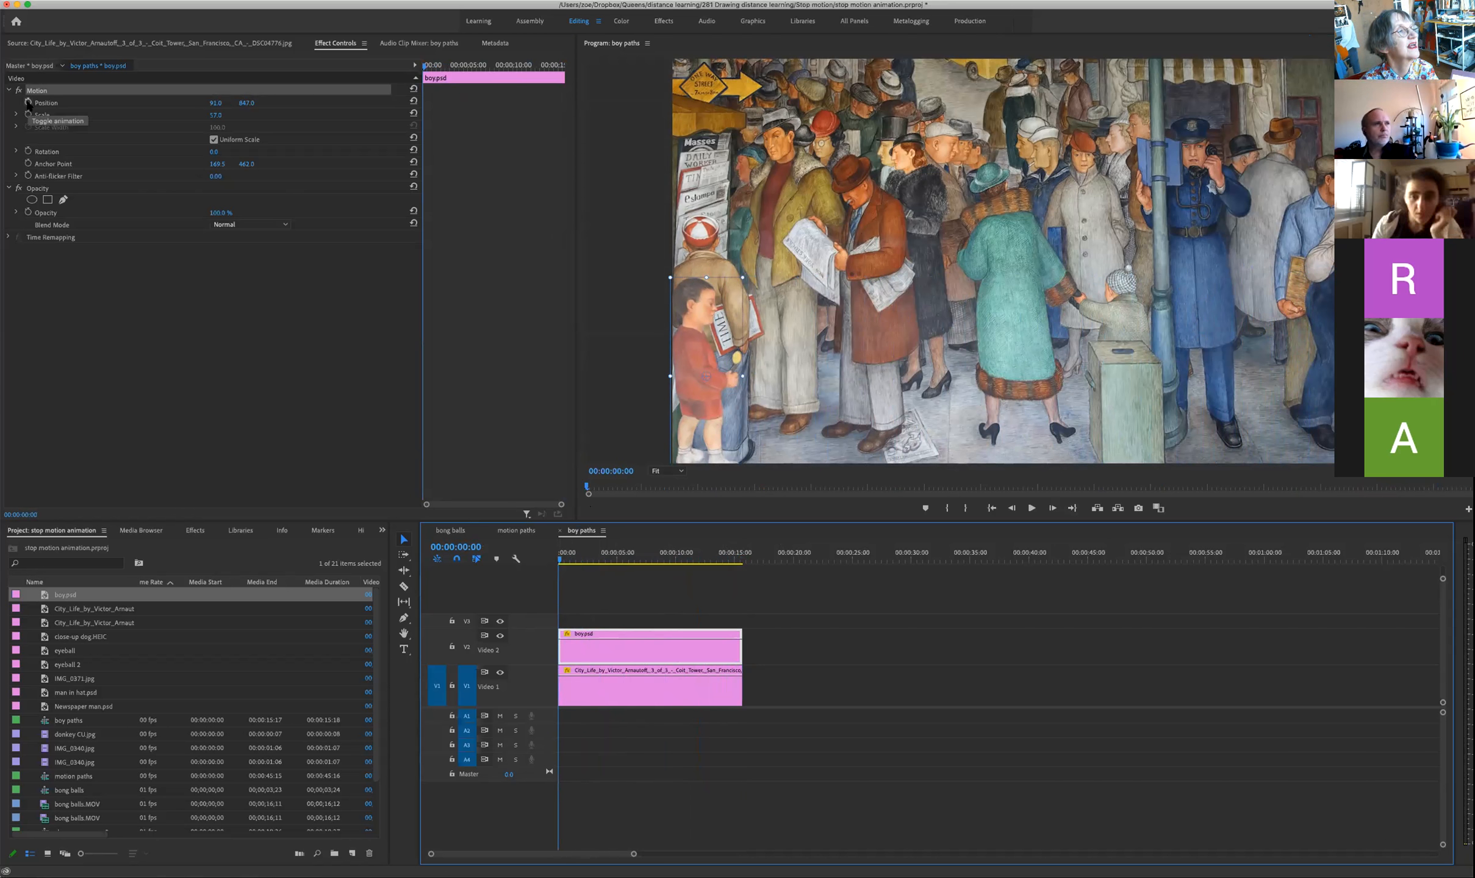
pyautogui.click(29, 103)
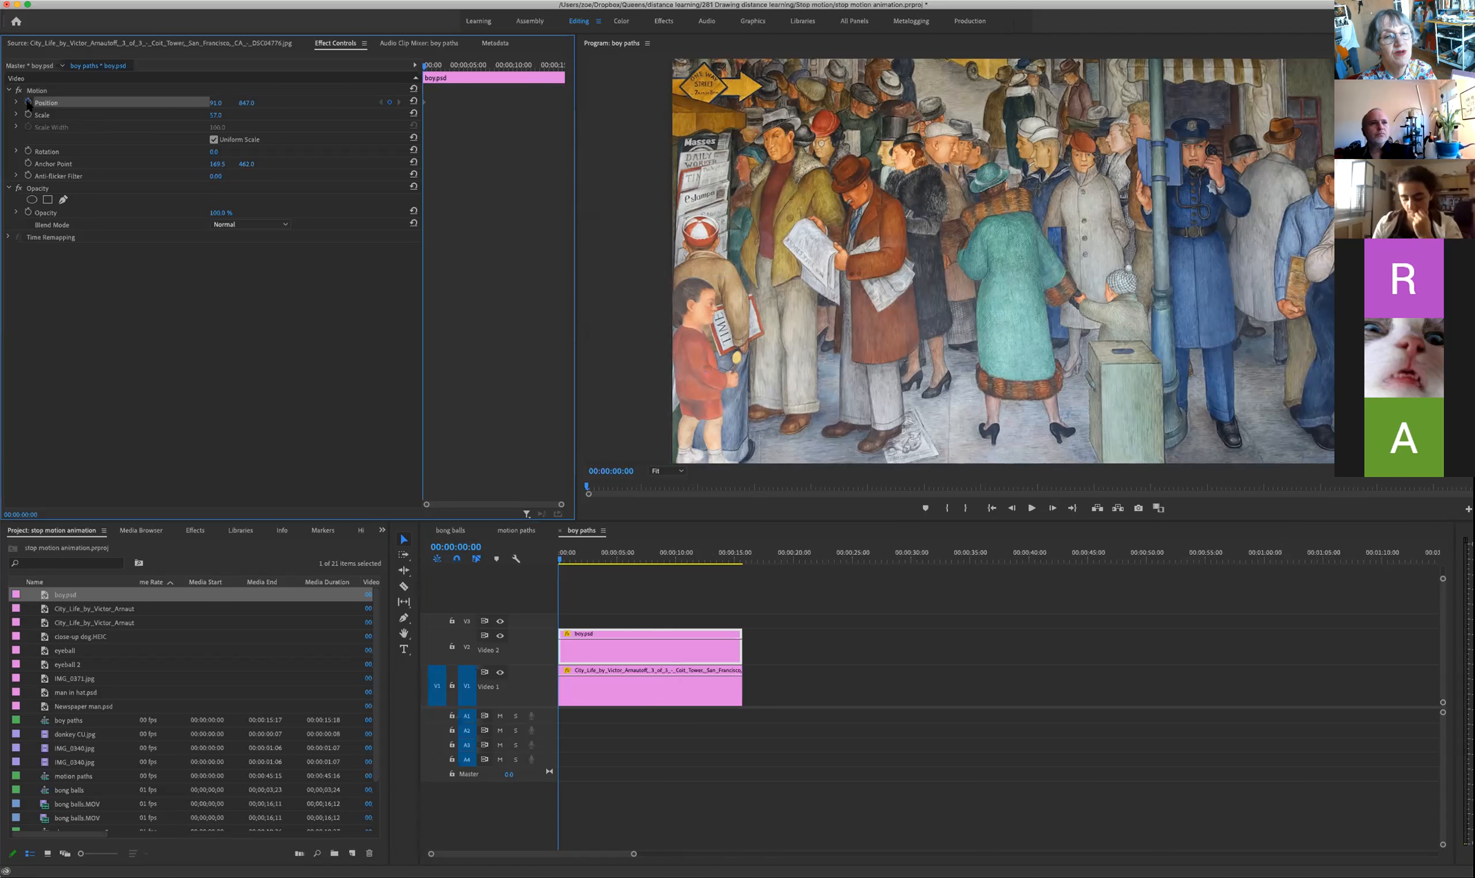
# Step: Move the boy across to the mural's right edge at the last frame, 15:17, to a Position of about 1804, 842
pyautogui.moveTo(677, 556); pyautogui.dragTo(742, 557)
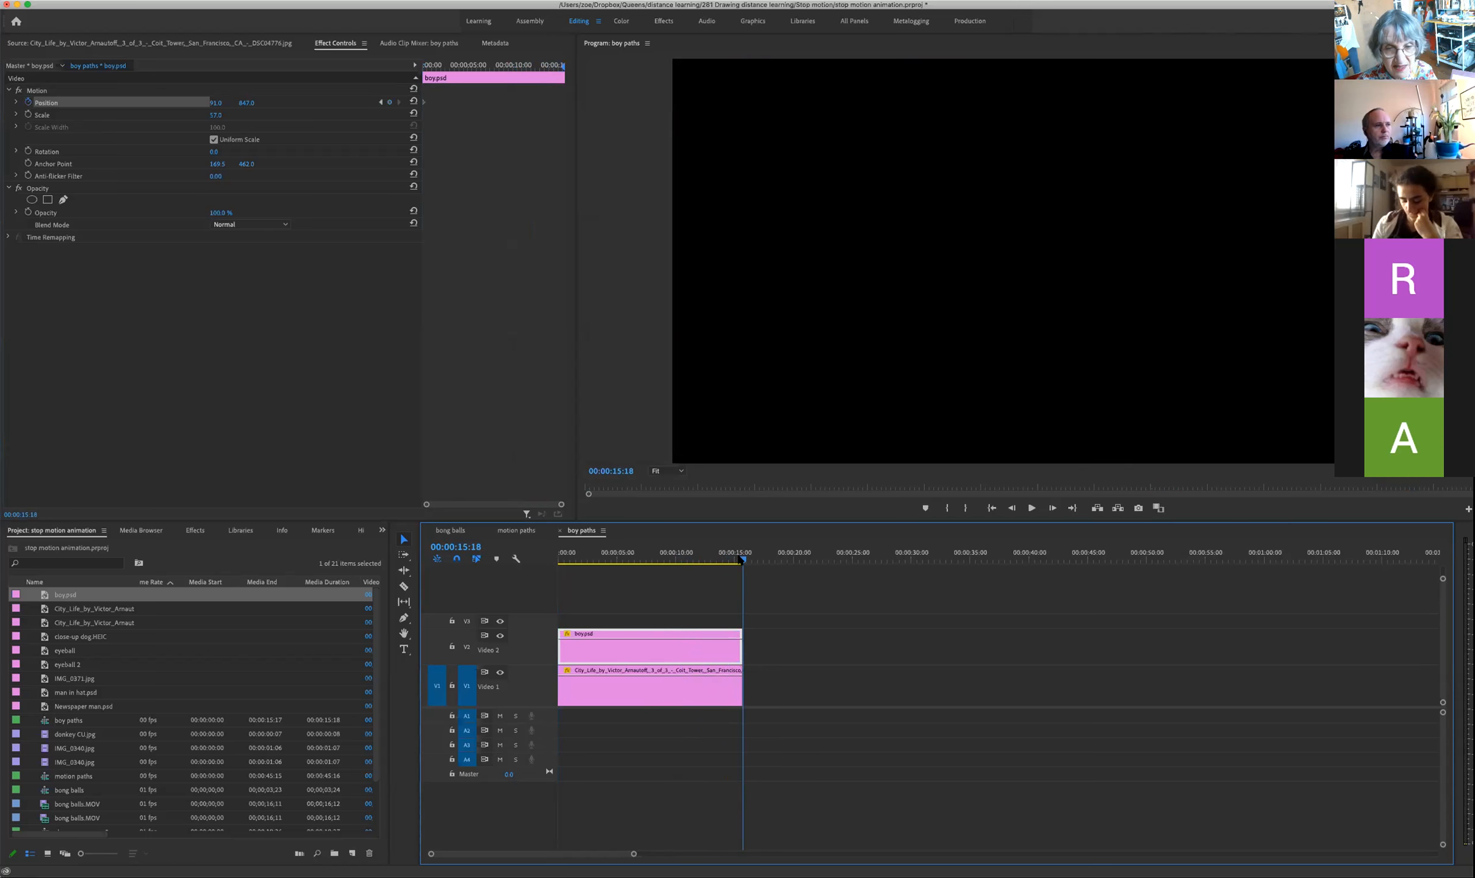
pyautogui.press('Left')
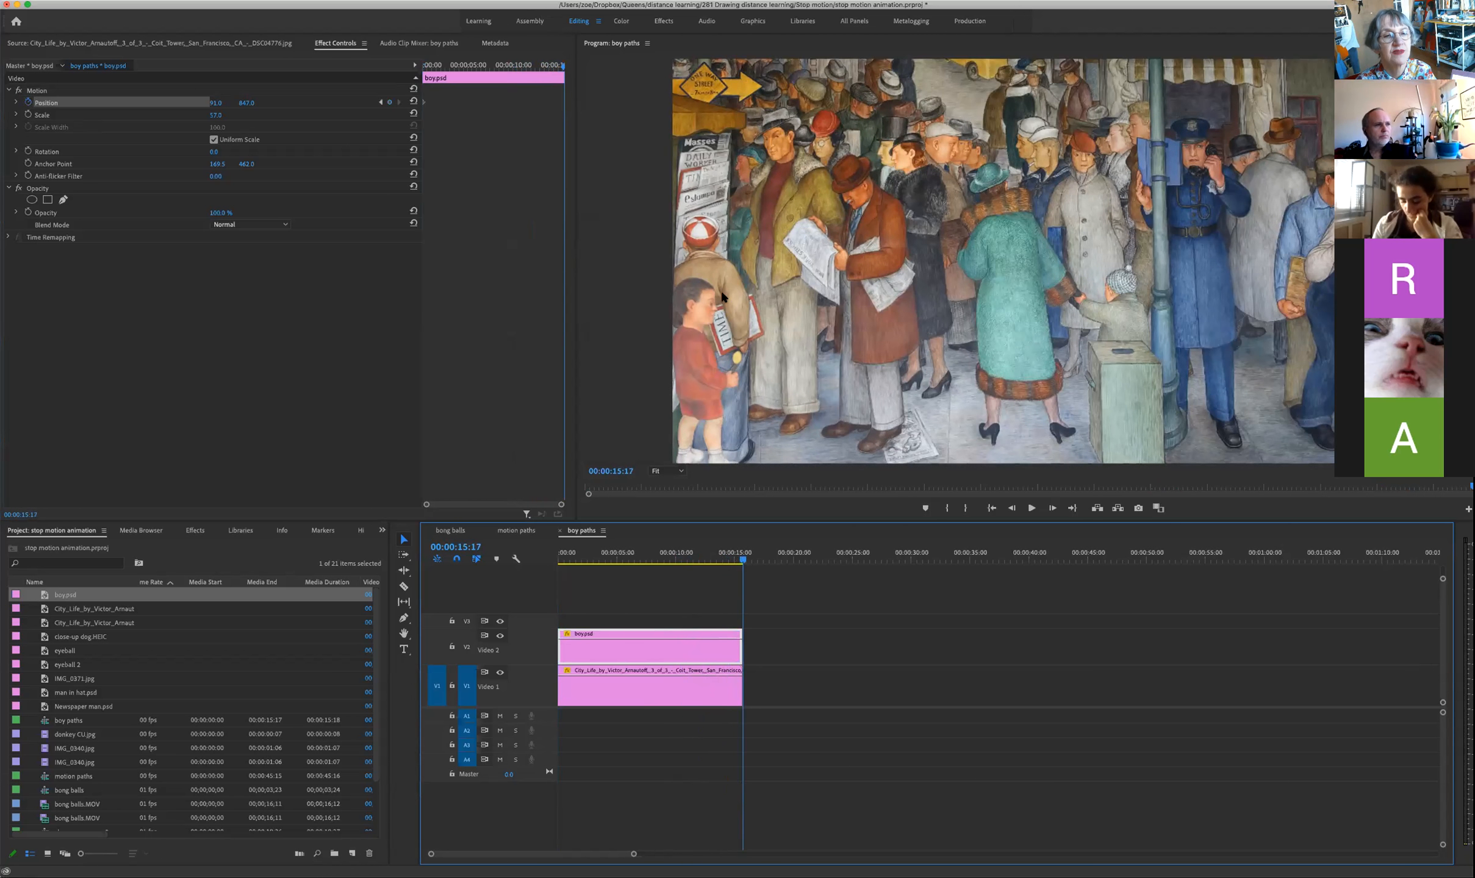
pyautogui.click(696, 354)
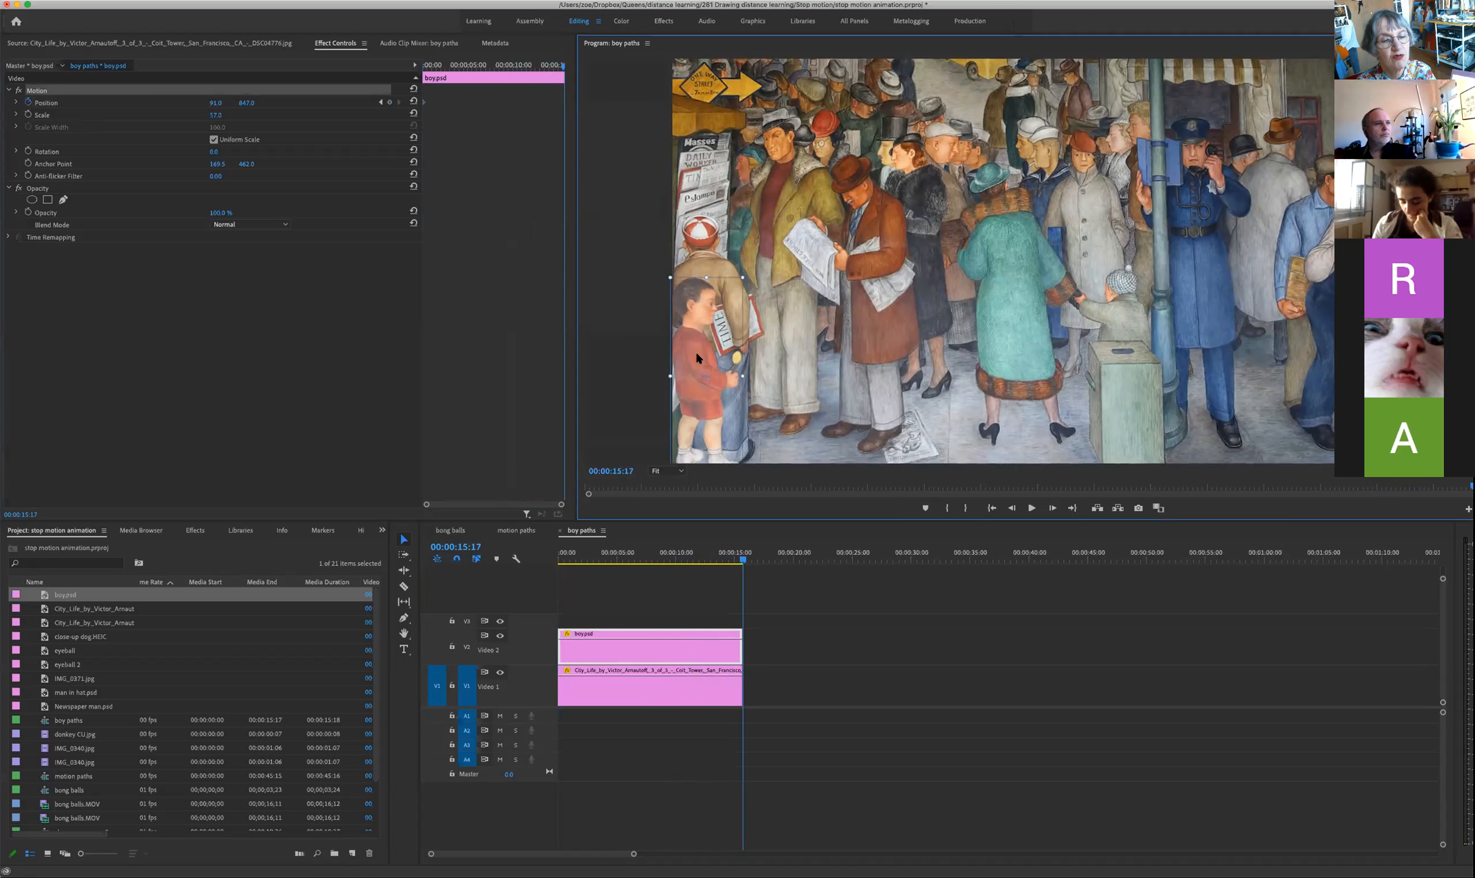
pyautogui.moveTo(696, 357); pyautogui.dragTo(1341, 358)
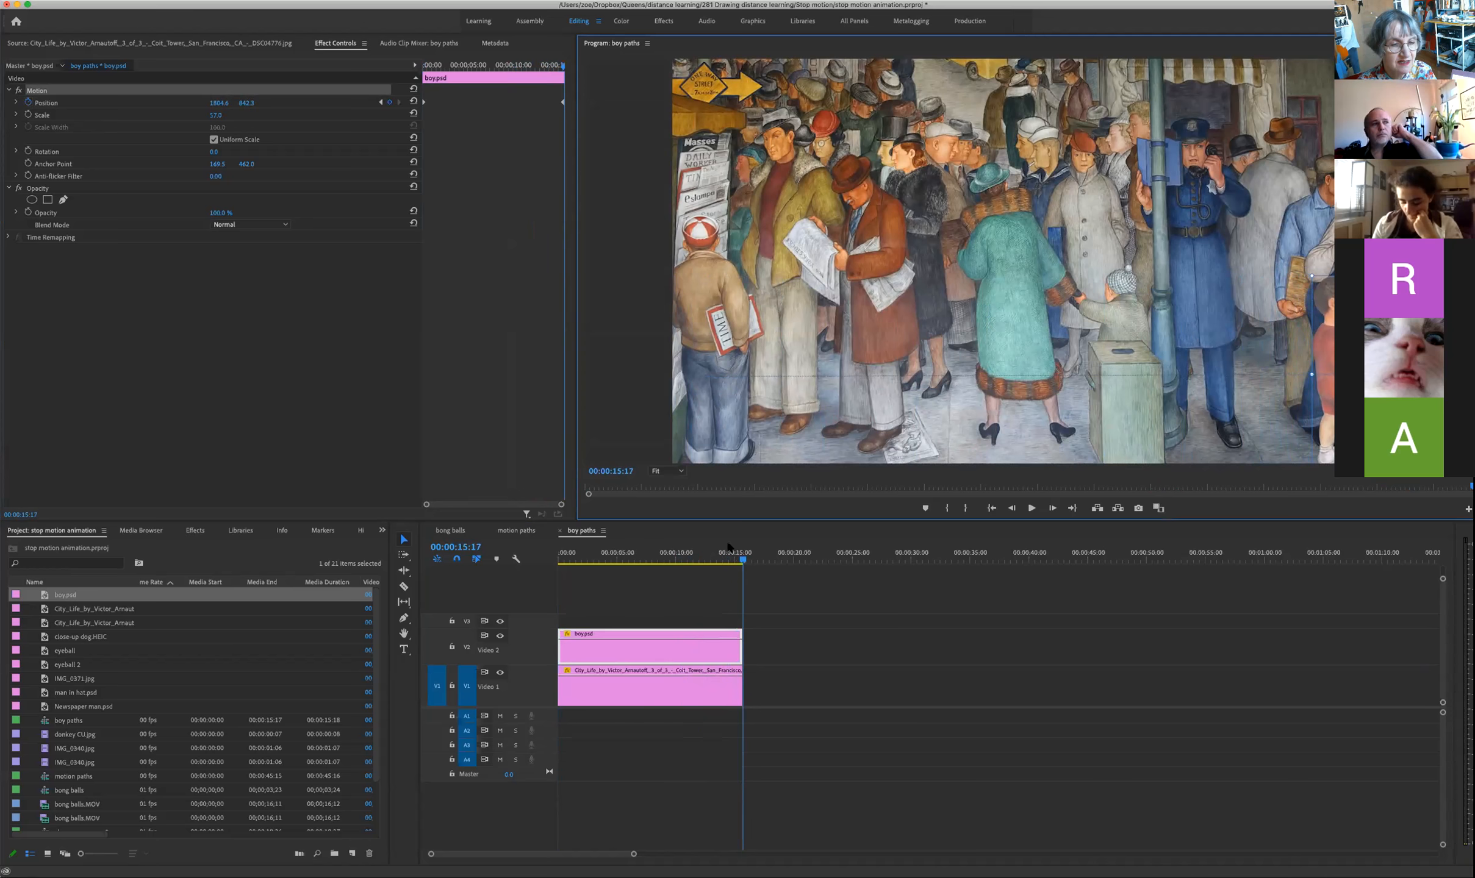
# Step: Play the lengthened walk from the start, and scrub through its middle to examine the boy passing the woman in teal and the bin
pyautogui.moveTo(742, 560); pyautogui.dragTo(531, 562)
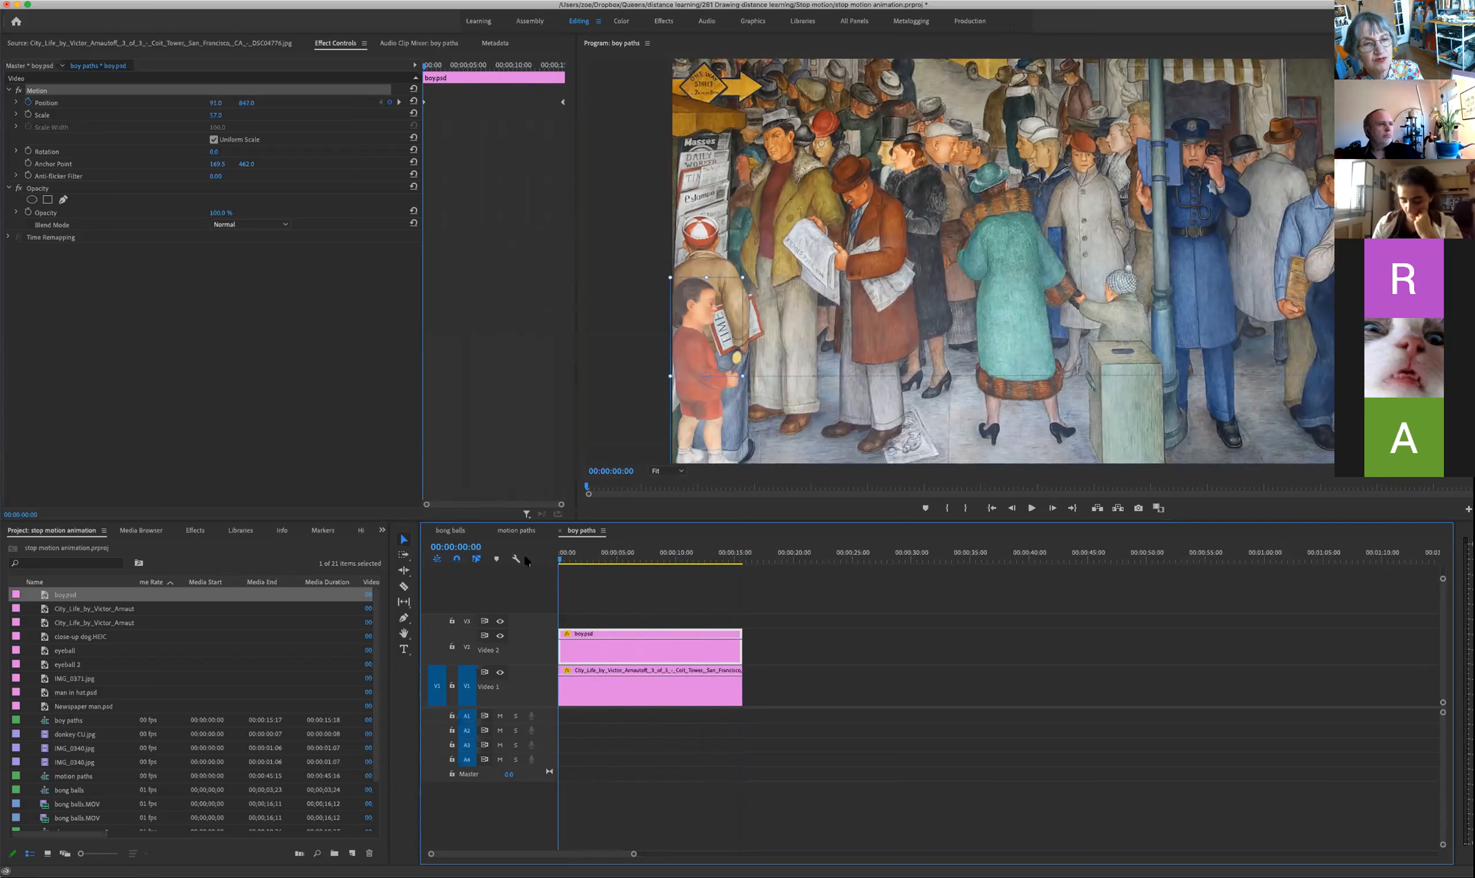
pyautogui.press('space')
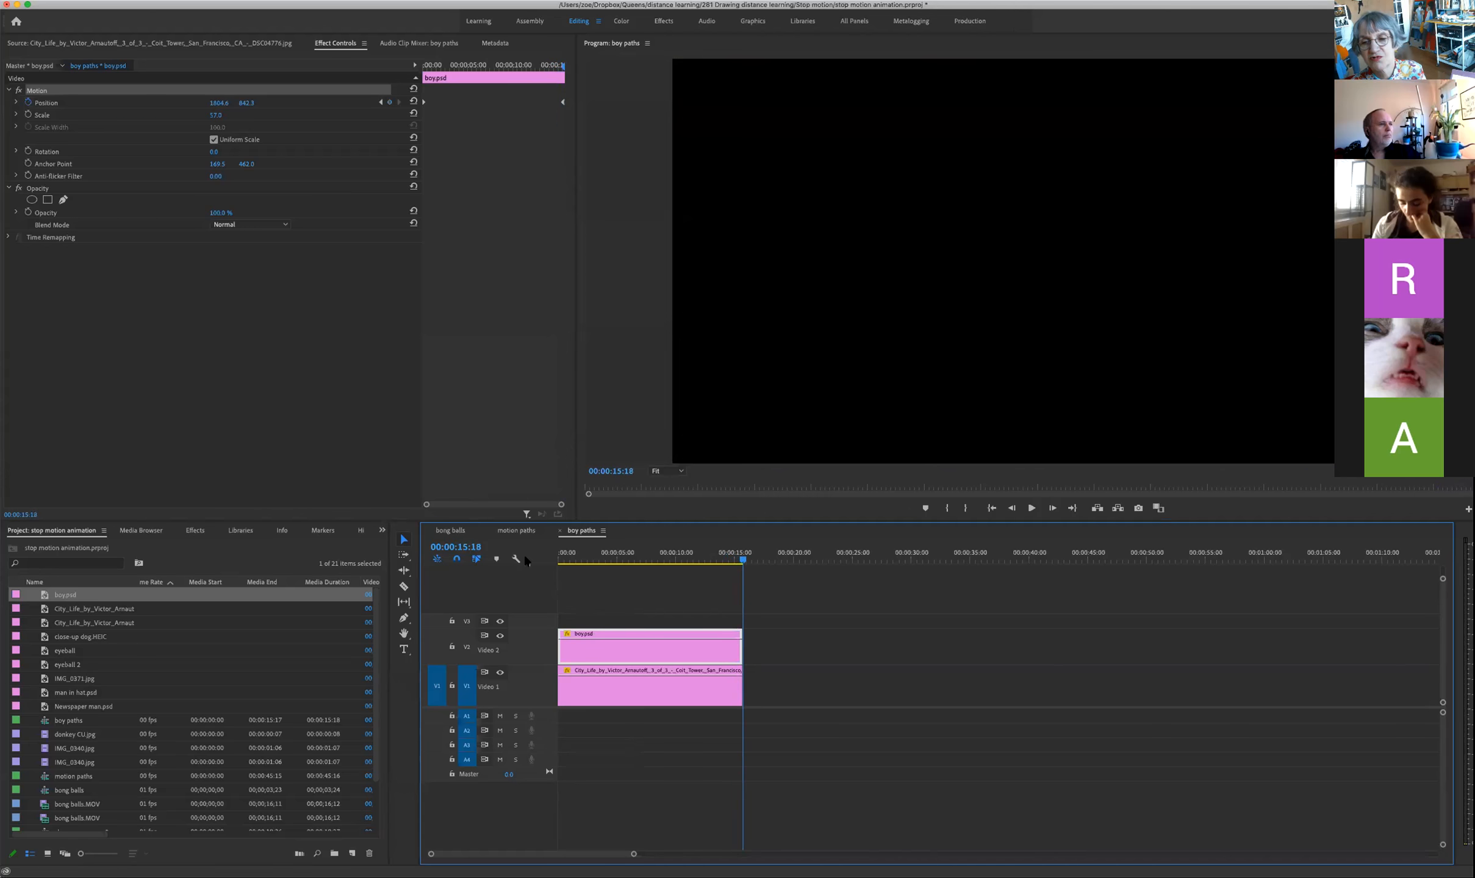
pyautogui.moveTo(743, 560)
pyautogui.mouseDown()
pyautogui.moveTo(725, 561)
pyautogui.moveTo(742, 565)
pyautogui.mouseUp()
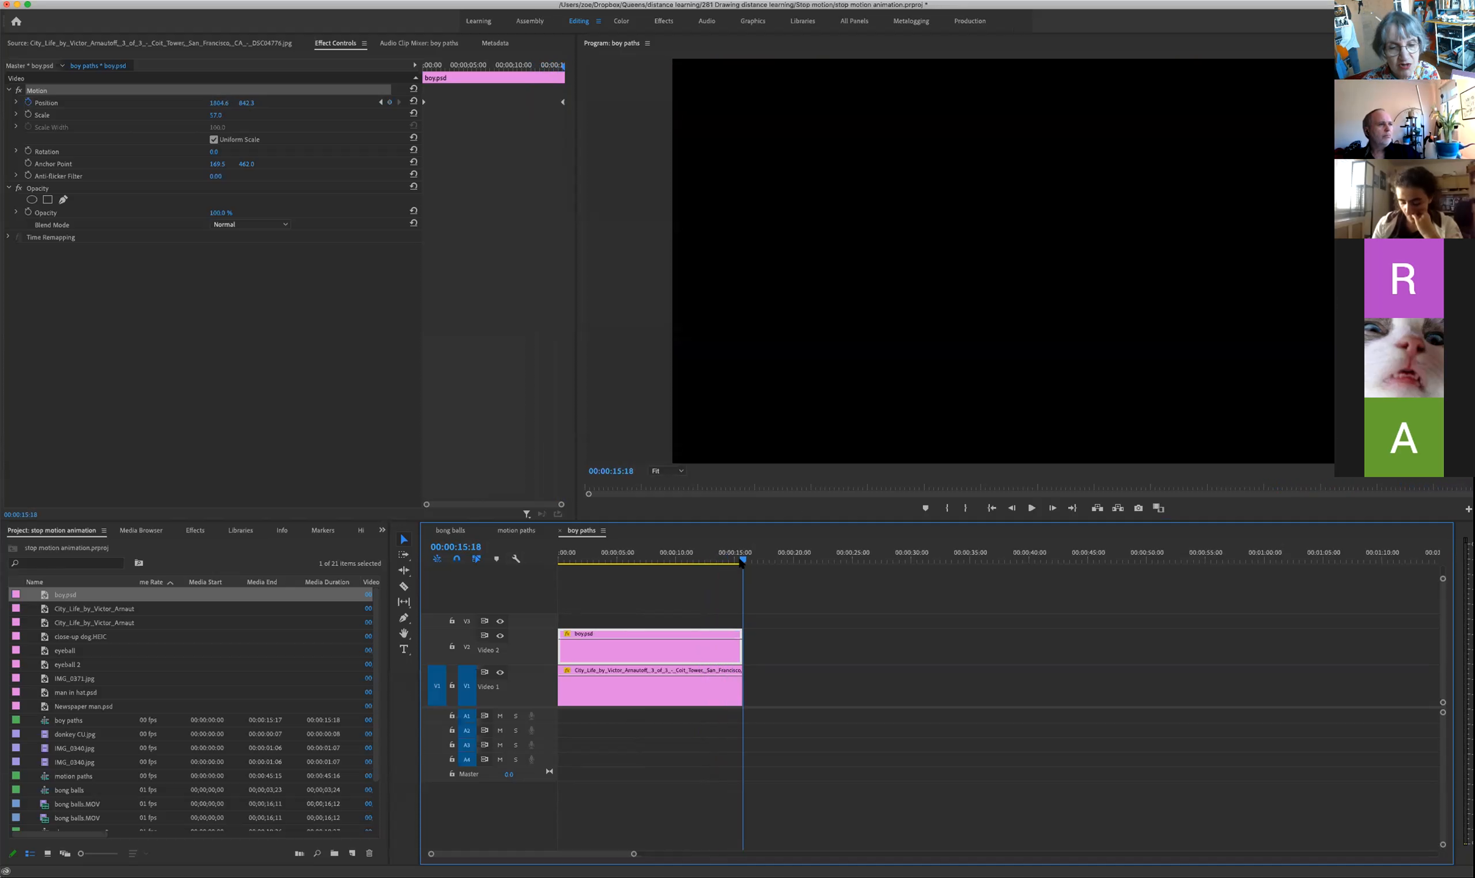
pyautogui.click(695, 553)
pyautogui.moveTo(695, 553); pyautogui.dragTo(616, 553)
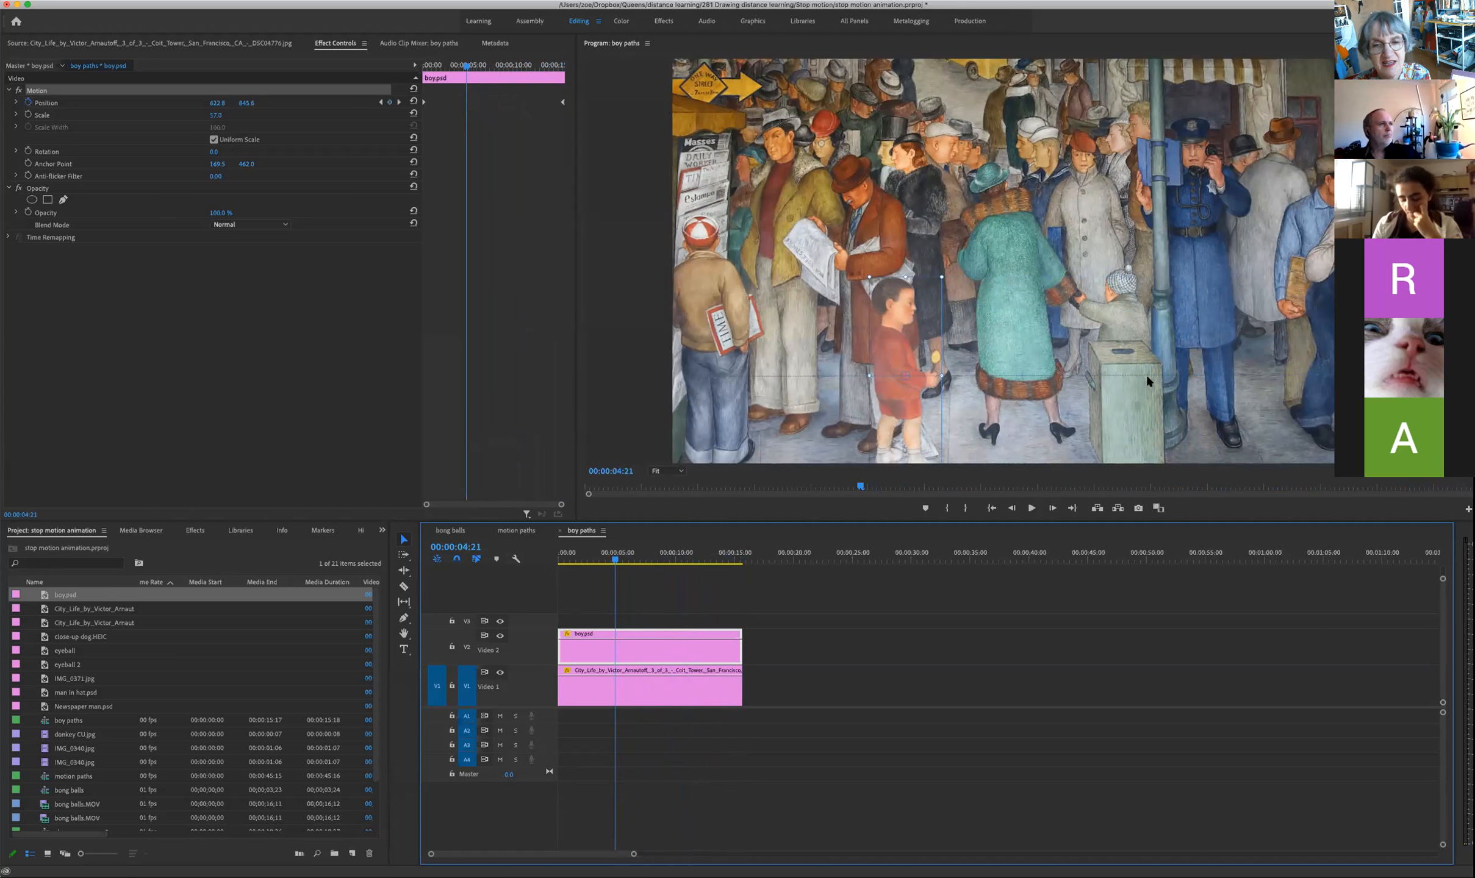
pyautogui.moveTo(615, 564); pyautogui.dragTo(656, 565)
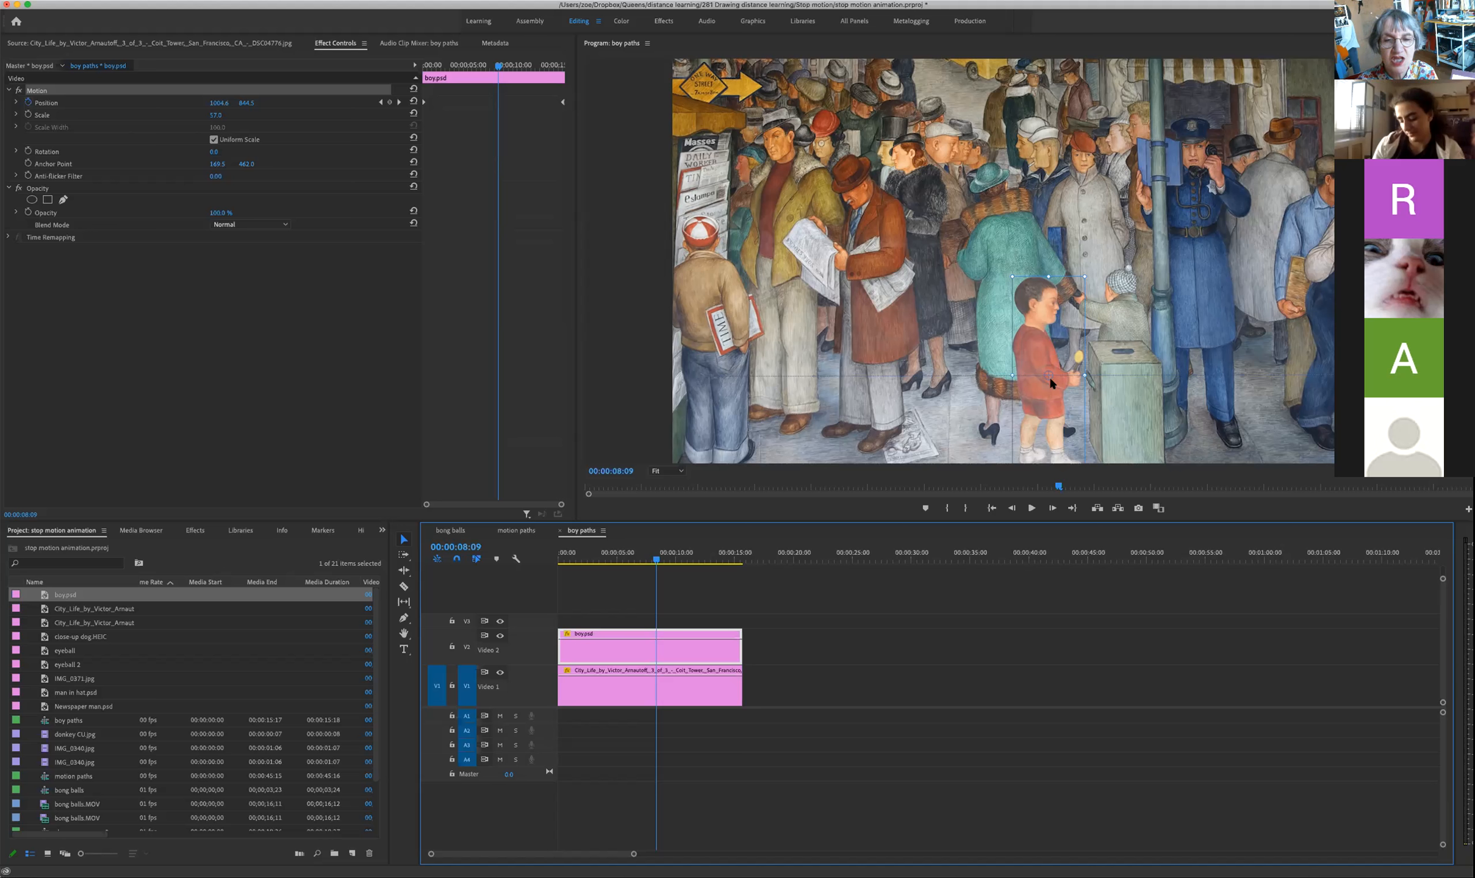
pyautogui.moveTo(657, 559); pyautogui.dragTo(664, 560)
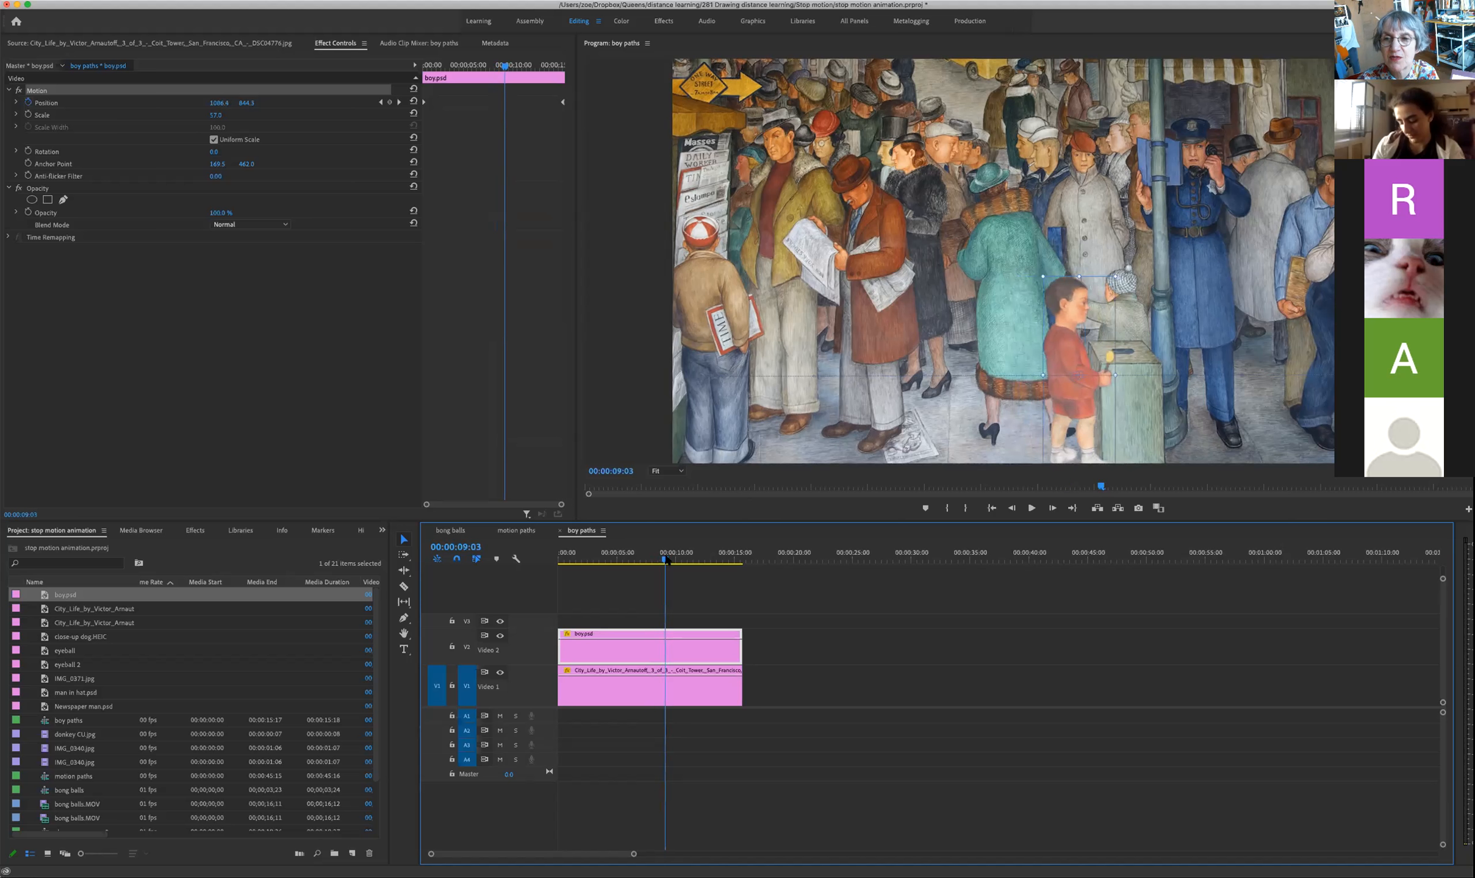
pyautogui.moveTo(666, 560); pyautogui.dragTo(638, 560)
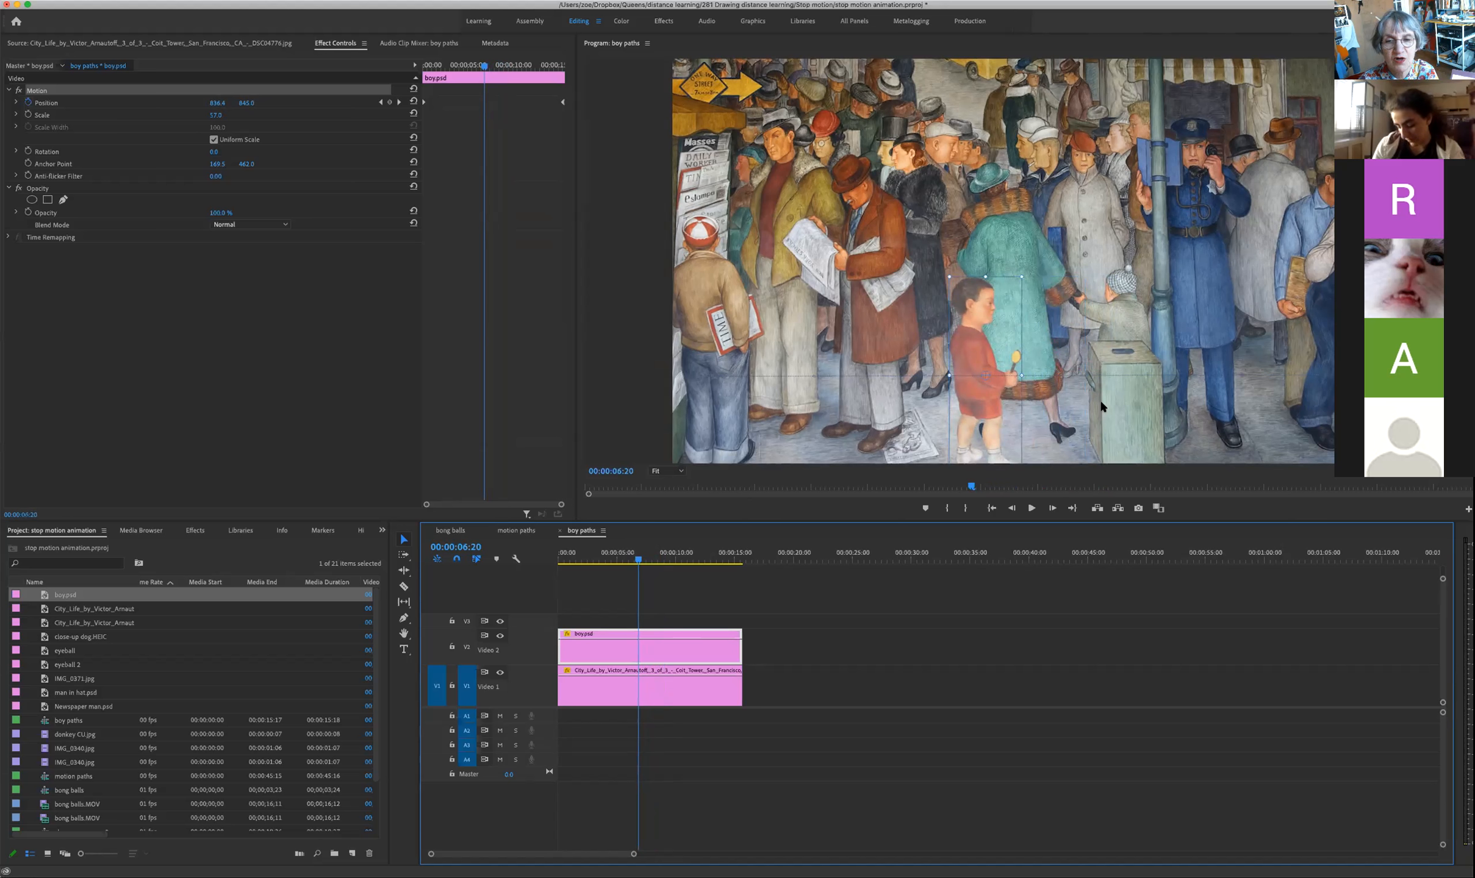
# Step: Expand the Video 3 track and move the boy clip up to it, leaving Video 2 empty above the mural
pyautogui.click(706, 690)
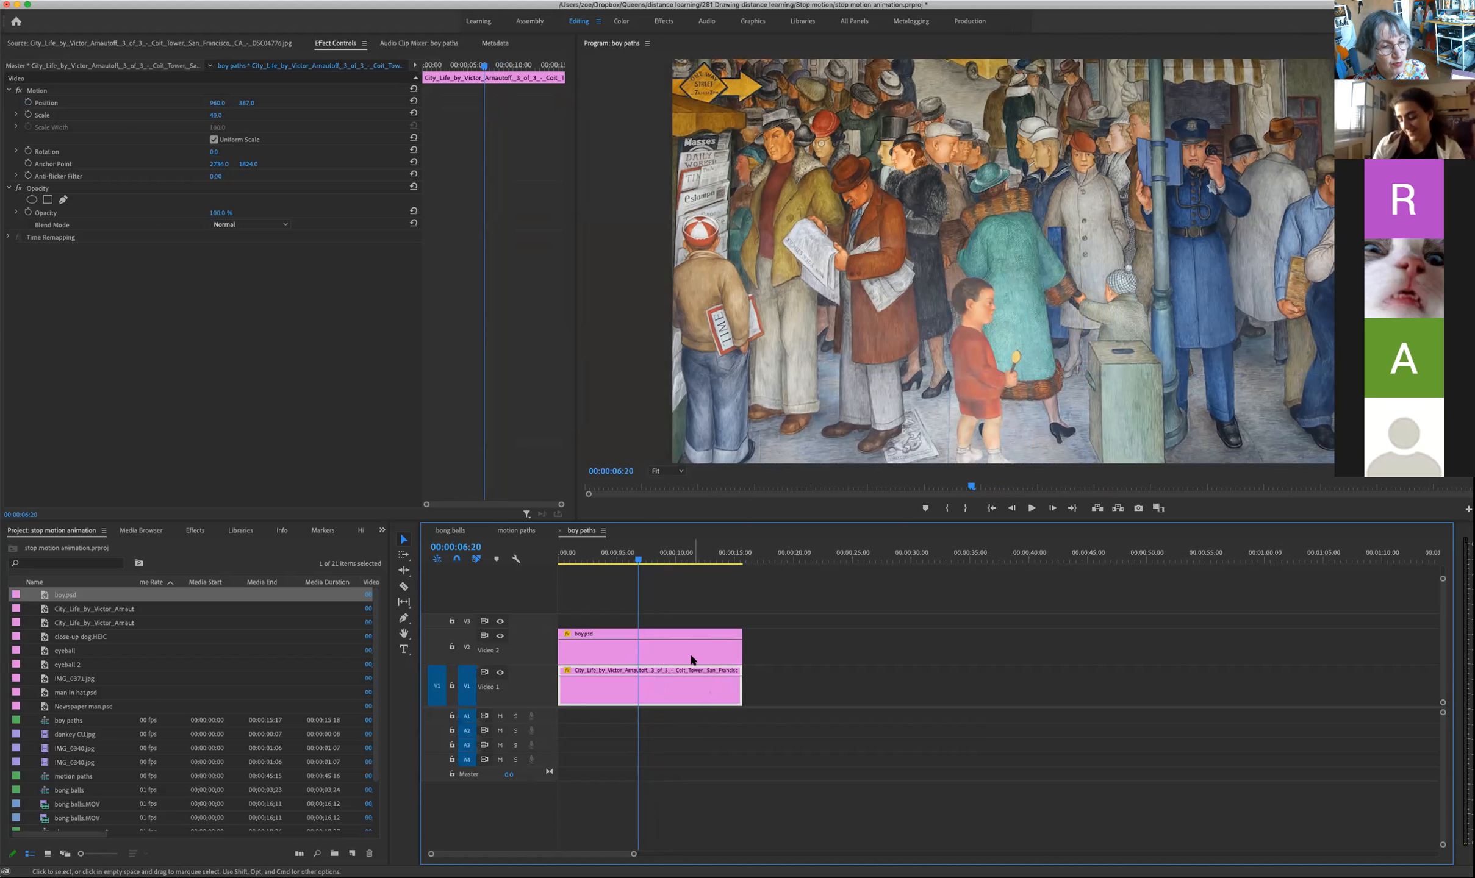
pyautogui.moveTo(535, 614); pyautogui.dragTo(535, 598)
pyautogui.moveTo(711, 658); pyautogui.dragTo(715, 618)
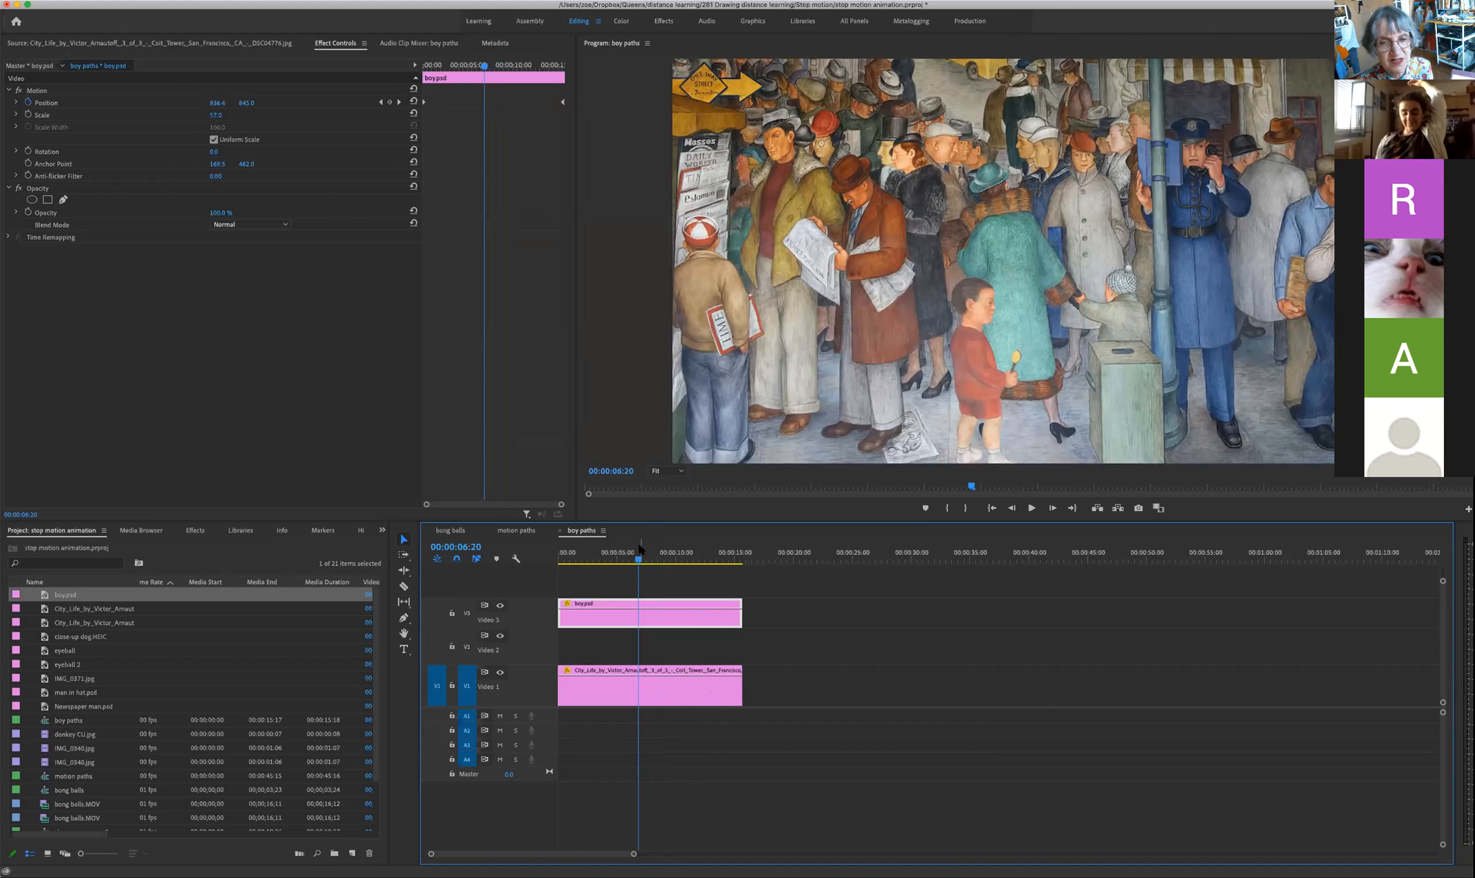
# Step: Copy the mural clip on the Video 1 track
pyautogui.click(668, 697)
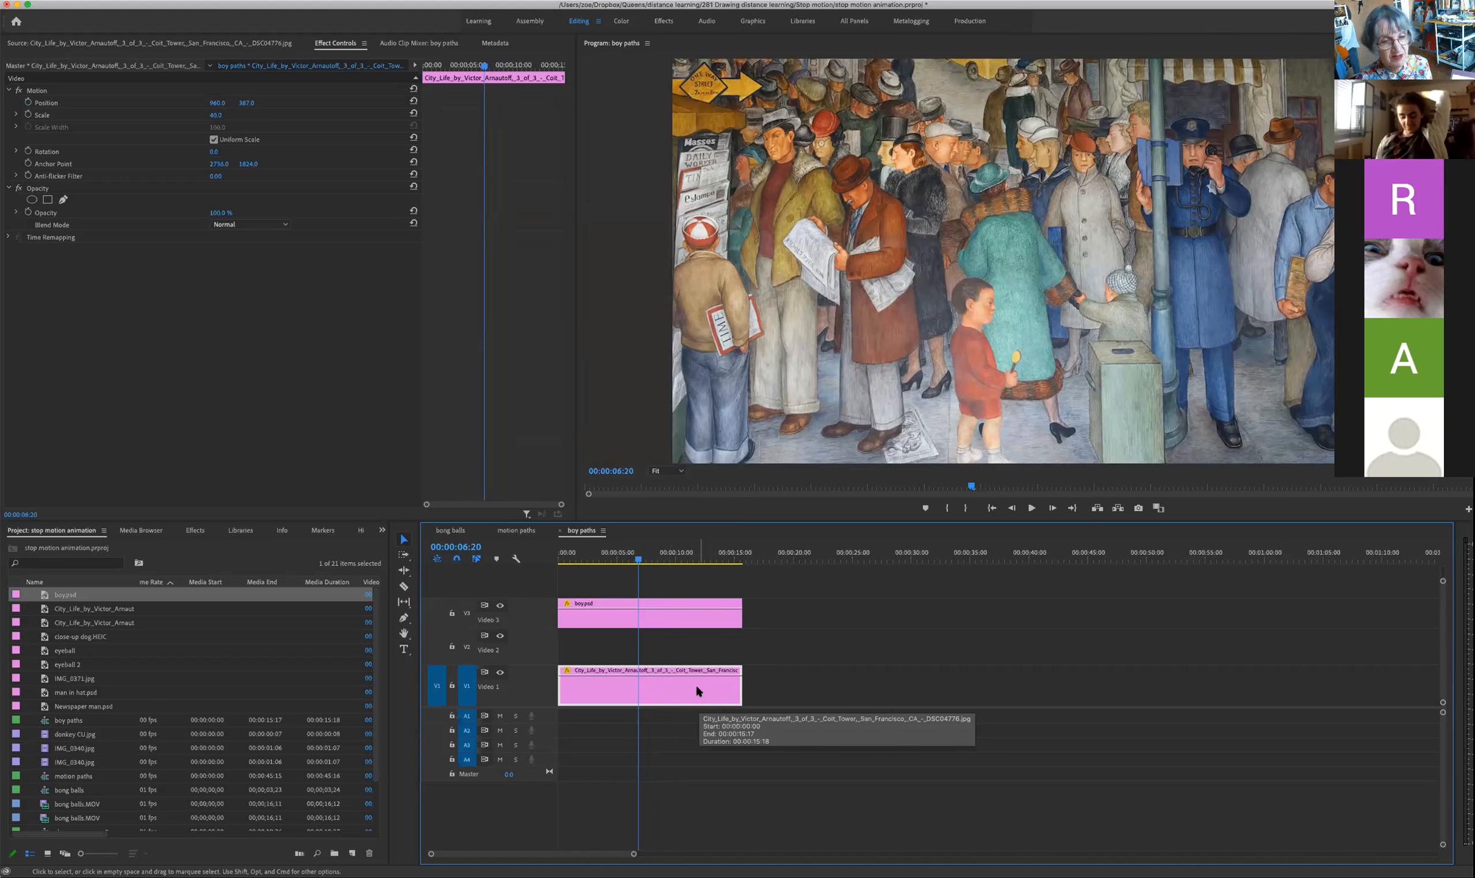
pyautogui.click(112, 0)
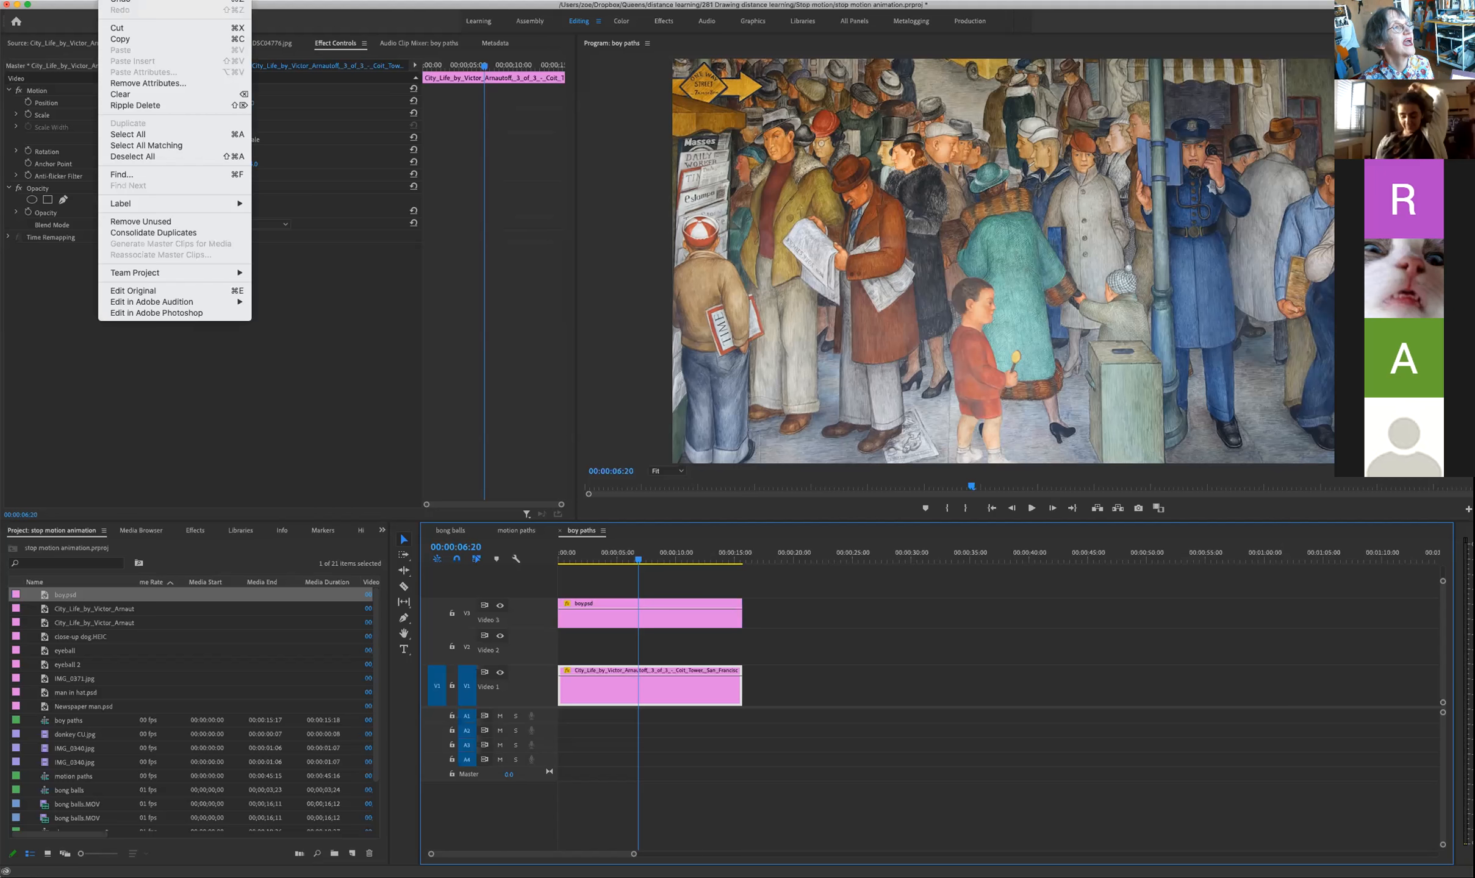
pyautogui.click(131, 39)
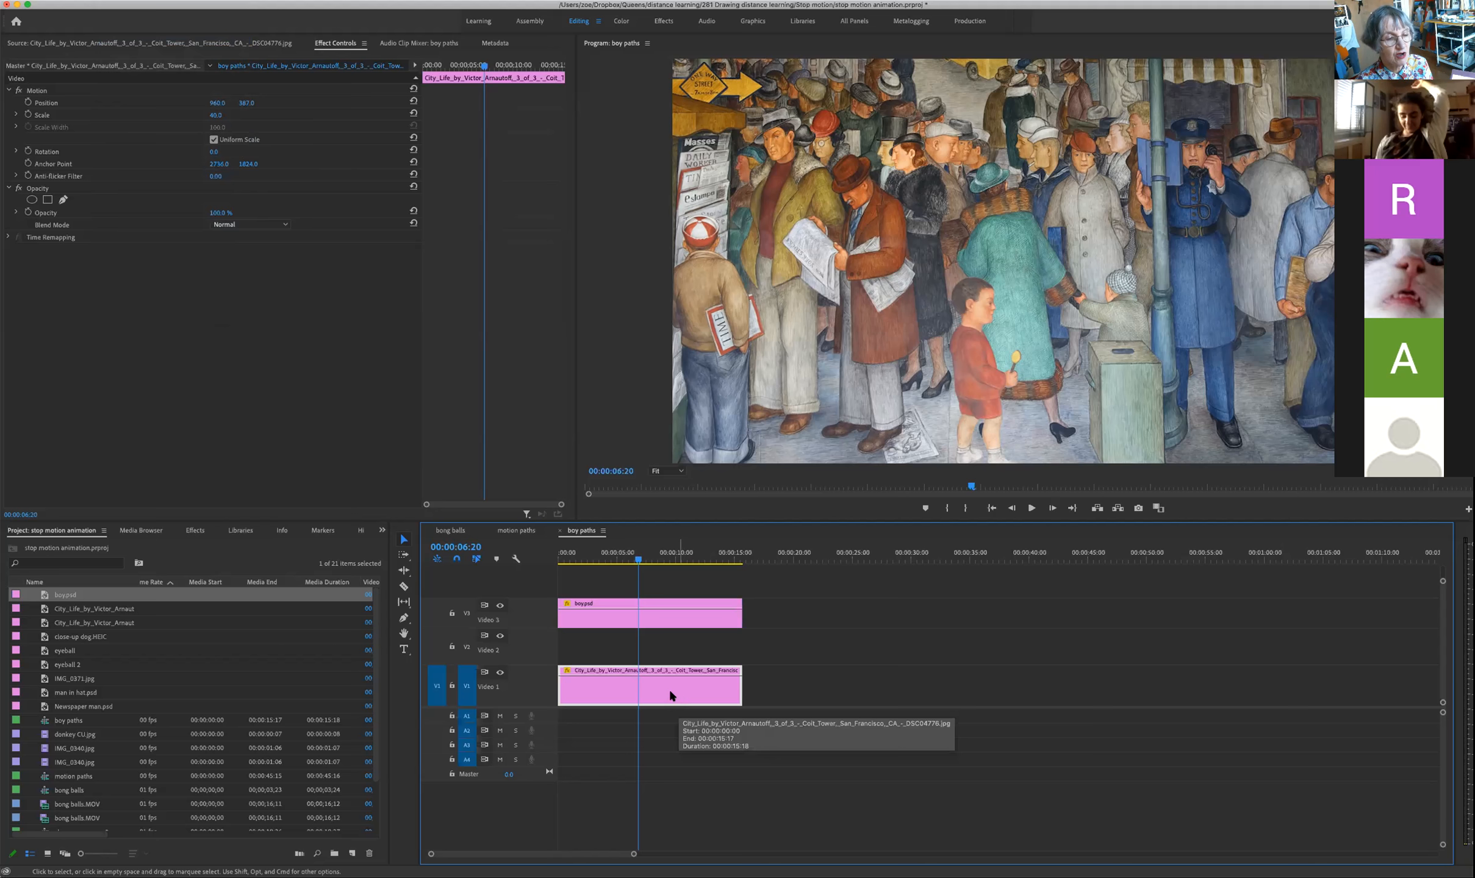
# Step: Lock the Video 1 track and make Video 2 the source and target track
pyautogui.click(451, 686)
pyautogui.click(435, 647)
pyautogui.click(467, 647)
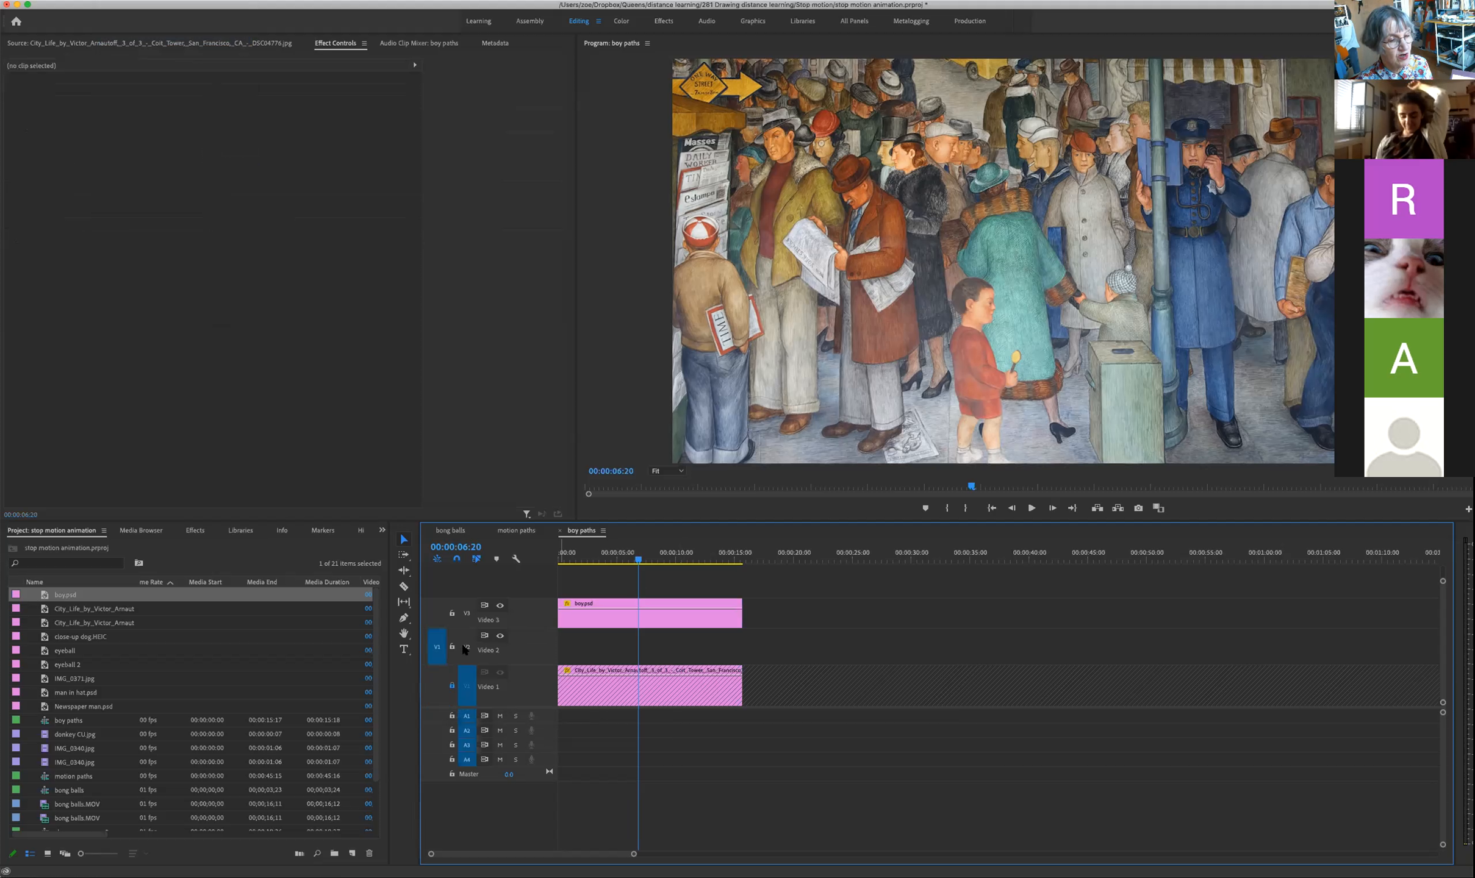
# Step: Paste the copied mural at the start of Video 2, lock that track, and go to 00:00:06:03
pyautogui.moveTo(639, 557); pyautogui.dragTo(540, 568)
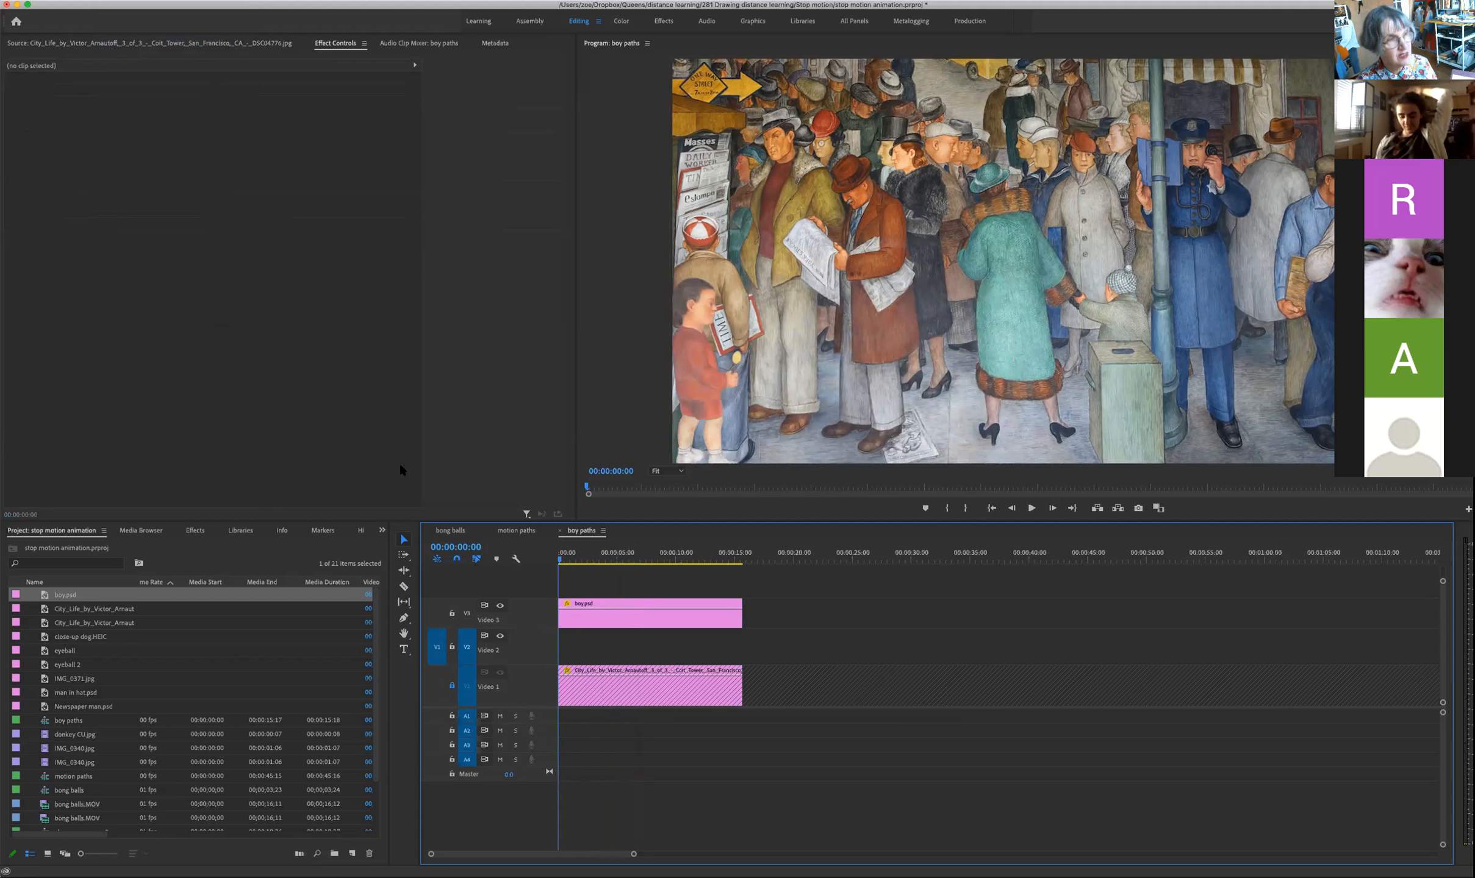
pyautogui.click(109, 0)
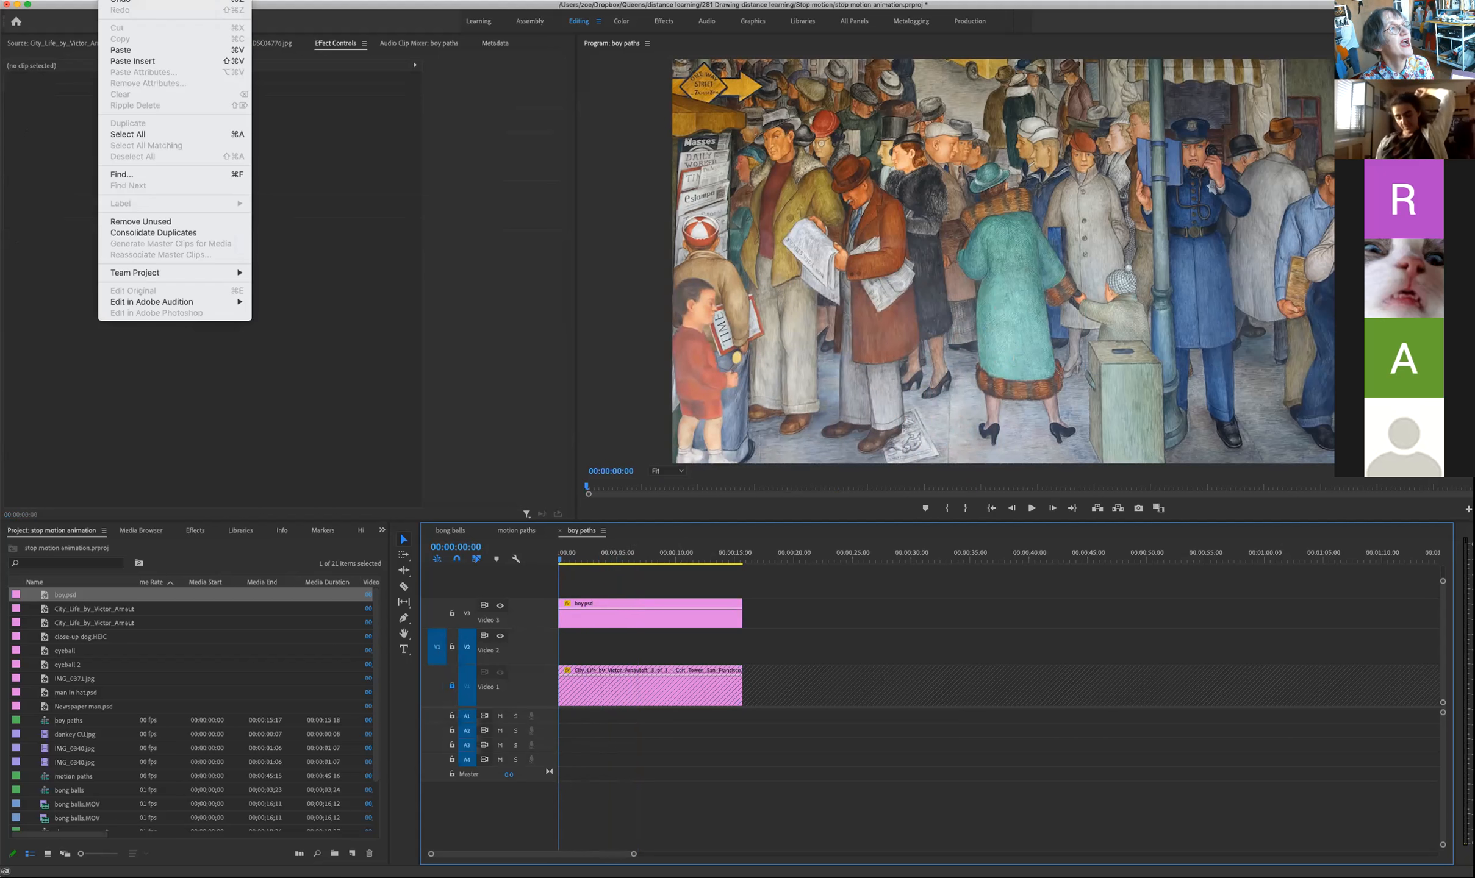
pyautogui.click(120, 50)
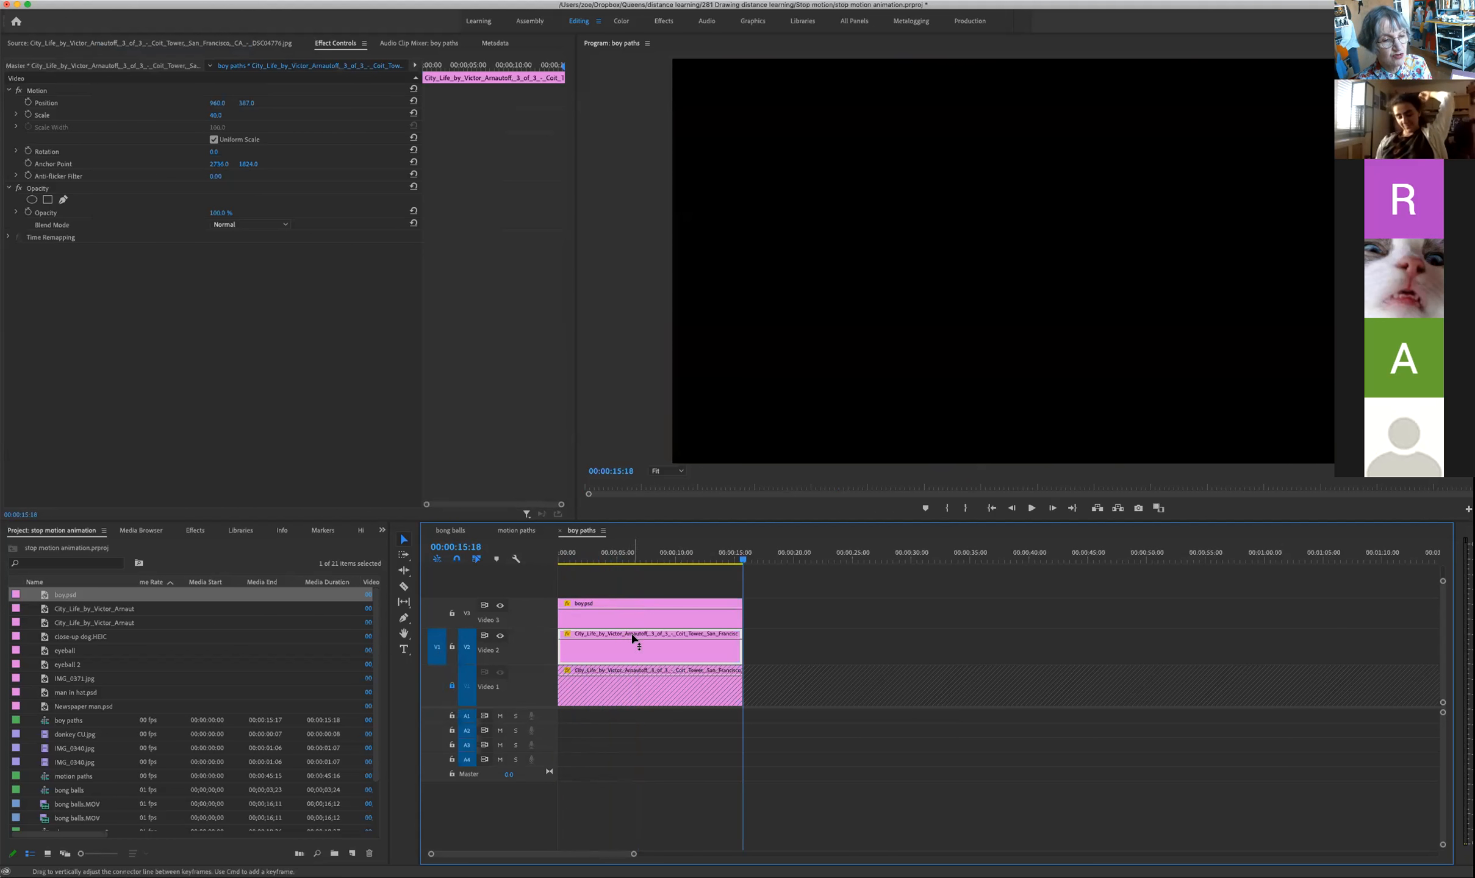
pyautogui.click(452, 647)
pyautogui.click(630, 553)
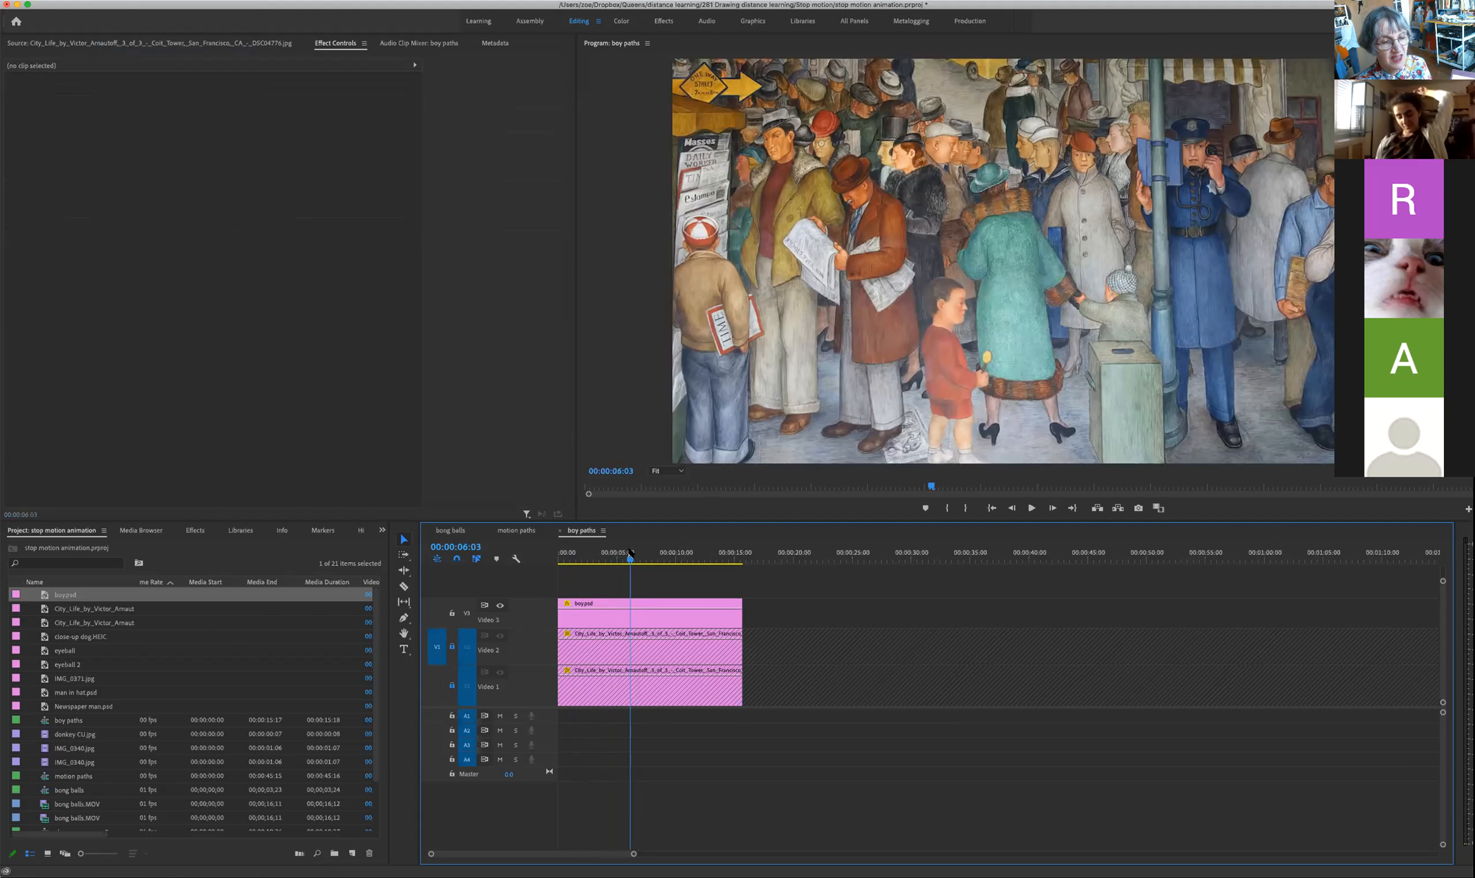
# Step: Unlock Video 2 and draw a closed Pen opacity mask around the green bin on its mural clip
pyautogui.click(452, 647)
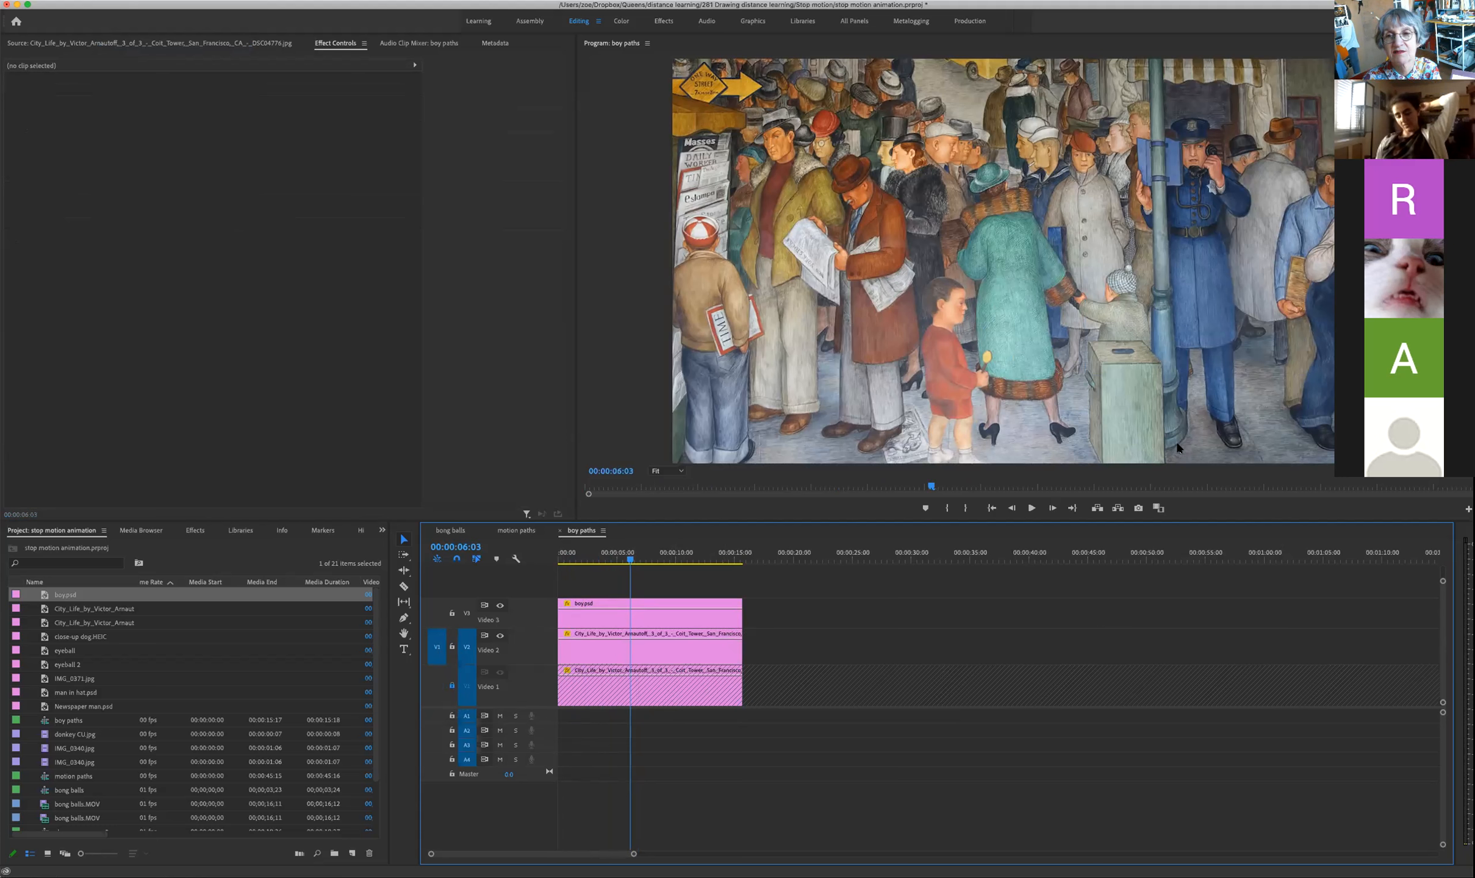
pyautogui.click(682, 656)
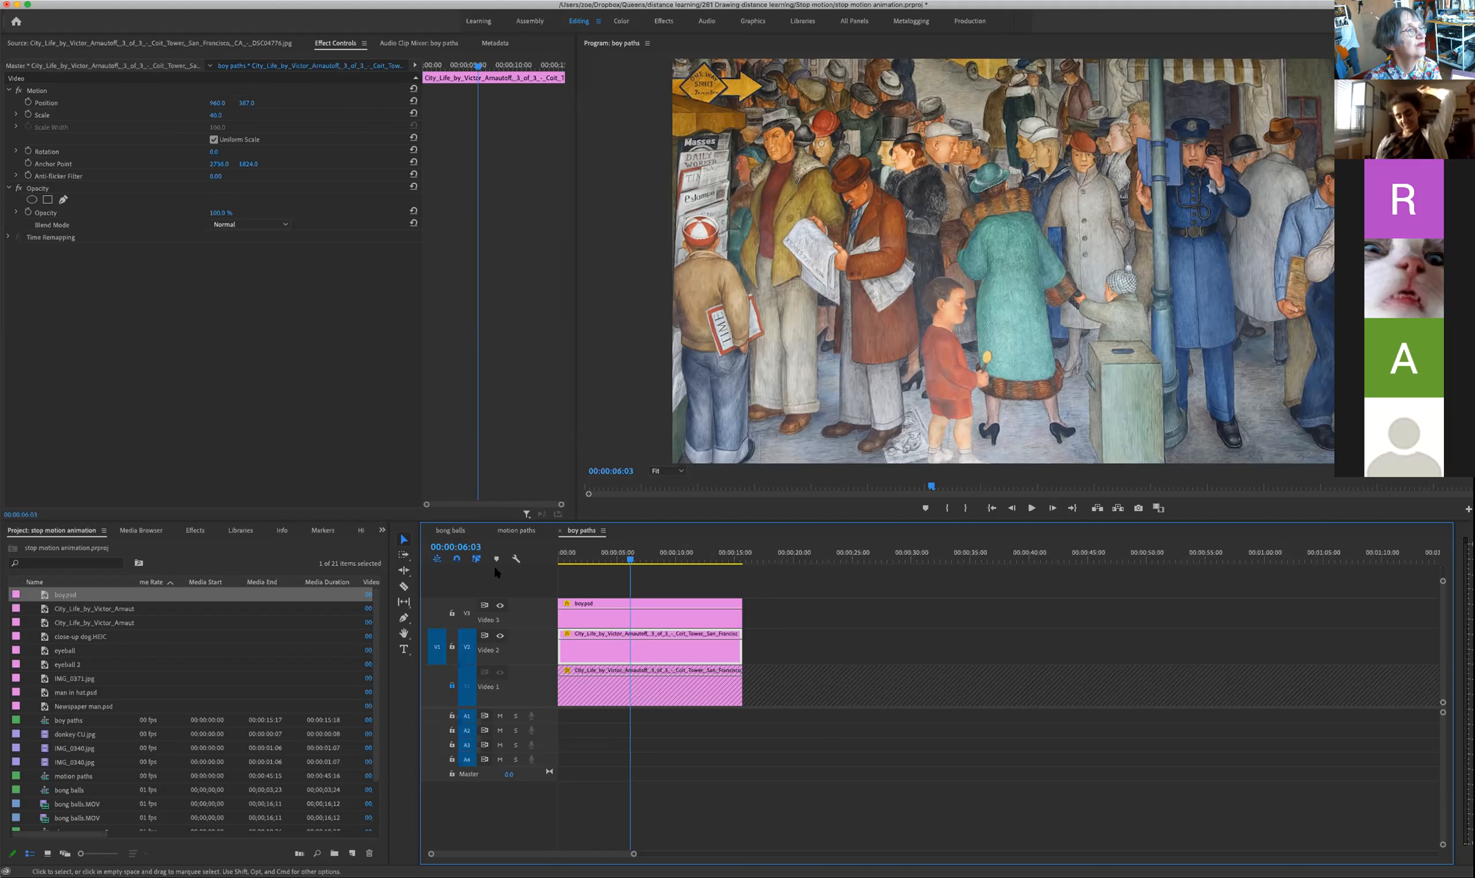
pyautogui.click(62, 199)
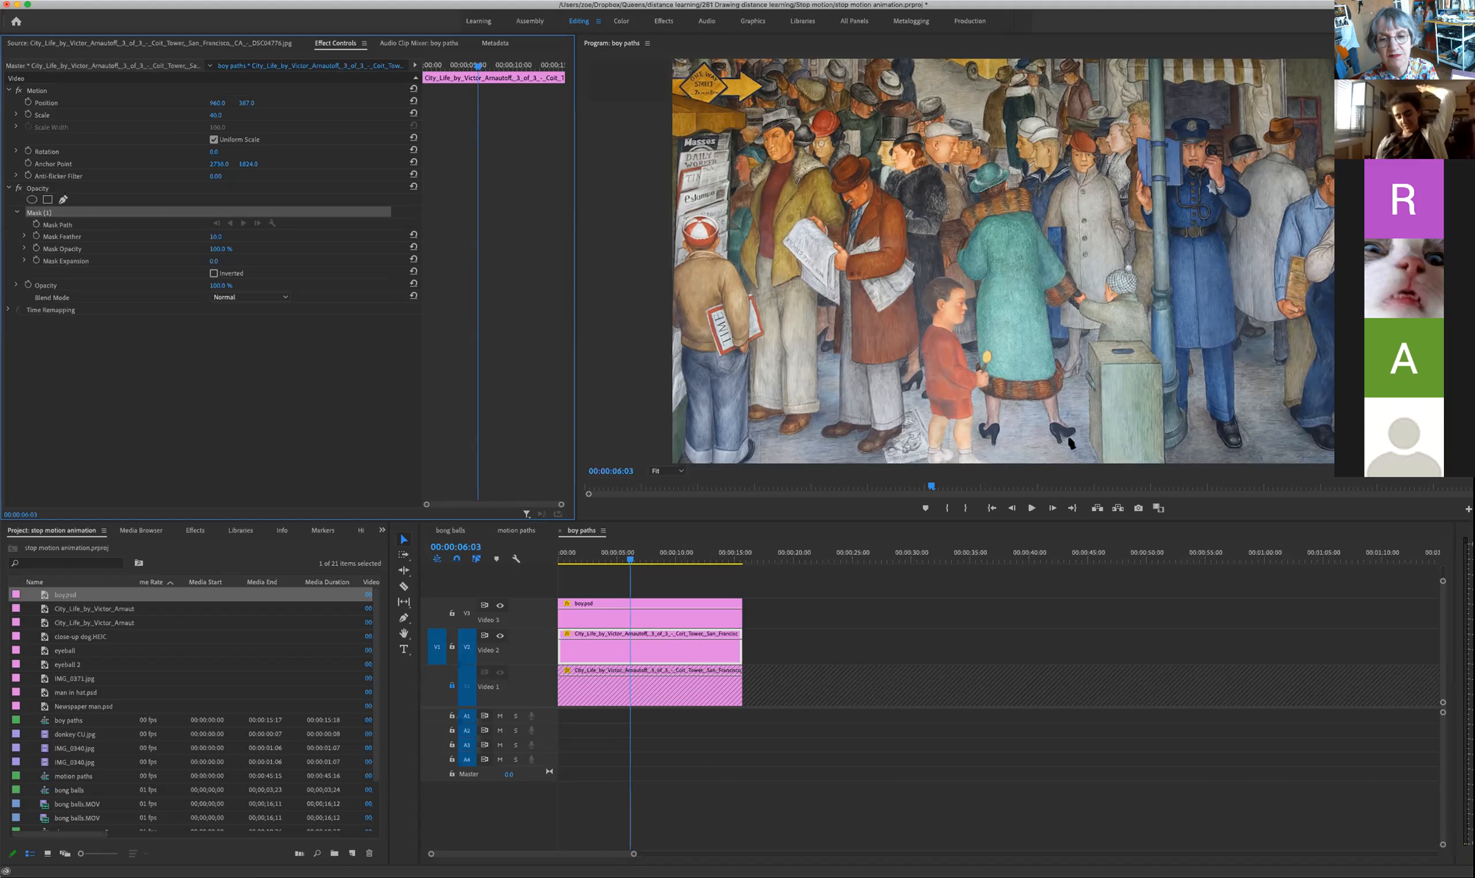
pyautogui.click(1102, 466)
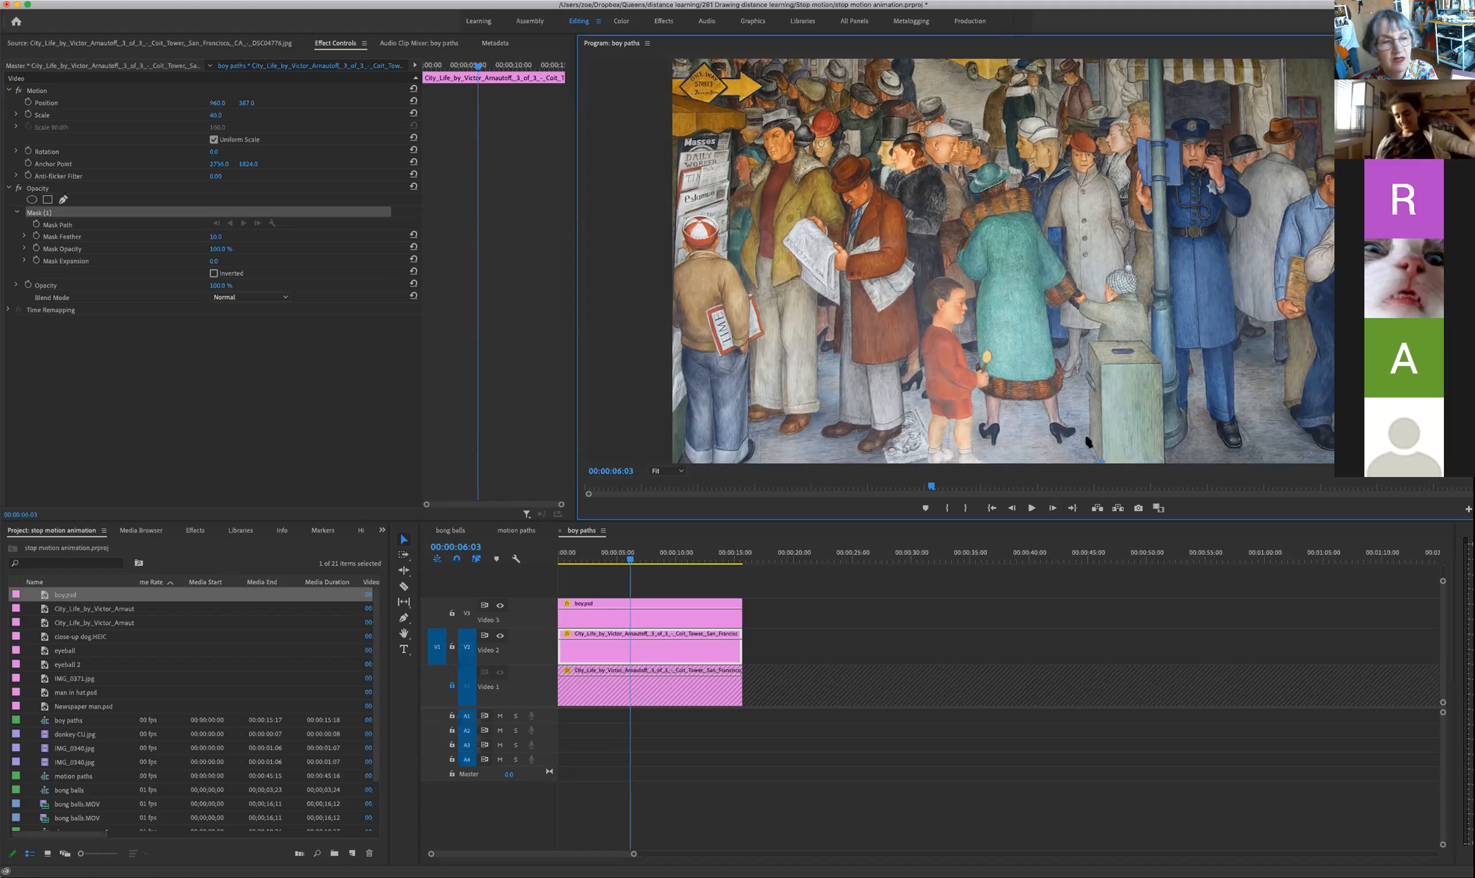
pyautogui.click(1089, 346)
pyautogui.click(1142, 342)
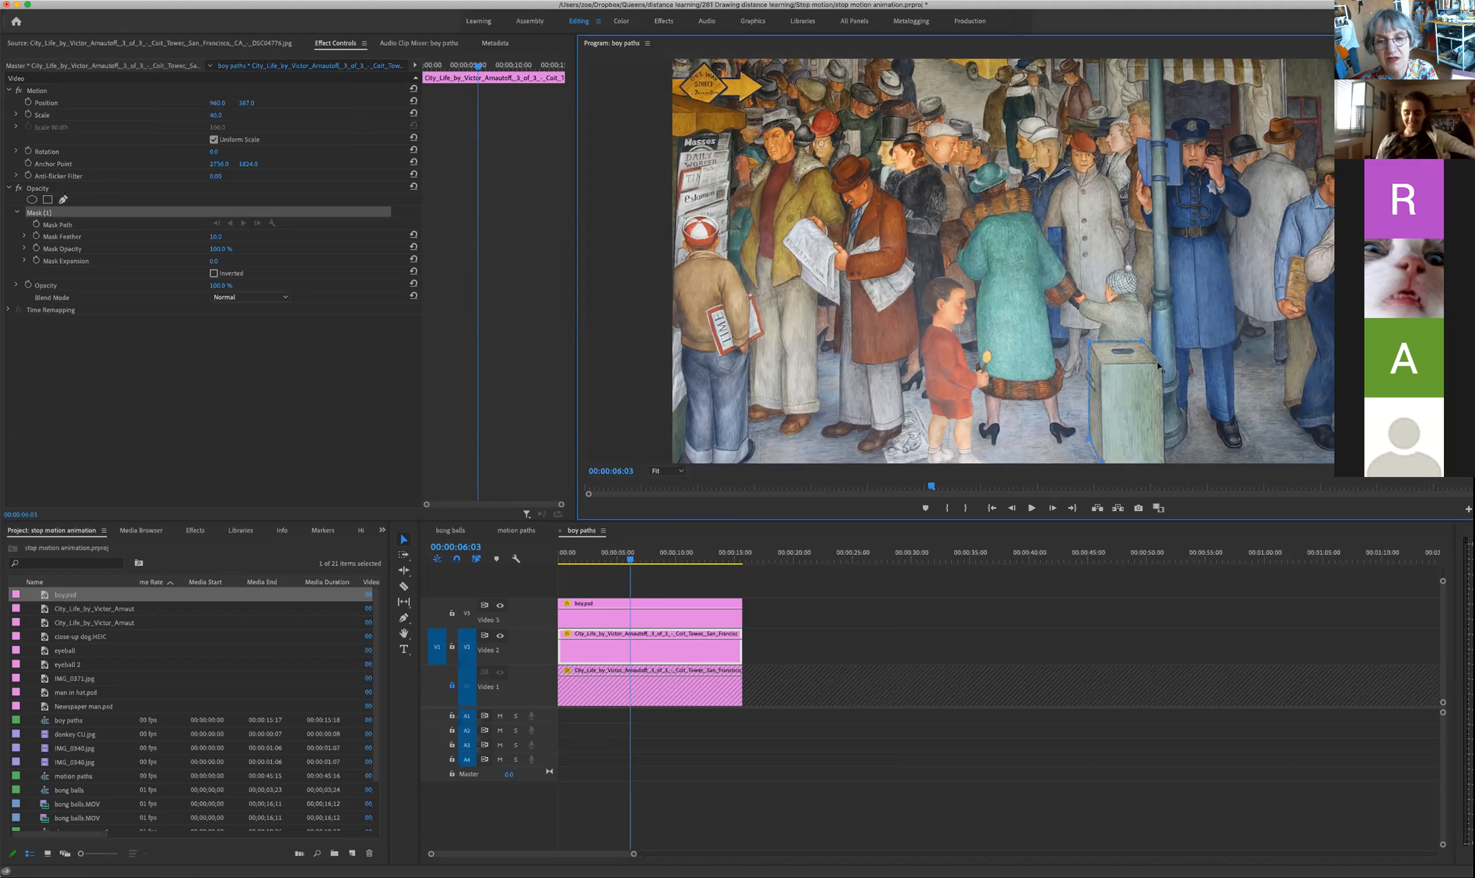
pyautogui.click(1163, 463)
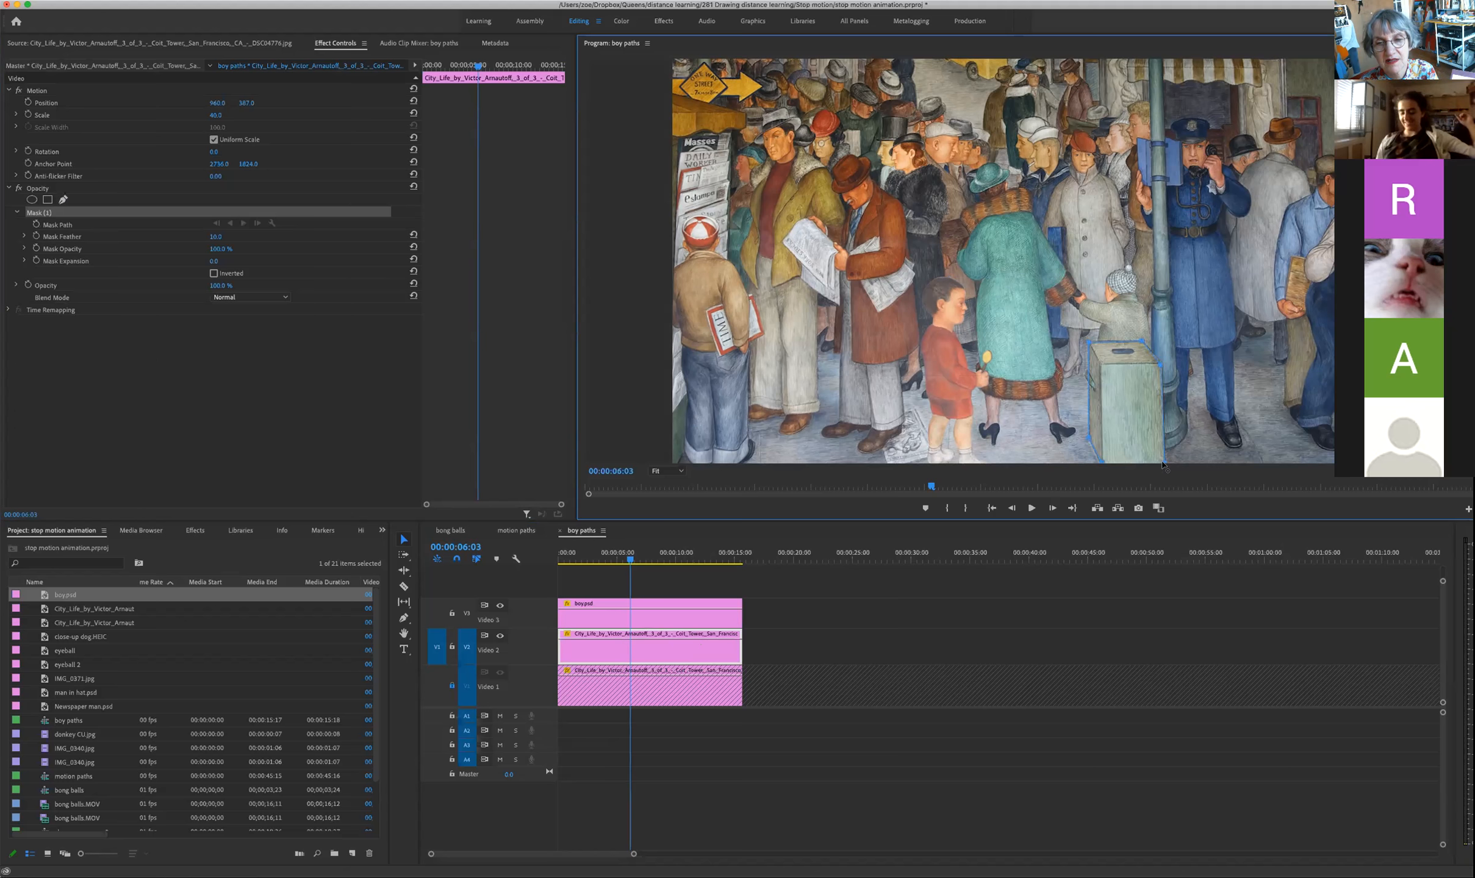
pyautogui.click(1100, 463)
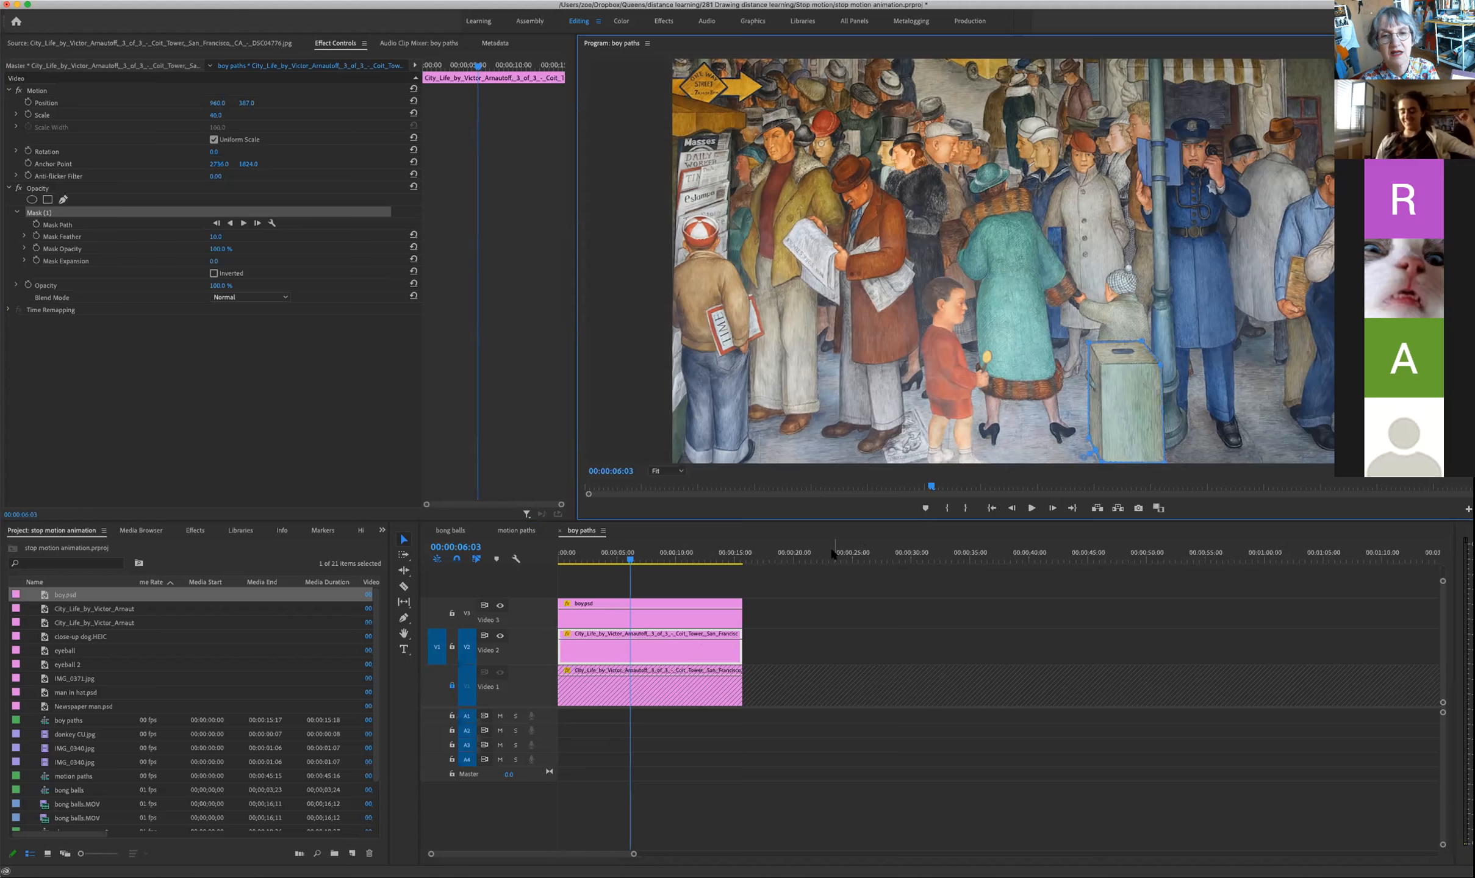
# Step: Unlock the Video 1 track and hide its mural, leaving the playhead at 00:00:06:04
pyautogui.click(637, 558)
pyautogui.moveTo(640, 559)
pyautogui.mouseDown()
pyautogui.moveTo(685, 562)
pyautogui.moveTo(630, 560)
pyautogui.mouseUp()
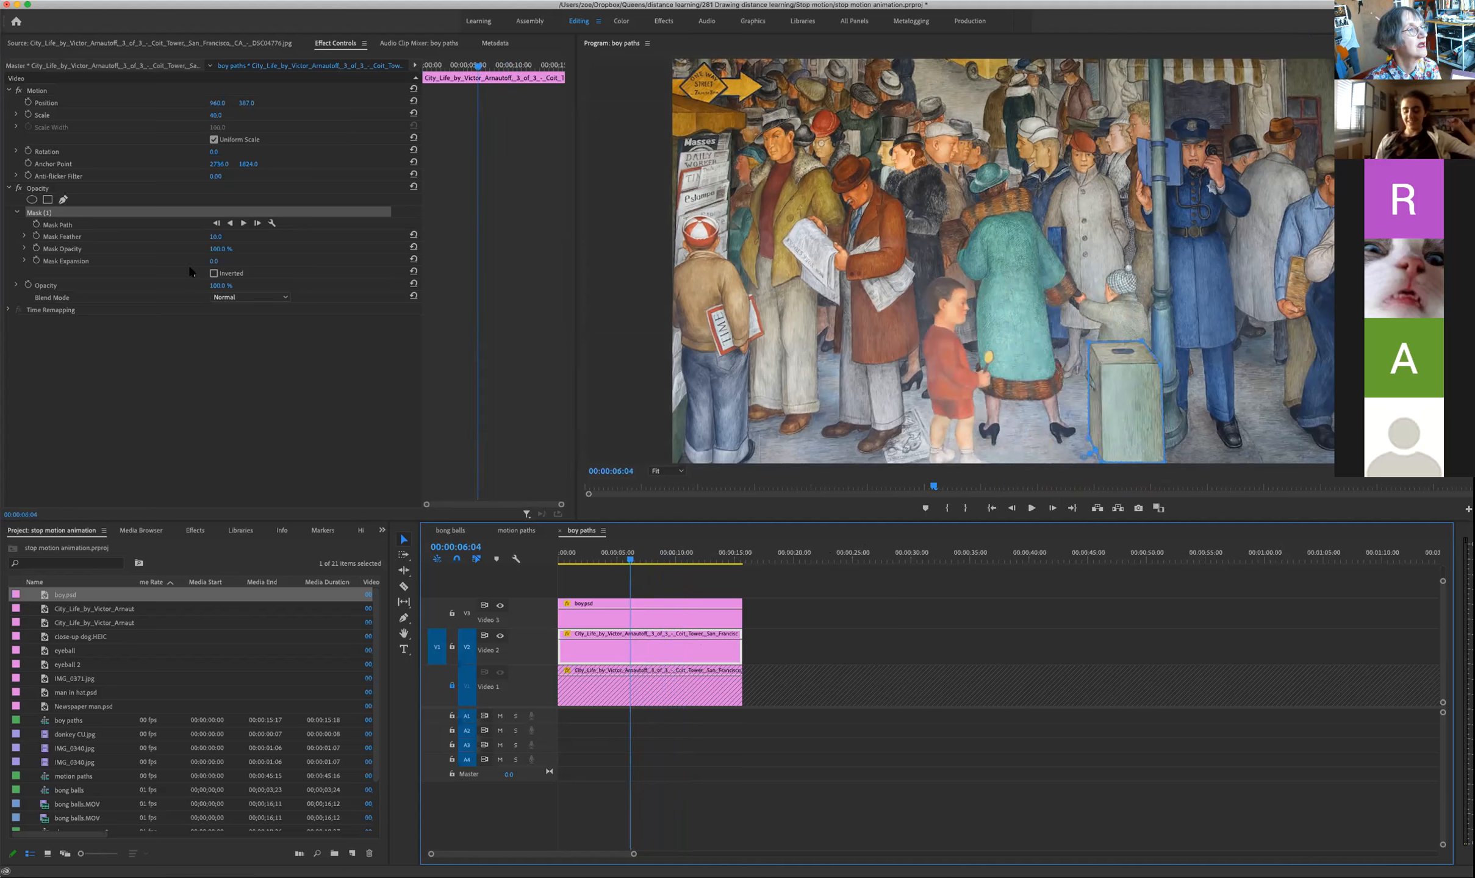
pyautogui.click(452, 686)
pyautogui.click(500, 673)
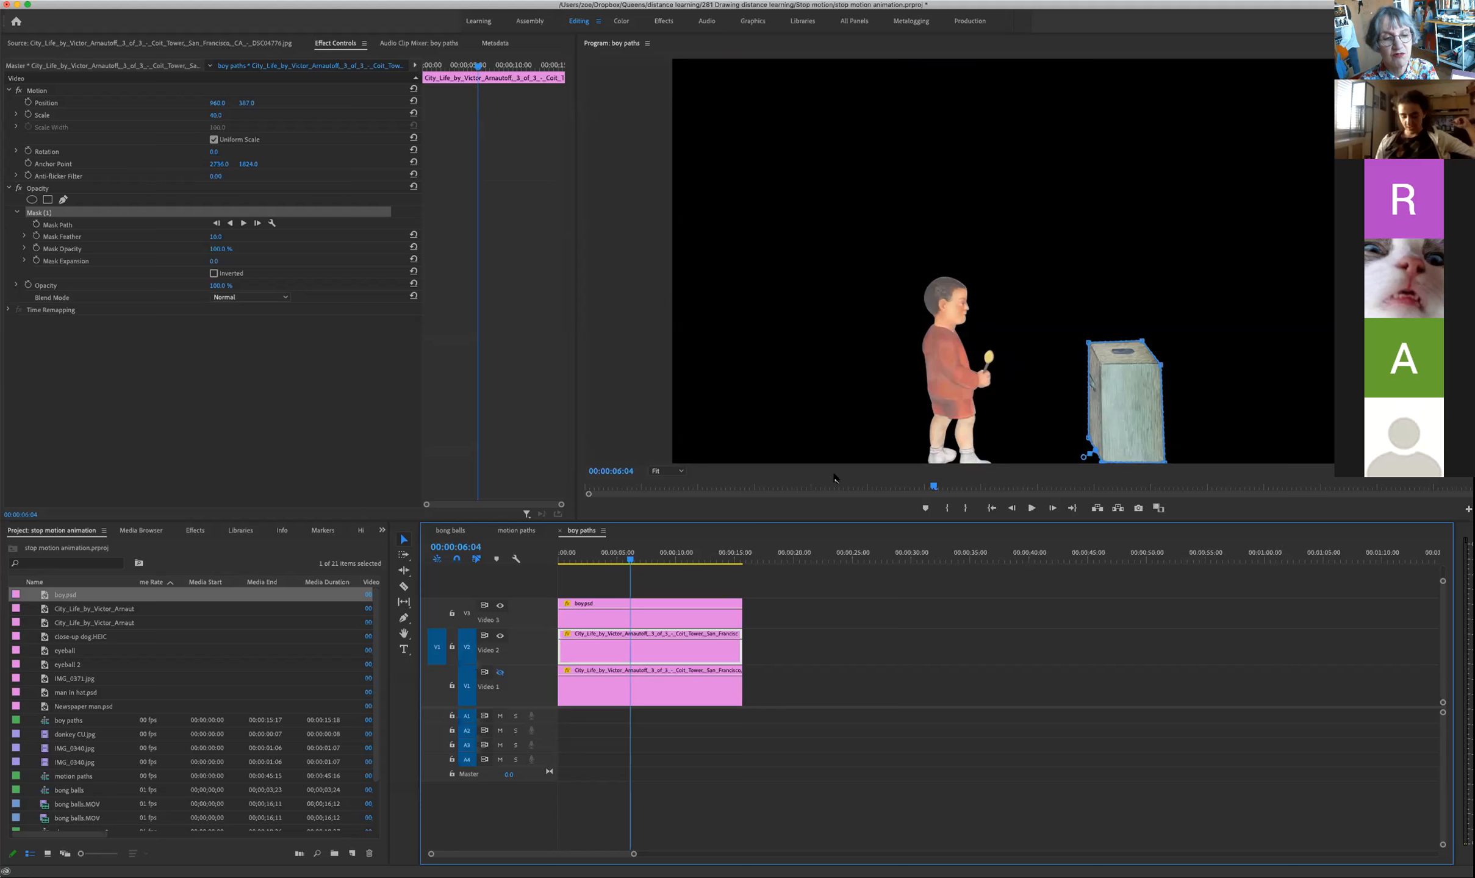
# Step: Scrub from 00:00:06:04 to 00:00:08:08 to examine the boy approaching the masked bin
pyautogui.moveTo(632, 562)
pyautogui.mouseDown()
pyautogui.moveTo(674, 568)
pyautogui.moveTo(651, 568)
pyautogui.mouseUp()
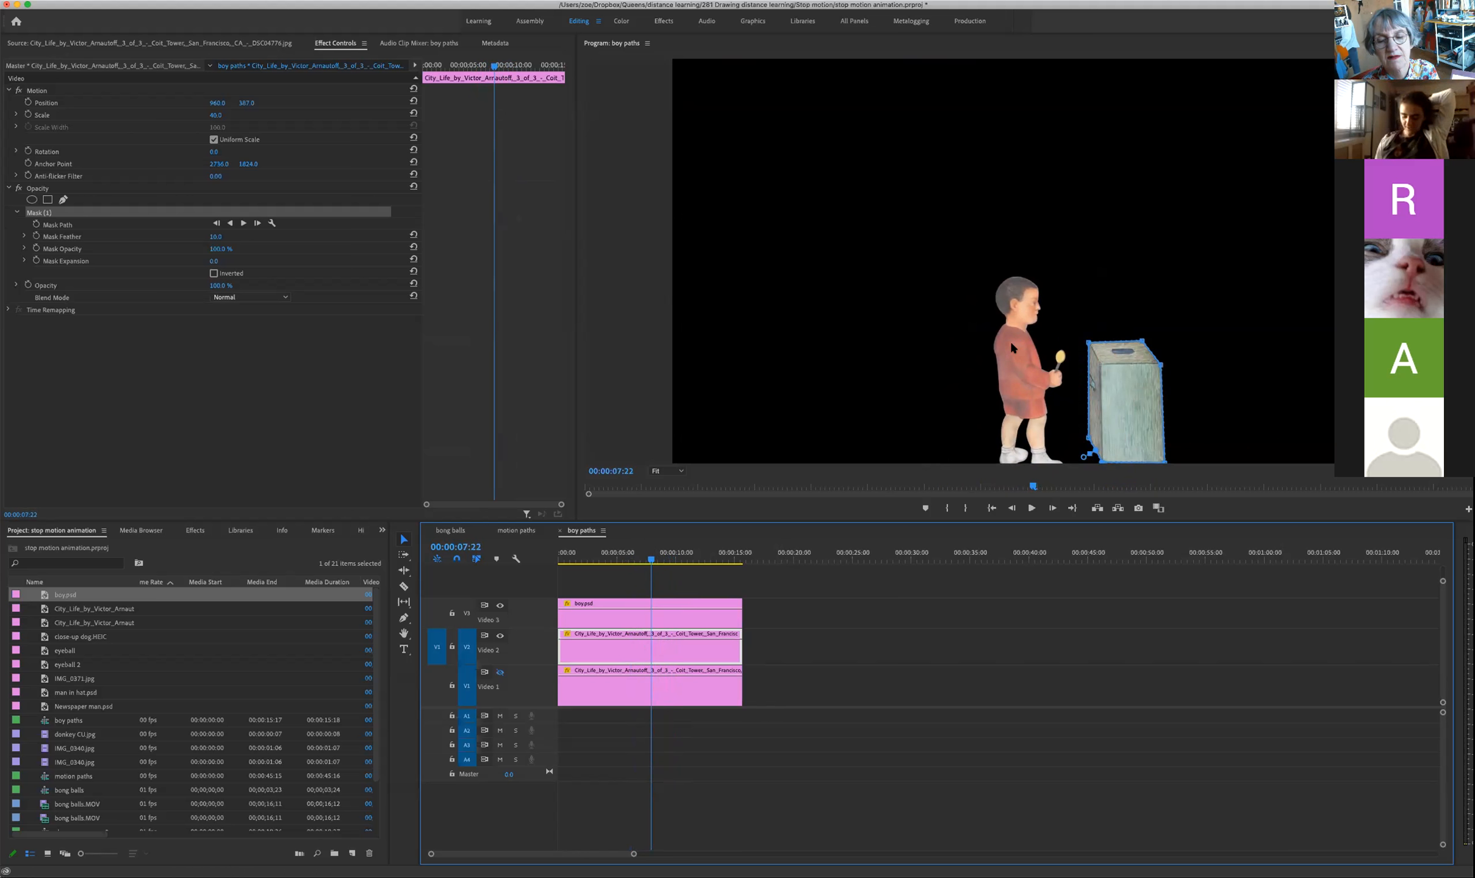
pyautogui.moveTo(652, 563); pyautogui.dragTo(650, 595)
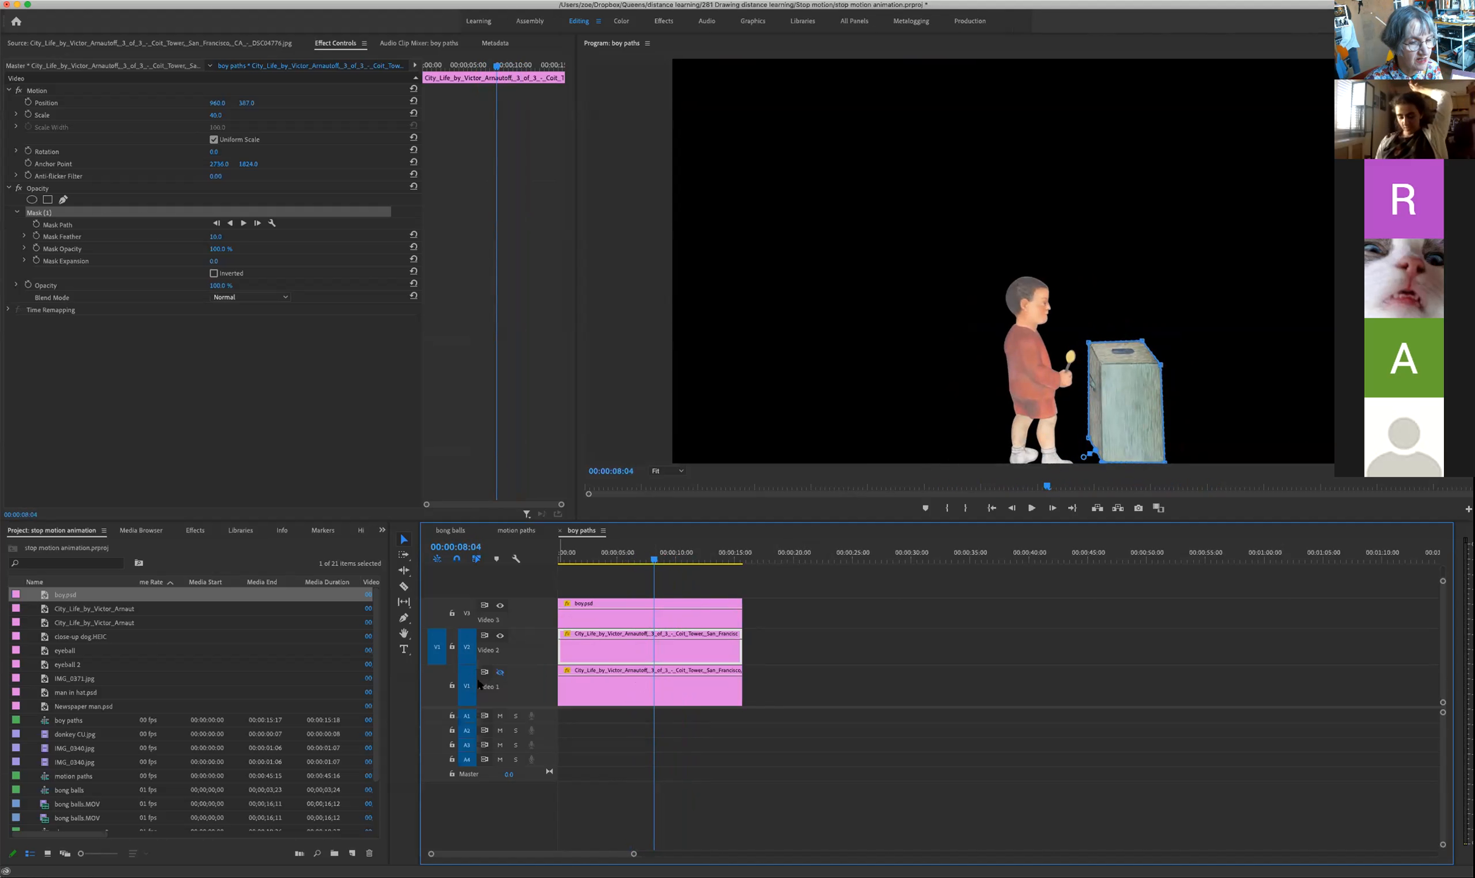
pyautogui.click(500, 673)
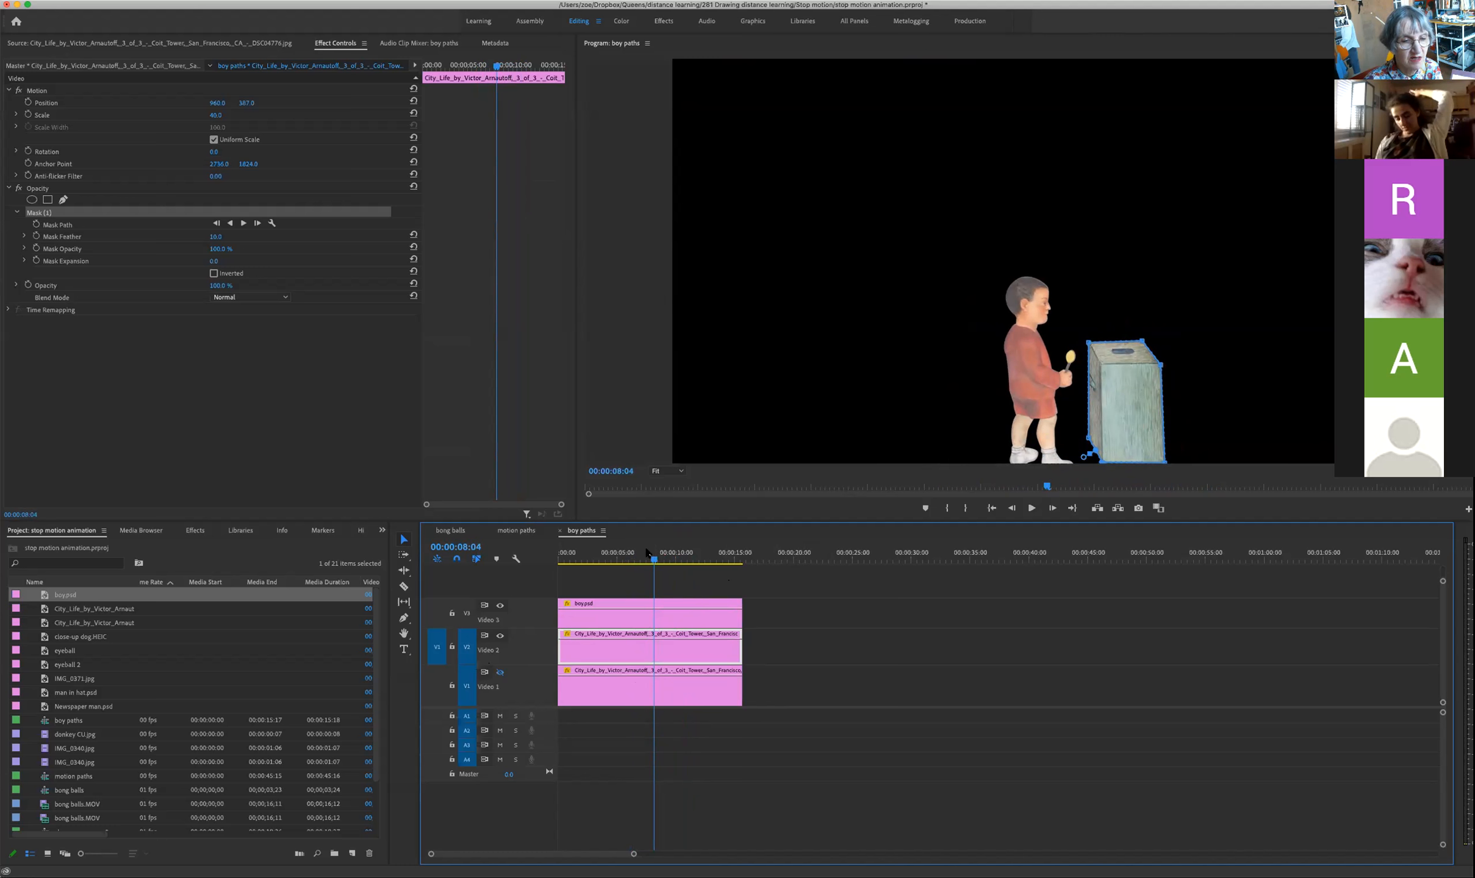
pyautogui.moveTo(654, 557)
pyautogui.mouseDown()
pyautogui.moveTo(693, 561)
pyautogui.moveTo(643, 561)
pyautogui.moveTo(669, 561)
pyautogui.moveTo(656, 561)
pyautogui.mouseUp()
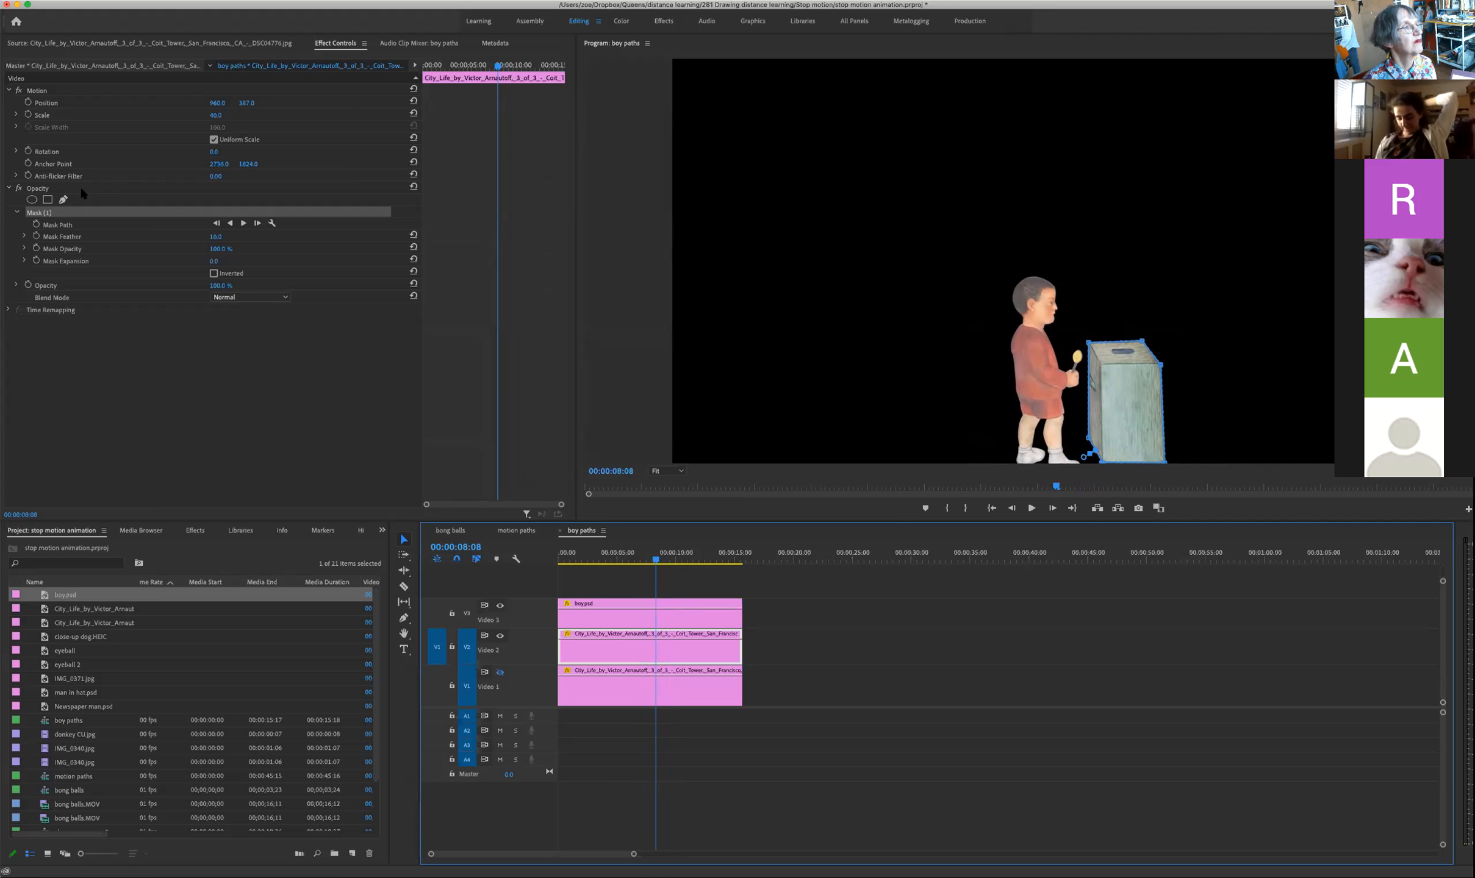
# Step: Try inverting the bin mask, view it at 00:00:07:00, and turn Inverted back off
pyautogui.click(213, 274)
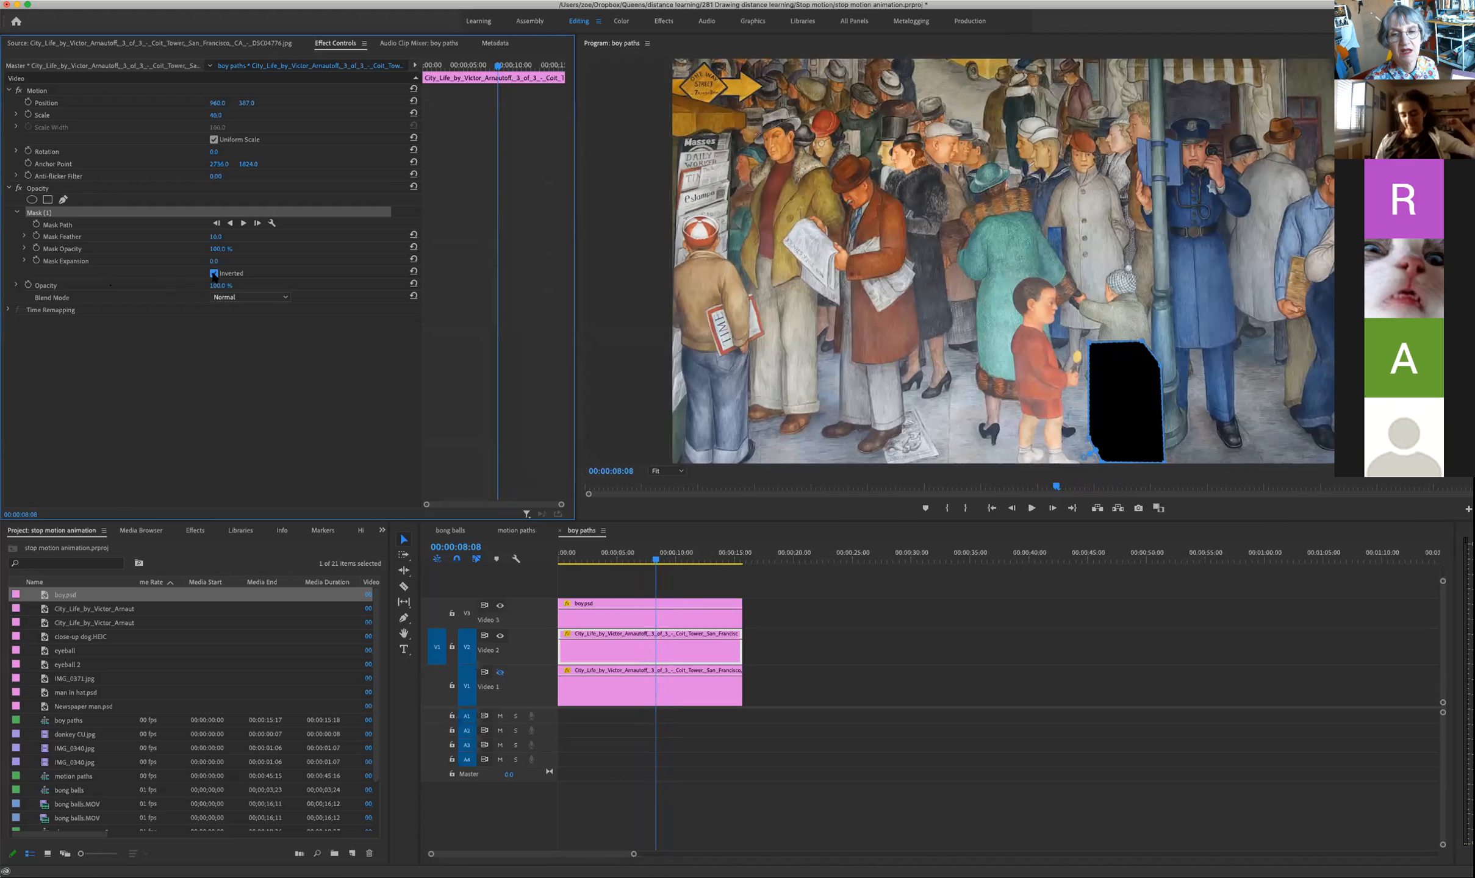
pyautogui.moveTo(655, 559); pyautogui.dragTo(599, 535)
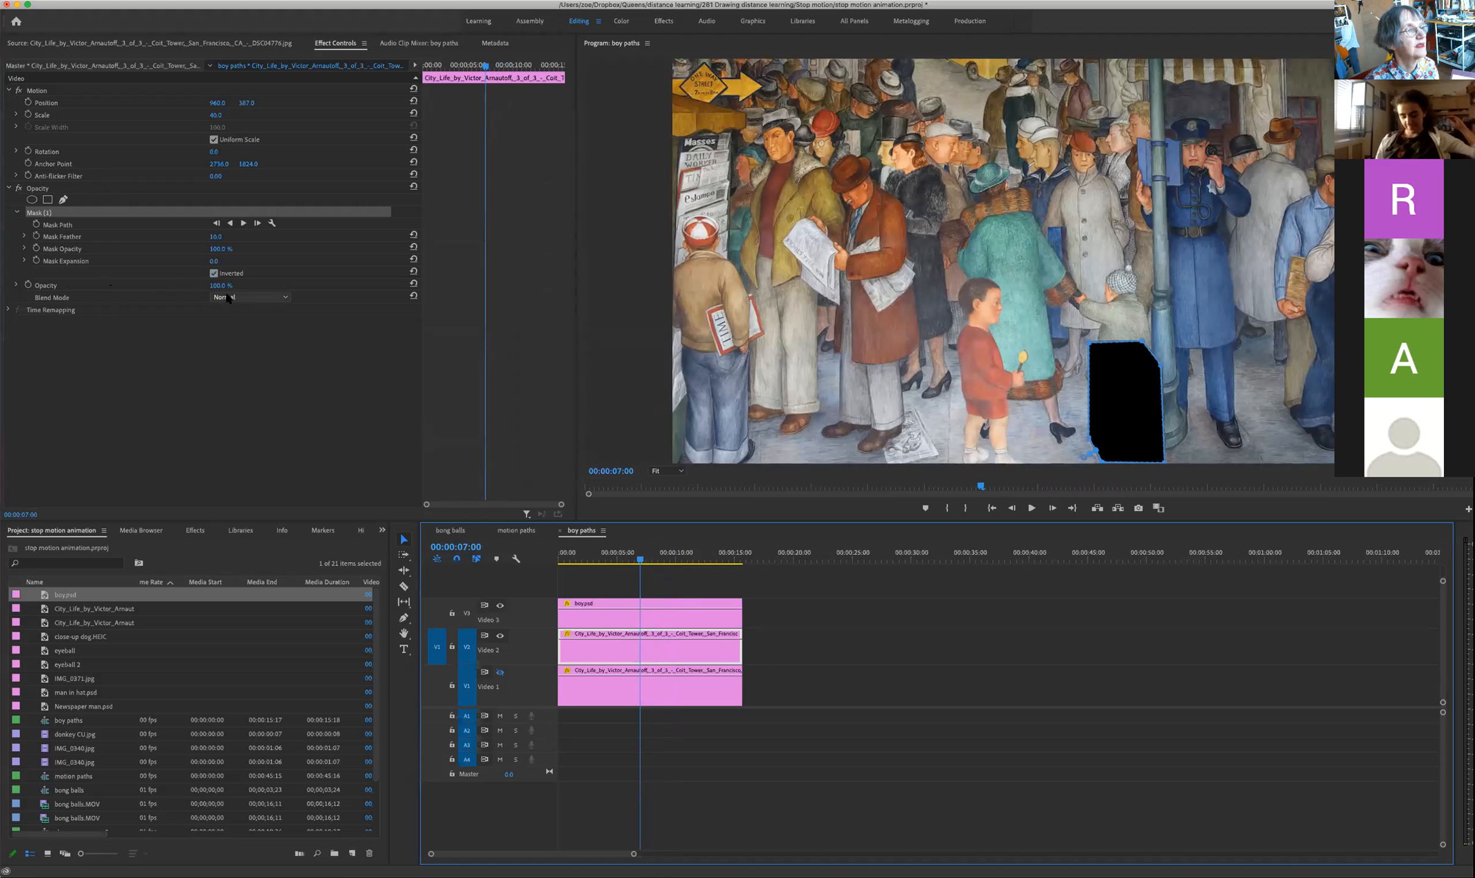
pyautogui.click(214, 274)
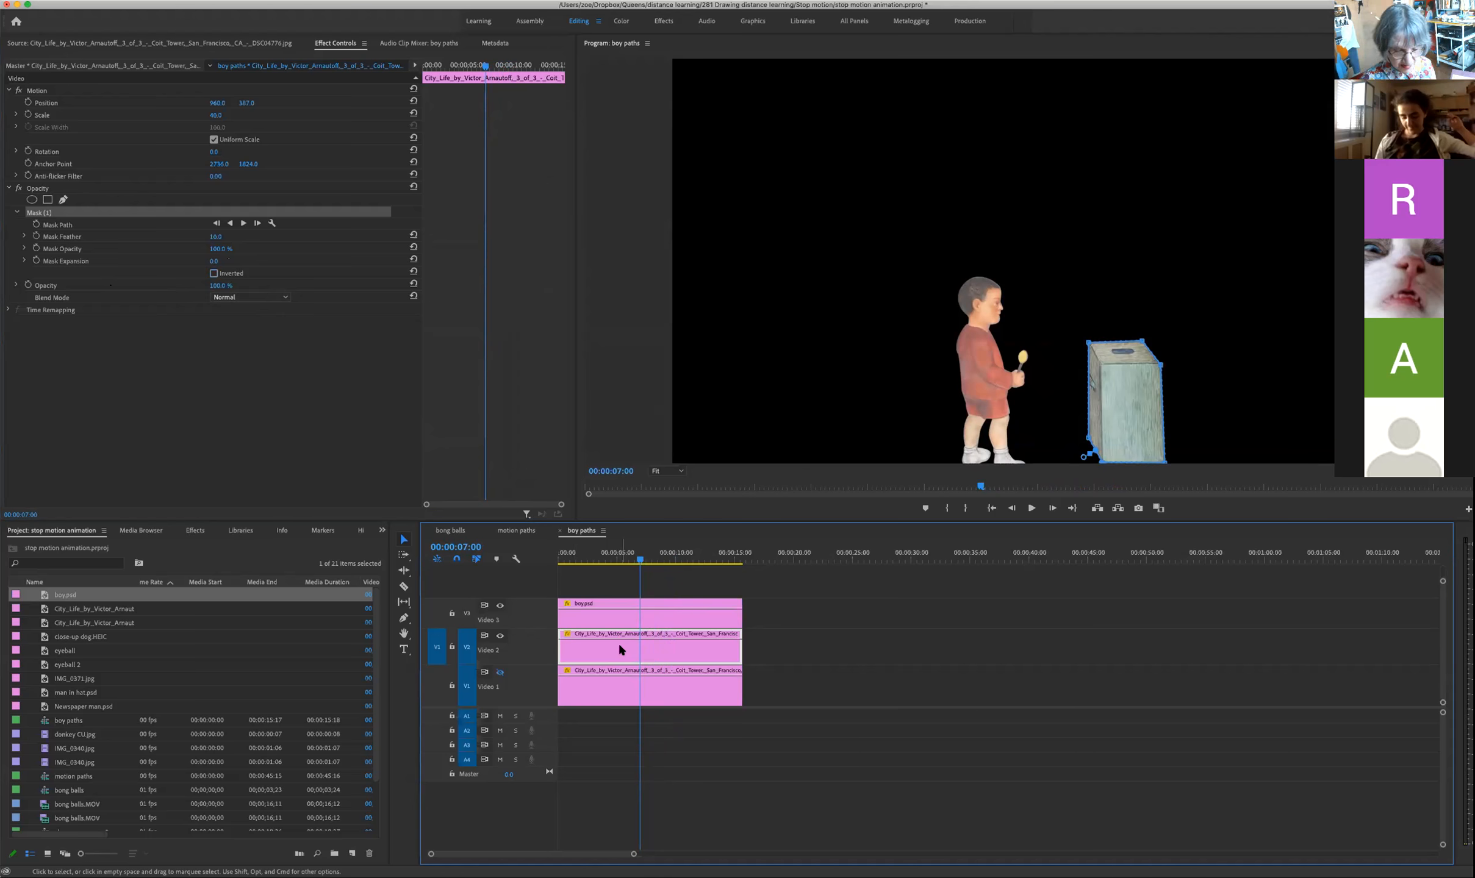
# Step: Delete the masked mural clip from Video 2 and show the Video 1 mural again
pyautogui.press('Delete')
pyautogui.click(500, 672)
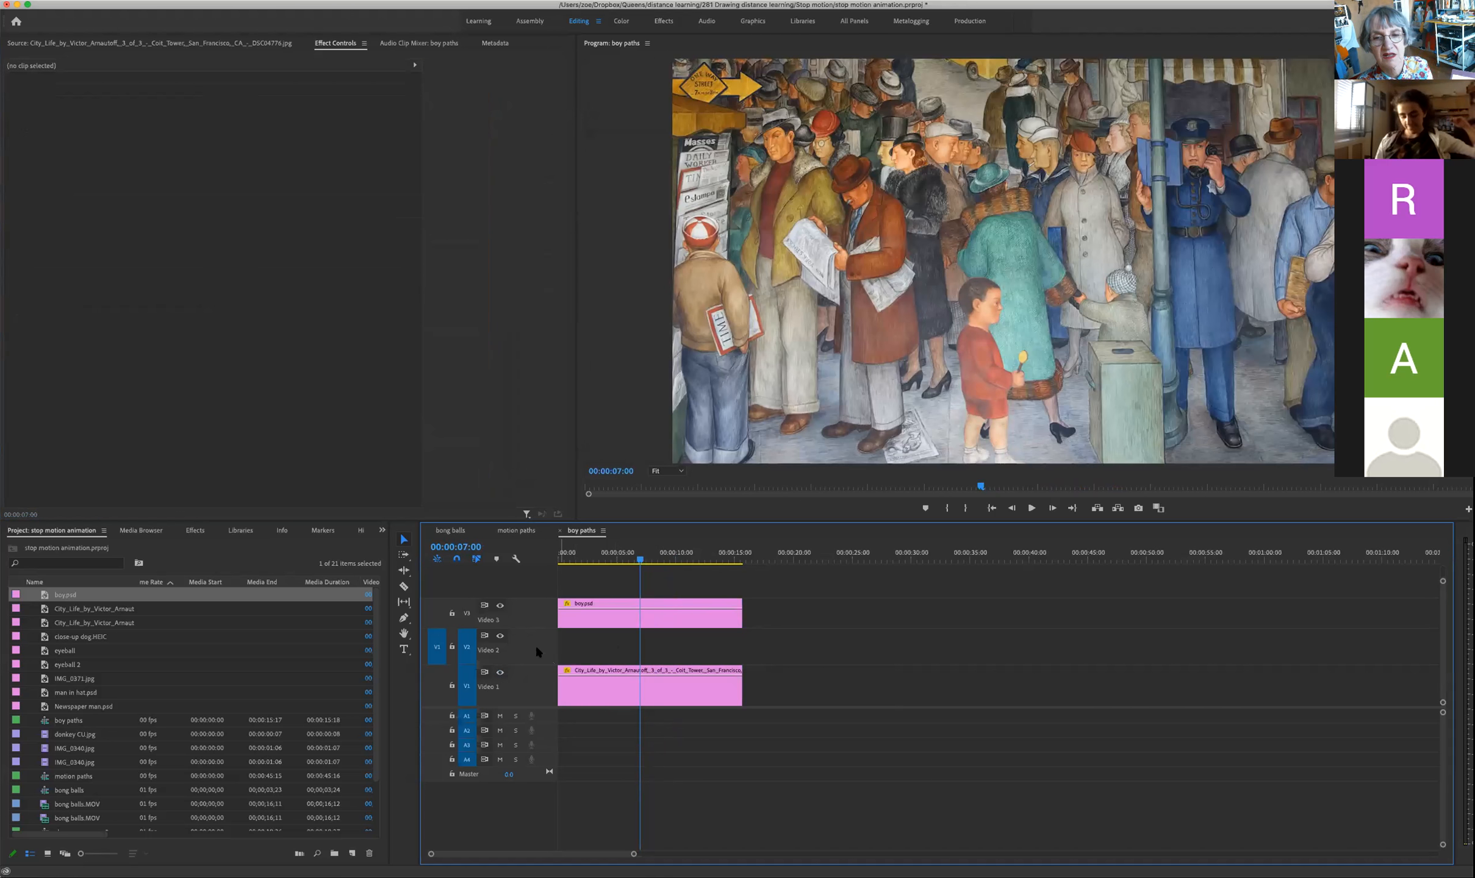
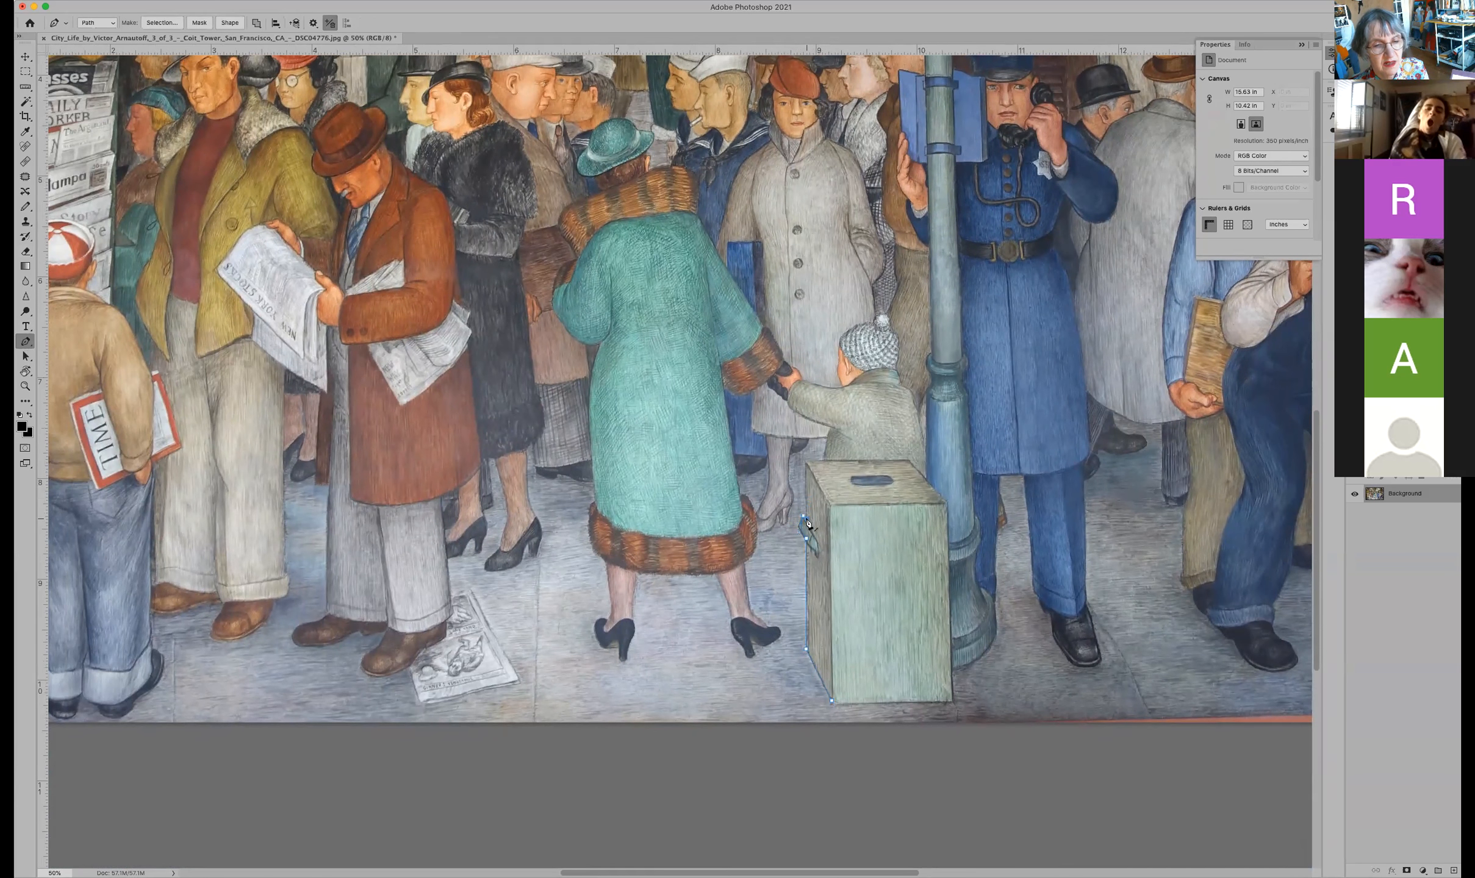
# Step: Switch to Photoshop and complete the Pen path around the green bin through its top and lower corners
pyautogui.click(806, 464)
pyautogui.click(908, 458)
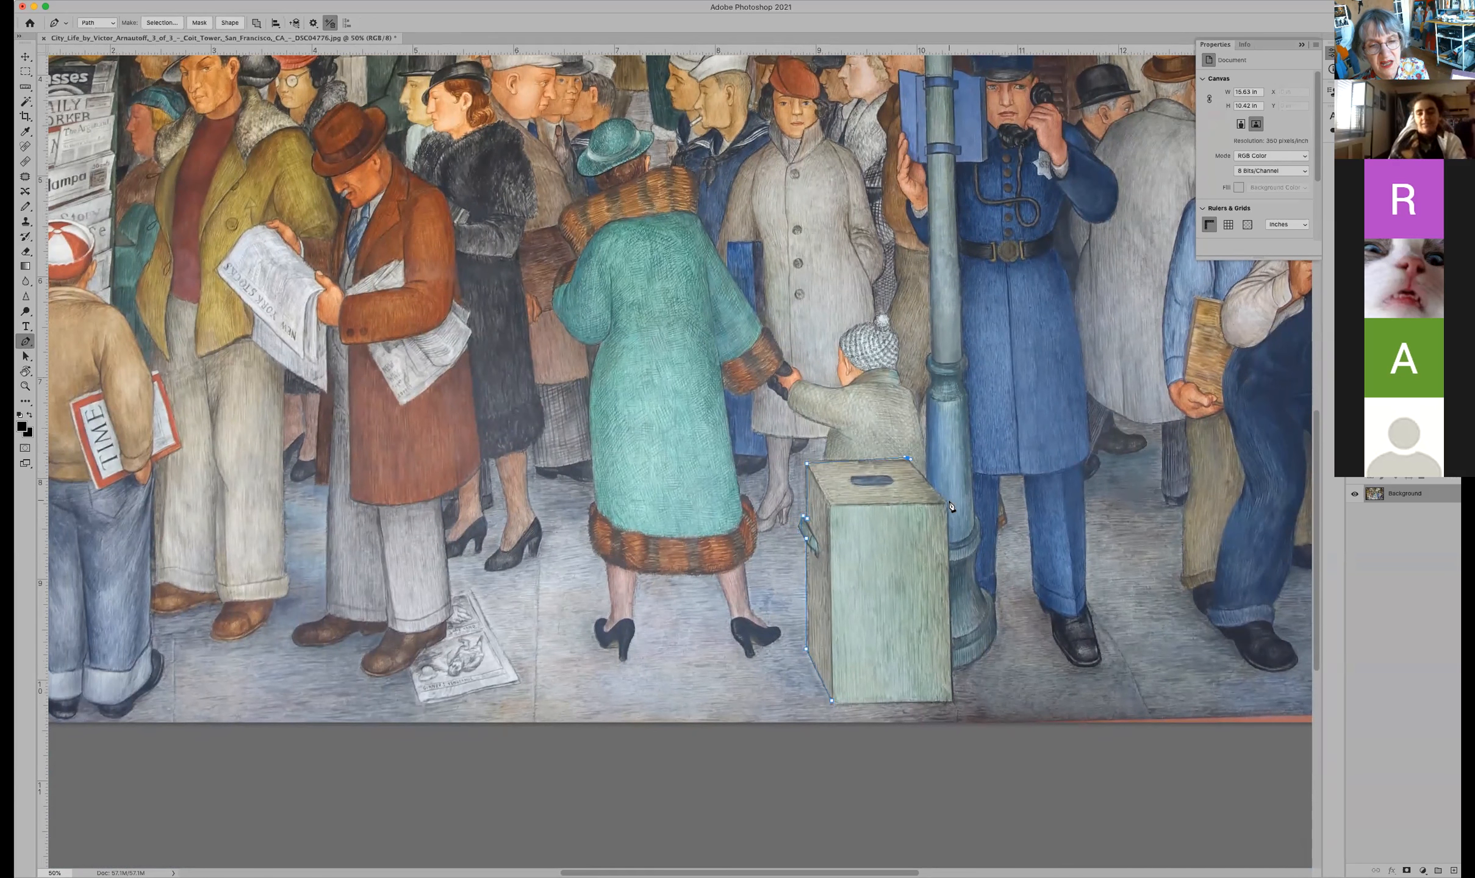
pyautogui.click(952, 704)
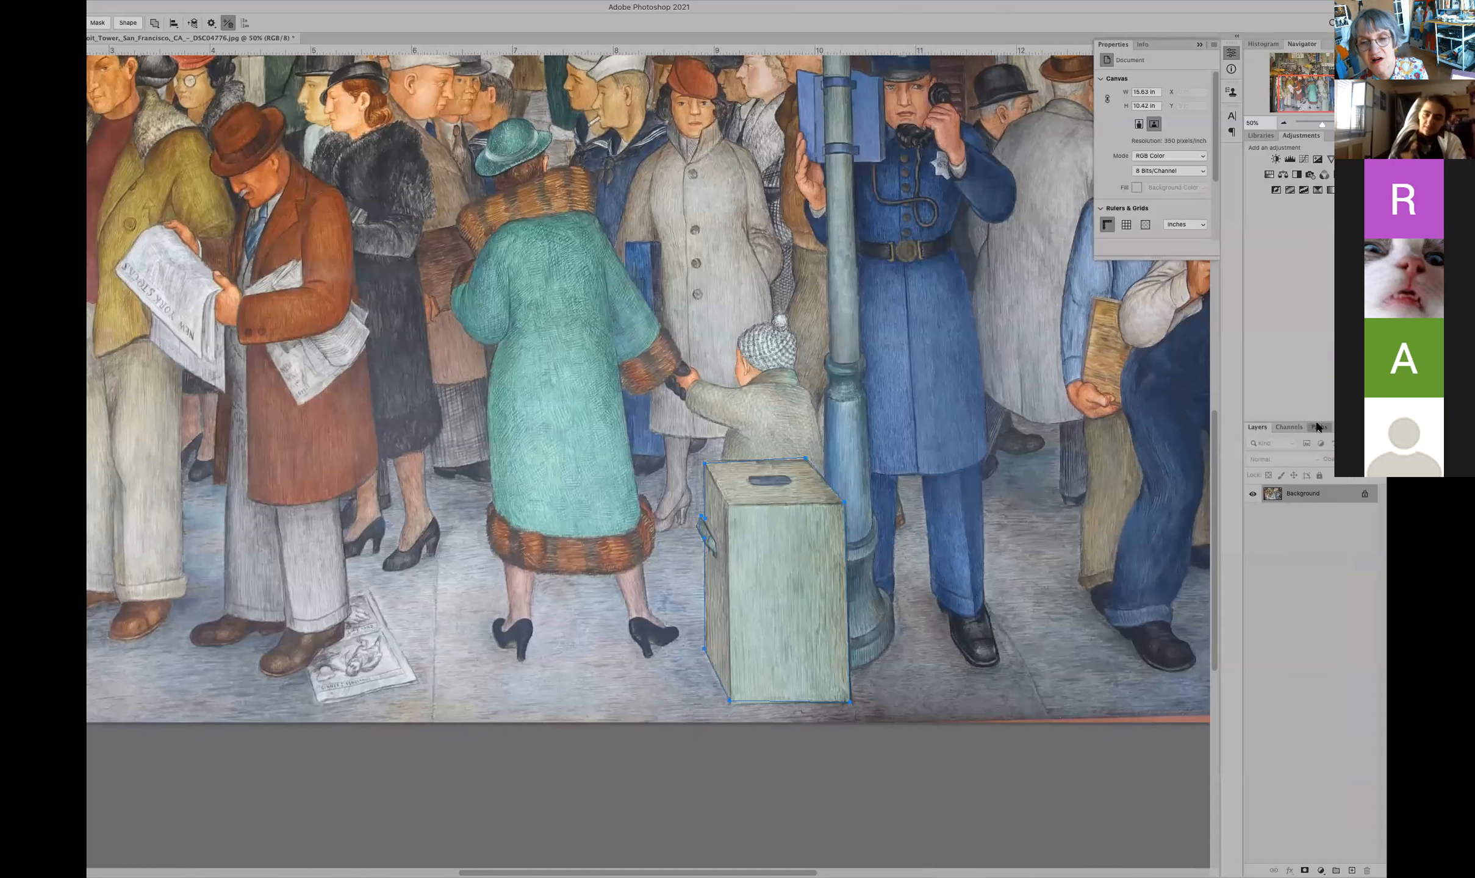
# Step: Turn the bin's work path into a selection and copy the selected bin
pyautogui.click(1319, 427)
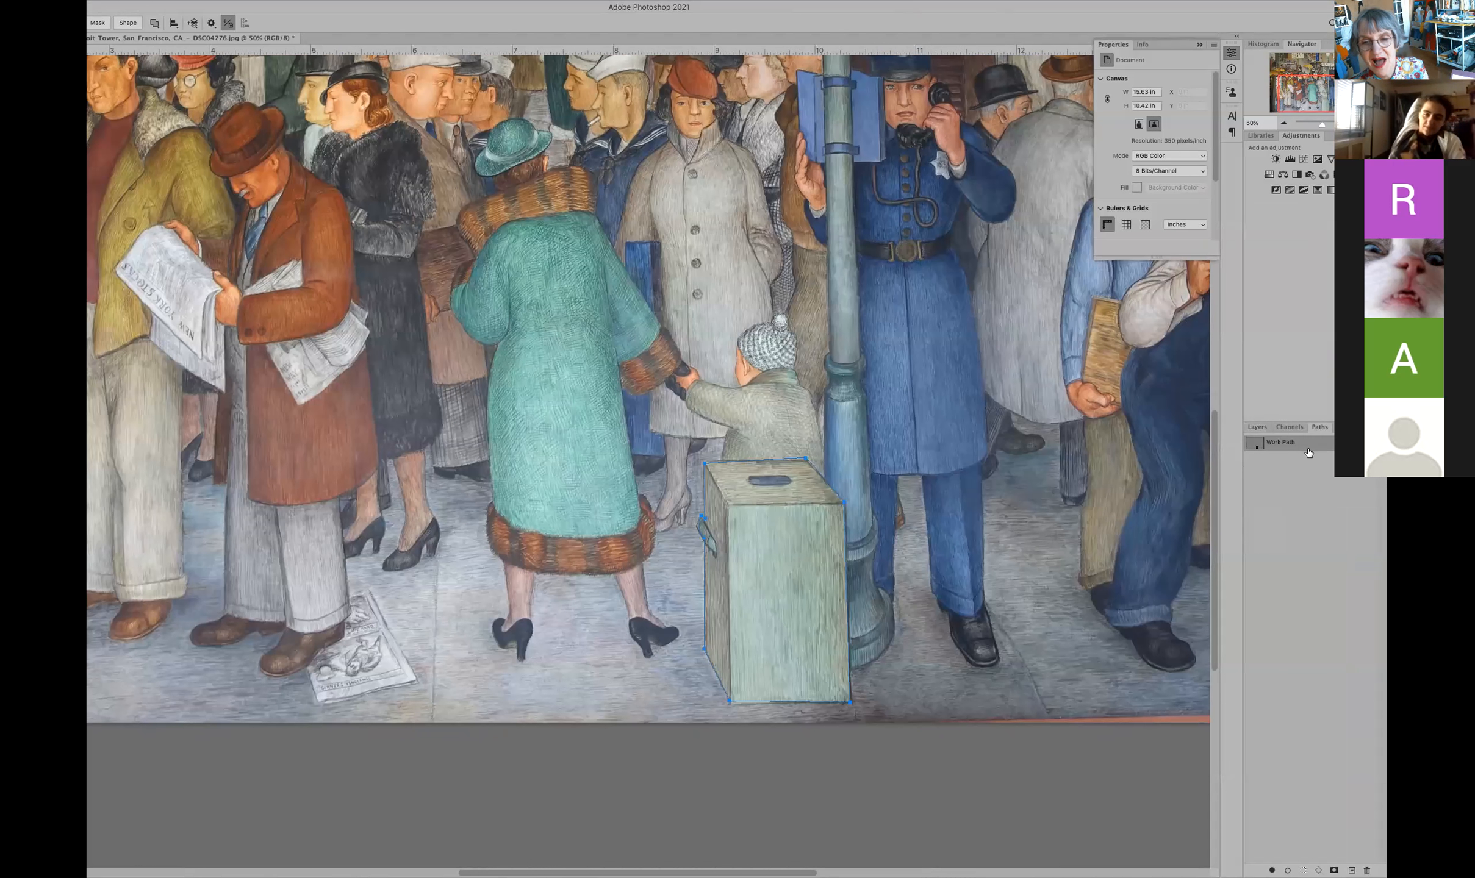
pyautogui.press('super+Return')
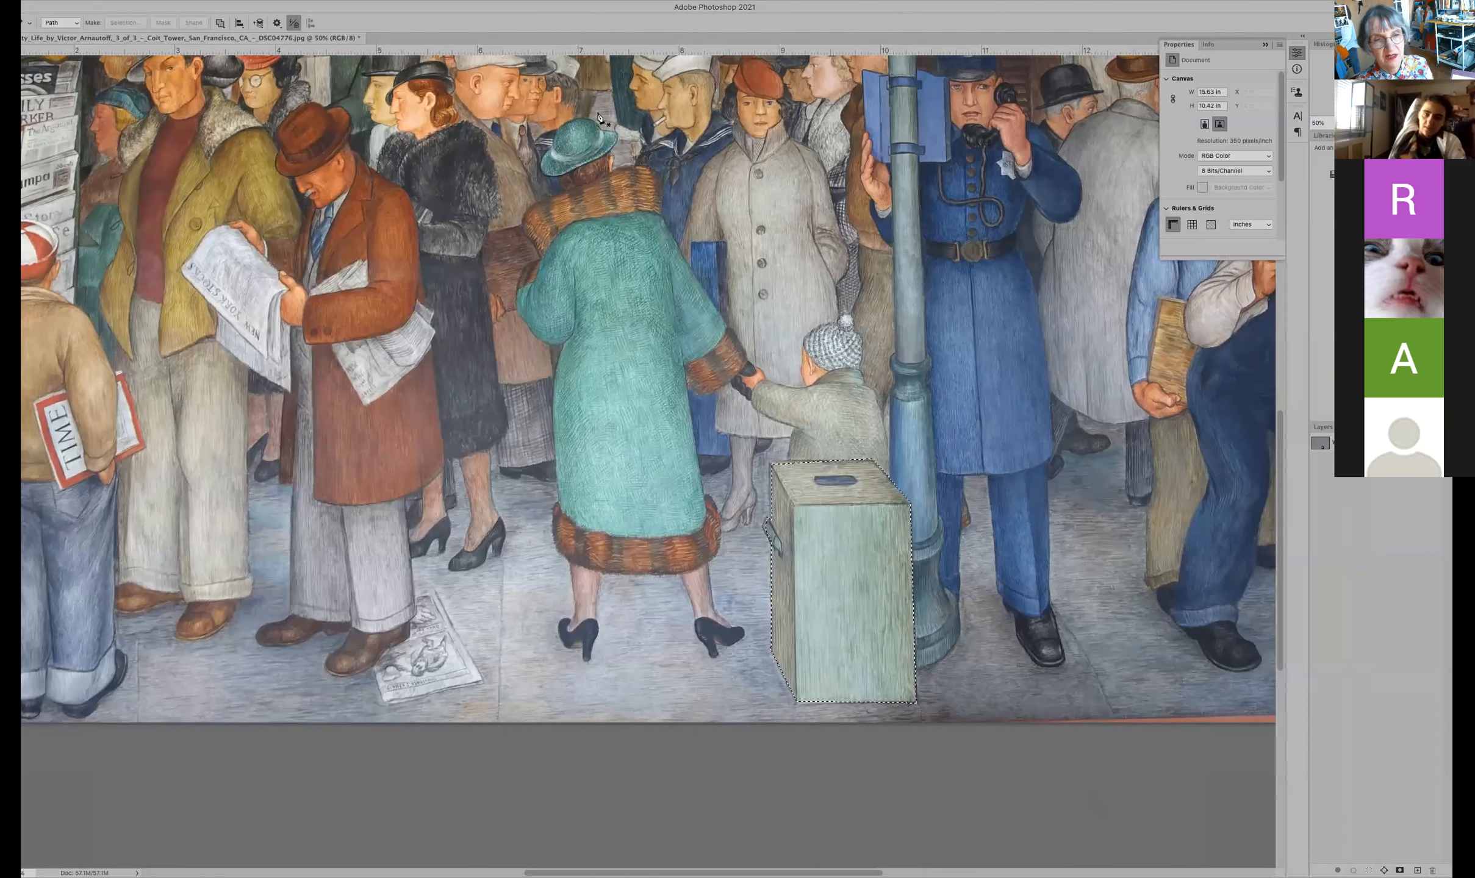
pyautogui.click(136, 1)
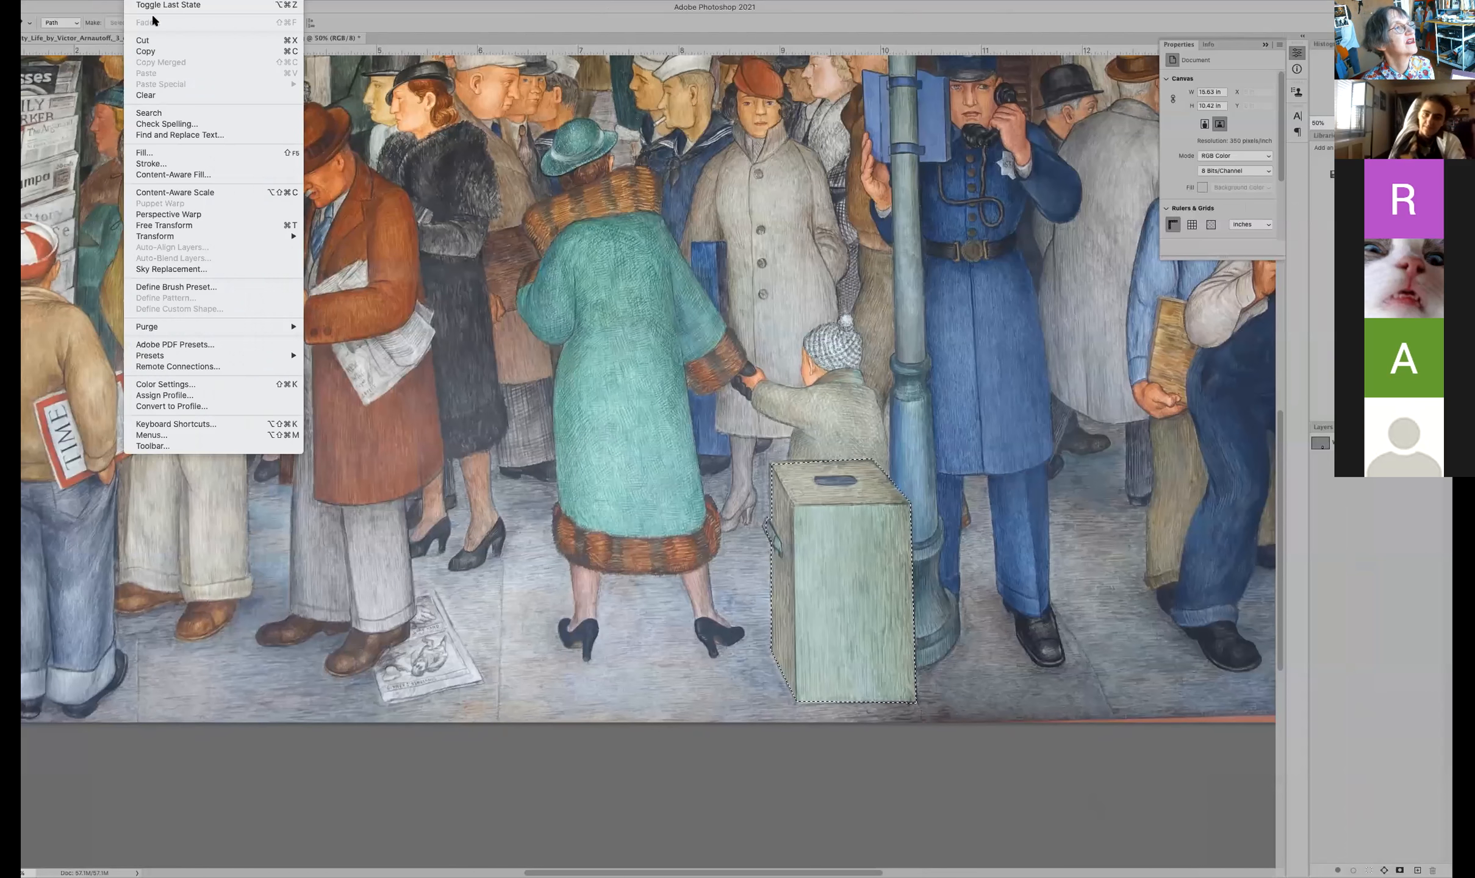
pyautogui.click(153, 51)
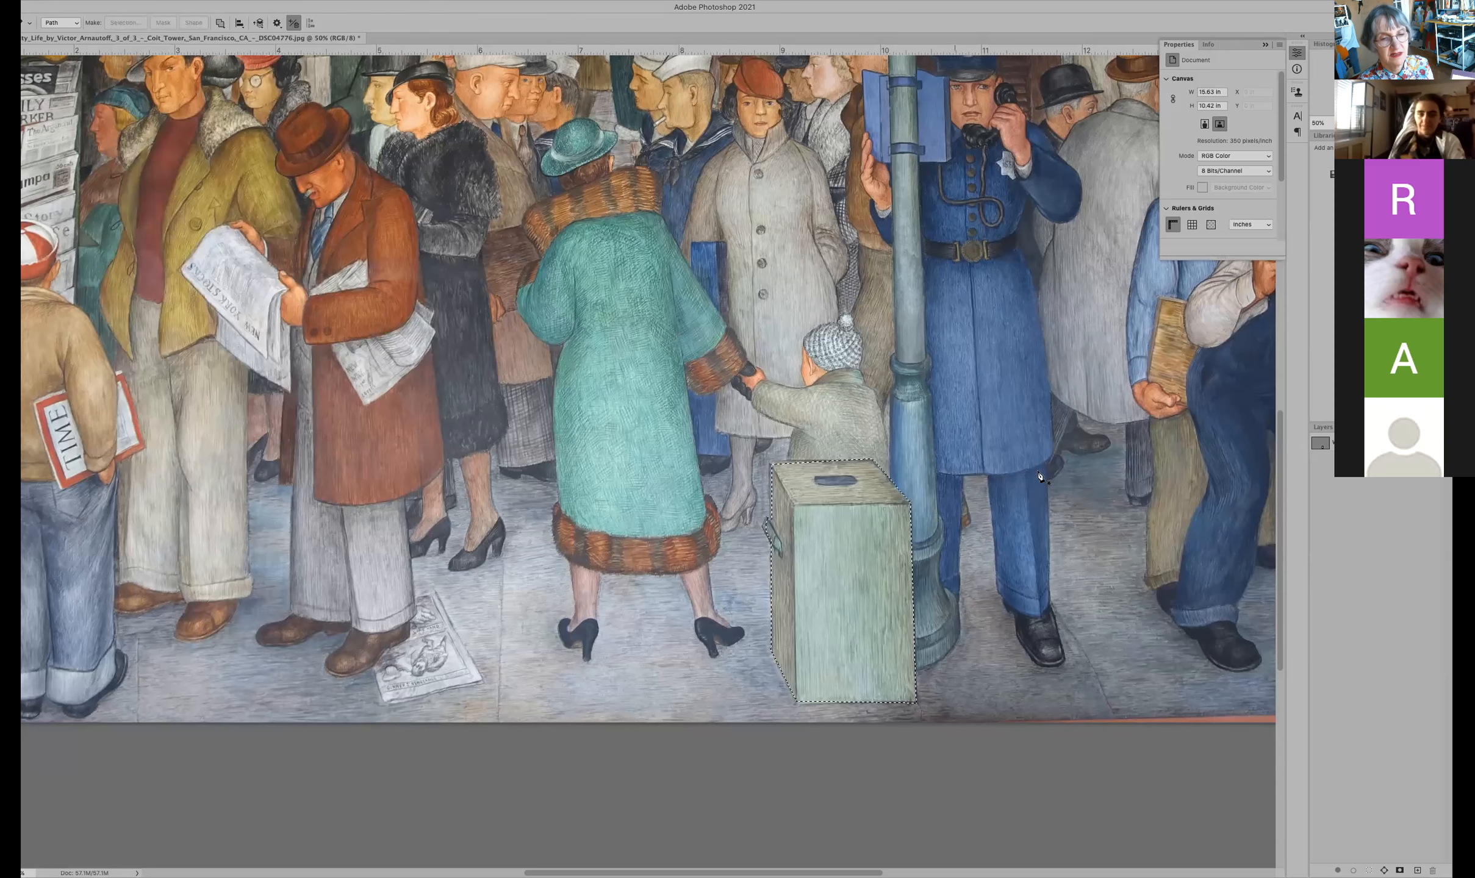
# Step: Paste the bin into a new 523 × 849 pixel document and delete its white Background layer
pyautogui.press('super+n')
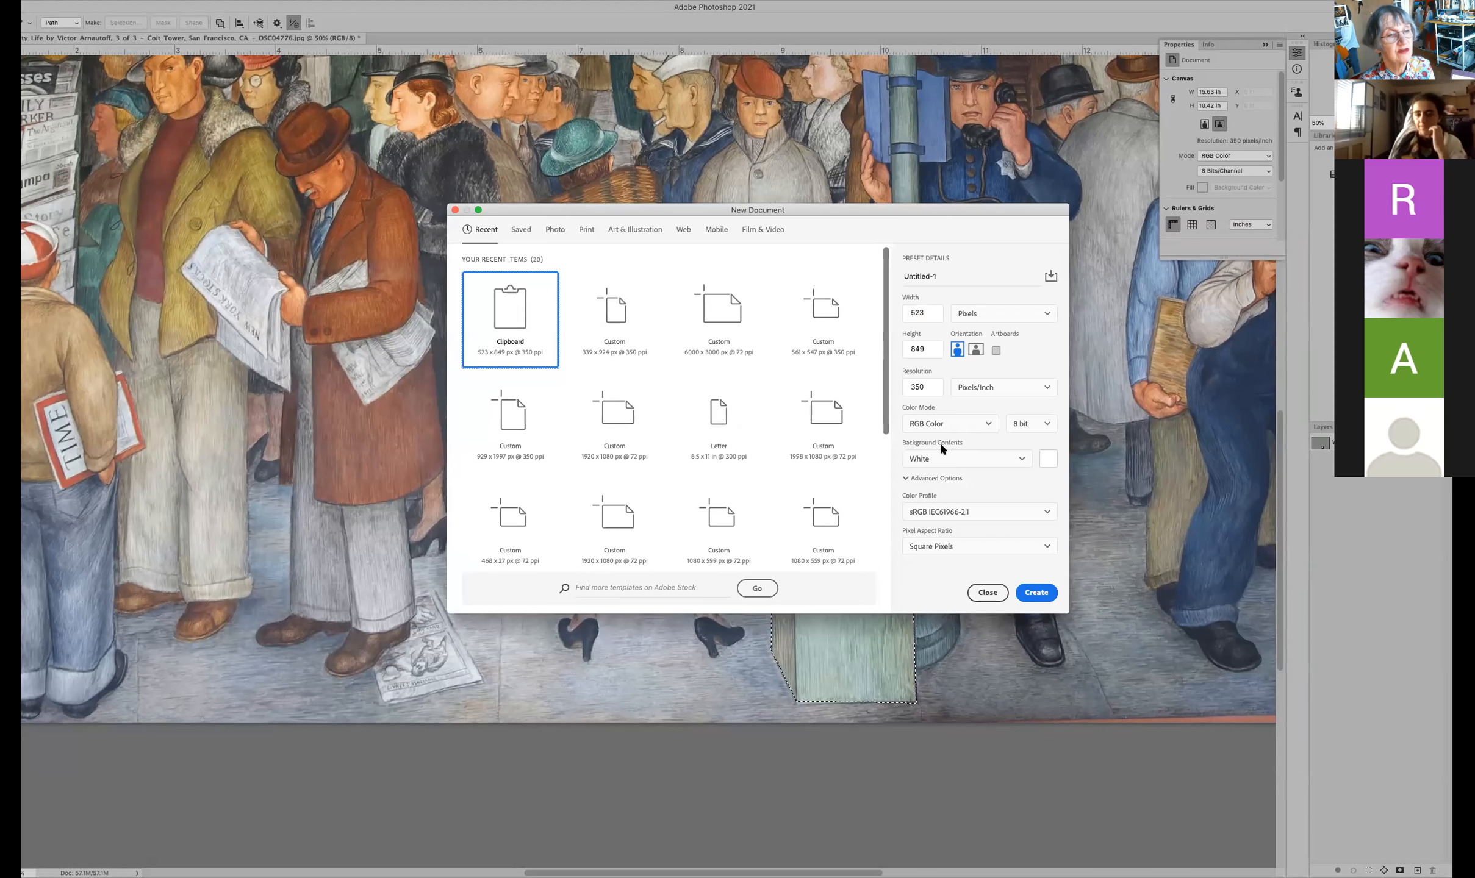
pyautogui.click(1045, 595)
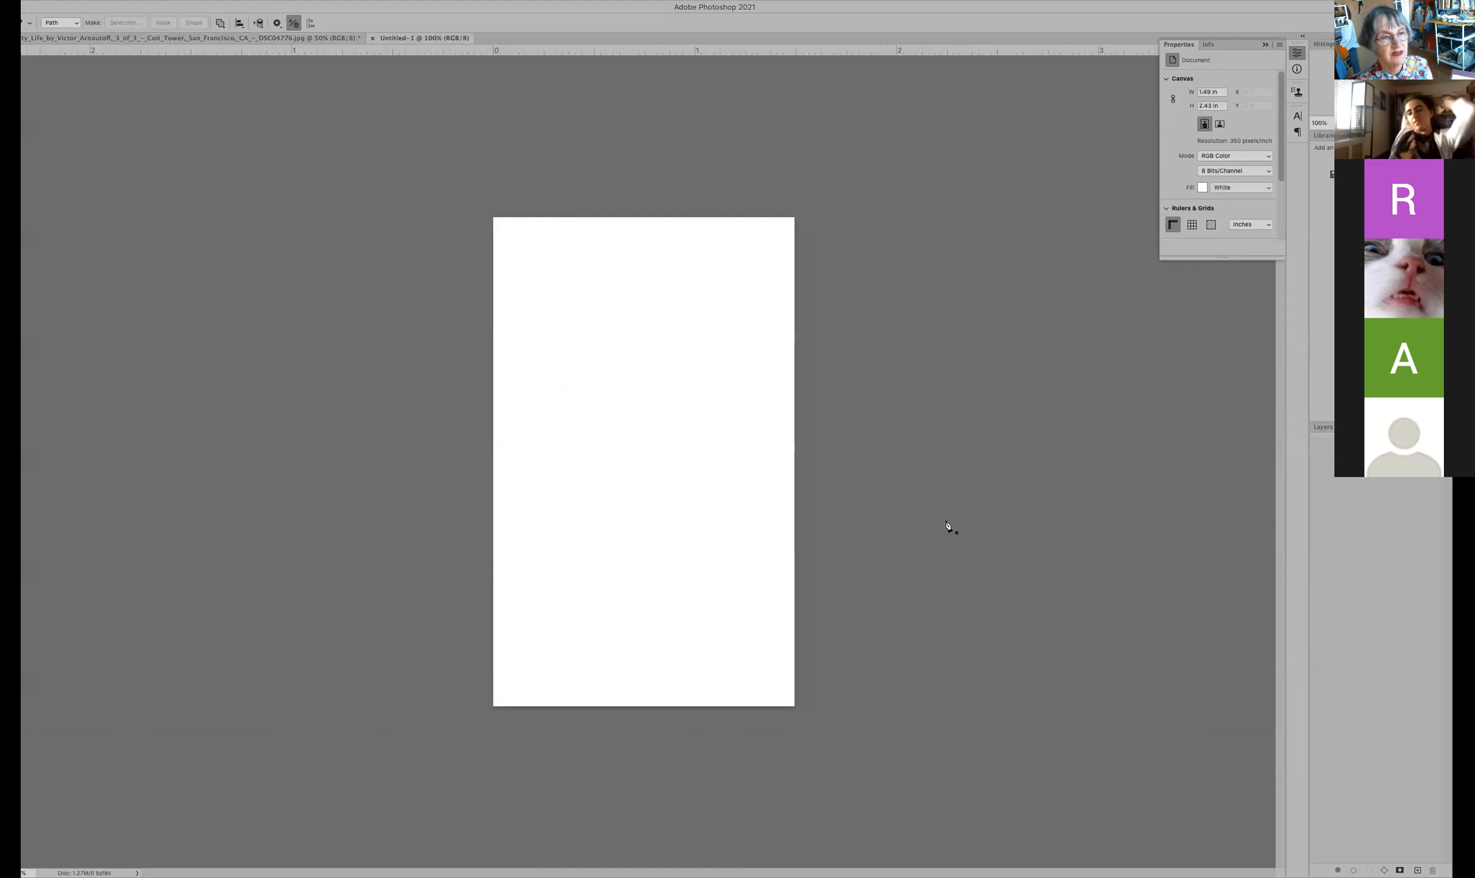
pyautogui.press('super+v')
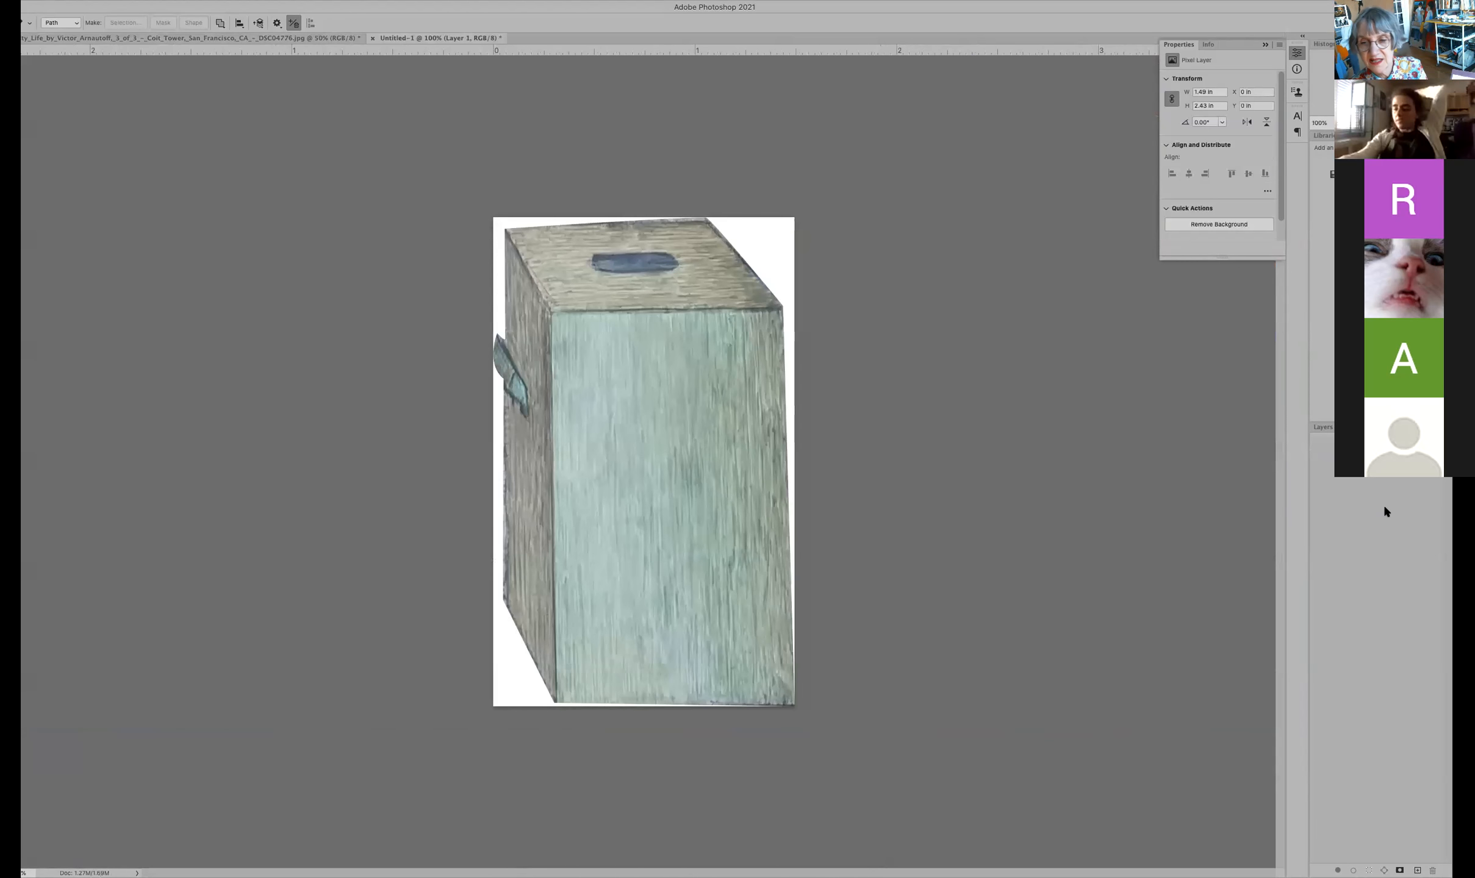
pyautogui.click(1323, 428)
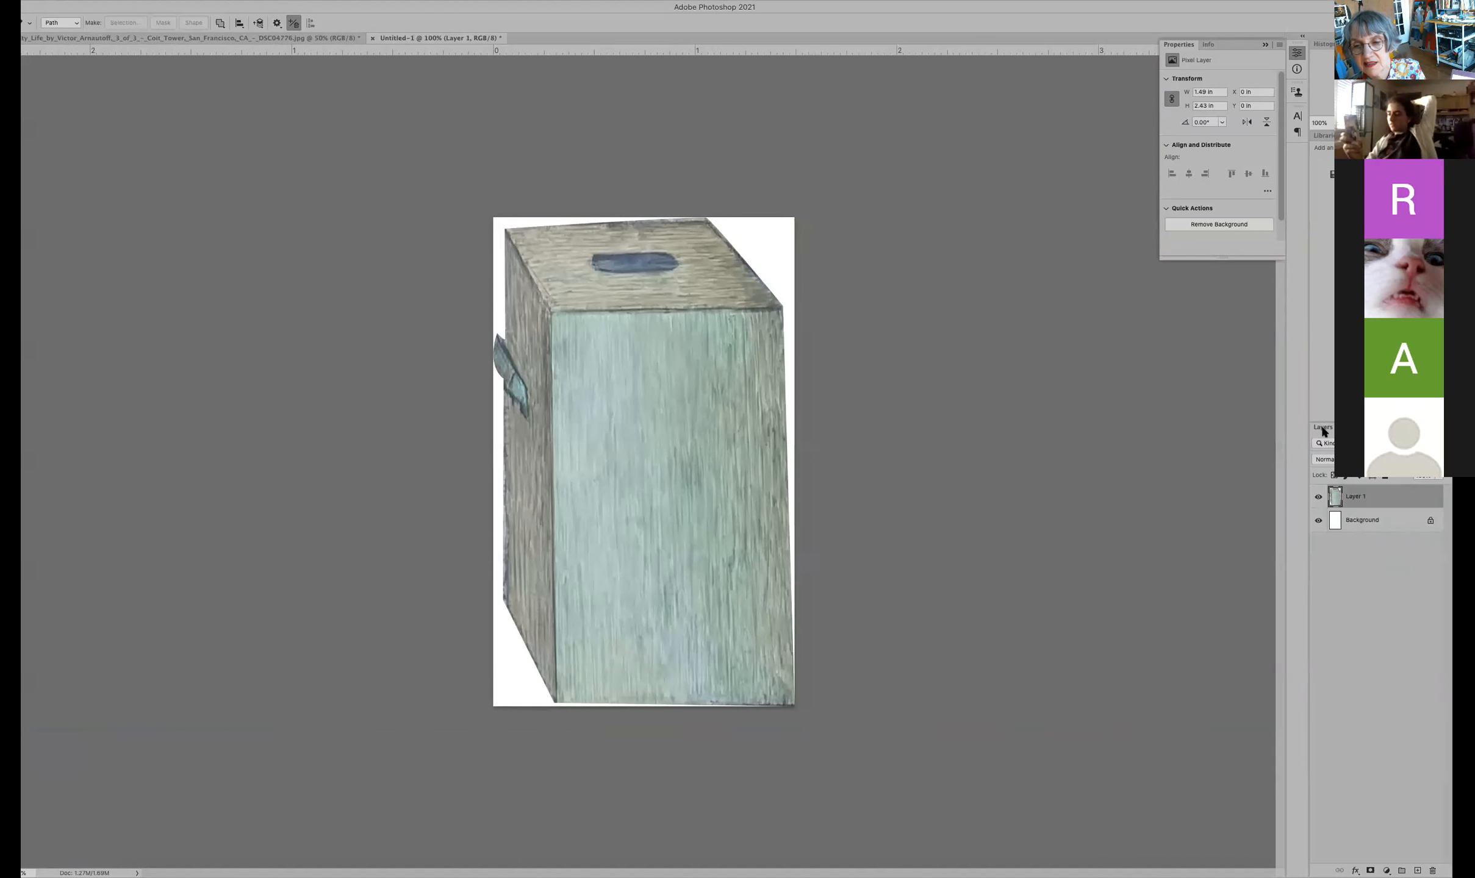
pyautogui.moveTo(1377, 519); pyautogui.dragTo(1433, 871)
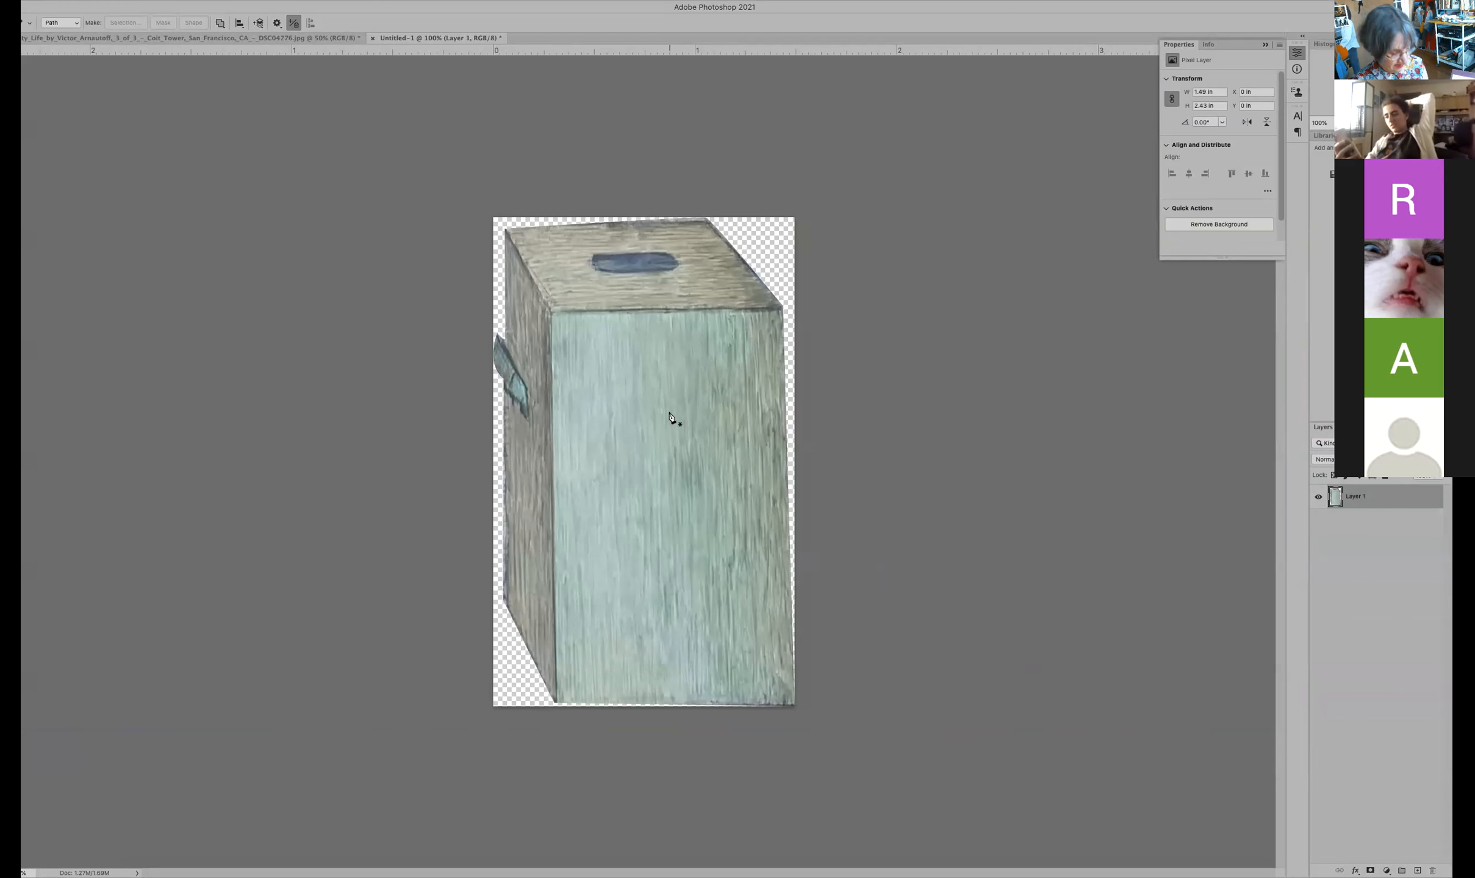
# Step: Save the bin document as box.psd in Photoshop format in the Stop motion folder
pyautogui.press('super+s')
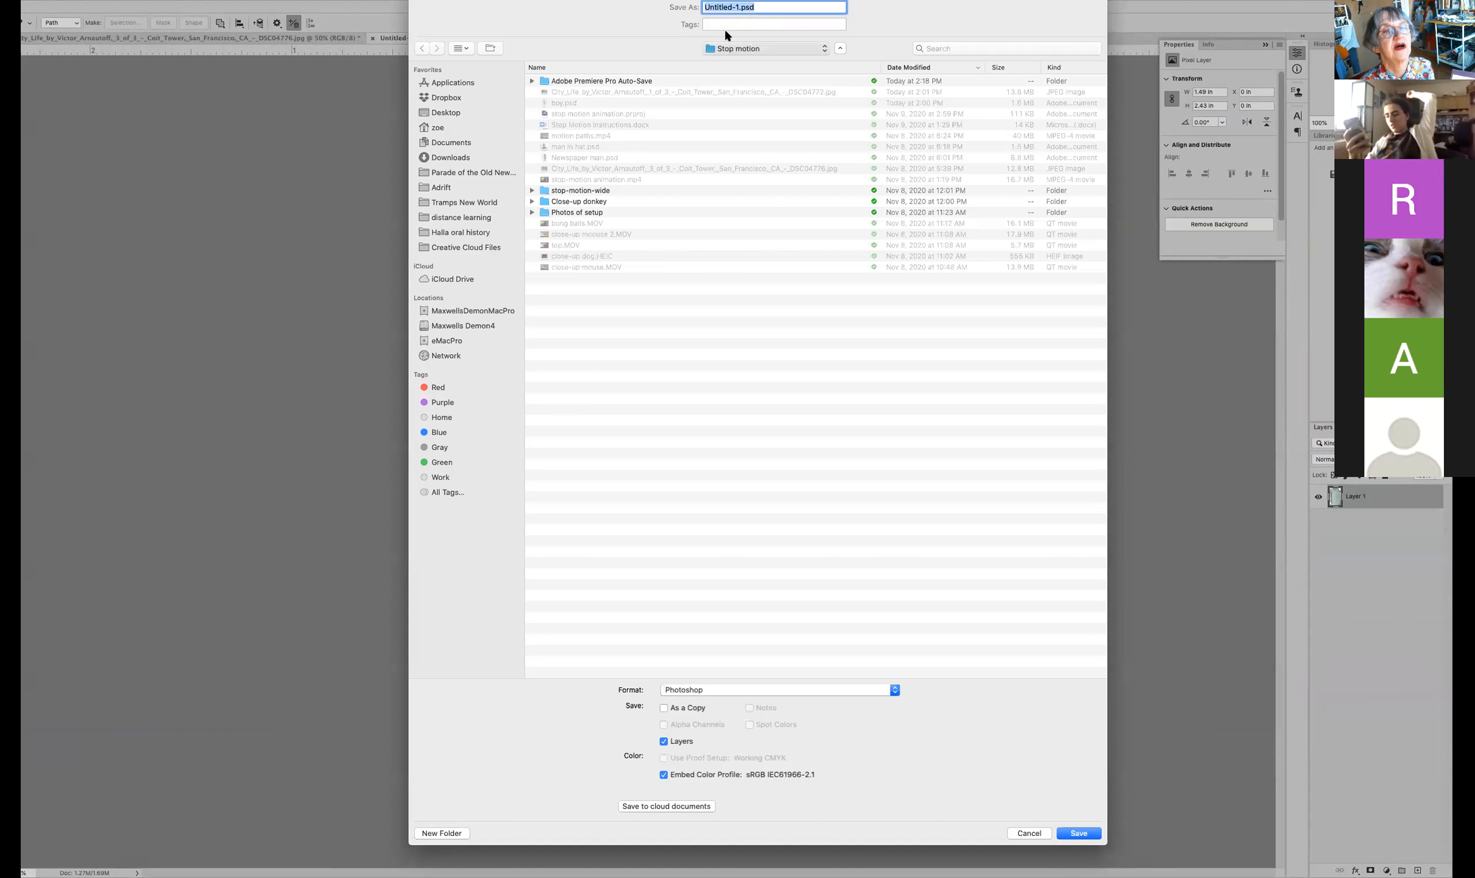
pyautogui.moveTo(680, 14); pyautogui.dragTo(659, 197)
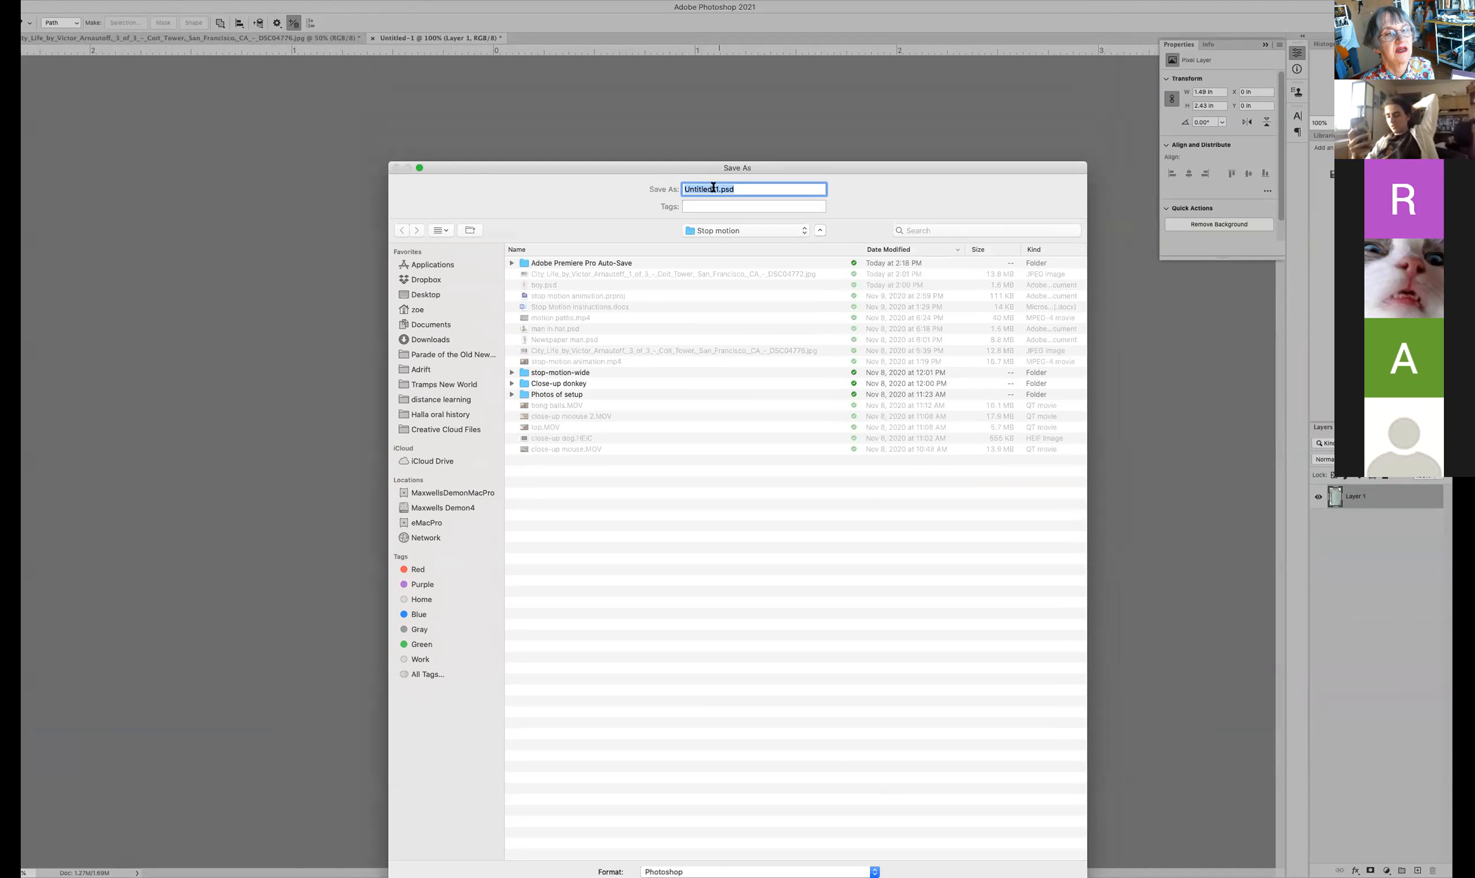
pyautogui.write('box')
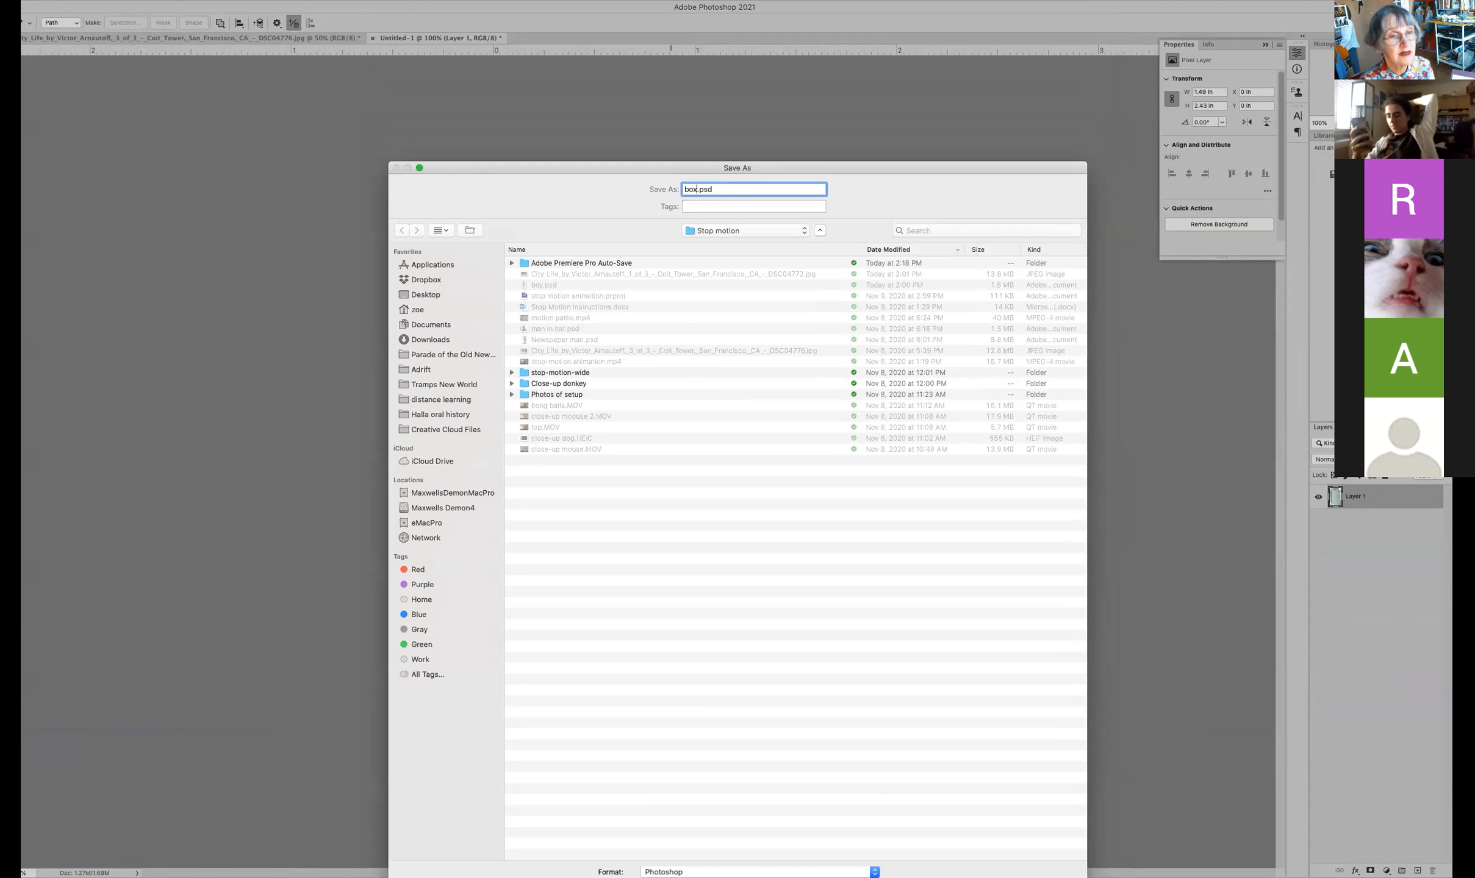
pyautogui.moveTo(948, 161); pyautogui.dragTo(819, 0)
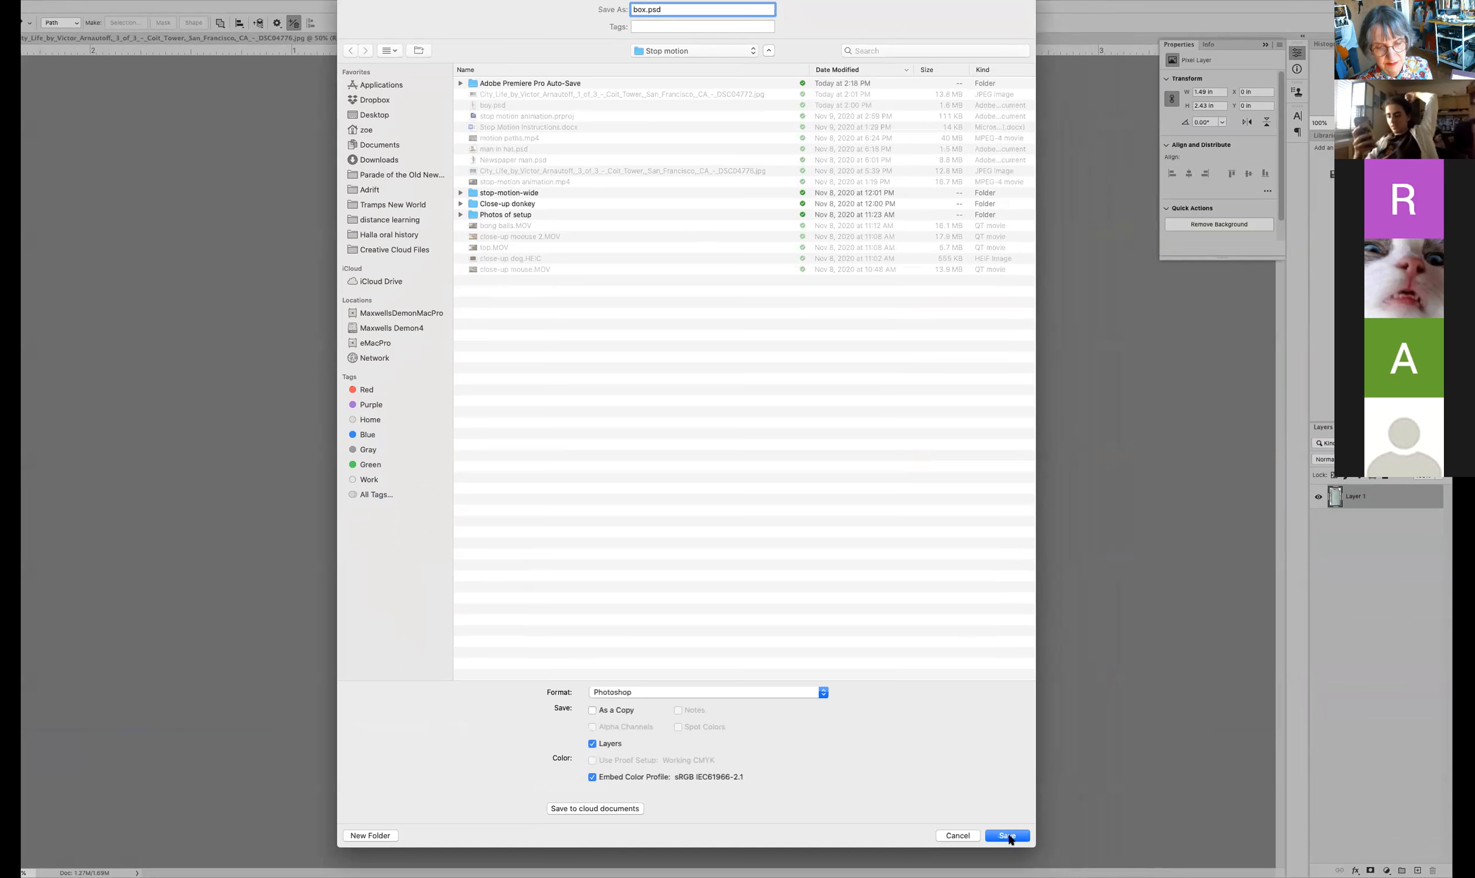
pyautogui.click(1008, 837)
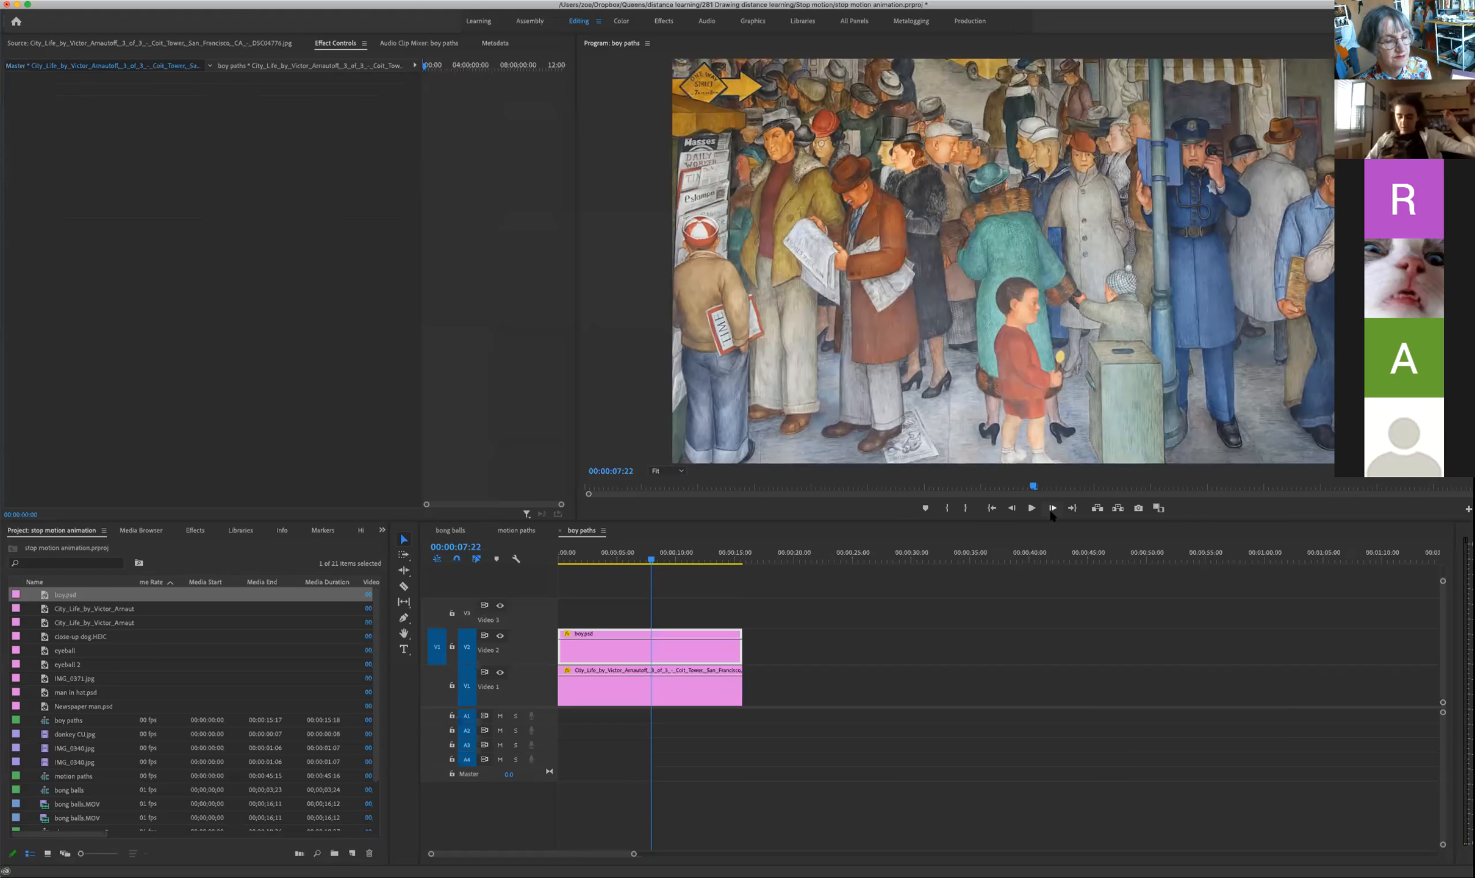
pyautogui.click(139, 547)
pyautogui.press('super+o')
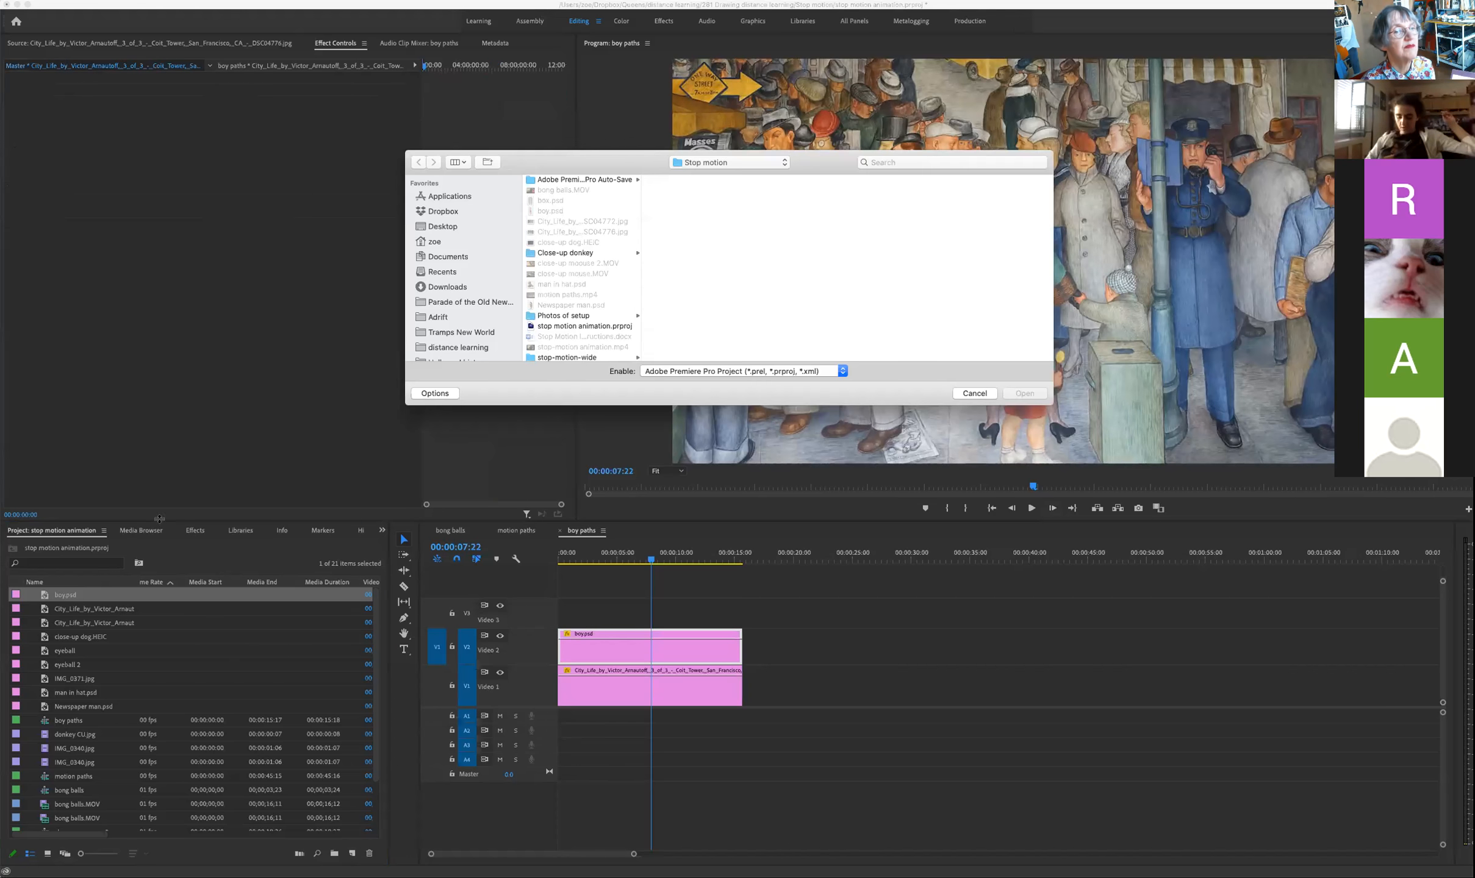
pyautogui.scroll(-1, 586, 259)
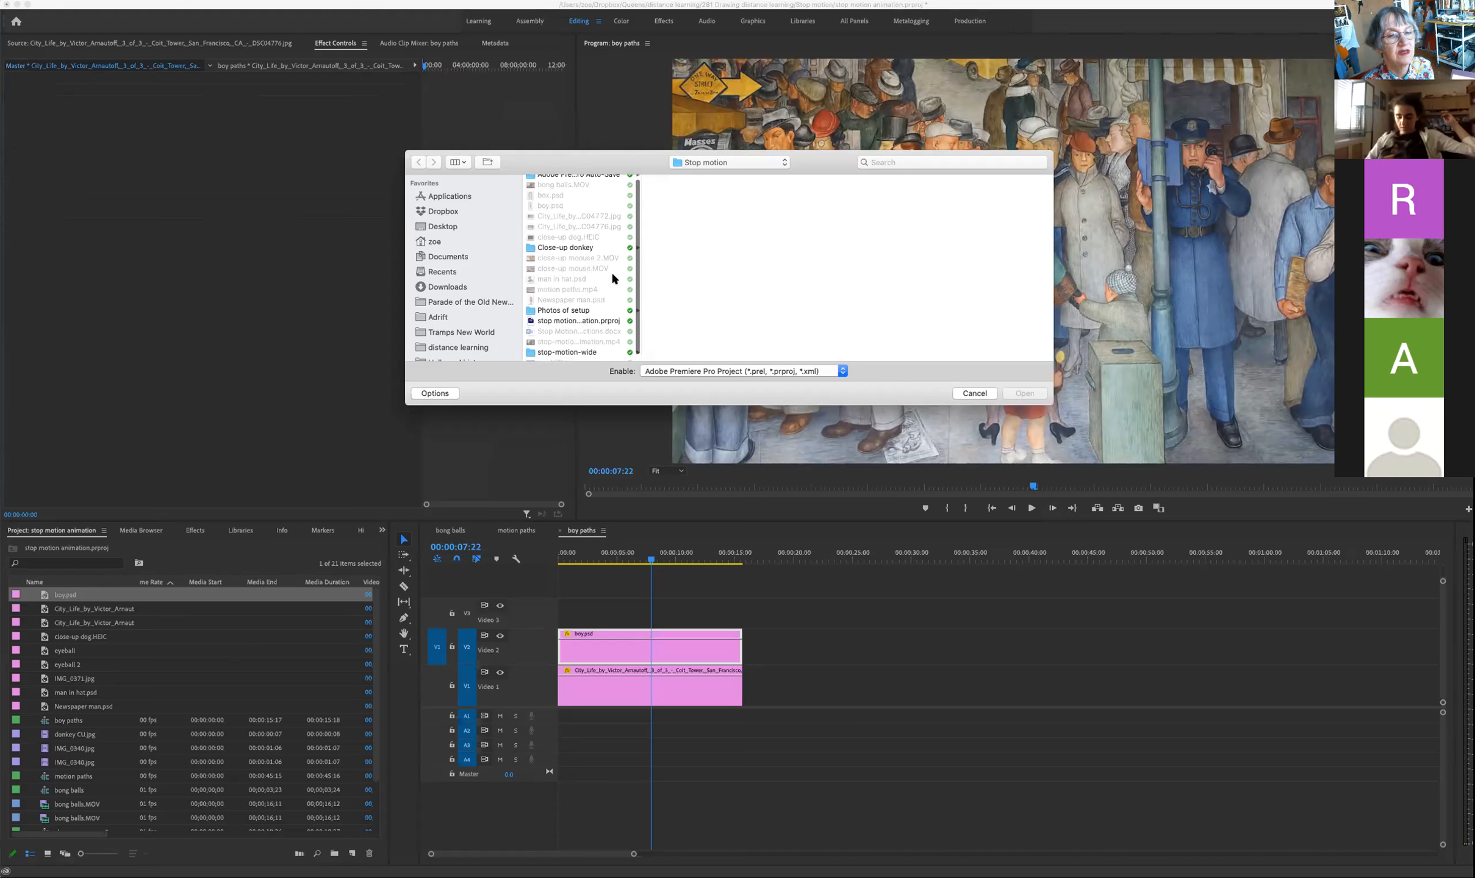
pyautogui.click(976, 395)
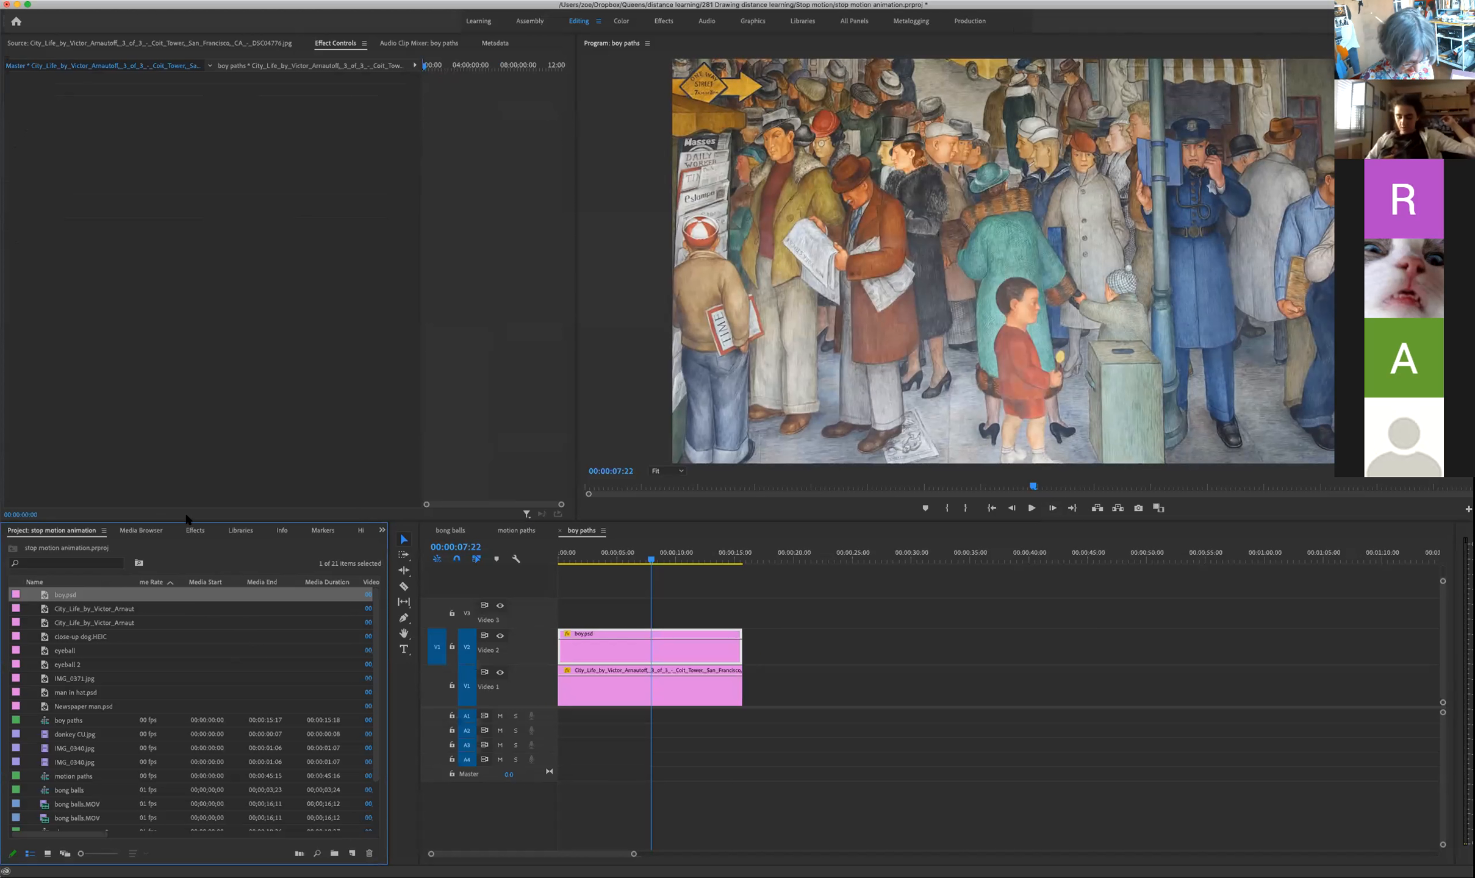
# Step: Import box.psd from the Stop motion folder into the Premiere Pro project with all layers merged
pyautogui.press('super+i')
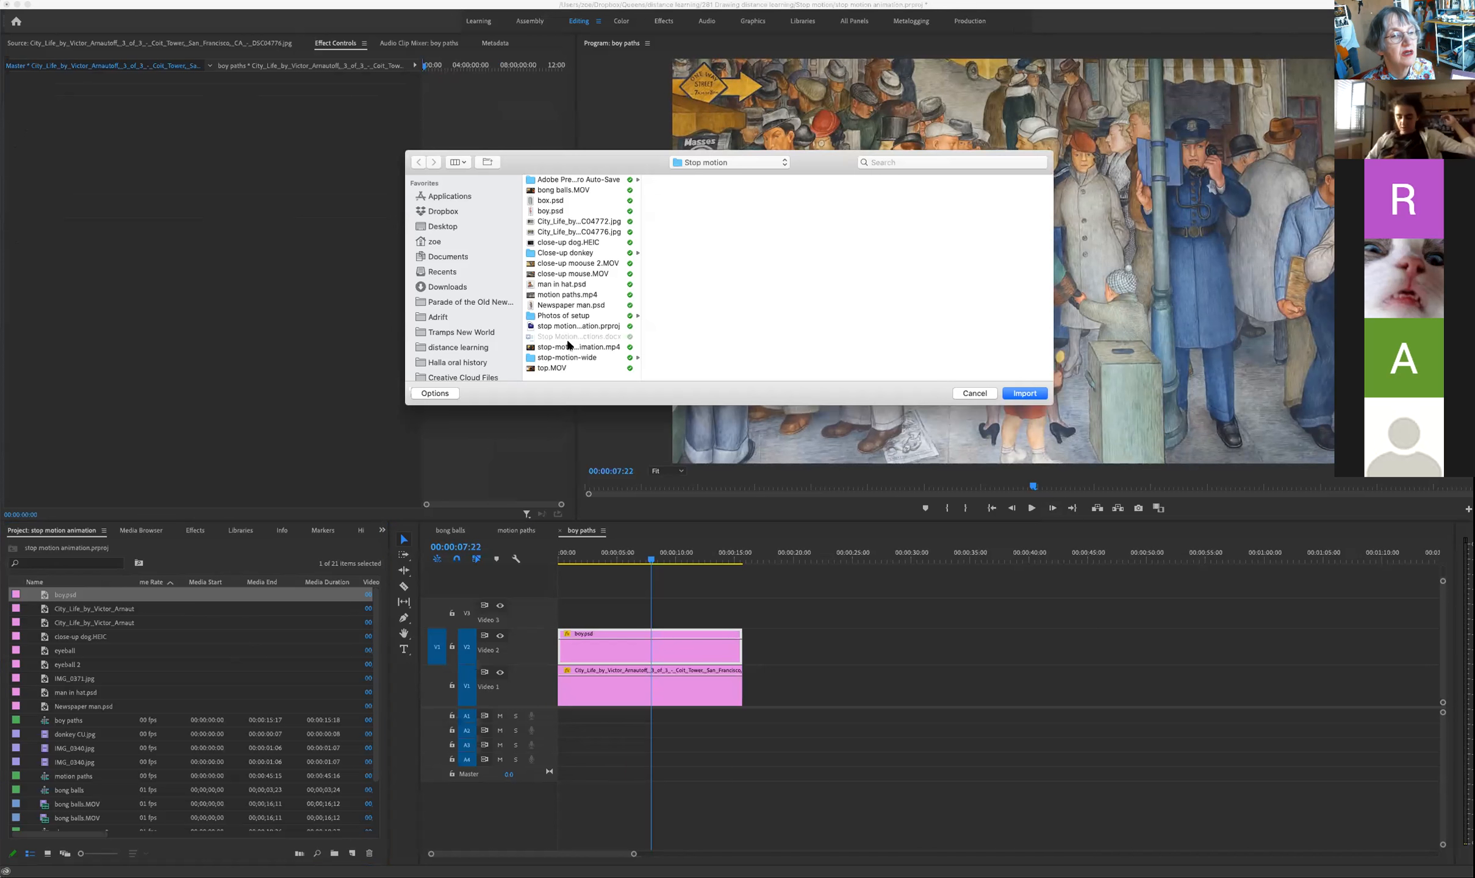
pyautogui.click(572, 198)
pyautogui.click(1026, 392)
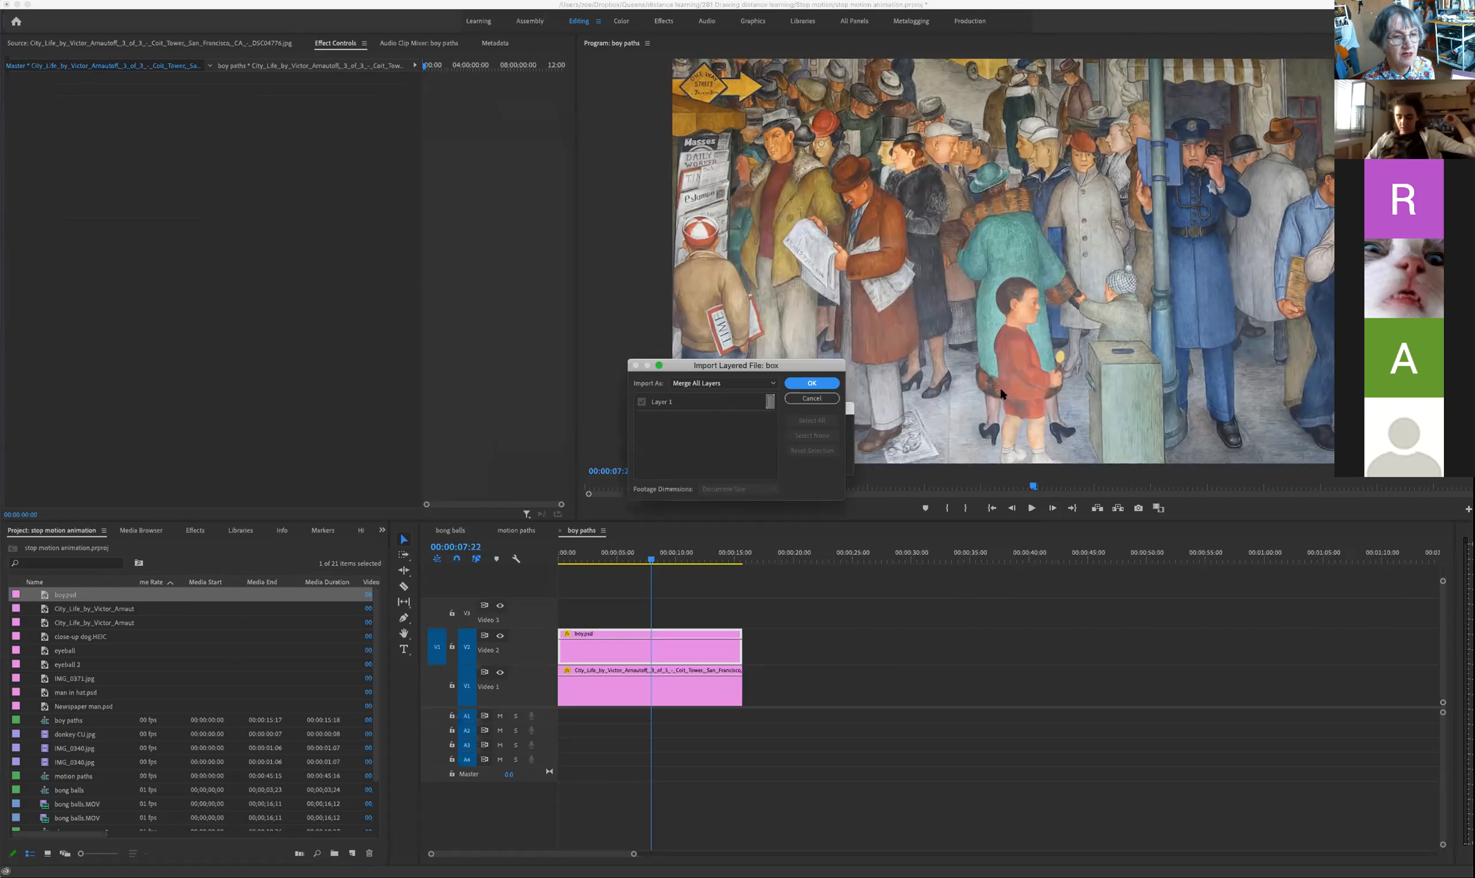
pyautogui.click(810, 382)
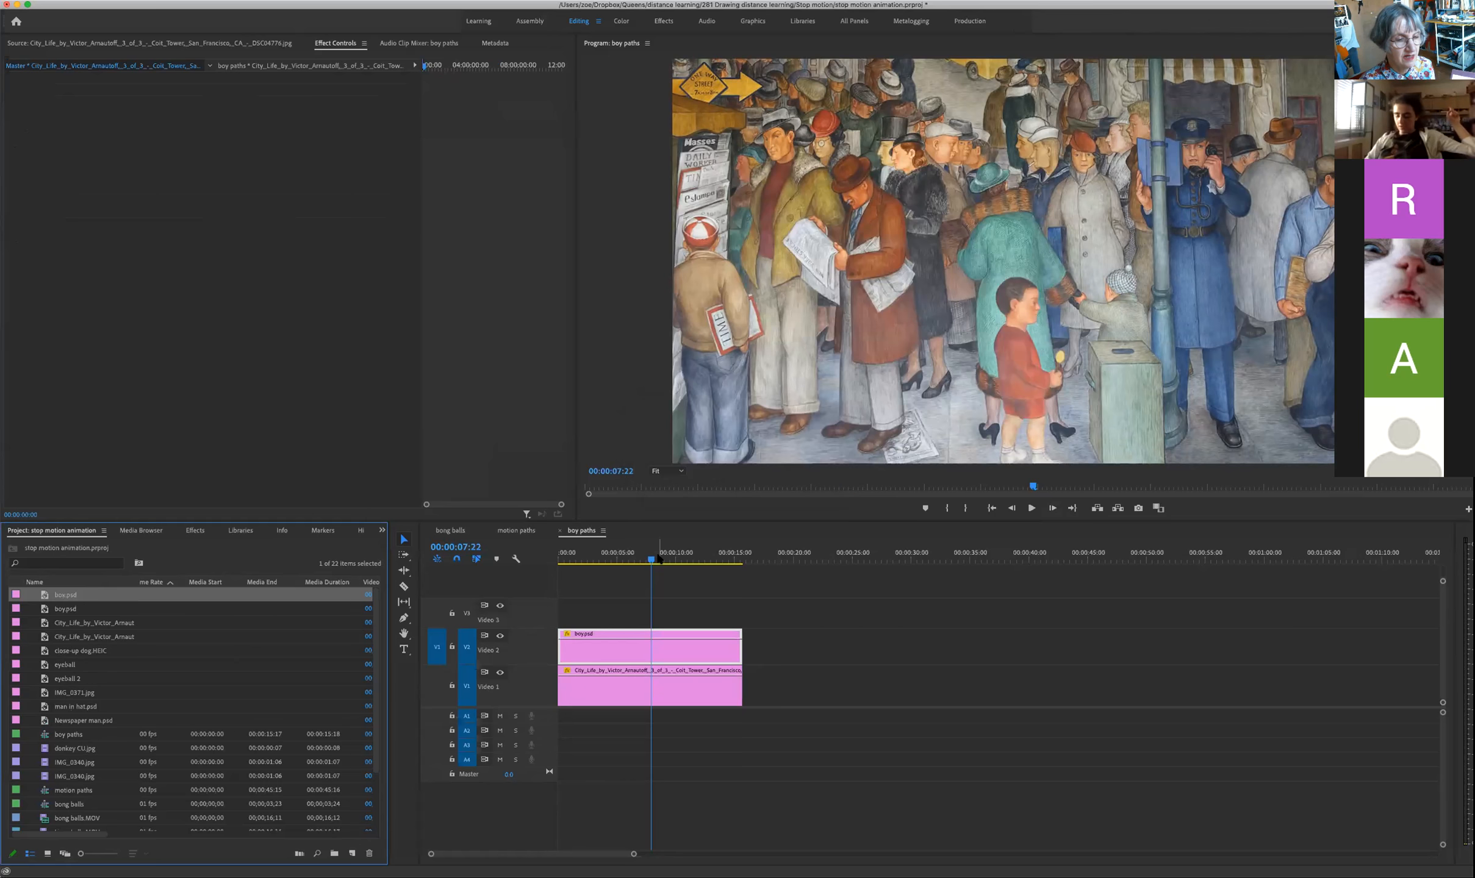
# Step: Move the boy clip up to Video 3 and place box.psd on Video 2 beneath it
pyautogui.moveTo(584, 654); pyautogui.dragTo(584, 623)
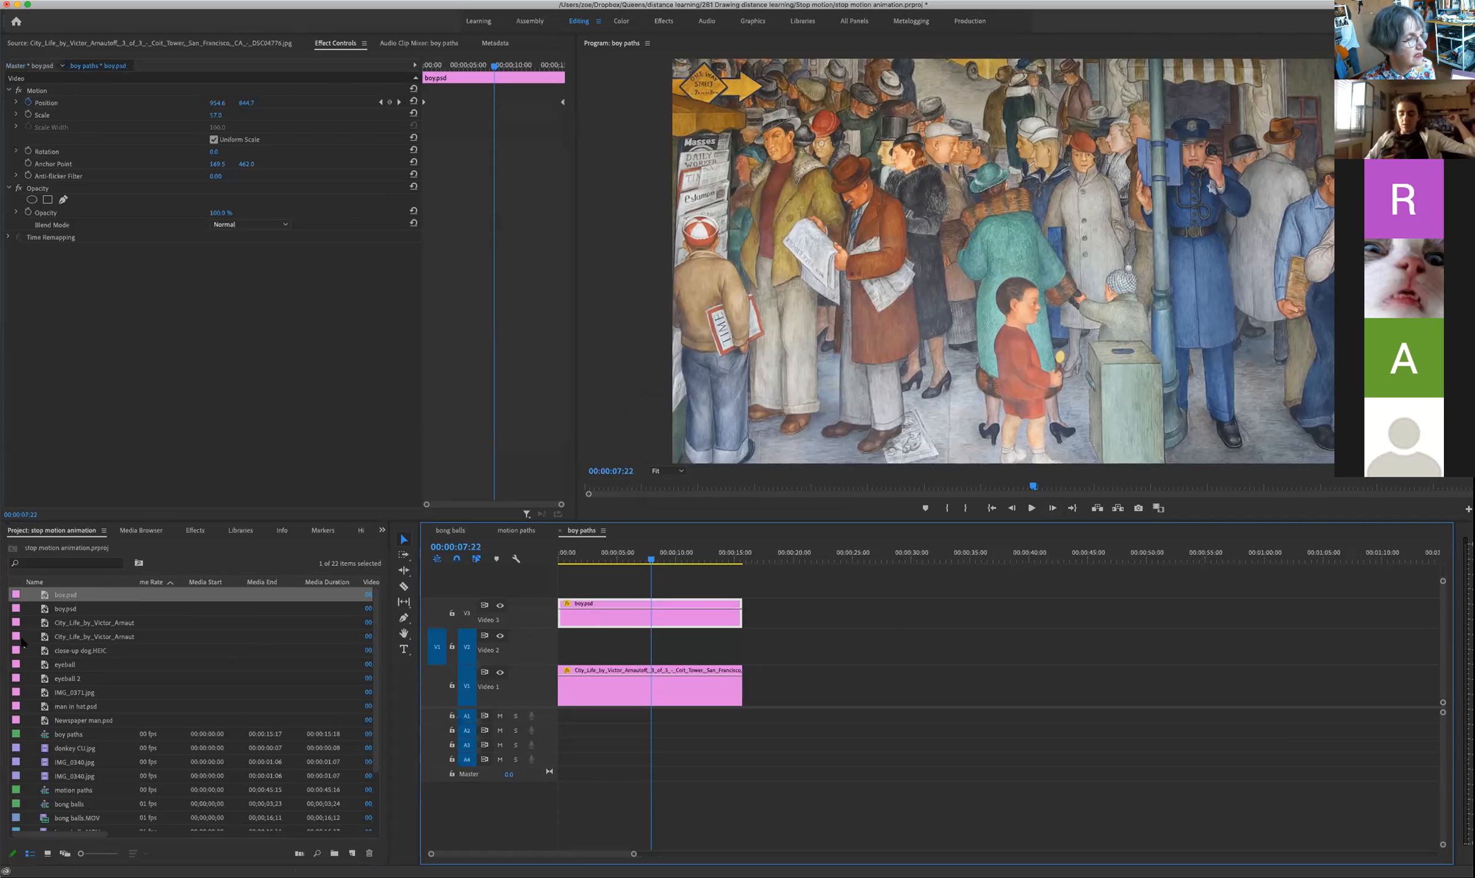
pyautogui.moveTo(43, 602); pyautogui.dragTo(742, 645)
# Step: Scale down the box image and align it over the painted green bin in the mural
pyautogui.click(1085, 262)
pyautogui.click(1076, 261)
pyautogui.moveTo(1073, 257); pyautogui.dragTo(1074, 301)
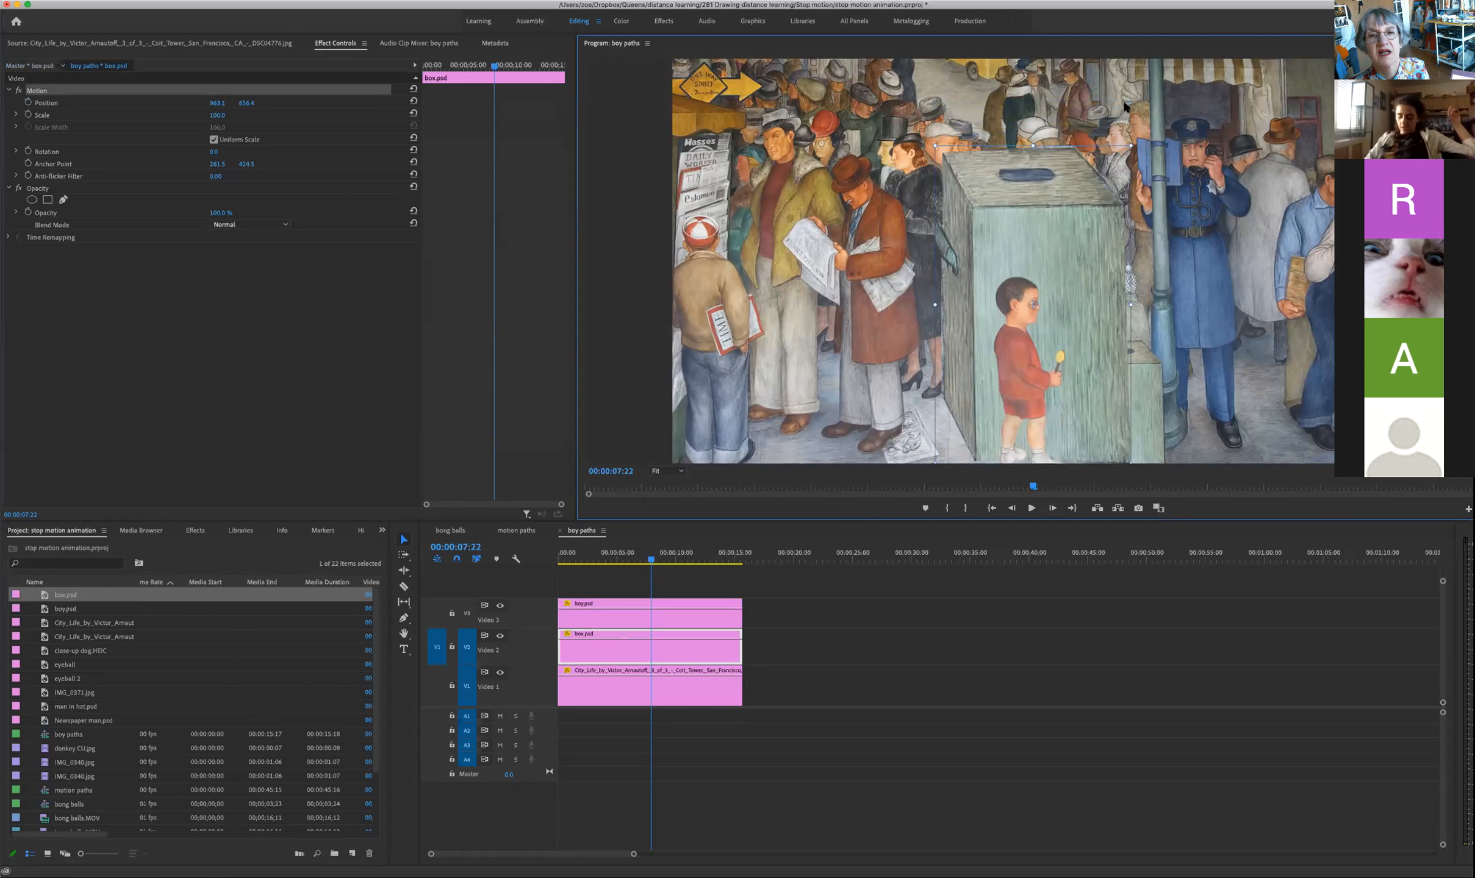
pyautogui.moveTo(1131, 146); pyautogui.dragTo(1093, 207)
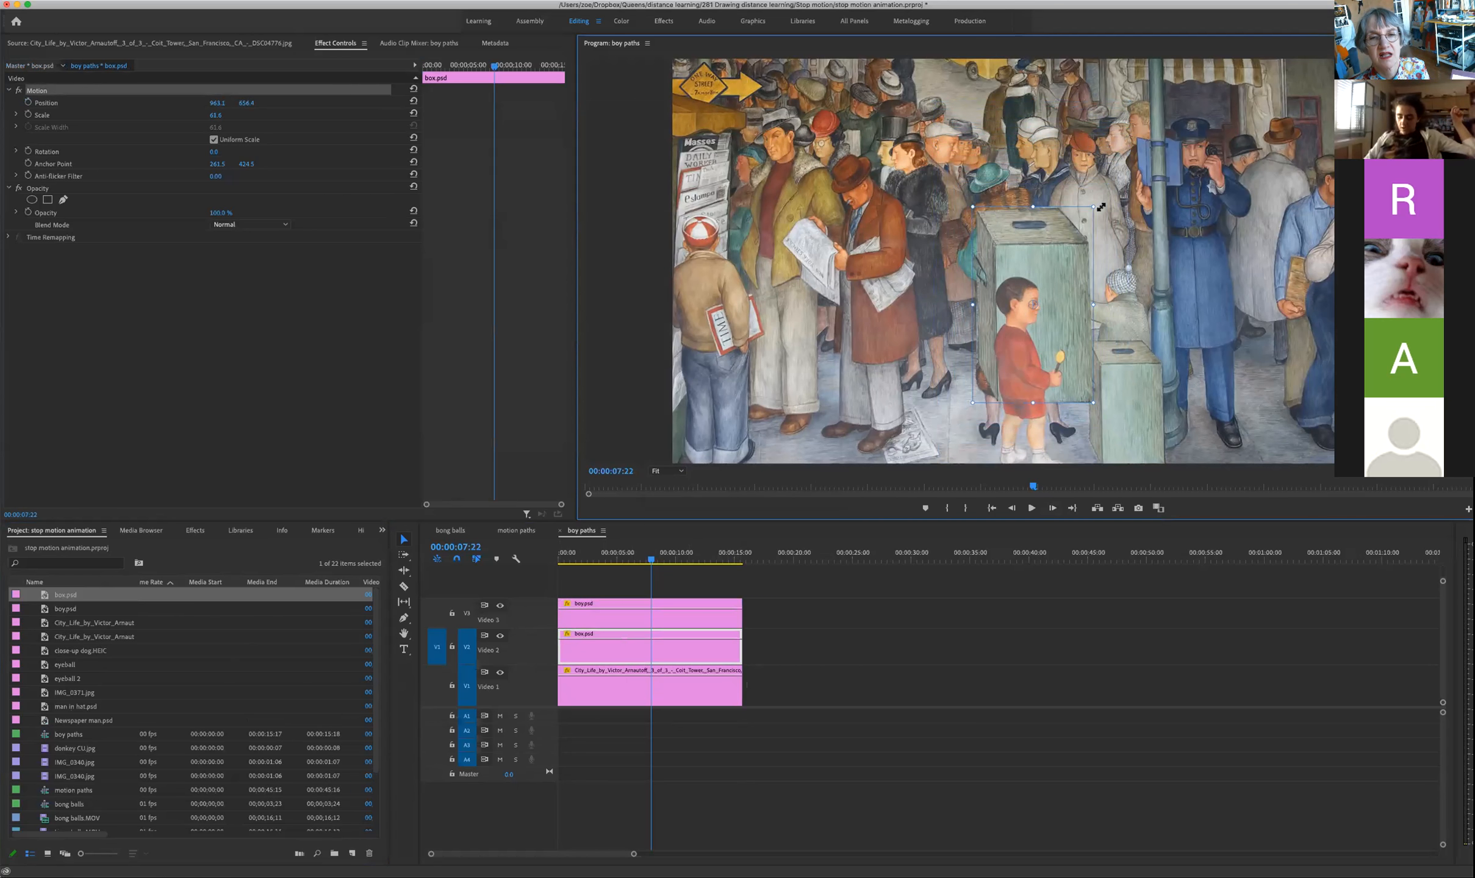
pyautogui.moveTo(1055, 314); pyautogui.dragTo(1142, 377)
pyautogui.moveTo(1179, 267); pyautogui.dragTo(1149, 305)
pyautogui.moveTo(1120, 367)
pyautogui.mouseDown()
pyautogui.moveTo(1130, 396)
pyautogui.moveTo(1131, 357)
pyautogui.moveTo(1122, 381)
pyautogui.mouseUp()
# Step: Stack the box clip on Video 3 above the boy clip on Video 2 and preview the frame at 00:00:10:16
pyautogui.moveTo(672, 643); pyautogui.dragTo(663, 612)
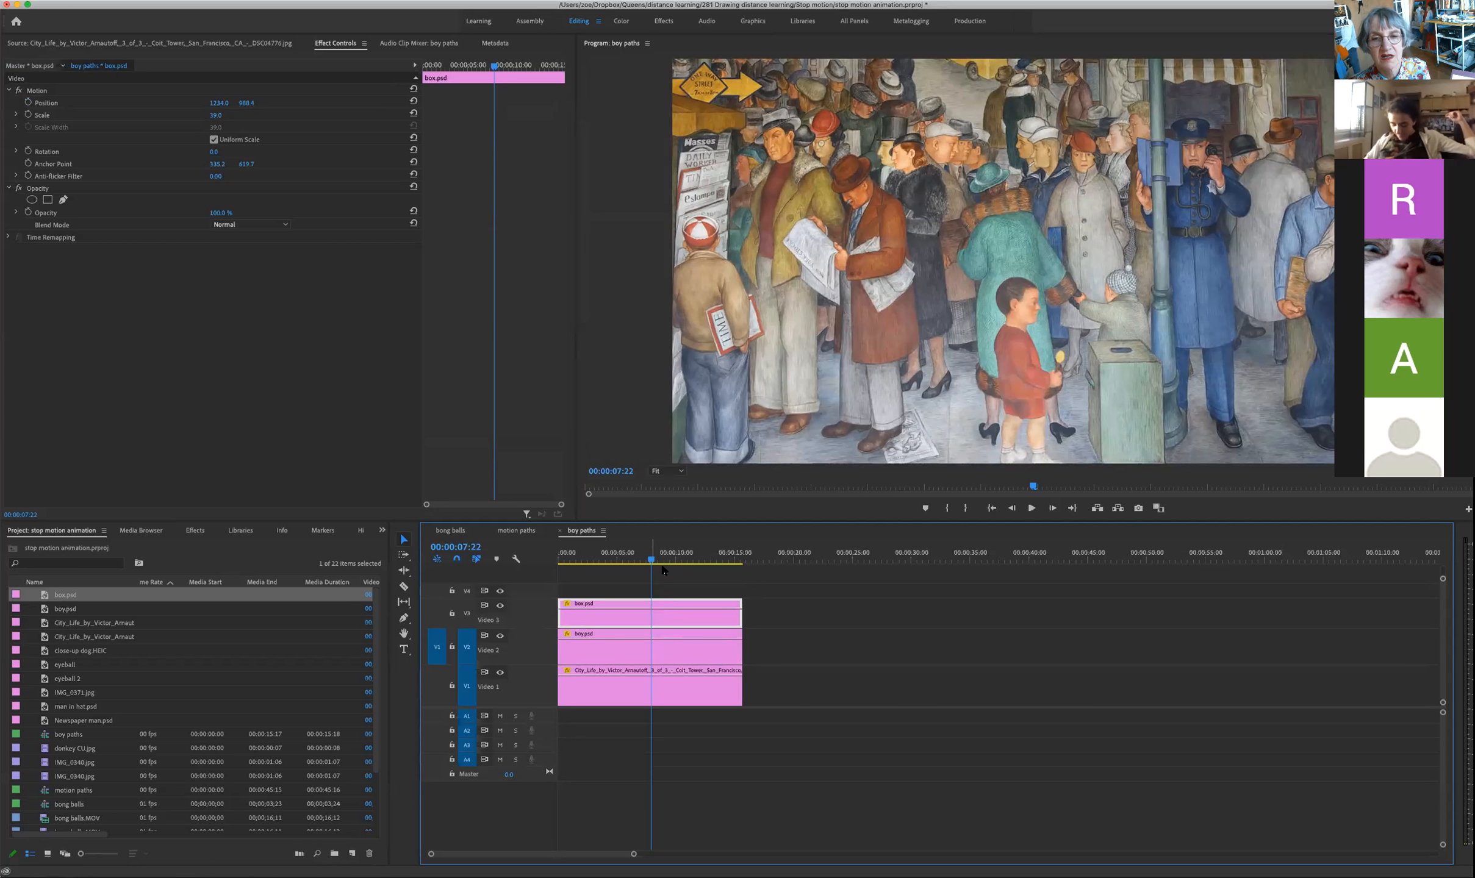
pyautogui.moveTo(651, 560); pyautogui.dragTo(683, 576)
pyautogui.click(623, 650)
pyautogui.press('Delete')
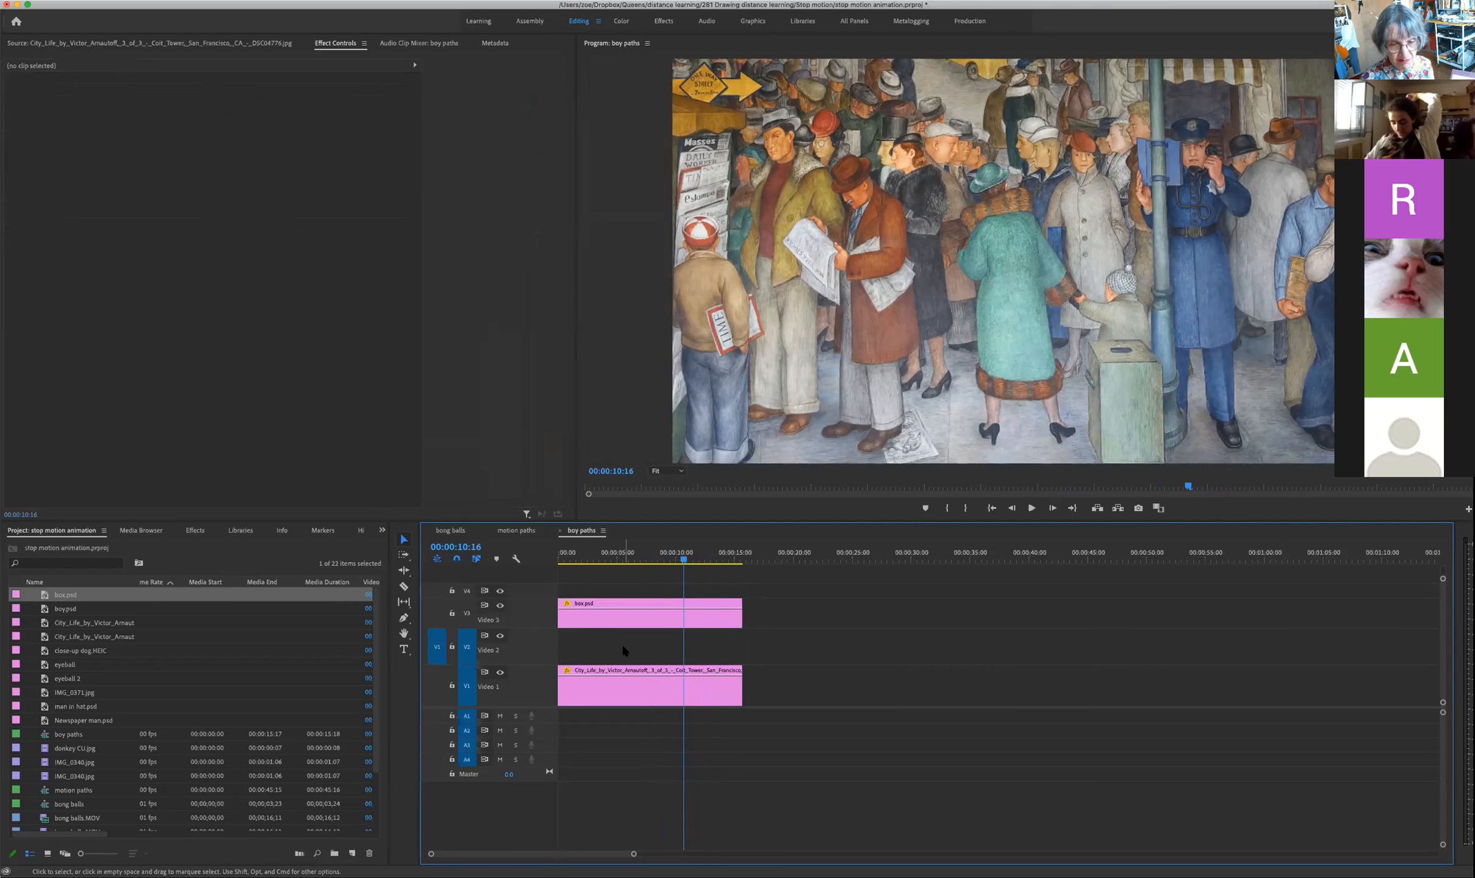
pyautogui.click(616, 690)
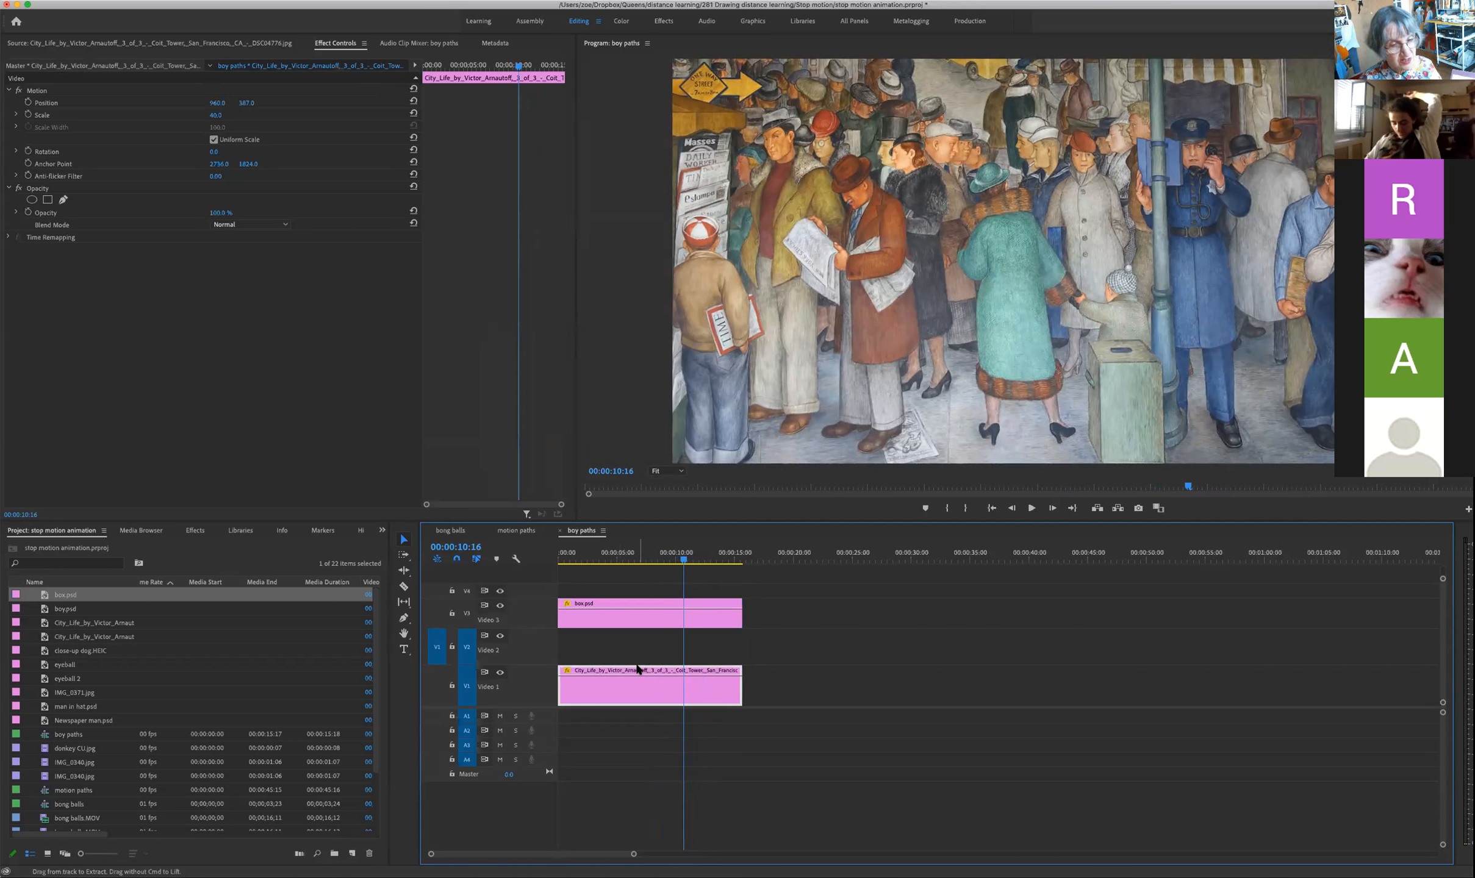
pyautogui.moveTo(639, 613); pyautogui.dragTo(641, 648)
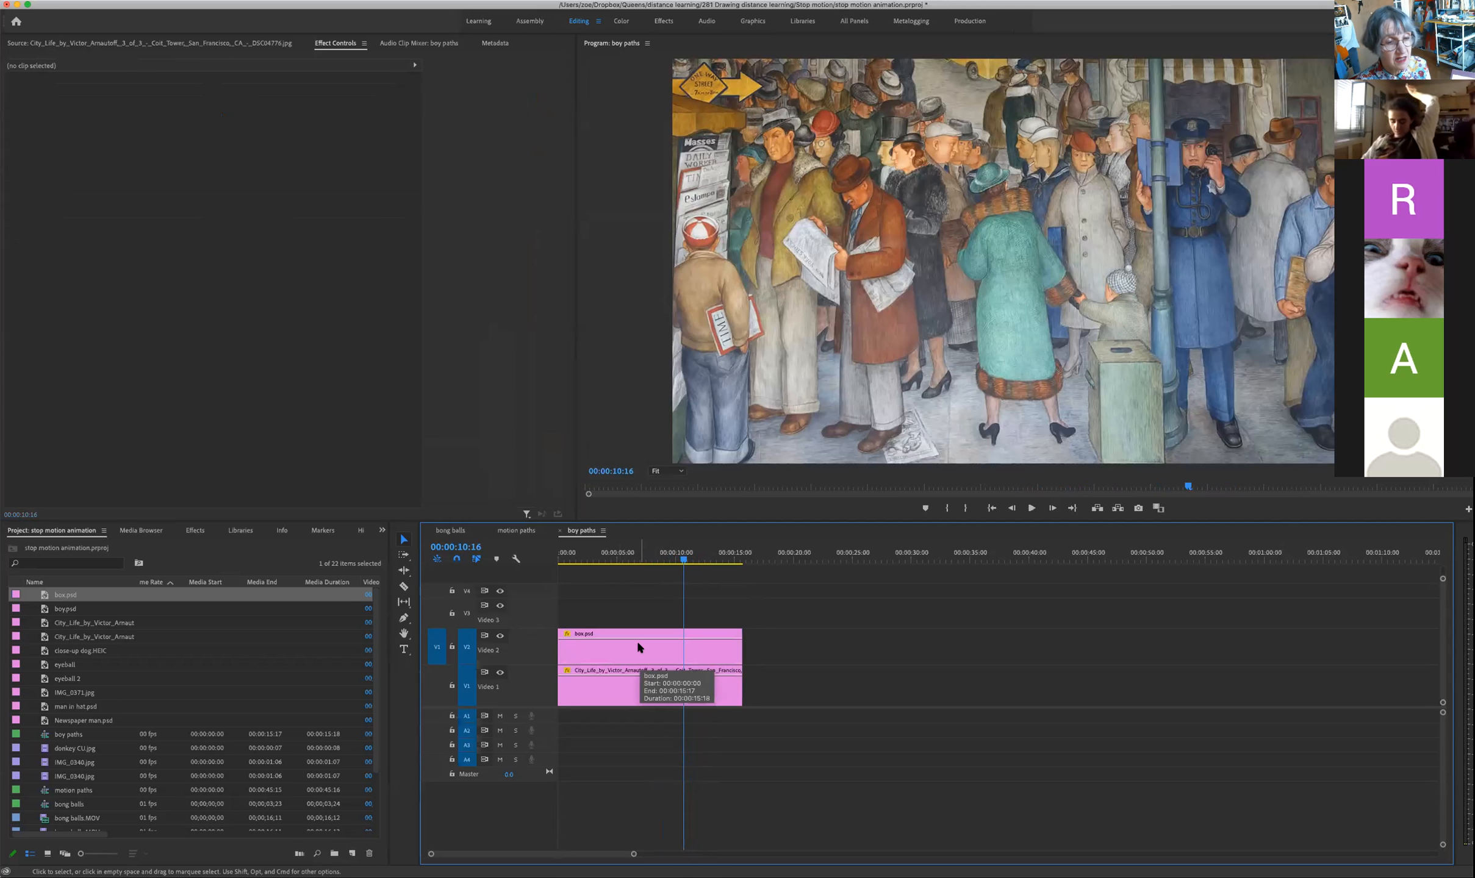
pyautogui.press('super+z')
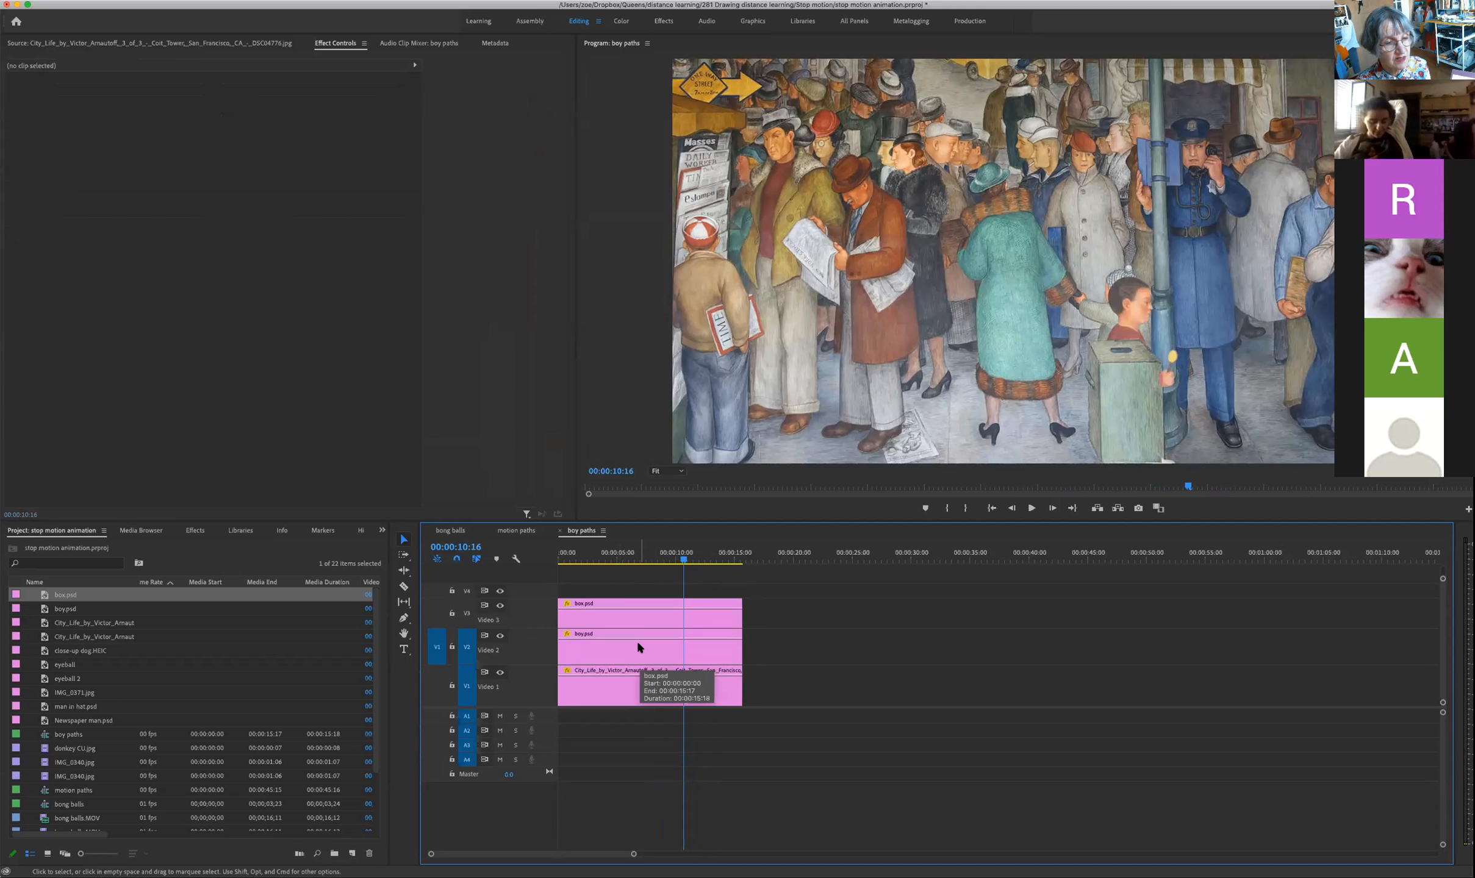
# Step: Delete the box.psd clip from Video 3
pyautogui.click(647, 613)
pyautogui.press('Delete')
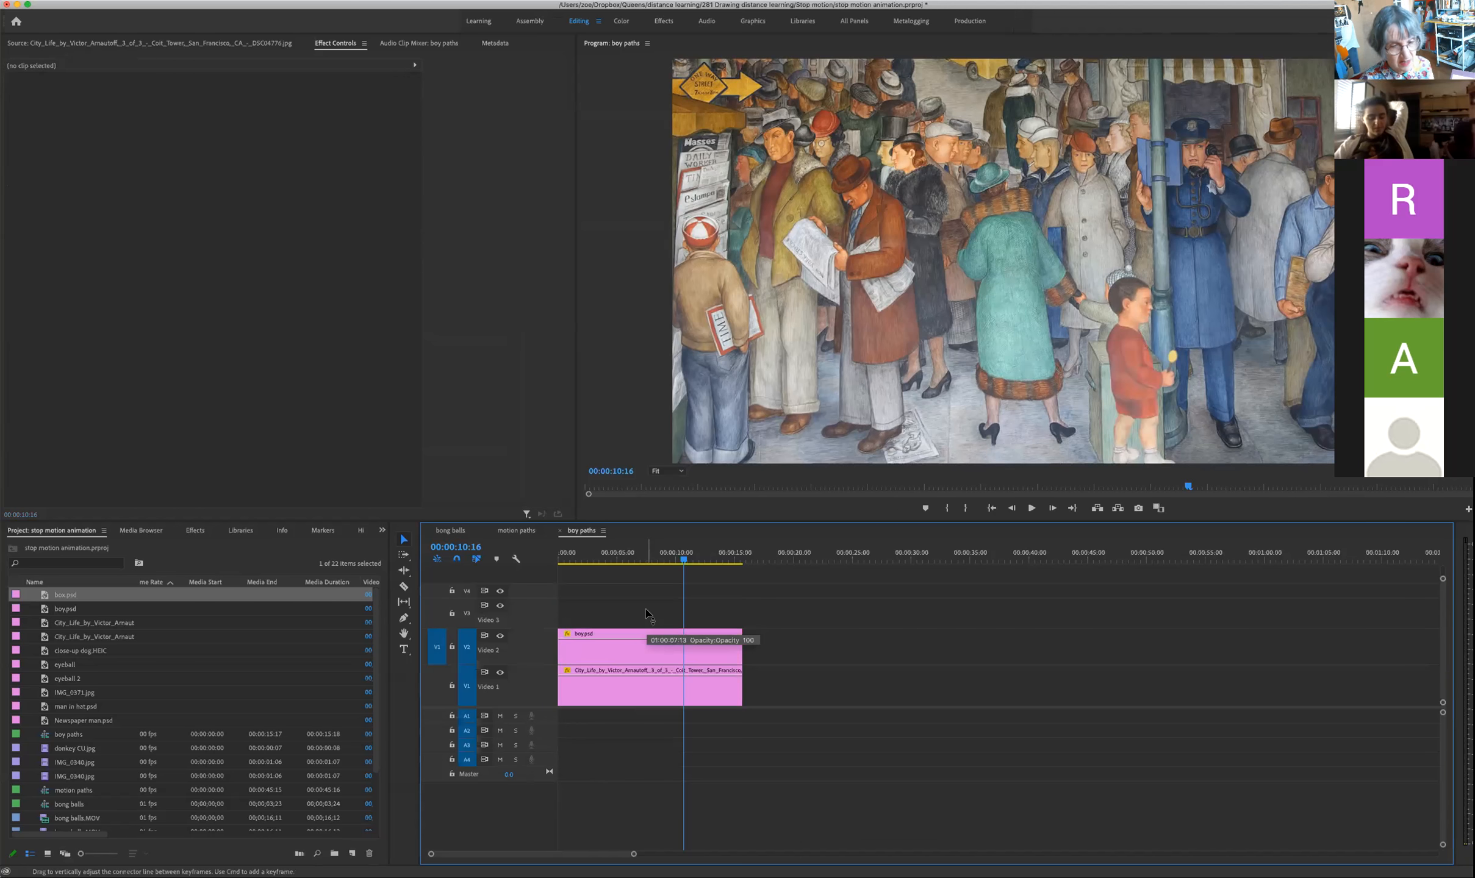
# Step: Duplicate the Video 1 mural clip onto Video 3 from 00:00:00:00, with Video 3 targeted and Video 1 and Video 2 locked
pyautogui.click(634, 694)
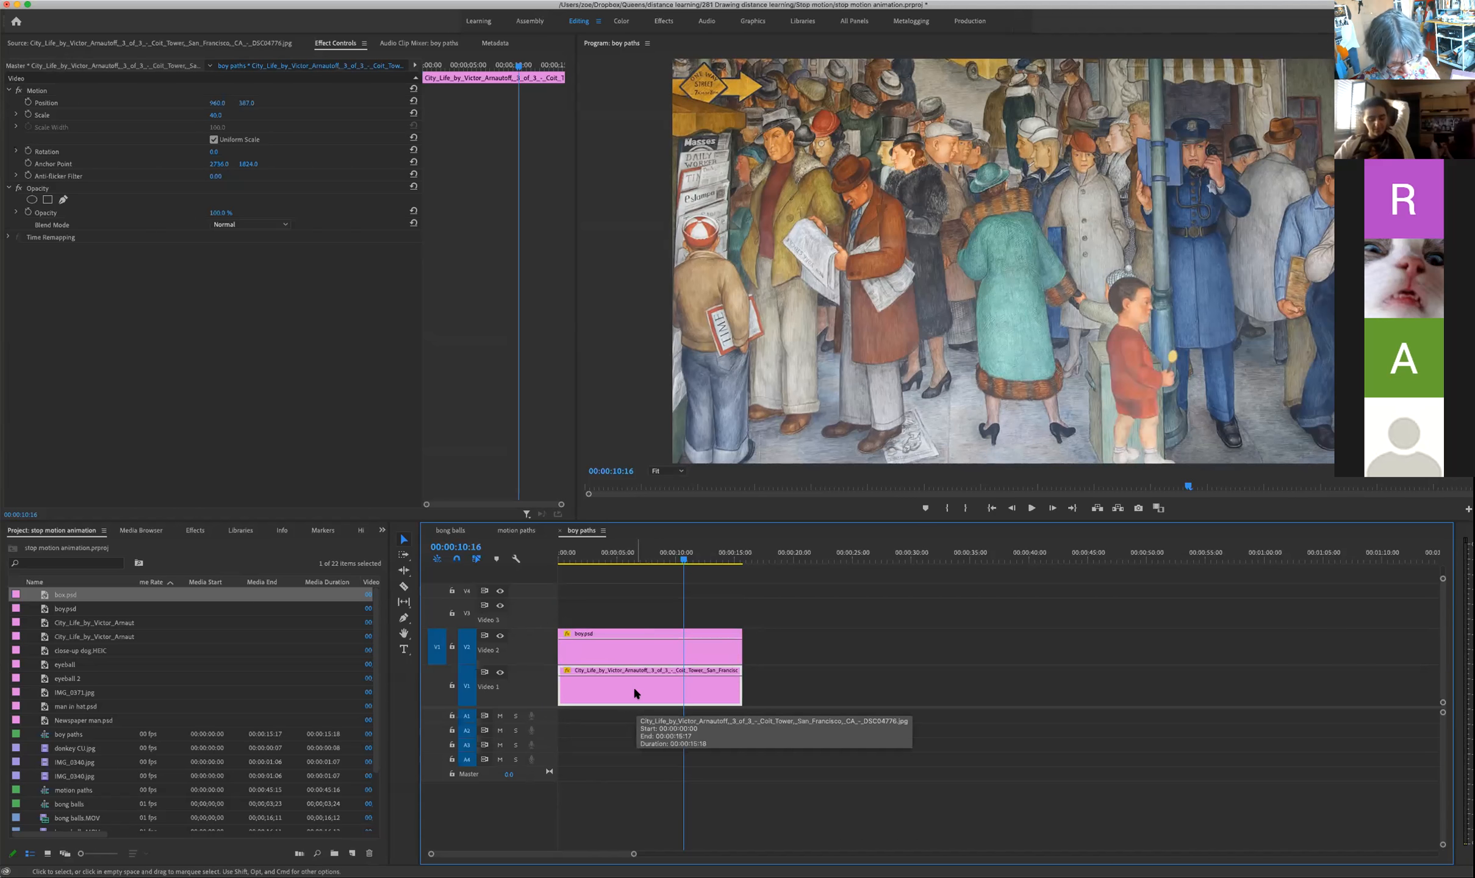
pyautogui.moveTo(589, 554); pyautogui.dragTo(557, 554)
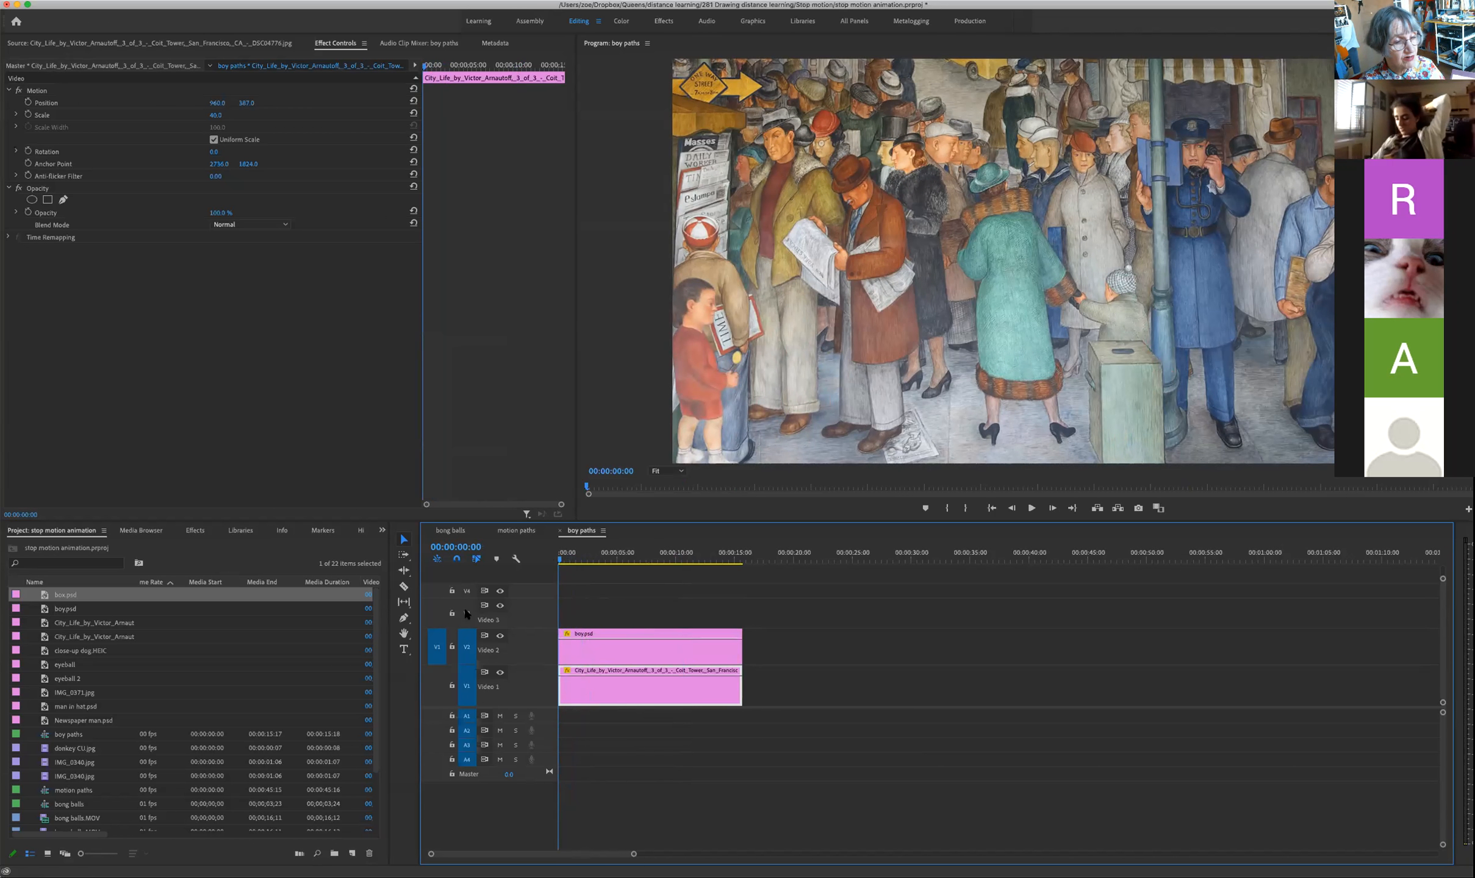
pyautogui.click(439, 613)
pyautogui.click(468, 612)
pyautogui.click(452, 647)
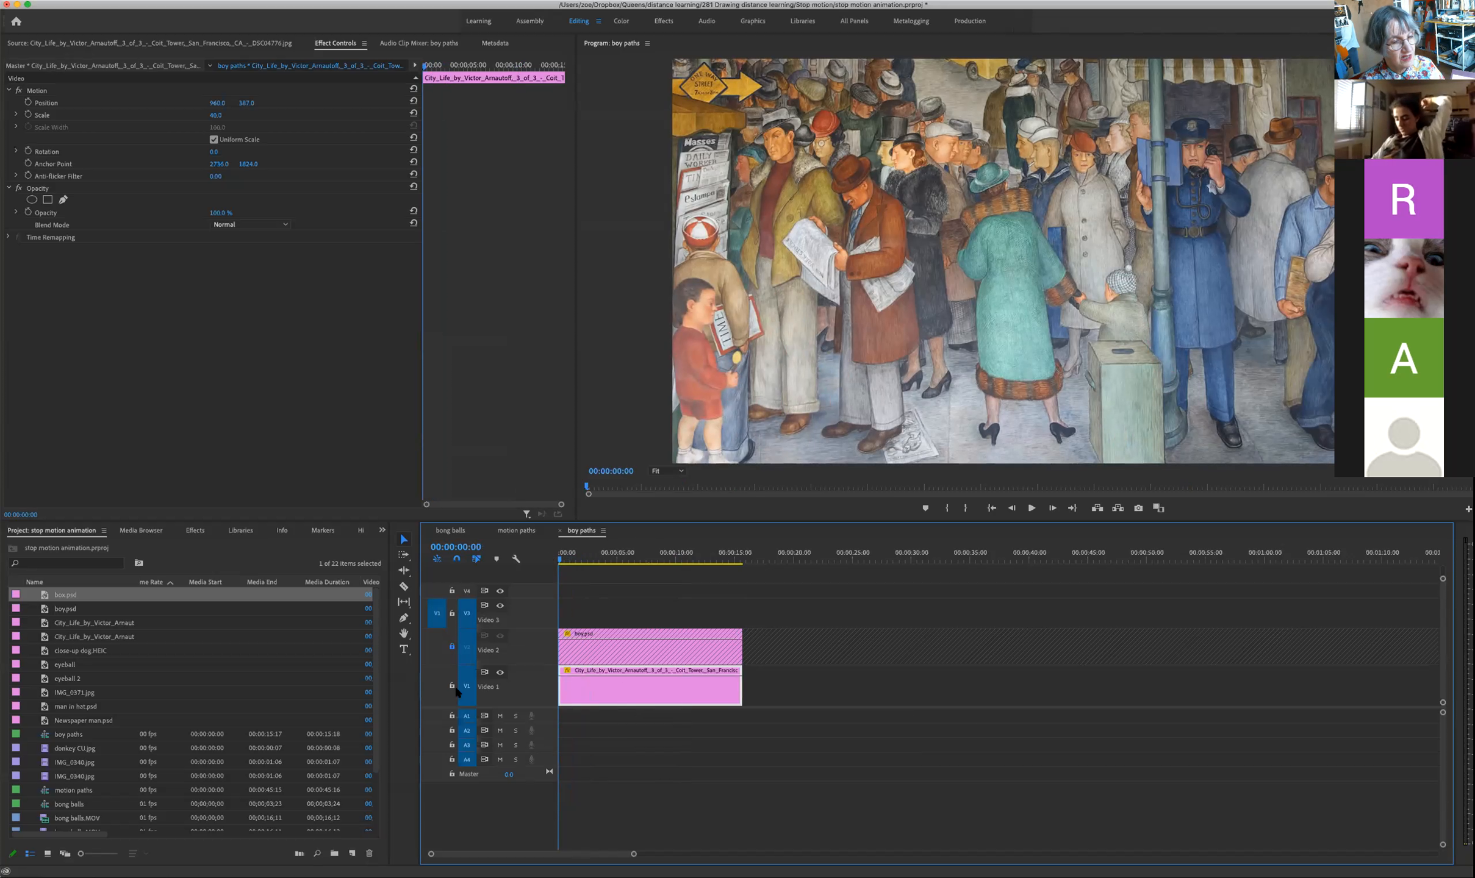
pyautogui.click(452, 686)
pyautogui.hotkey('ctrl', 'v')
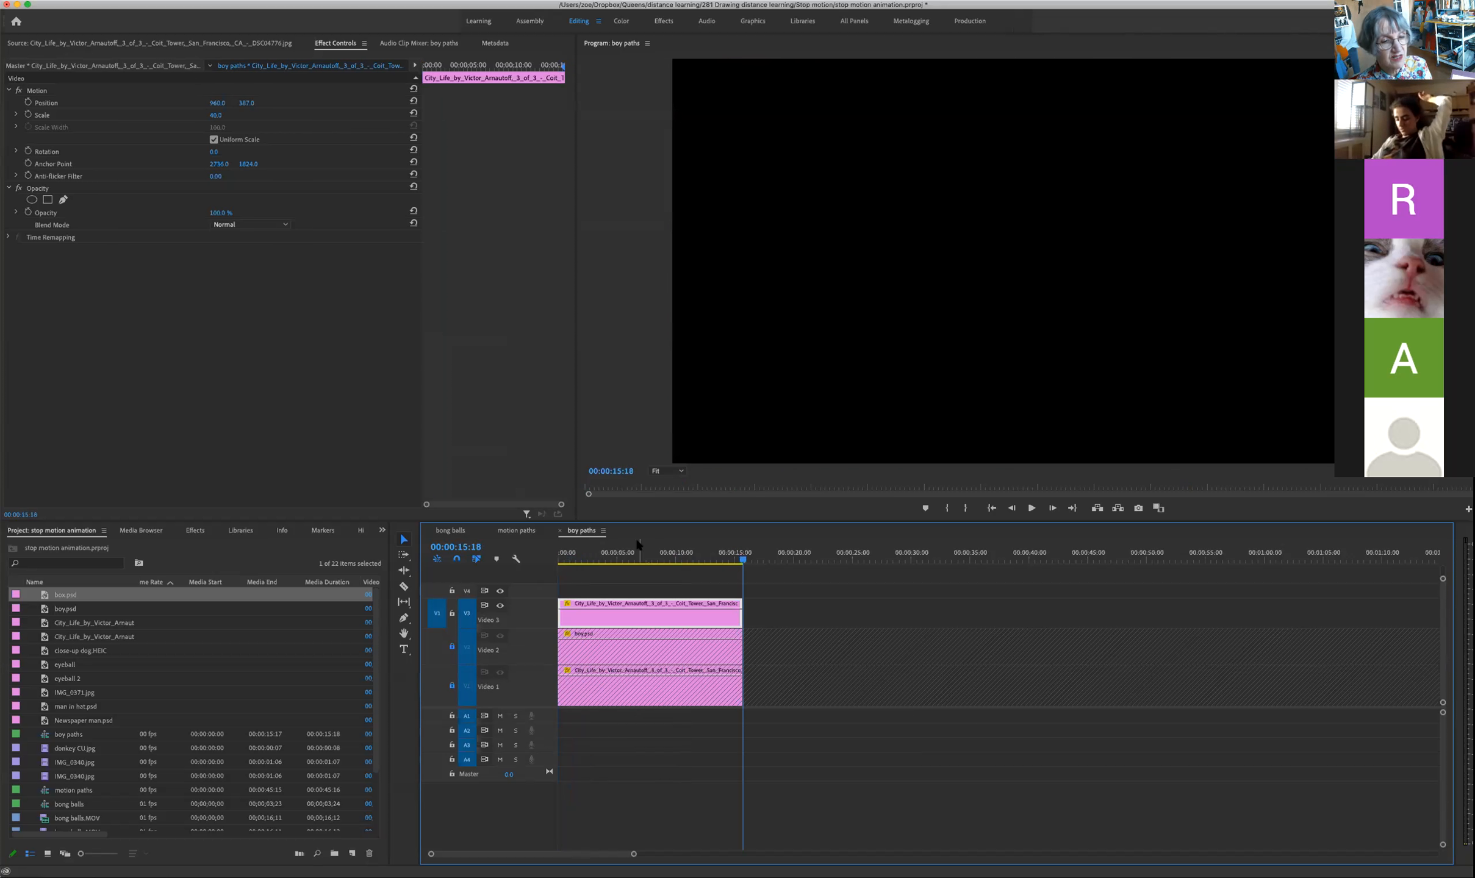
# Step: Unlock Video 2 and draw a closed Pen opacity mask around the green bin on the Video 3 mural clip
pyautogui.click(633, 555)
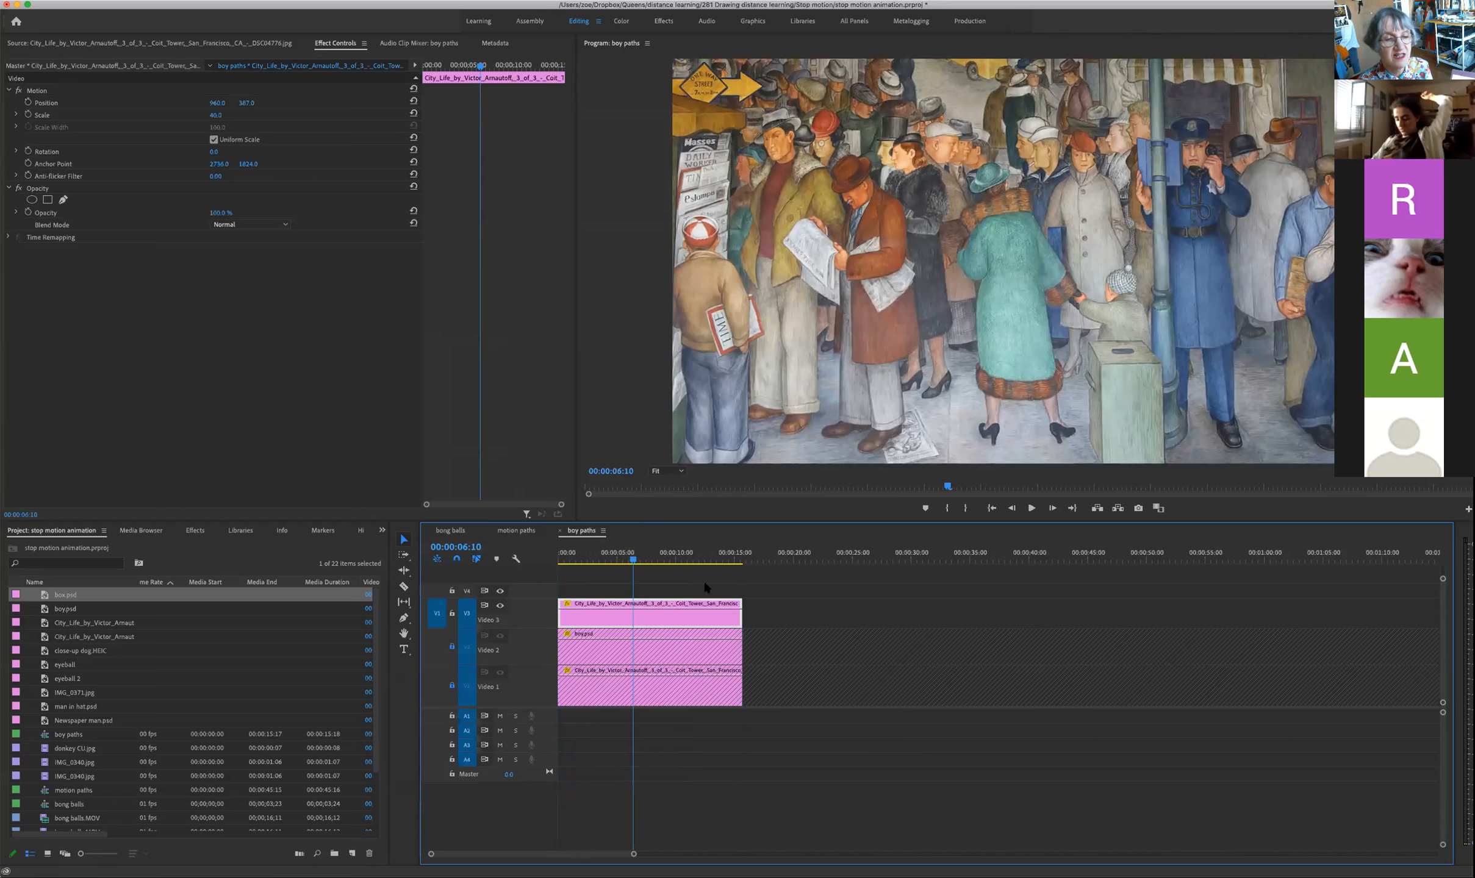
pyautogui.click(452, 647)
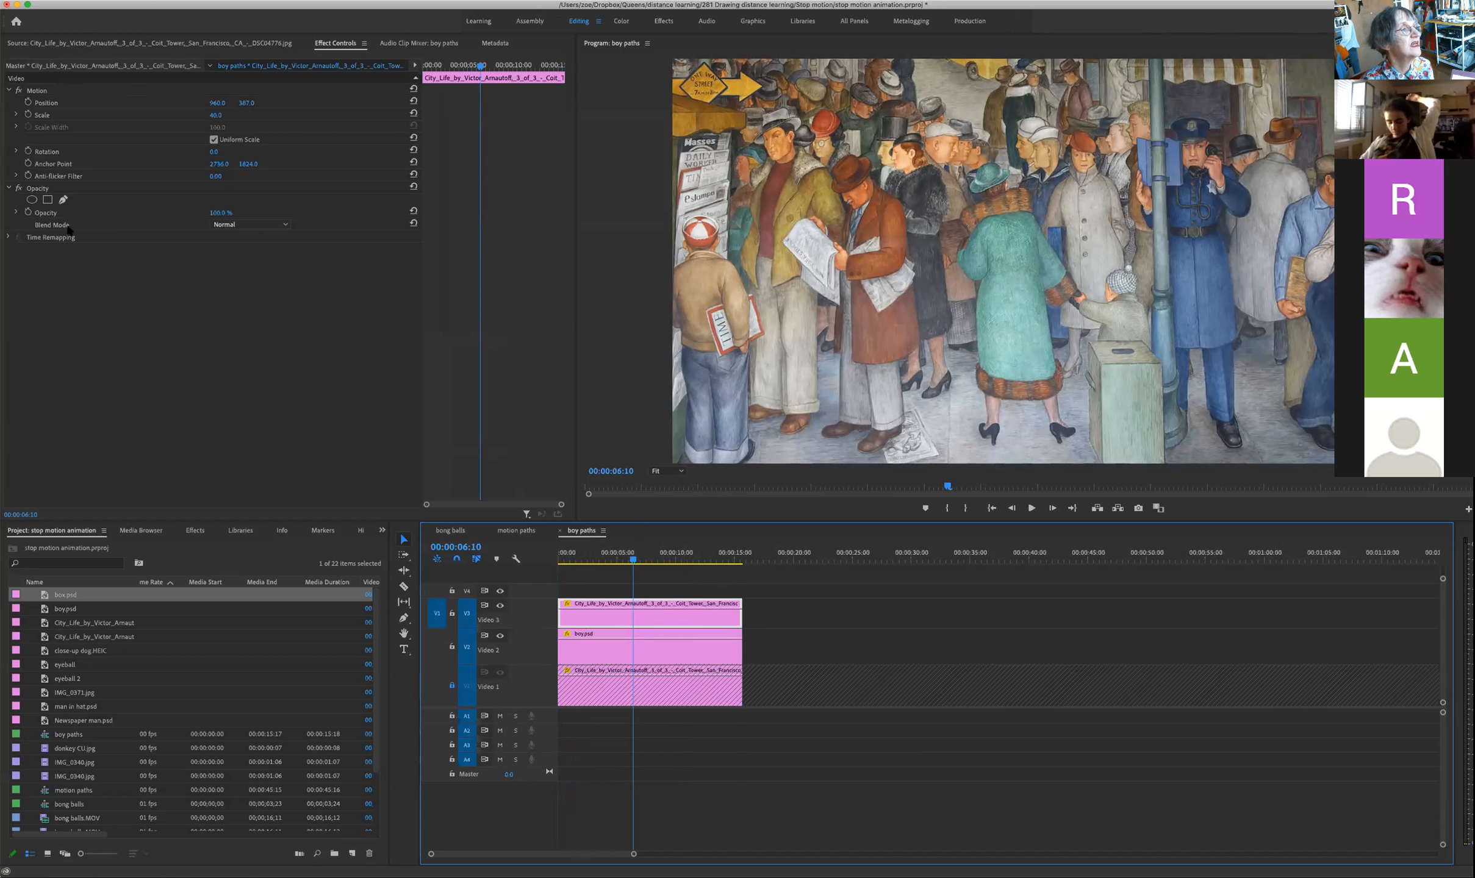
pyautogui.click(64, 200)
pyautogui.click(1122, 364)
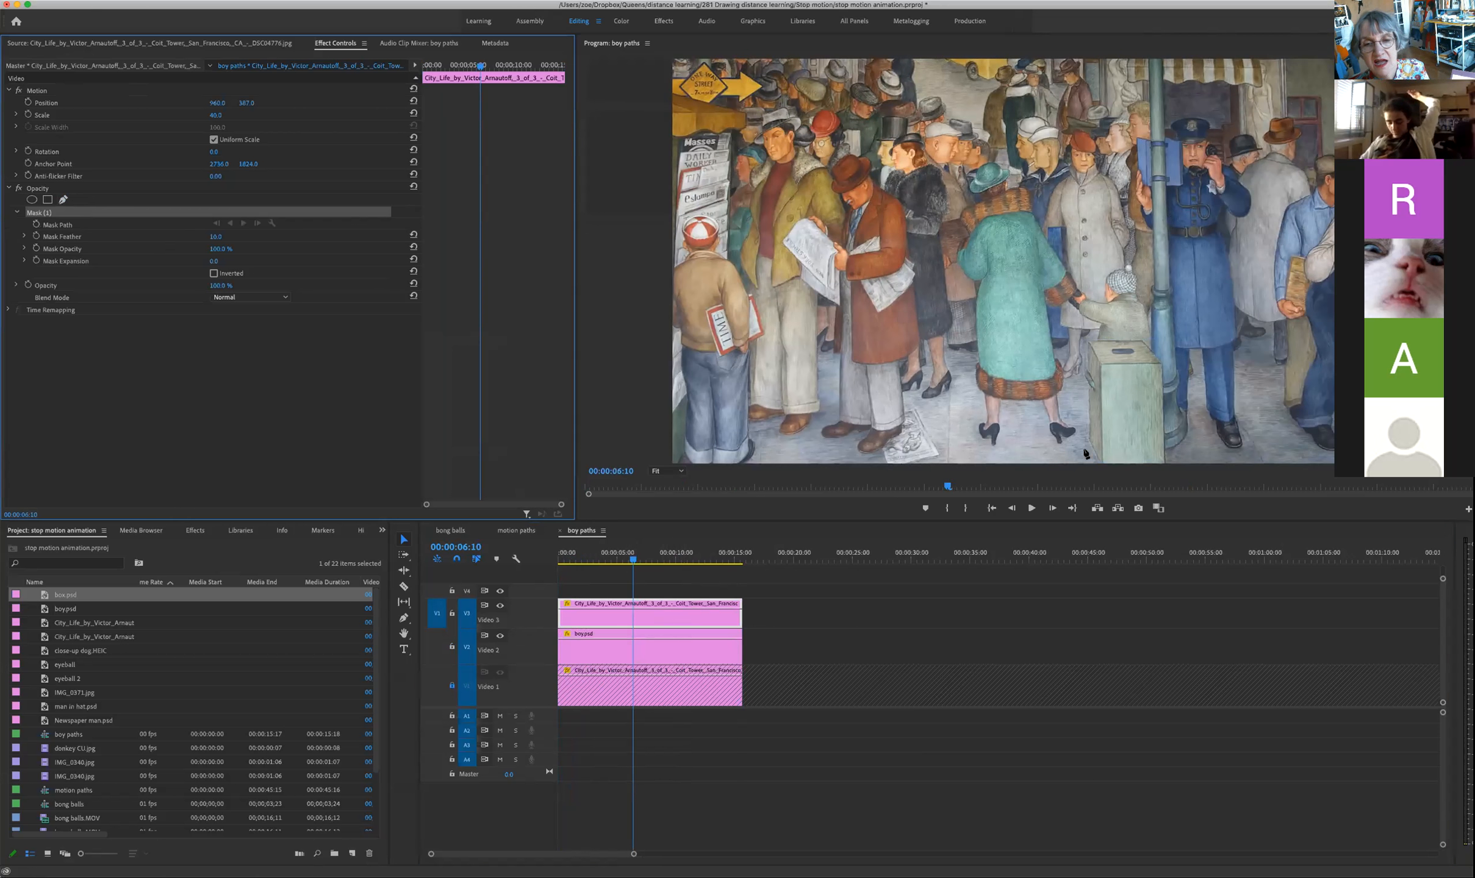
pyautogui.click(1098, 461)
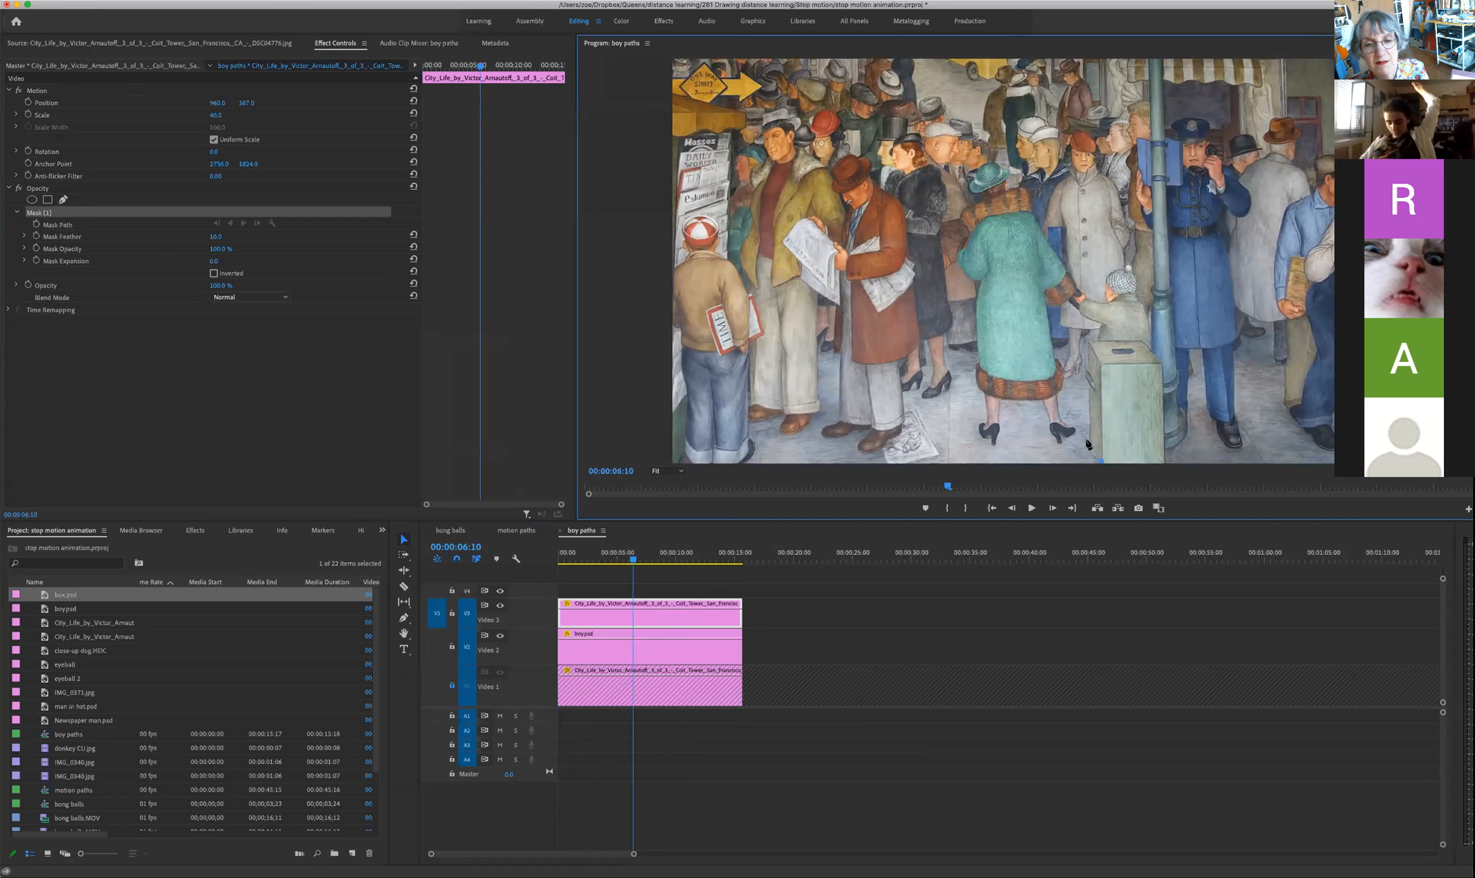
pyautogui.click(1089, 344)
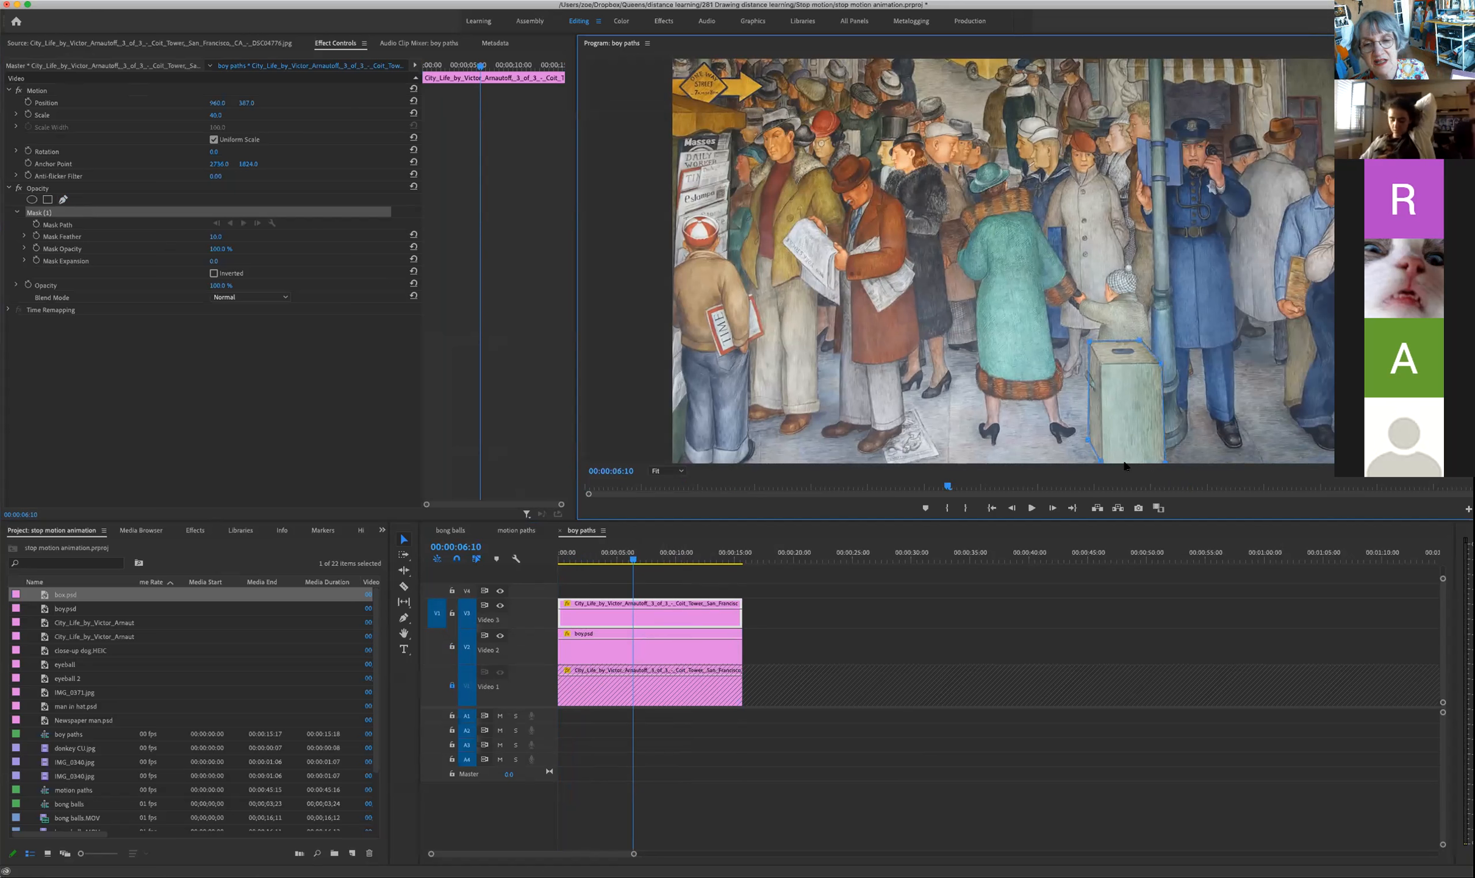
pyautogui.click(1100, 462)
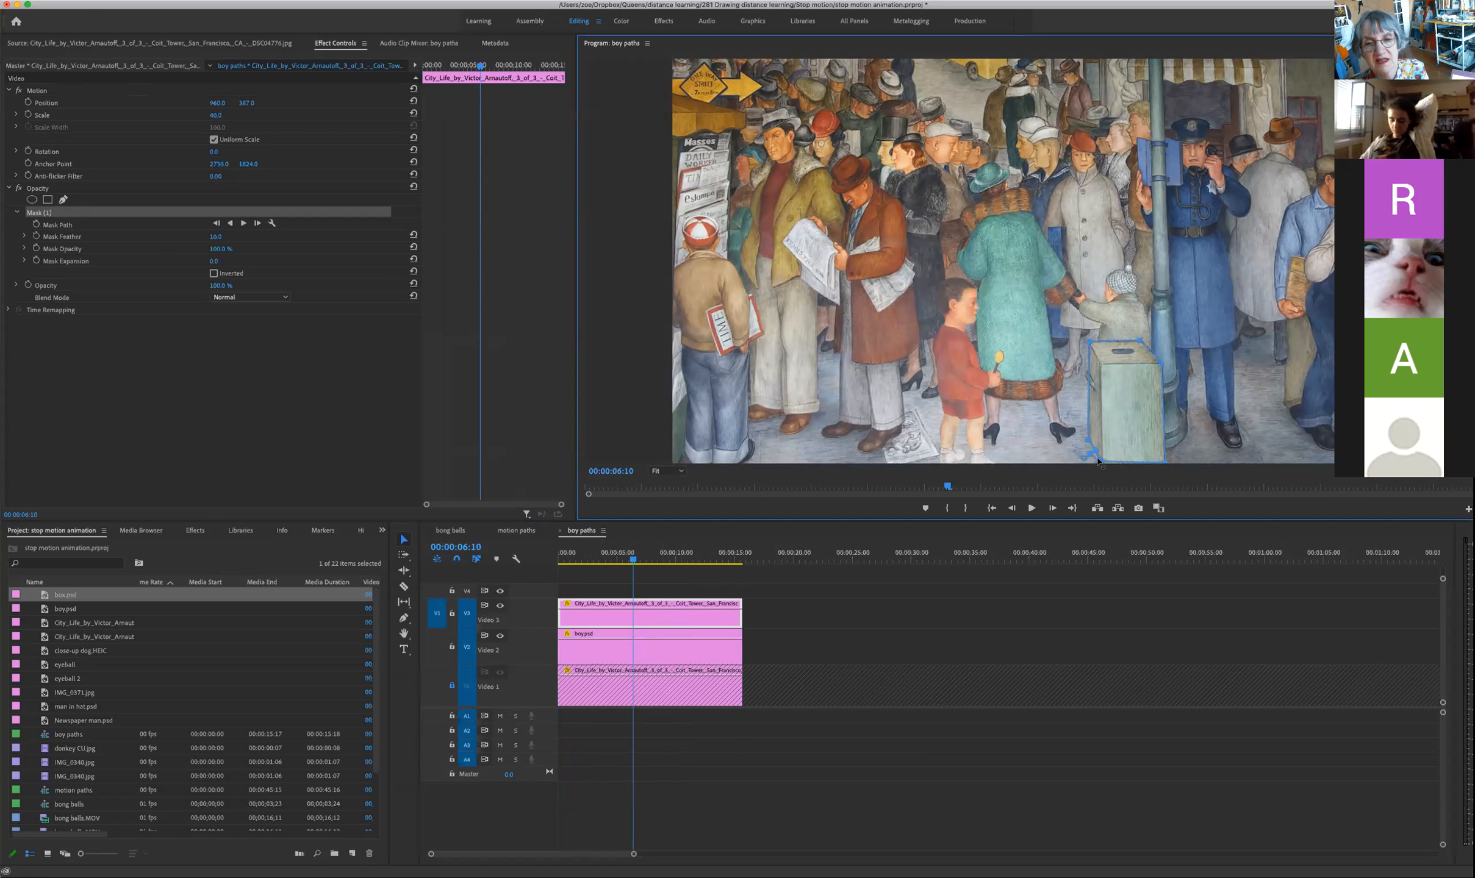
pyautogui.moveTo(633, 558)
pyautogui.mouseDown()
pyautogui.moveTo(696, 571)
pyautogui.moveTo(577, 572)
pyautogui.moveTo(695, 570)
pyautogui.moveTo(634, 584)
pyautogui.mouseUp()
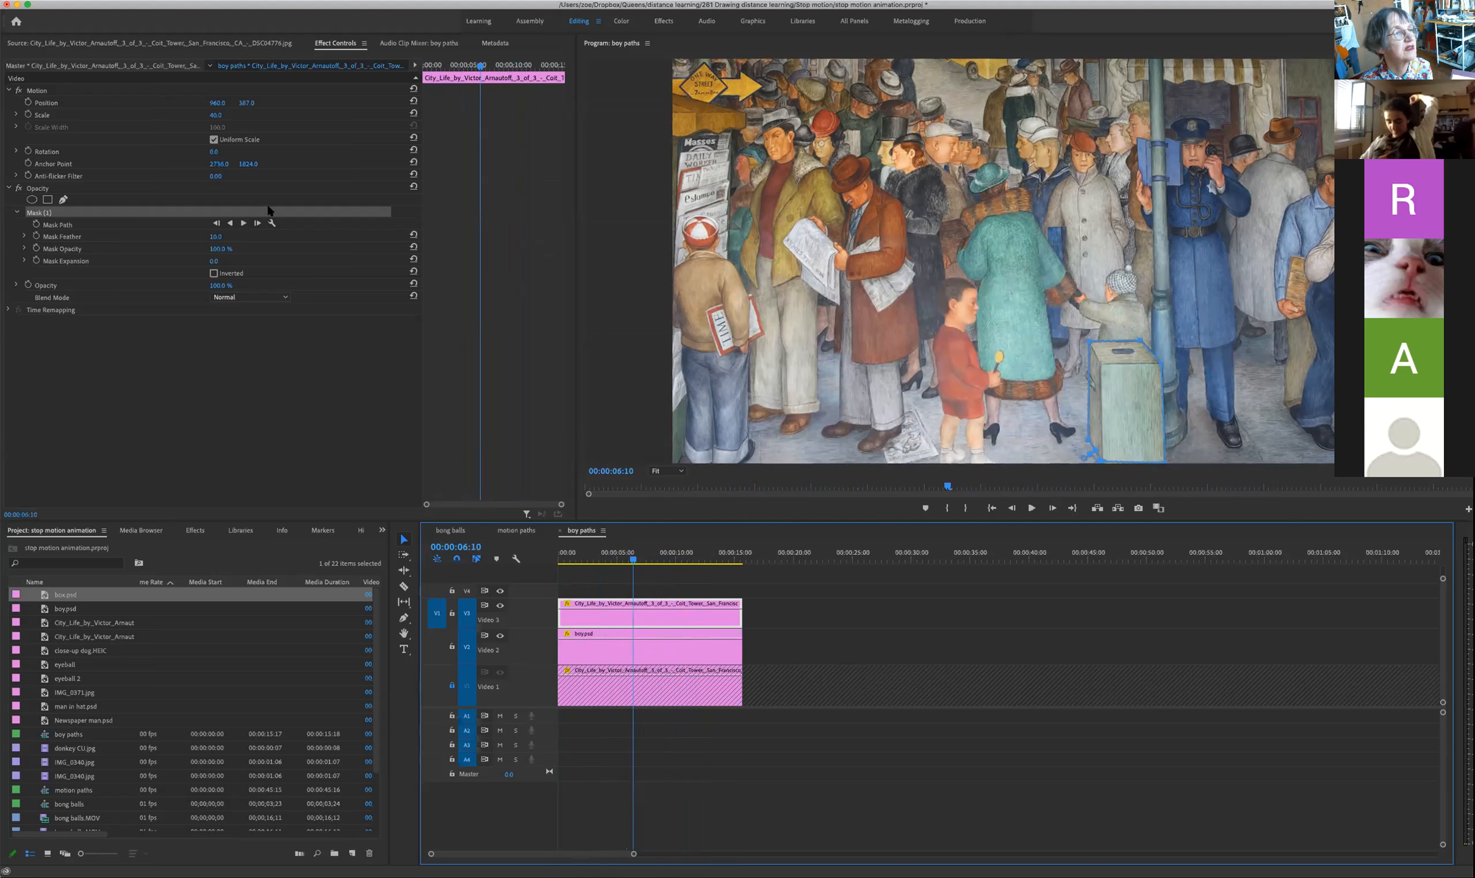
pyautogui.click(88, 202)
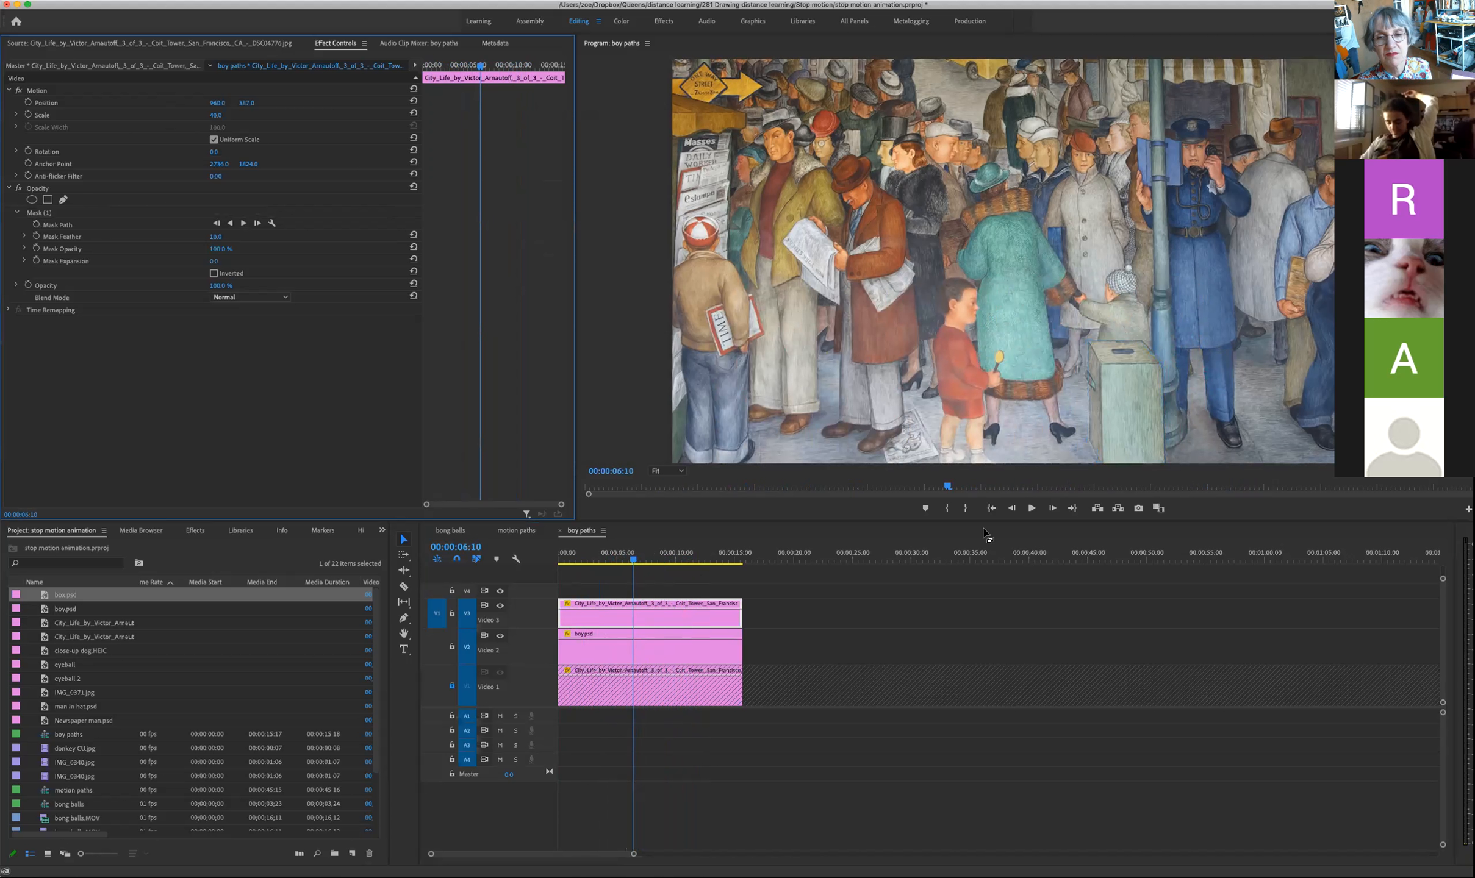
# Step: Play the sequence to check the boy's path behind the masked bin, and unlock Video 1
pyautogui.press('space')
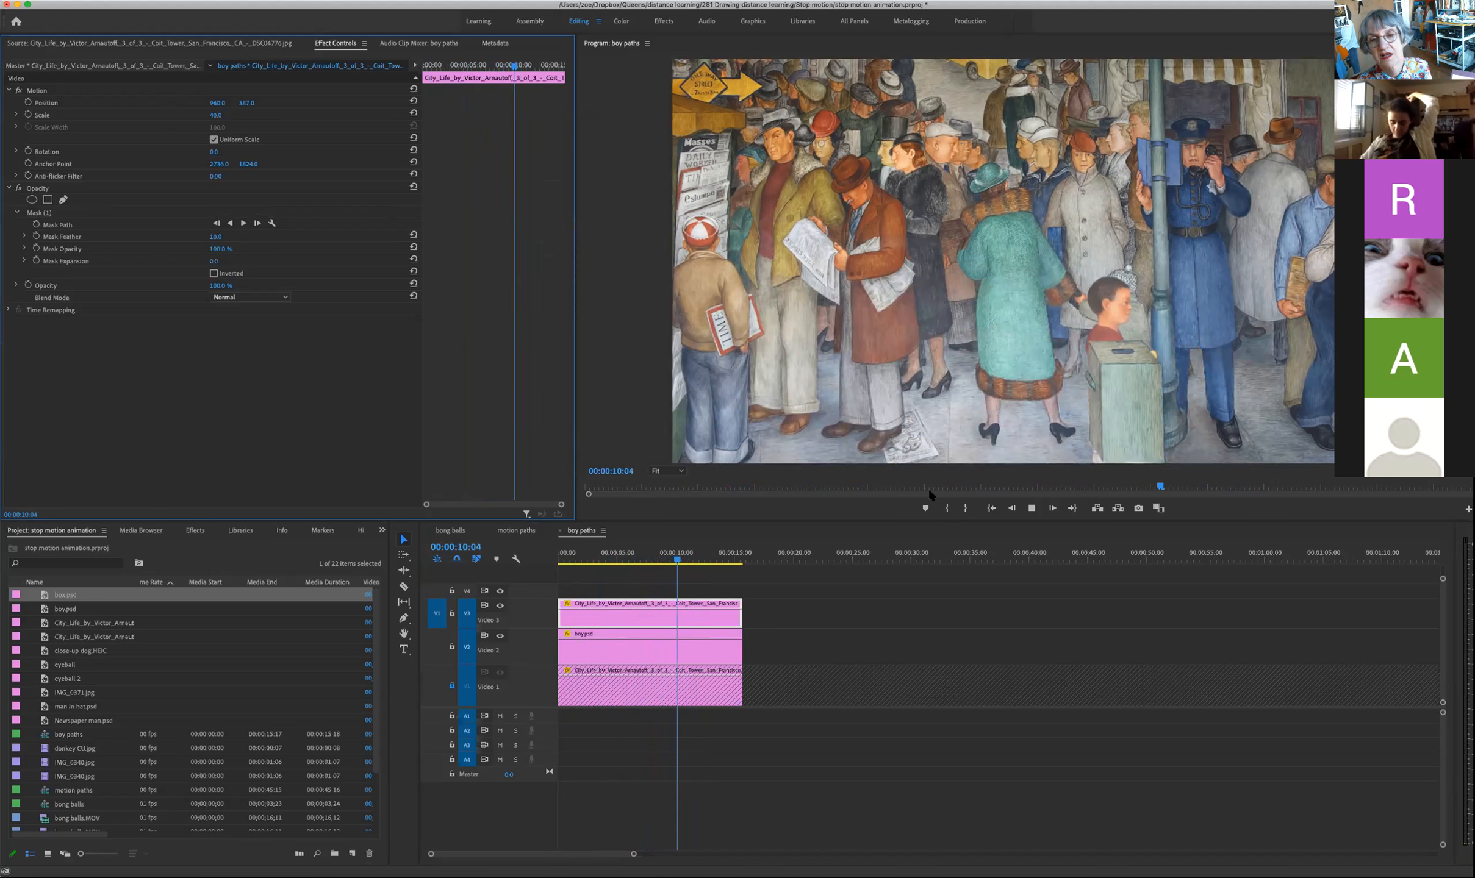
pyautogui.press('space')
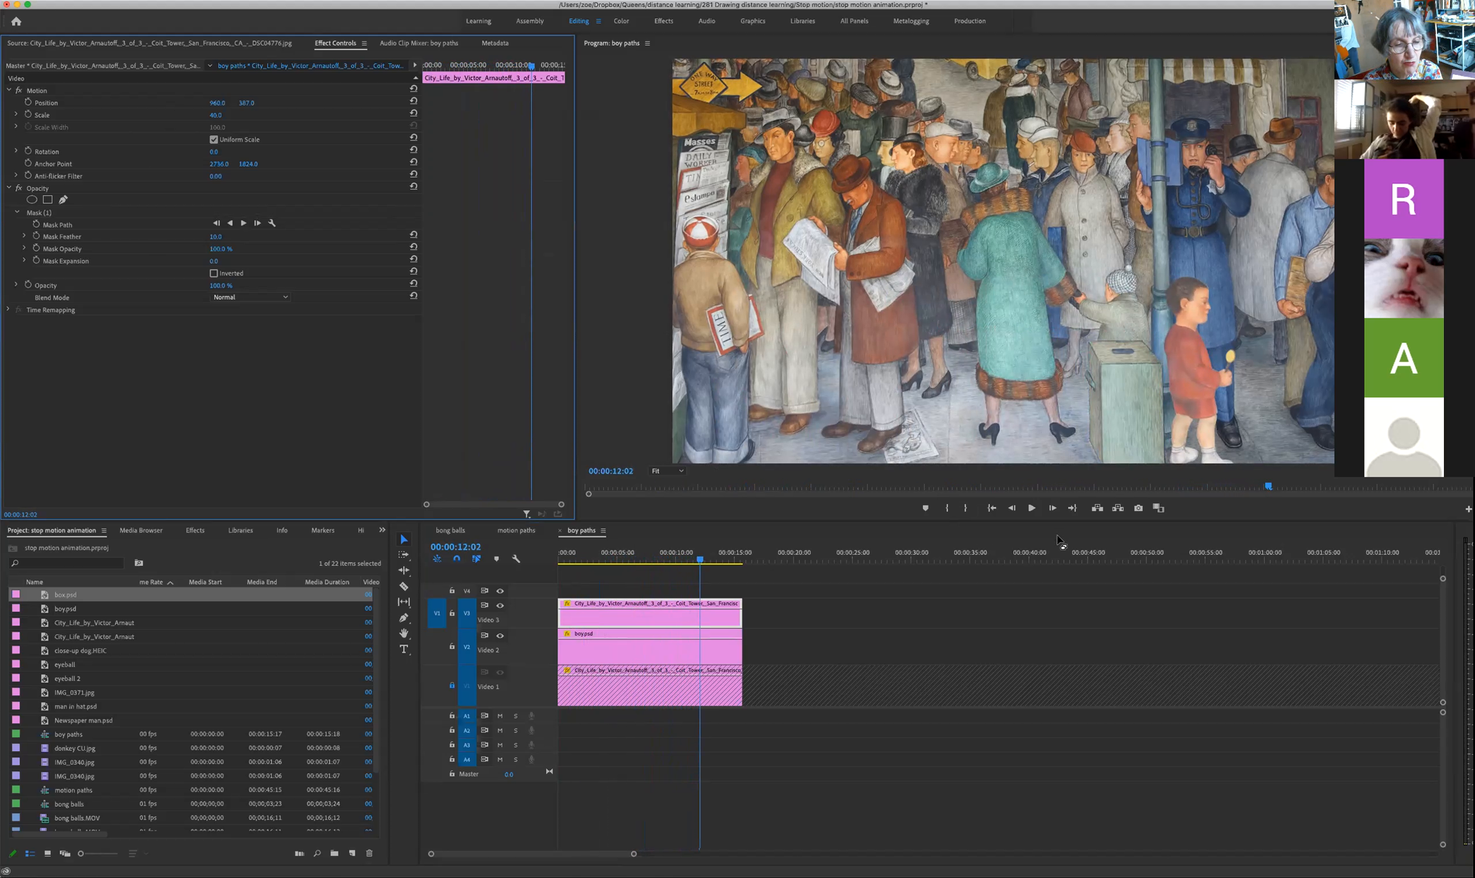
pyautogui.click(451, 686)
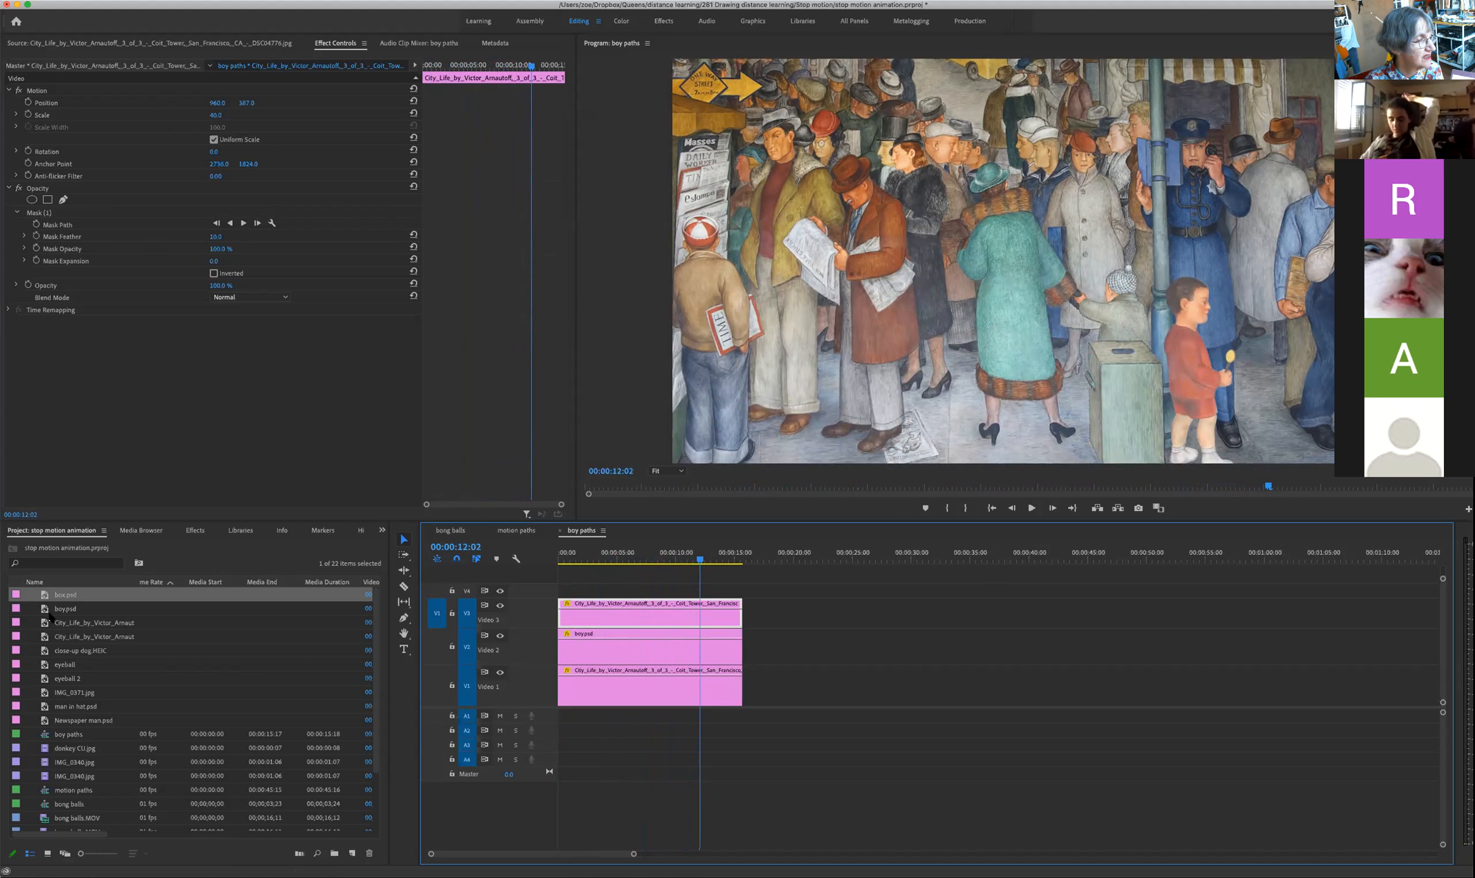
# Step: Add the third City Life mural image to Video 1 after the existing mural clip and shift it upward to frame the woman's green coat
pyautogui.doubleClick(47, 622)
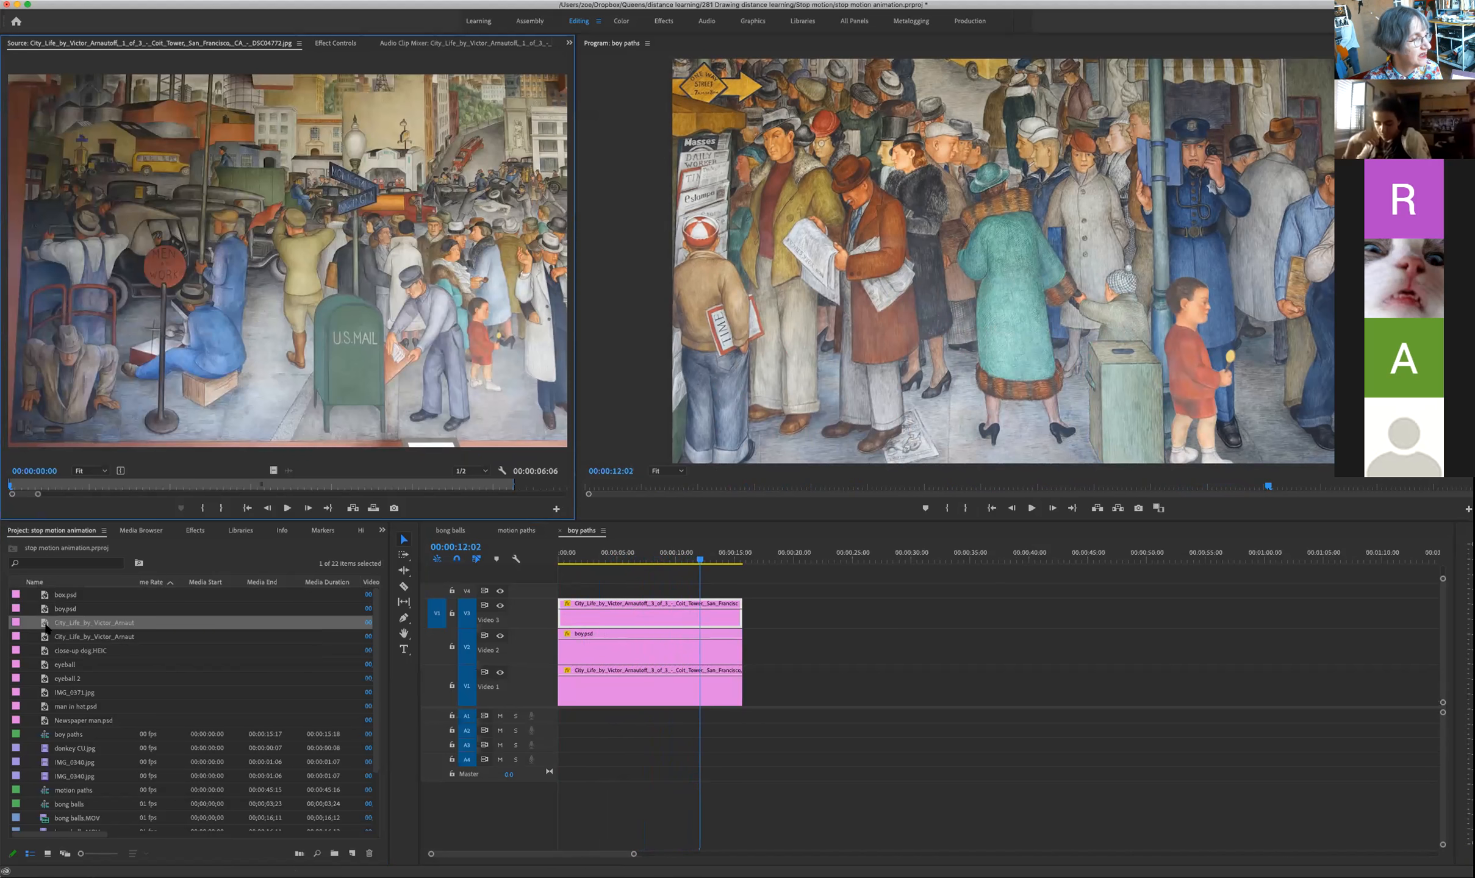
pyautogui.doubleClick(43, 638)
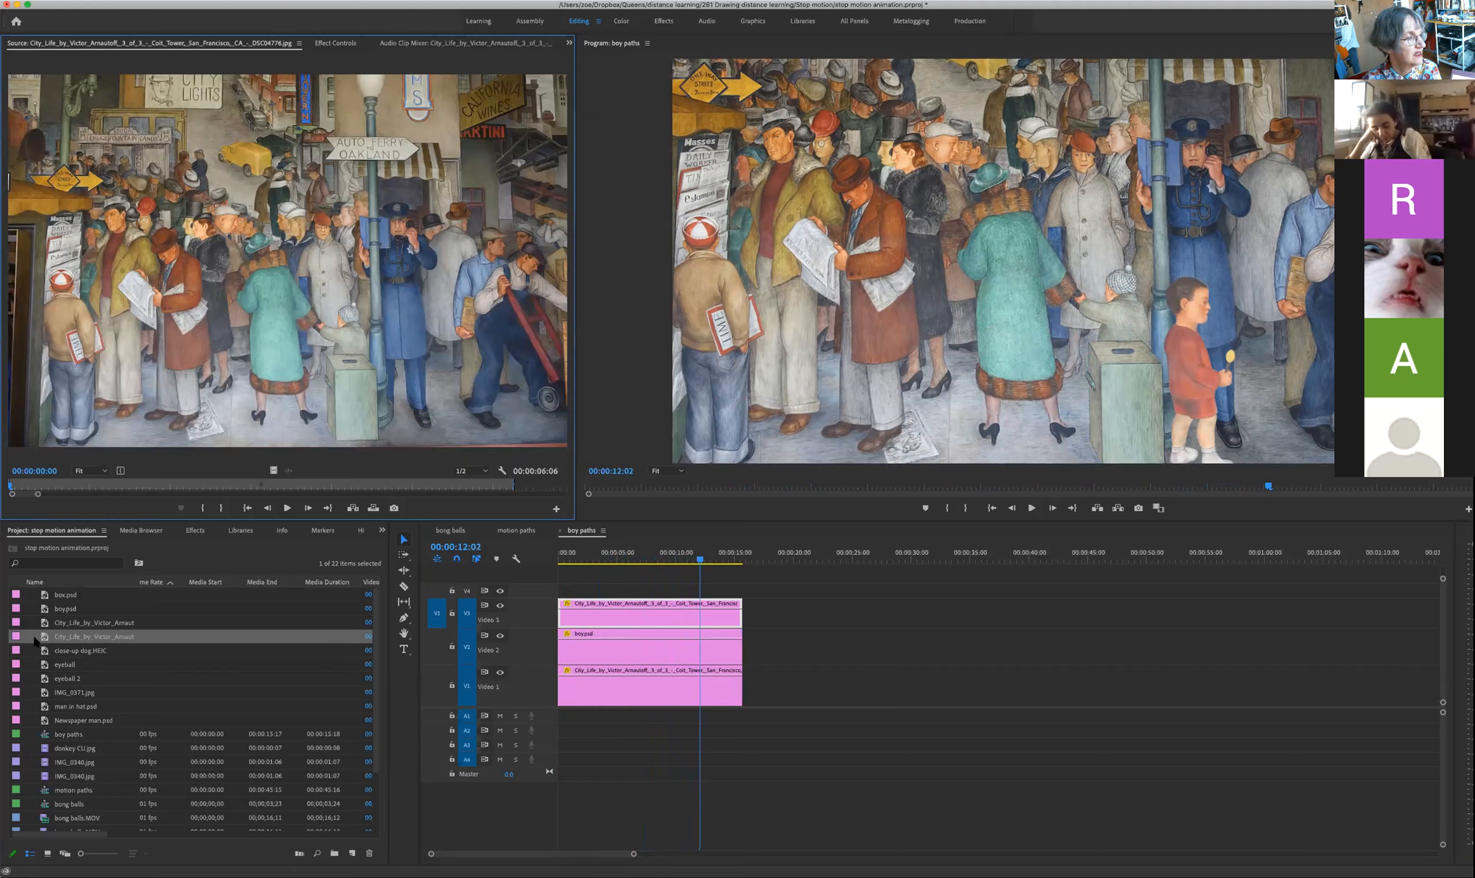
pyautogui.moveTo(46, 637); pyautogui.dragTo(845, 692)
pyautogui.moveTo(783, 553); pyautogui.dragTo(806, 557)
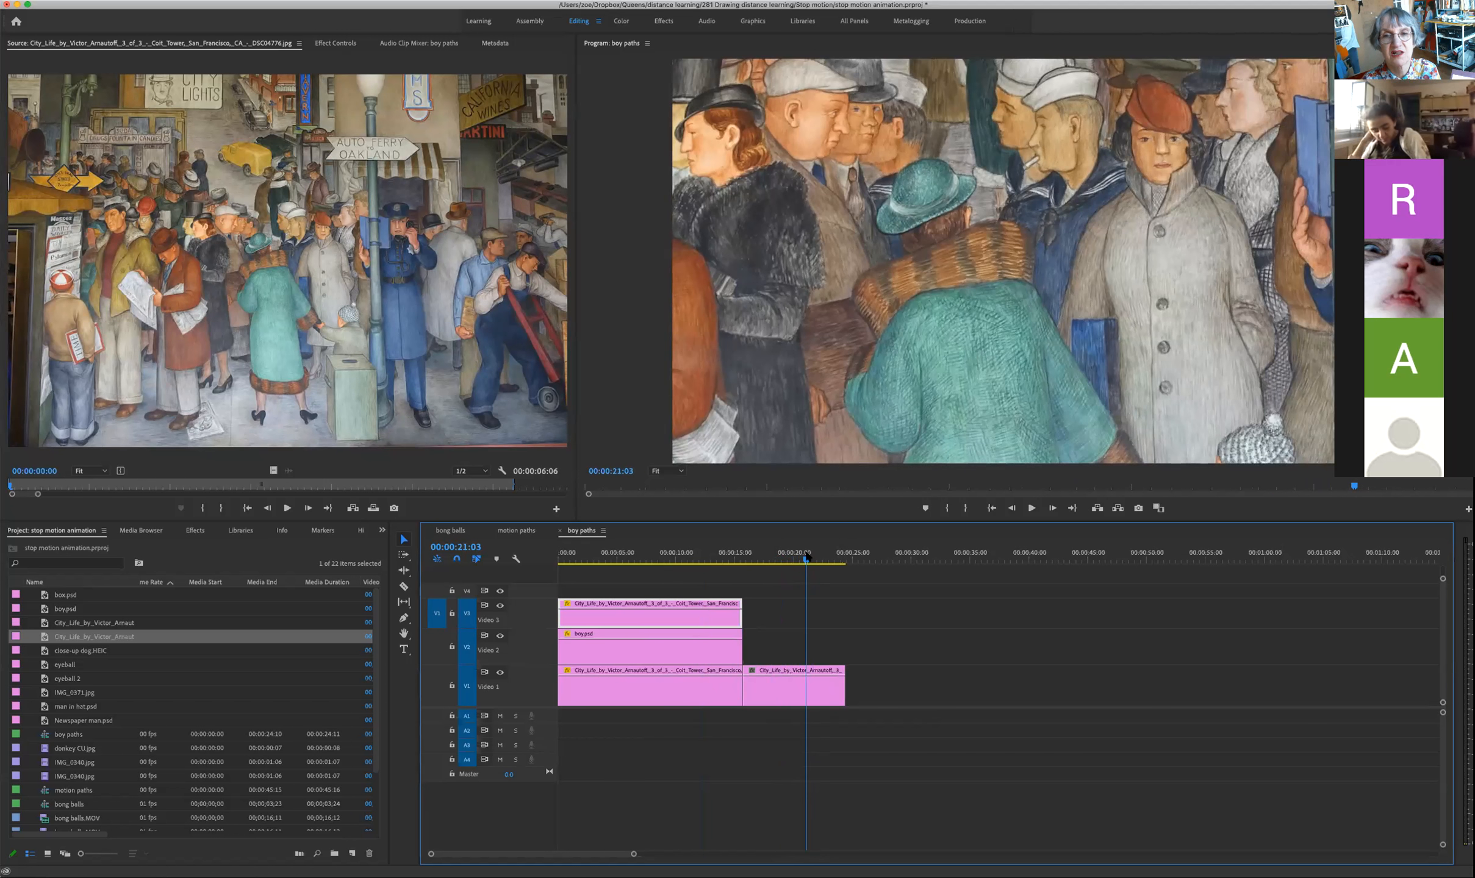
pyautogui.click(1010, 266)
pyautogui.moveTo(1010, 267); pyautogui.dragTo(997, 175)
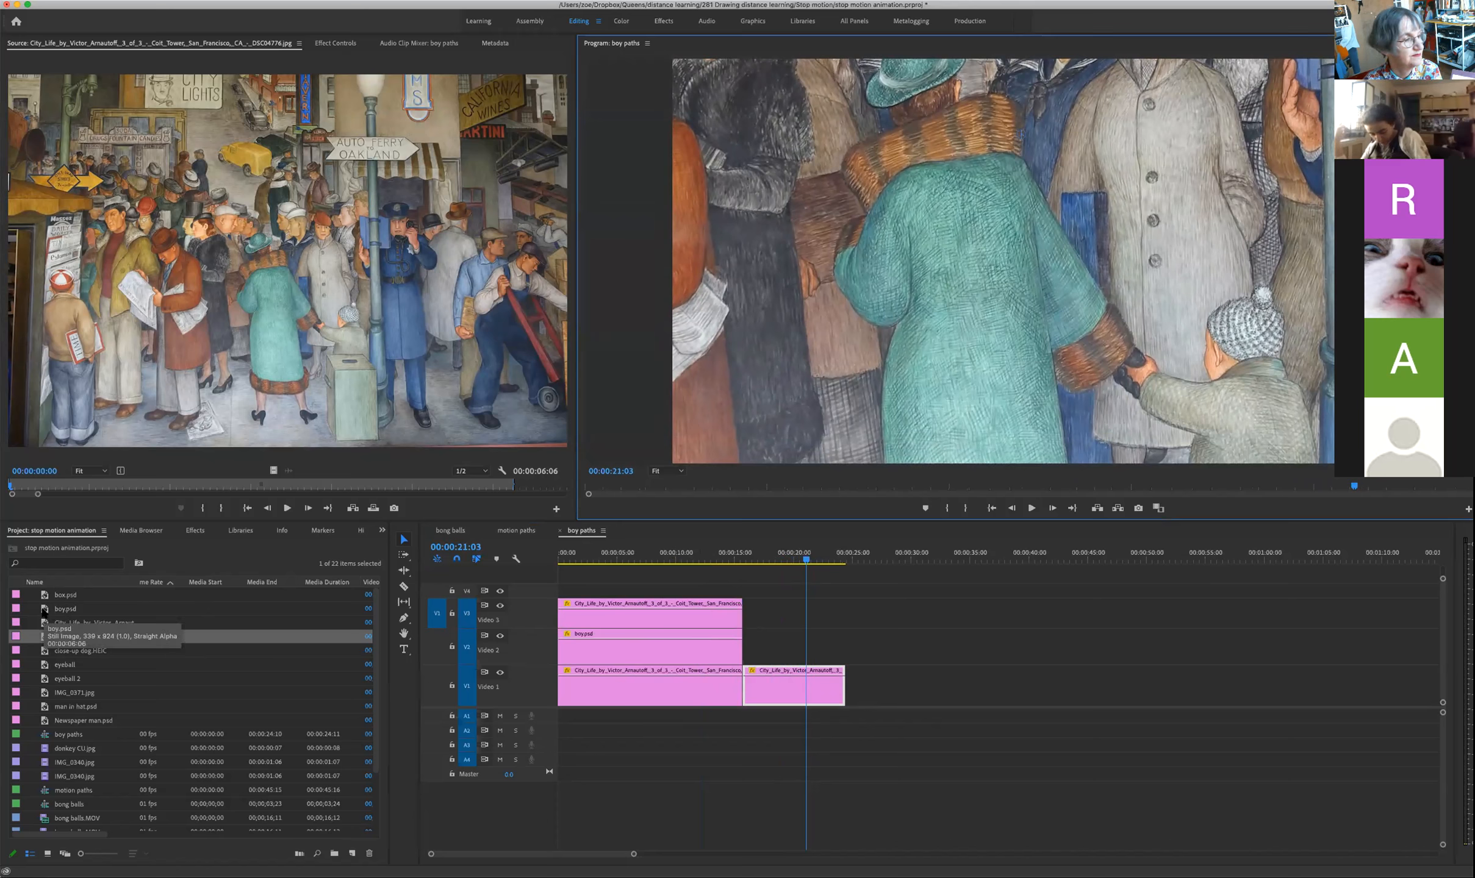
# Step: Place boy.psd on Video 2 directly above the newly added mural clip
pyautogui.click(44, 610)
pyautogui.moveTo(44, 611); pyautogui.dragTo(845, 650)
pyautogui.moveTo(806, 560)
pyautogui.mouseDown()
pyautogui.moveTo(774, 561)
pyautogui.moveTo(828, 560)
pyautogui.moveTo(780, 559)
pyautogui.mouseUp()
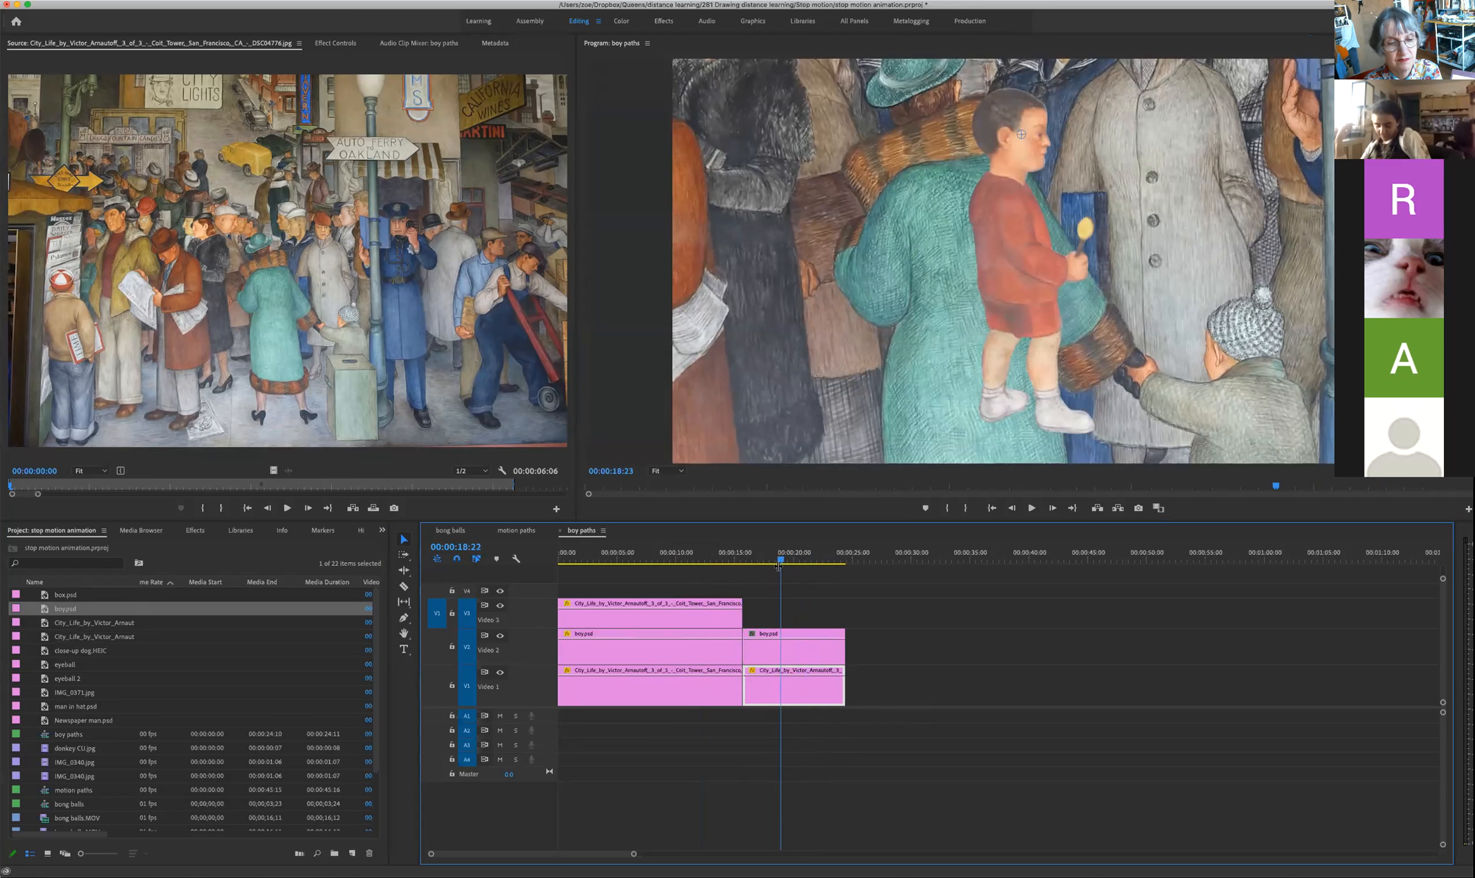
# Step: Scale the new boy clip on Video 2 up to about 147
pyautogui.click(812, 656)
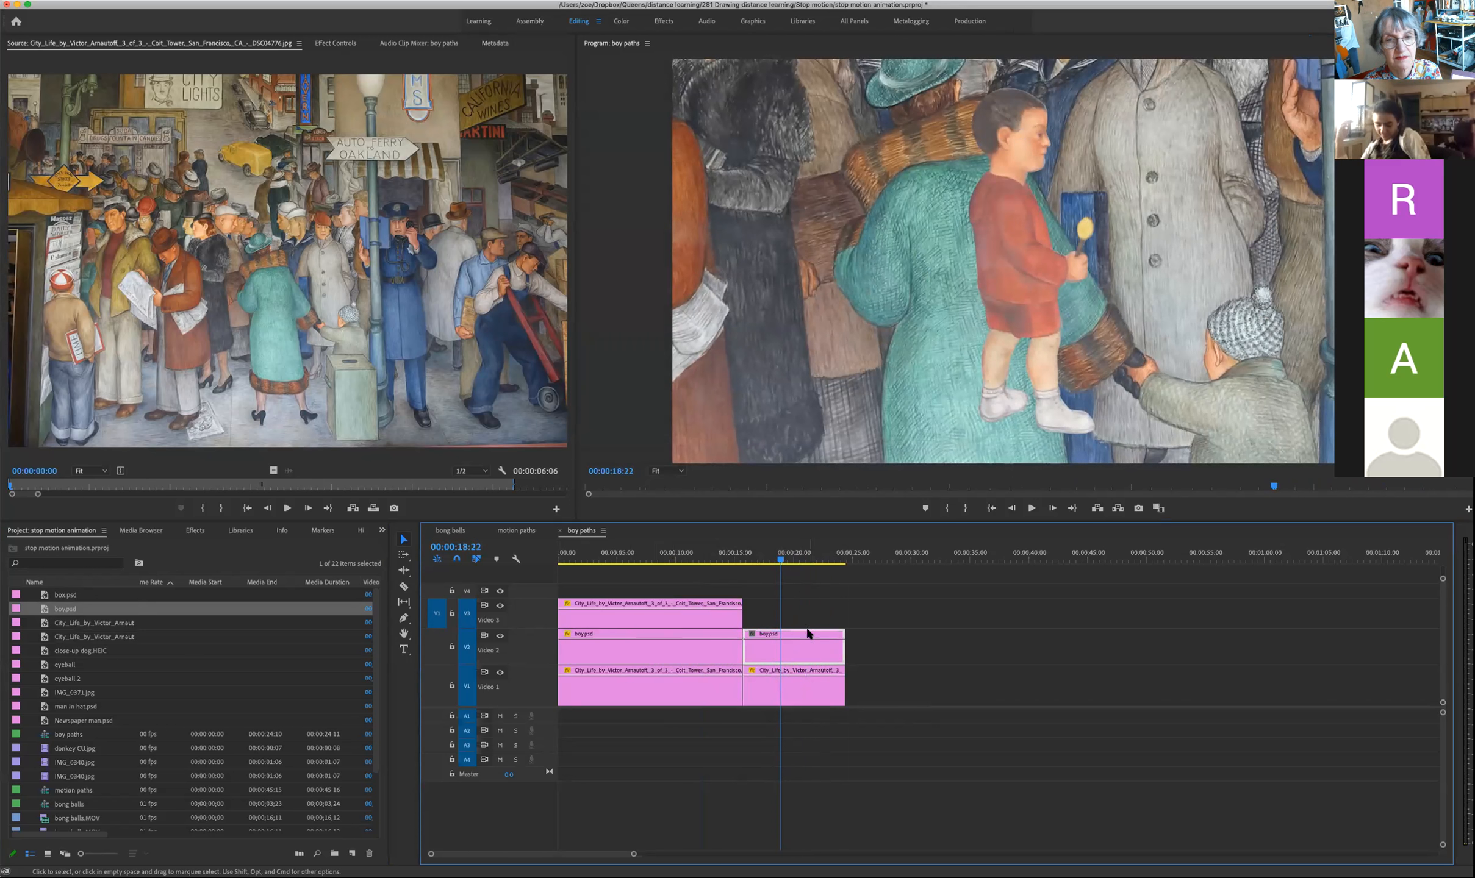
pyautogui.click(1012, 291)
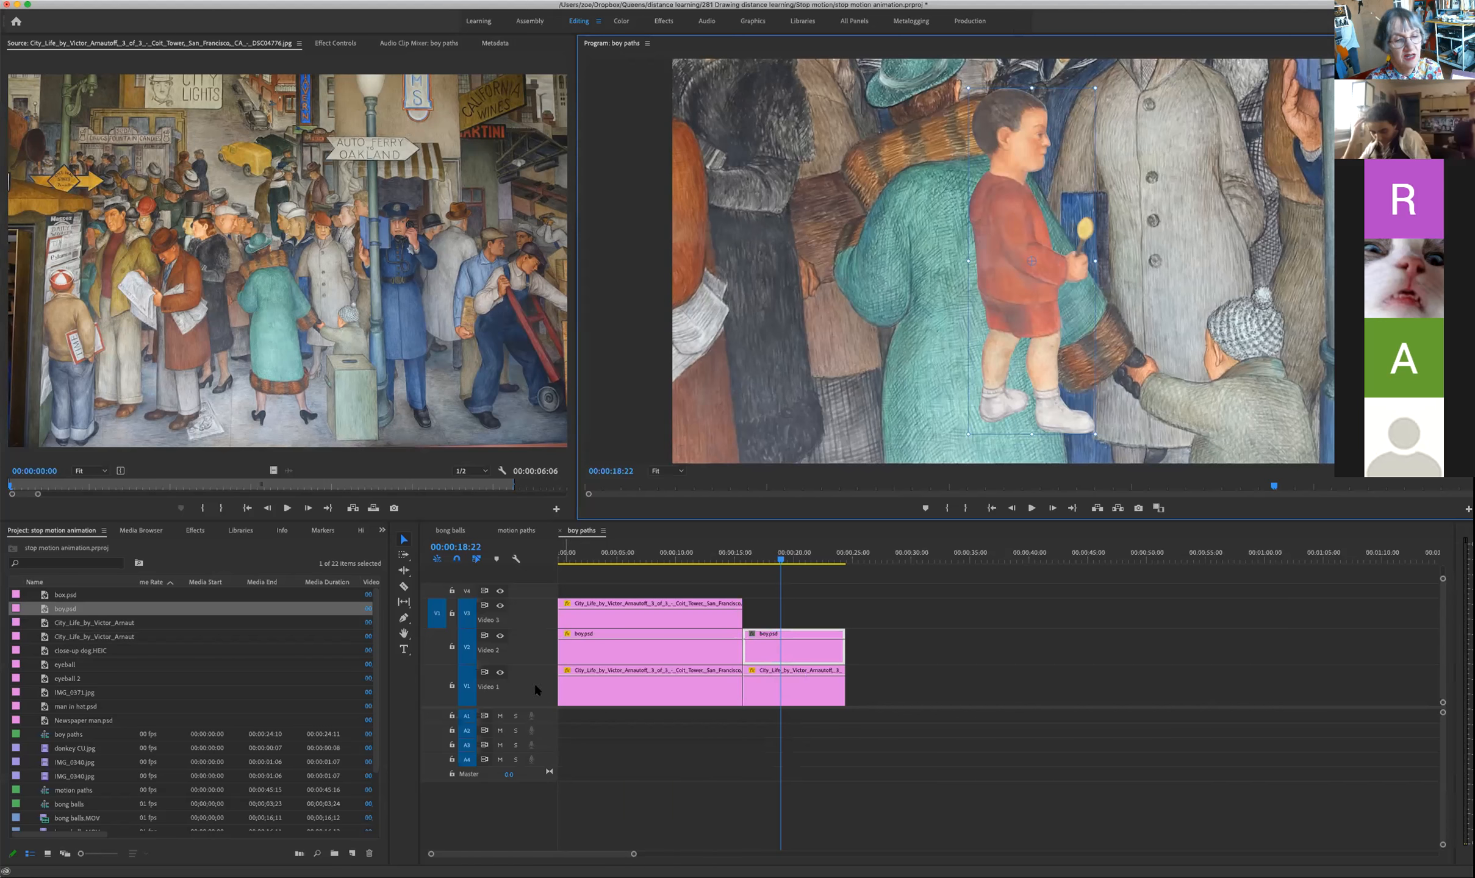
pyautogui.click(823, 656)
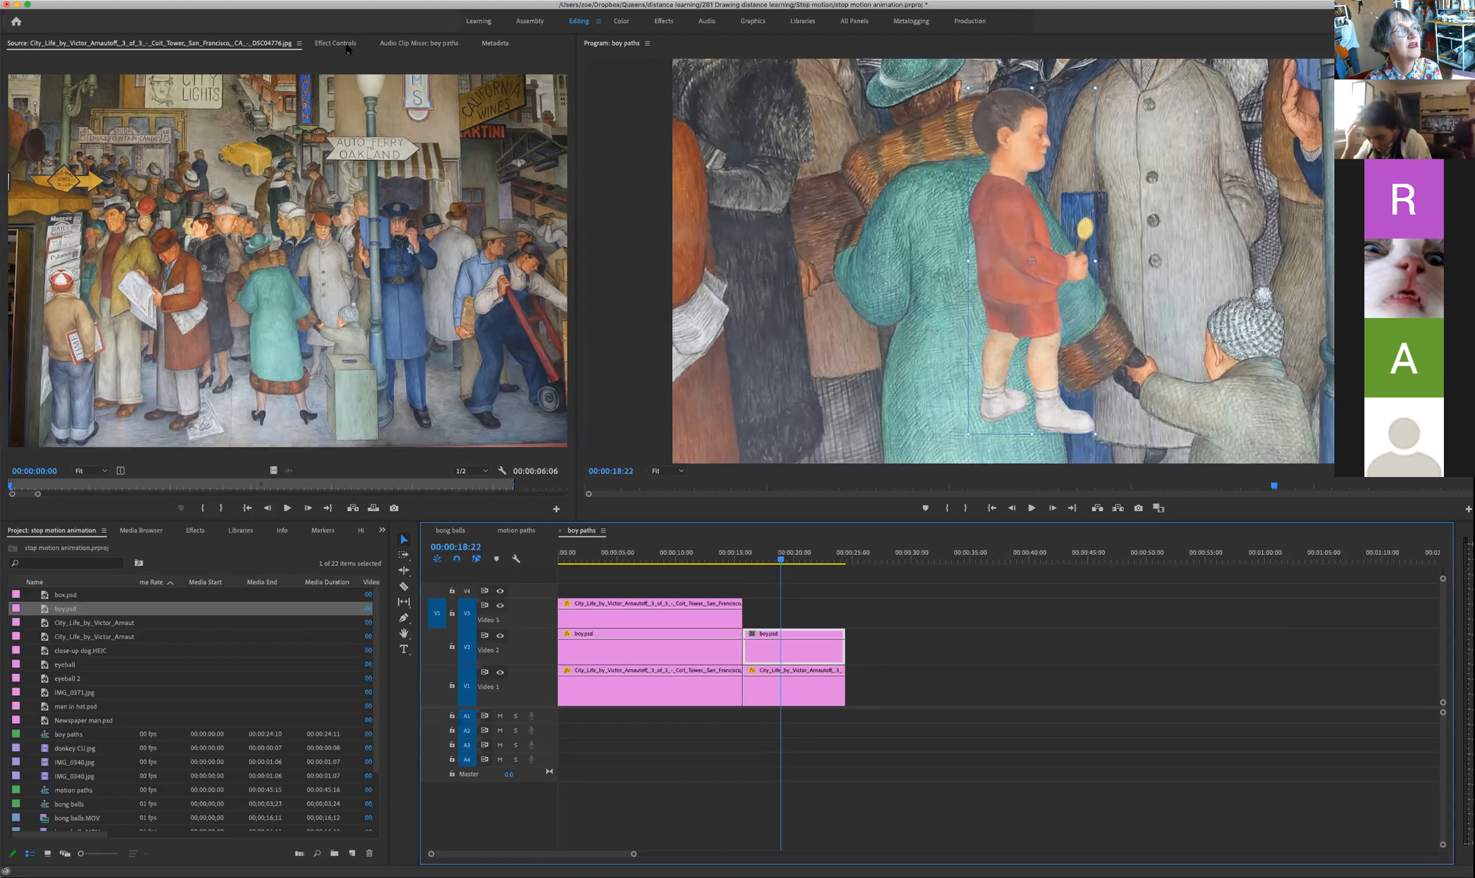
pyautogui.click(347, 47)
pyautogui.moveTo(218, 117); pyautogui.dragTo(247, 117)
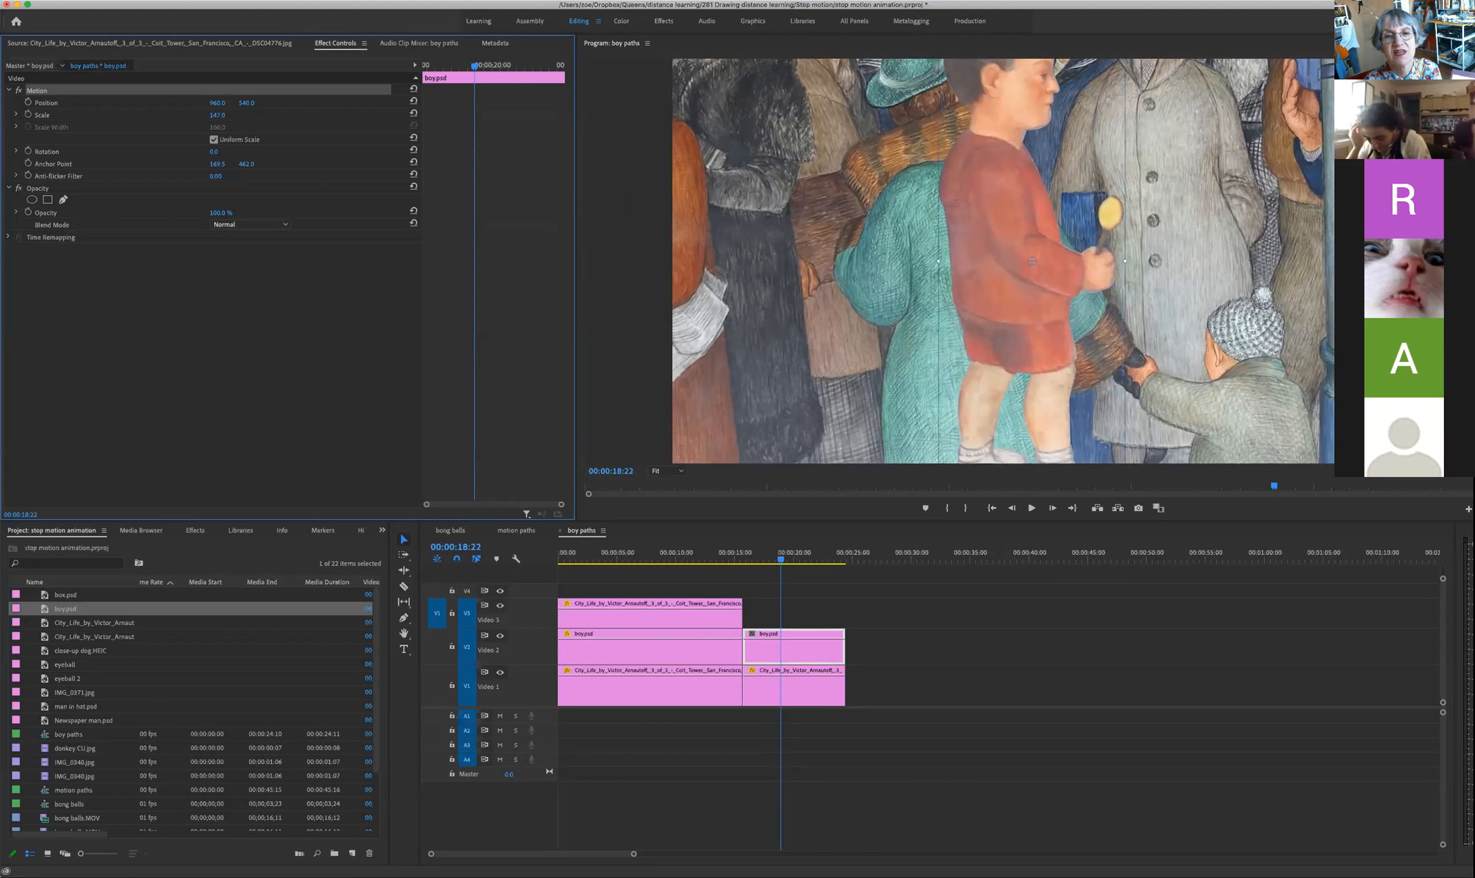
# Step: Move the enlarged boy down so only his head and upper body remain in the frame
pyautogui.click(992, 191)
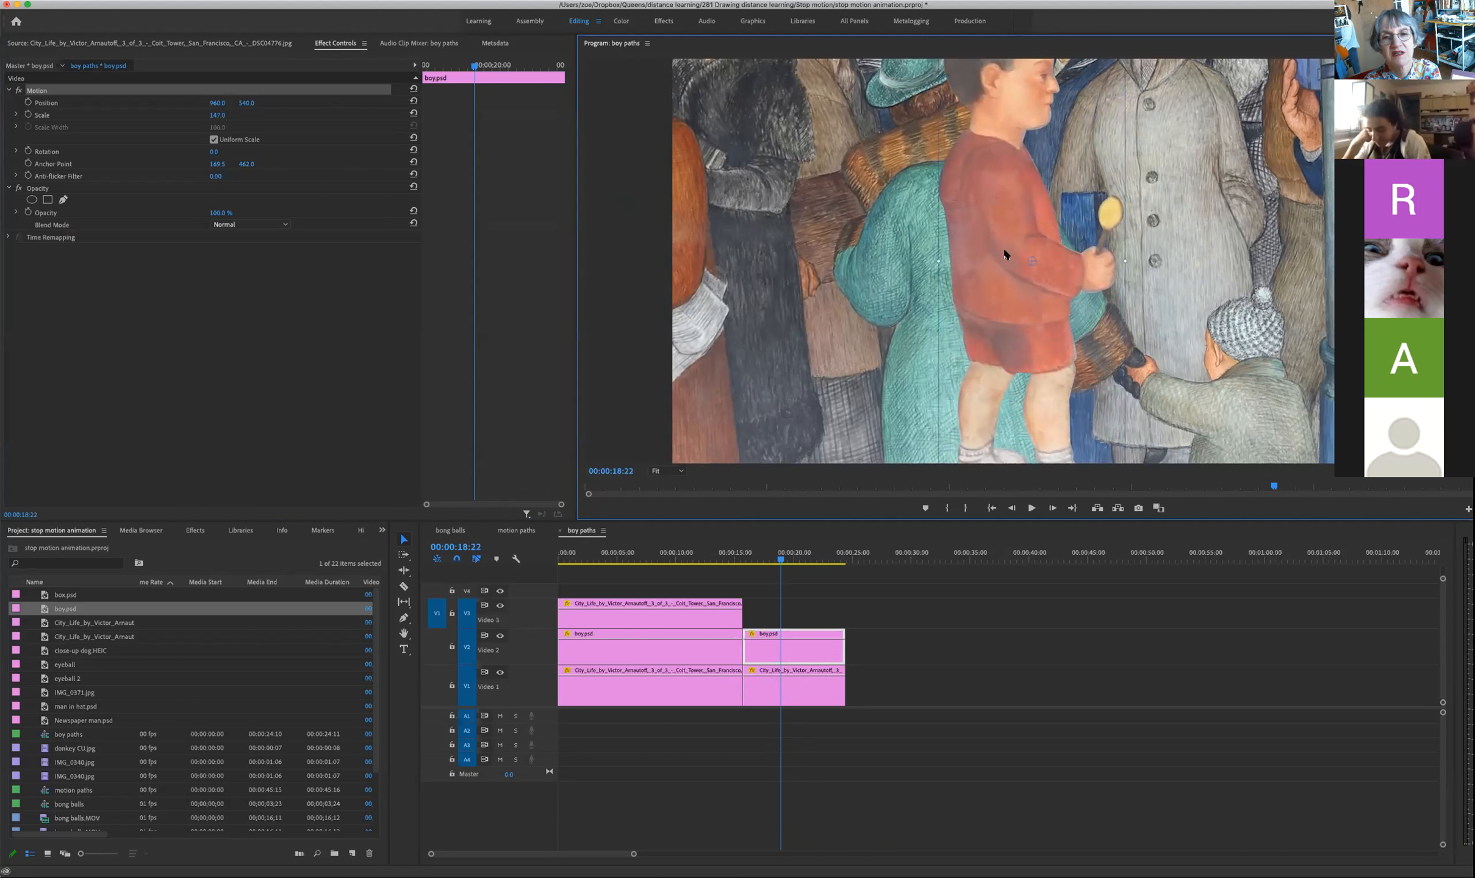
pyautogui.moveTo(1005, 247); pyautogui.dragTo(1023, 471)
pyautogui.moveTo(1012, 409); pyautogui.dragTo(1012, 364)
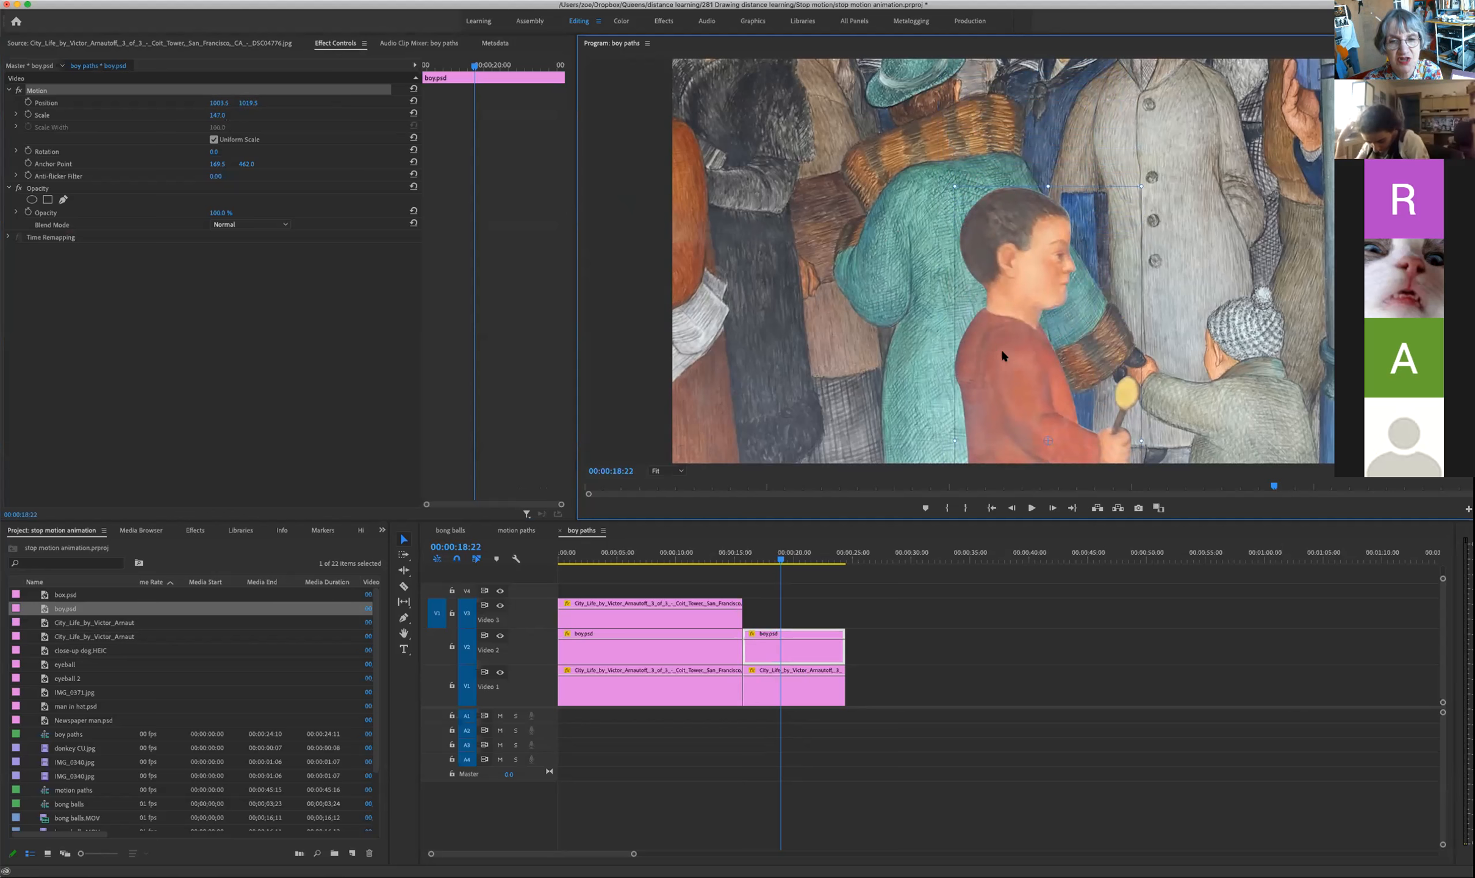
pyautogui.click(805, 641)
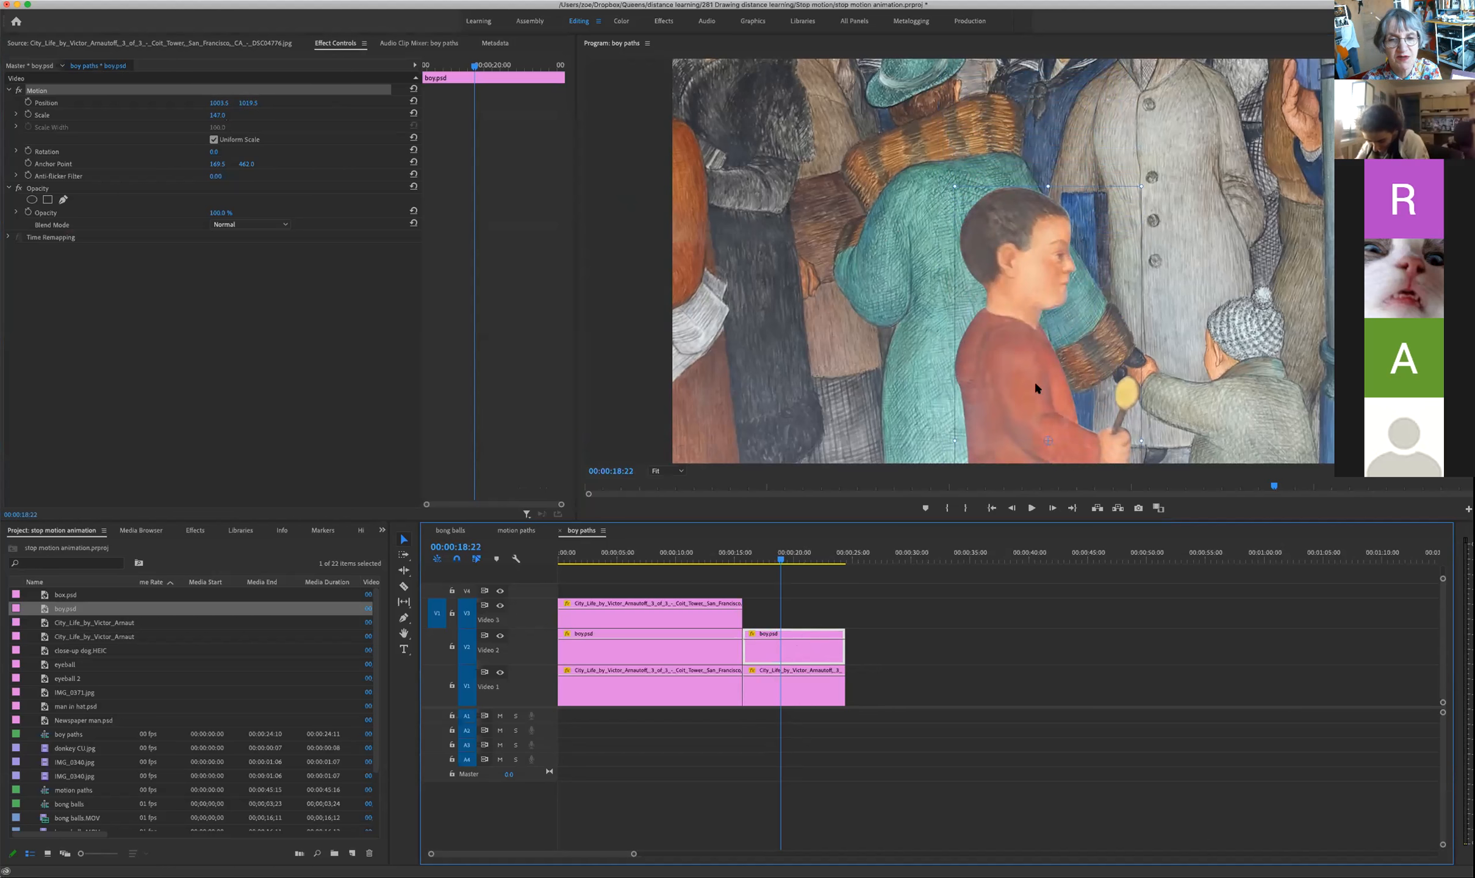
pyautogui.moveTo(1036, 387); pyautogui.dragTo(1031, 395)
pyautogui.click(792, 643)
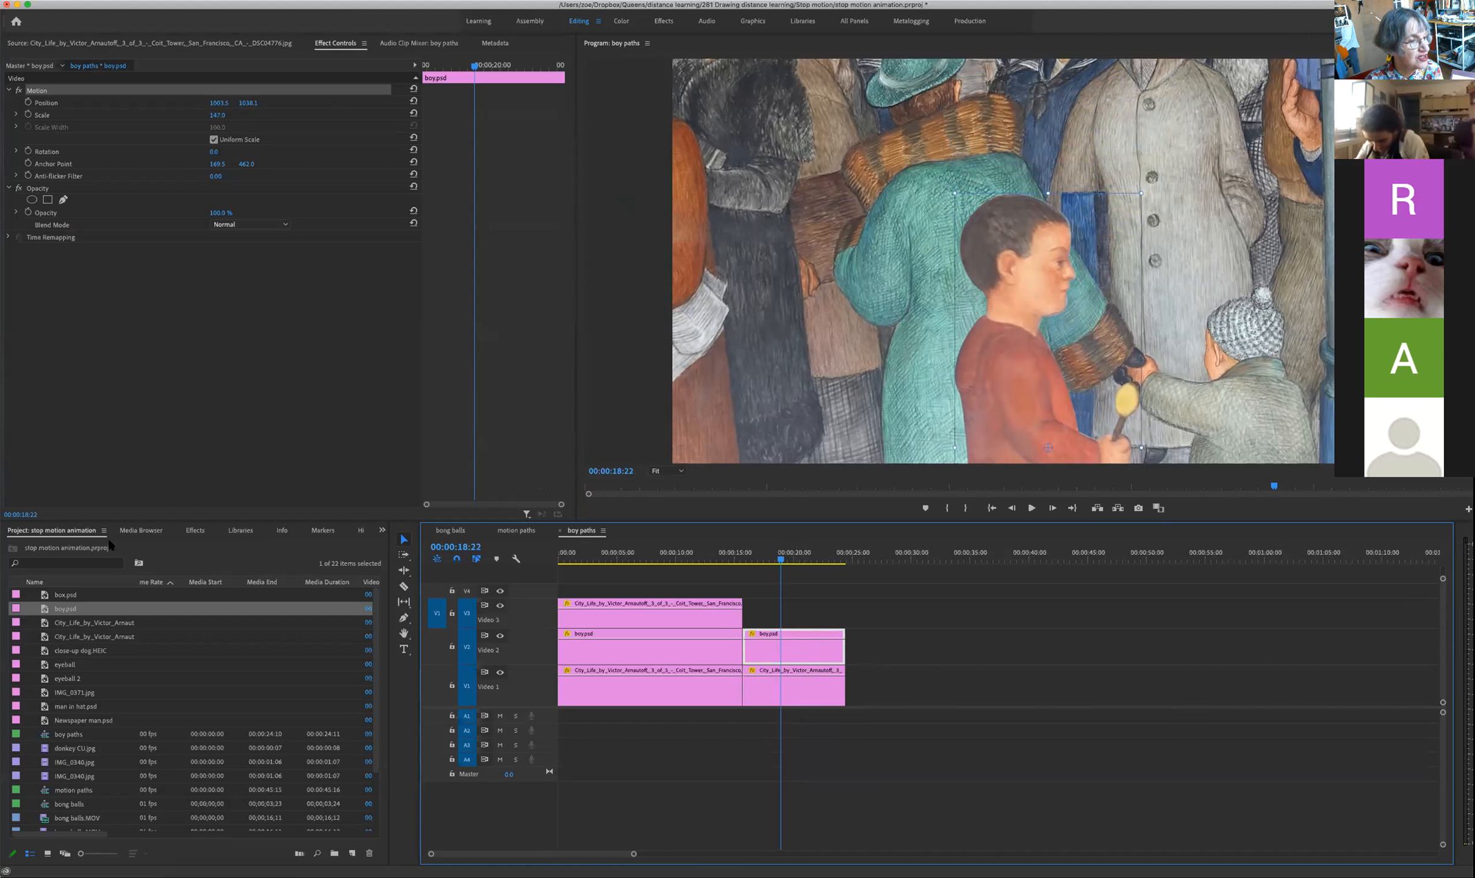
# Step: Find the Horizontal Flip effect with "flip", apply it to the new boy clip, and move him to the frame's right edge
pyautogui.click(196, 531)
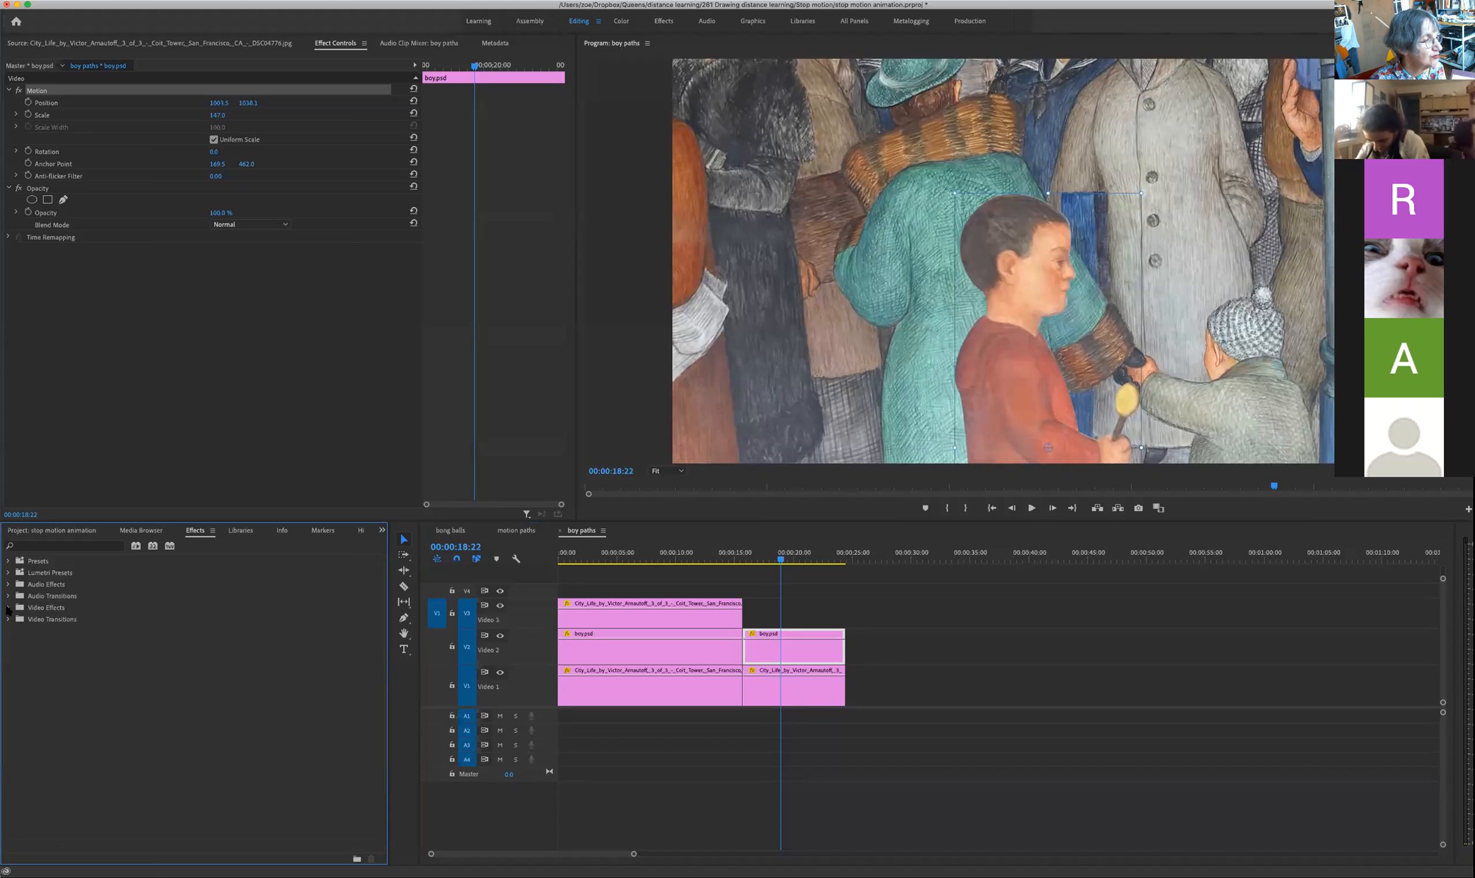
pyautogui.click(56, 547)
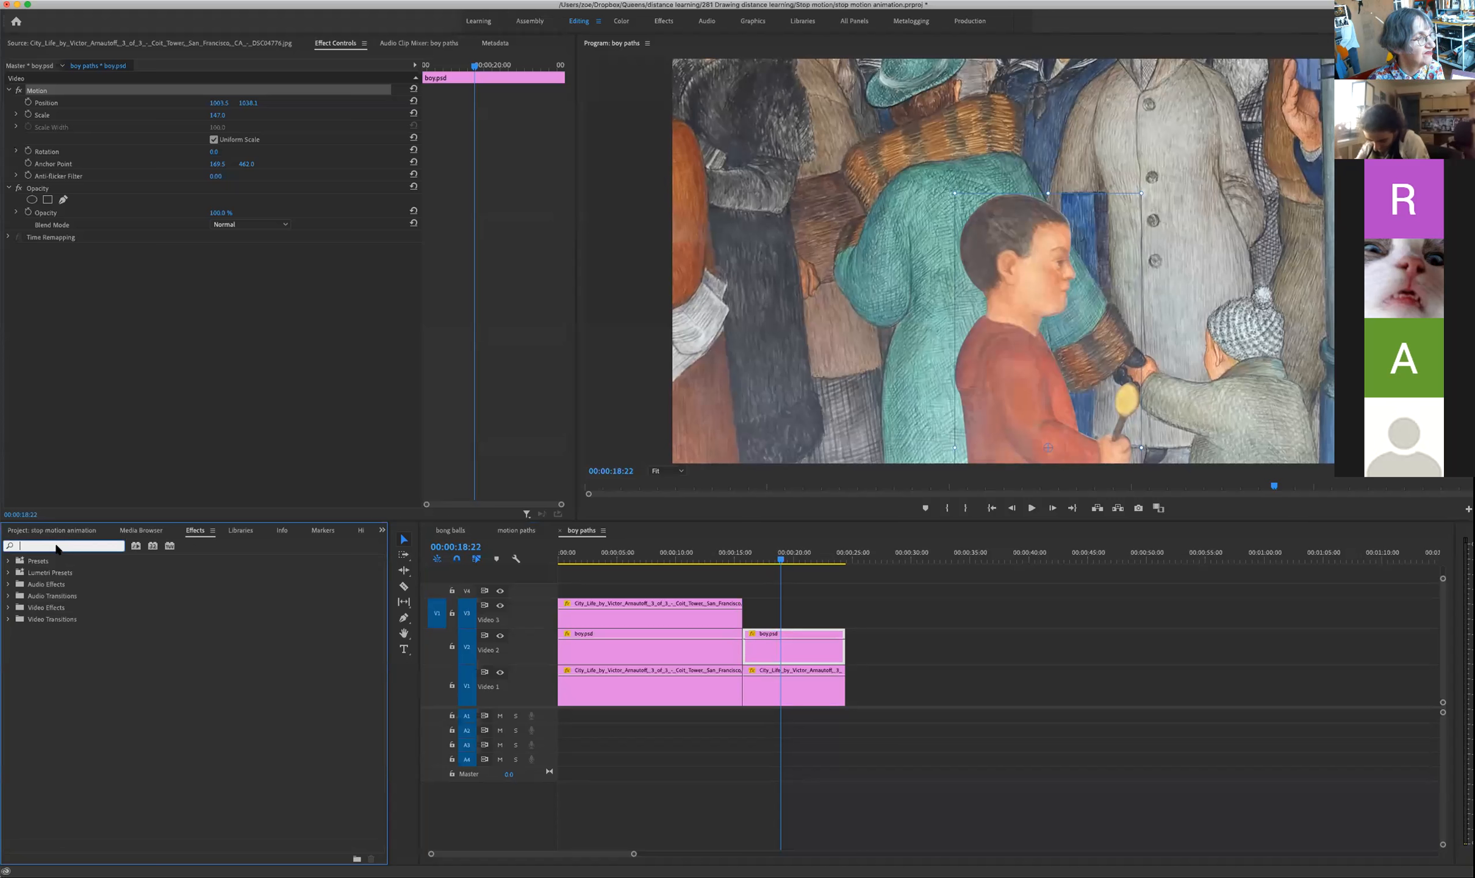
pyautogui.write('flip')
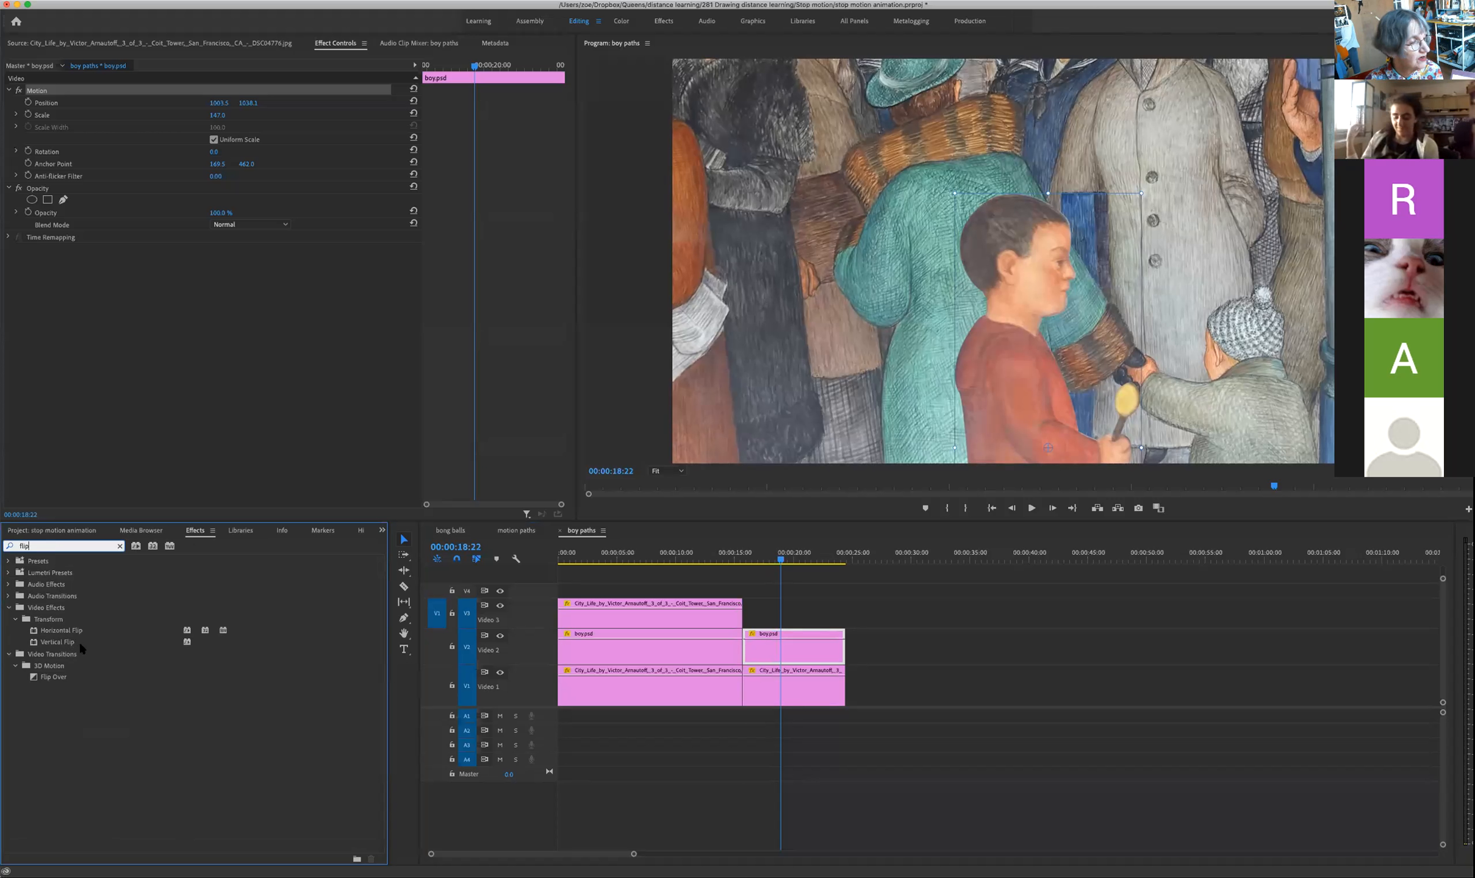
pyautogui.moveTo(189, 632); pyautogui.dragTo(808, 642)
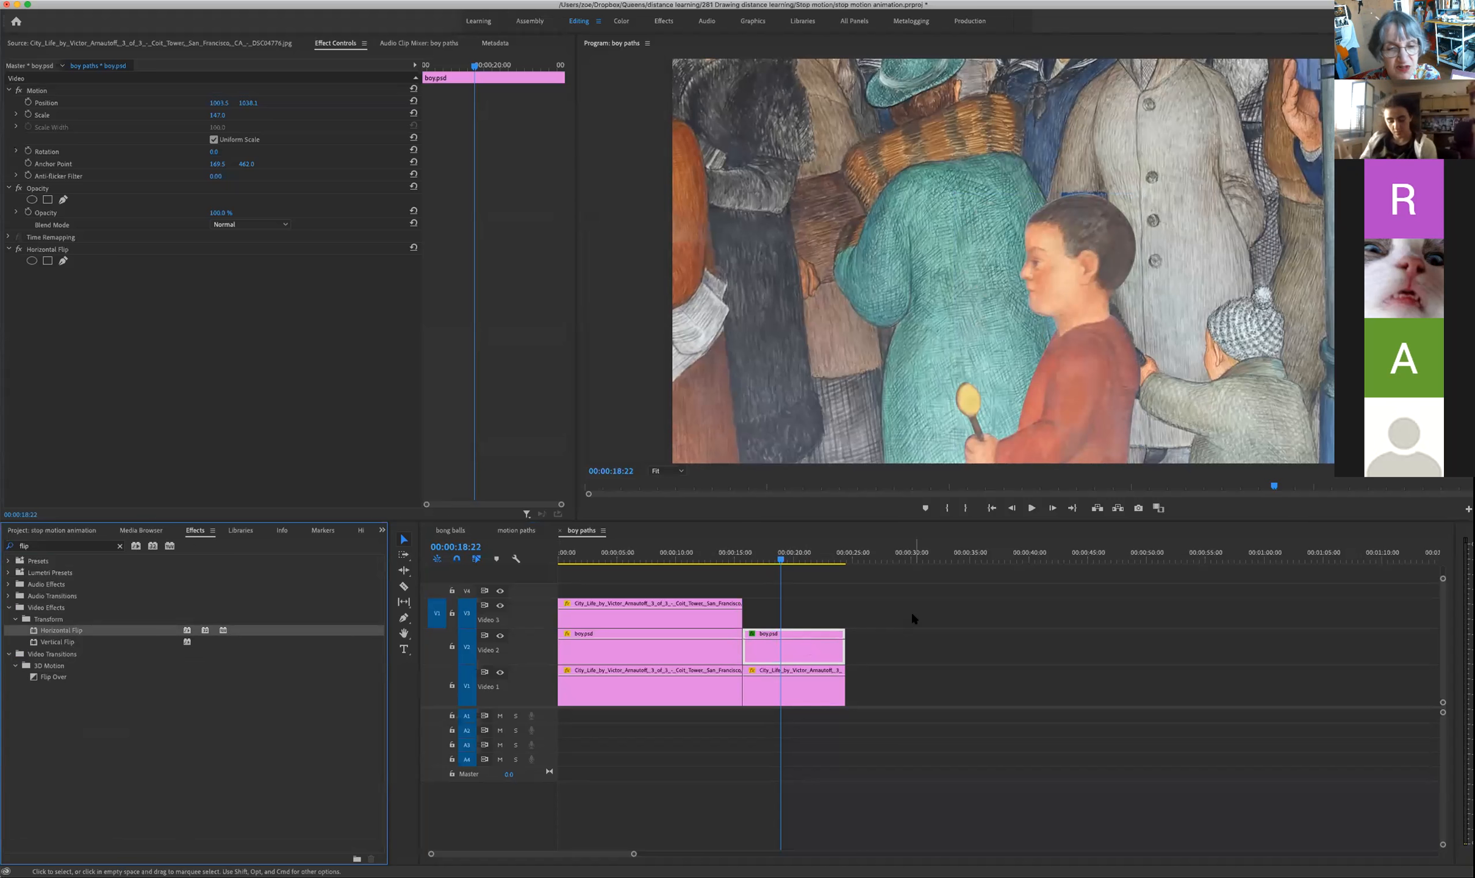
pyautogui.click(1073, 393)
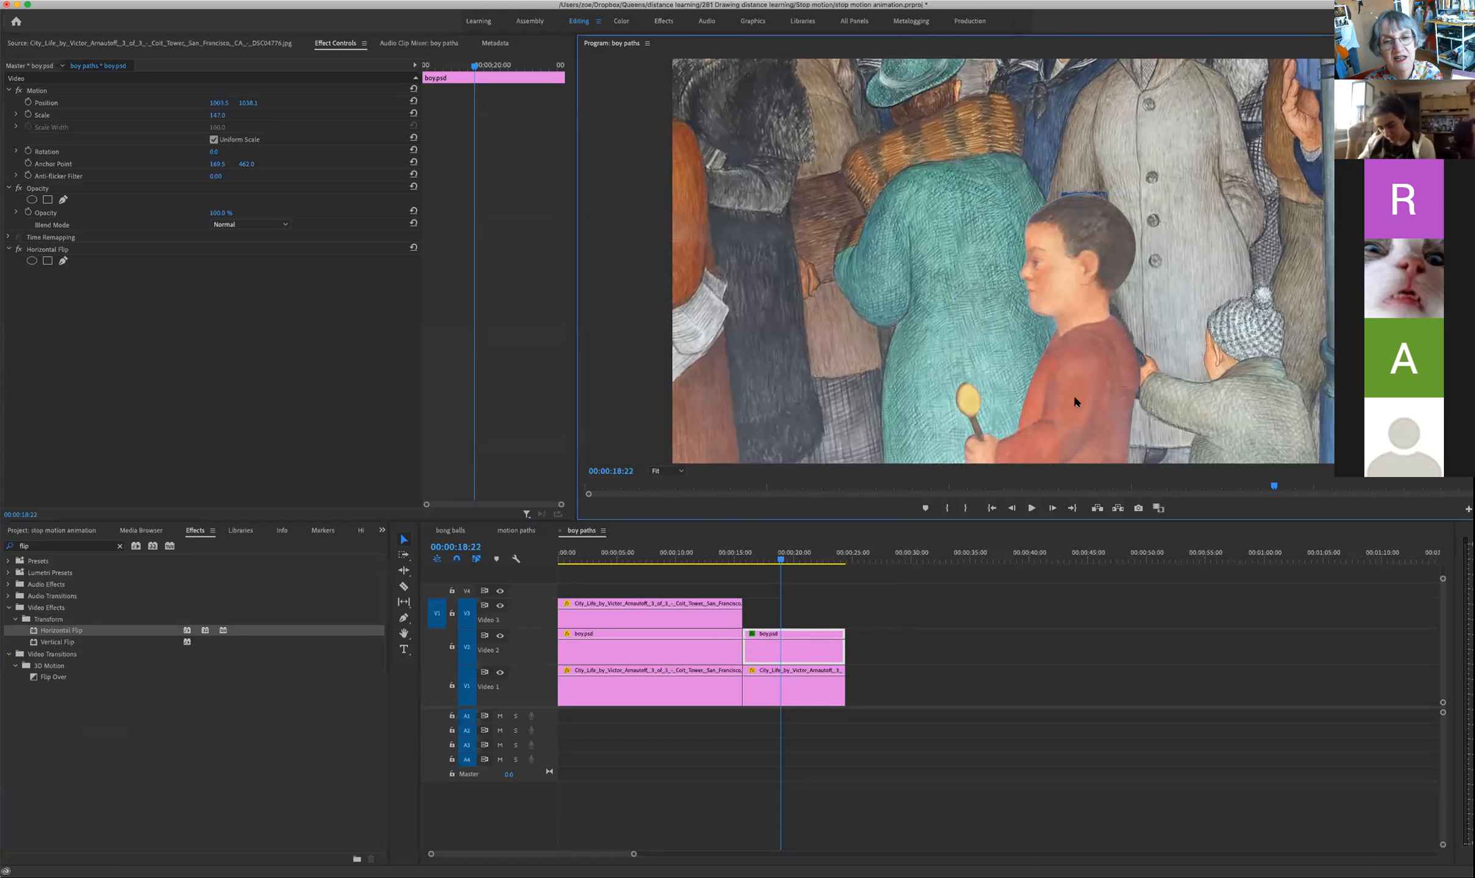
pyautogui.moveTo(1073, 398); pyautogui.dragTo(1410, 392)
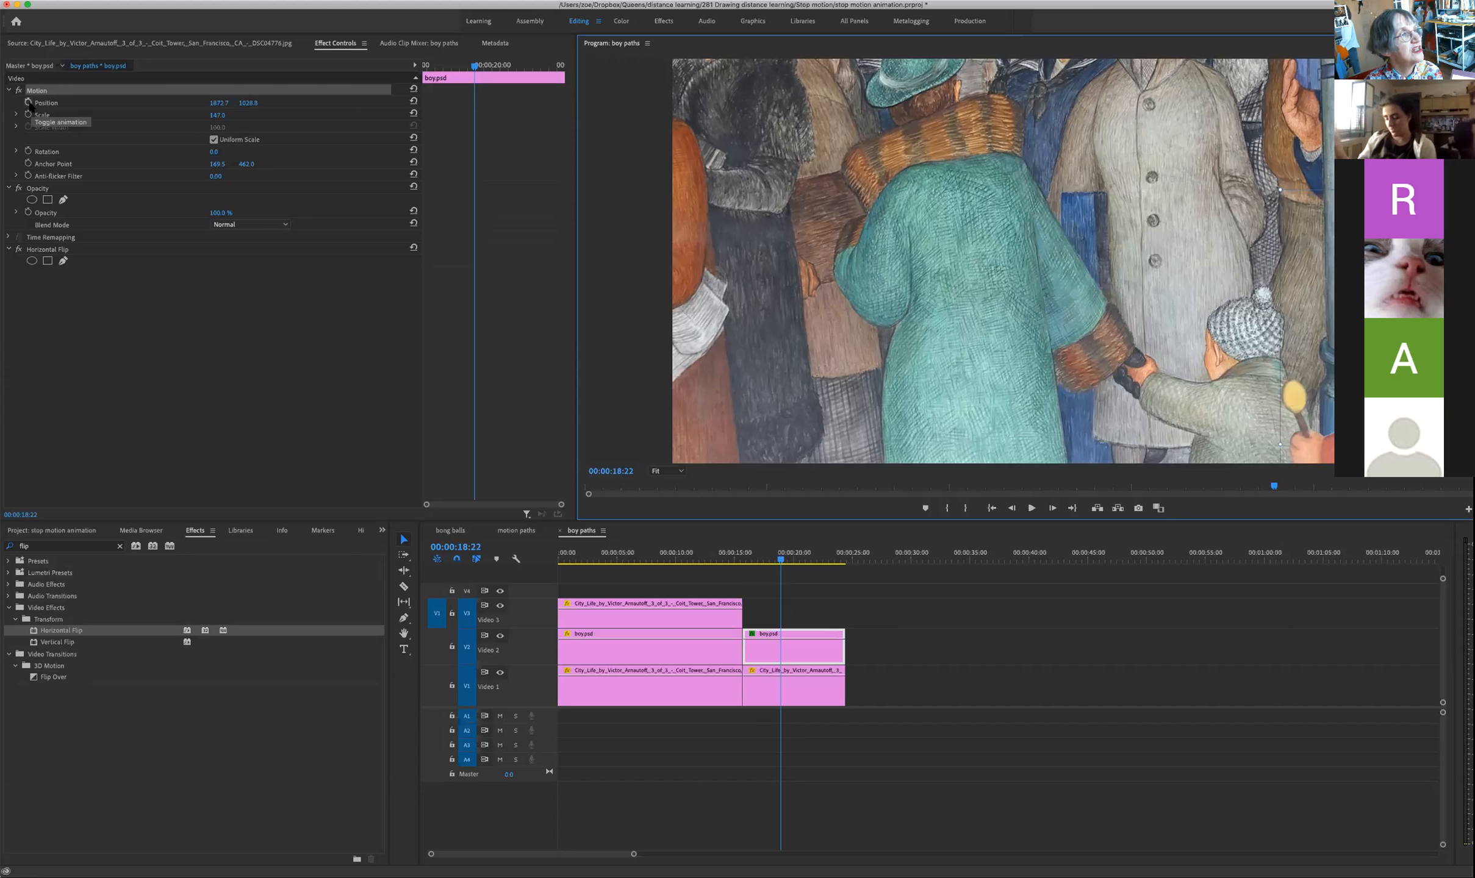
pyautogui.click(28, 102)
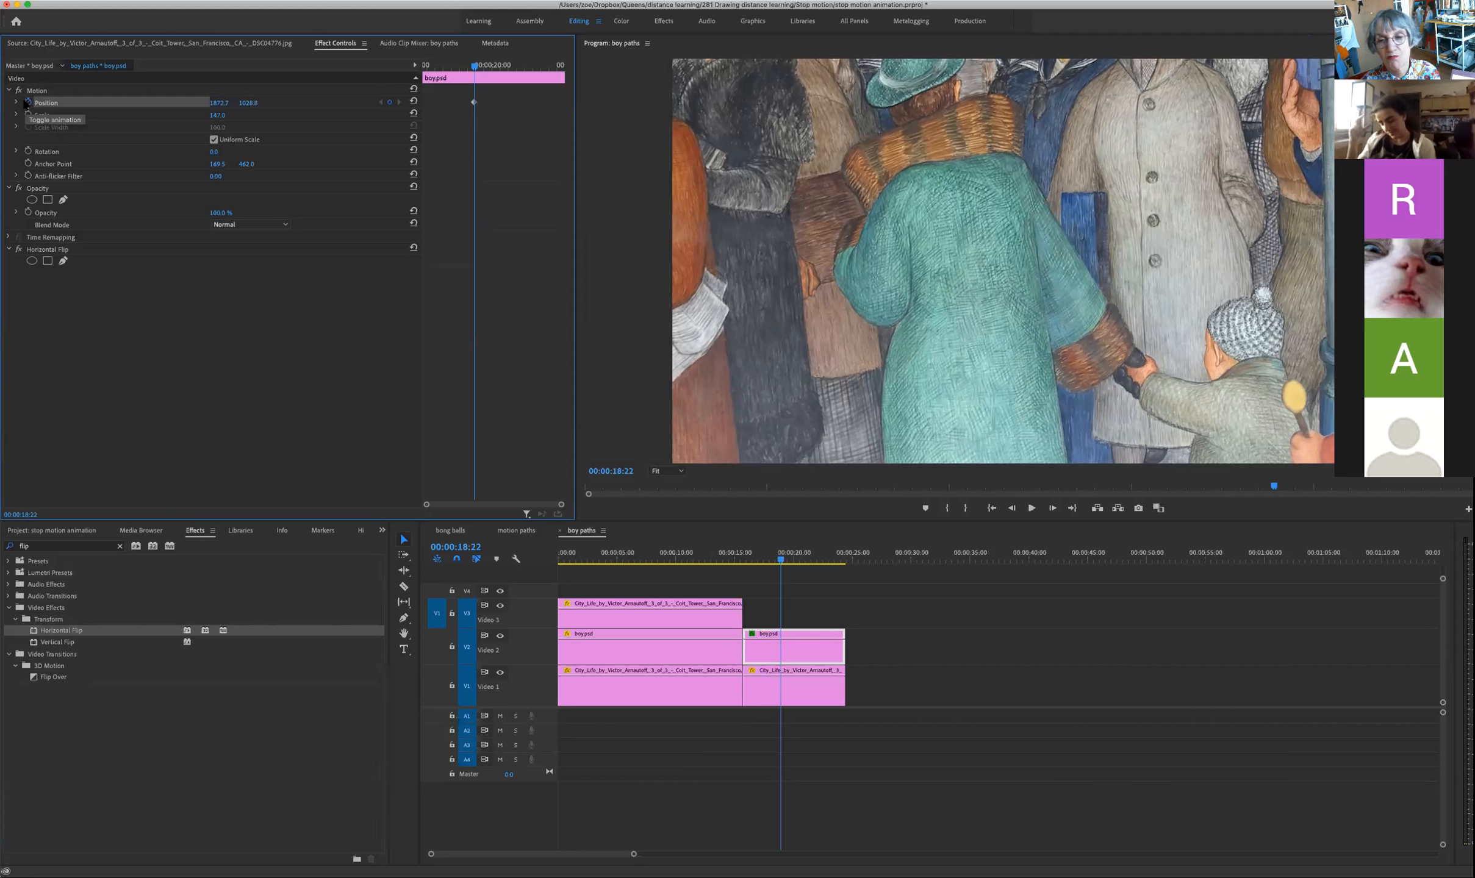
pyautogui.click(1290, 394)
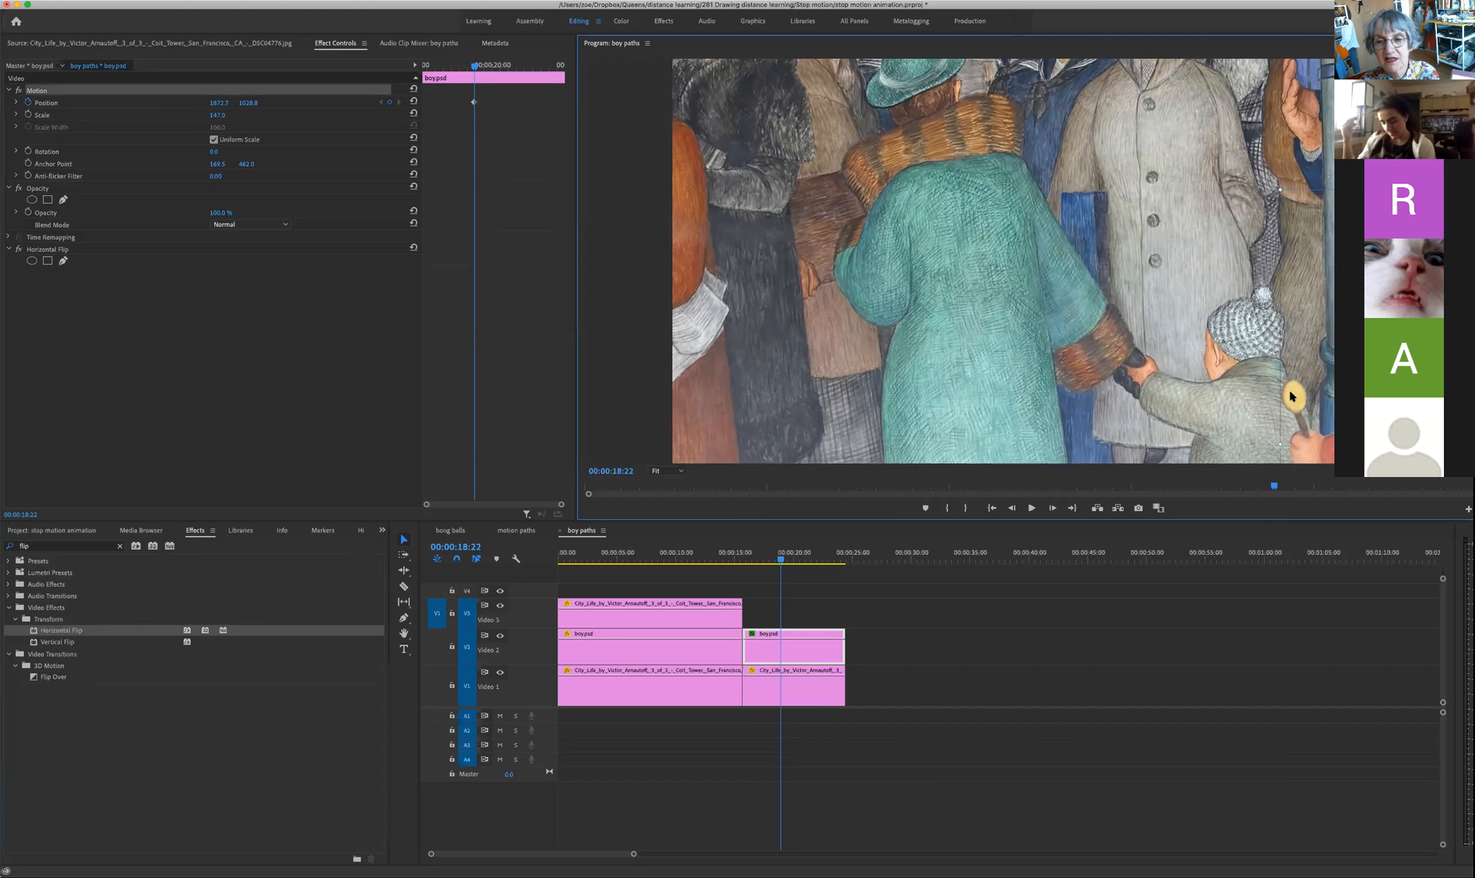
pyautogui.moveTo(1291, 397); pyautogui.dragTo(1289, 397)
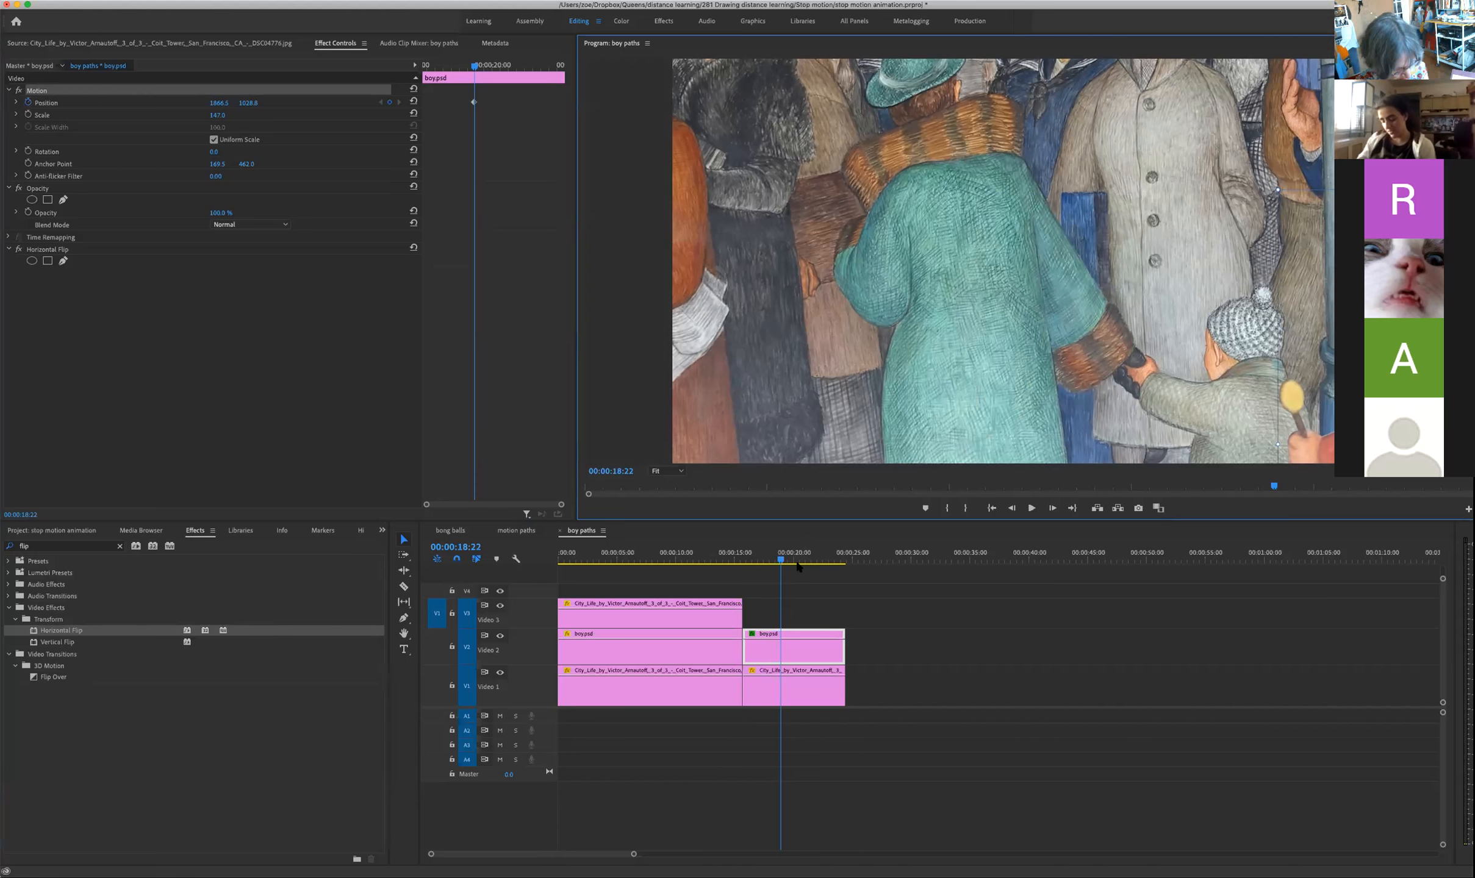
pyautogui.moveTo(781, 558); pyautogui.dragTo(743, 558)
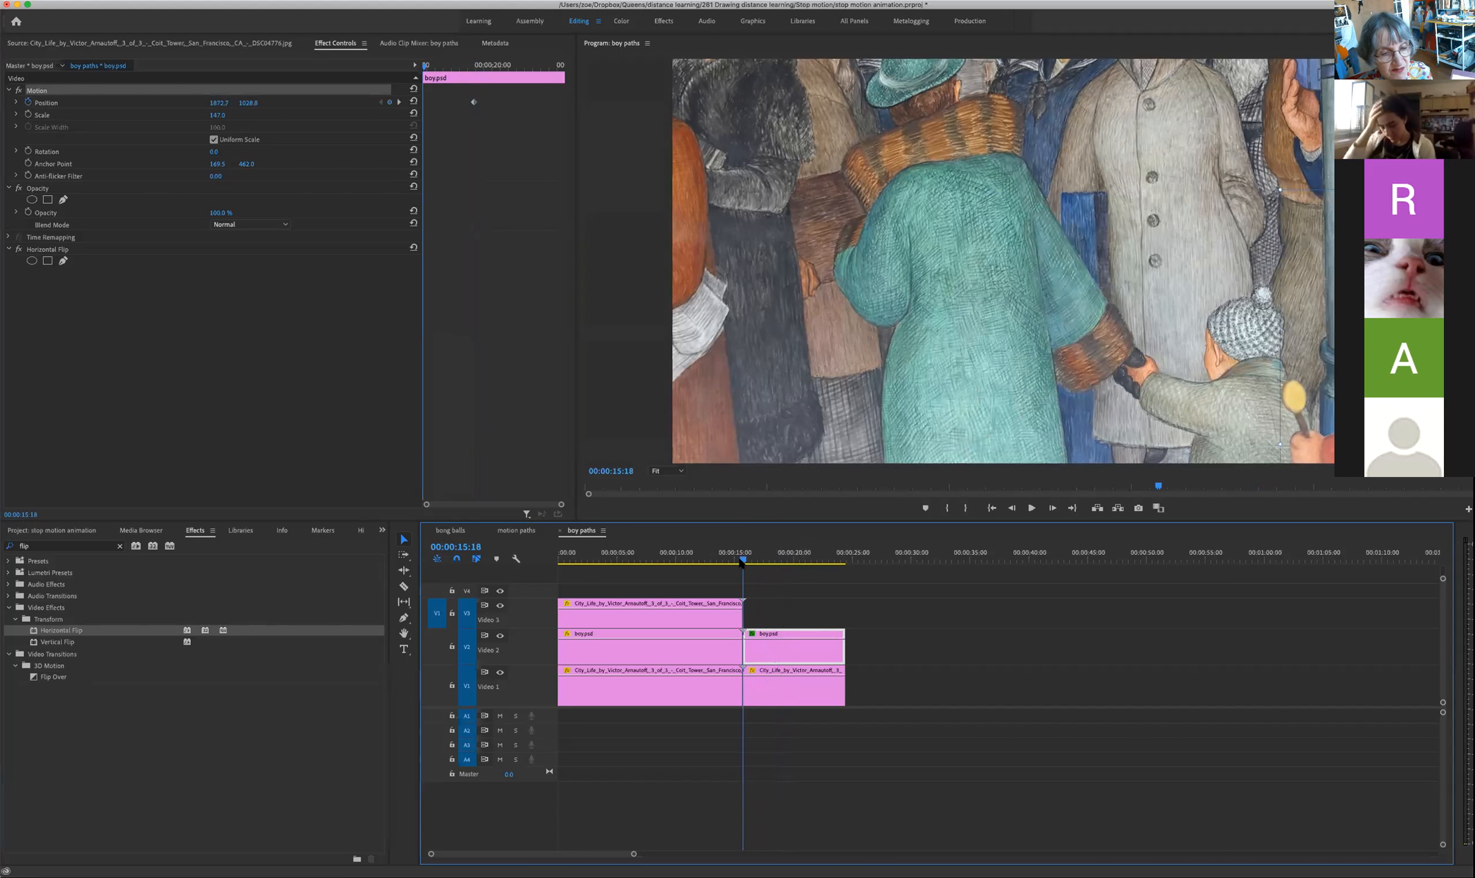
pyautogui.click(28, 102)
pyautogui.click(833, 459)
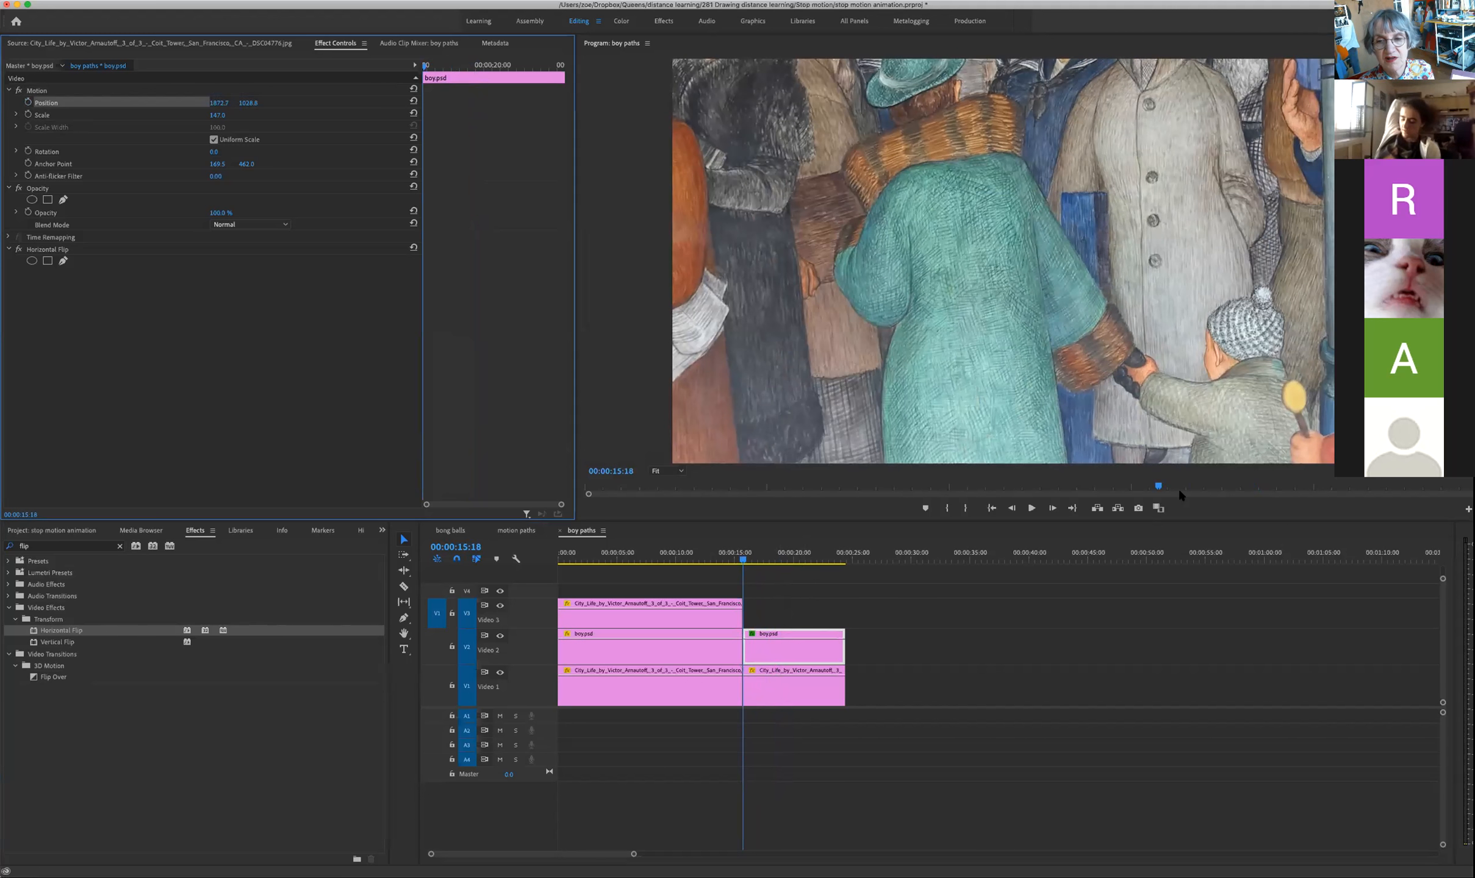
# Step: Keyframe the boy's Position from the frame's right edge at 00:00:15:18 to beyond its left edge at 00:00:24:10
pyautogui.click(743, 558)
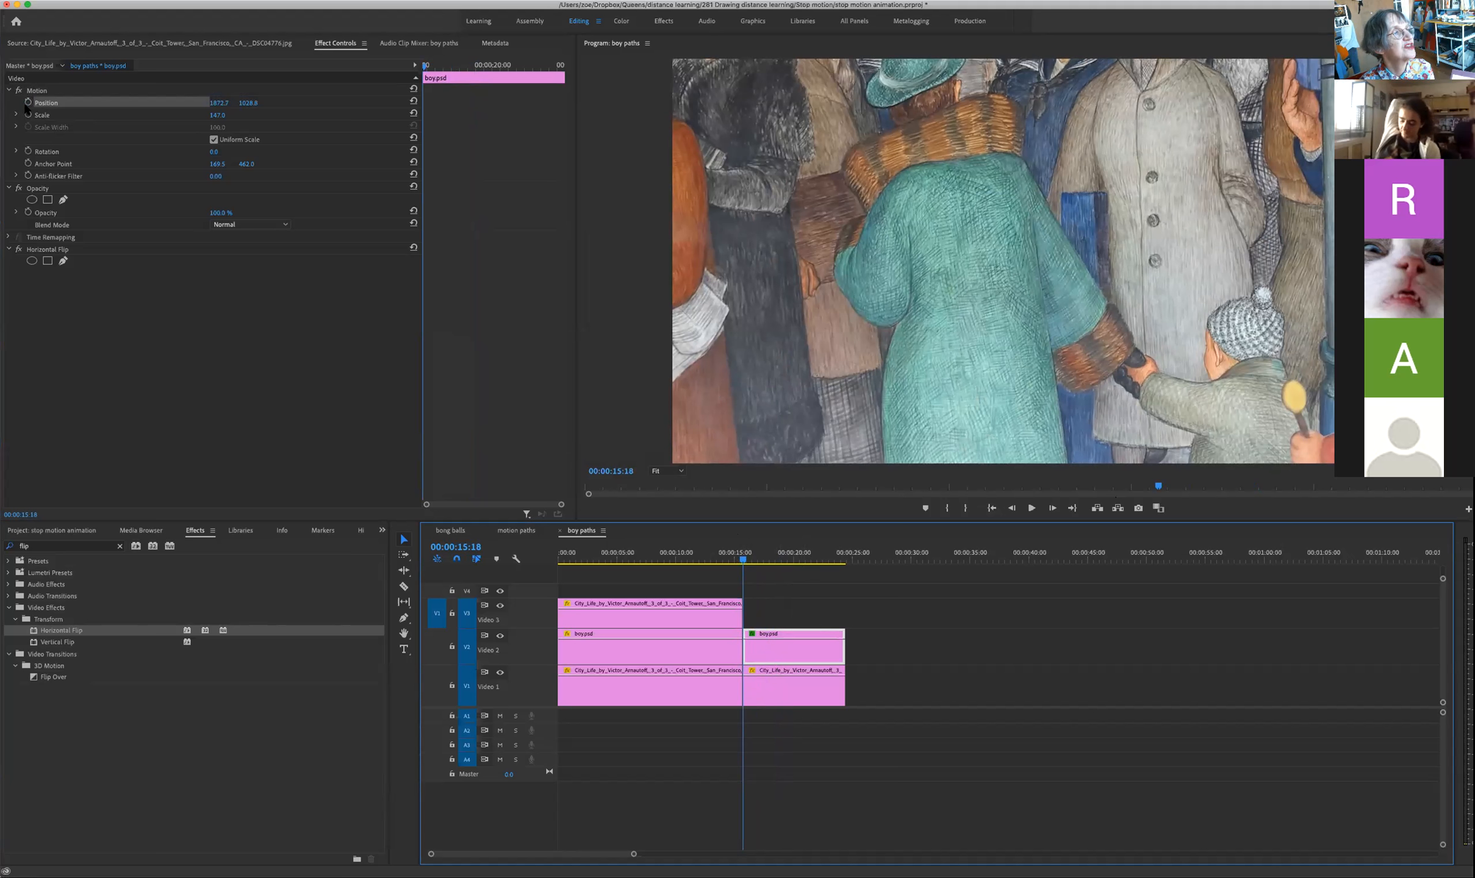
pyautogui.click(28, 103)
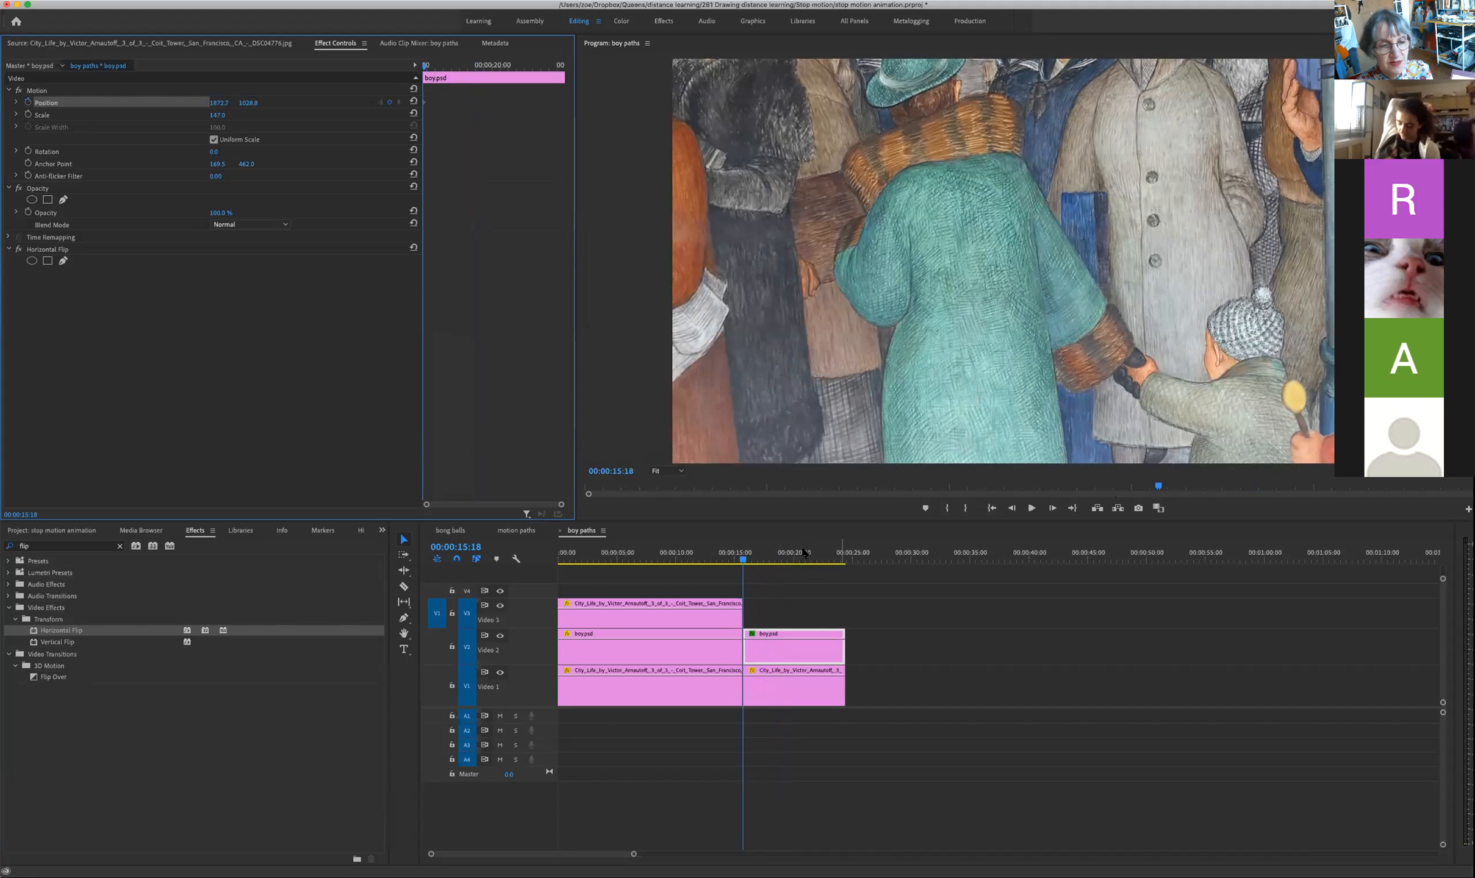
pyautogui.moveTo(745, 560); pyautogui.dragTo(845, 565)
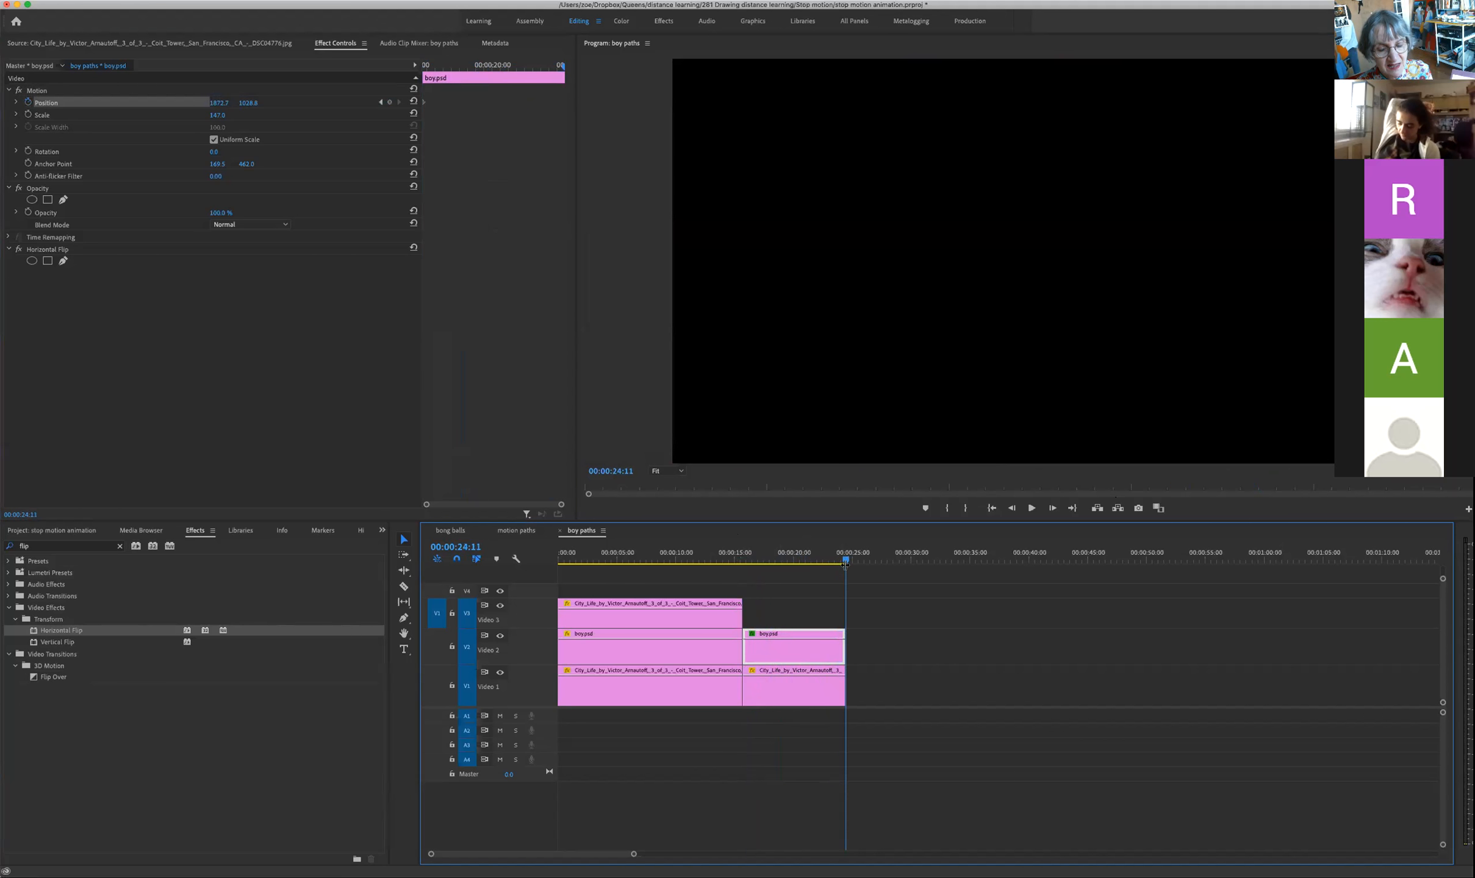
pyautogui.press('Left')
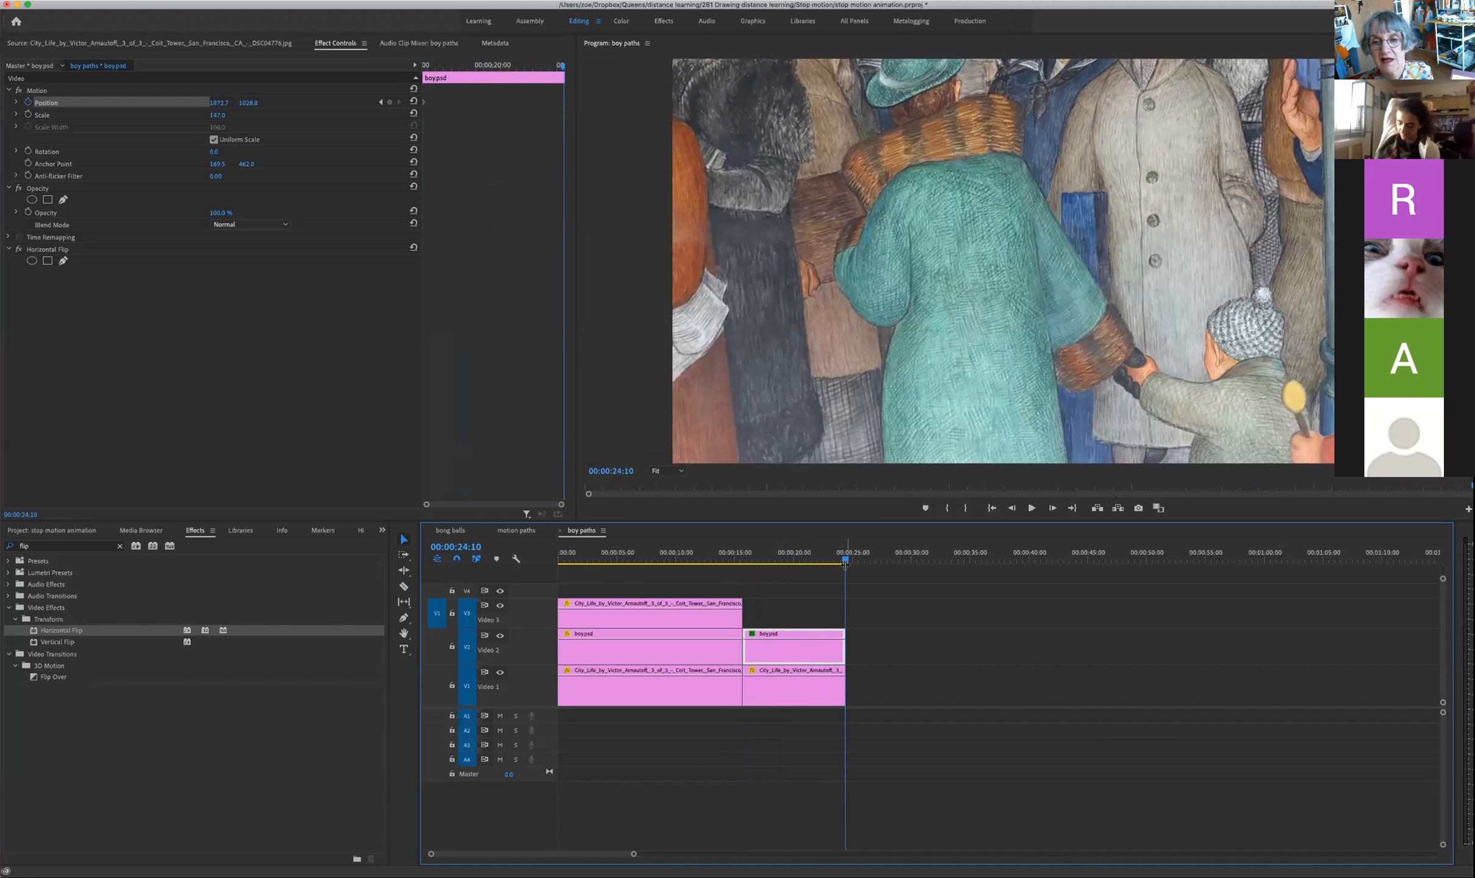
pyautogui.click(1287, 398)
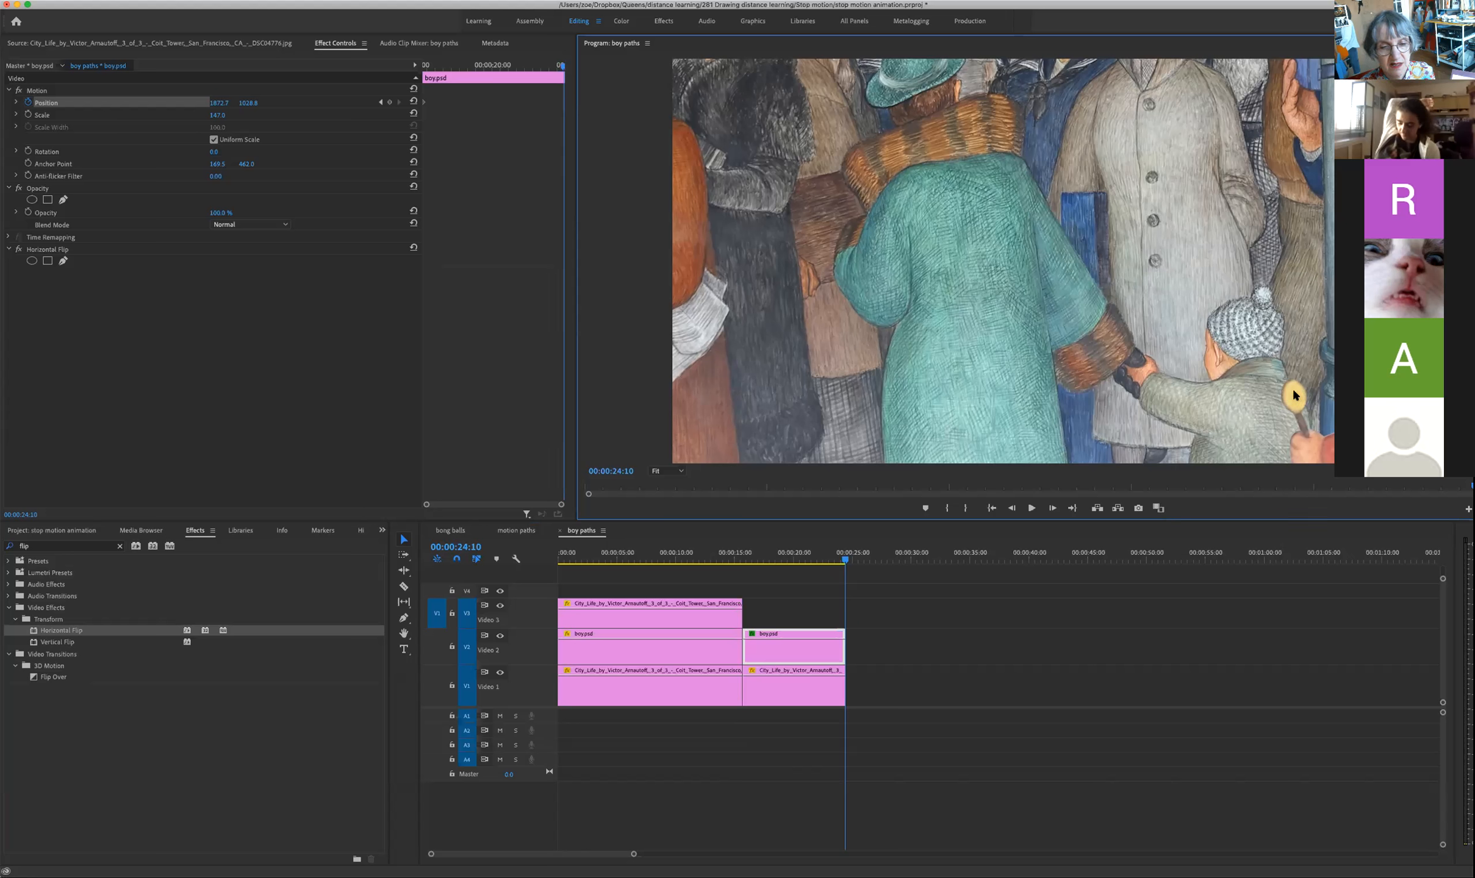
pyautogui.moveTo(1292, 395); pyautogui.dragTo(496, 391)
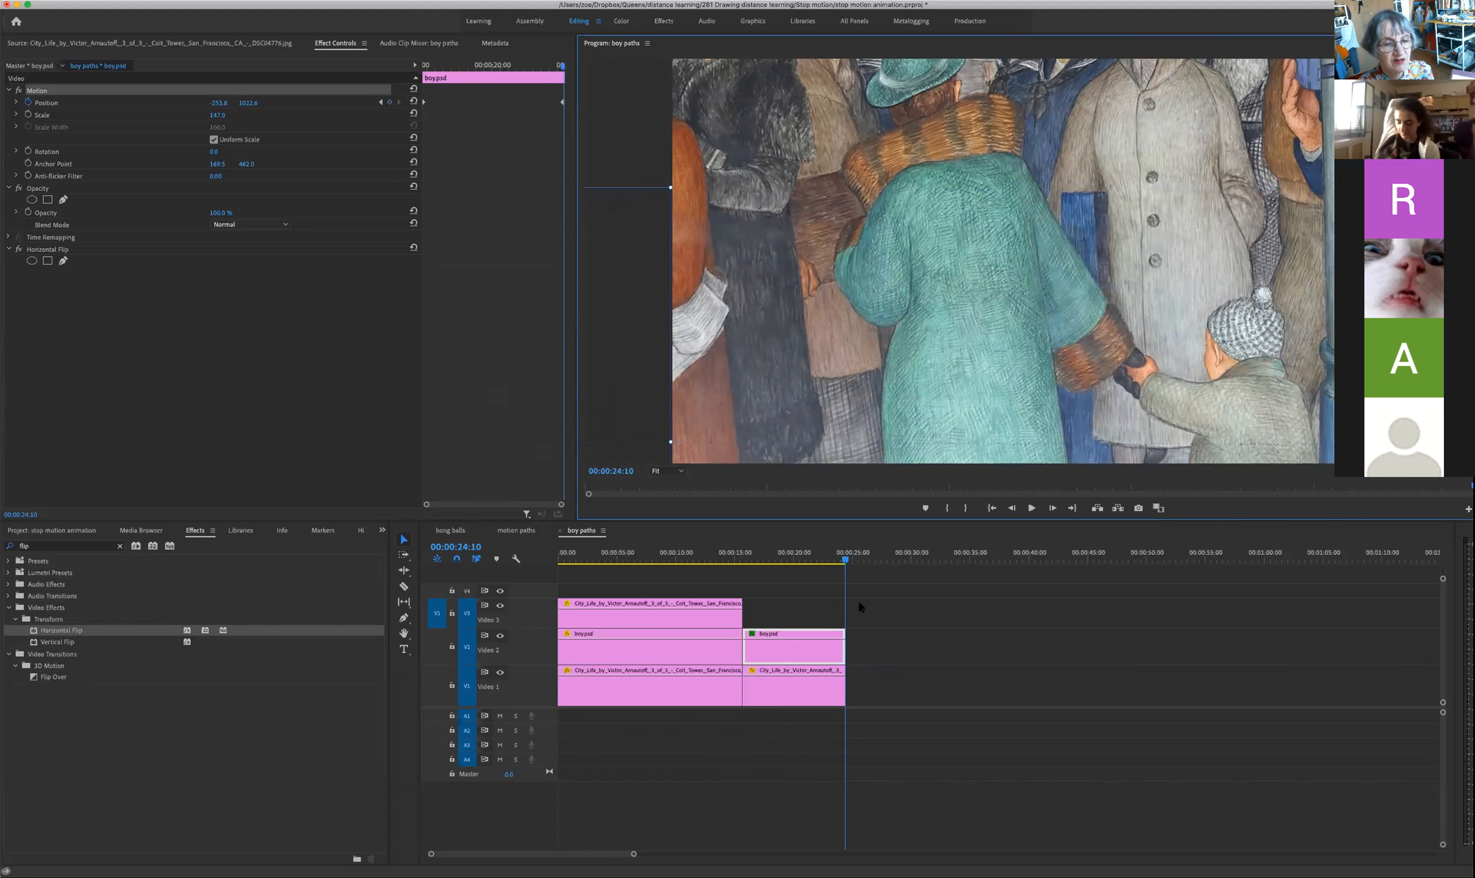
# Step: Play and scrub through the second shot to check the boy's walk across the mural close-up
pyautogui.click(735, 558)
pyautogui.press('space')
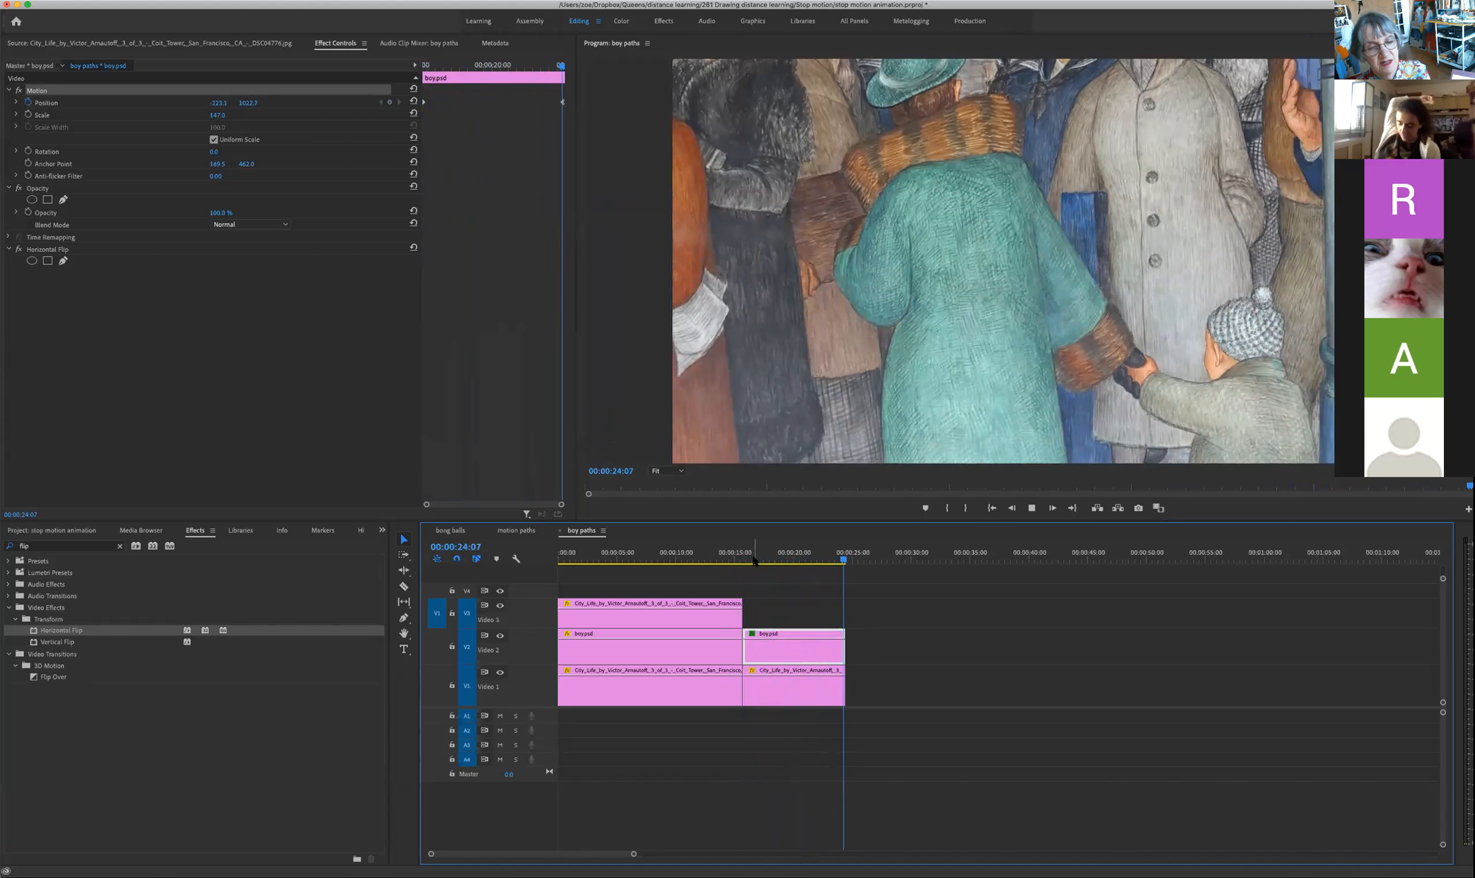
pyautogui.moveTo(846, 560); pyautogui.dragTo(787, 564)
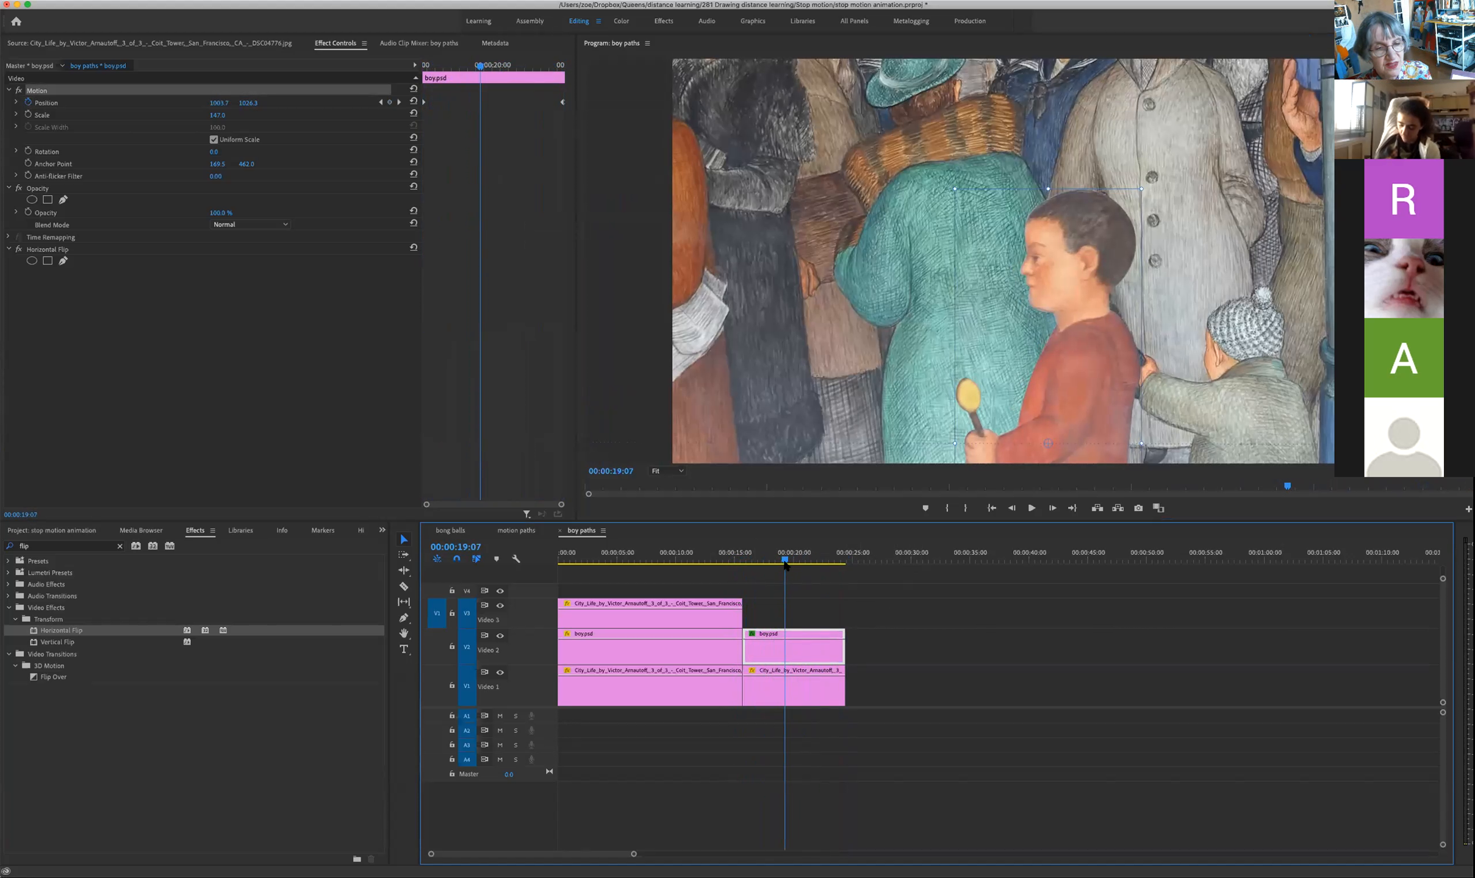
# Step: Return to the second boy clip's start at 00:00:15:18 and delete all its Position keyframes
pyautogui.moveTo(786, 565); pyautogui.dragTo(743, 561)
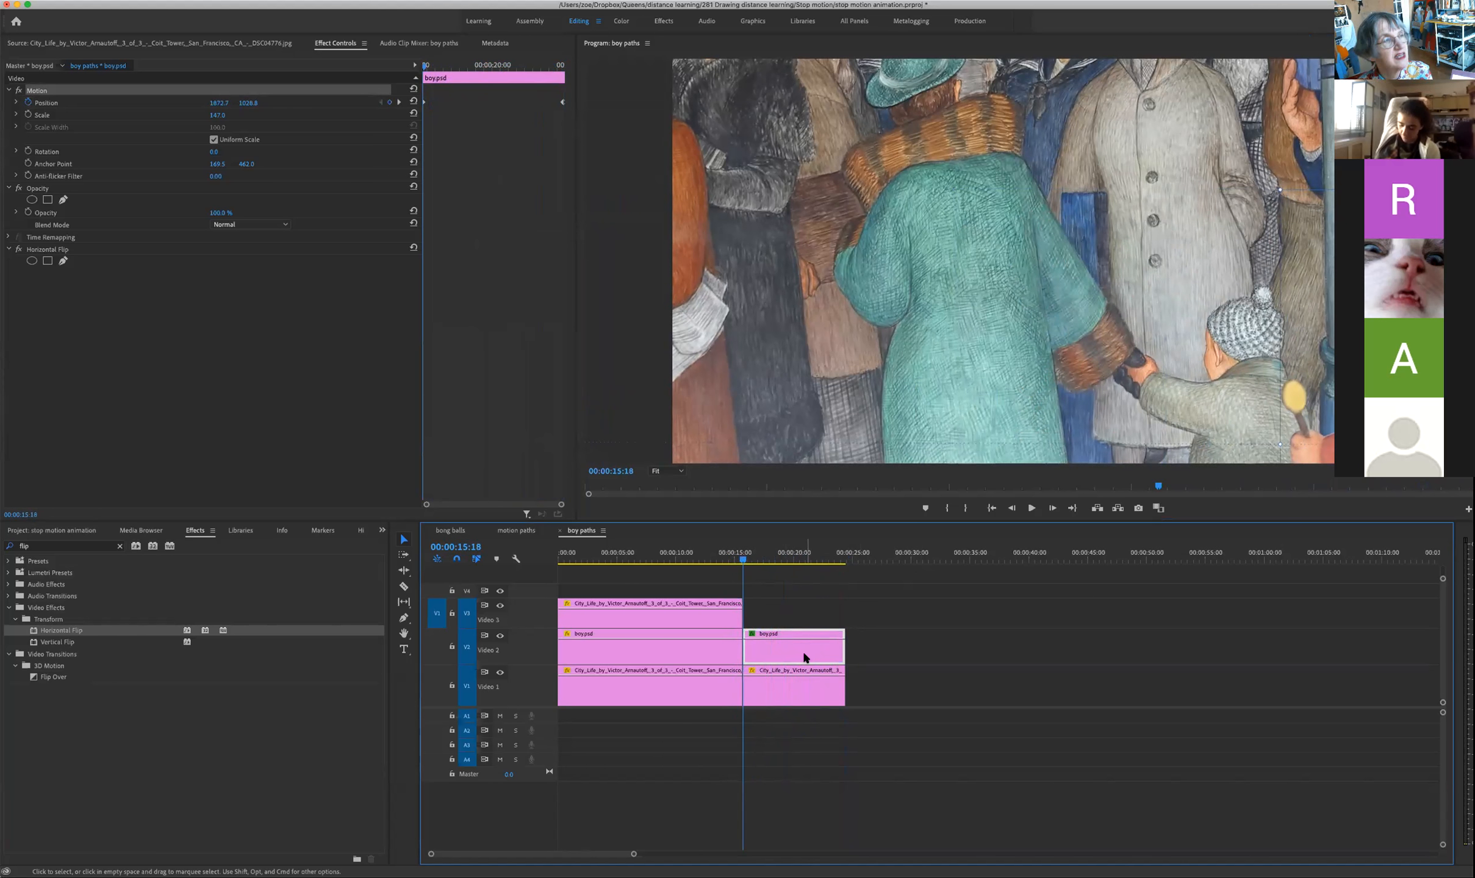
pyautogui.click(28, 103)
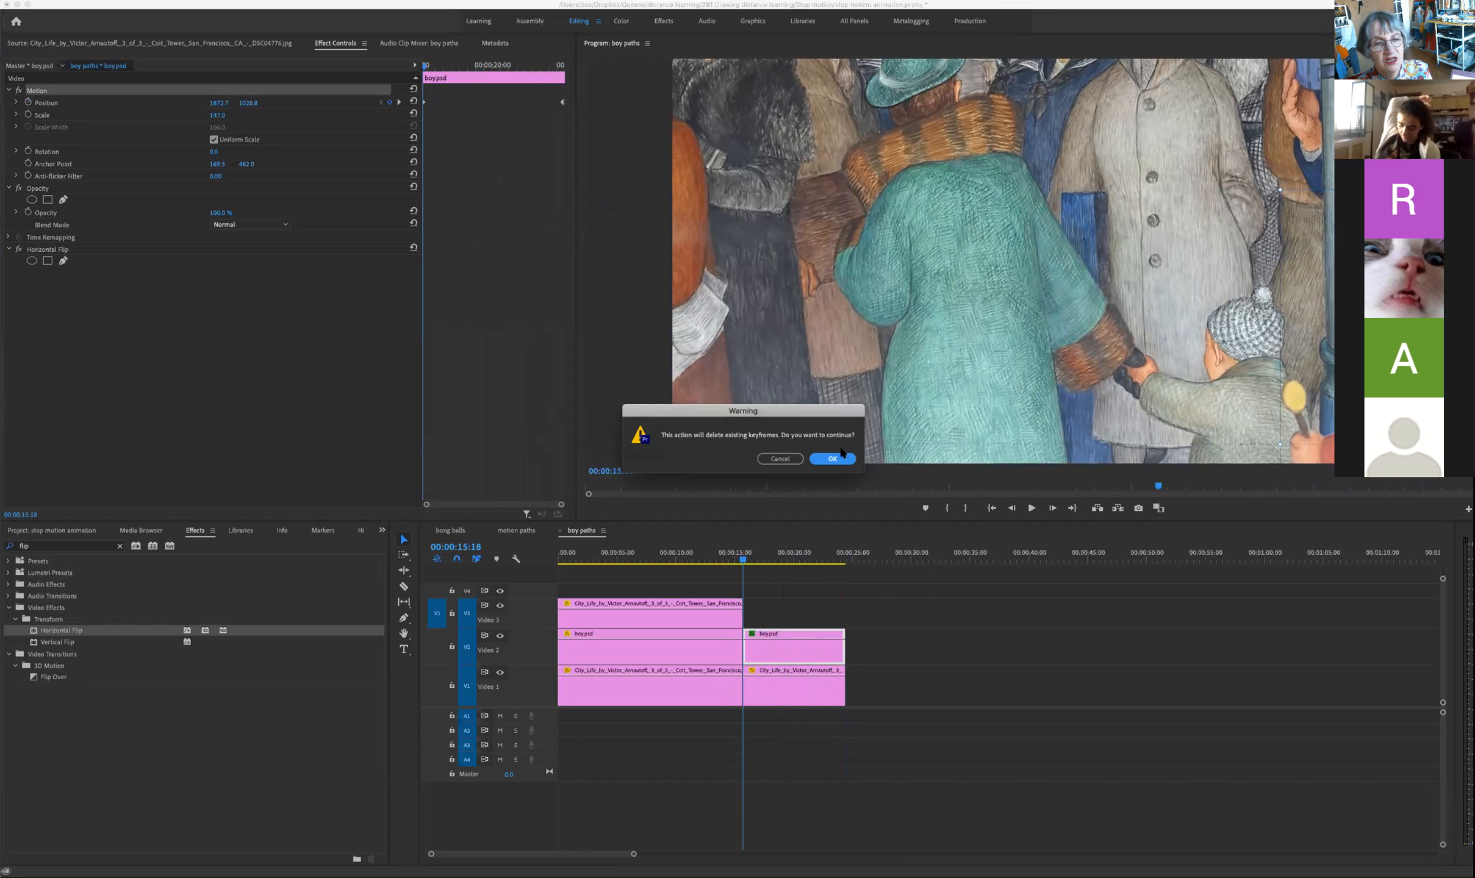
pyautogui.click(836, 458)
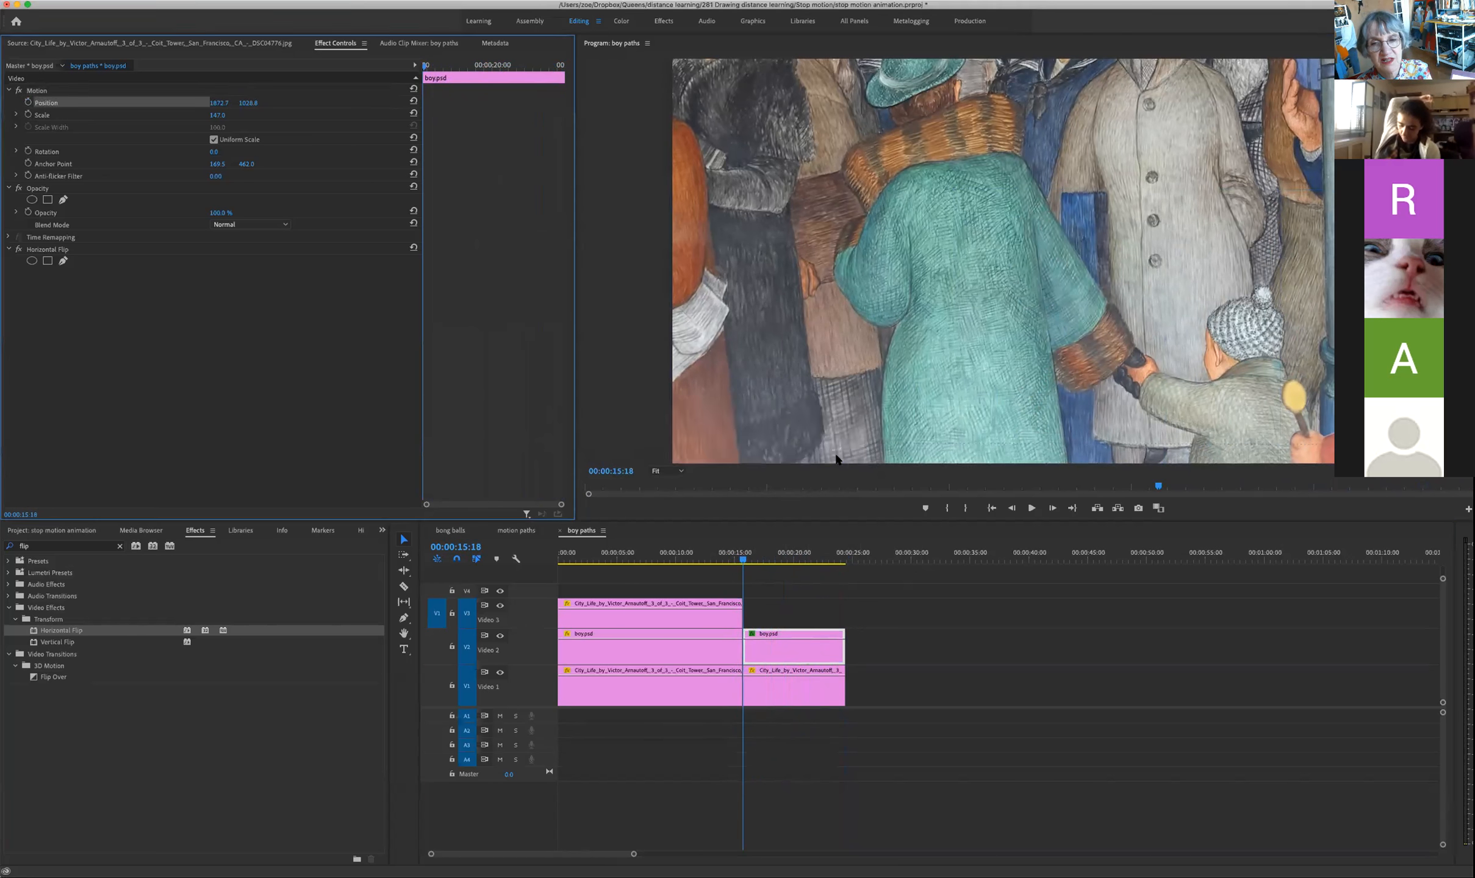
# Step: Move the second clip's boy over the teal-coated woman at 00:00:19:23 without Position keyframes
pyautogui.click(1294, 395)
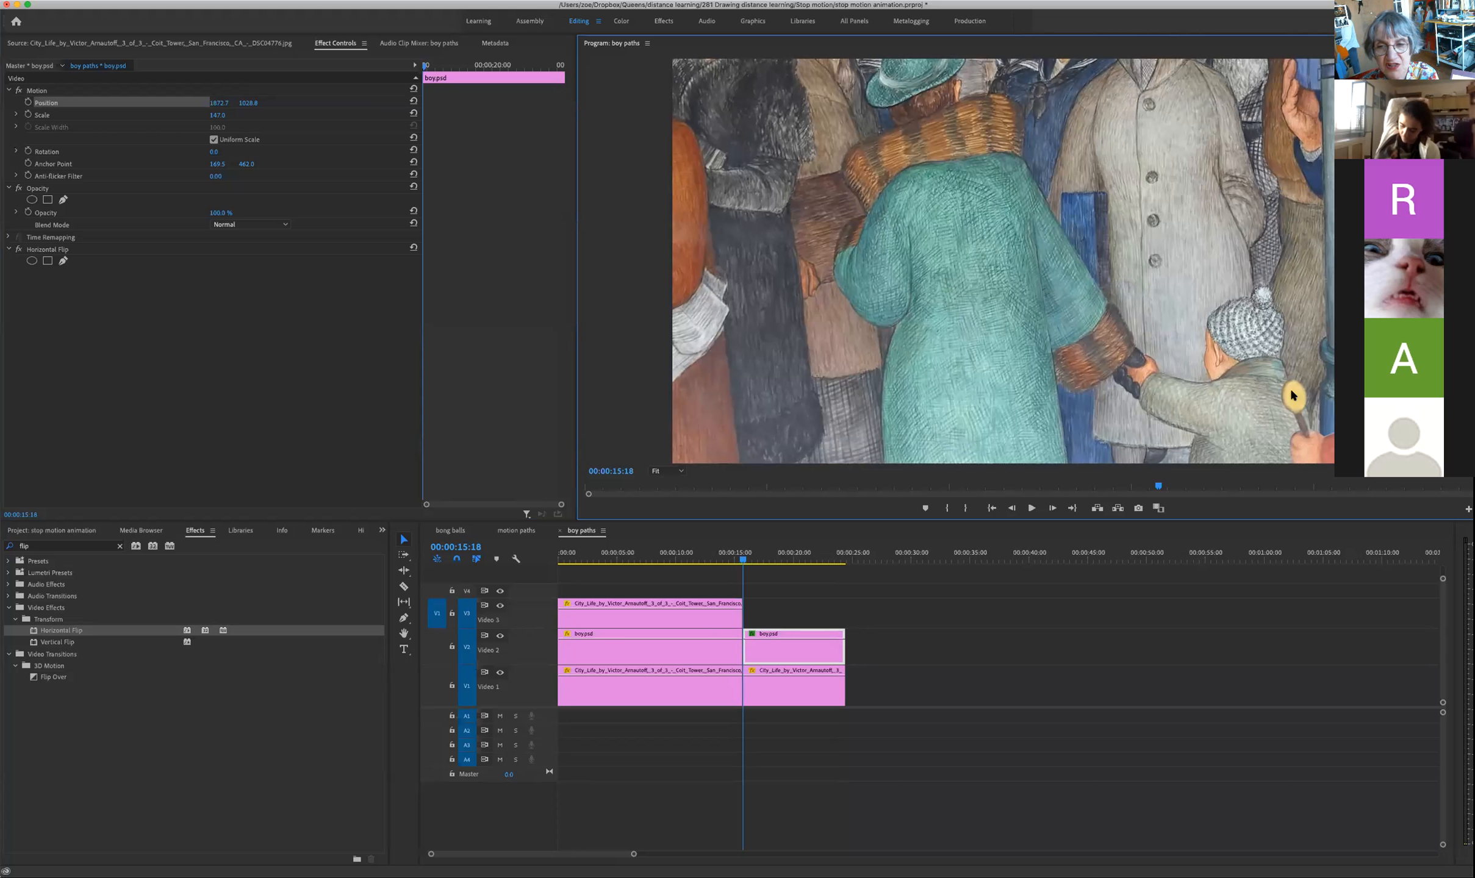
pyautogui.click(743, 559)
pyautogui.moveTo(743, 559); pyautogui.dragTo(793, 561)
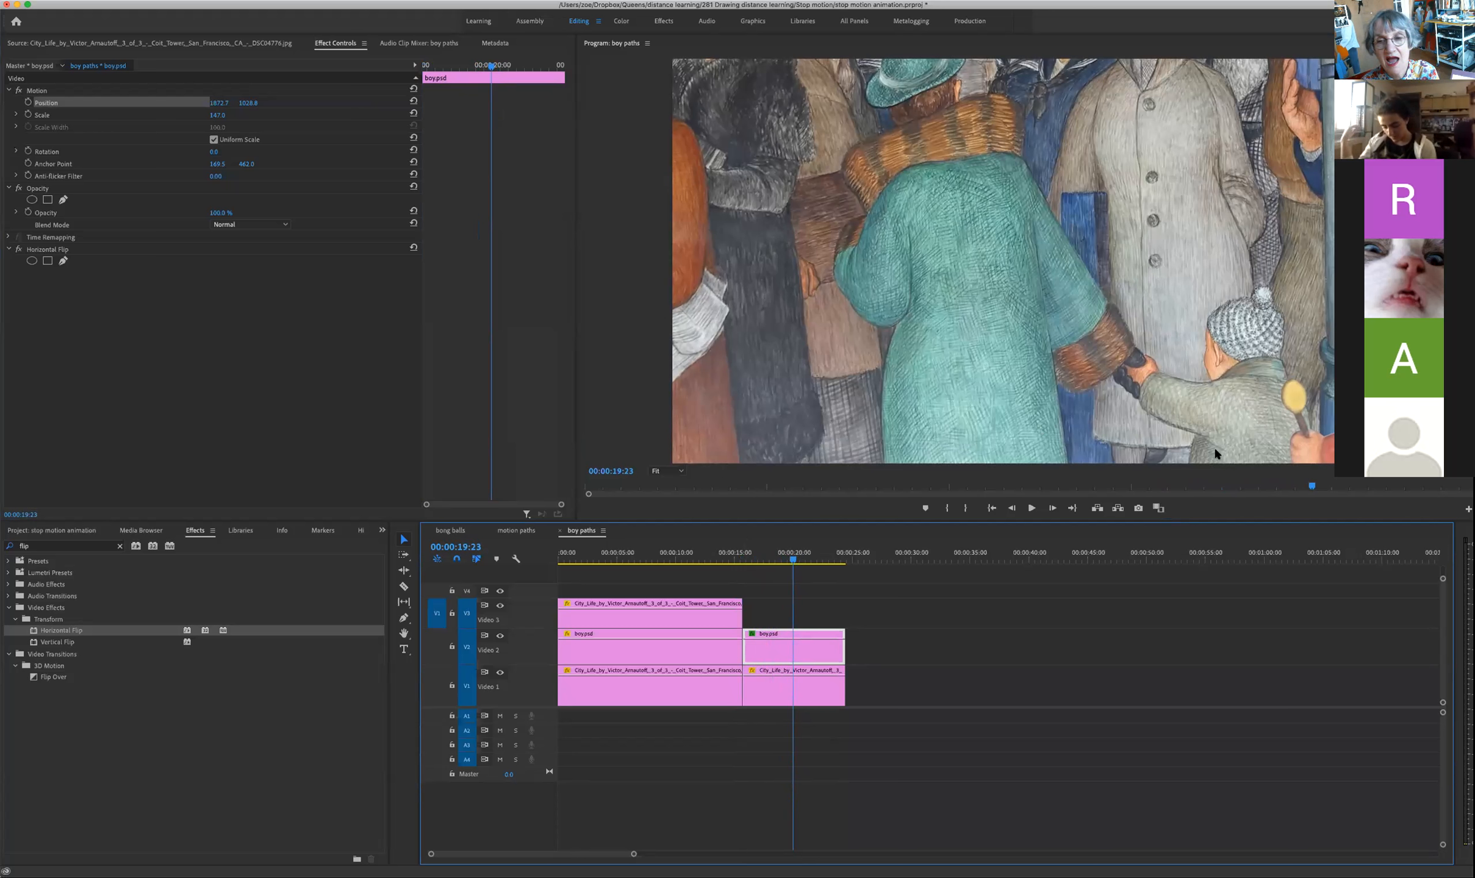
pyautogui.moveTo(1293, 395); pyautogui.dragTo(890, 372)
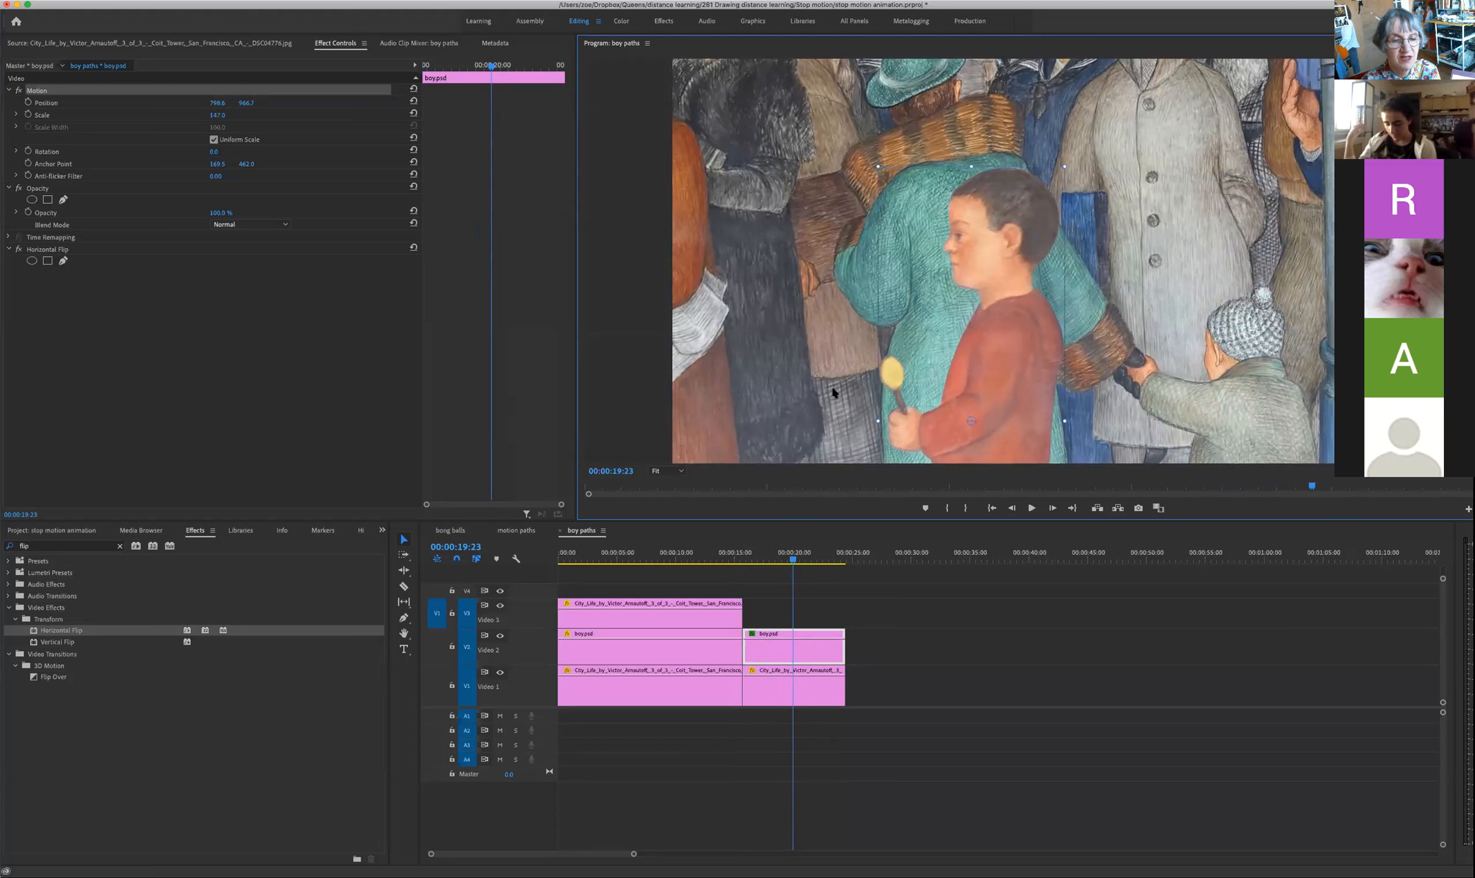
# Step: Play across the cut into the second shot to check whether the boy moves without keyframes
pyautogui.click(777, 559)
pyautogui.click(741, 560)
pyautogui.press('space')
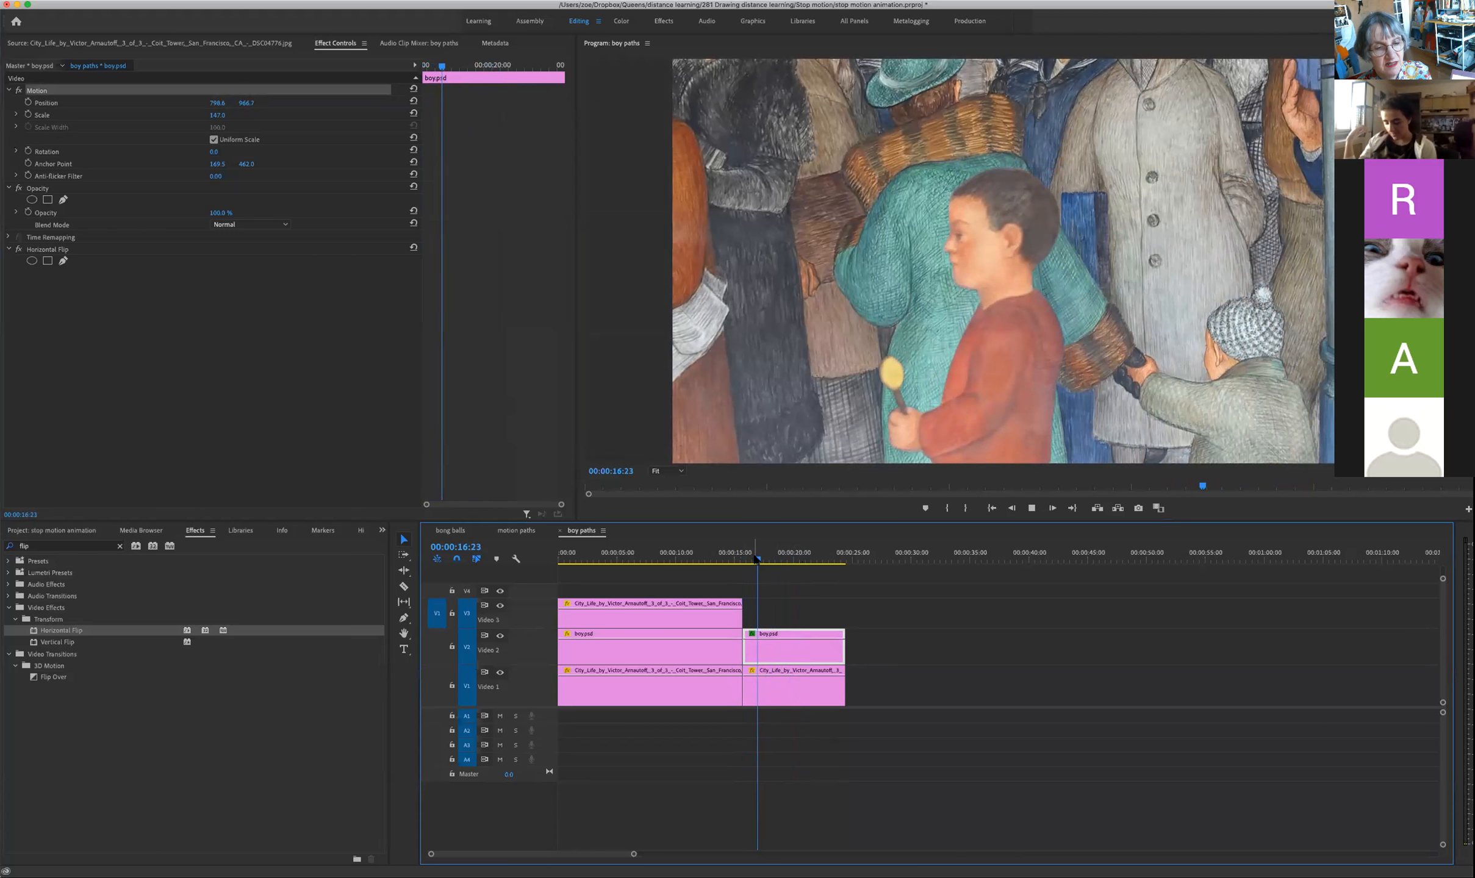
pyautogui.click(733, 560)
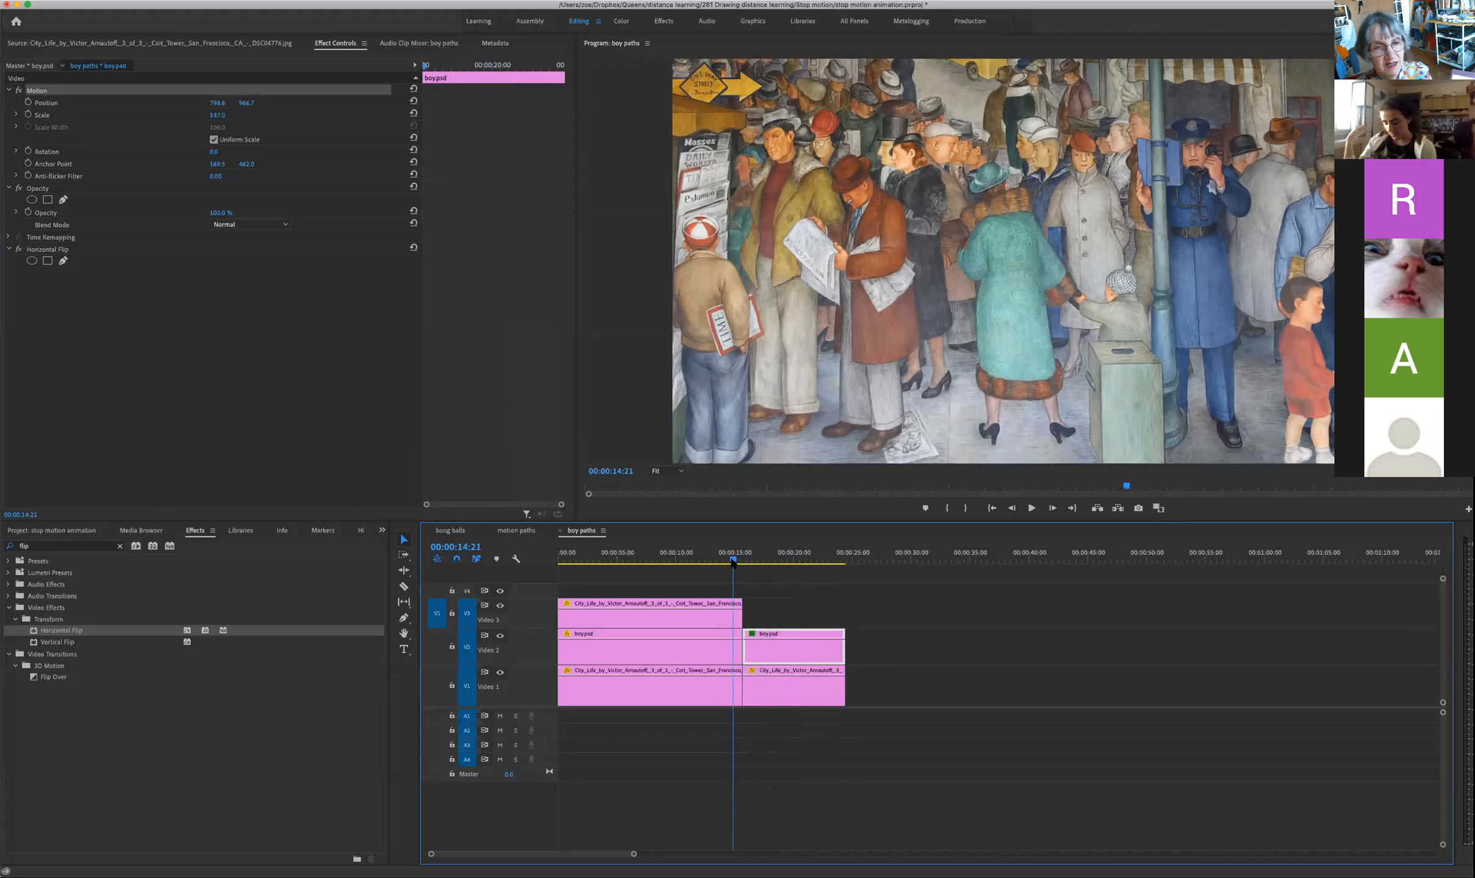
pyautogui.press('space')
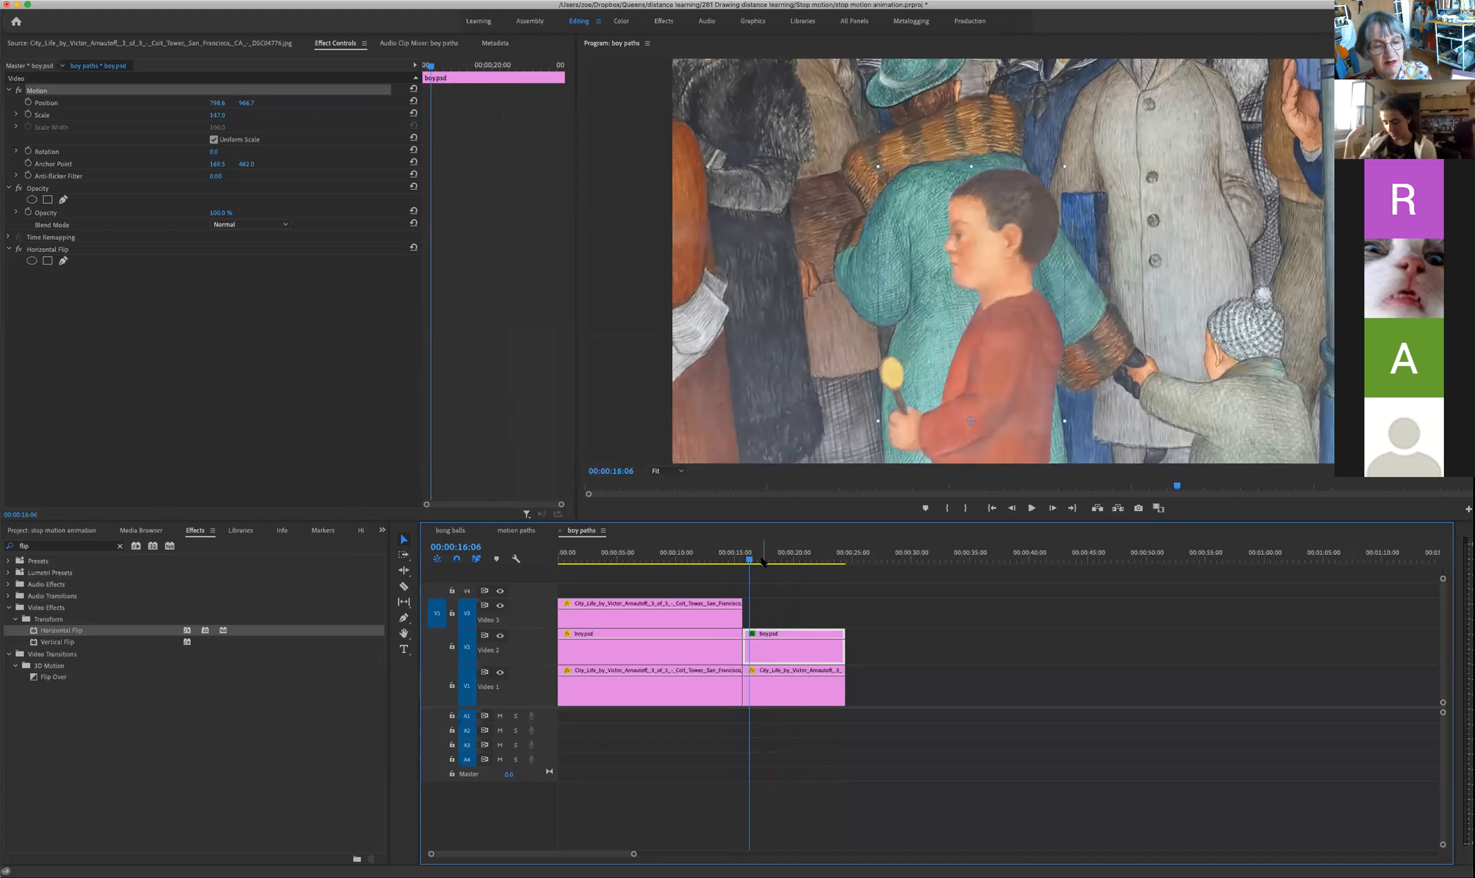
pyautogui.click(743, 561)
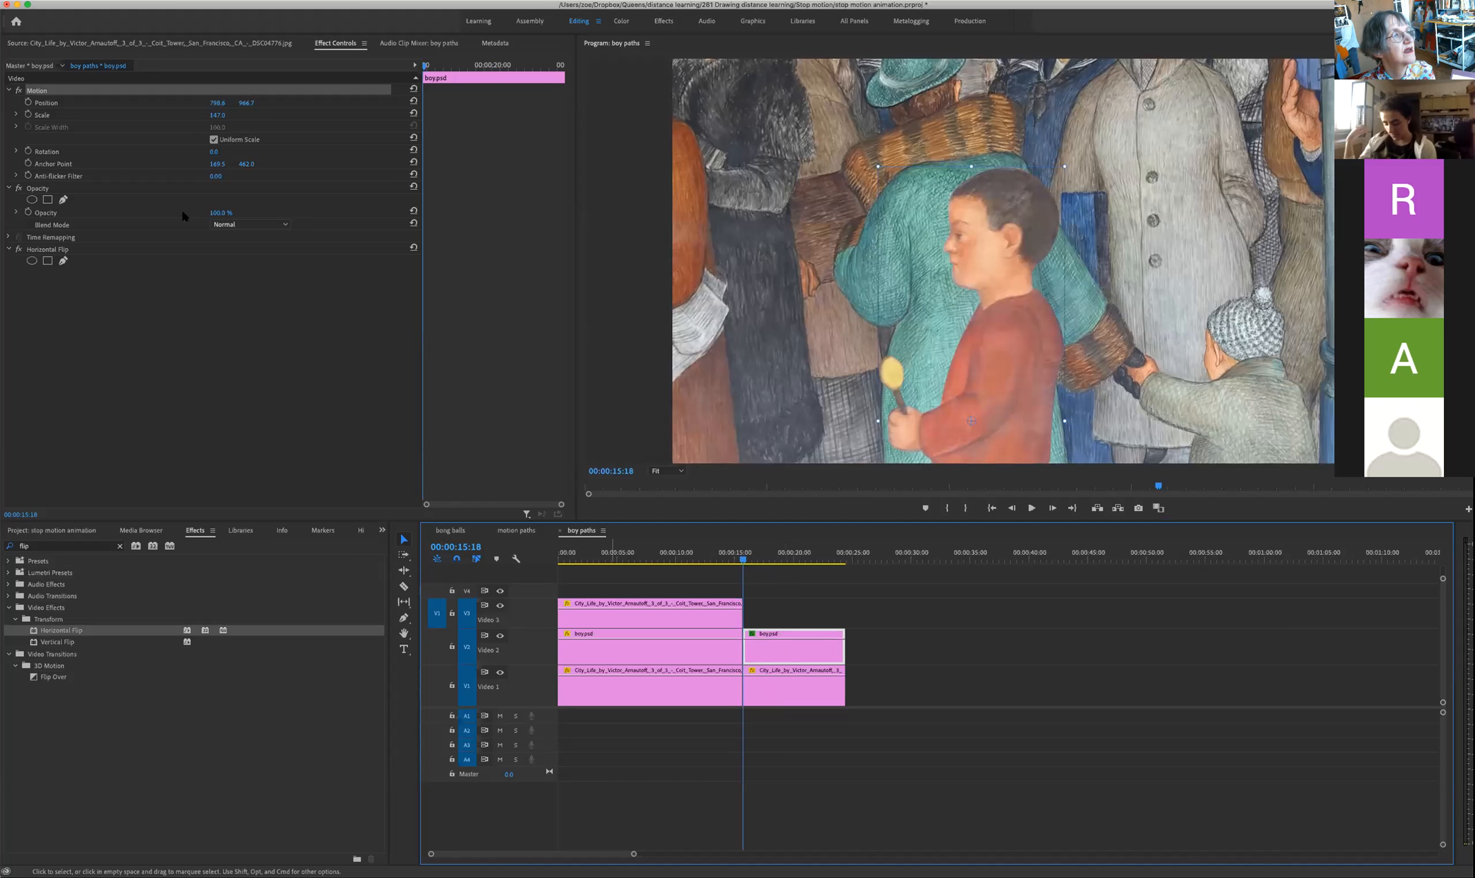
pyautogui.click(28, 103)
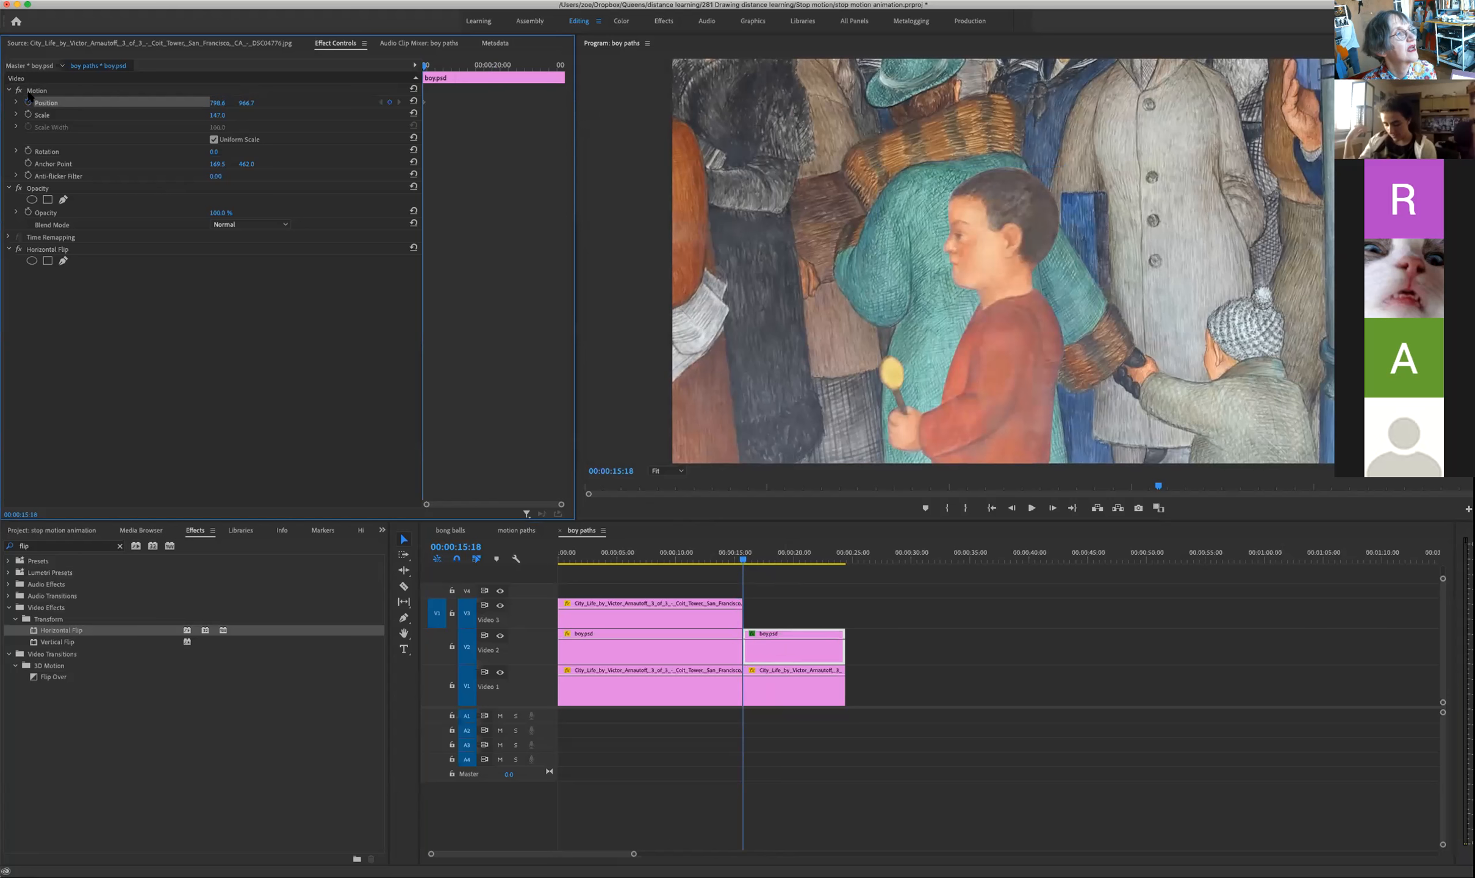
pyautogui.click(28, 102)
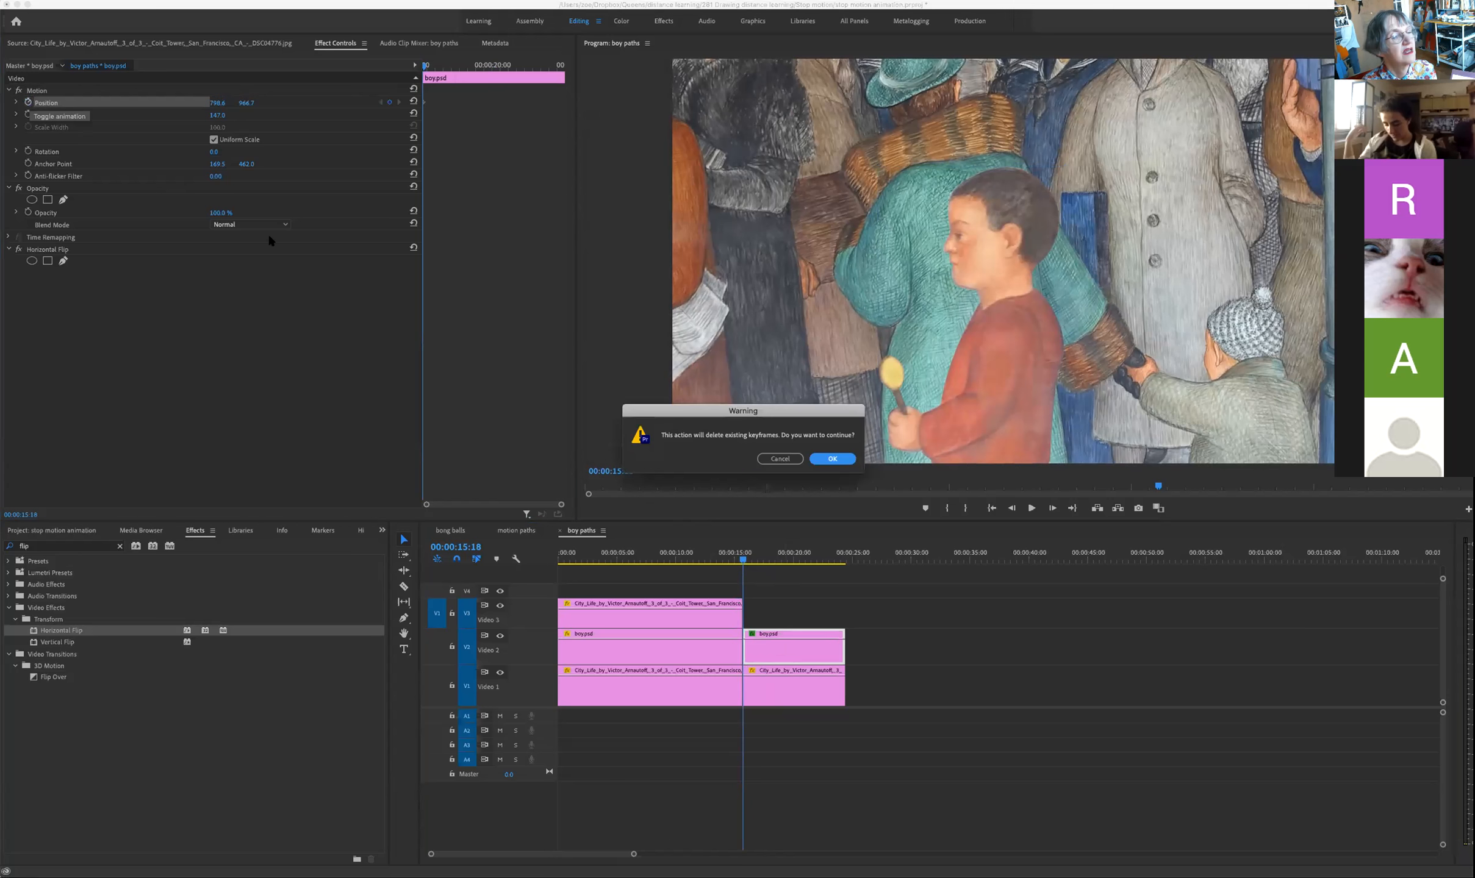
pyautogui.click(849, 459)
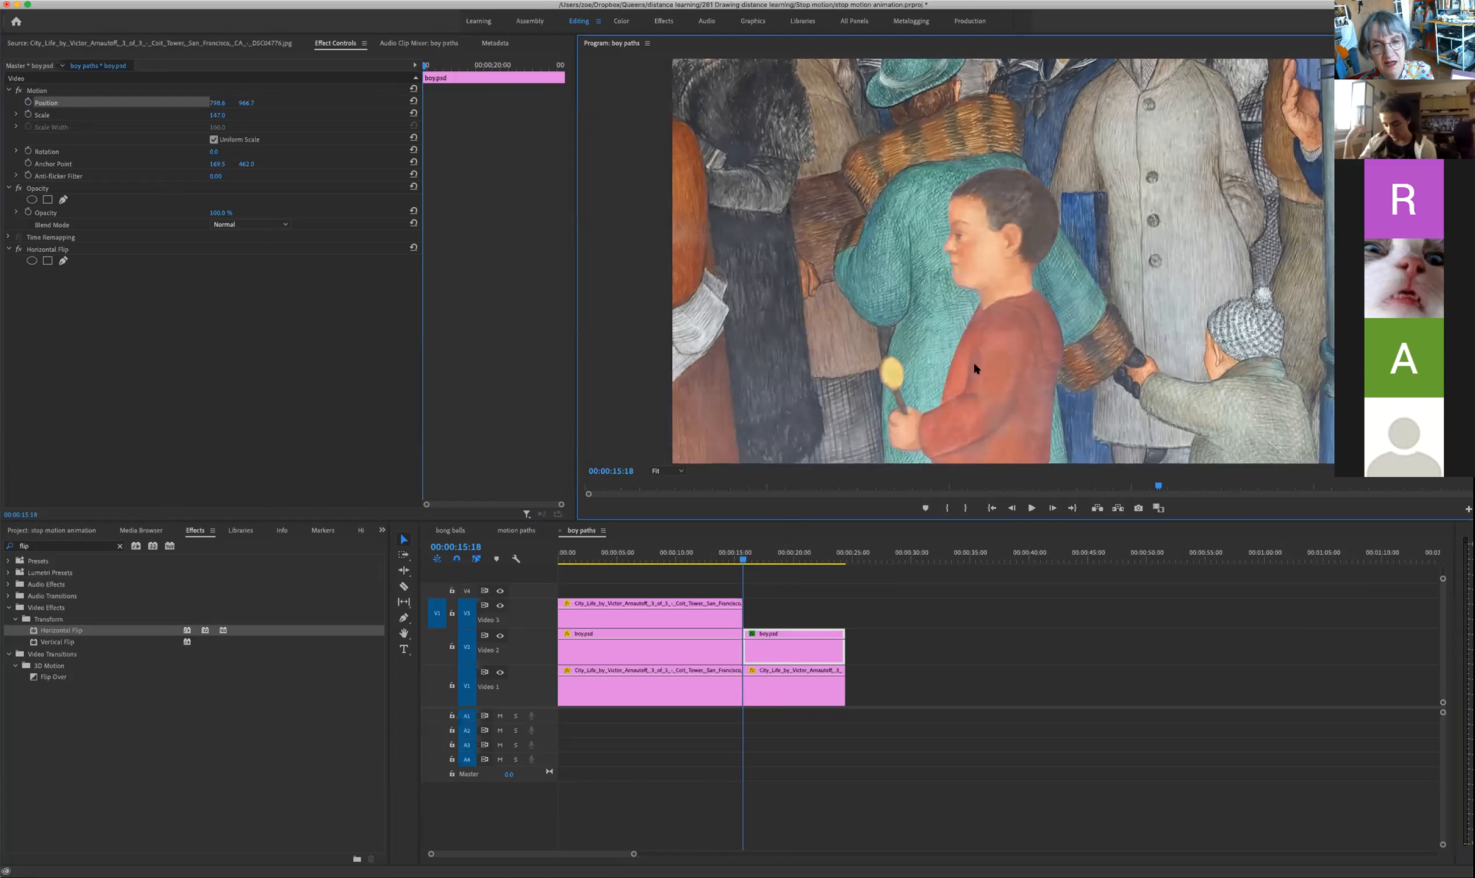
# Step: Place the boy at the frame's right edge at 00:00:15:18 and start Position keyframing there
pyautogui.click(997, 365)
pyautogui.moveTo(1037, 349); pyautogui.dragTo(1411, 361)
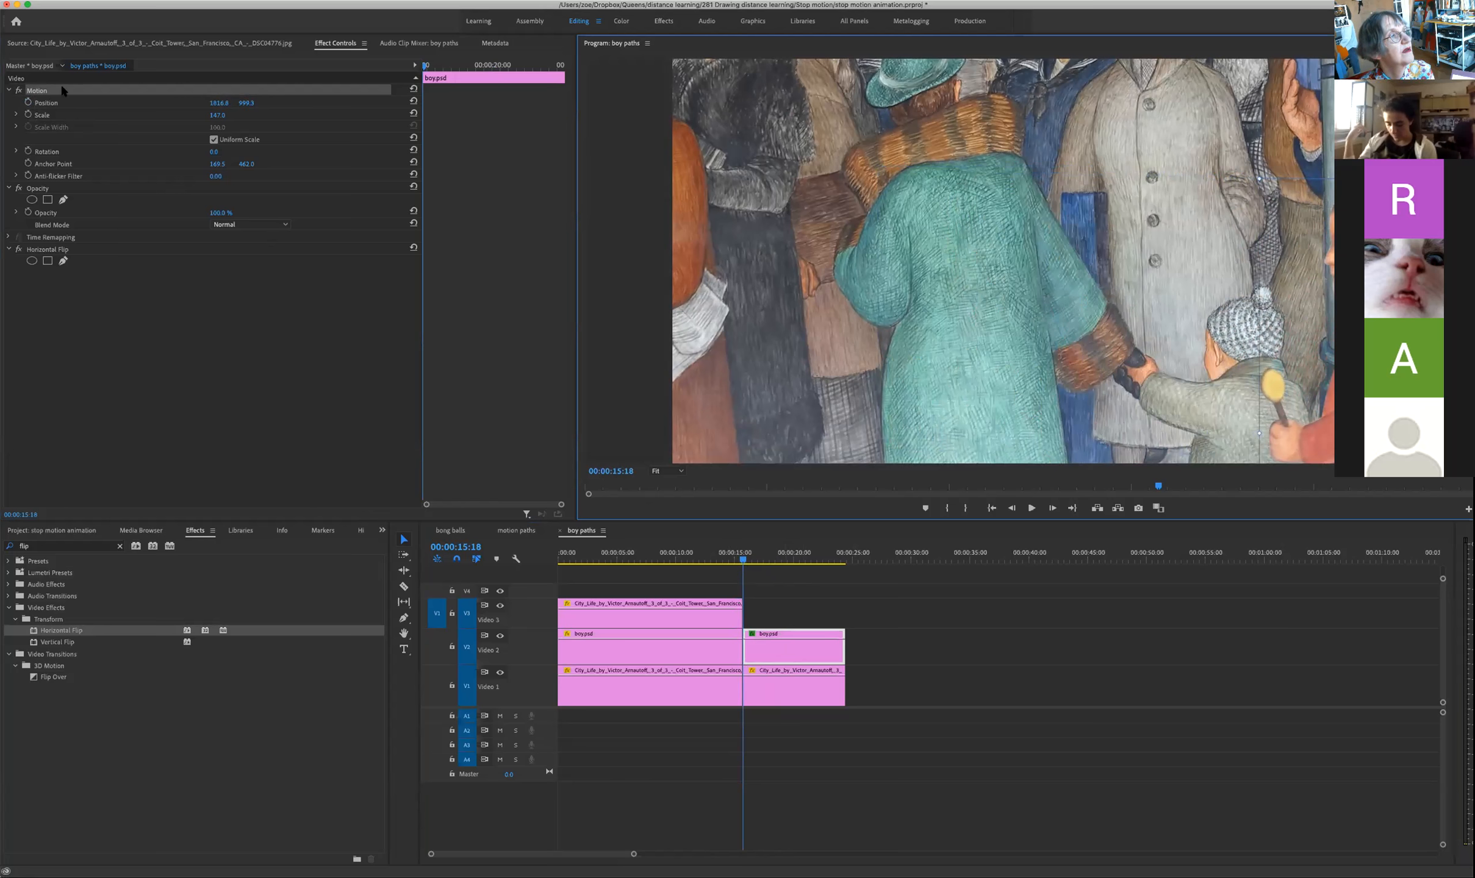
pyautogui.click(28, 103)
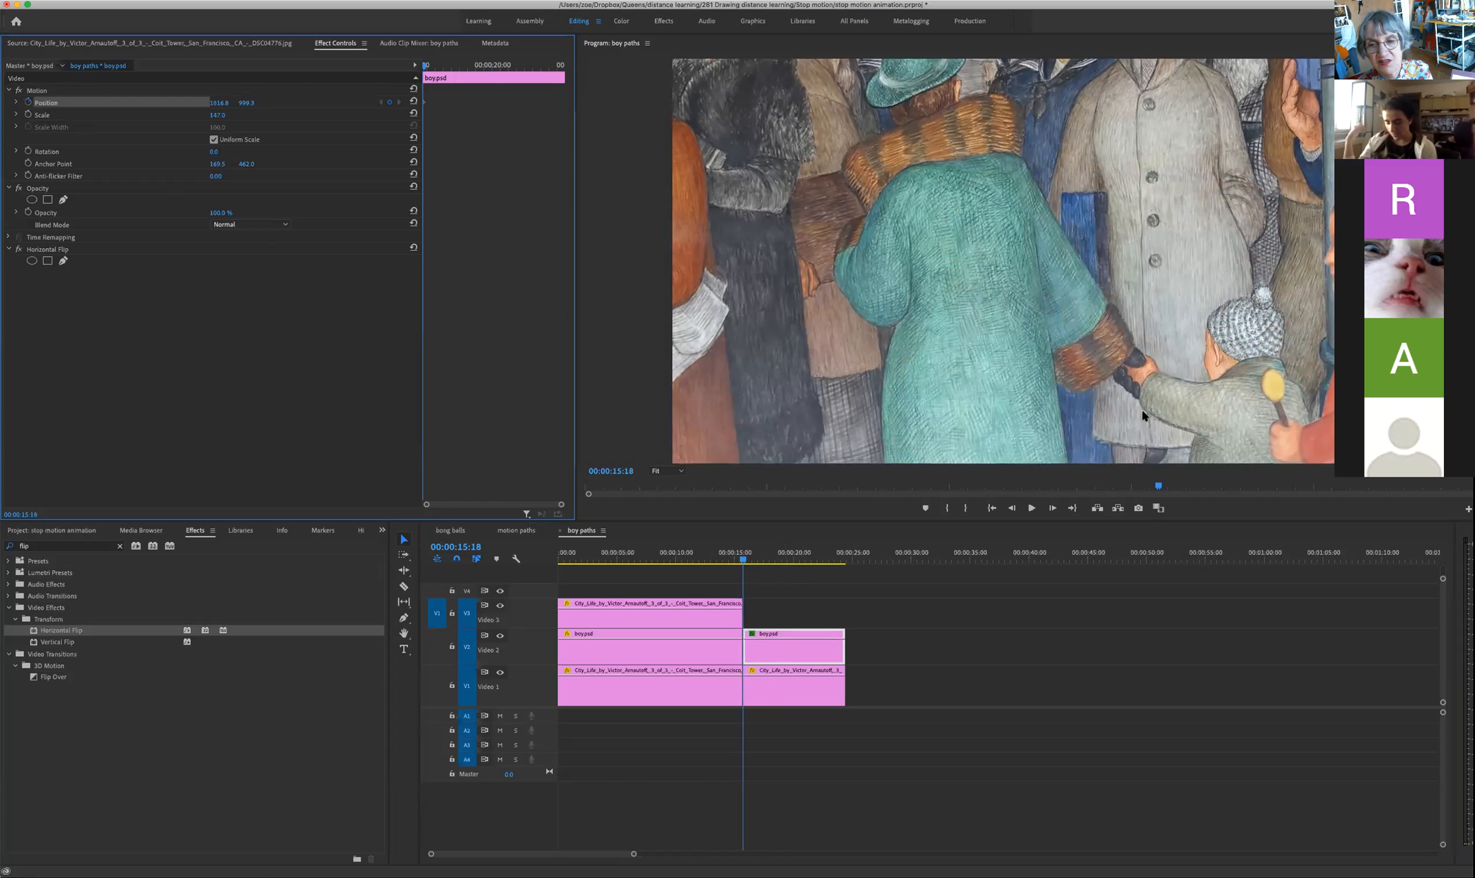
pyautogui.click(1283, 444)
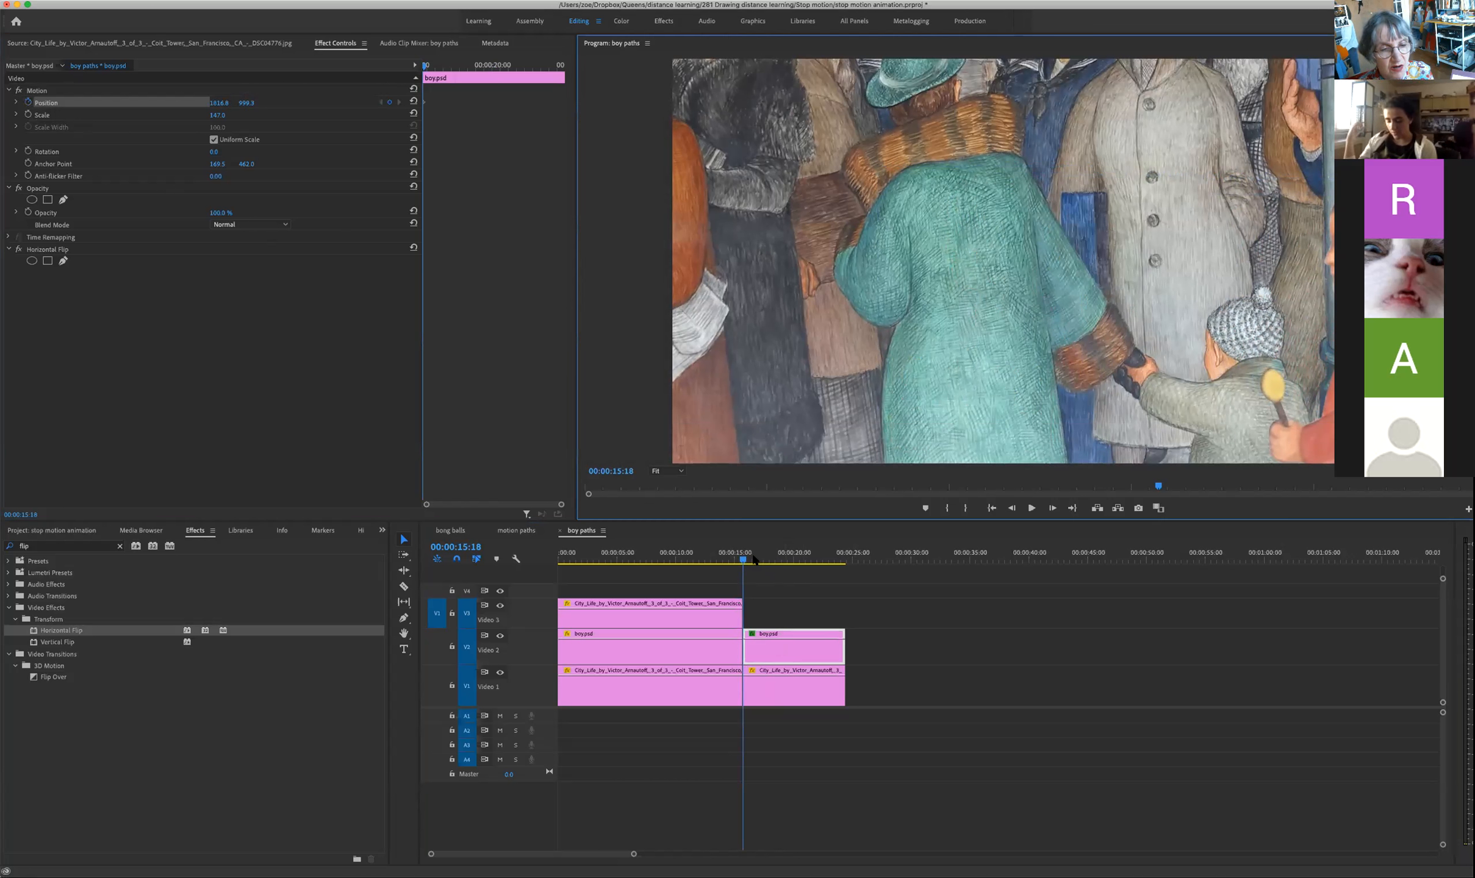
# Step: Keyframe the boy's Position over the teal-coated woman at 00:00:19:23
pyautogui.moveTo(743, 559); pyautogui.dragTo(793, 560)
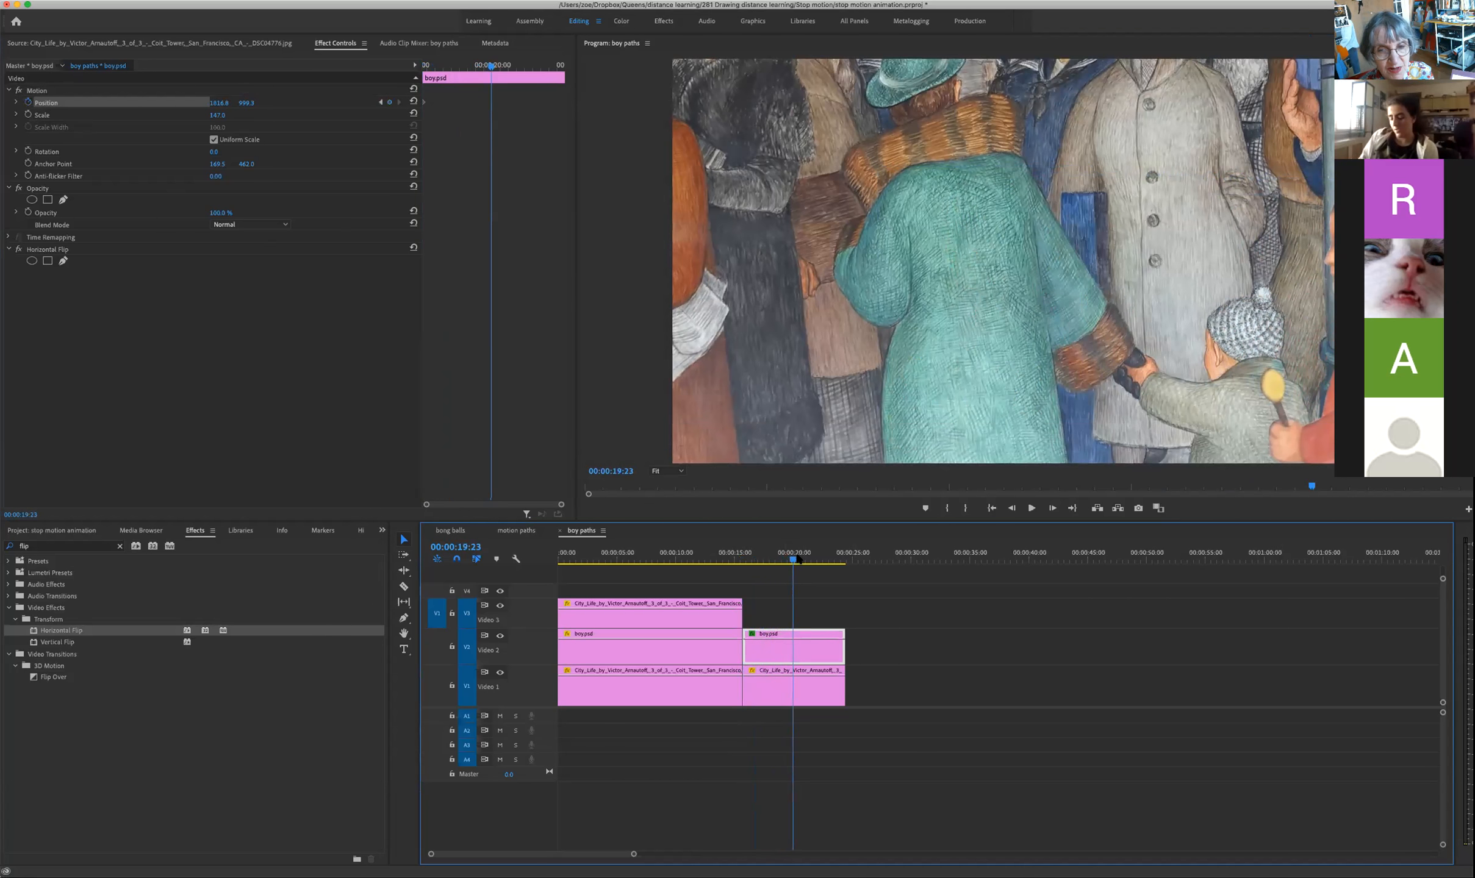
pyautogui.click(1272, 427)
pyautogui.moveTo(1275, 427); pyautogui.dragTo(882, 410)
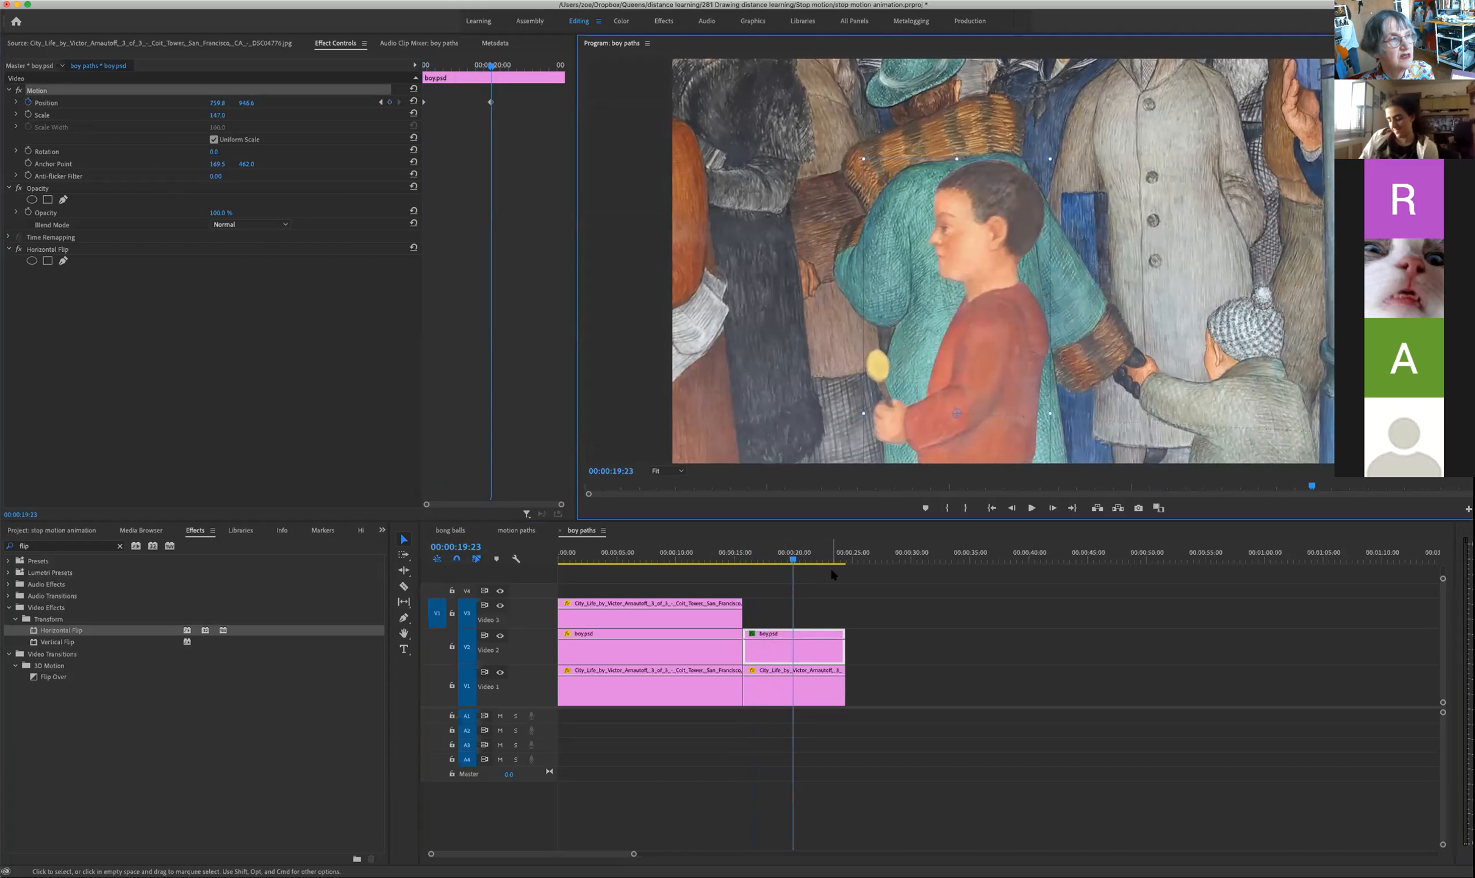
# Step: Play the second shot to check the boy's walk to mid-frame and judge the length of his pause
pyautogui.moveTo(792, 559); pyautogui.dragTo(741, 557)
pyautogui.press('space')
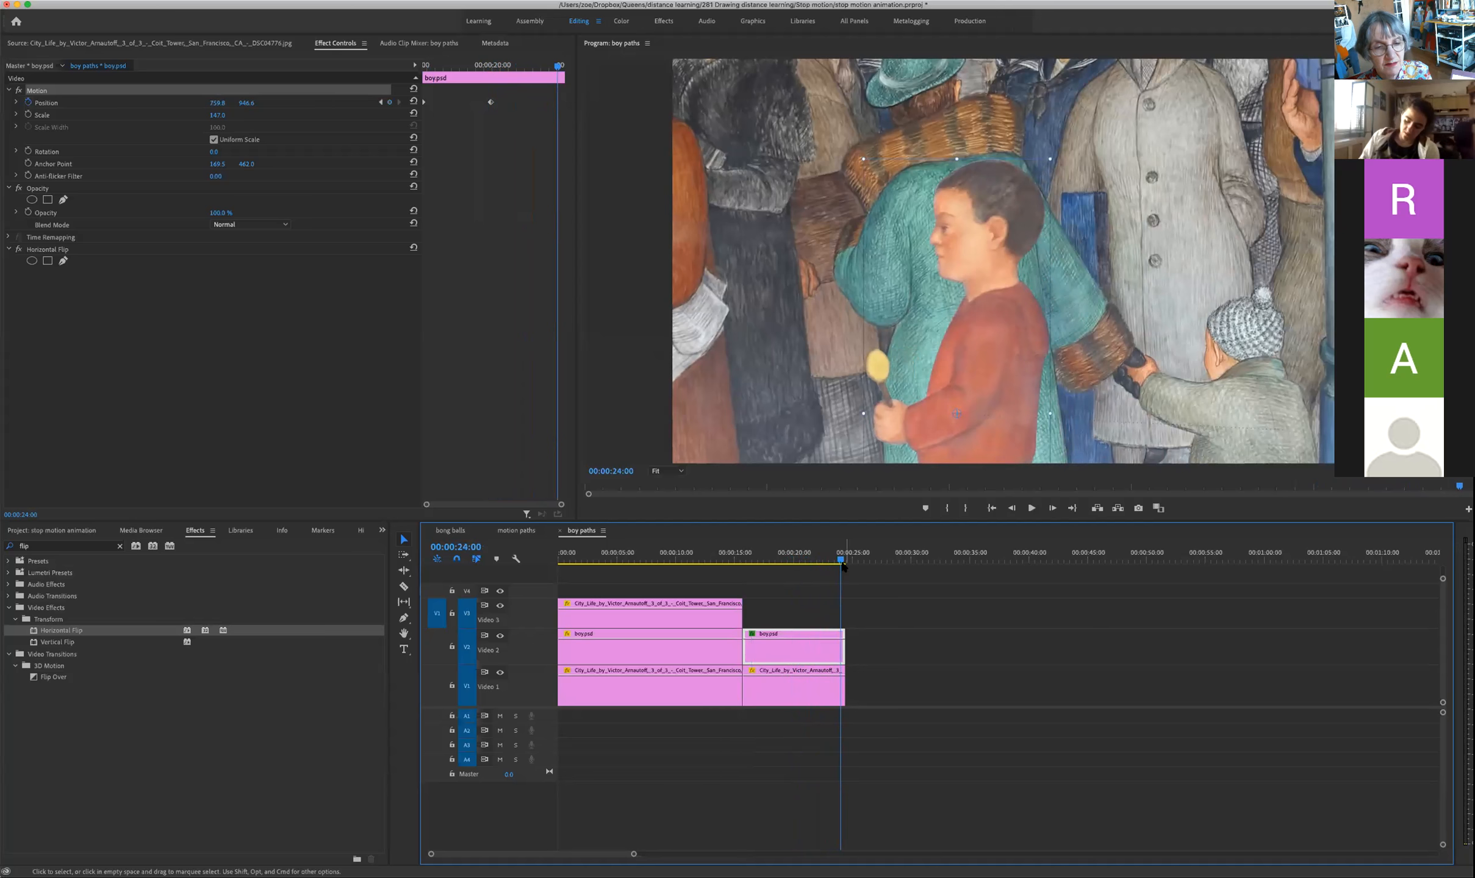
pyautogui.moveTo(841, 562); pyautogui.dragTo(778, 562)
pyautogui.press('space')
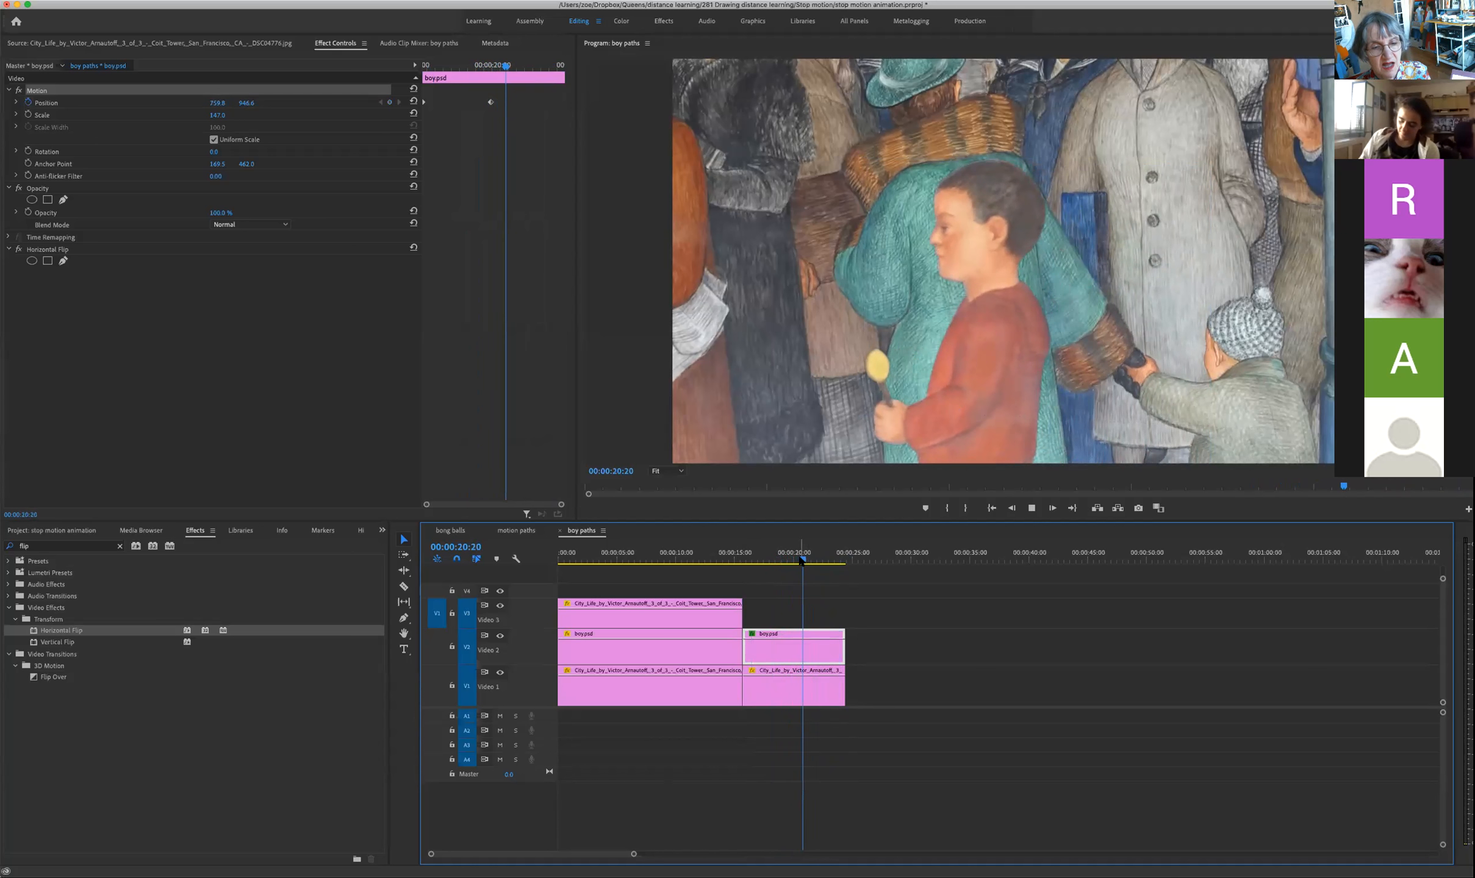
pyautogui.press('space')
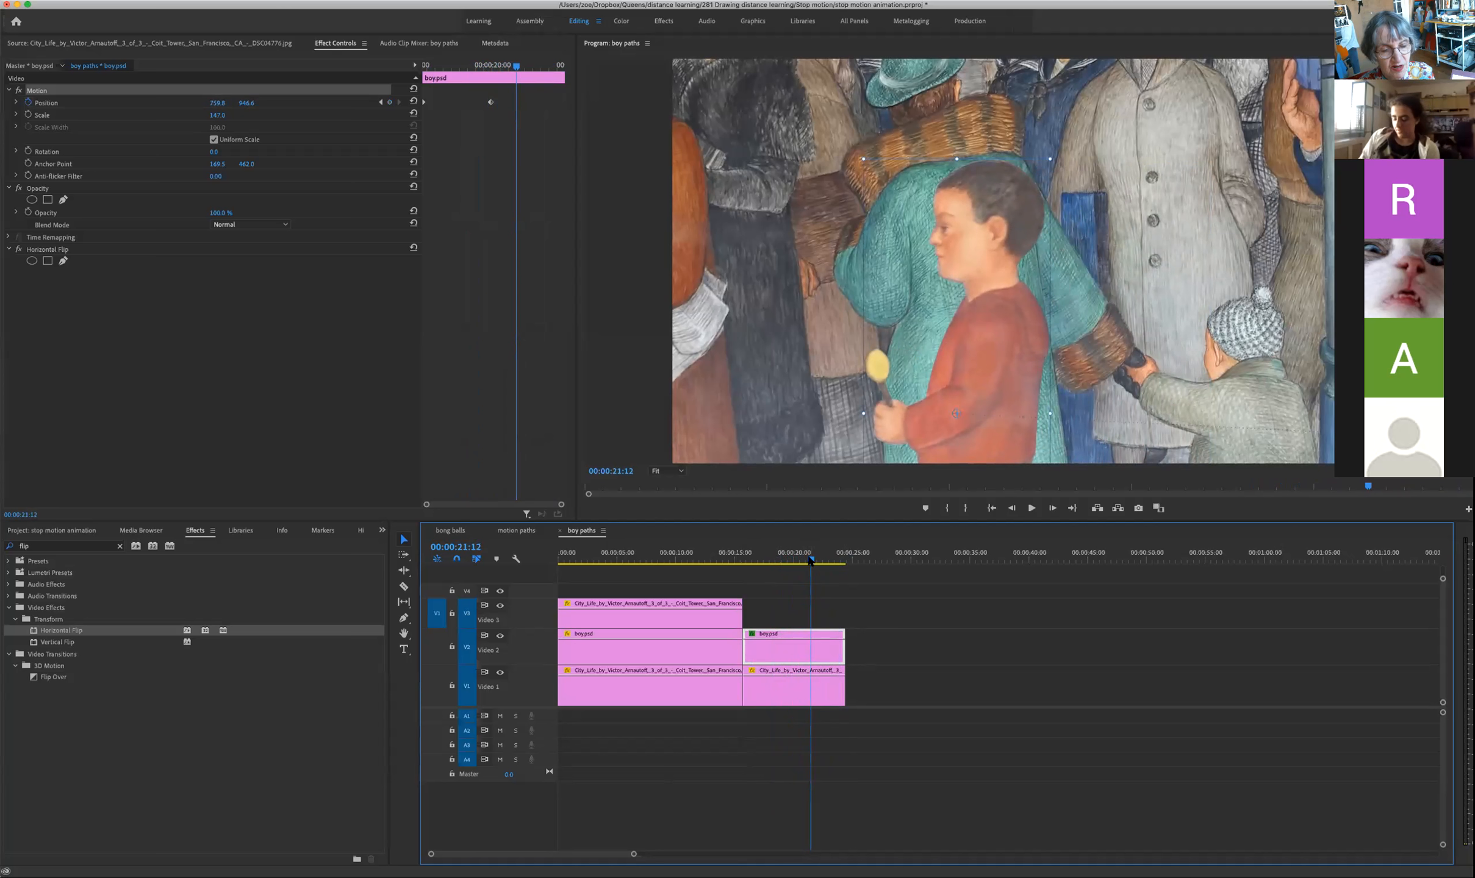
# Step: Add a Position keyframe at 00:00:21:11 to hold the boy in place, and move him beyond the left edge at 00:00:24:10
pyautogui.click(810, 558)
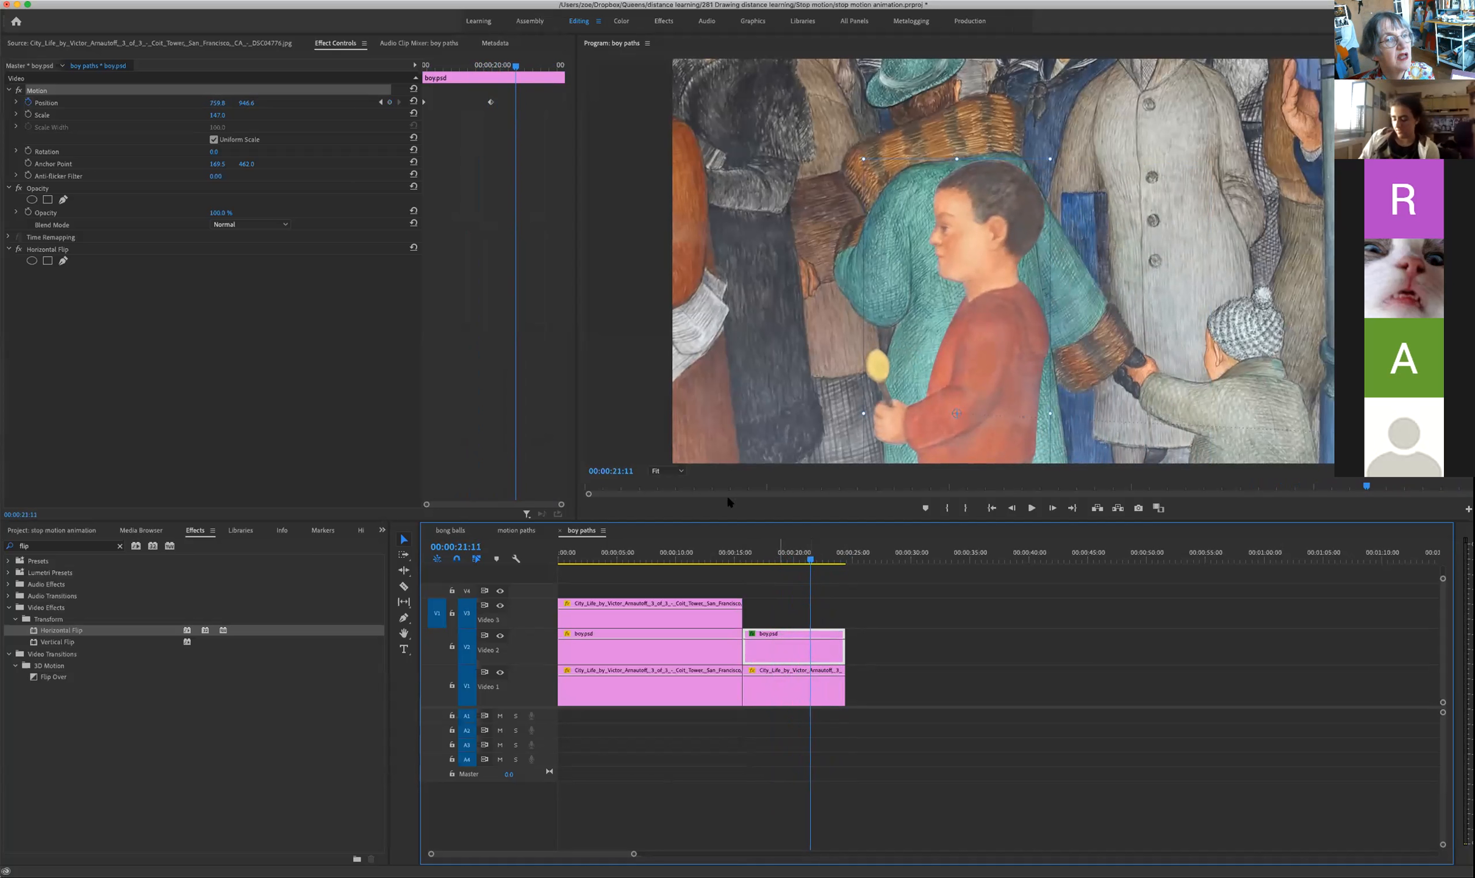
pyautogui.click(390, 102)
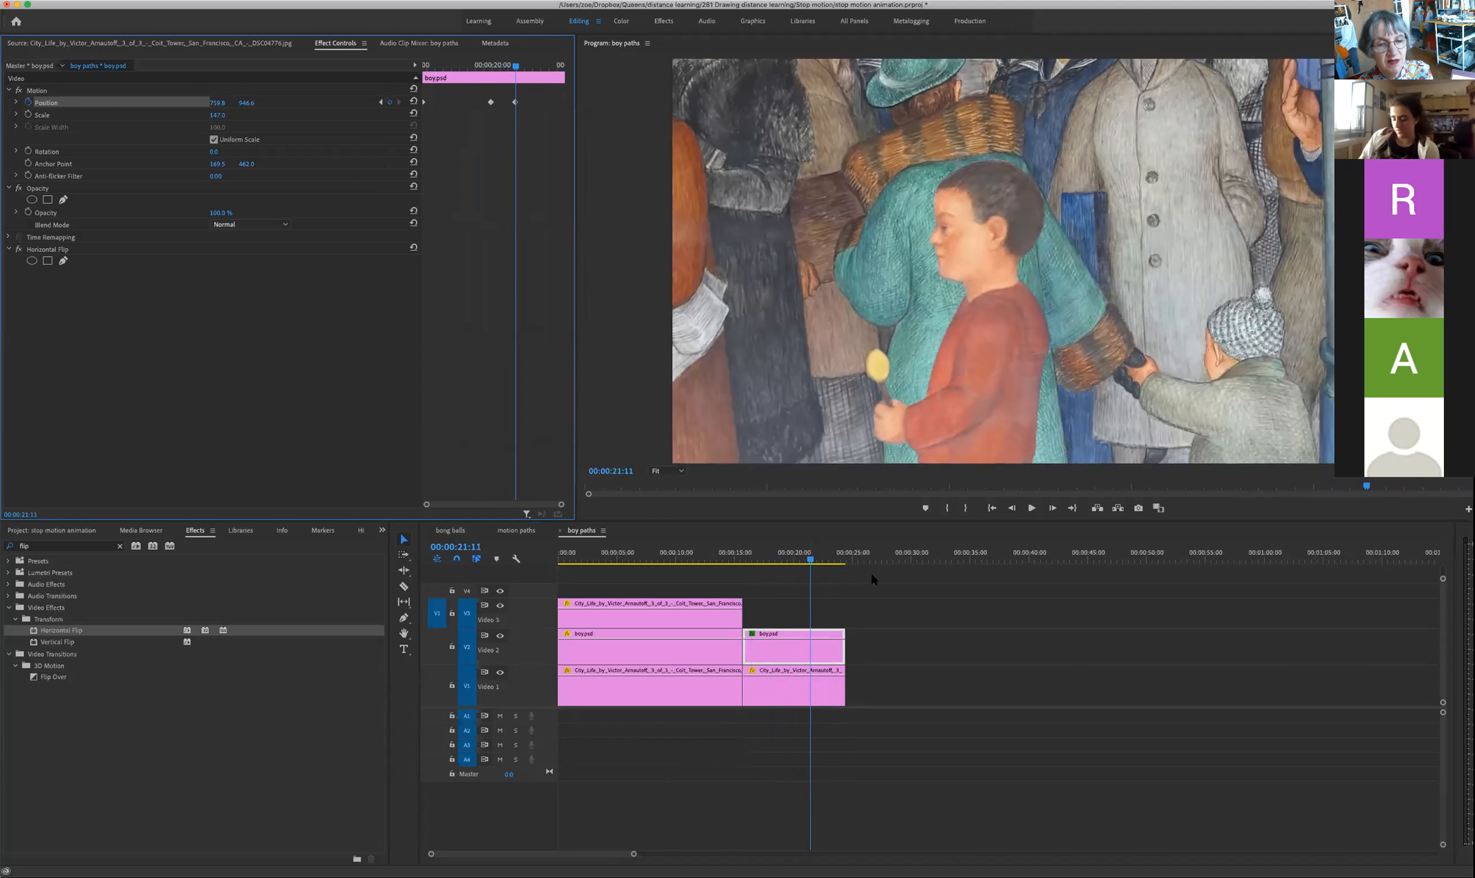
pyautogui.moveTo(810, 559); pyautogui.dragTo(843, 564)
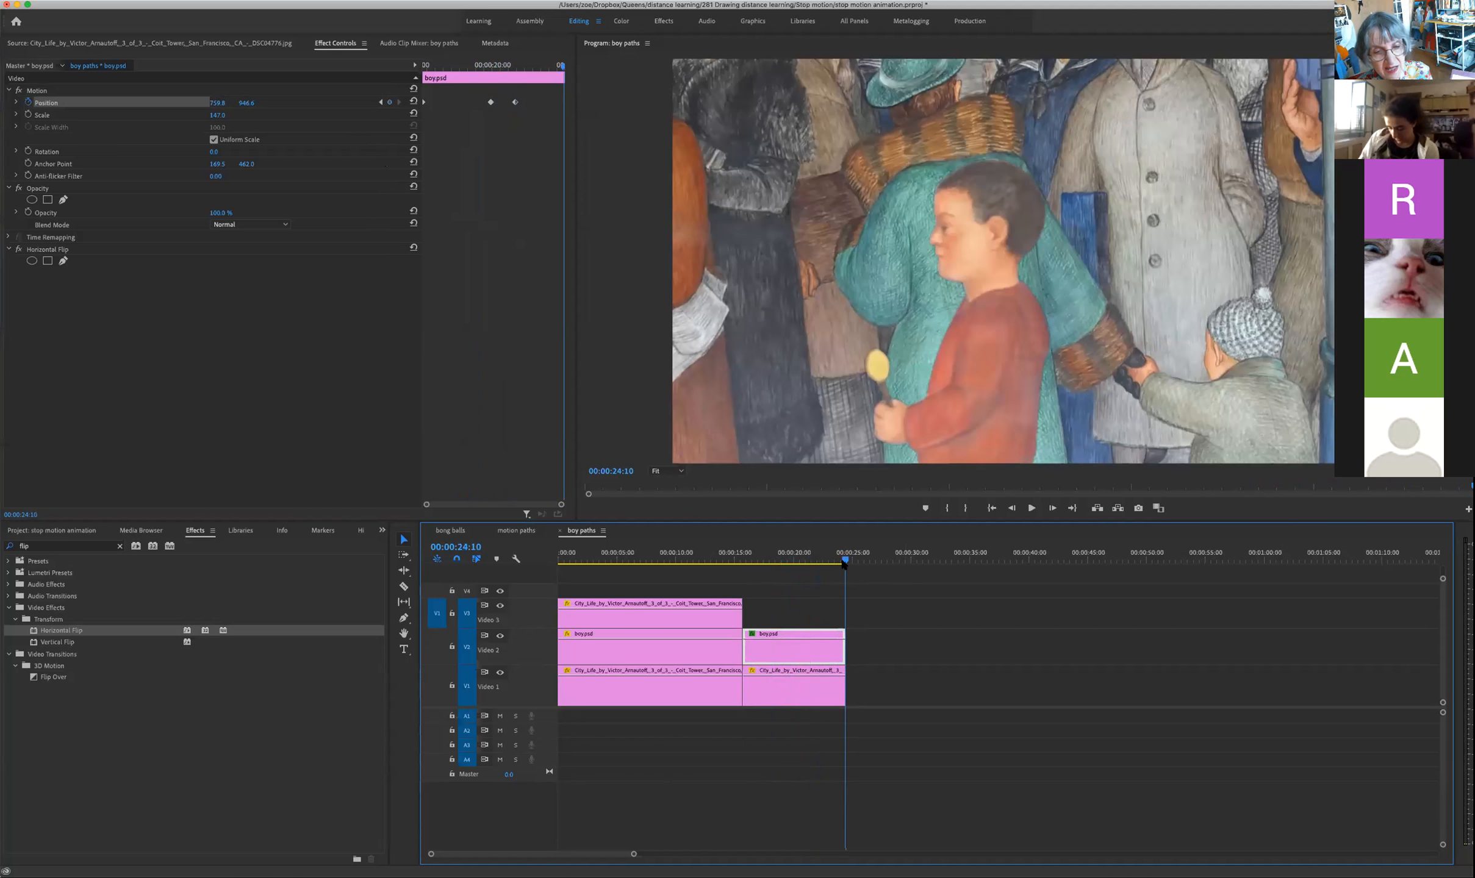
pyautogui.click(951, 393)
pyautogui.moveTo(958, 394); pyautogui.dragTo(577, 380)
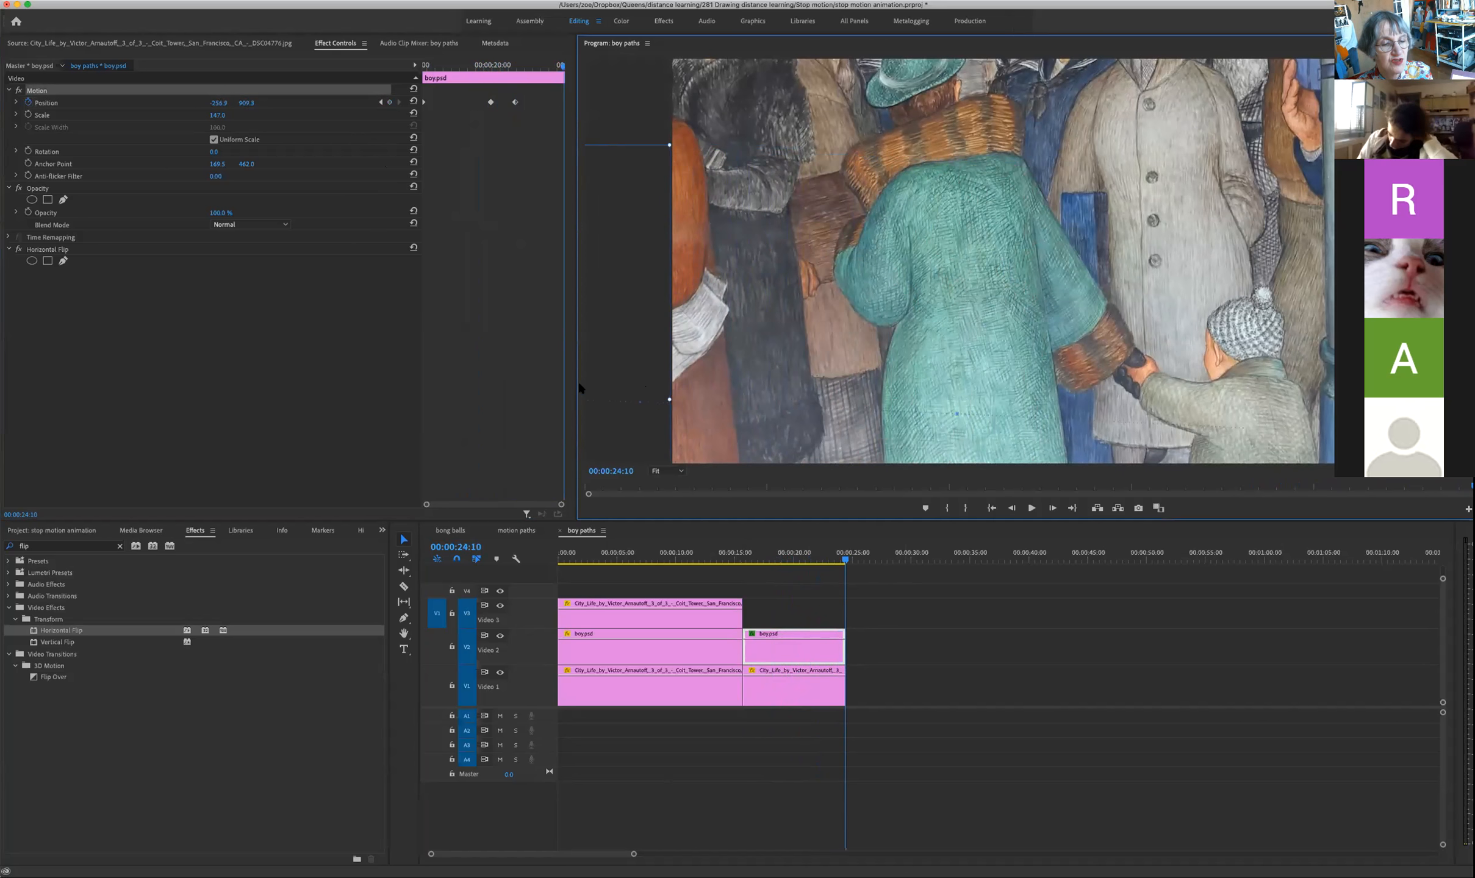
# Step: Play the second shot and scrub around the boy's pause to check his stop and restart
pyautogui.click(744, 559)
pyautogui.press('space')
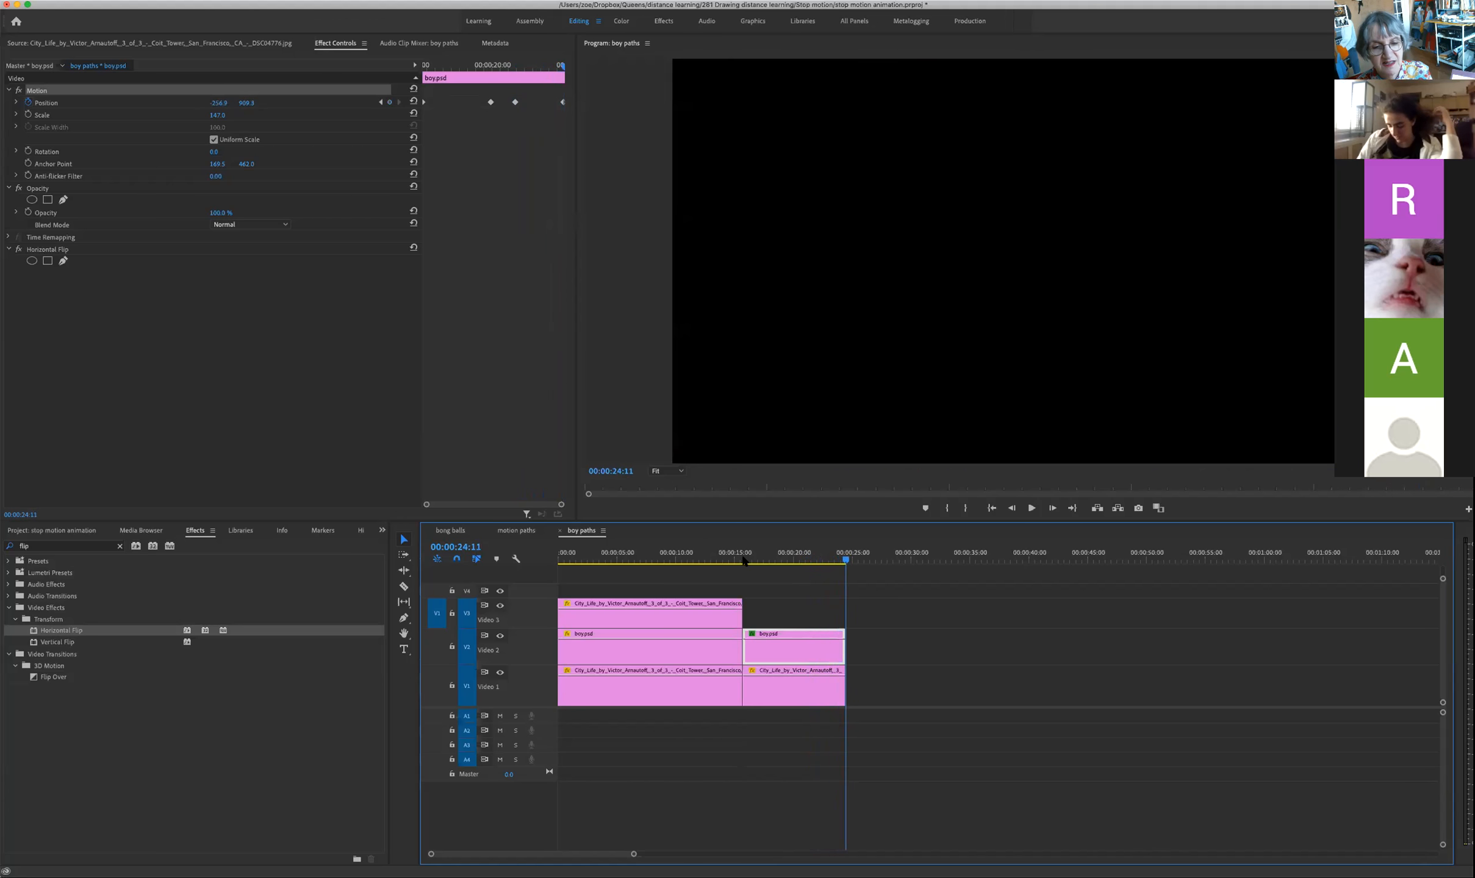
pyautogui.click(810, 559)
pyautogui.moveTo(807, 562); pyautogui.dragTo(803, 560)
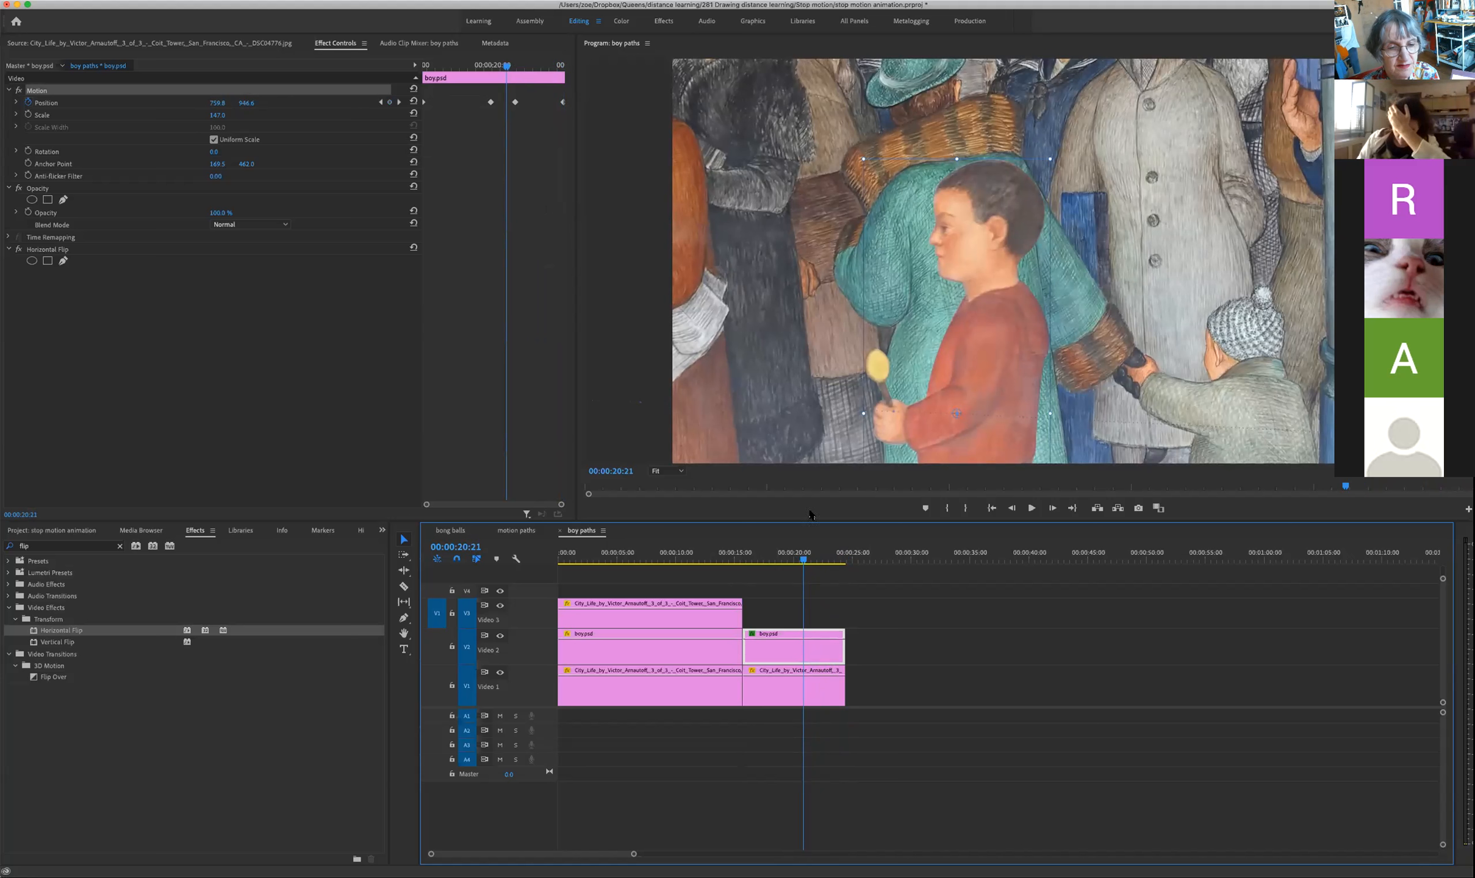
pyautogui.click(807, 559)
pyautogui.moveTo(810, 561)
pyautogui.mouseDown()
pyautogui.moveTo(842, 565)
pyautogui.moveTo(816, 564)
pyautogui.mouseUp()
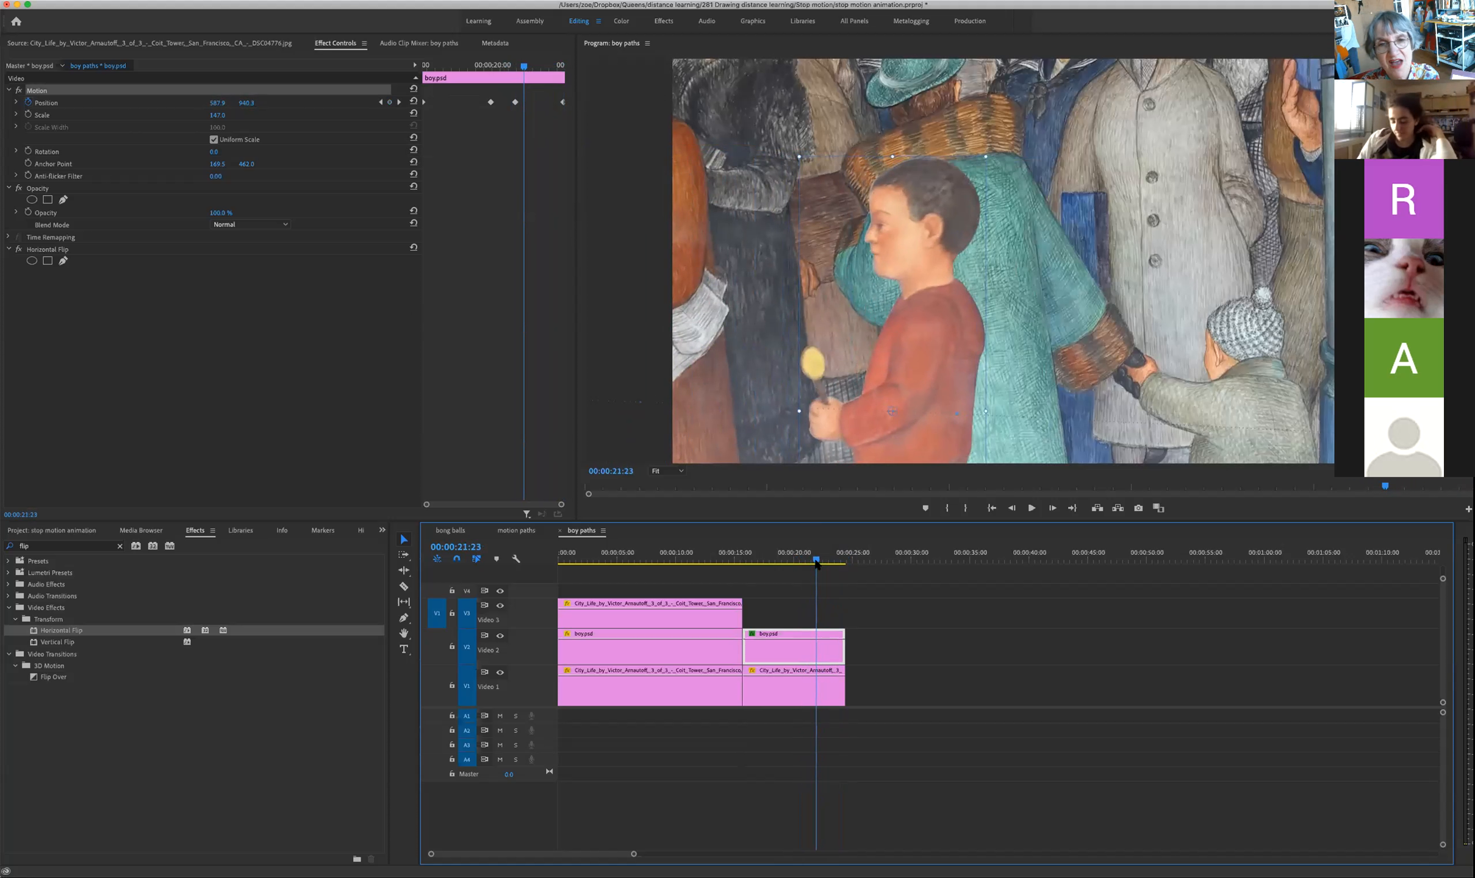
pyautogui.click(650, 552)
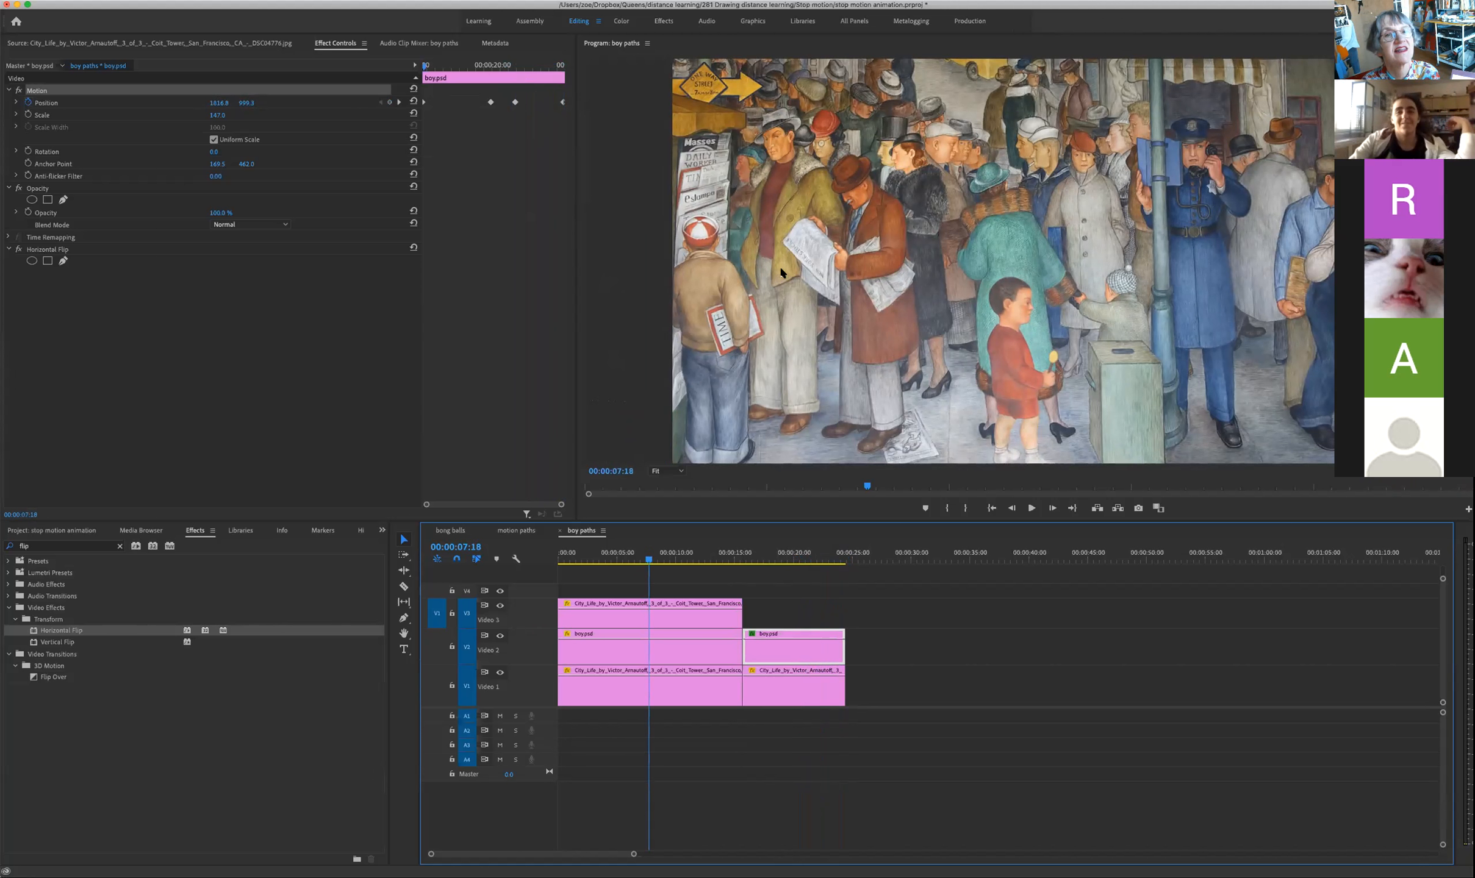
pyautogui.click(810, 5)
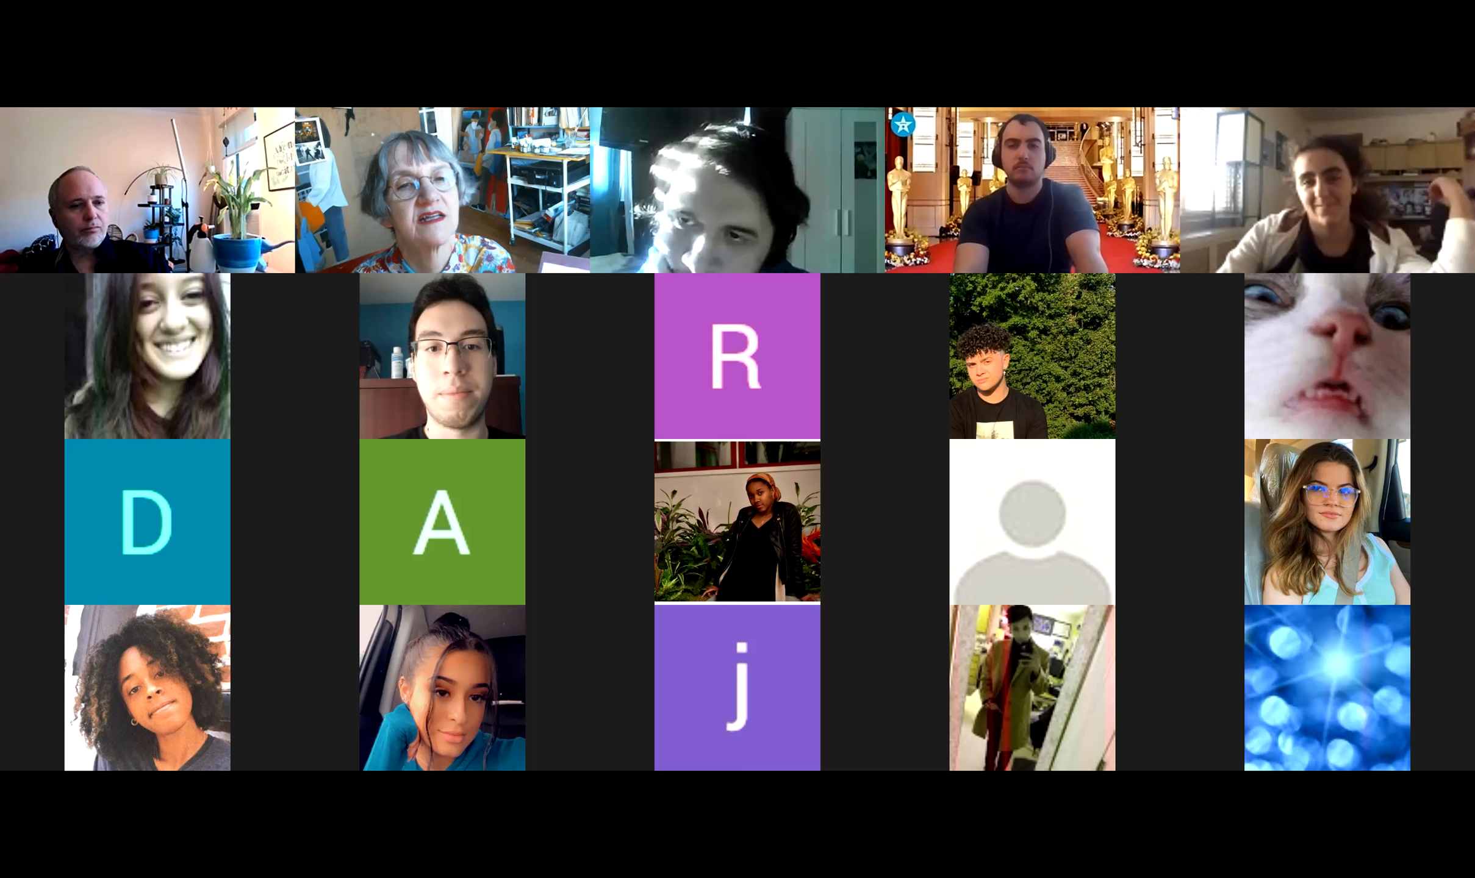
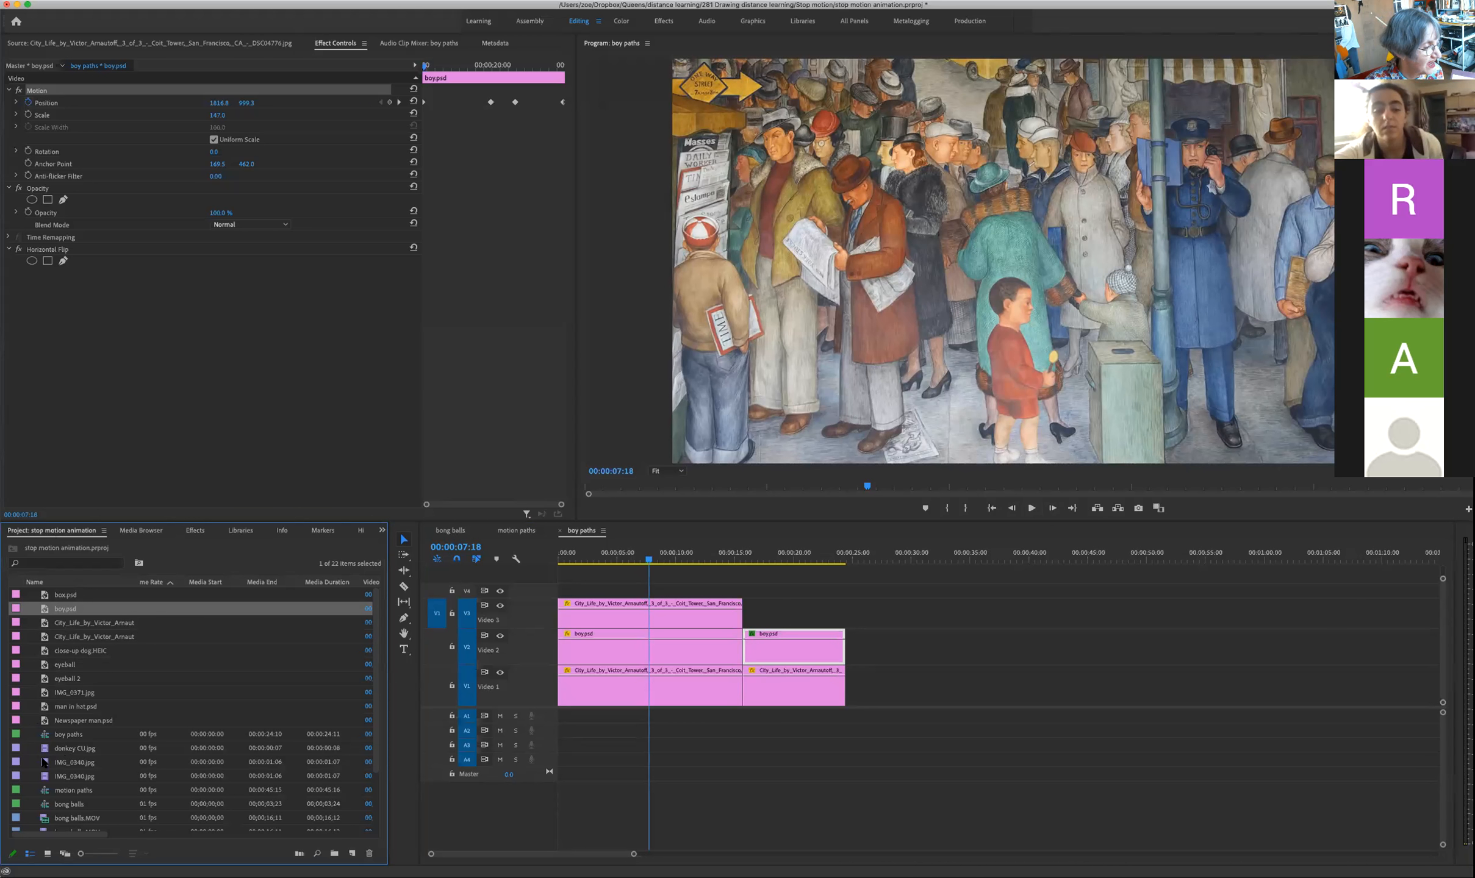
# Step: View the IMG_0340.jpg sequence from the project in the Source monitor and look through the project's items
pyautogui.doubleClick(44, 762)
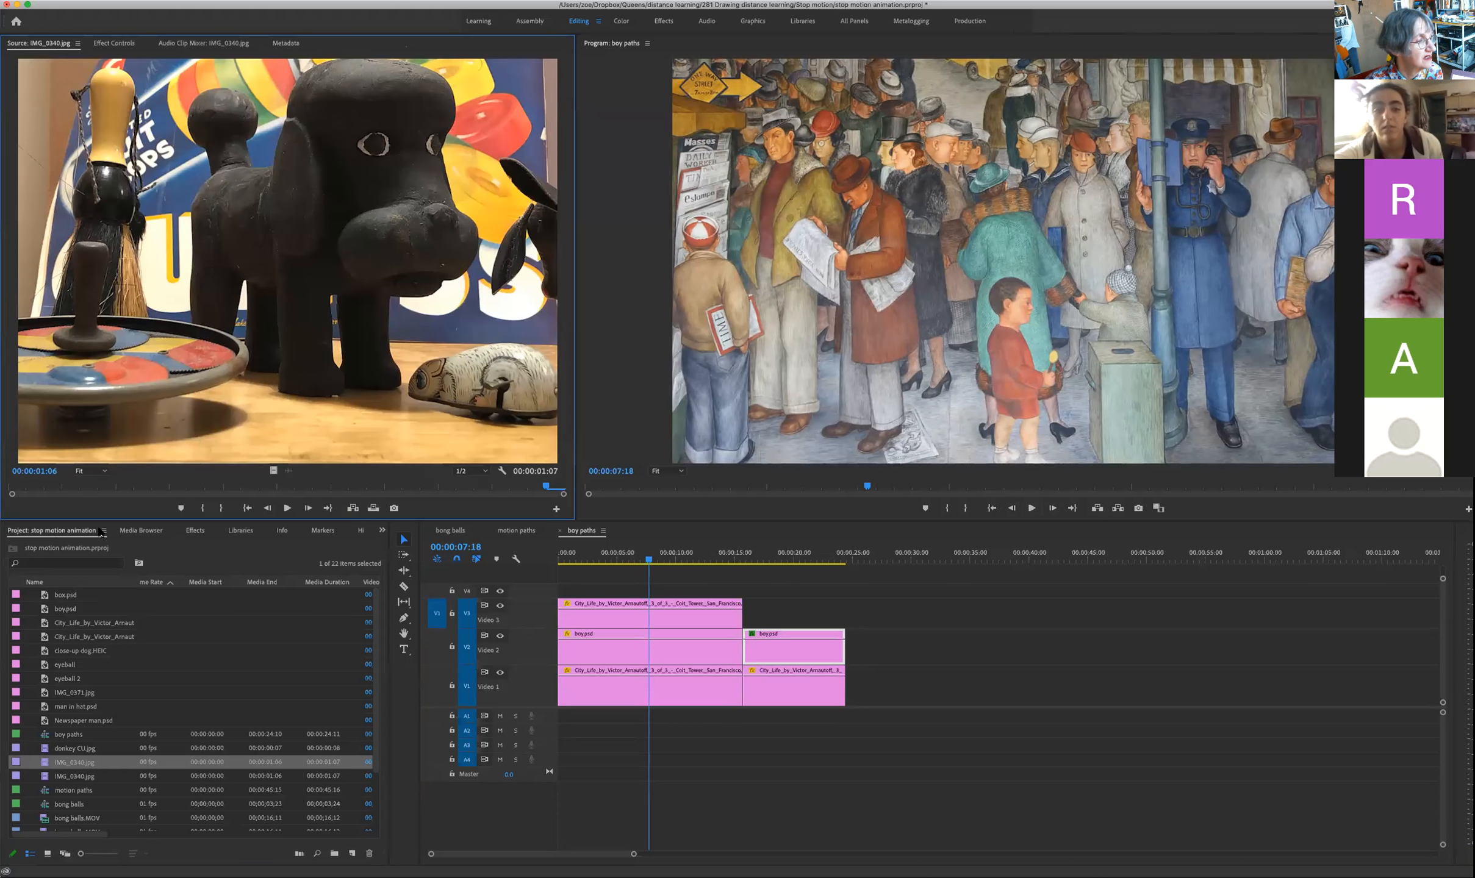
pyautogui.scroll(-3, 139, 775)
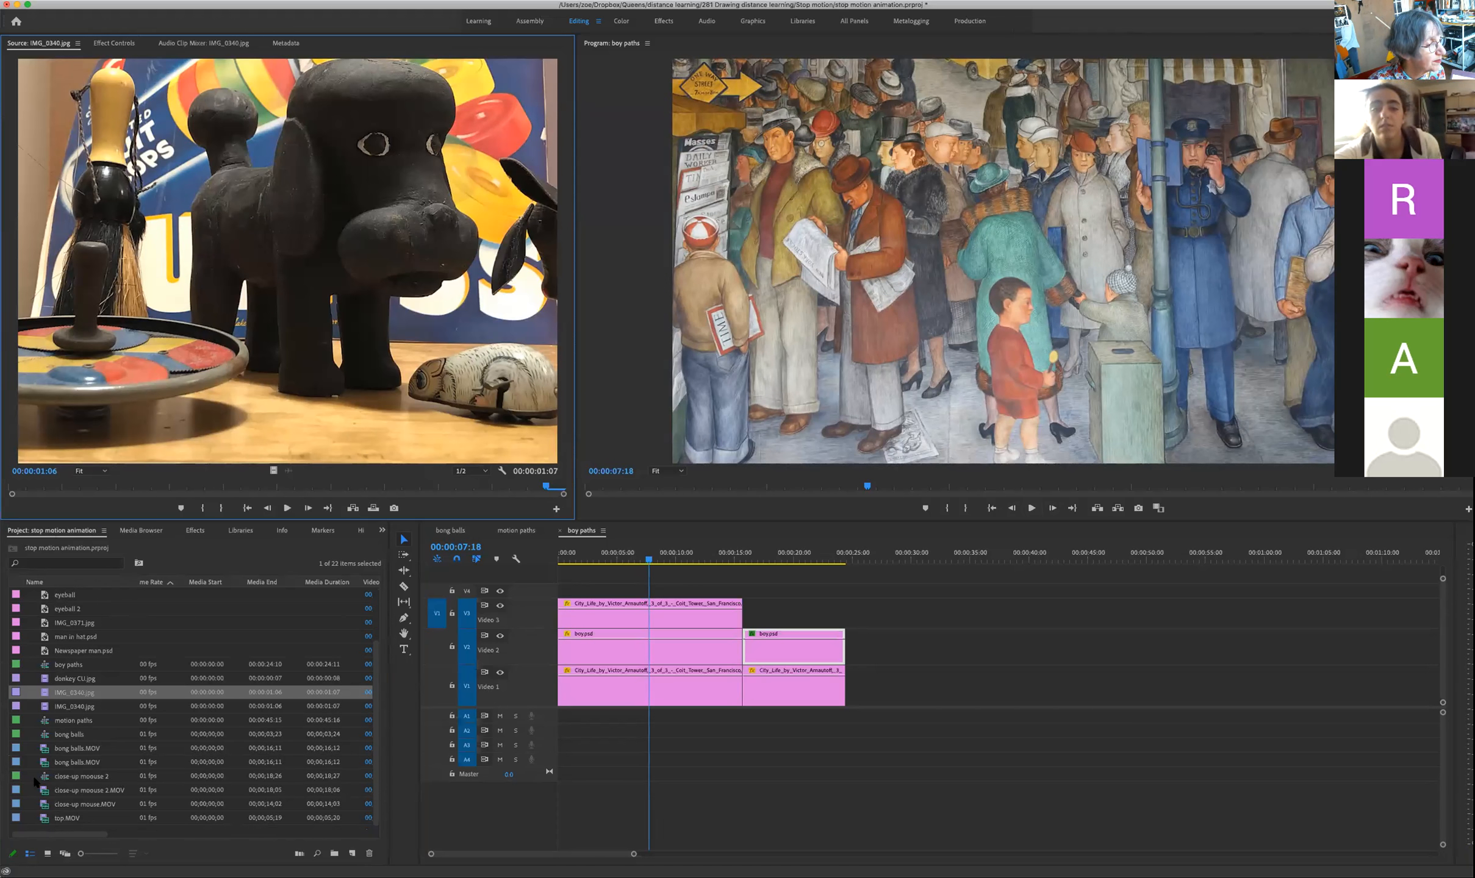
pyautogui.scroll(3, 110, 657)
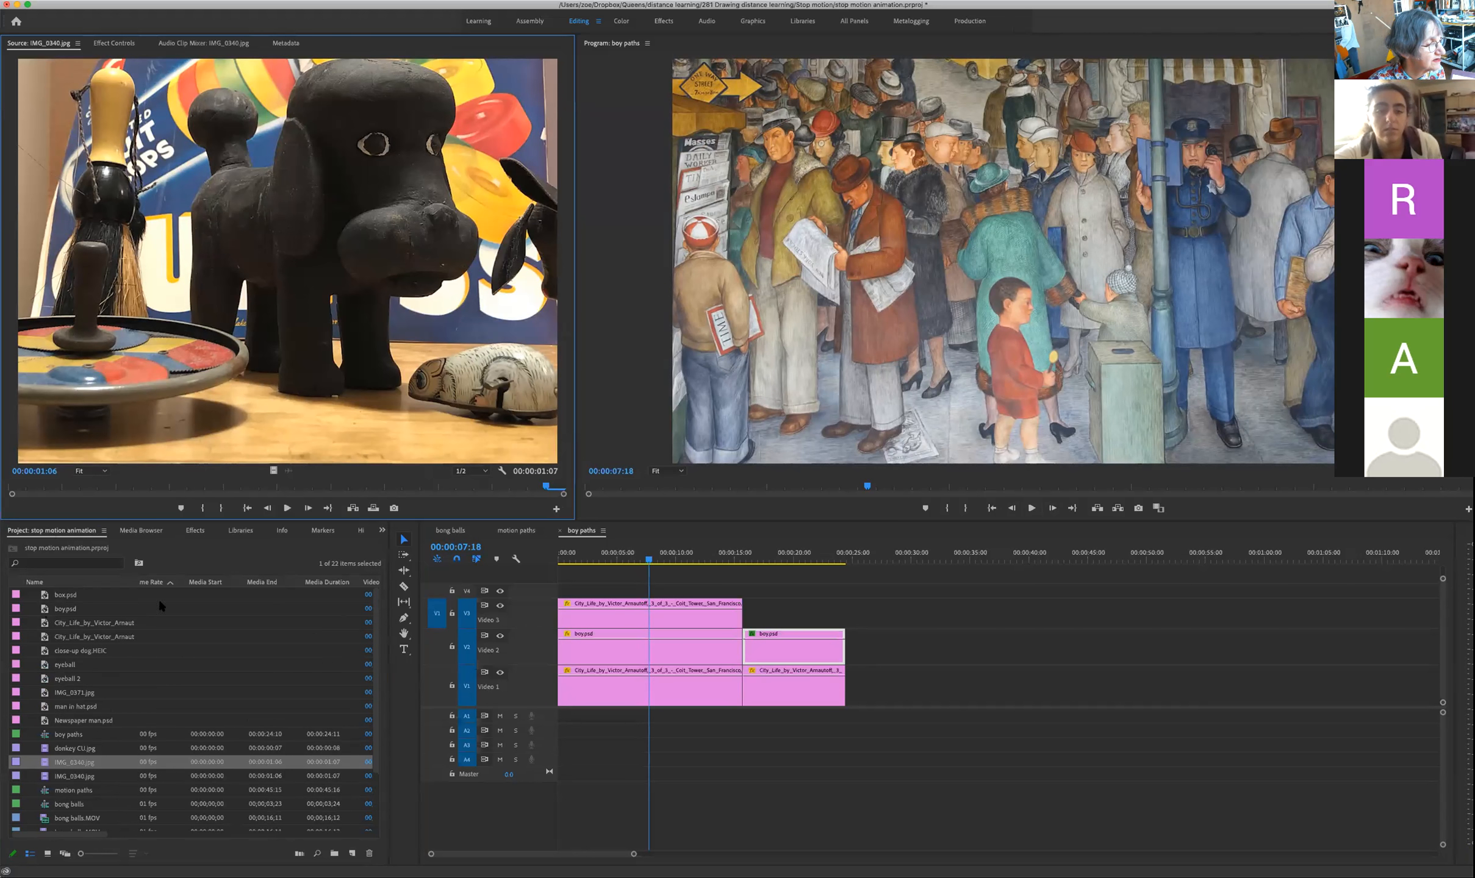
pyautogui.click(189, 546)
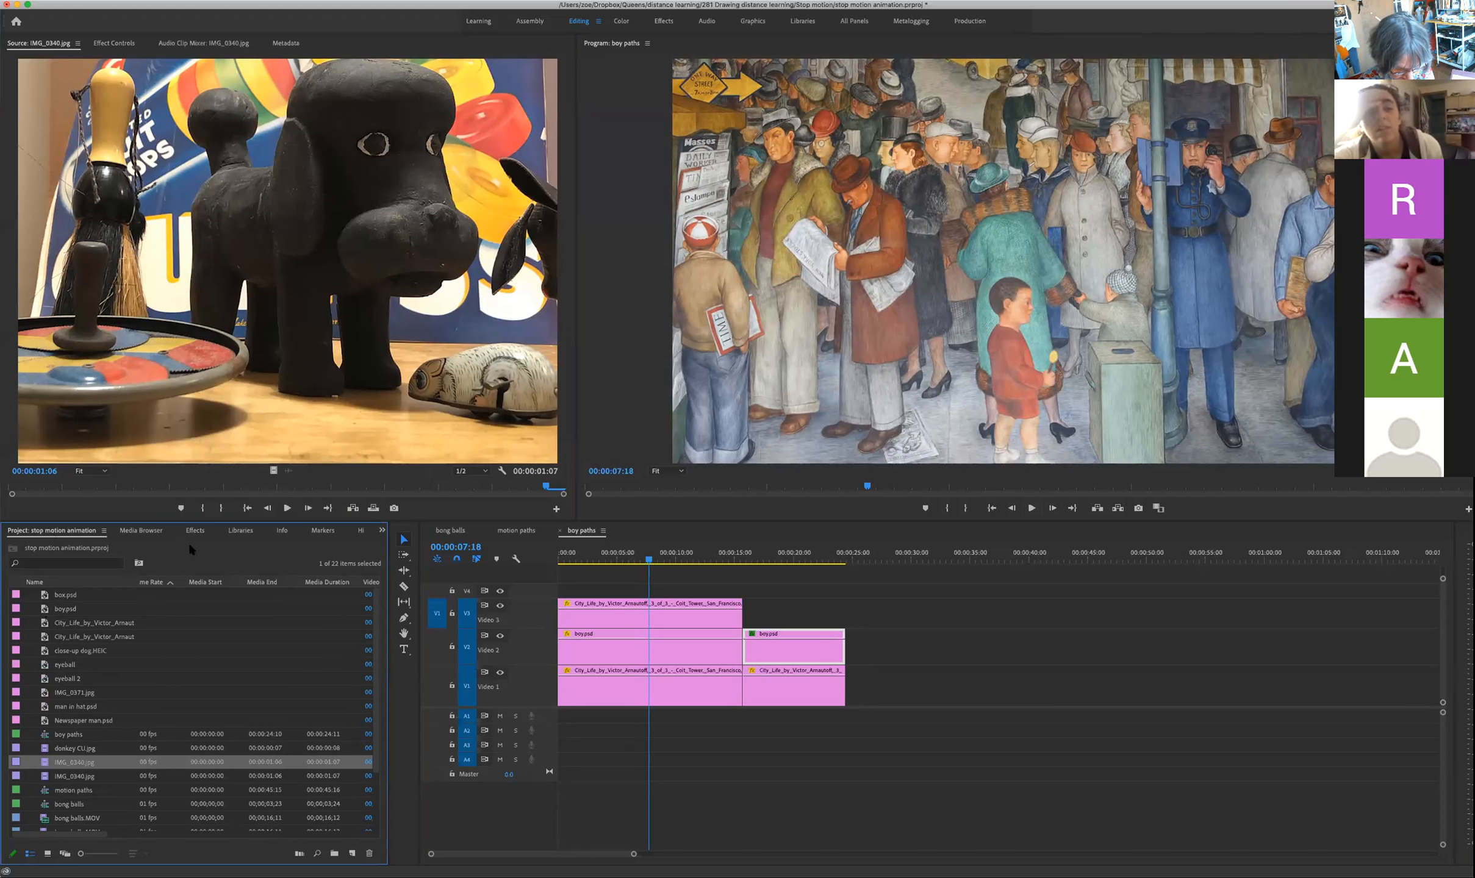
pyautogui.press('super+o')
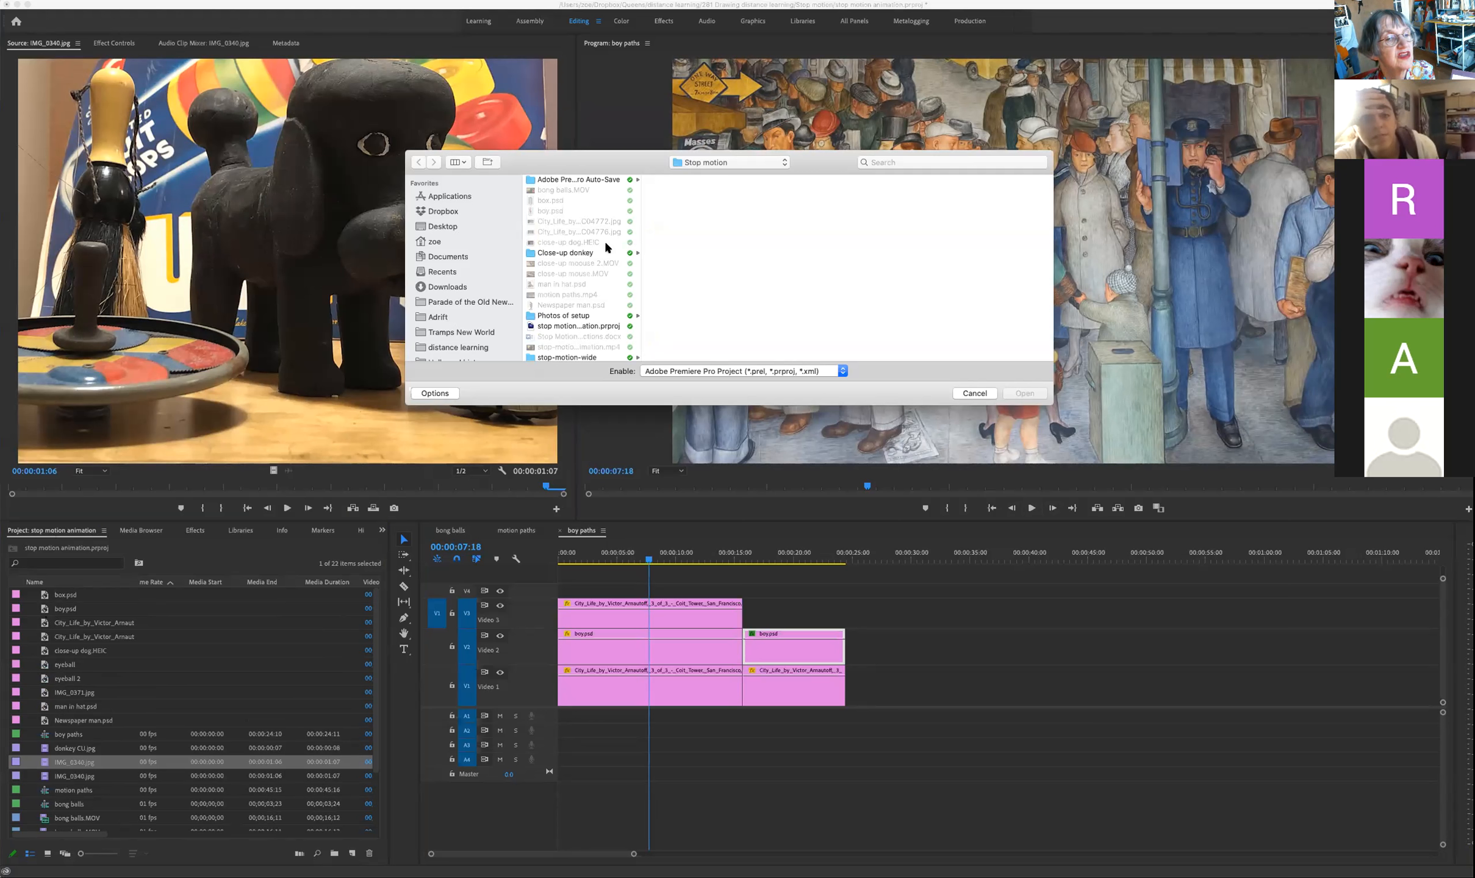
pyautogui.scroll(-1, 604, 240)
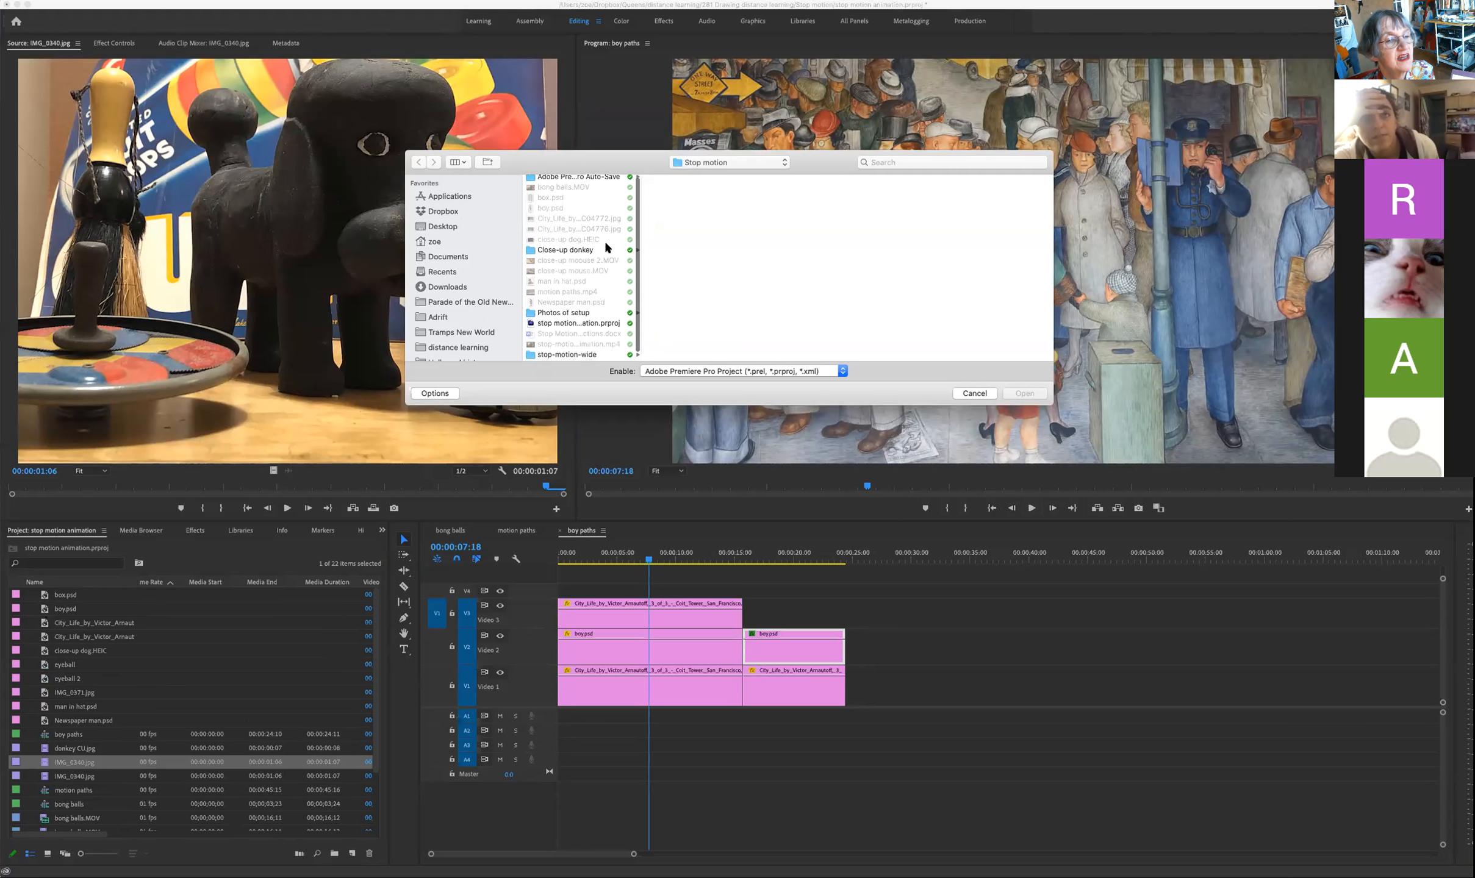
pyautogui.click(486, 345)
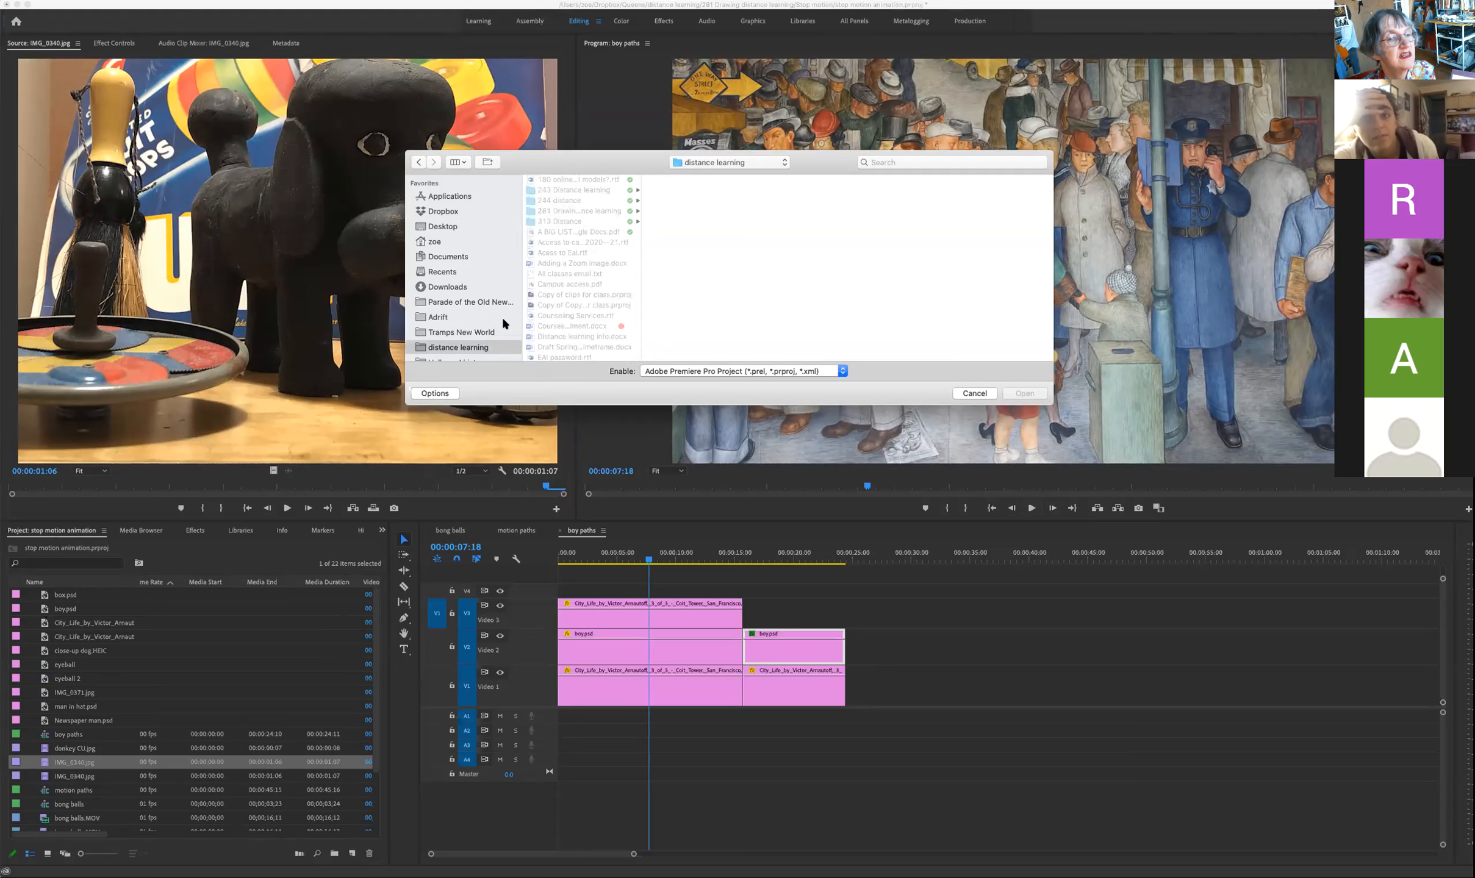
pyautogui.click(559, 190)
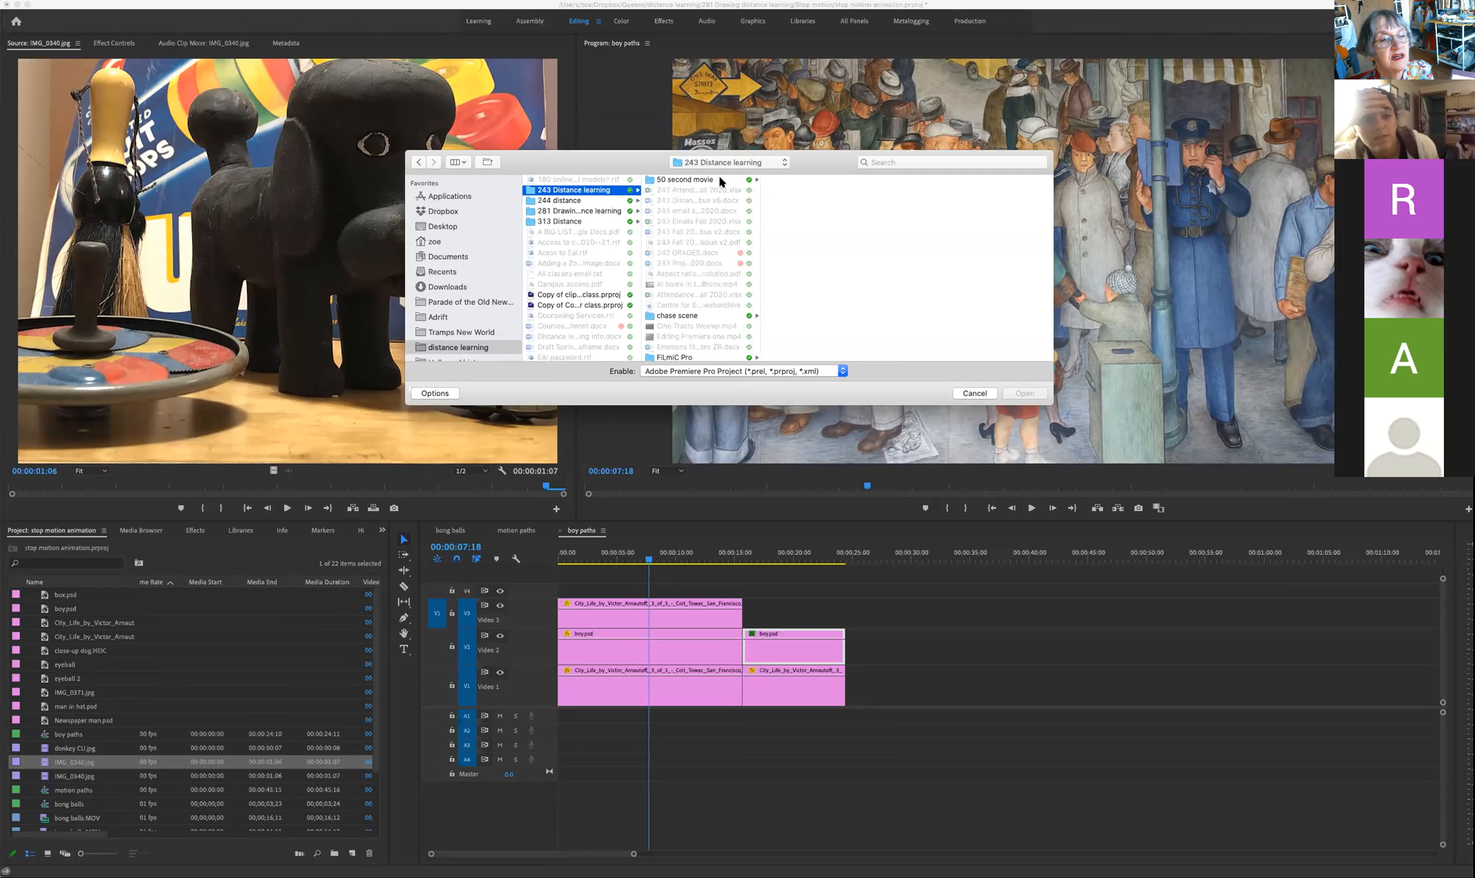
pyautogui.scroll(-3, 708, 281)
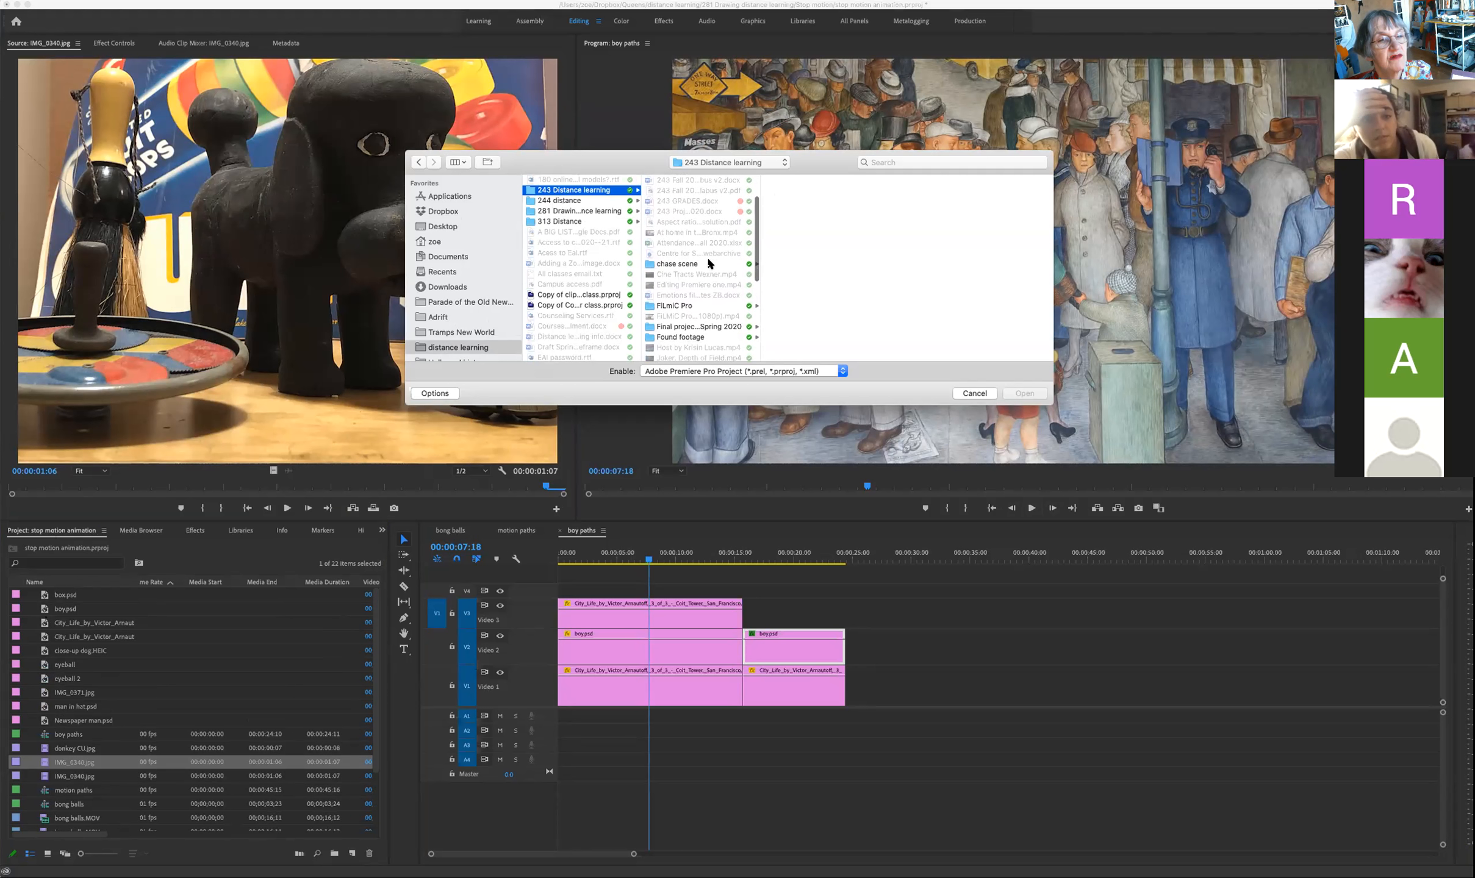
pyautogui.click(707, 263)
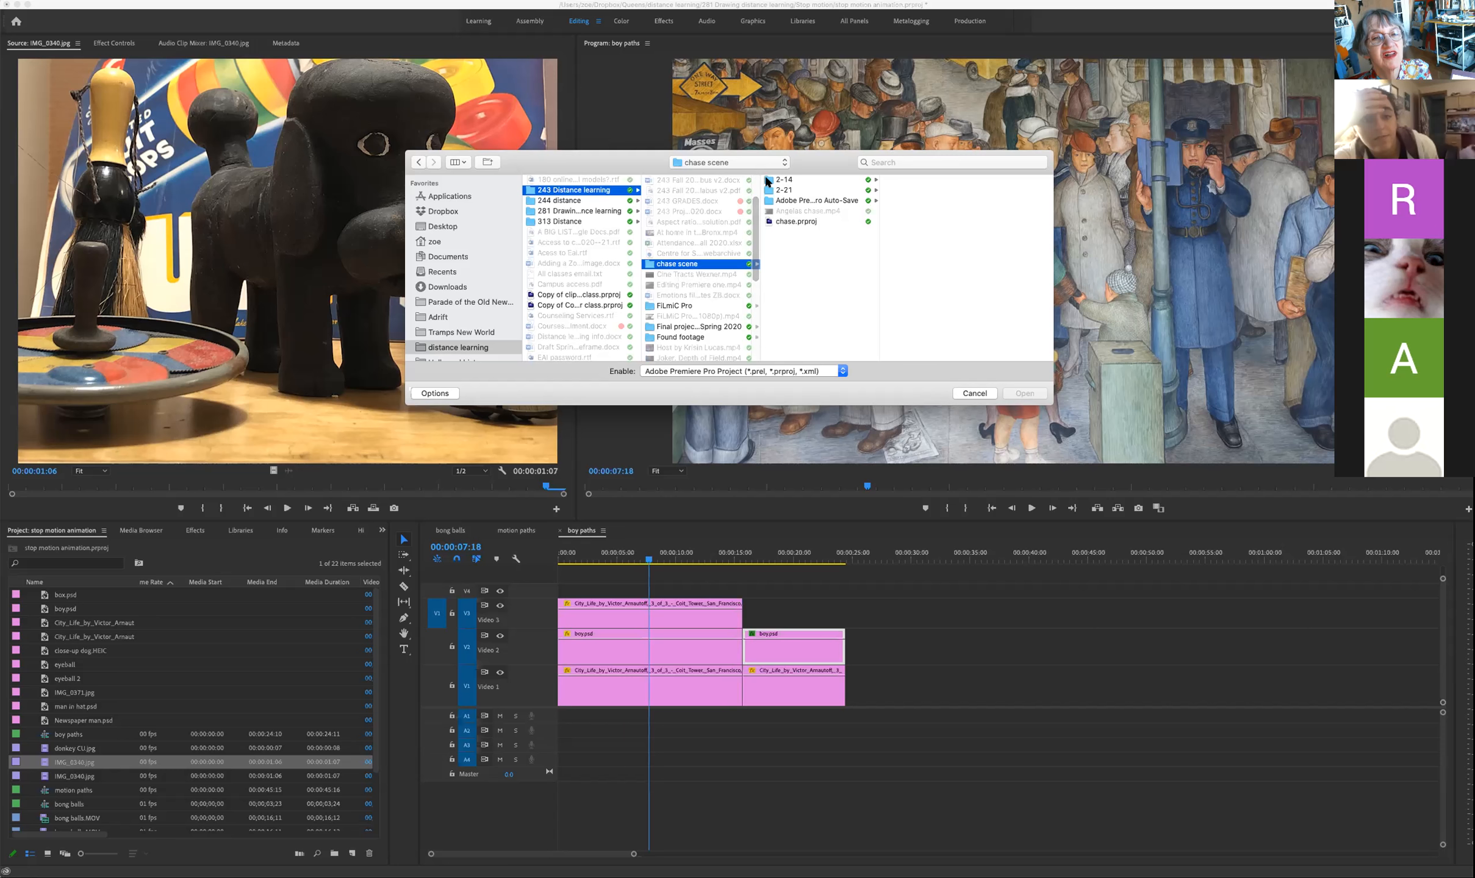
pyautogui.click(810, 179)
pyautogui.click(894, 179)
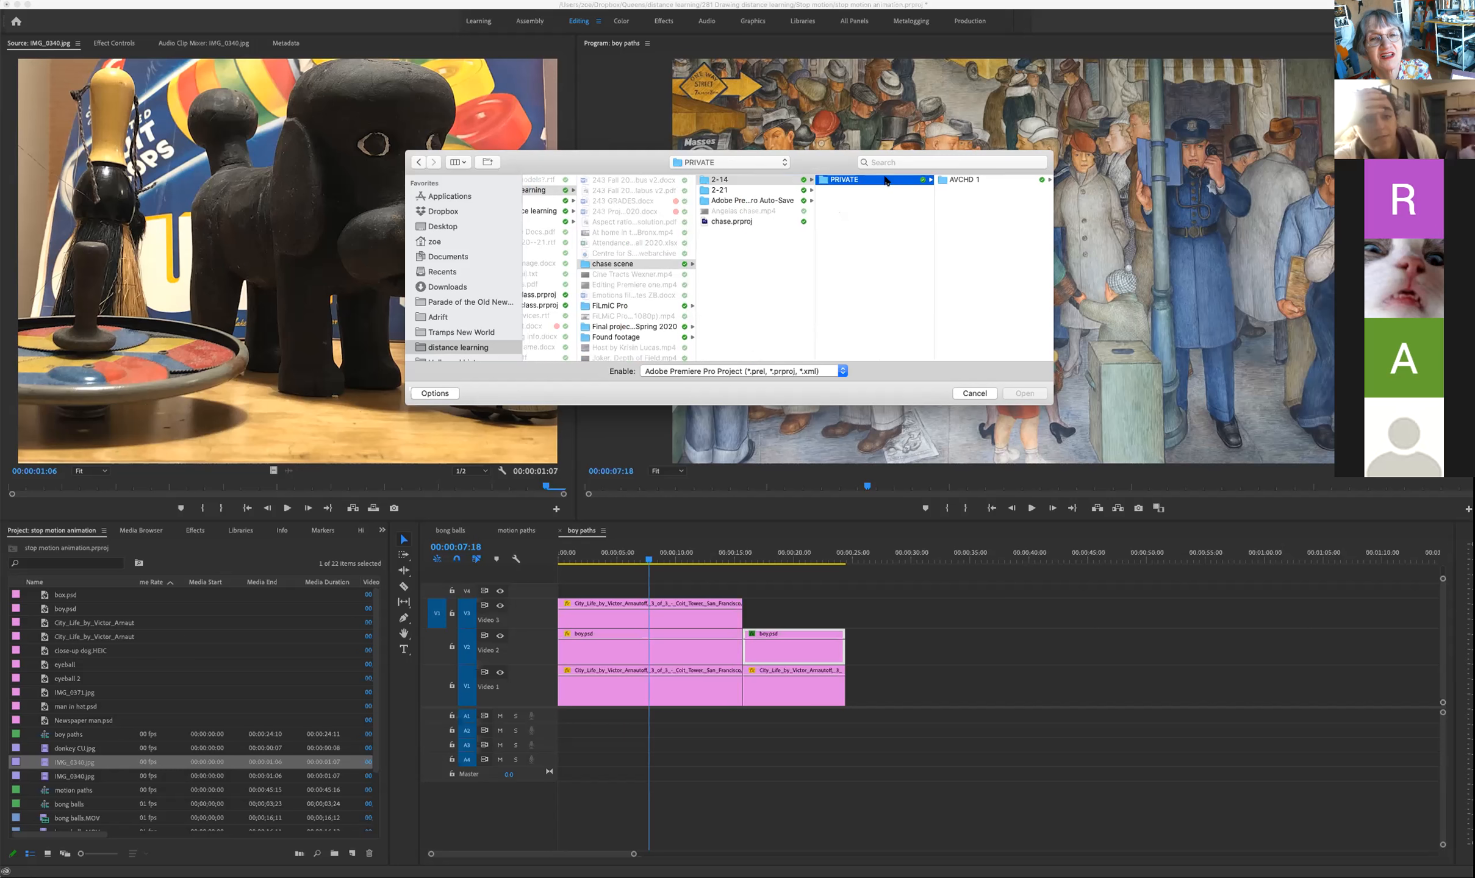
pyautogui.click(749, 190)
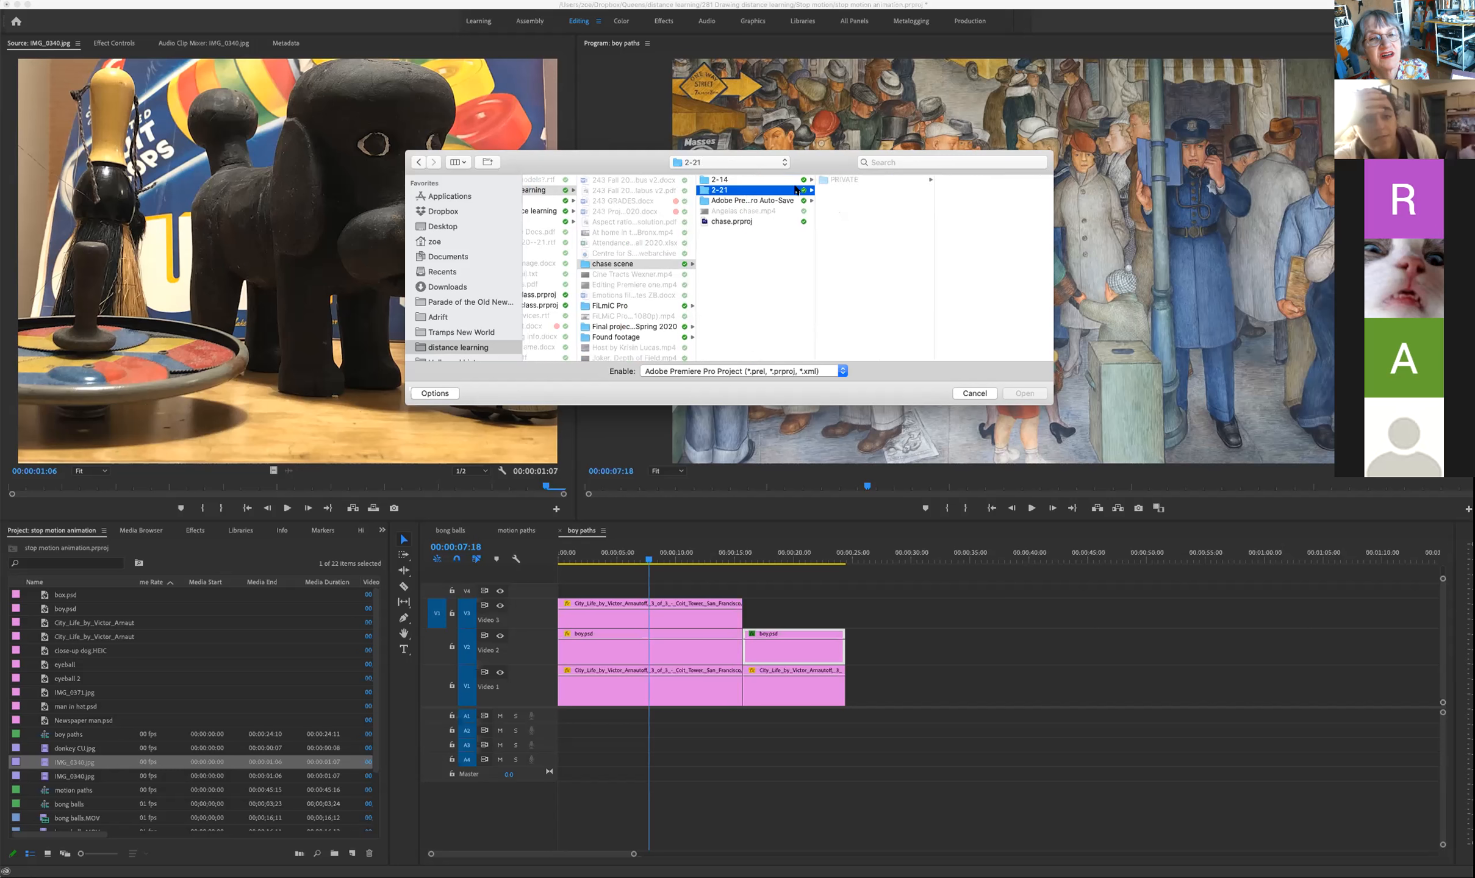
pyautogui.click(833, 179)
pyautogui.click(943, 180)
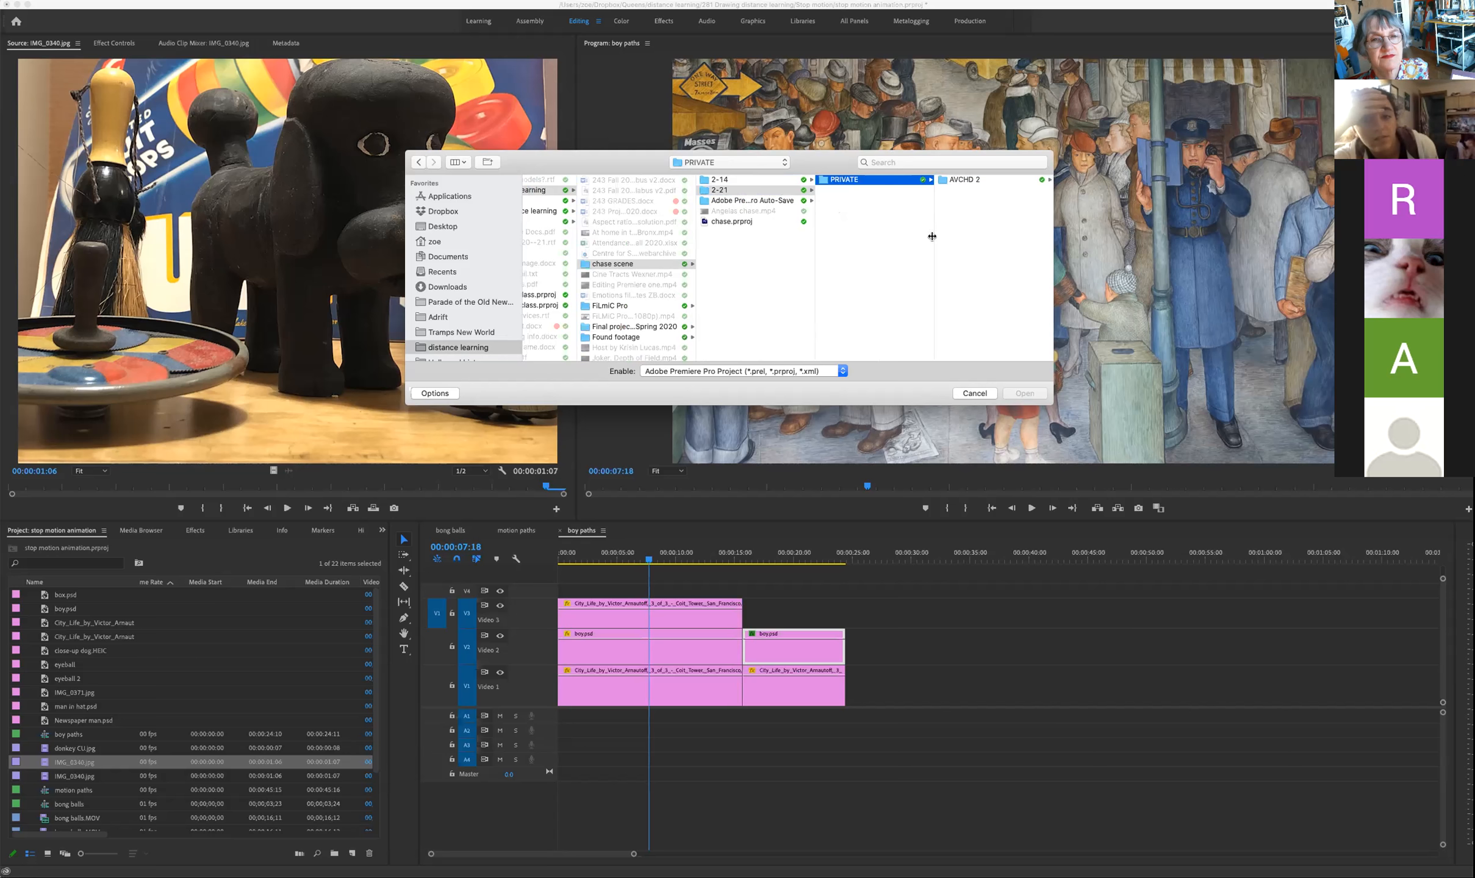
pyautogui.click(995, 178)
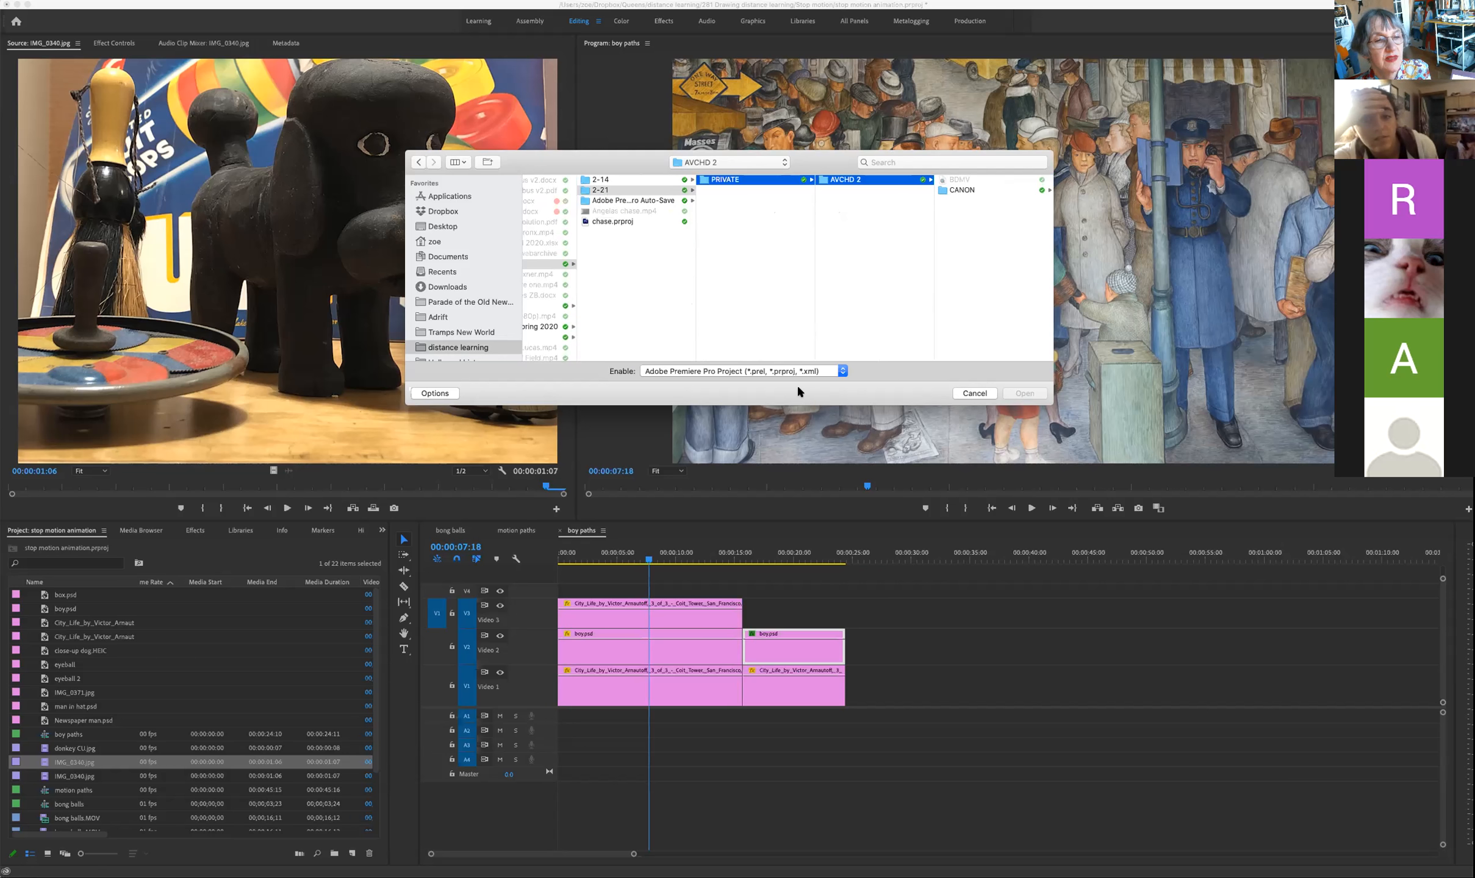
pyautogui.click(945, 190)
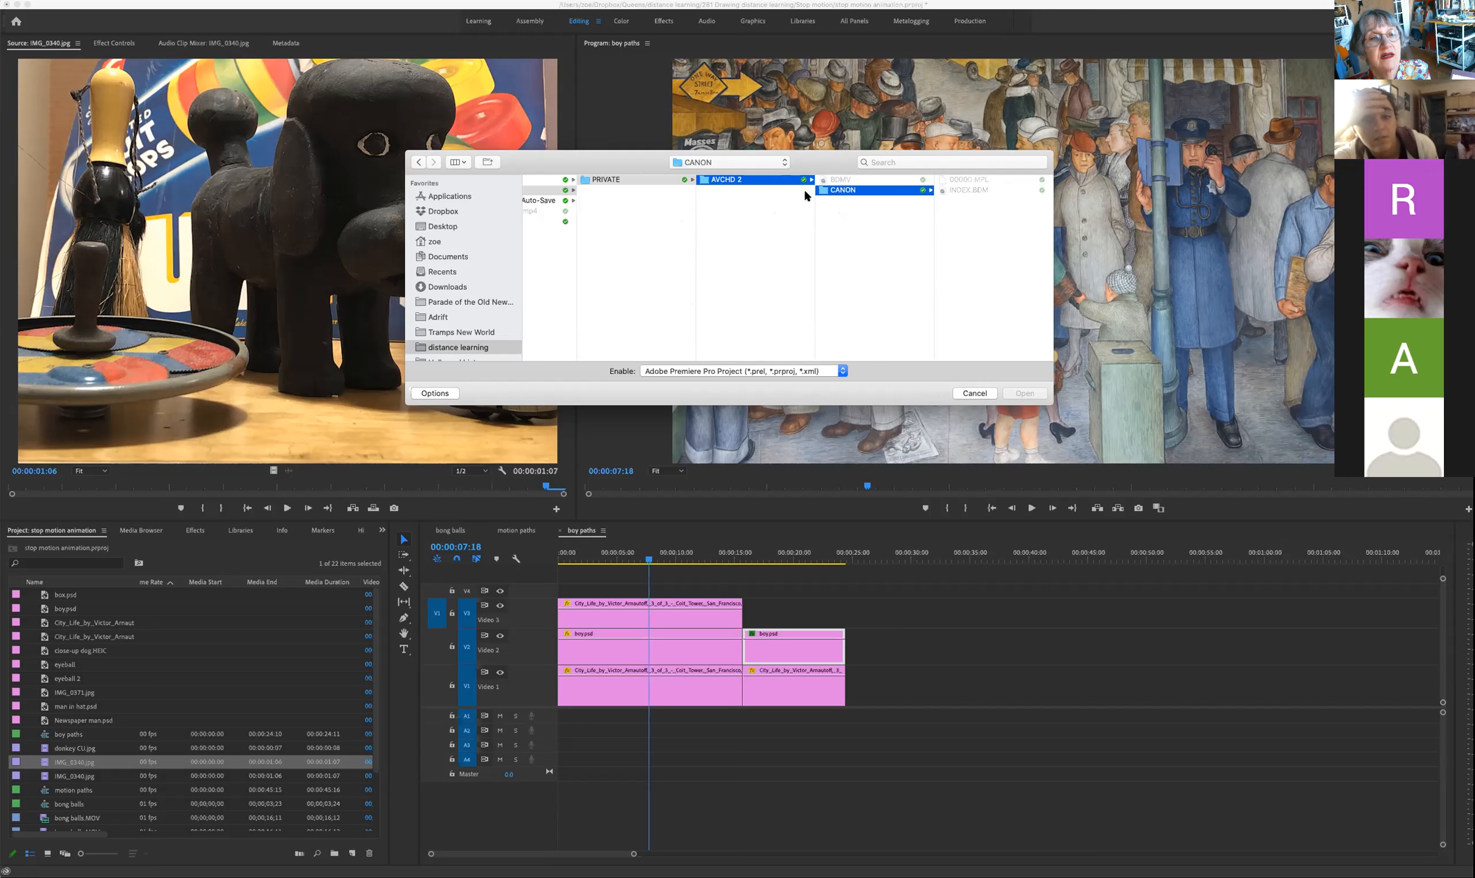
pyautogui.click(703, 179)
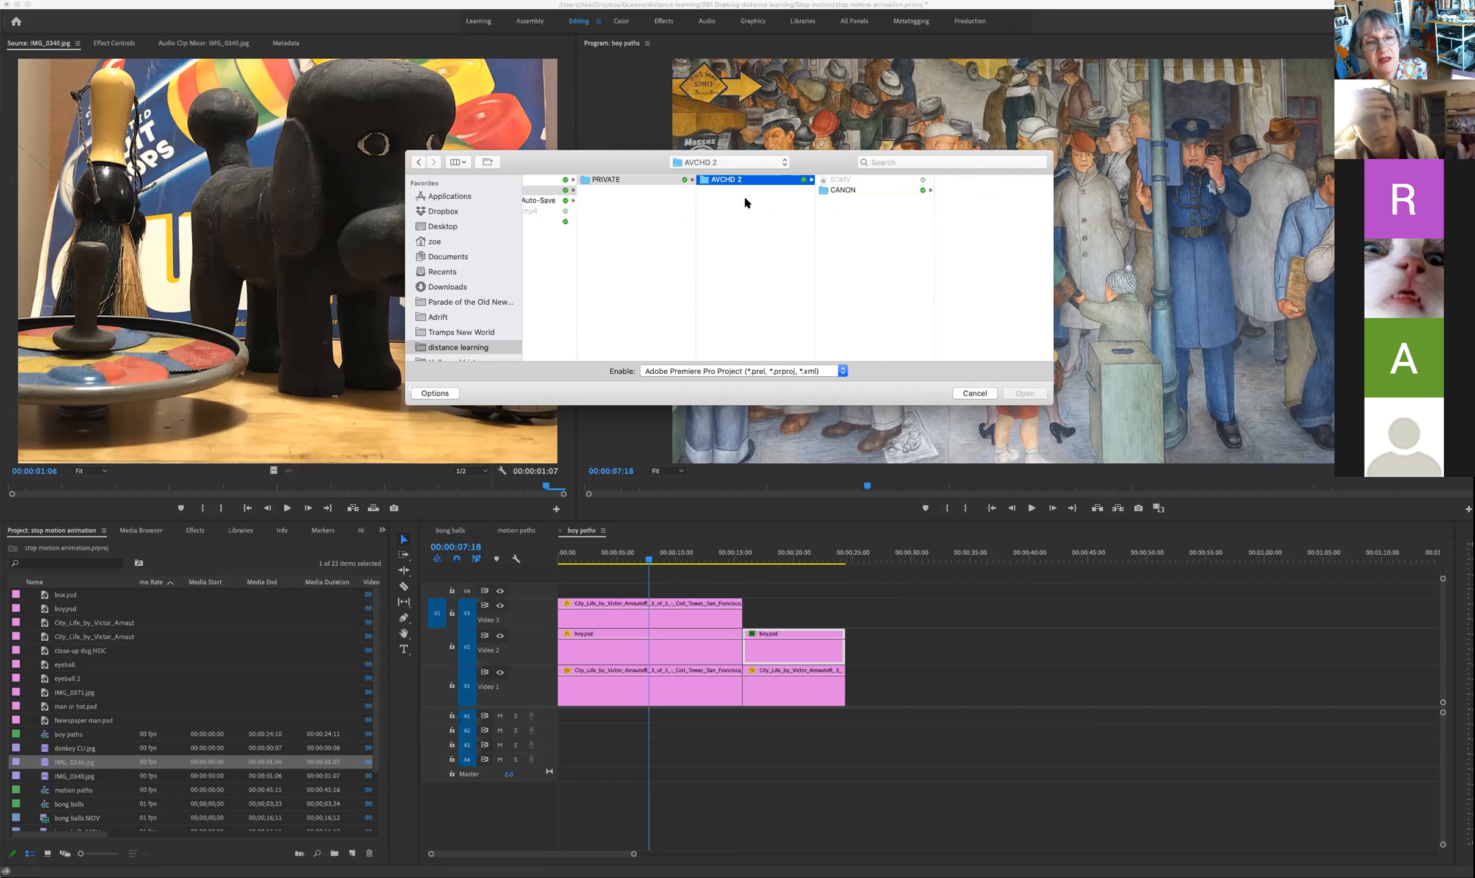
pyautogui.click(974, 393)
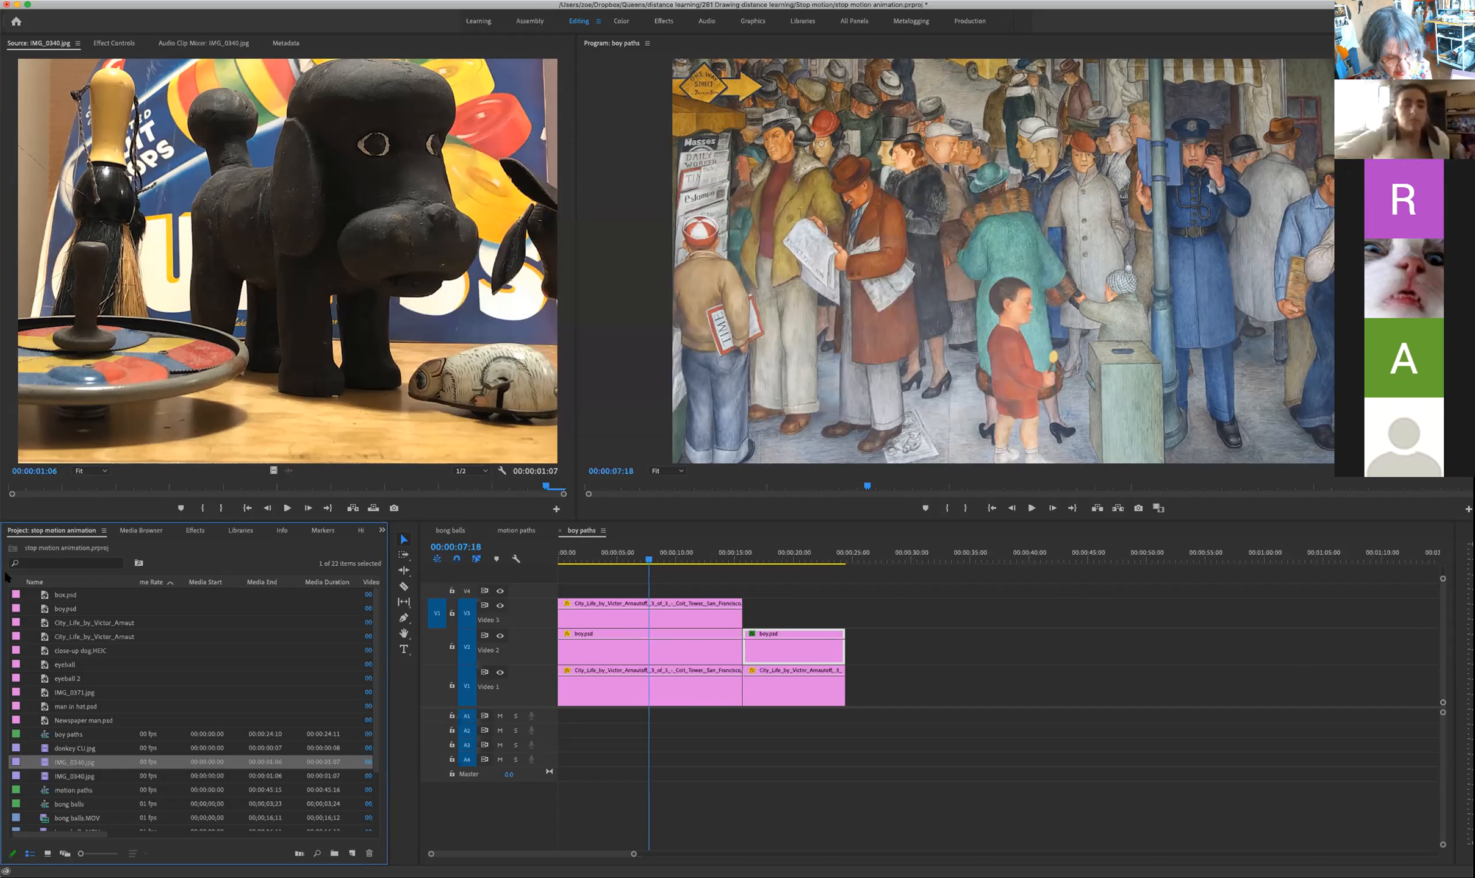
# Step: Try to import the whole Found footage folder from the 243 Distance learning folder
pyautogui.press('super+i')
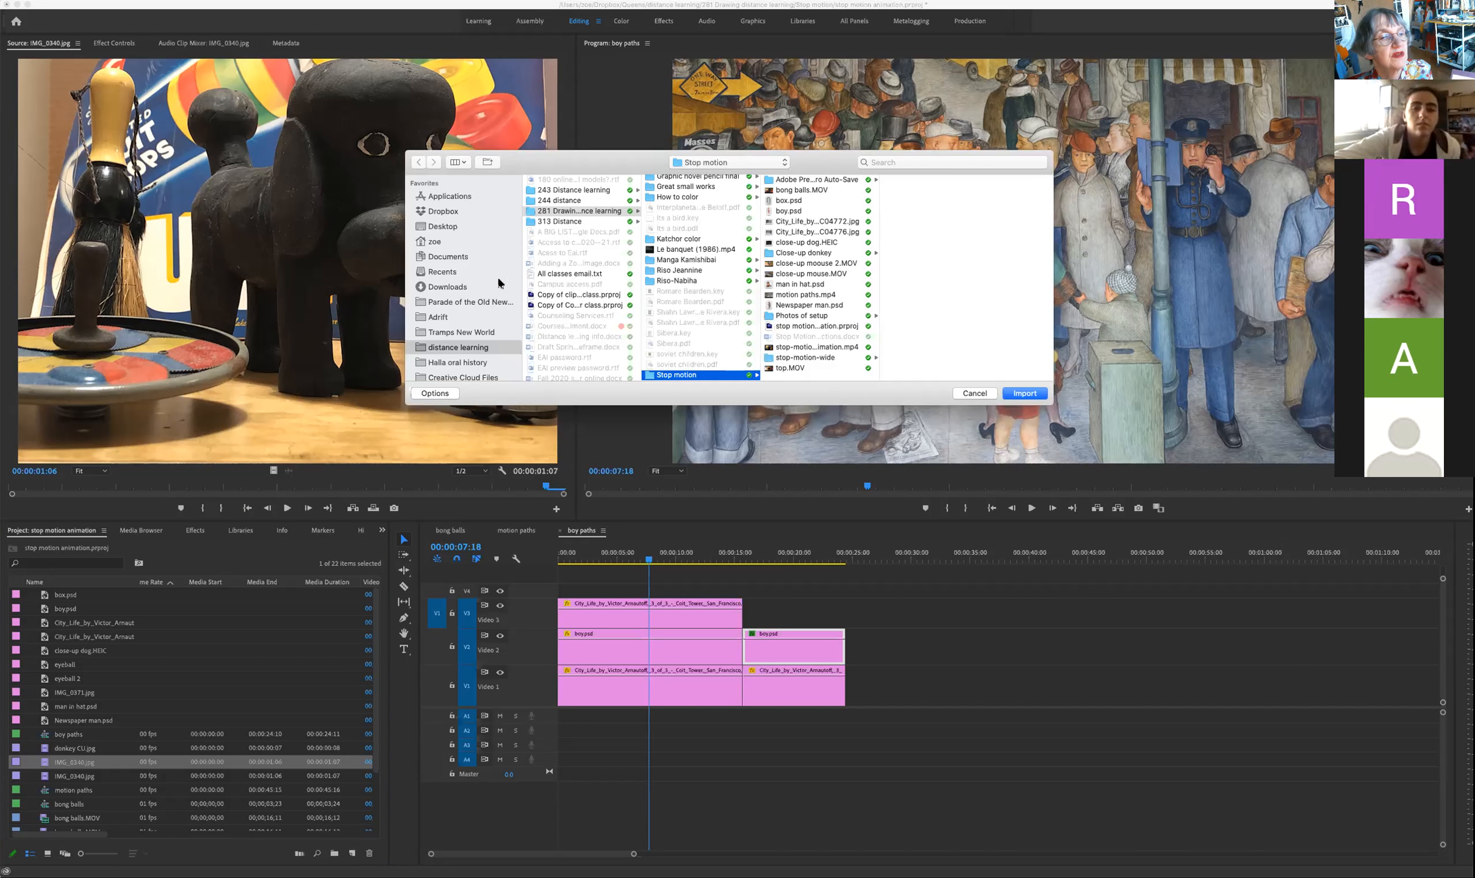
pyautogui.click(574, 188)
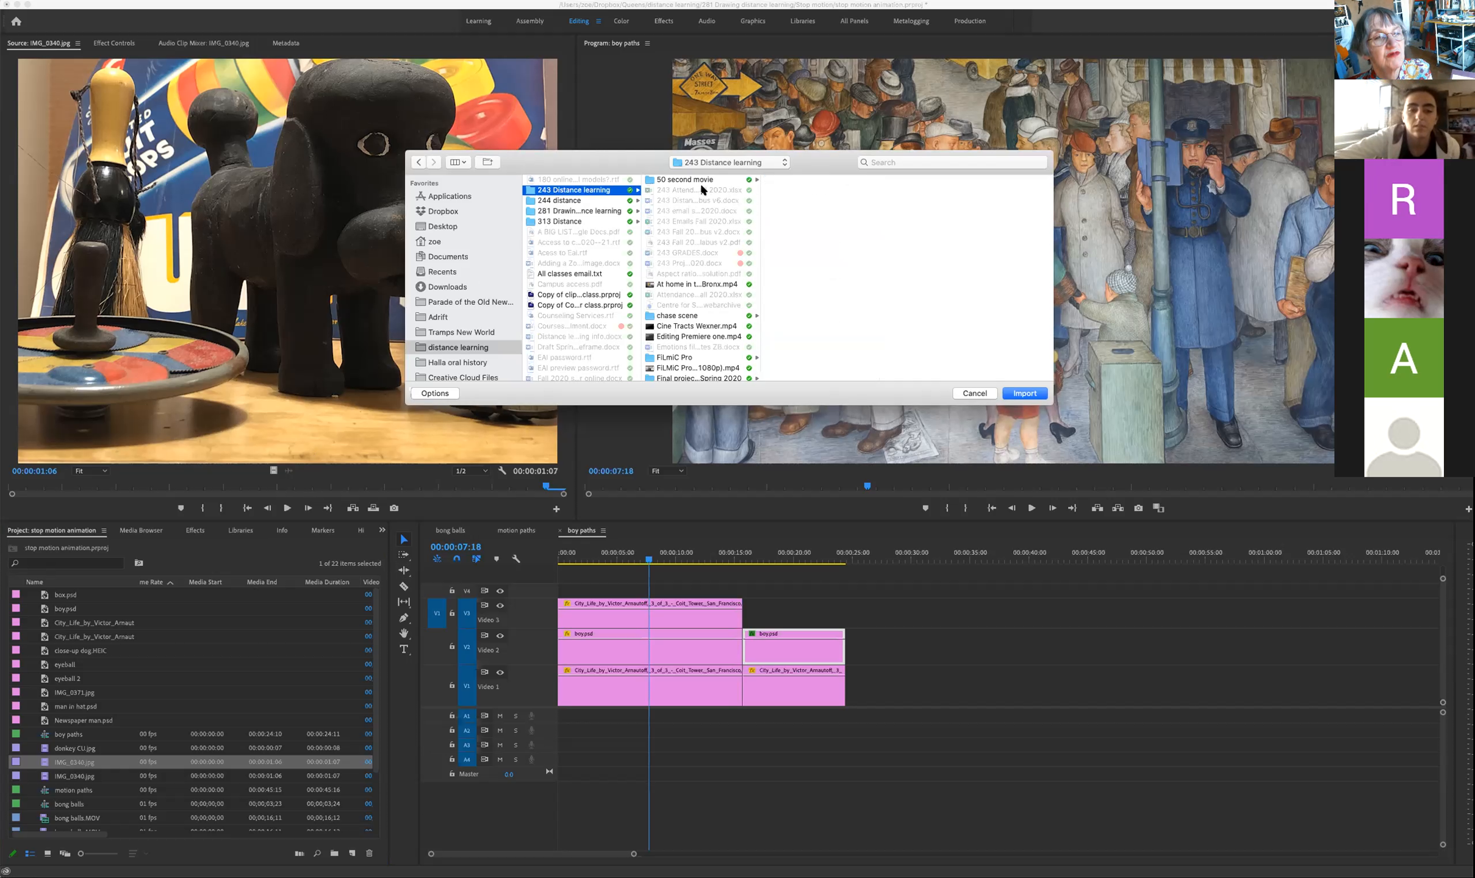
pyautogui.click(702, 180)
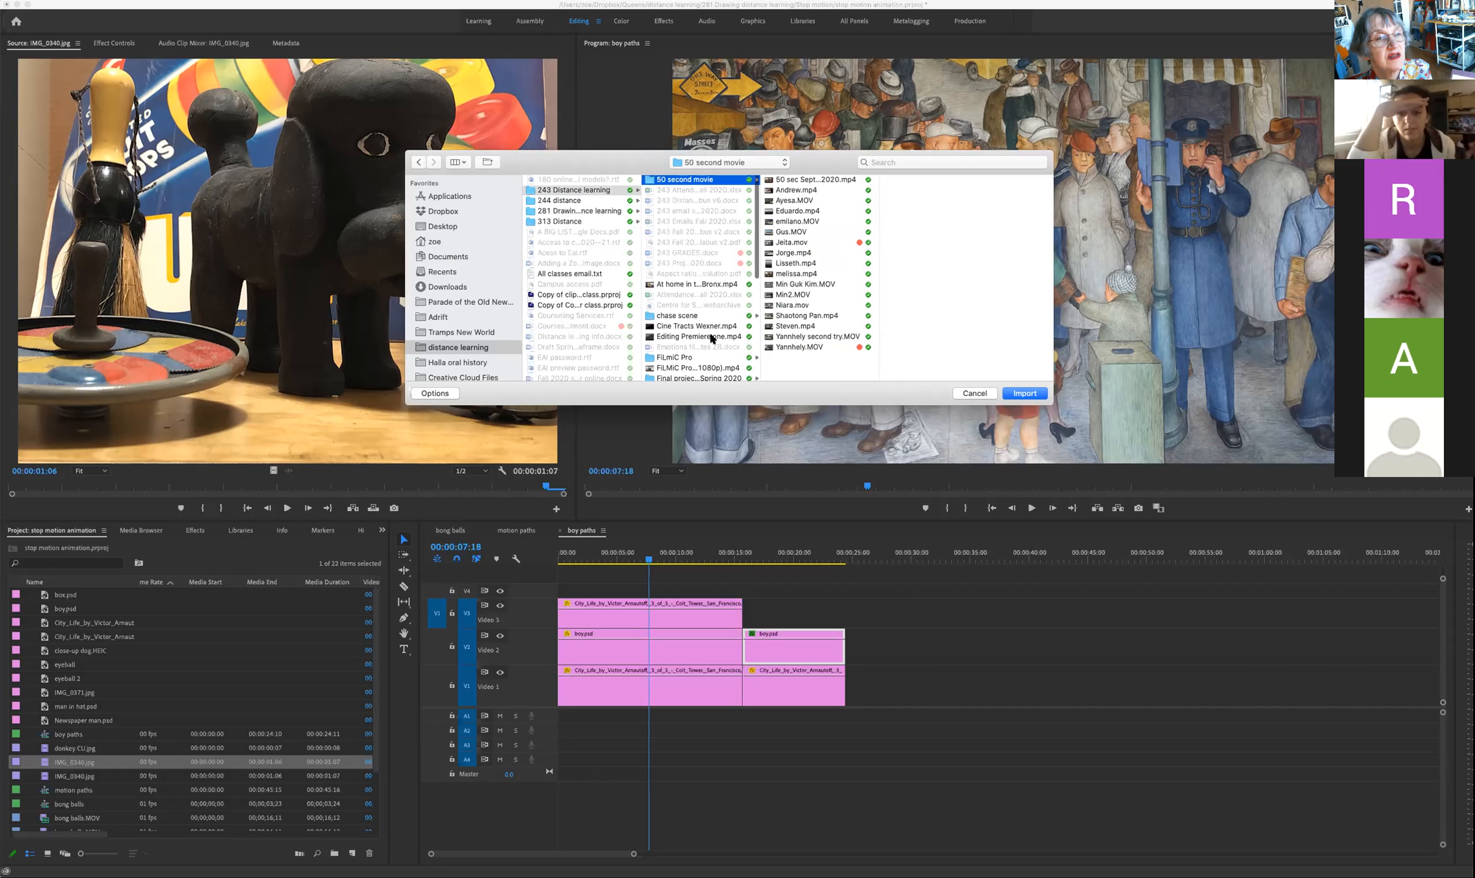
pyautogui.scroll(-5, 708, 217)
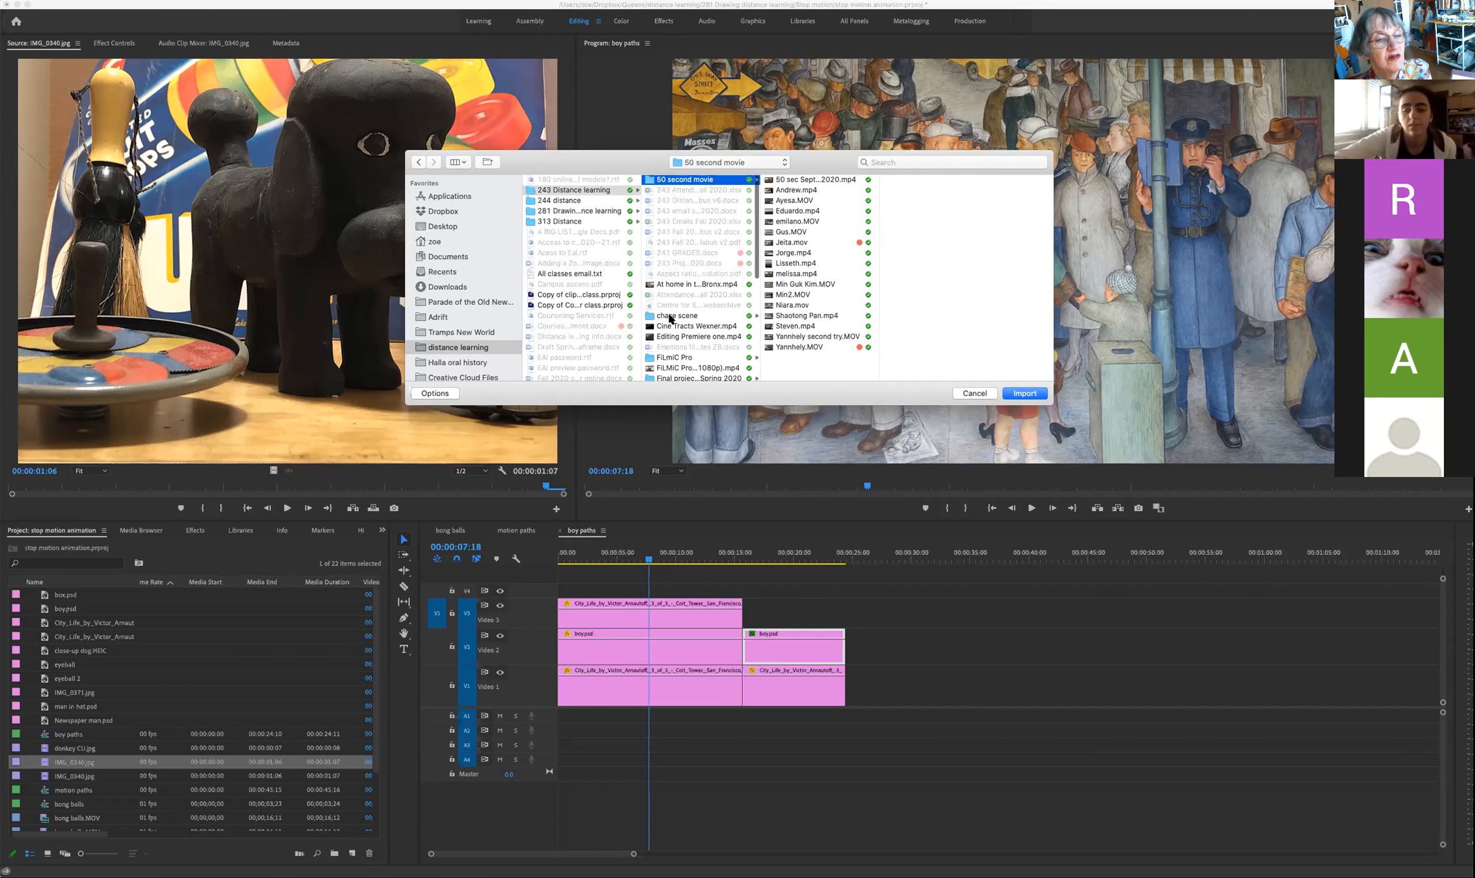
pyautogui.scroll(-2, 670, 309)
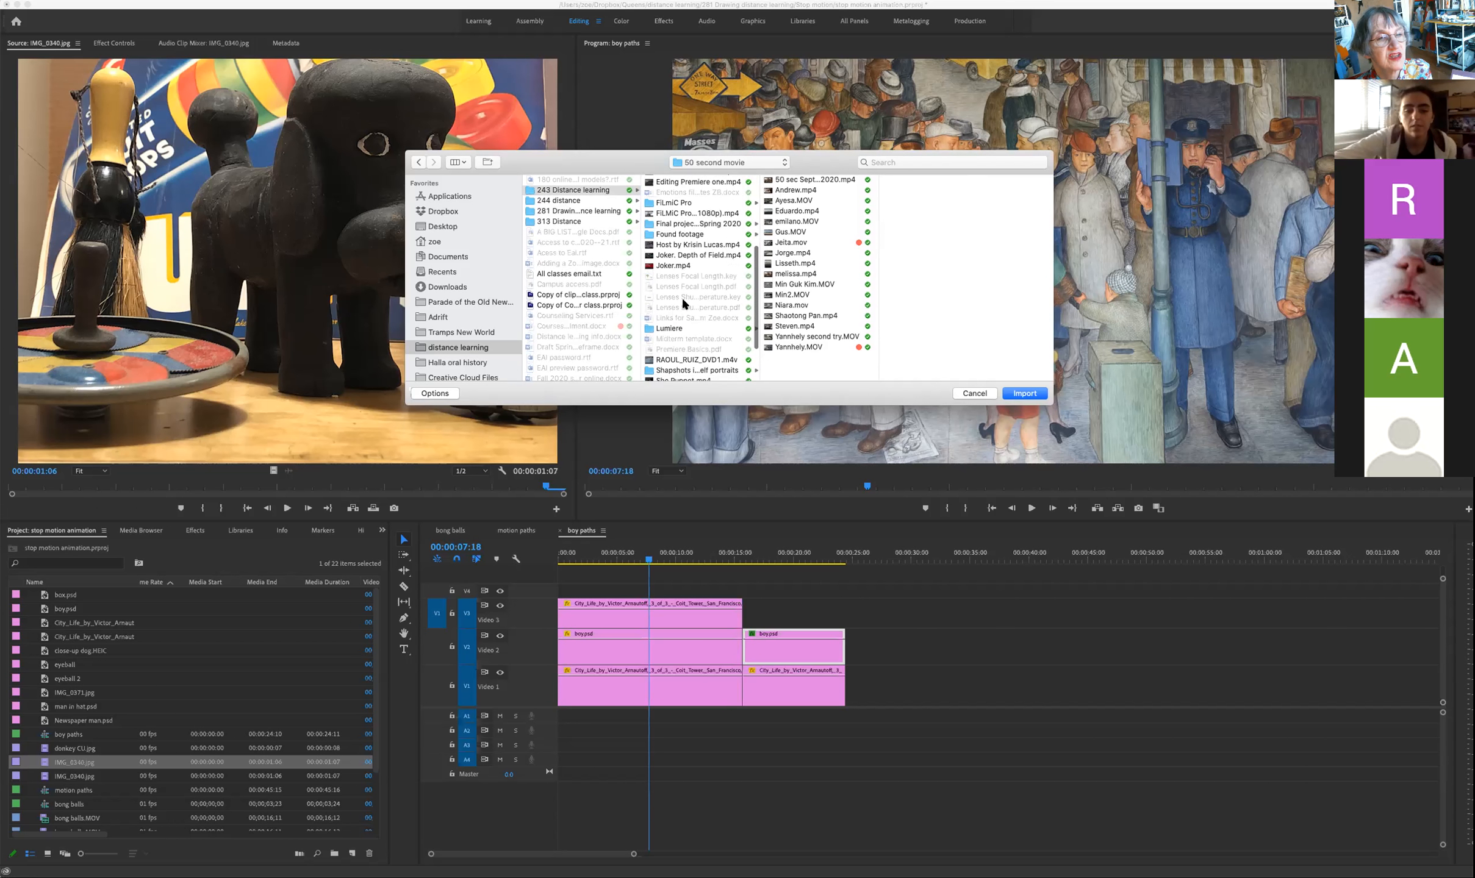
pyautogui.scroll(-3, 702, 283)
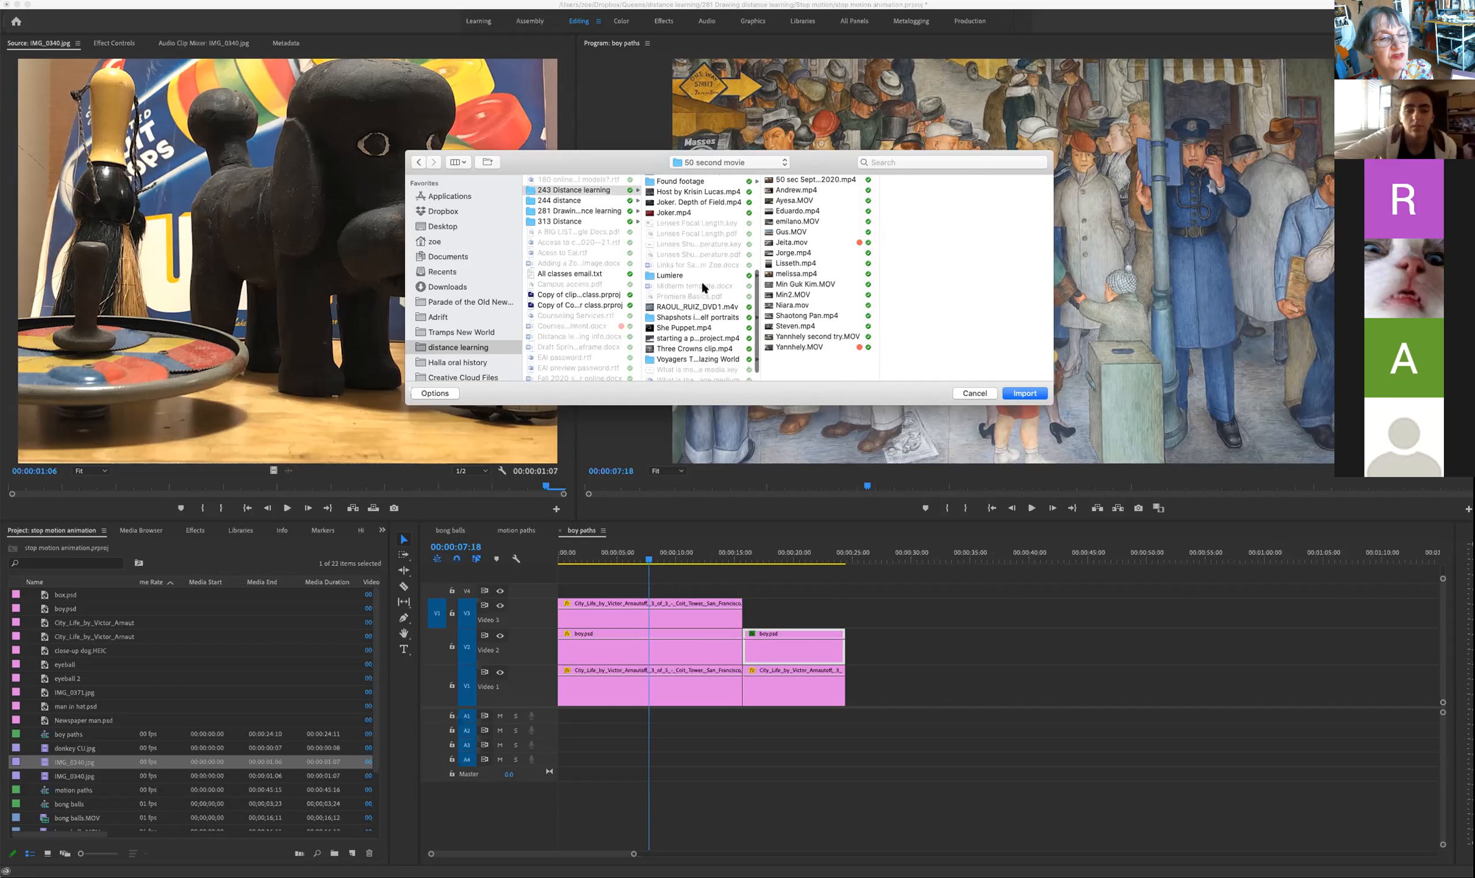
pyautogui.scroll(4, 702, 285)
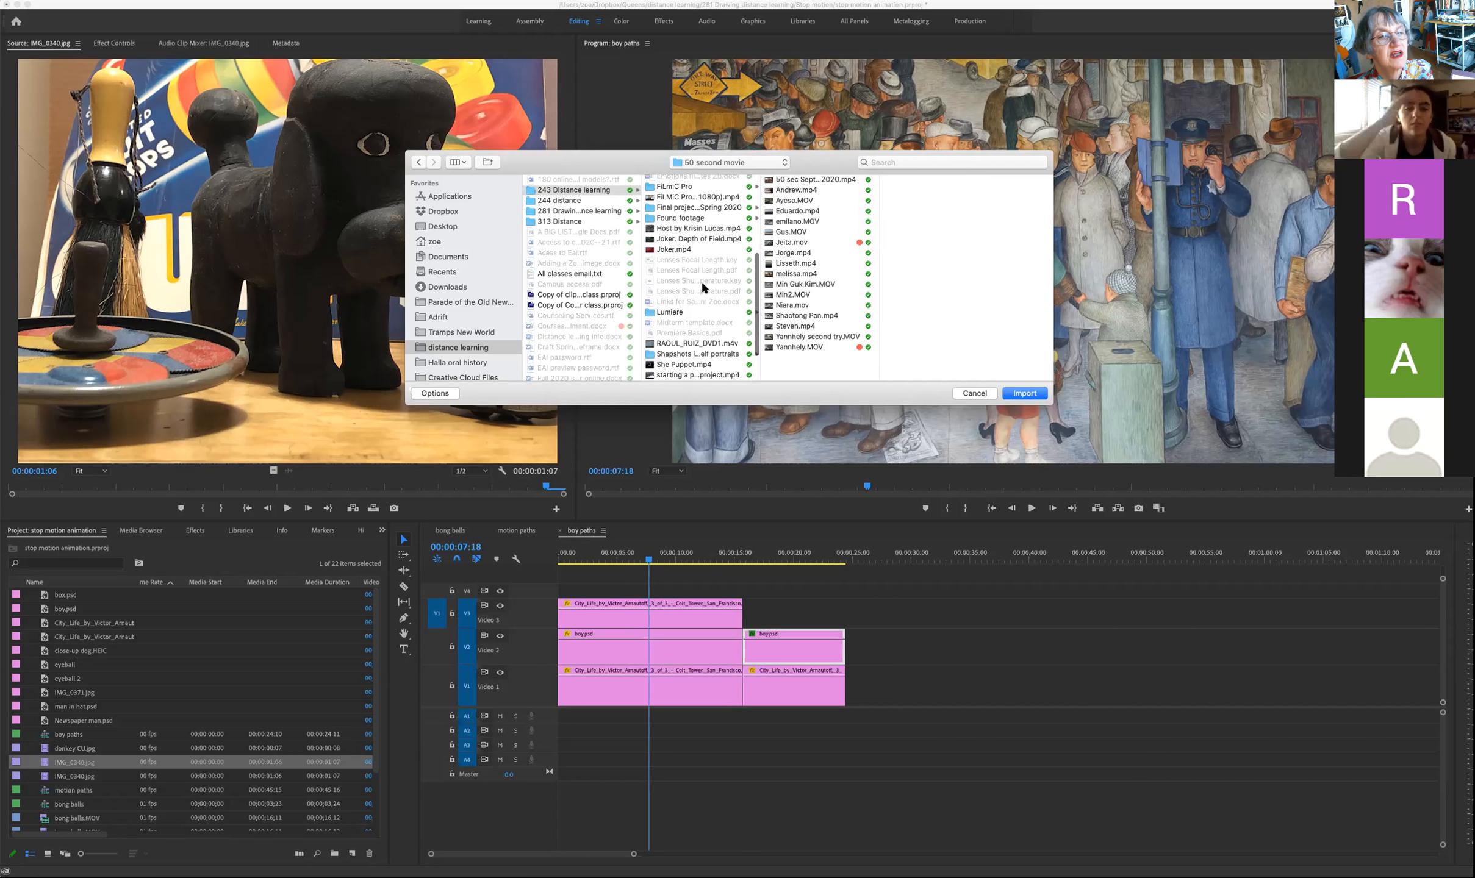
pyautogui.click(700, 259)
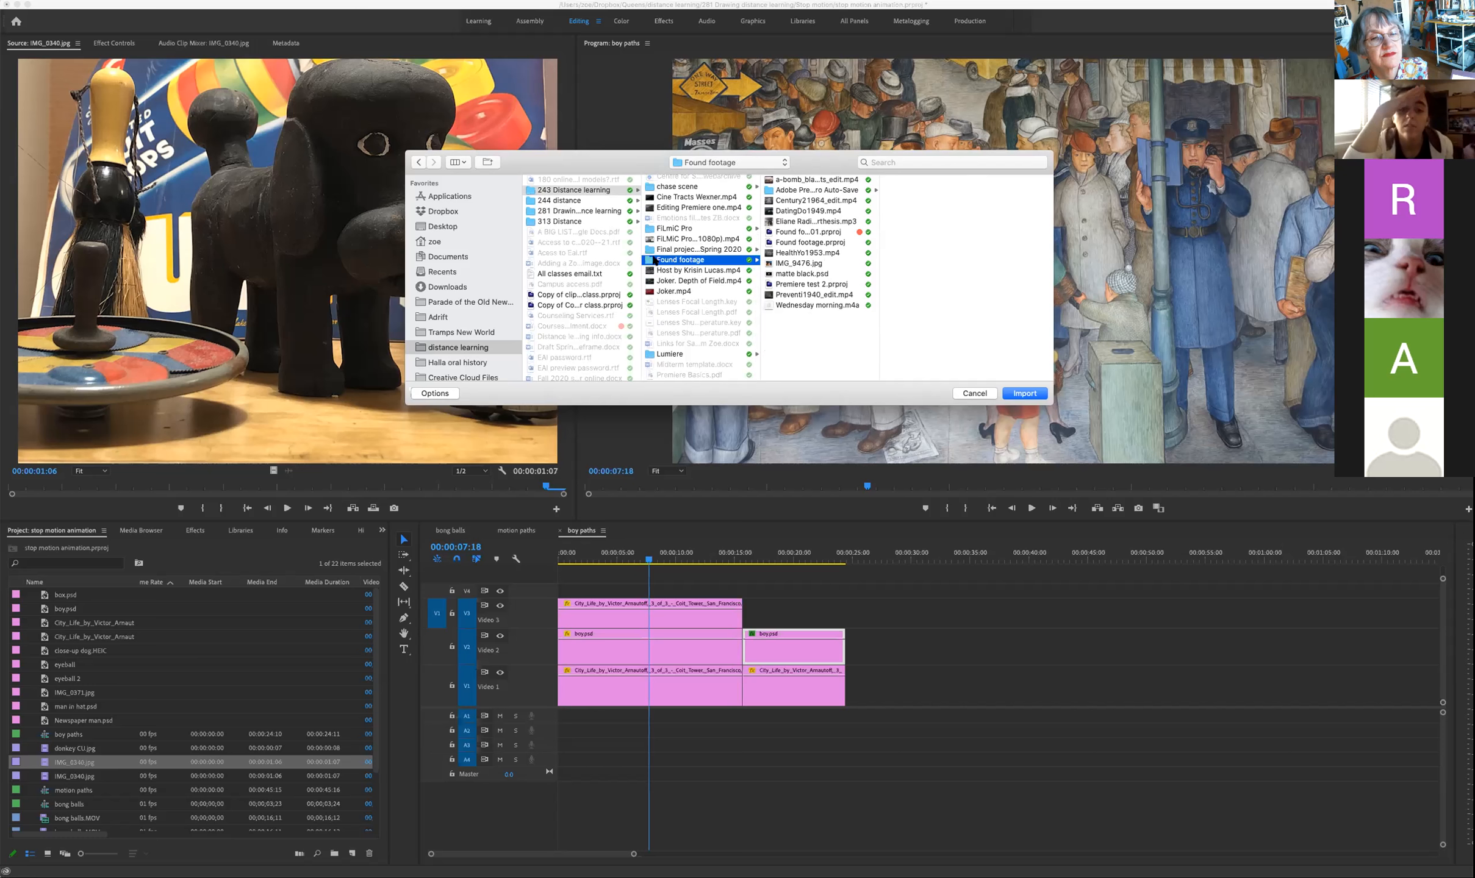
pyautogui.click(1026, 393)
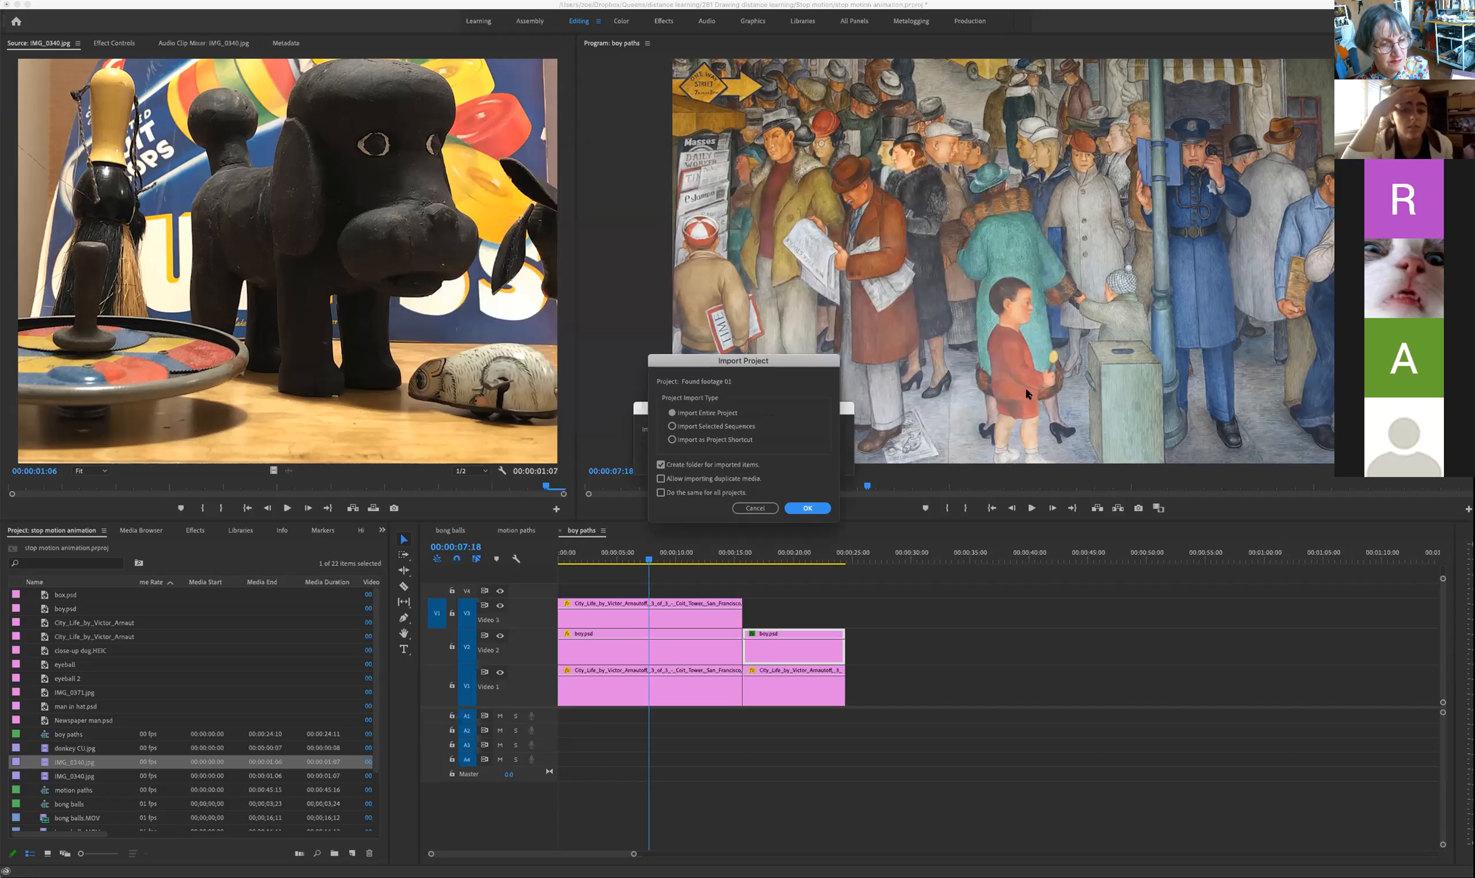
pyautogui.click(802, 509)
pyautogui.click(752, 509)
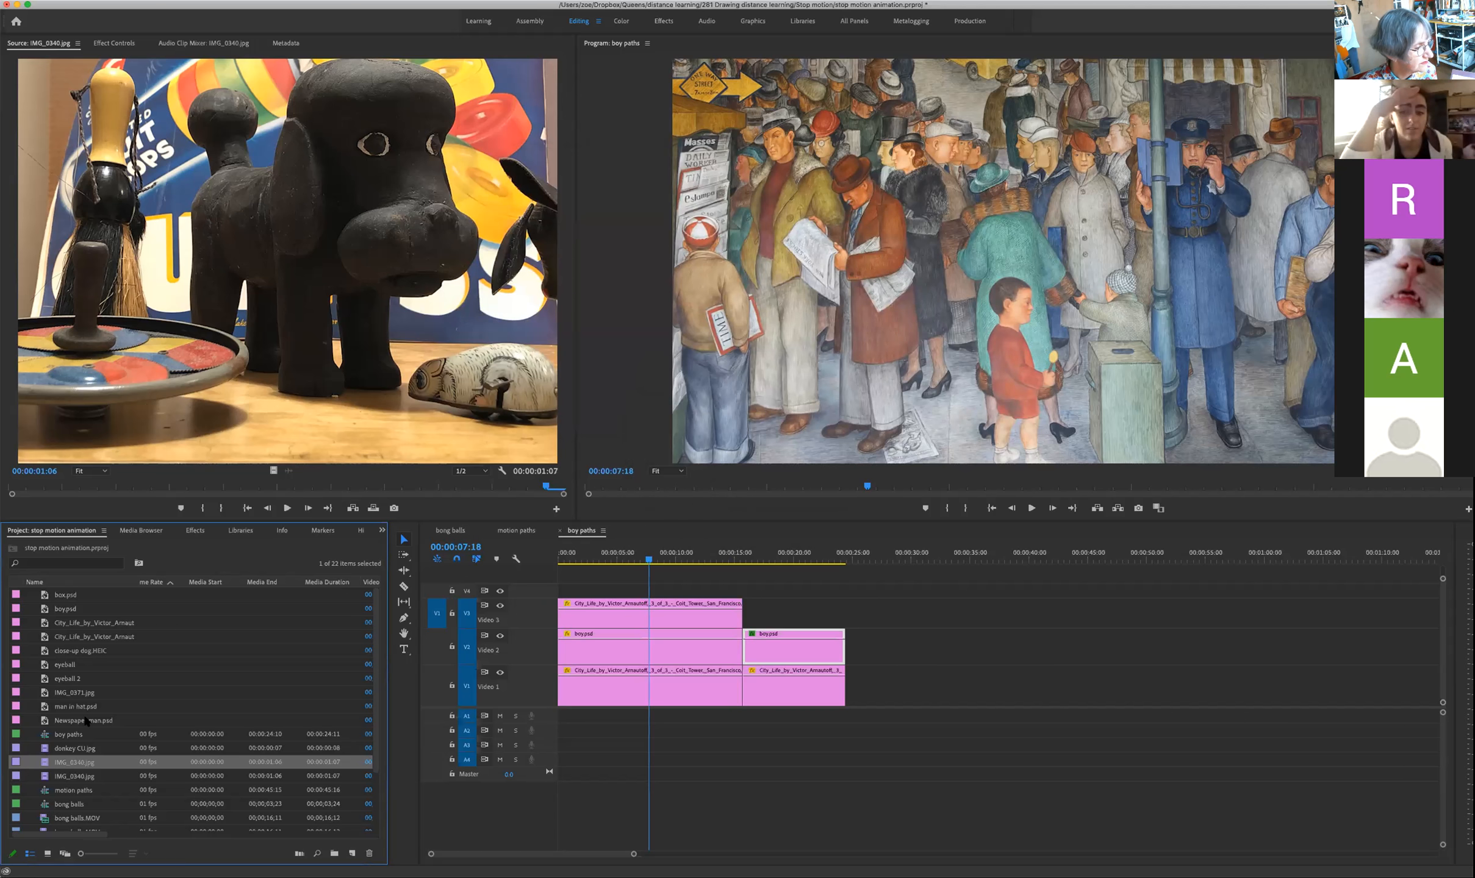
# Step: Import Century21964_edit.mp4 and DatingDo1949.mp4 from the Found footage folder into the project
pyautogui.scroll(-3, 86, 722)
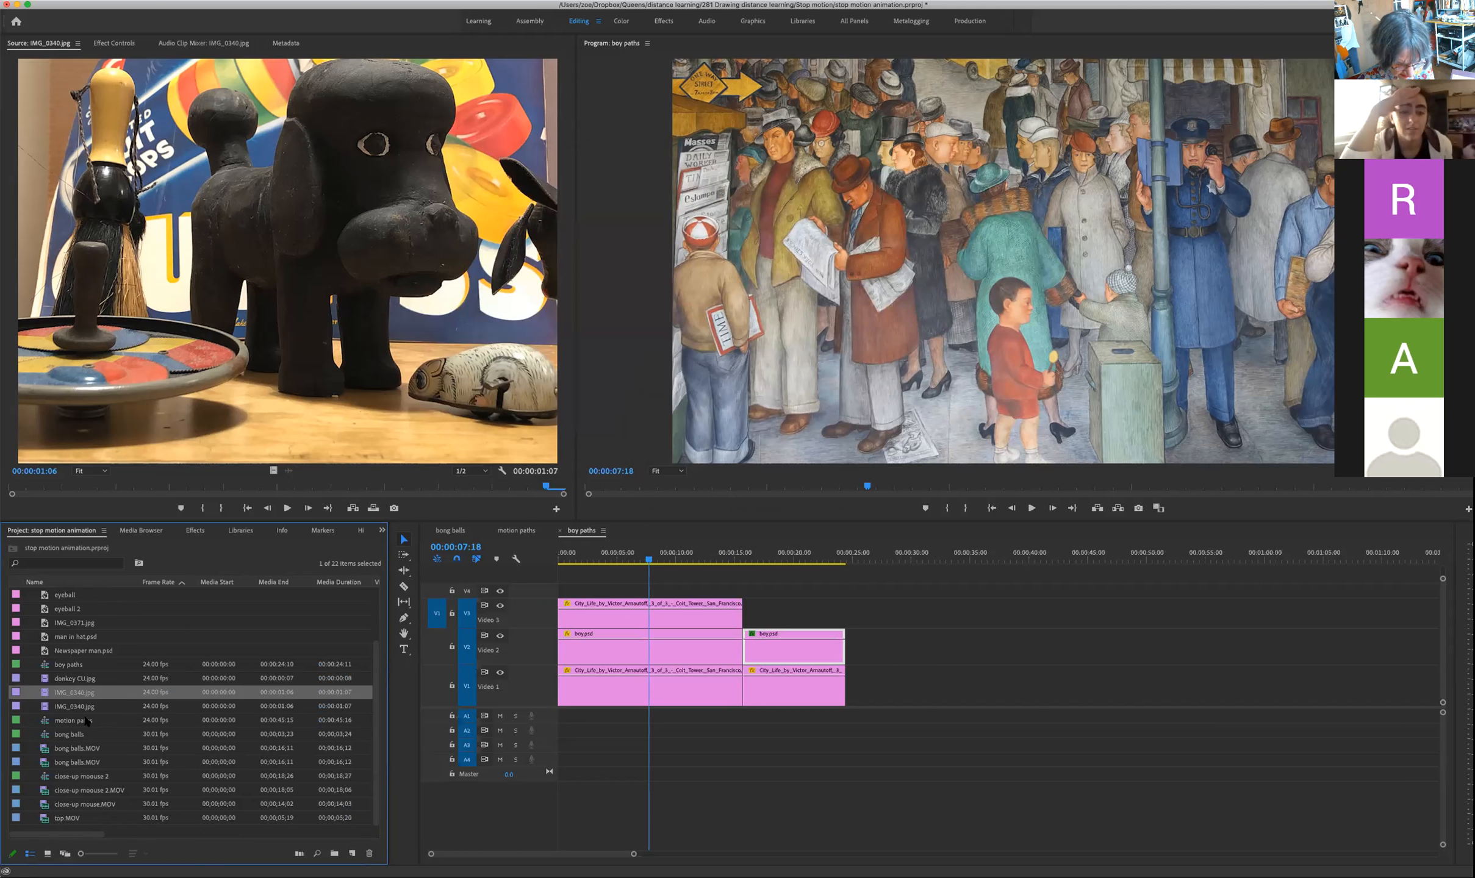
pyautogui.press('super+i')
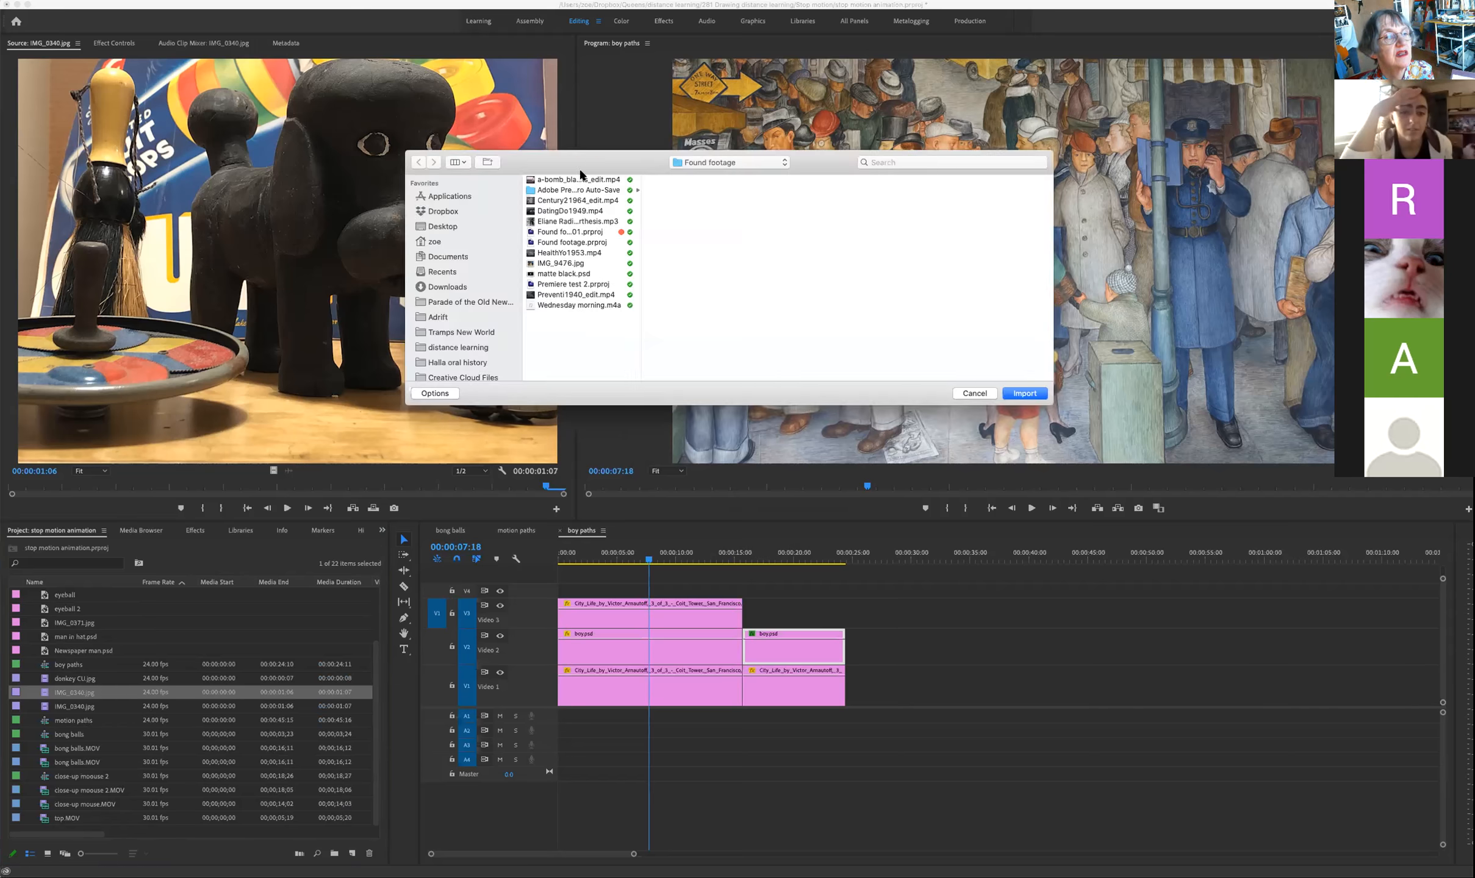
pyautogui.click(591, 200)
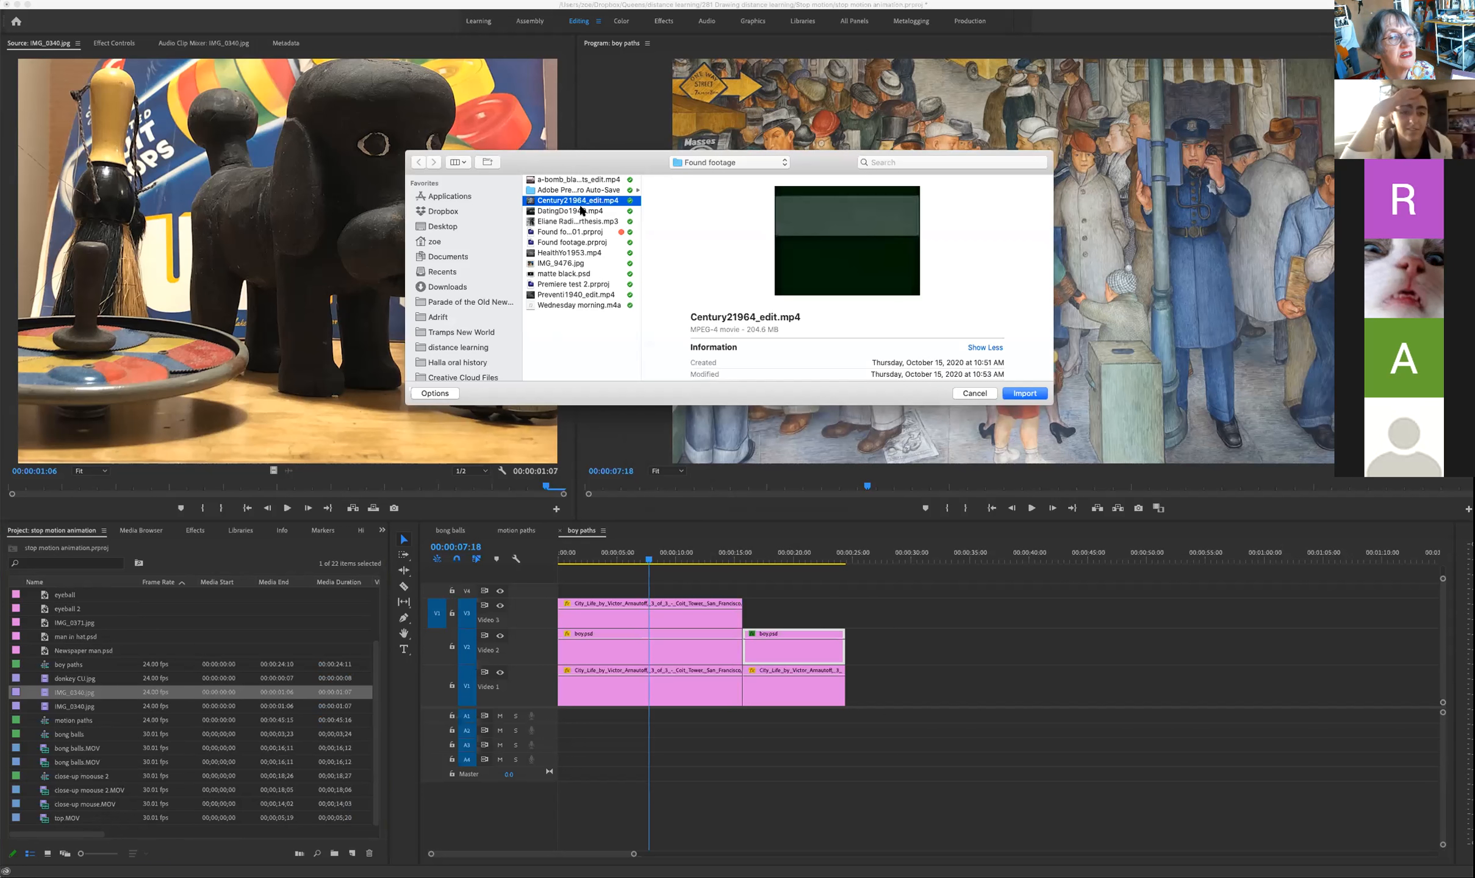
pyautogui.keyDown('shift'); pyautogui.click(585, 211); pyautogui.keyUp('shift')
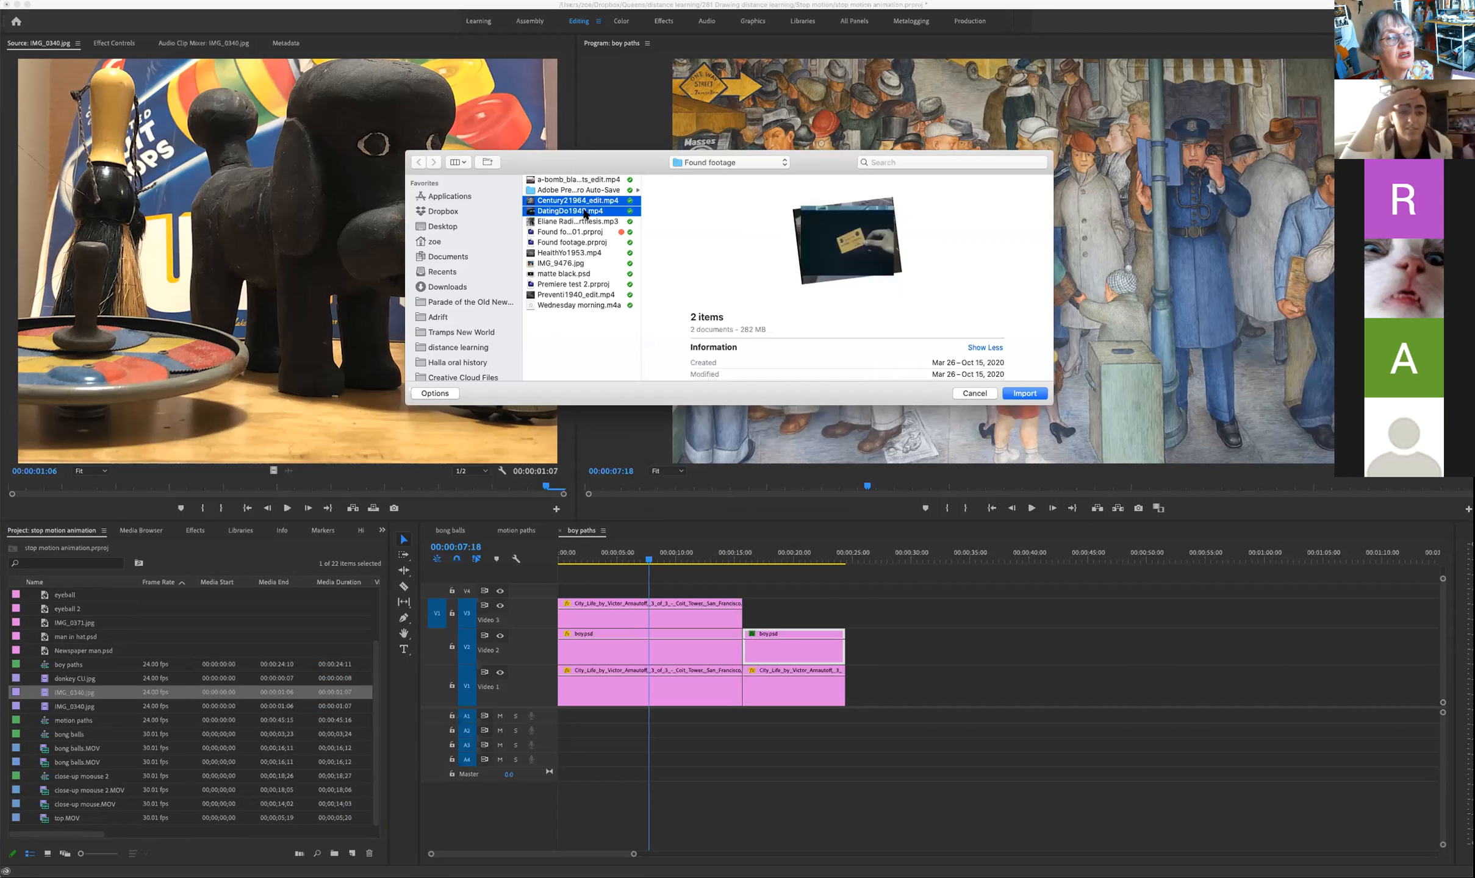
pyautogui.click(1025, 393)
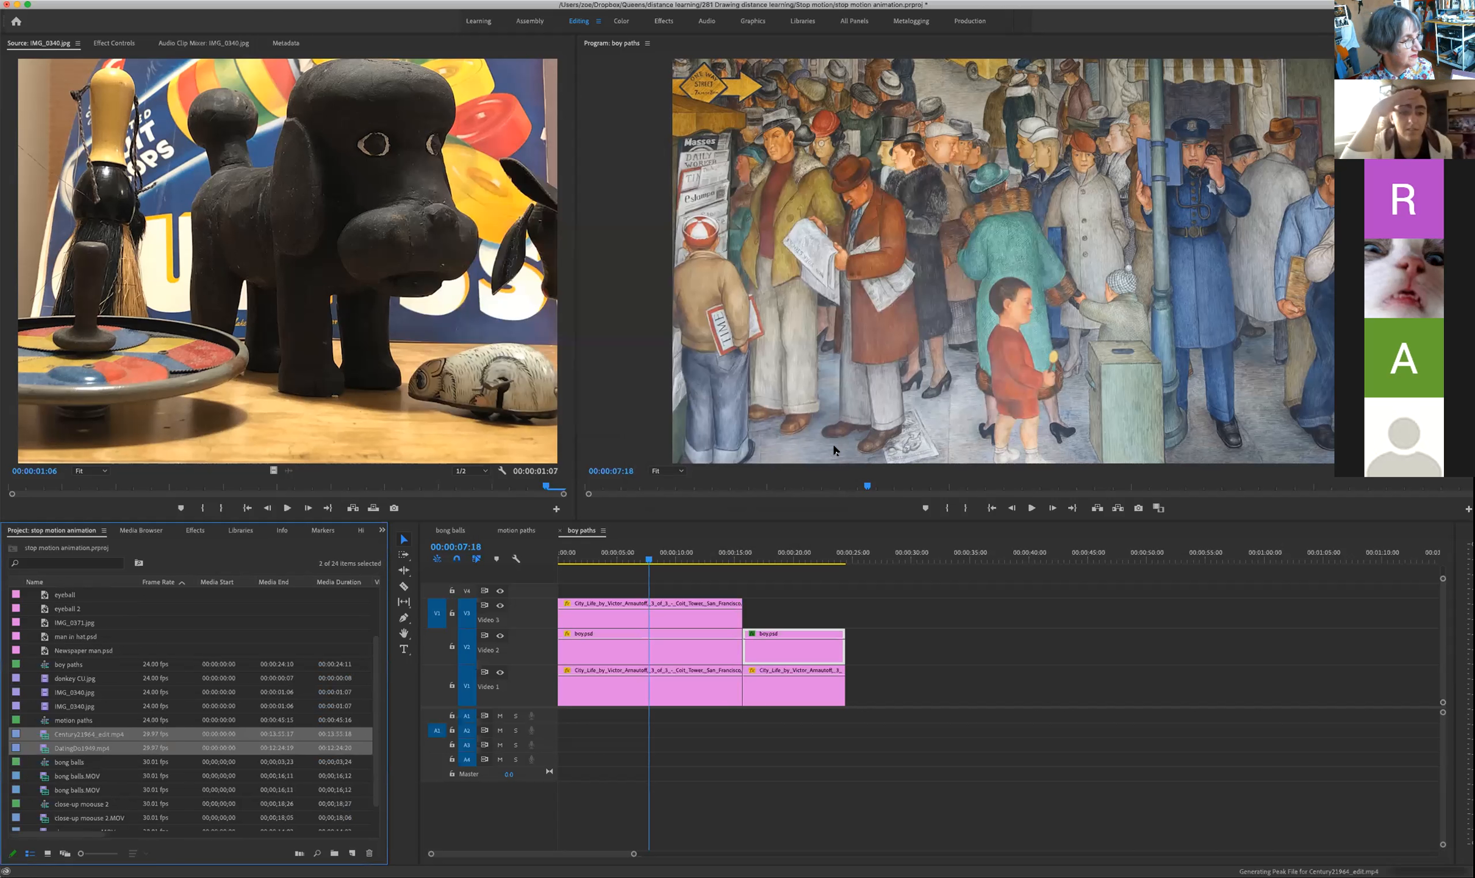
# Step: View the imported found-footage clips in the Source monitor and scrub through DatingDo1949.mp4 to about its midpoint
pyautogui.click(44, 736)
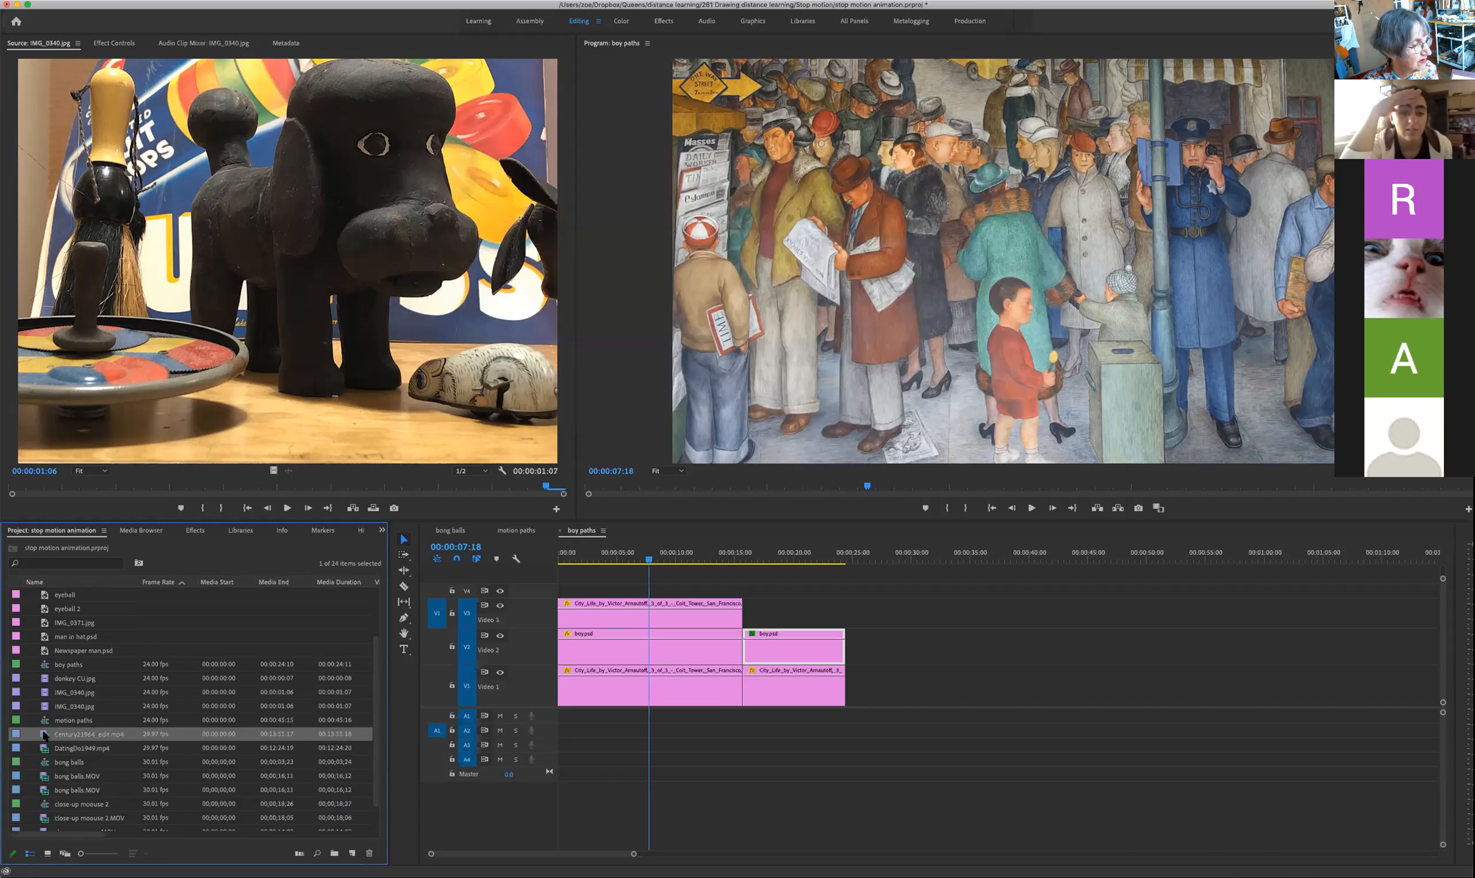
pyautogui.doubleClick(44, 736)
pyautogui.doubleClick(46, 749)
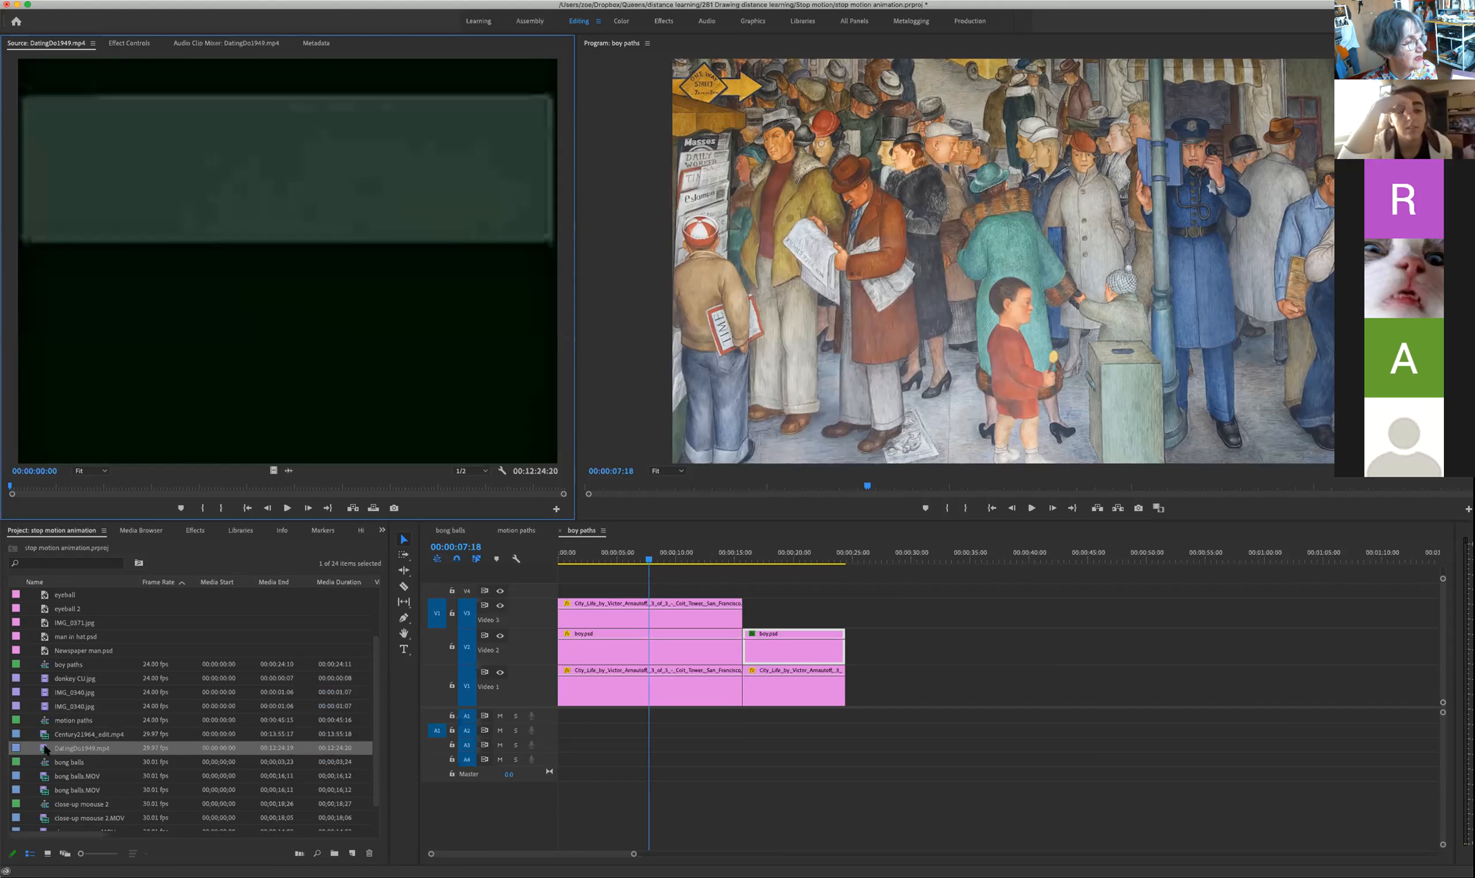
pyautogui.moveTo(100, 486); pyautogui.dragTo(303, 485)
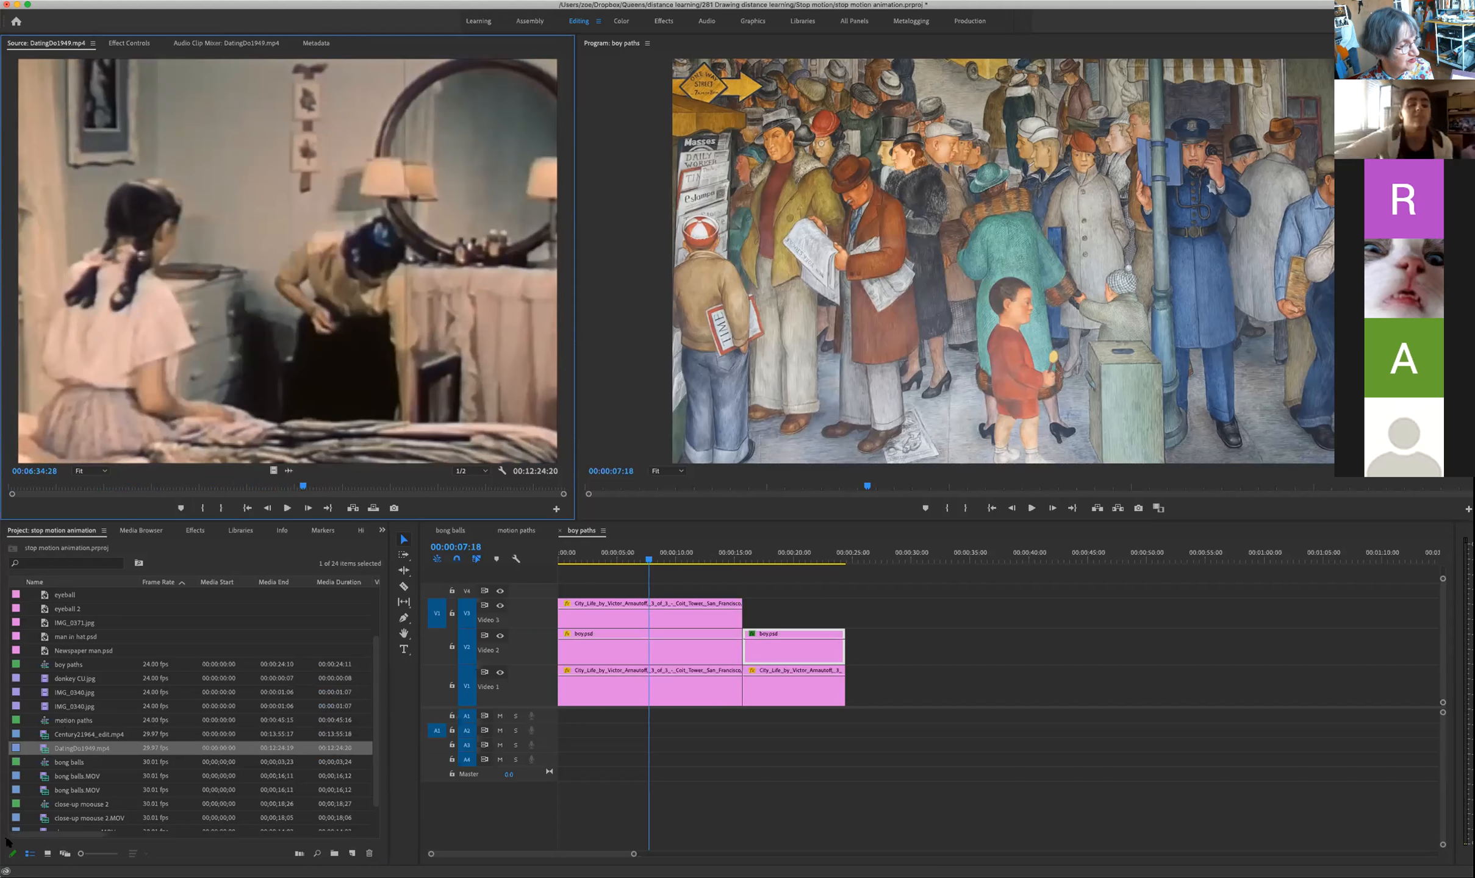
# Step: Add DatingDo1949.mp4 to Video 1 after the boy's second shot, leaving a gap, and play and scrub through it in the sequence
pyautogui.moveTo(45, 751); pyautogui.dragTo(879, 675)
pyautogui.click(891, 549)
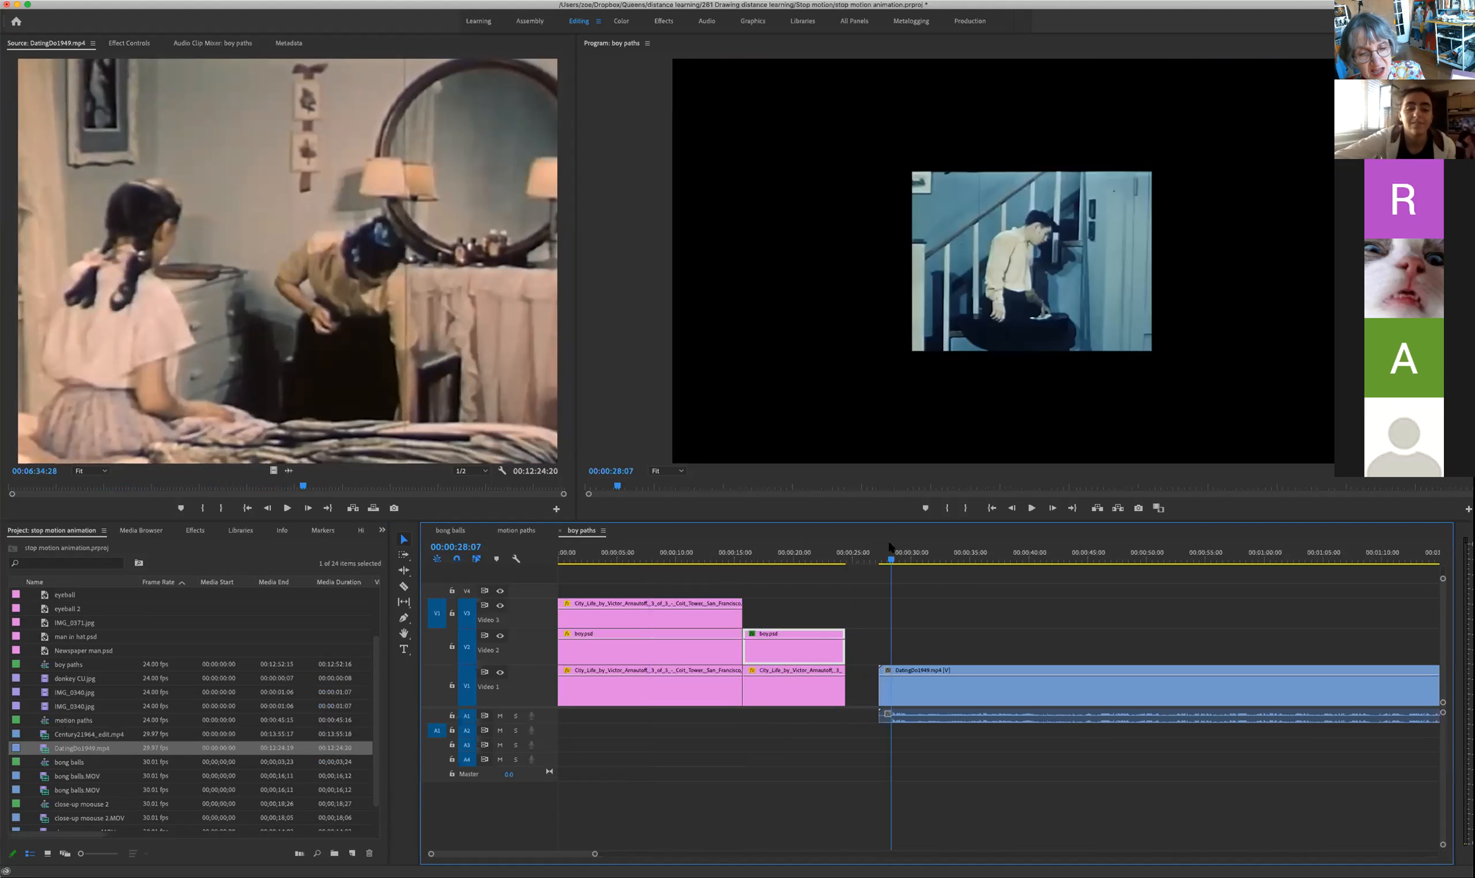
pyautogui.press('space')
pyautogui.scroll(-5, 935, 588)
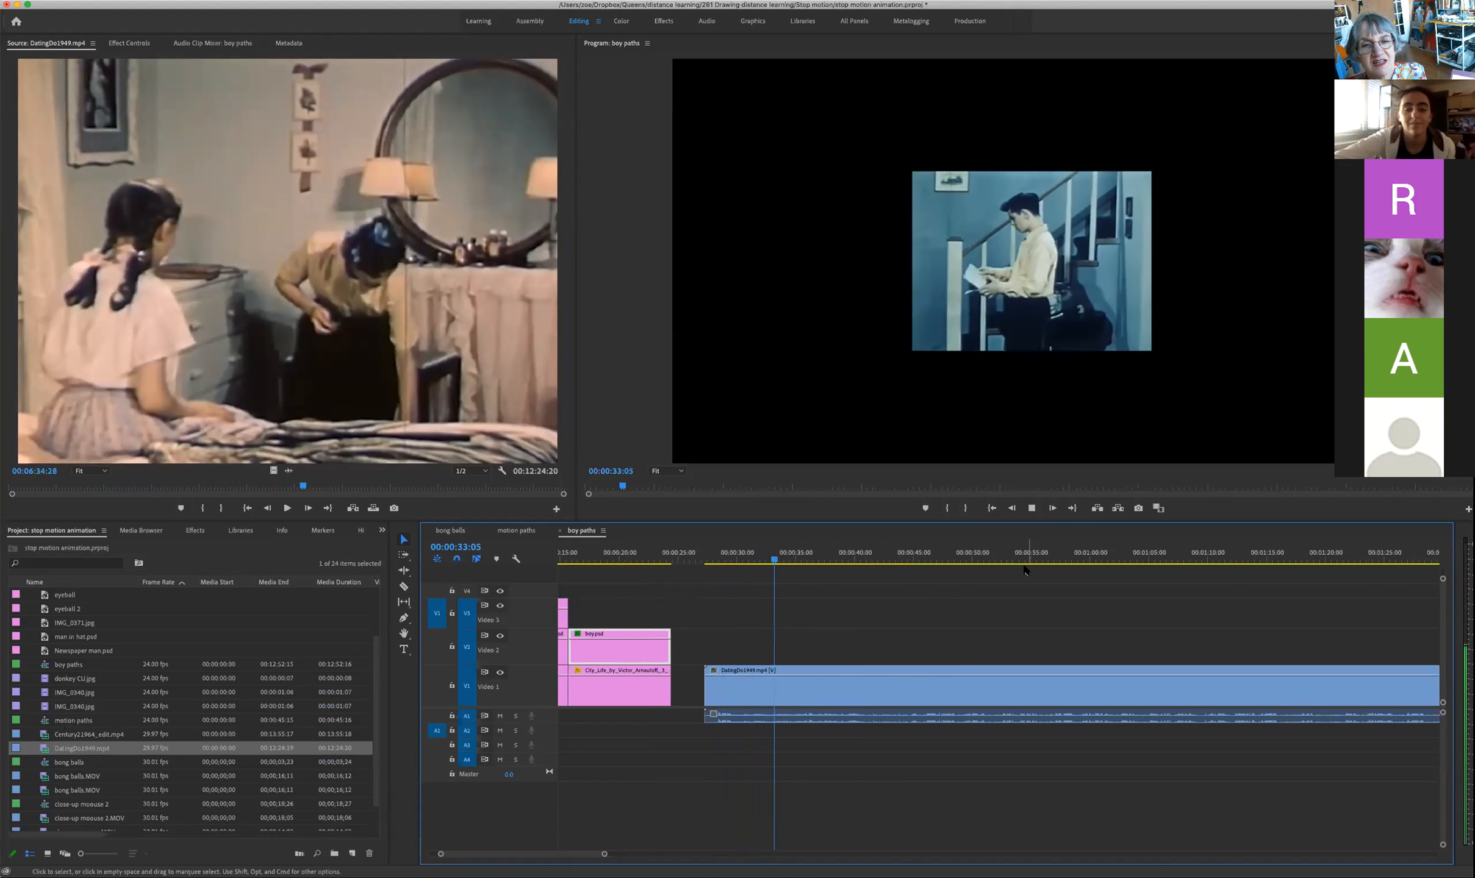
pyautogui.press('space')
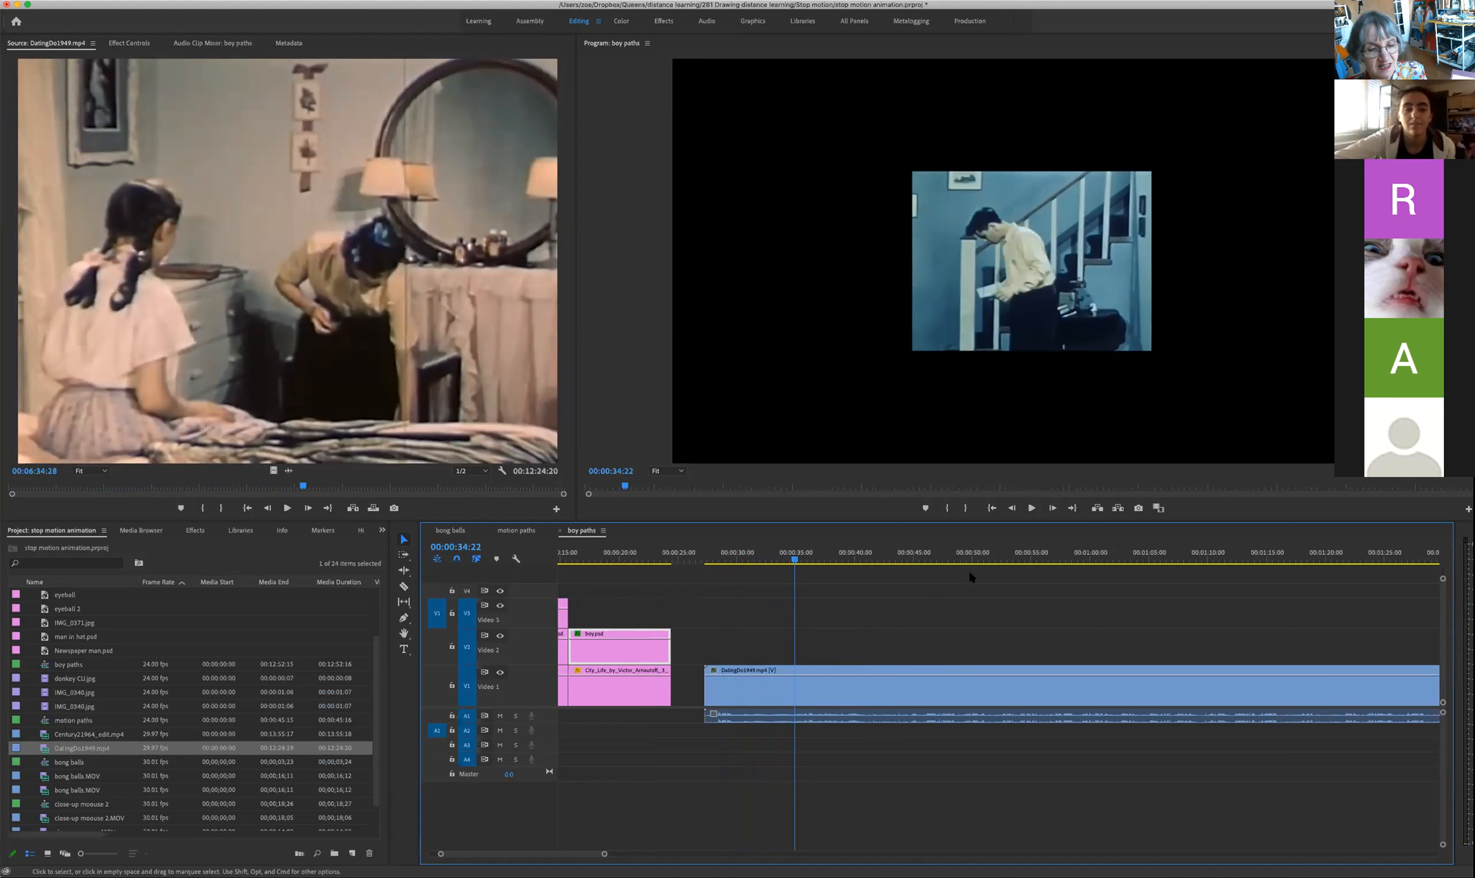
pyautogui.moveTo(795, 560); pyautogui.dragTo(1040, 562)
pyautogui.click(822, 677)
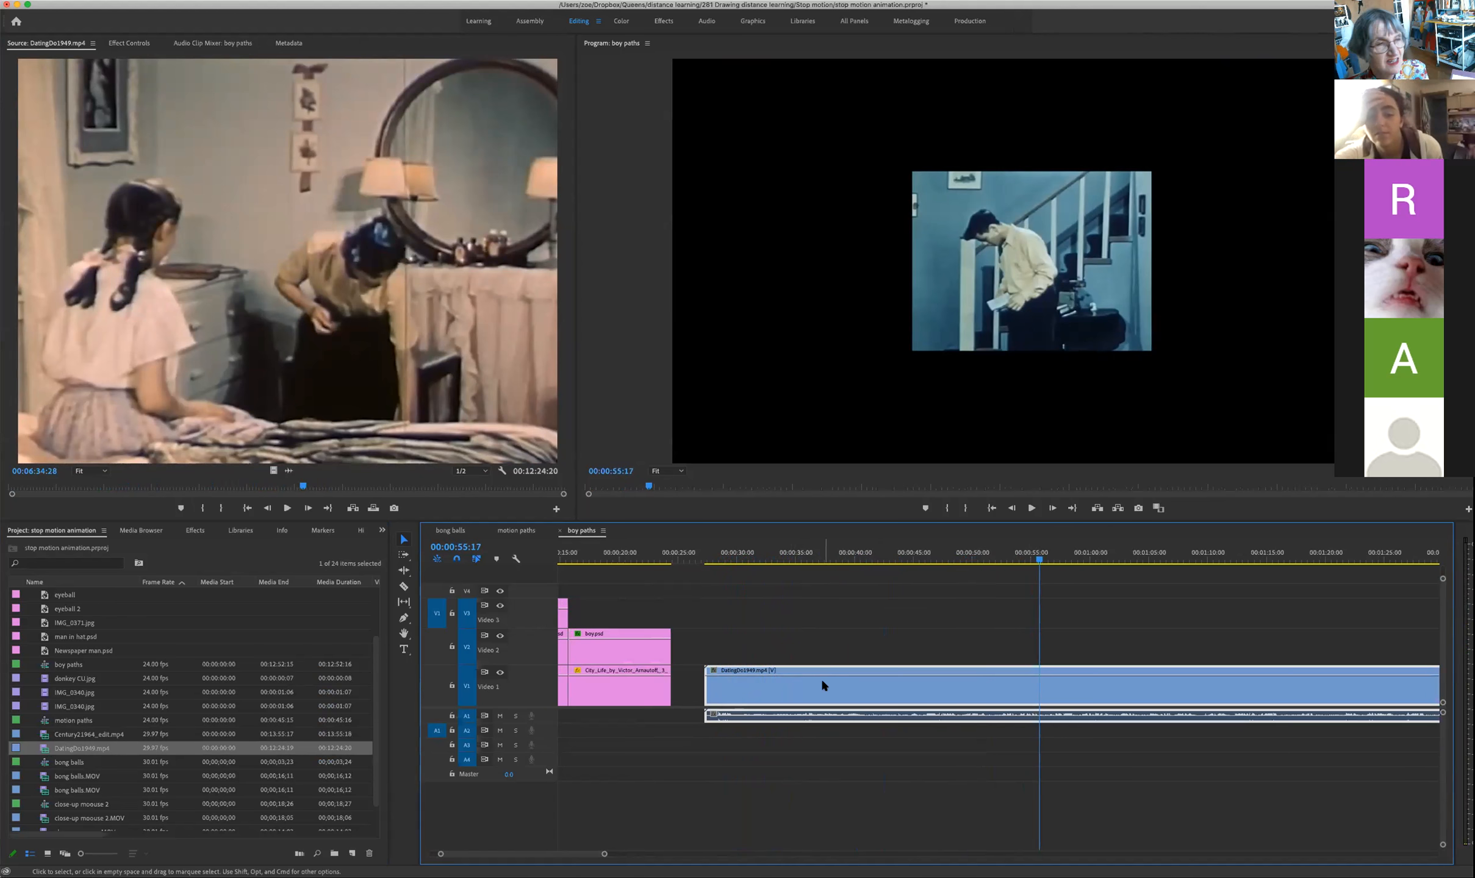
# Step: Scale the DatingDo1949.mp4 clip up to 233% and play part of it from 00:00:38:00
pyautogui.click(136, 44)
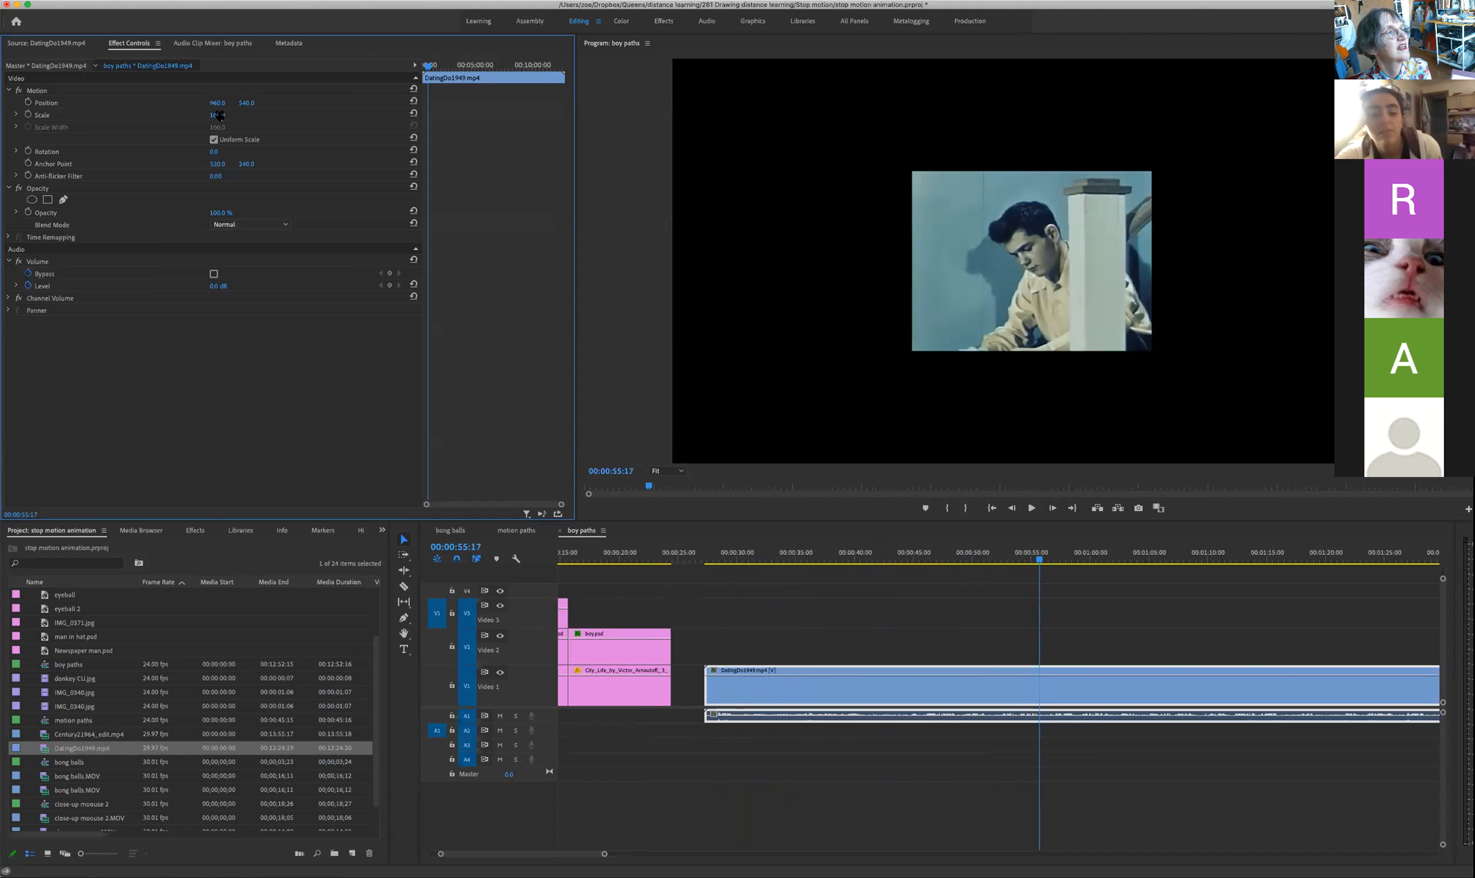
pyautogui.moveTo(220, 115); pyautogui.dragTo(303, 116)
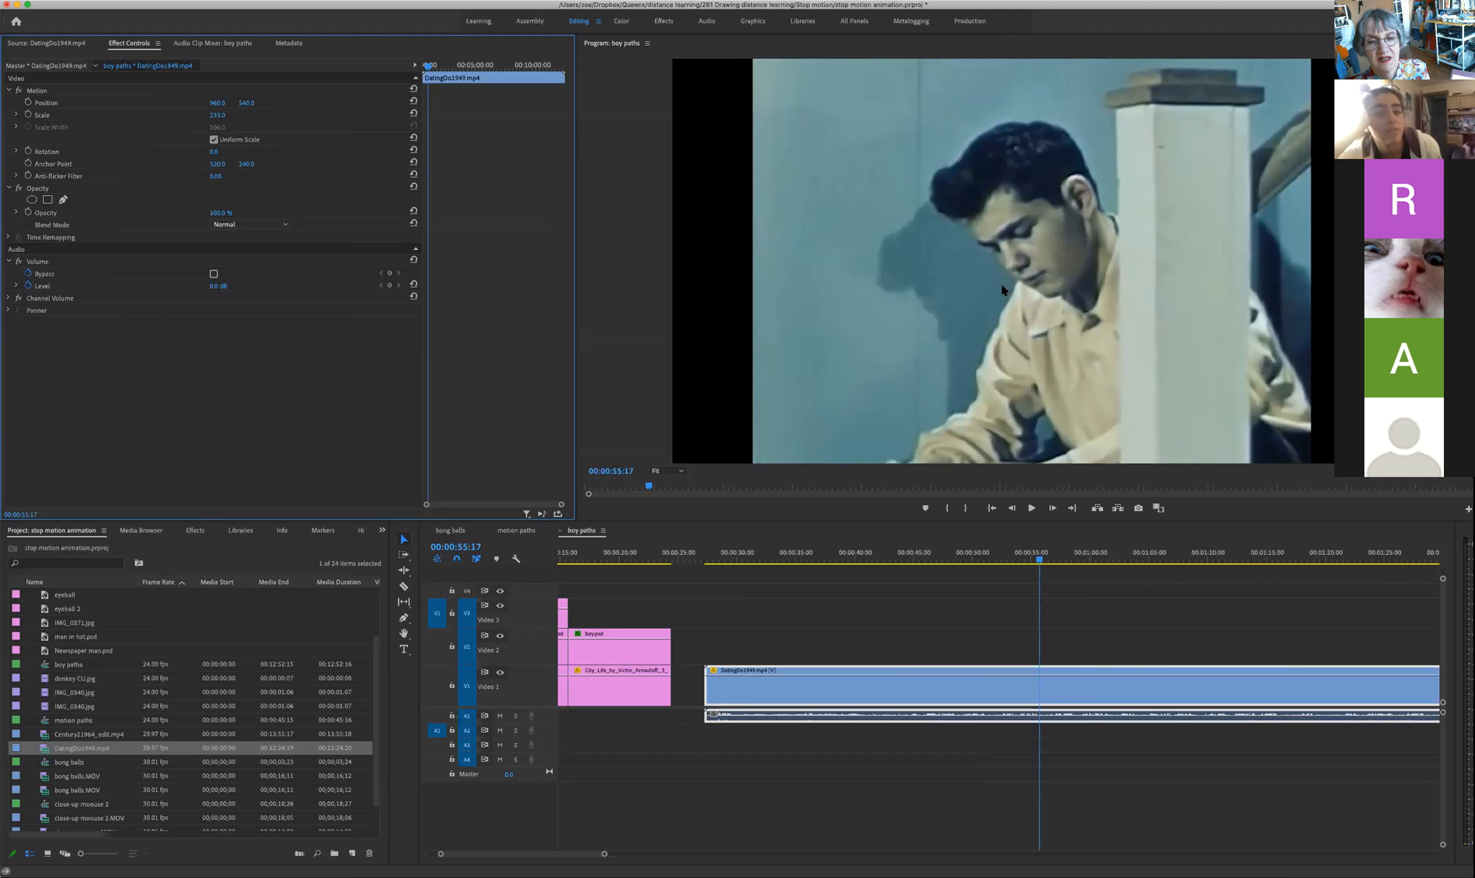
pyautogui.moveTo(1035, 556); pyautogui.dragTo(831, 556)
pyautogui.press('space')
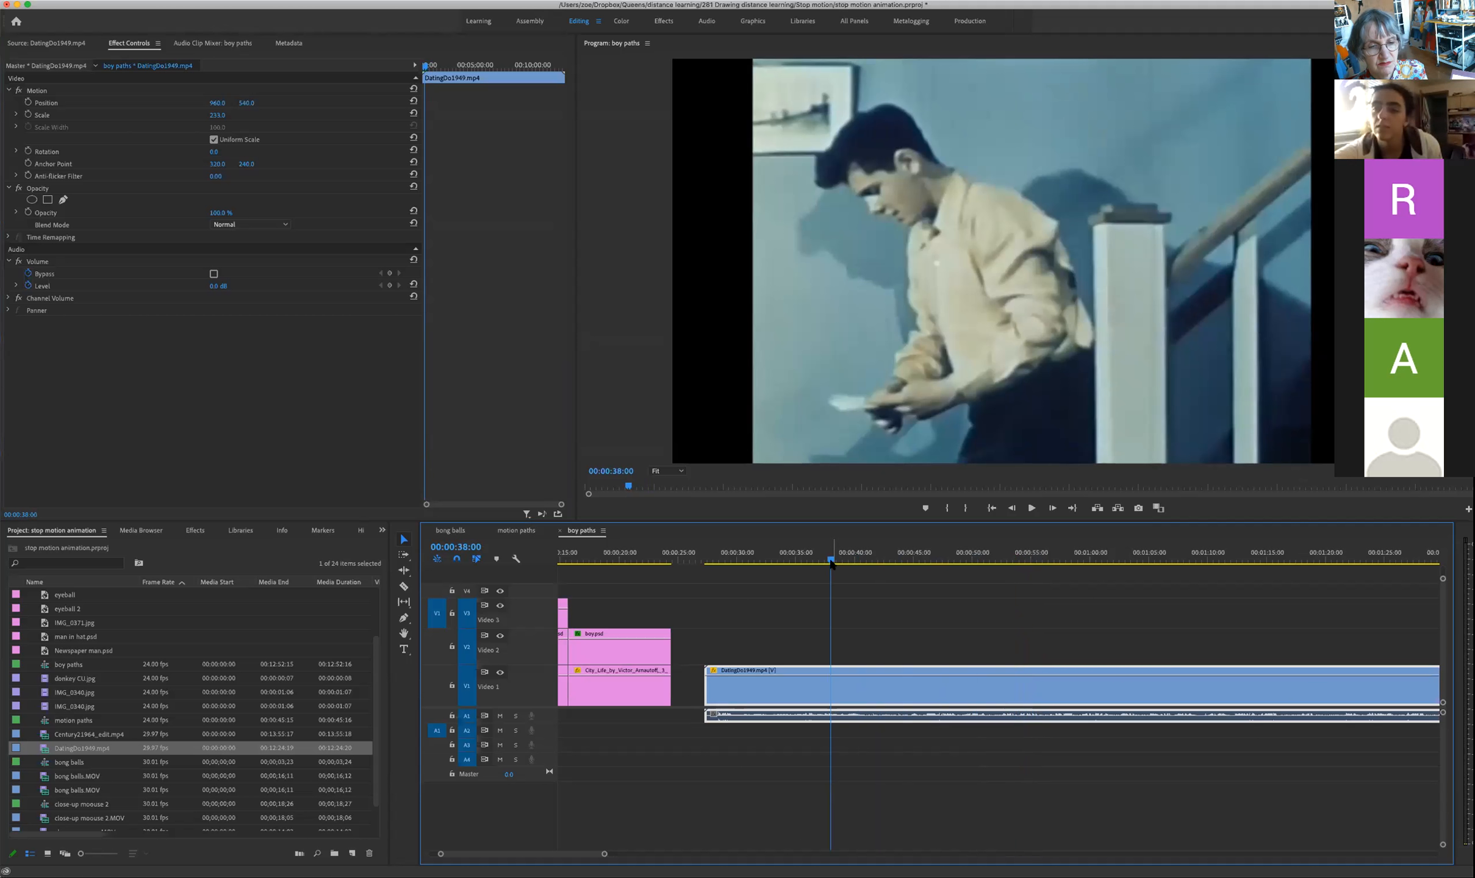
pyautogui.press('space')
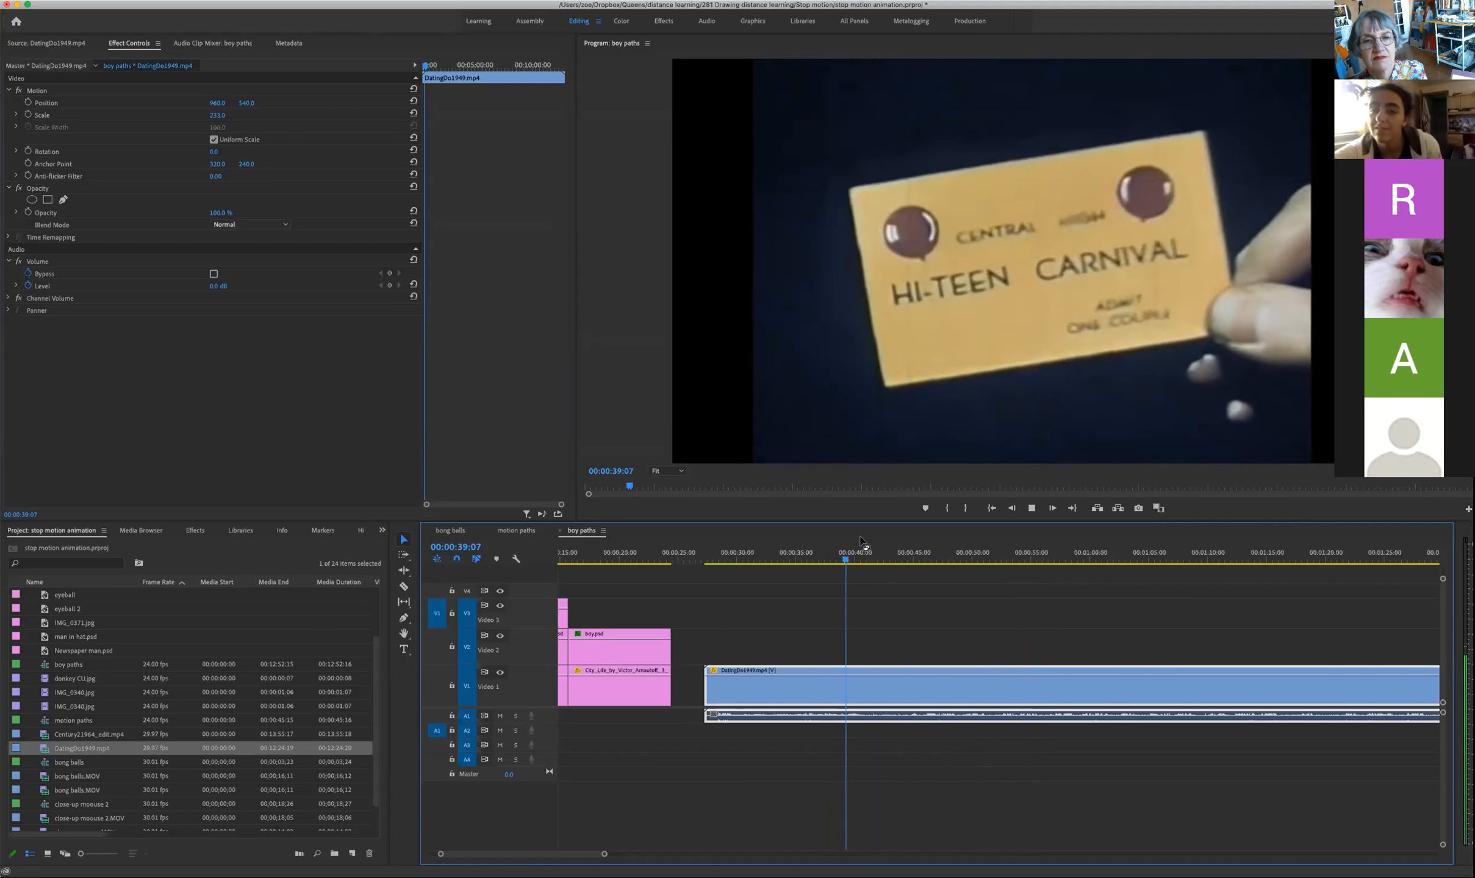
pyautogui.press('space')
# Step: Place boy.psd on Video 2 directly above the start of the DatingDo1949.mp4 clip
pyautogui.moveTo(852, 557); pyautogui.dragTo(704, 571)
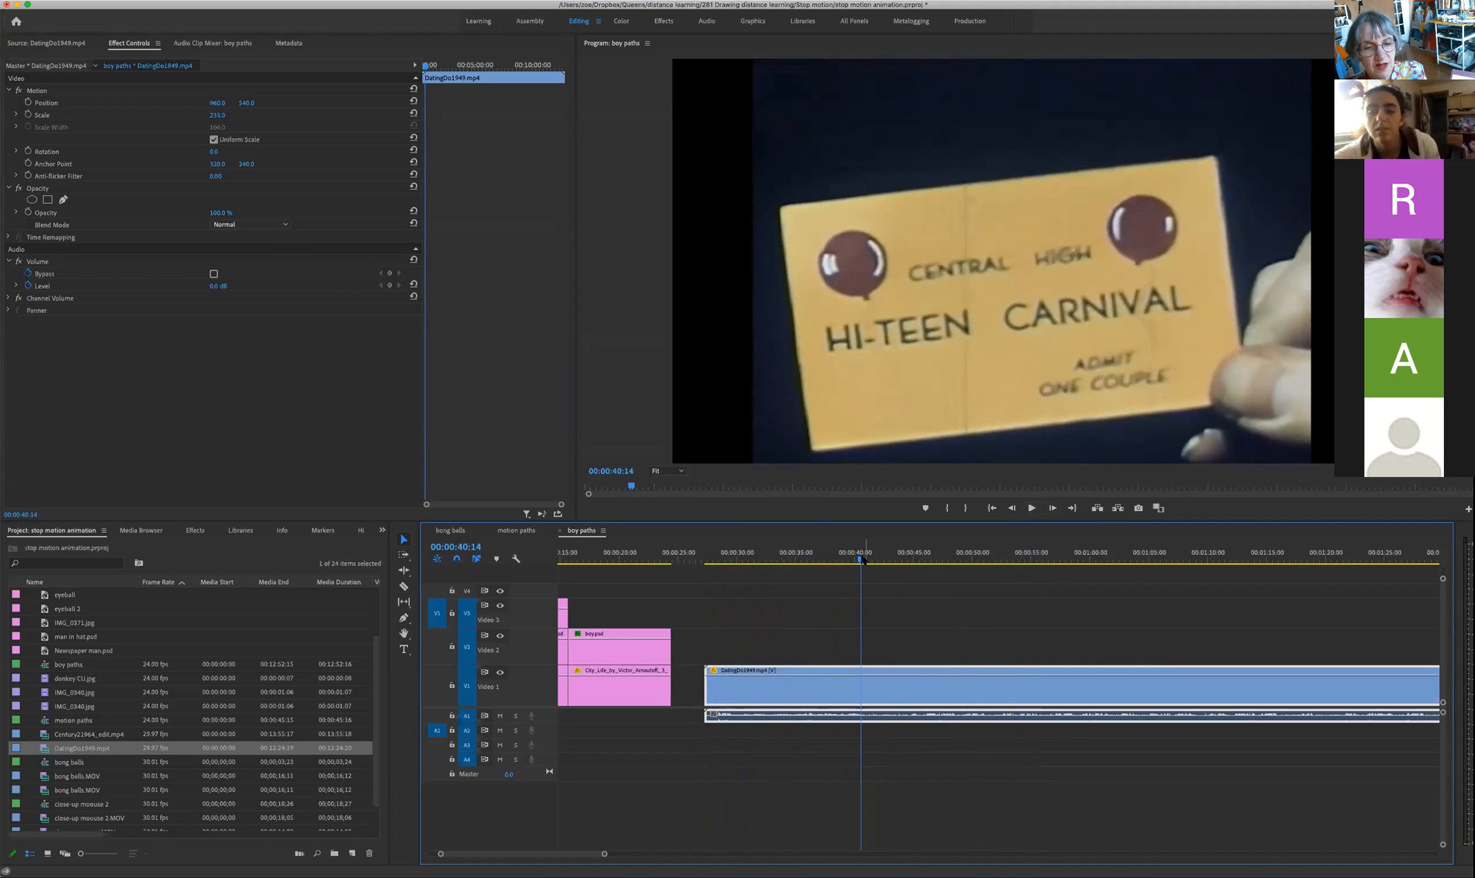
pyautogui.moveTo(861, 560); pyautogui.dragTo(705, 571)
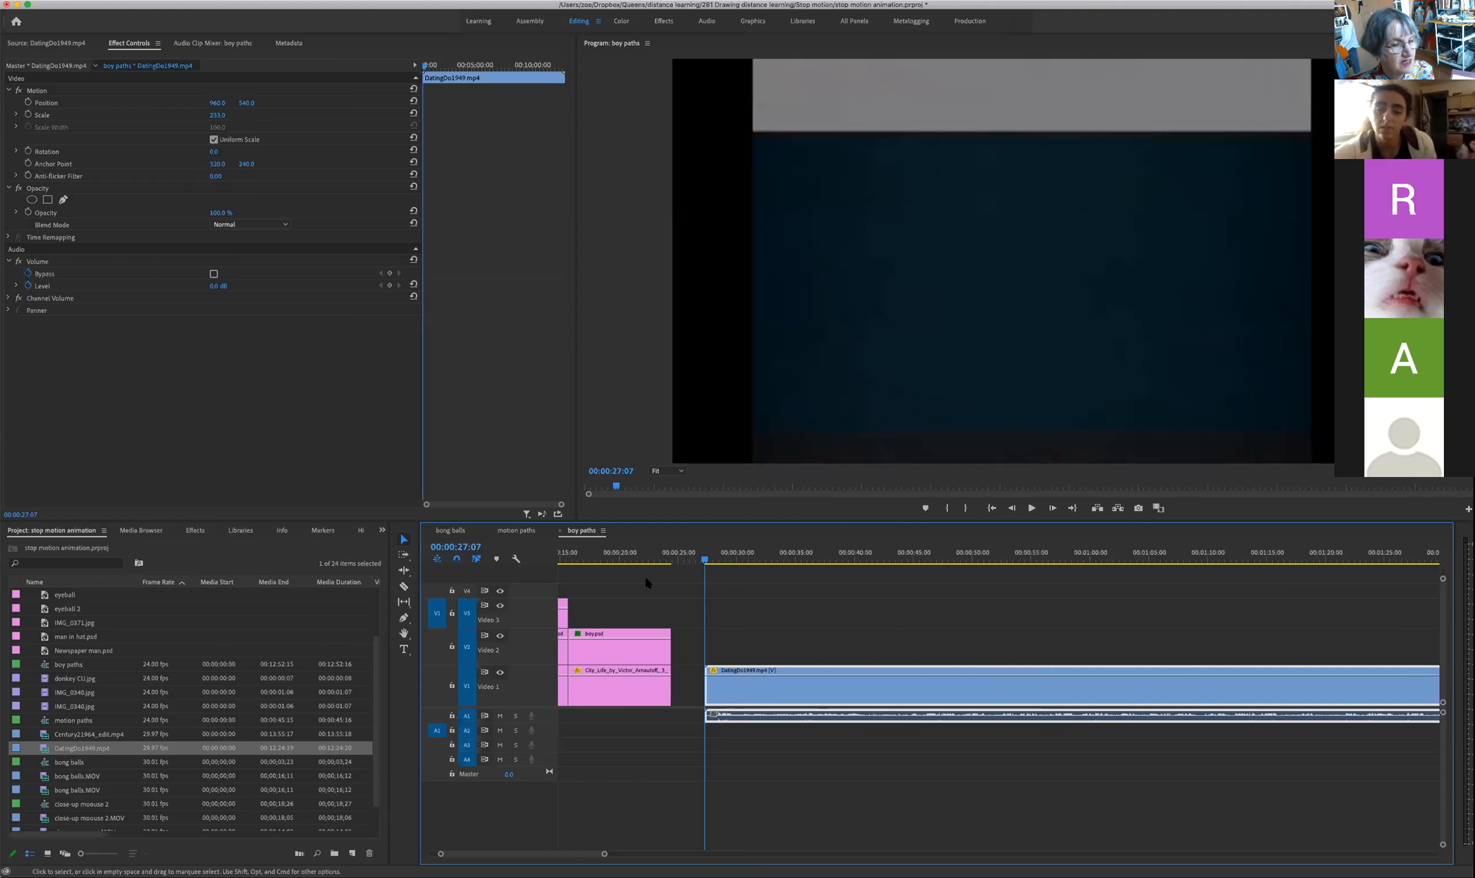
pyautogui.scroll(3, 609, 625)
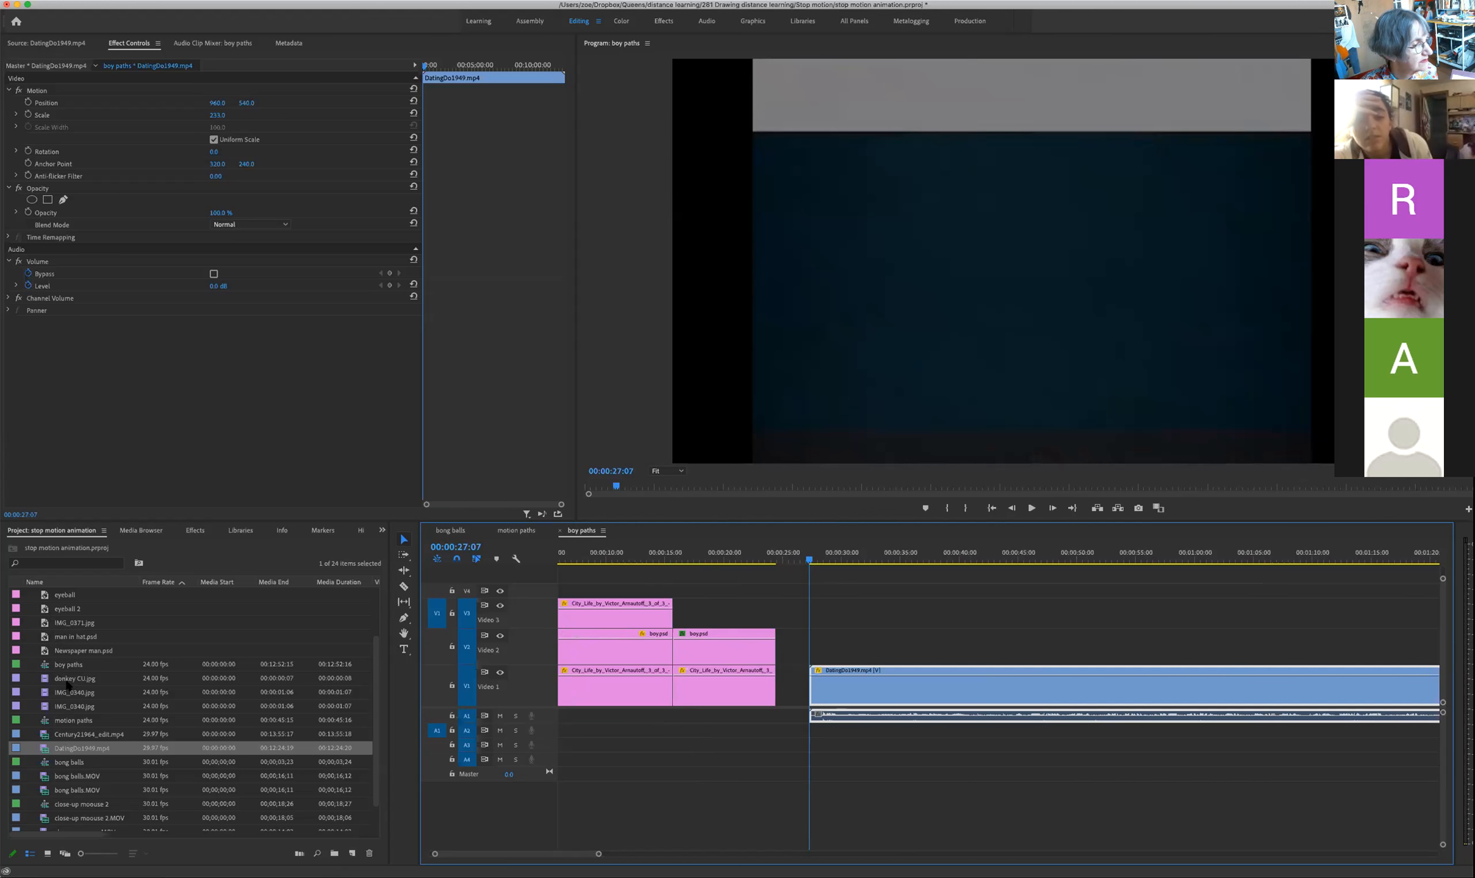
pyautogui.scroll(3, 71, 680)
pyautogui.moveTo(44, 610); pyautogui.dragTo(818, 648)
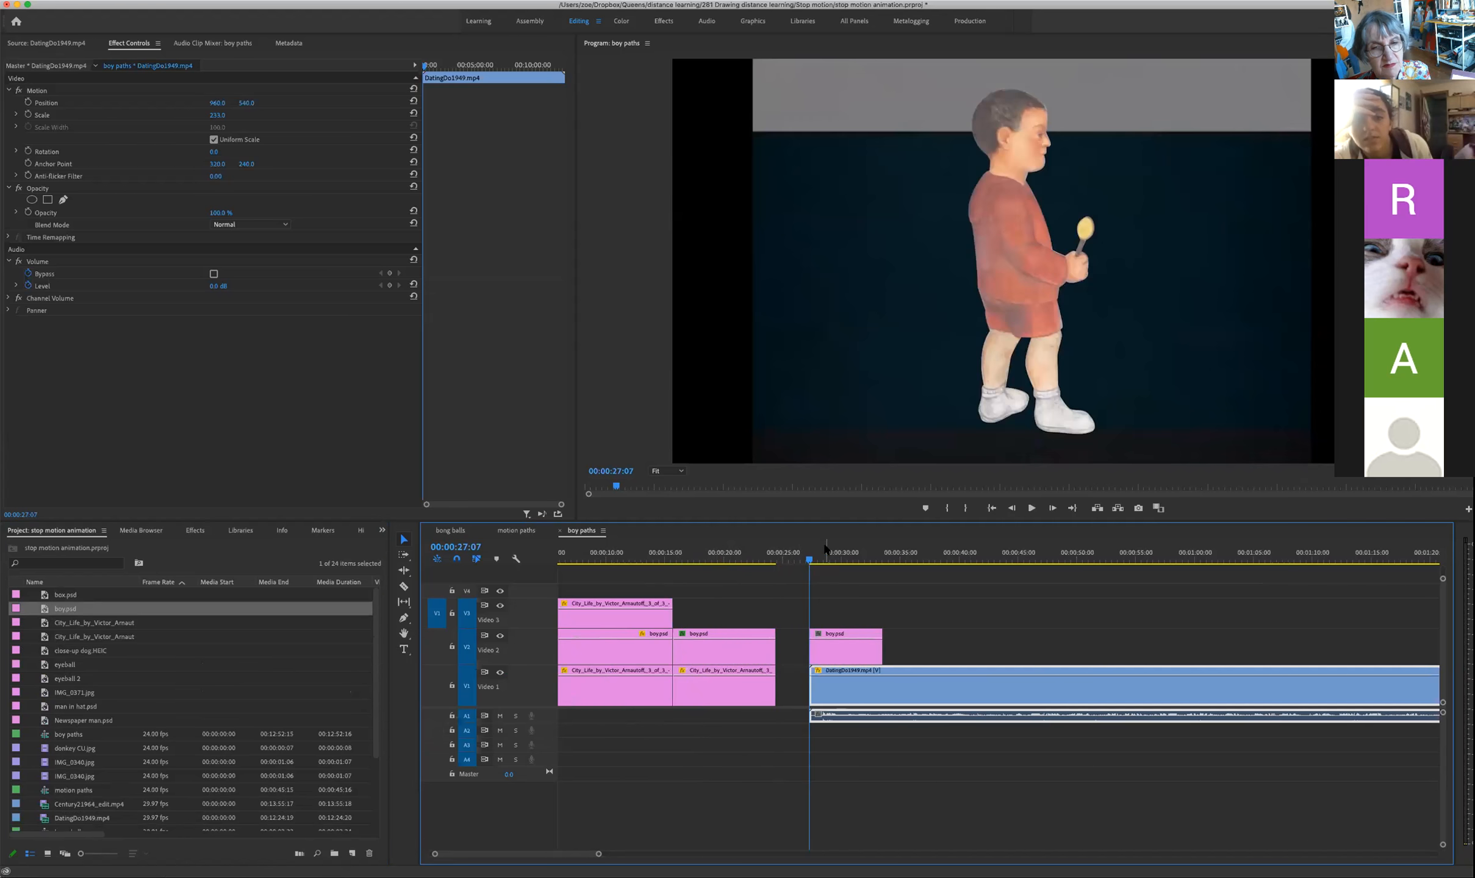
# Step: Move the boy to the lower-left corner of the found footage so his legs fall below the frame
pyautogui.click(825, 552)
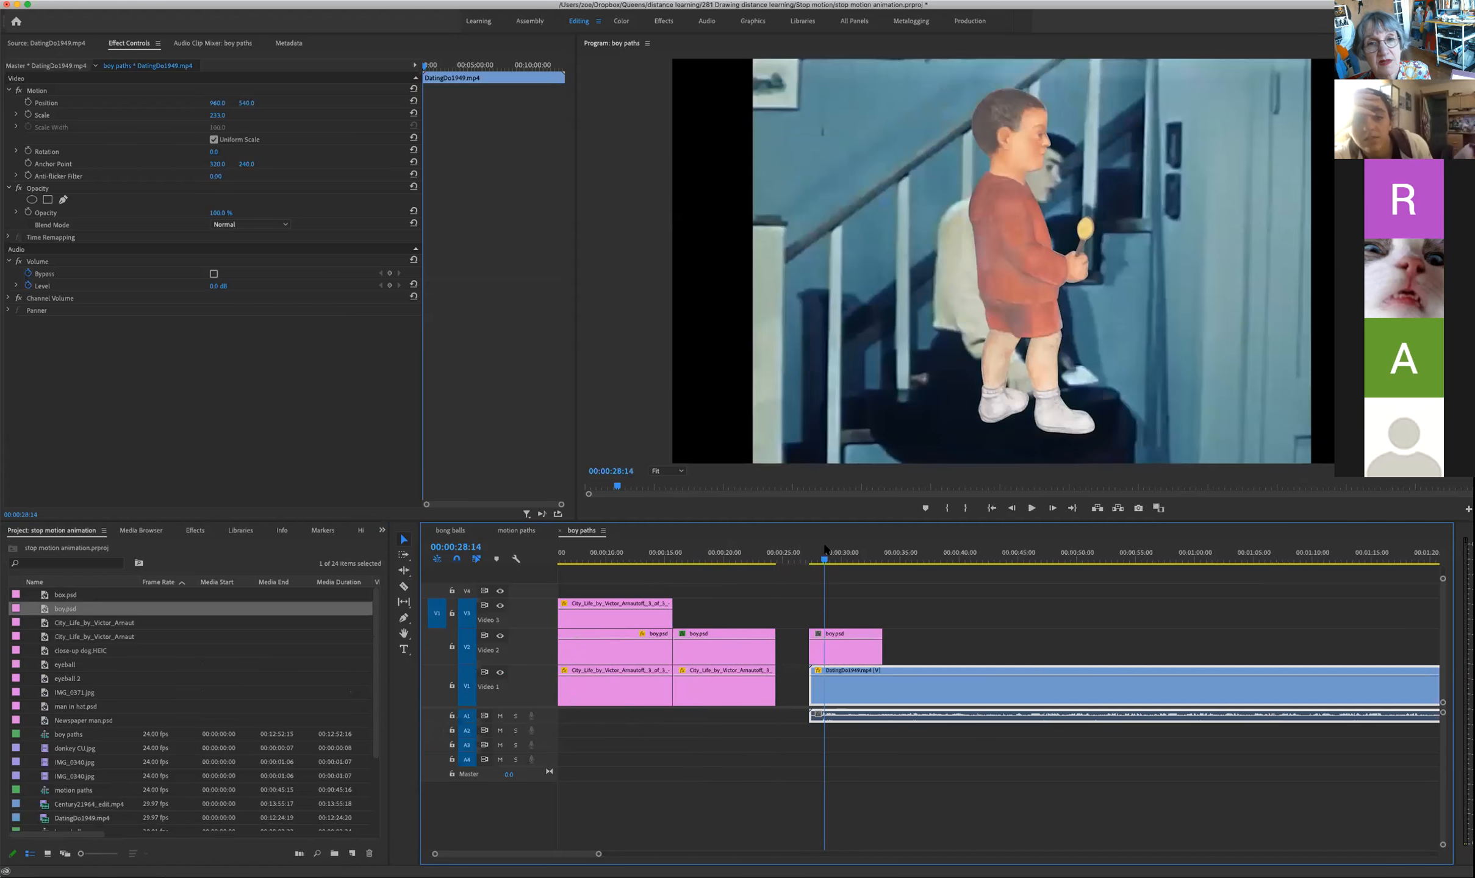
pyautogui.click(1034, 257)
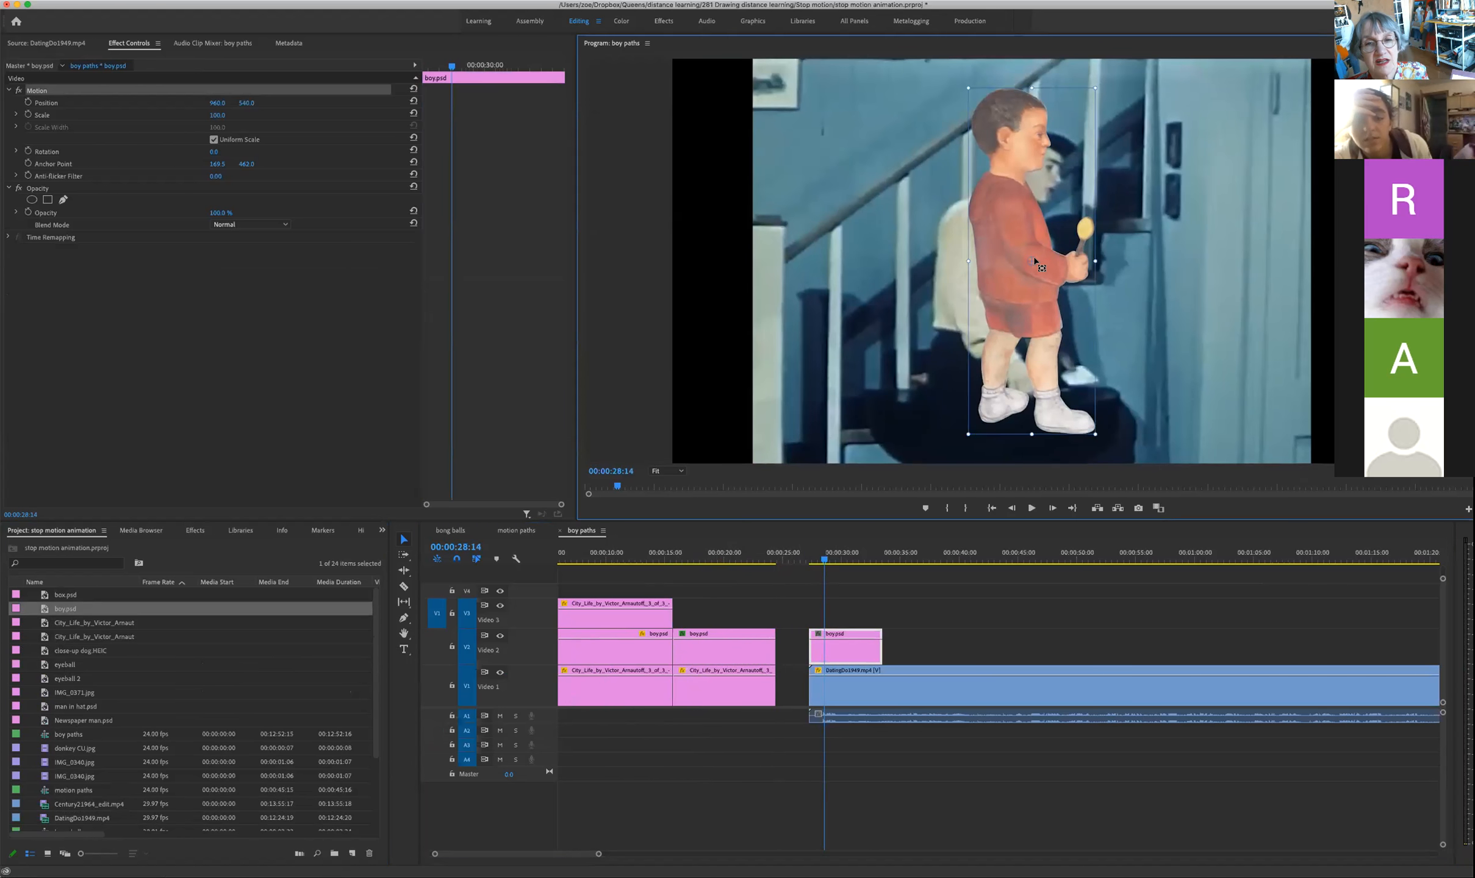
pyautogui.moveTo(1025, 284); pyautogui.dragTo(811, 435)
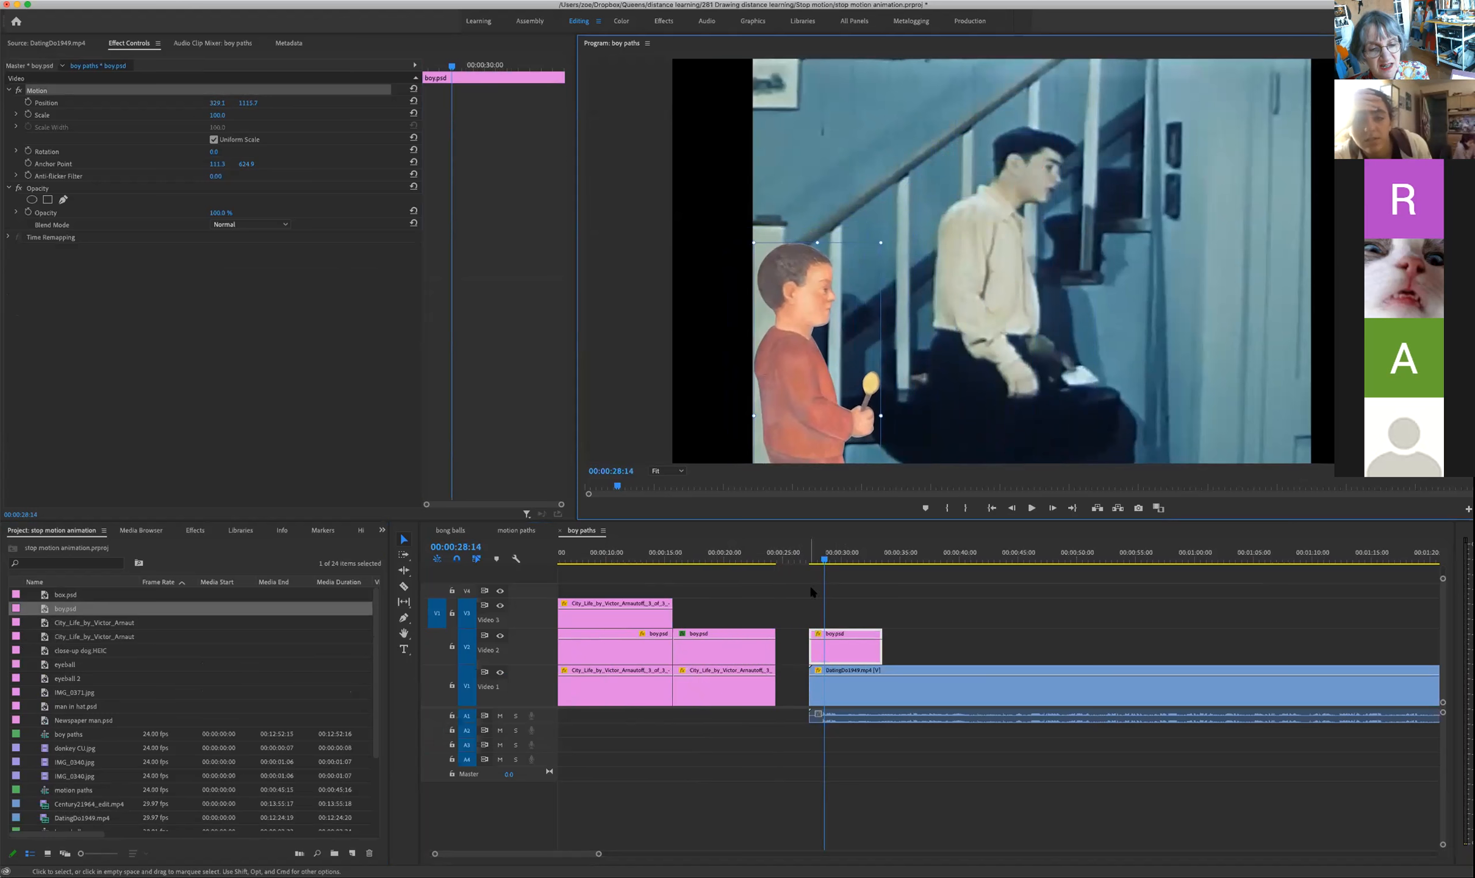
# Step: Cut DatingDo1949.mp4 at 00:00:34:16, before the Hi-Teen Carnival ticket close-up, and delete the remainder of the clip
pyautogui.moveTo(829, 561); pyautogui.dragTo(869, 560)
pyautogui.press('space')
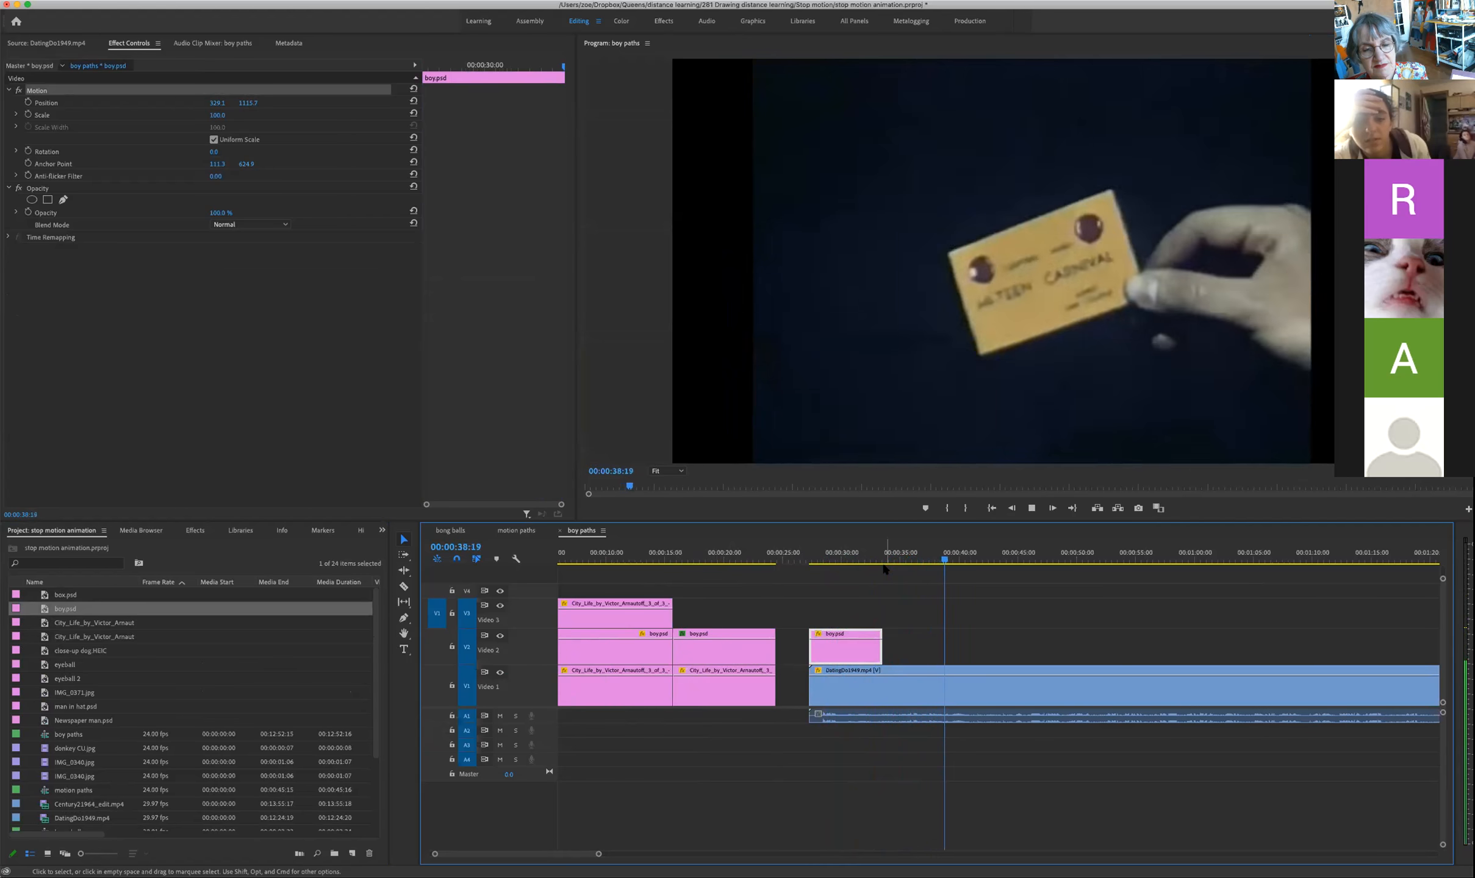
pyautogui.press('space')
pyautogui.press('Left')
pyautogui.press('Left')
pyautogui.press('Left')
pyautogui.press('Left')
pyautogui.press('Left')
pyautogui.press('Left')
pyautogui.press('Left')
pyautogui.press('Left')
pyautogui.press('Left')
pyautogui.press('Left')
pyautogui.press('Left')
pyautogui.press('Left')
pyautogui.press('Left')
pyautogui.press('Left')
pyautogui.press('Left')
pyautogui.press('Left')
pyautogui.press('Left')
pyautogui.press('Left')
pyautogui.press('Left')
pyautogui.press('Left')
pyautogui.press('Left')
pyautogui.press('Left')
pyautogui.press('Left')
pyautogui.press('Left')
pyautogui.press('Left')
pyautogui.press('Left')
pyautogui.press('Left')
pyautogui.press('Left')
pyautogui.press('Left')
pyautogui.press('Left')
pyautogui.press('Left')
pyautogui.press('Left')
pyautogui.press('Left')
pyautogui.press('Left')
pyautogui.press('Left')
pyautogui.press('Left')
pyautogui.press('Left')
pyautogui.press('Left')
pyautogui.press('Left')
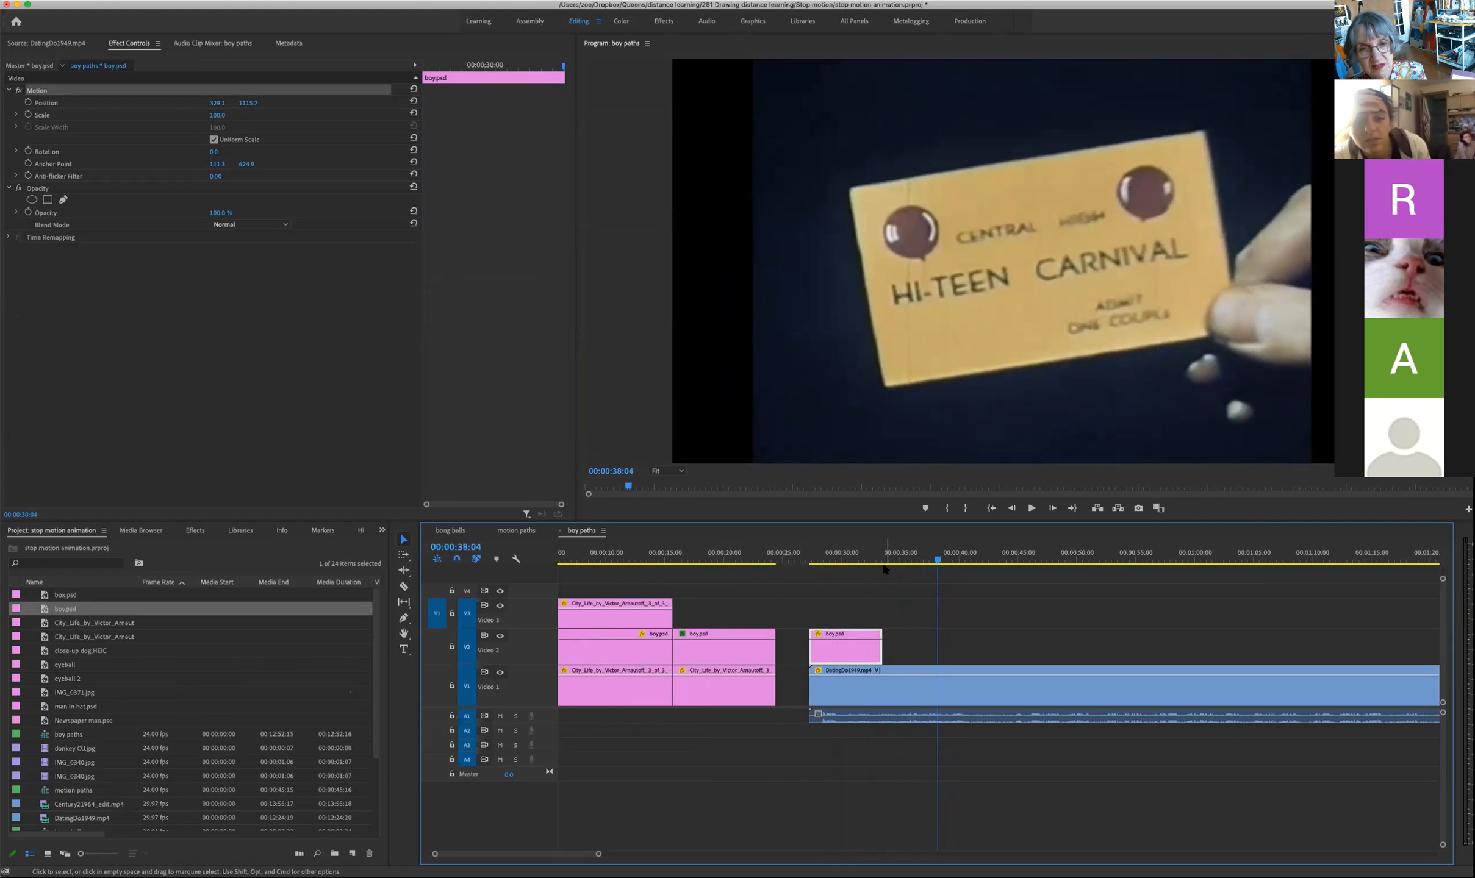
pyautogui.press('Left')
pyautogui.press('Left')
pyautogui.press('Left')
pyautogui.press('Left')
pyautogui.press('Left')
pyautogui.press('Left')
pyautogui.press('Left')
pyautogui.press('Left')
pyautogui.press('Left')
pyautogui.press('Left')
pyautogui.press('Left')
pyautogui.press('Left')
pyautogui.press('Left')
pyautogui.press('Left')
pyautogui.press('Left')
pyautogui.press('Left')
pyautogui.press('Left')
pyautogui.press('Left')
pyautogui.press('Left')
pyautogui.press('Left')
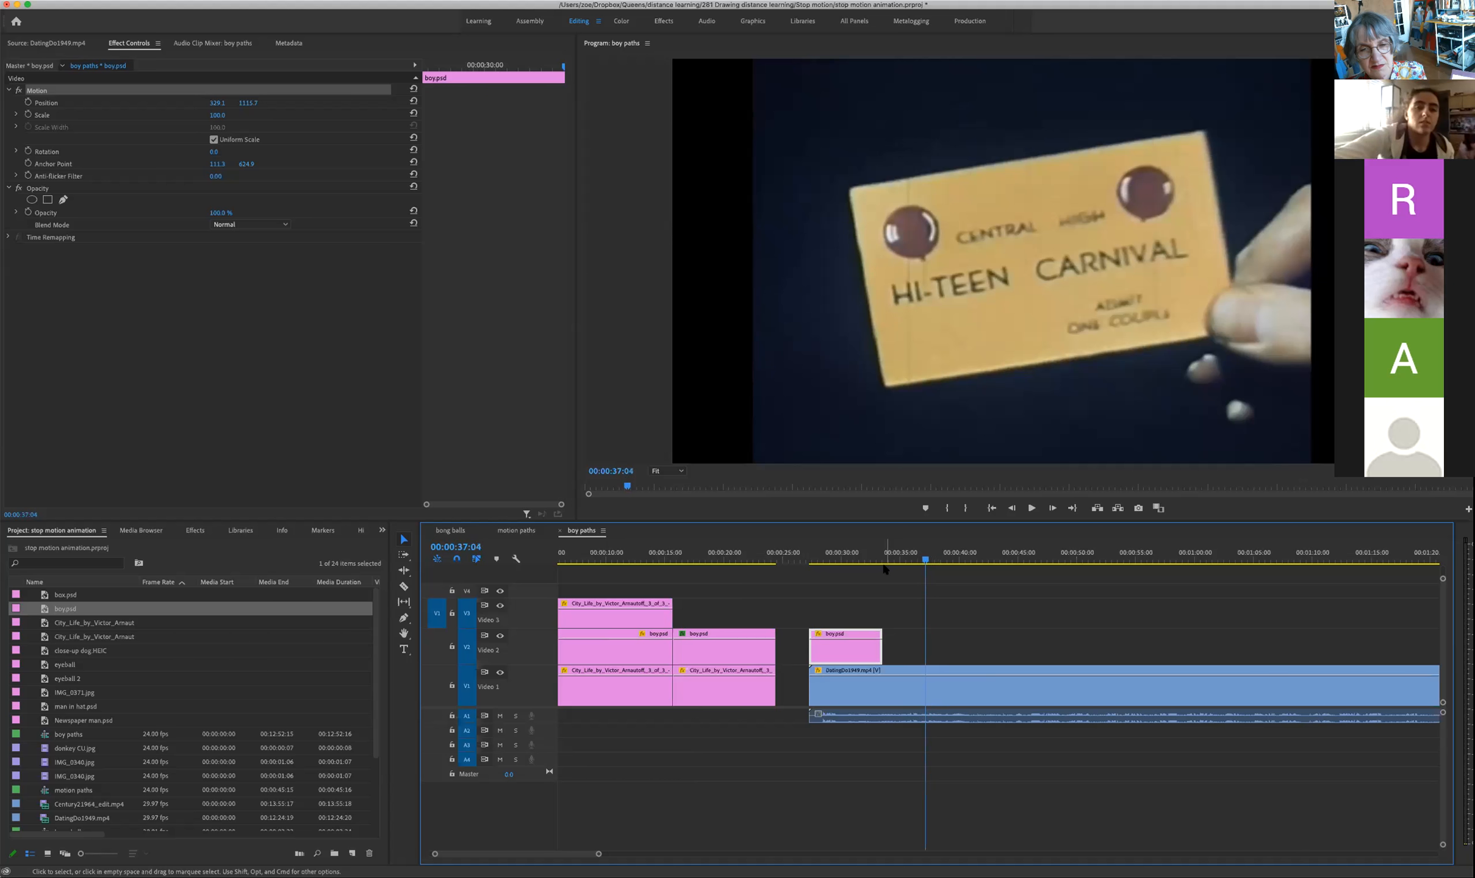
pyautogui.press('Left')
pyautogui.press('Left')
pyautogui.press('Left')
pyautogui.press('Left')
pyautogui.press('Left')
pyautogui.press('Left')
pyautogui.press('Left')
pyautogui.press('Left')
pyautogui.press('Left')
pyautogui.press('Left')
pyautogui.press('Left')
pyautogui.press('Left')
pyautogui.press('Left')
pyautogui.press('Left')
pyautogui.press('Left')
pyautogui.press('Left')
pyautogui.press('Left')
pyautogui.press('Left')
pyautogui.press('Left')
pyautogui.press('Left')
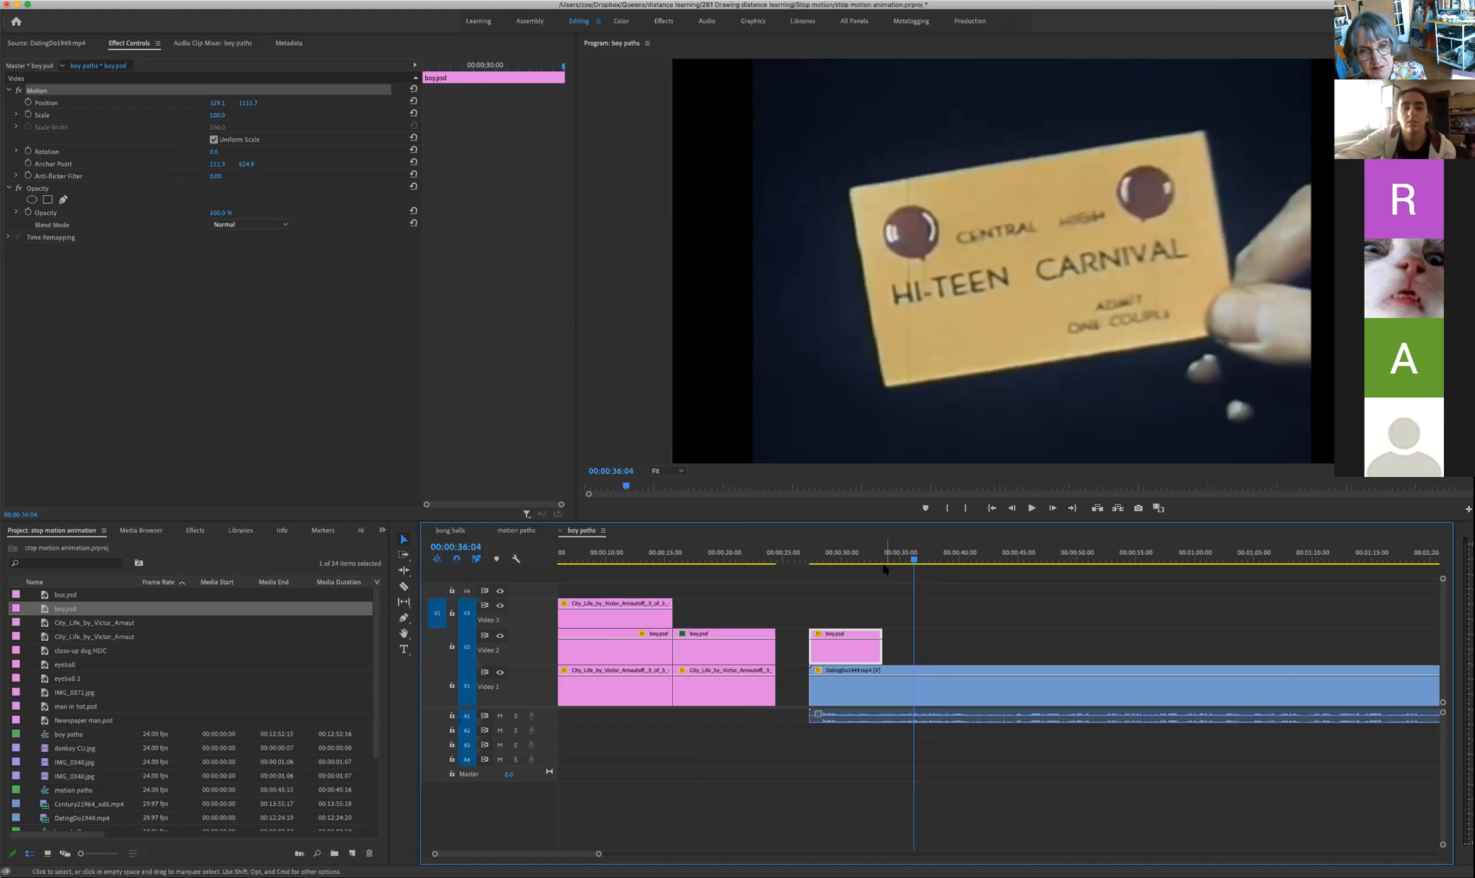
pyautogui.press('Left')
pyautogui.press('Left')
pyautogui.press('Left')
pyautogui.press('Left')
pyautogui.press('Left')
pyautogui.press('Left')
pyautogui.press('Left')
pyautogui.press('Left')
pyautogui.press('Left')
pyautogui.press('Left')
pyautogui.press('Left')
pyautogui.press('Left')
pyautogui.press('Left')
pyautogui.press('Left')
pyautogui.press('Left')
pyautogui.press('Left')
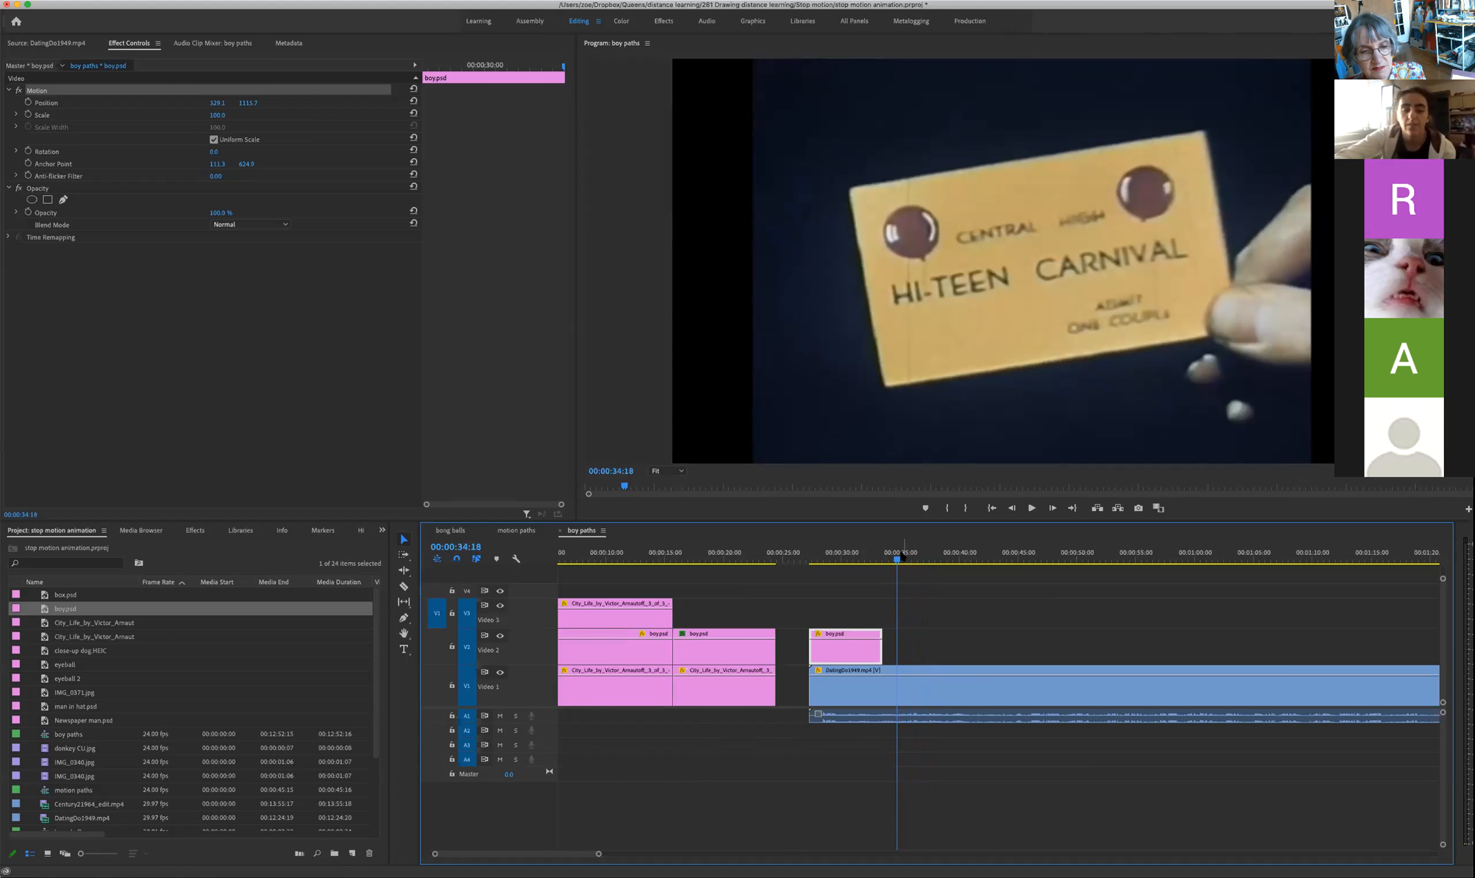
pyautogui.moveTo(898, 559); pyautogui.dragTo(897, 560)
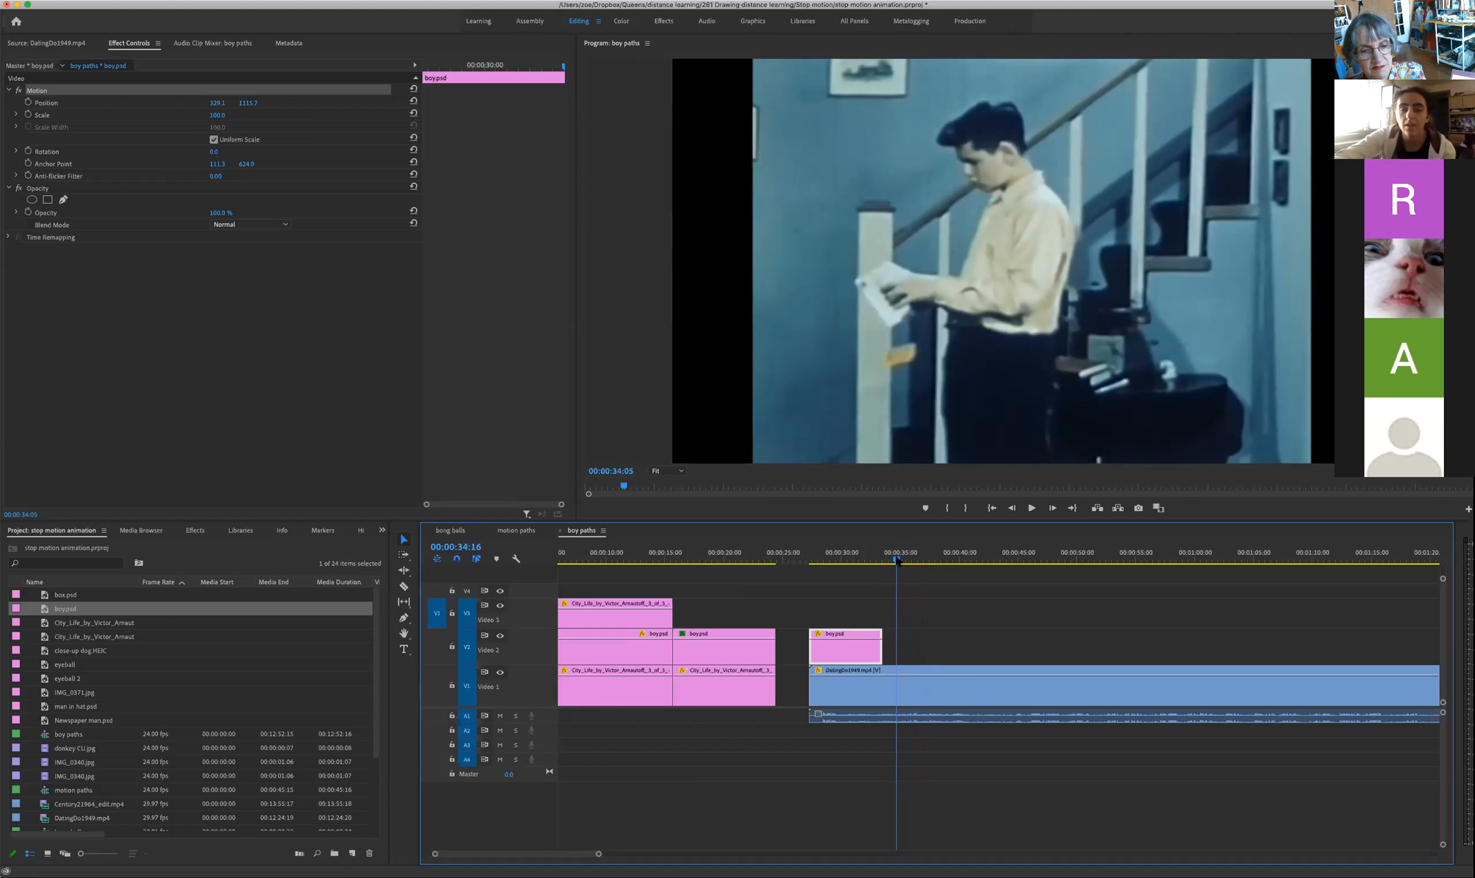
pyautogui.click(404, 588)
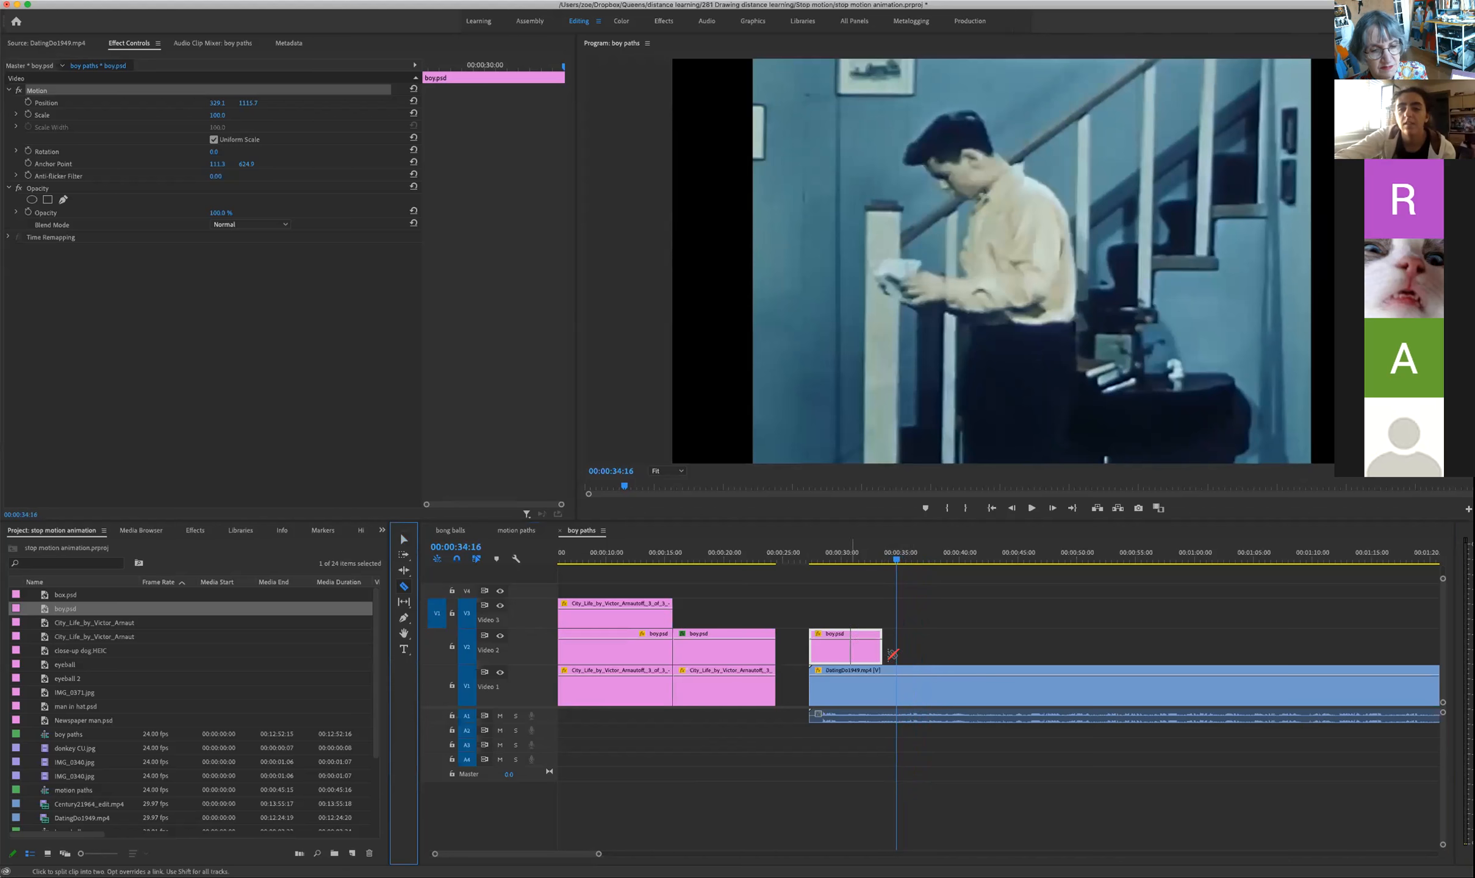
pyautogui.click(896, 677)
pyautogui.click(402, 539)
pyautogui.click(937, 681)
pyautogui.press('Delete')
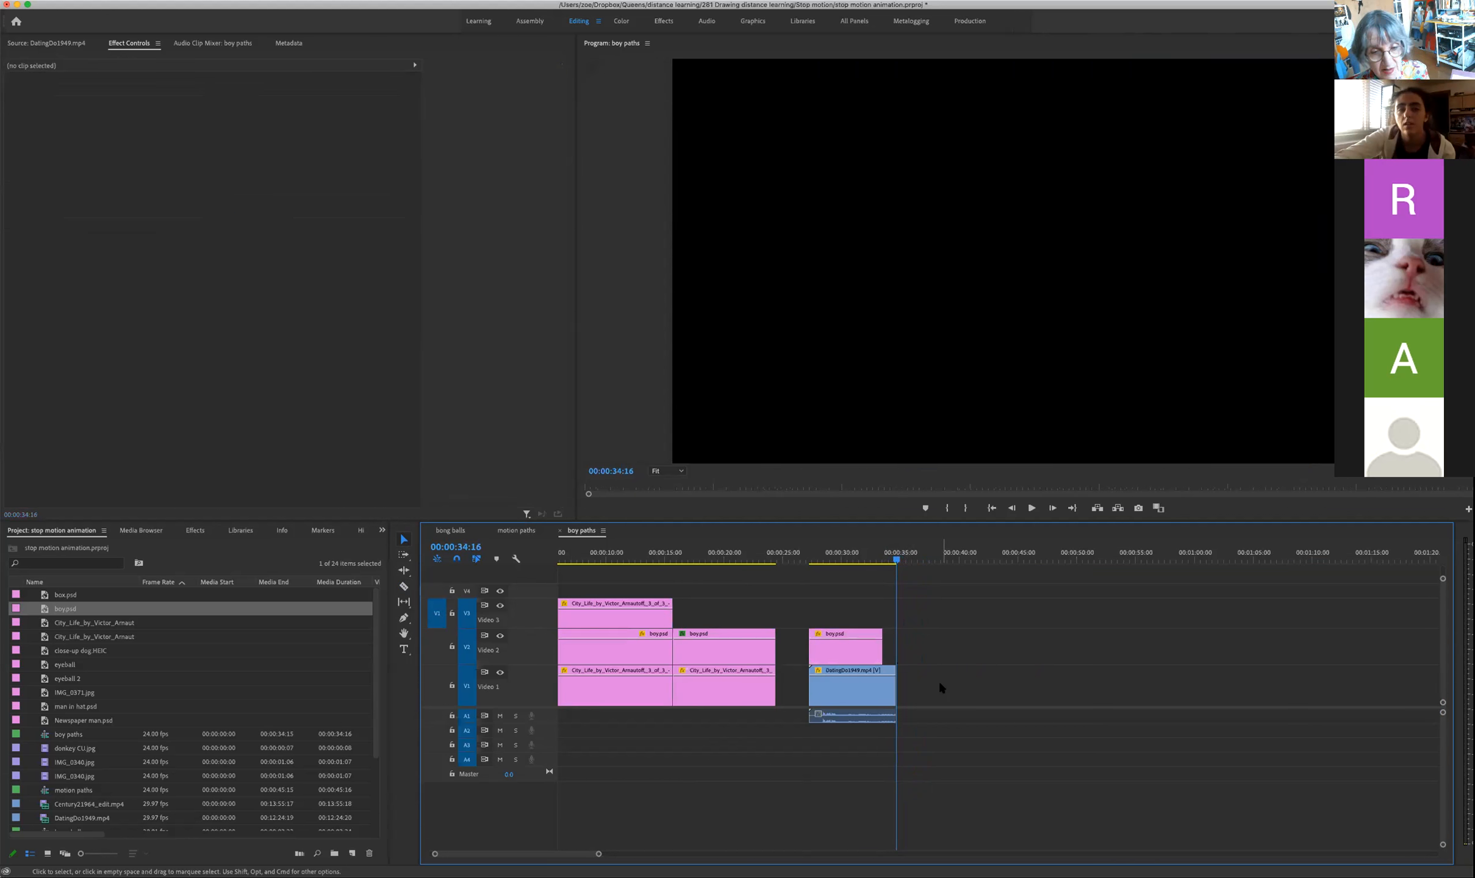
# Step: Extend boy.psd on Video 2 to the end of the shortened DatingDo1949.mp4 clip and start playback near the shot's beginning
pyautogui.hscroll(1, 899, 649)
pyautogui.moveTo(860, 645); pyautogui.dragTo(878, 643)
pyautogui.click(801, 557)
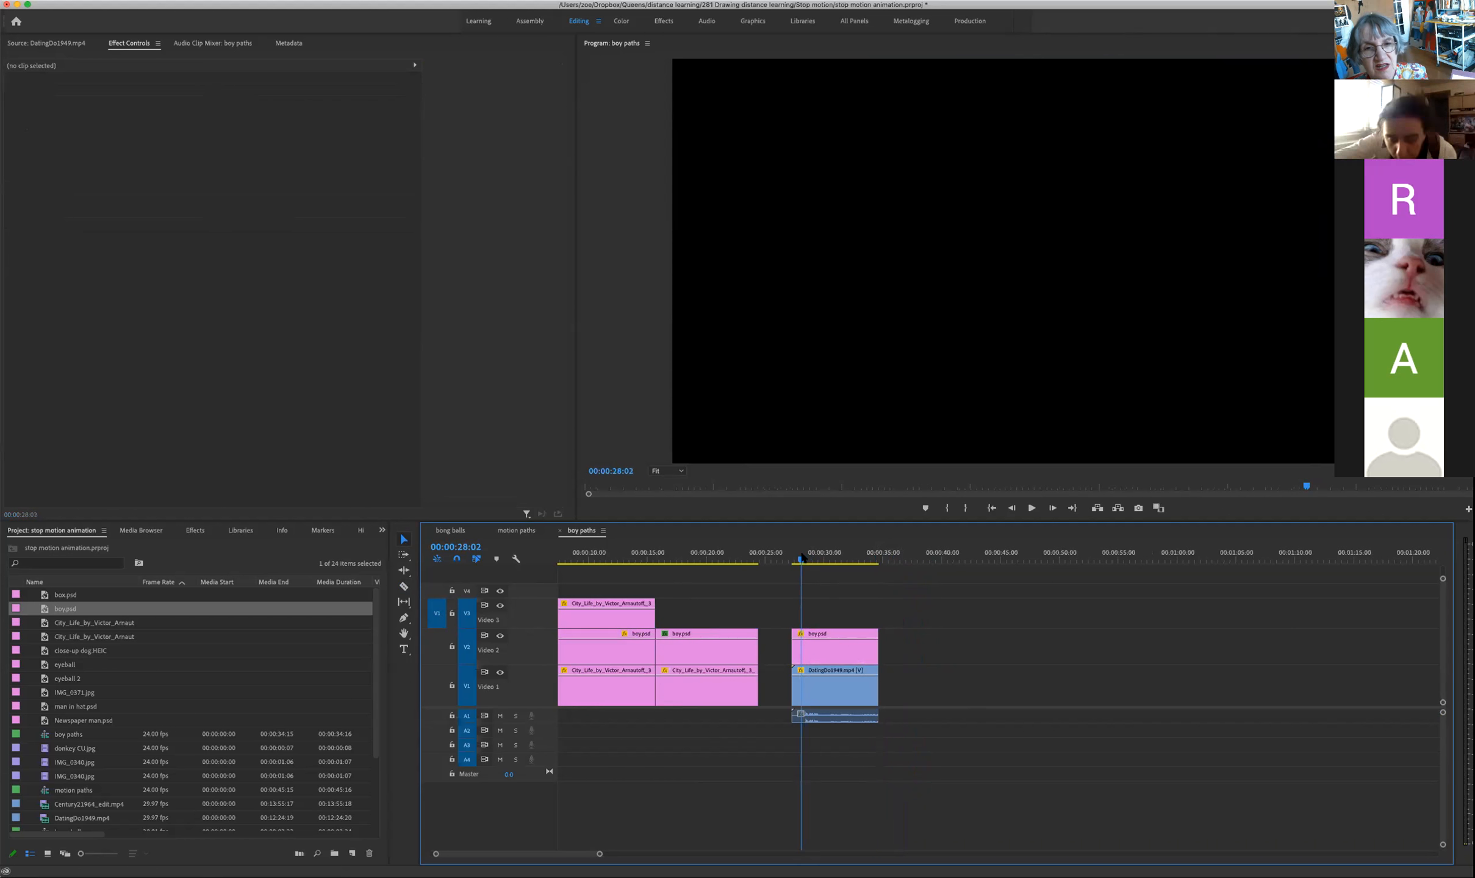
pyautogui.hscroll(-1, 806, 557)
pyautogui.hscroll(-1, 830, 557)
pyautogui.press('space')
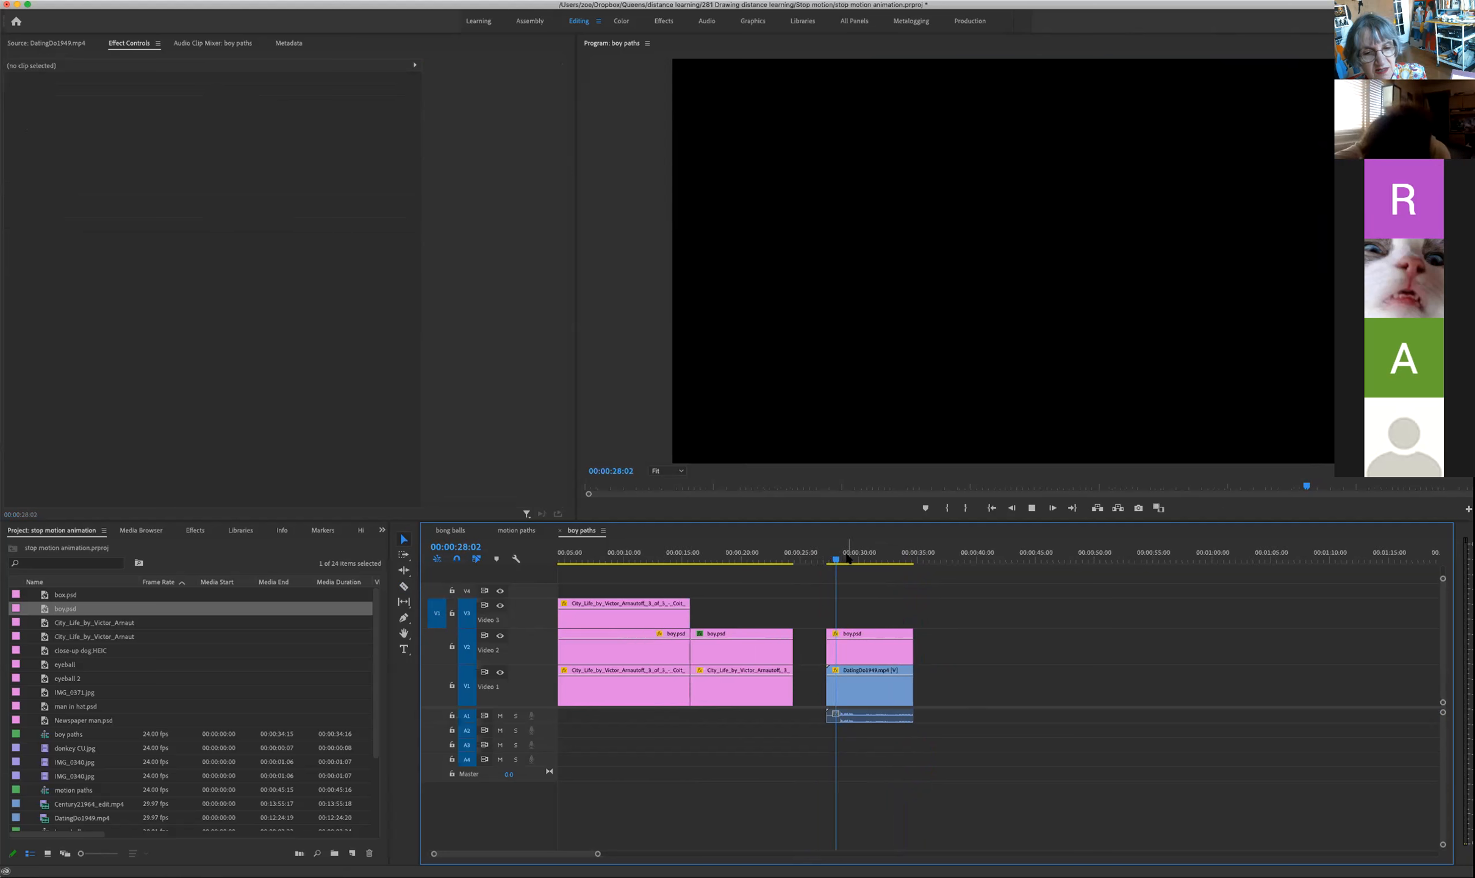
# Step: Trim the starts of DatingDo1949.mp4 and the boy.psd above it to 00:00:27:18, removing the dark opening frames
pyautogui.moveTo(836, 558)
pyautogui.mouseDown()
pyautogui.moveTo(861, 560)
pyautogui.moveTo(828, 562)
pyautogui.mouseUp()
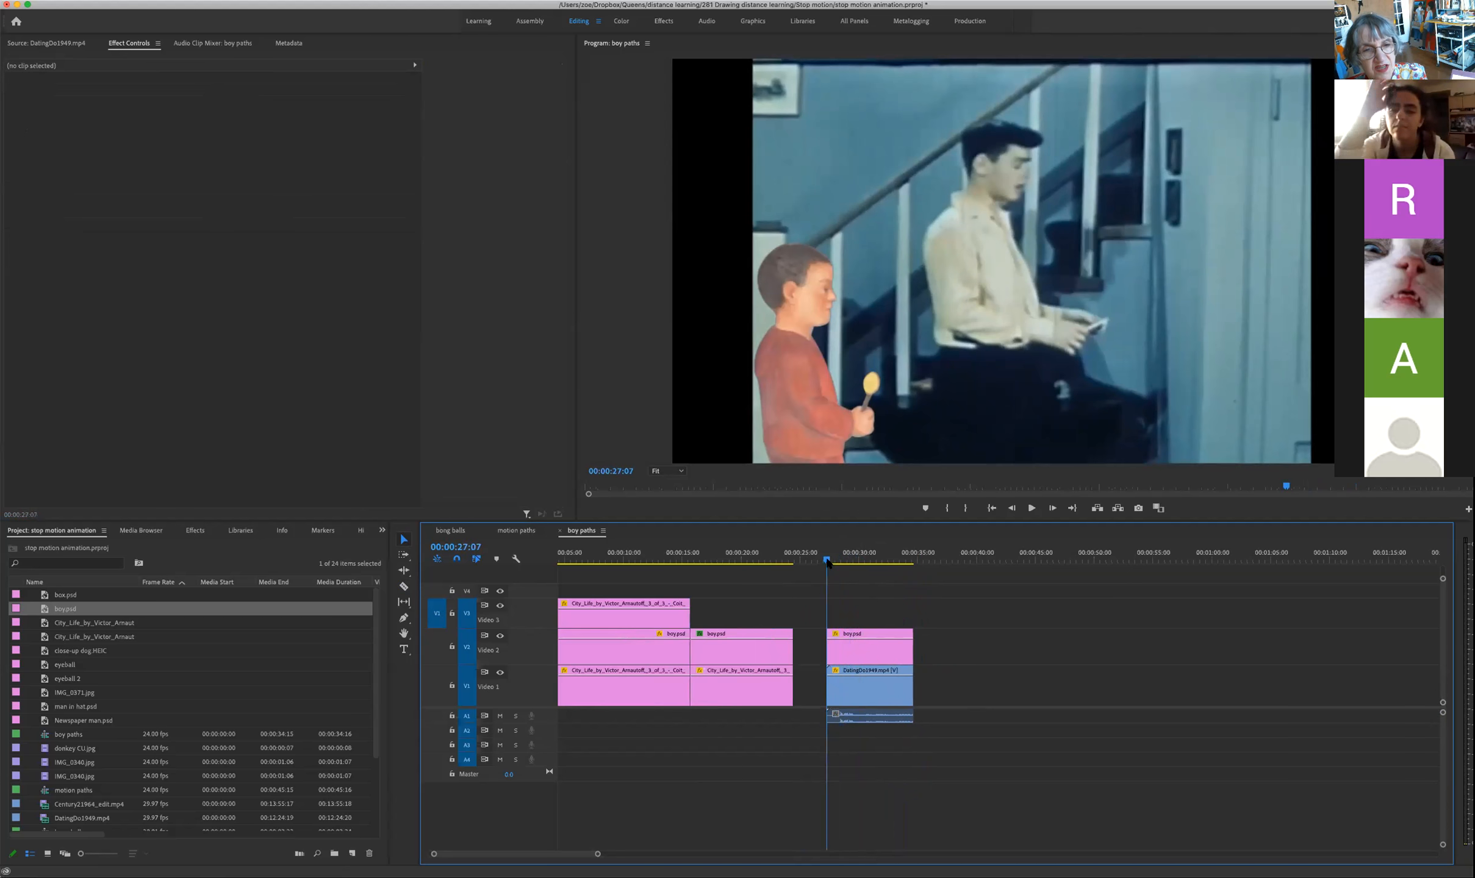
pyautogui.click(792, 398)
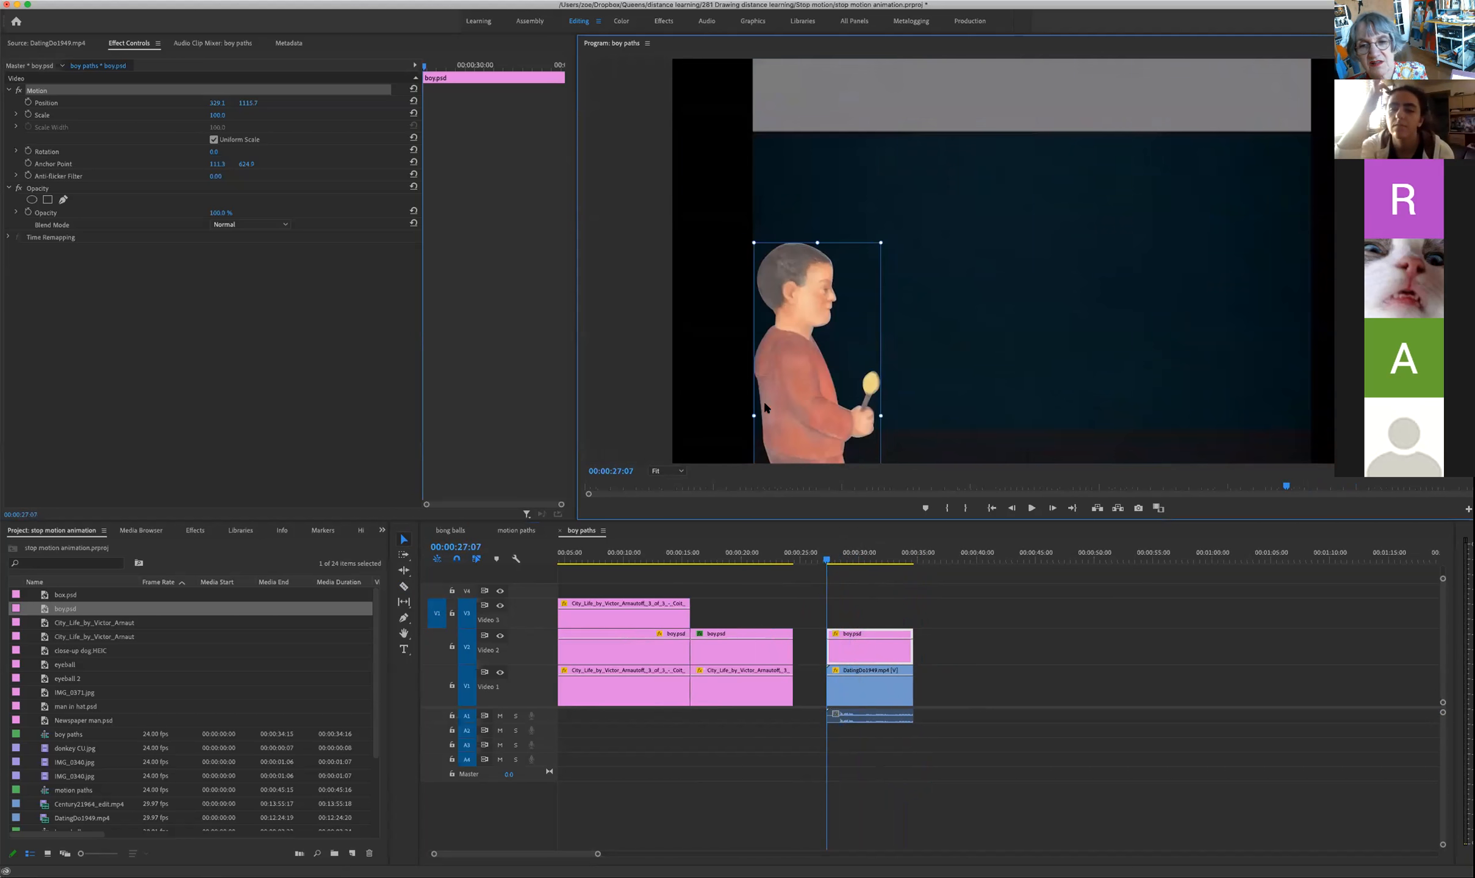
pyautogui.click(856, 558)
pyautogui.moveTo(856, 559); pyautogui.dragTo(827, 558)
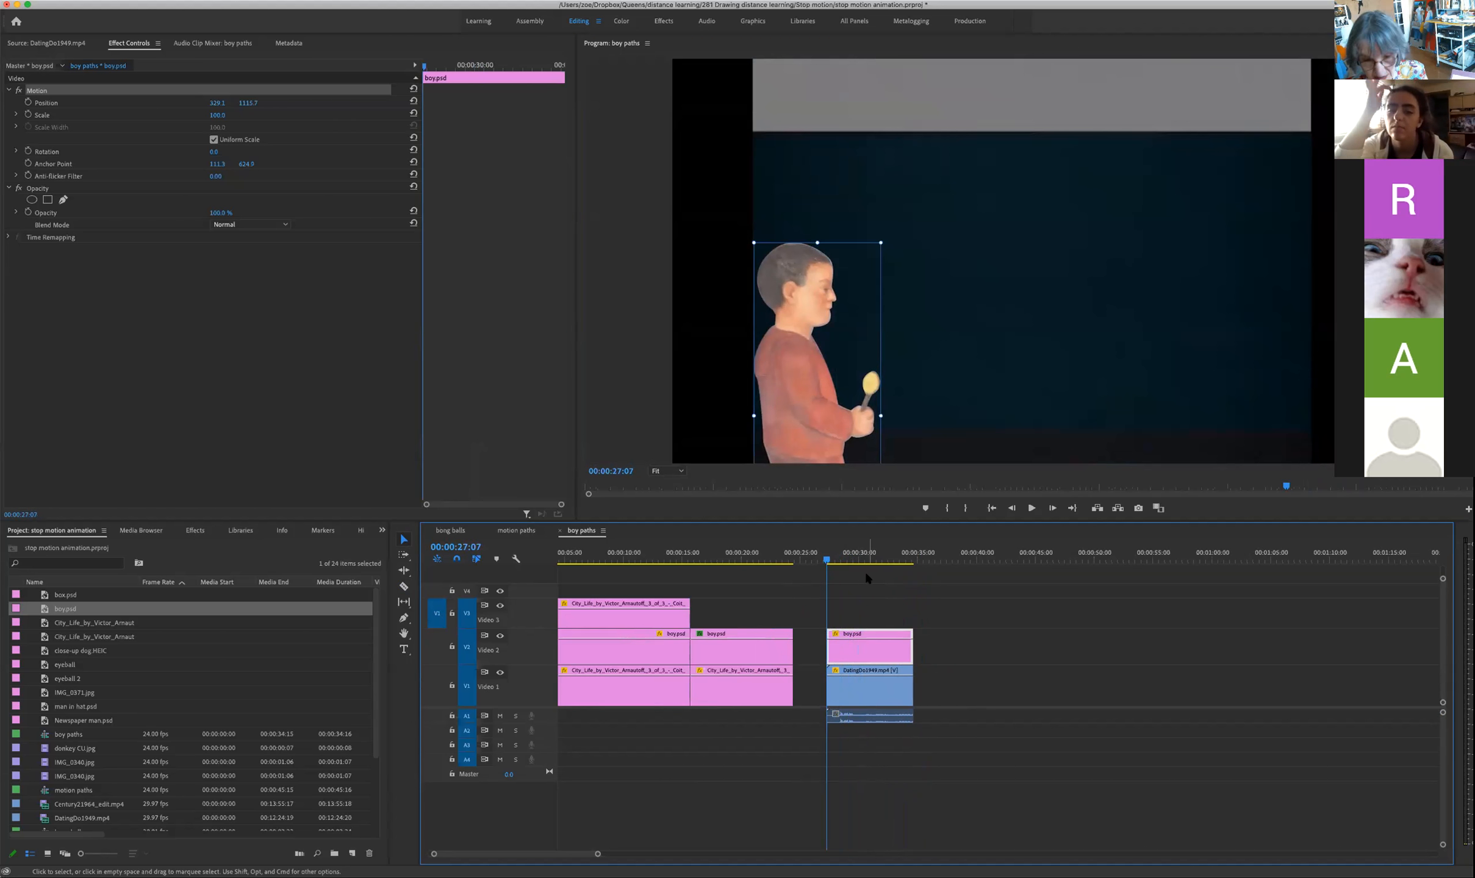
pyautogui.press('Right')
pyautogui.press('Right')
pyautogui.press('Right')
pyautogui.press('Right')
pyautogui.press('Right')
pyautogui.press('Right')
pyautogui.press('Right')
pyautogui.press('Right')
pyautogui.press('Right')
pyautogui.press('Right')
pyautogui.press('Right')
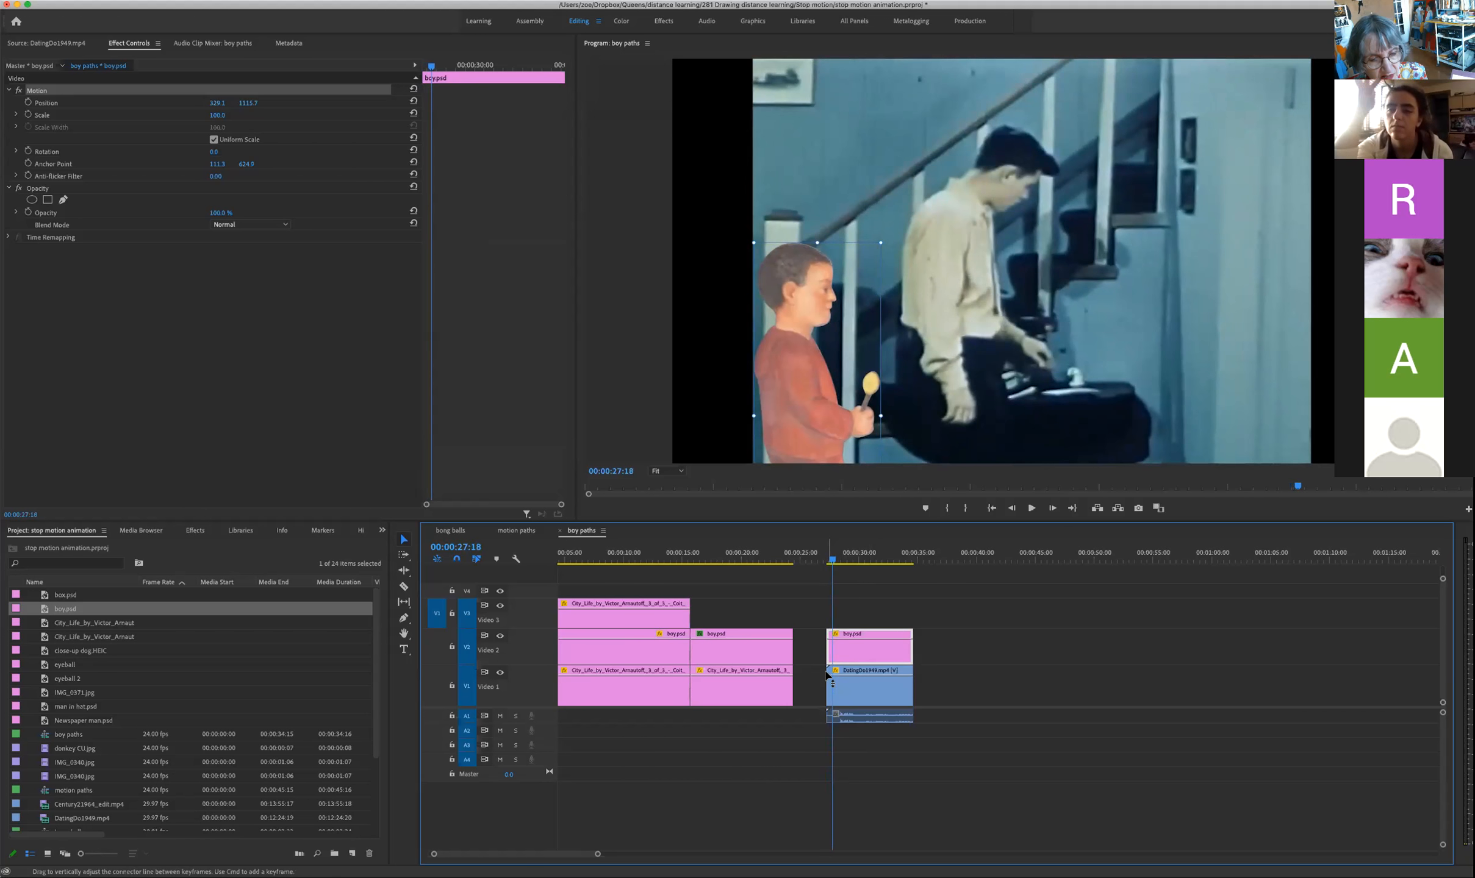
pyautogui.moveTo(828, 681); pyautogui.dragTo(833, 650)
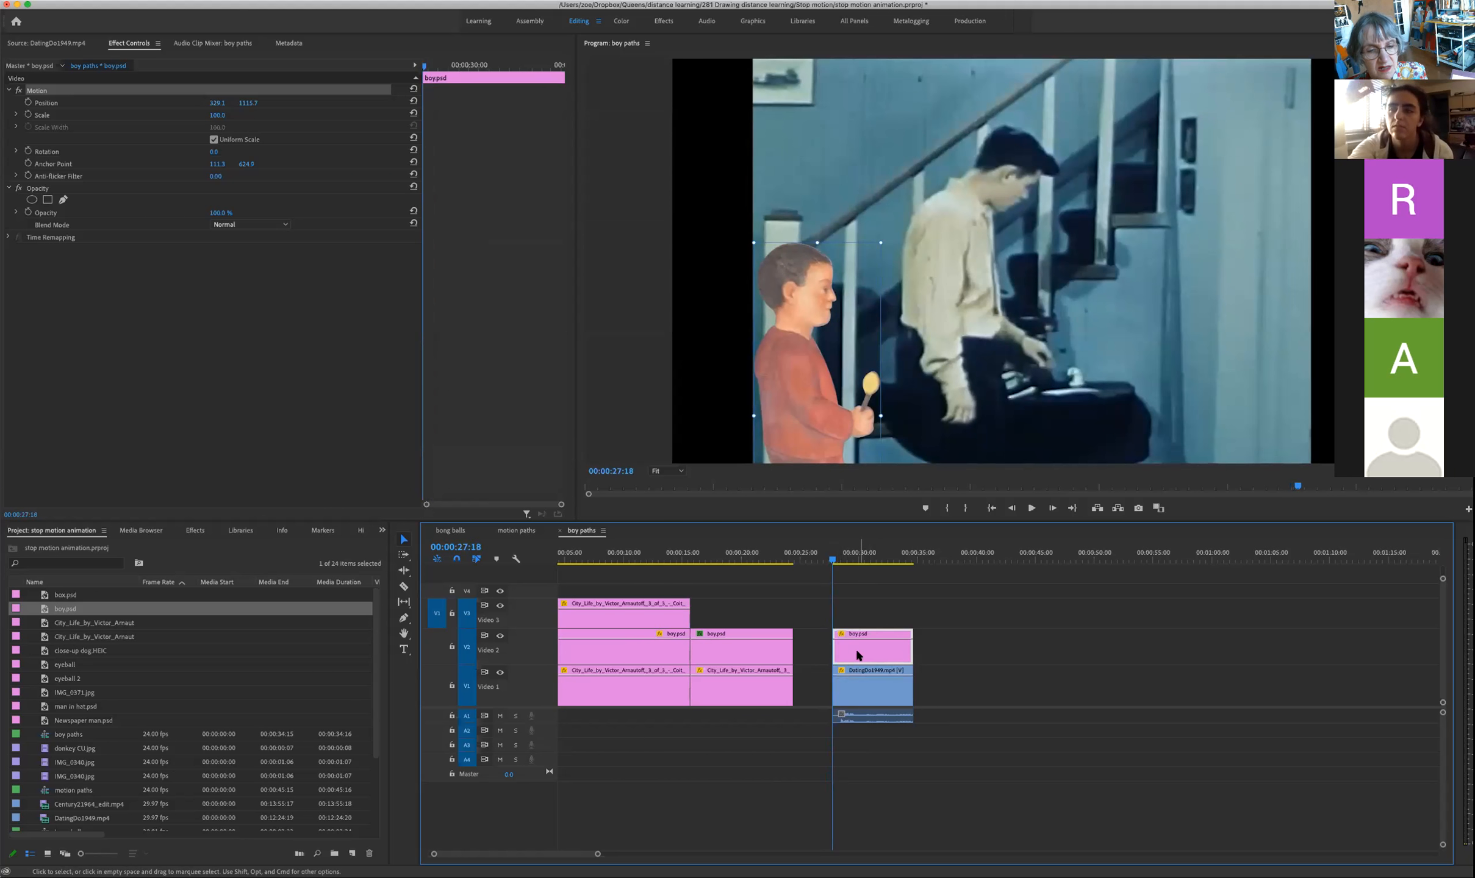
# Step: Keyframe the boy's Position at the shot's first frame and move him just past the footage's right edge at 00:00:34:15
pyautogui.click(28, 102)
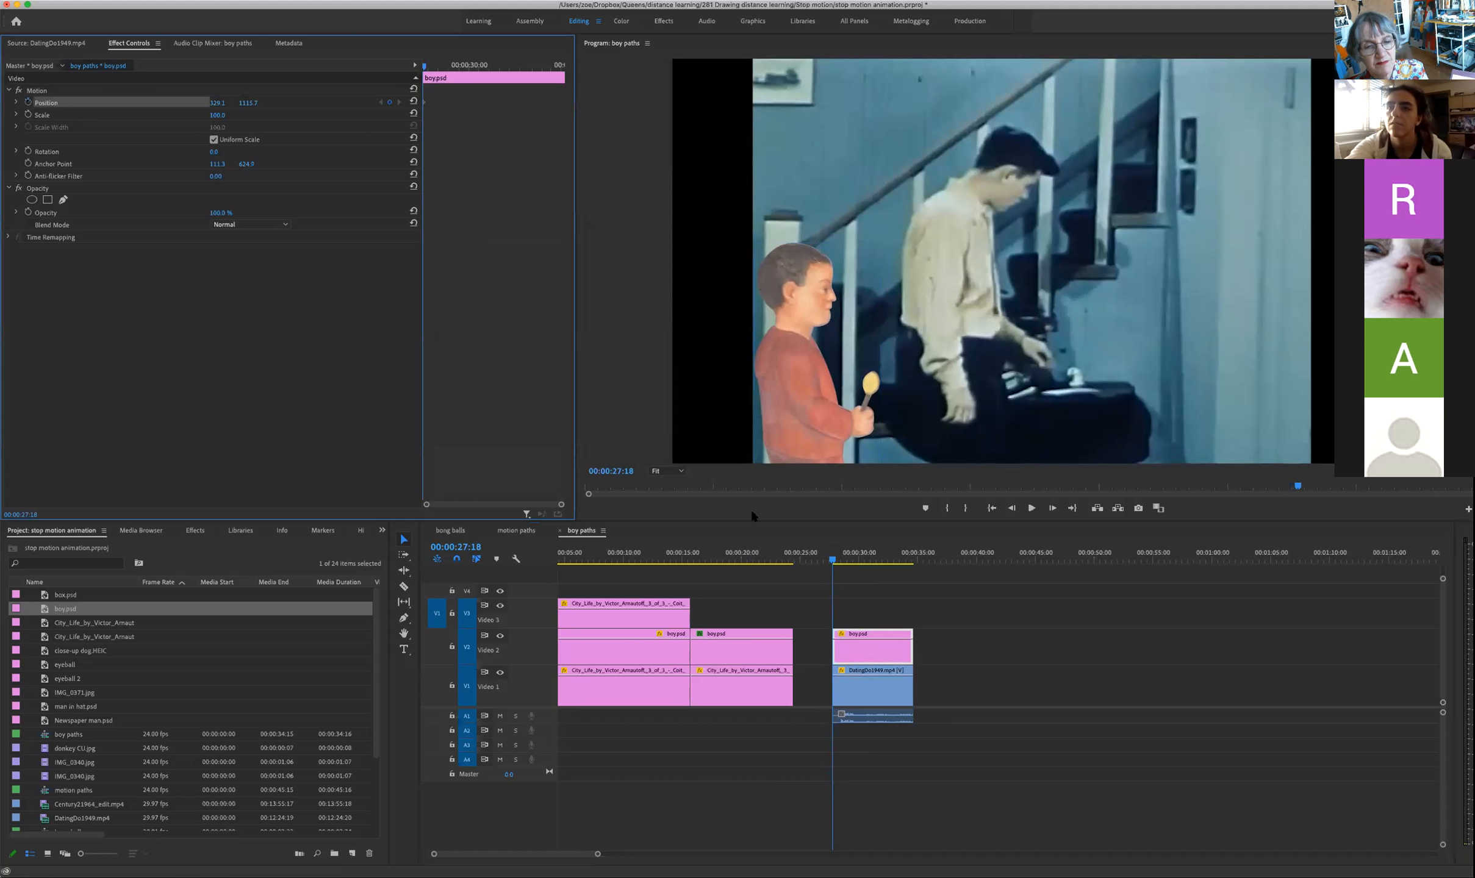
pyautogui.moveTo(833, 560); pyautogui.dragTo(909, 570)
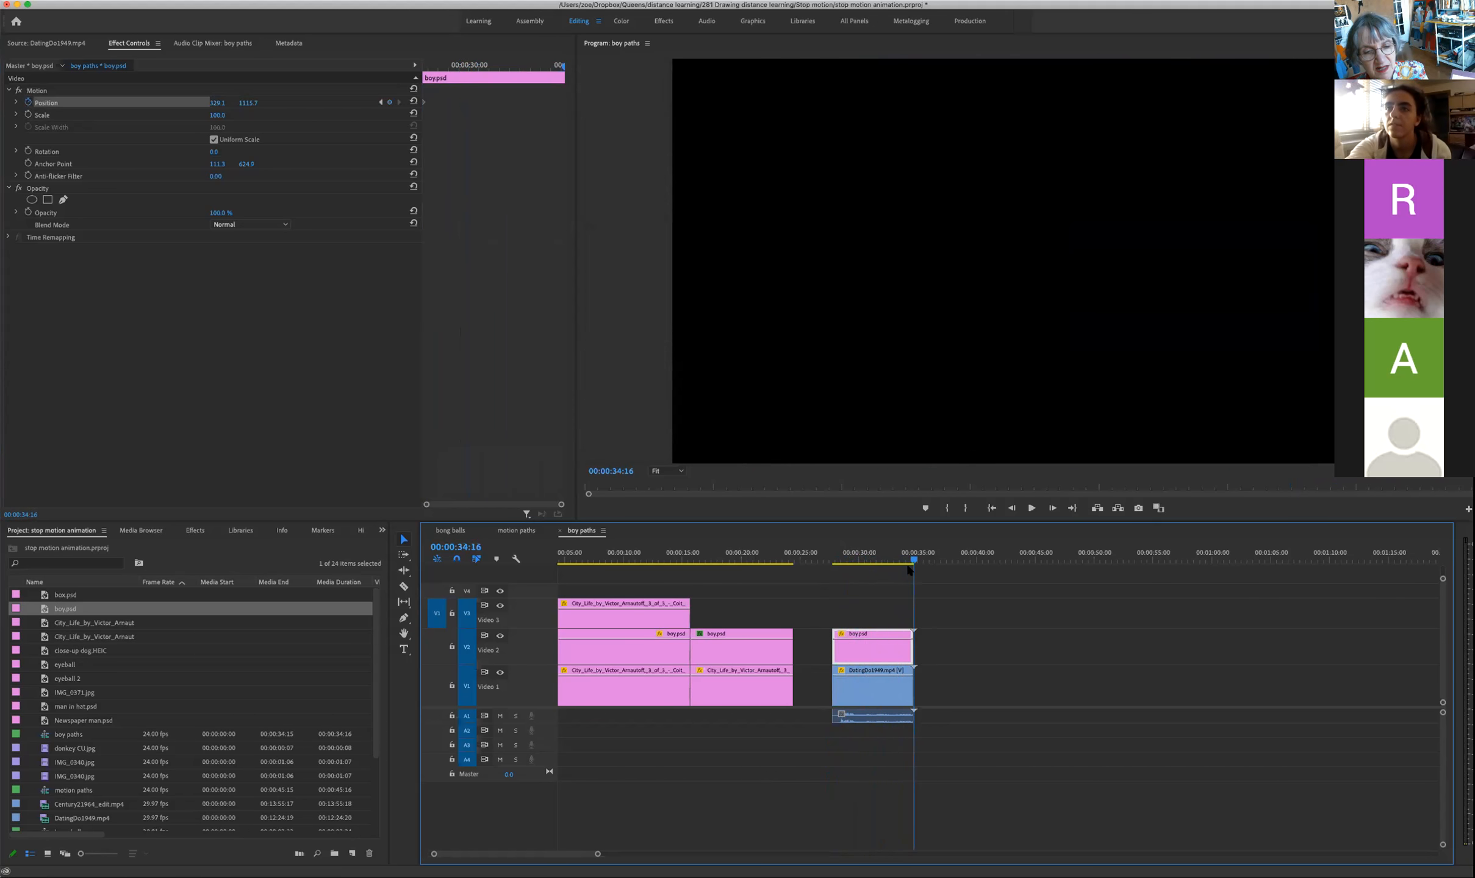
pyautogui.press('Left')
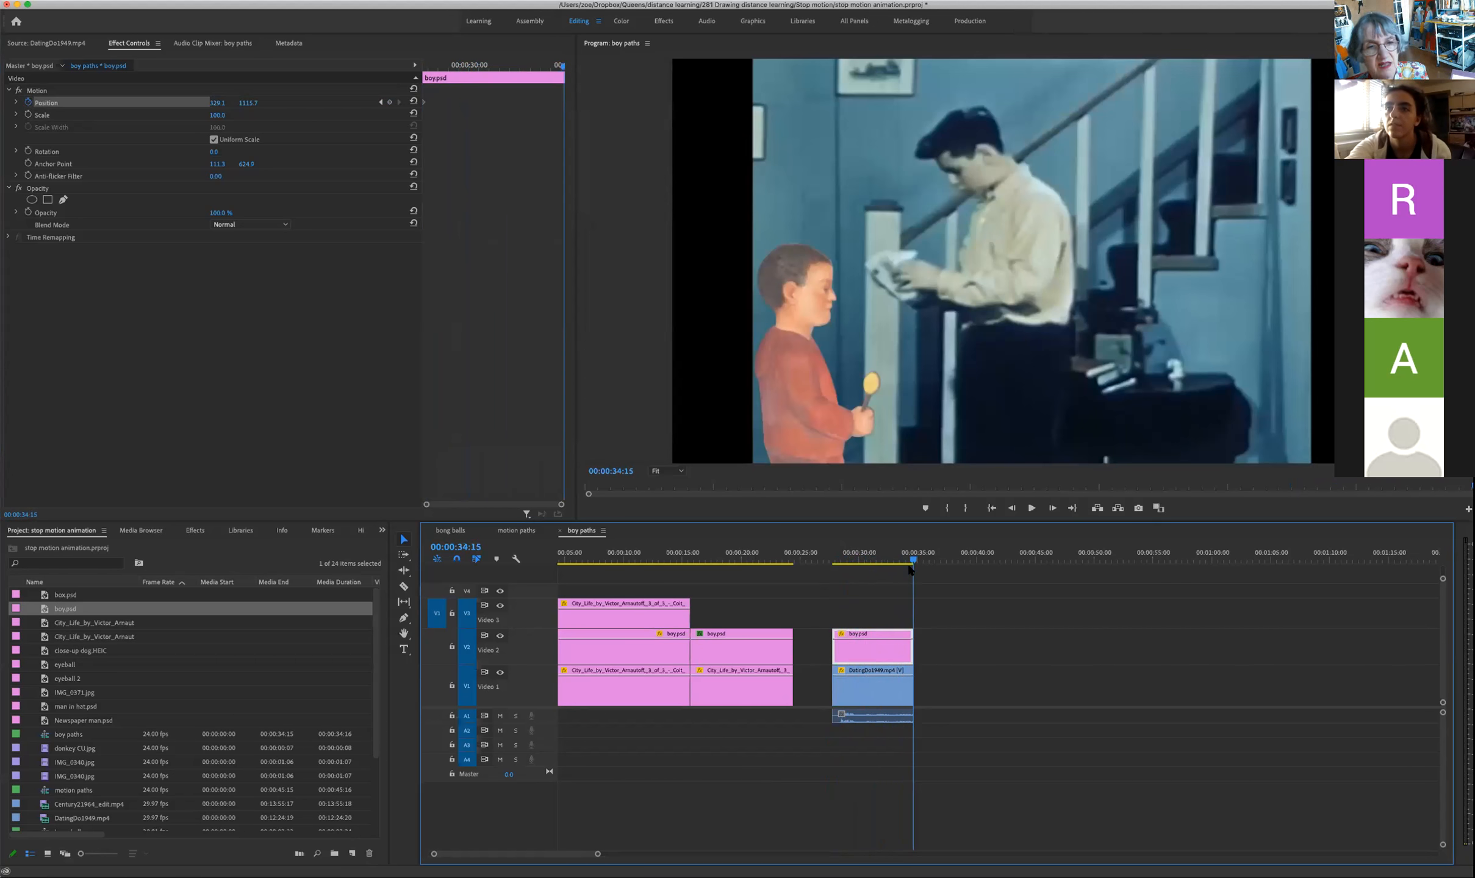
pyautogui.click(818, 411)
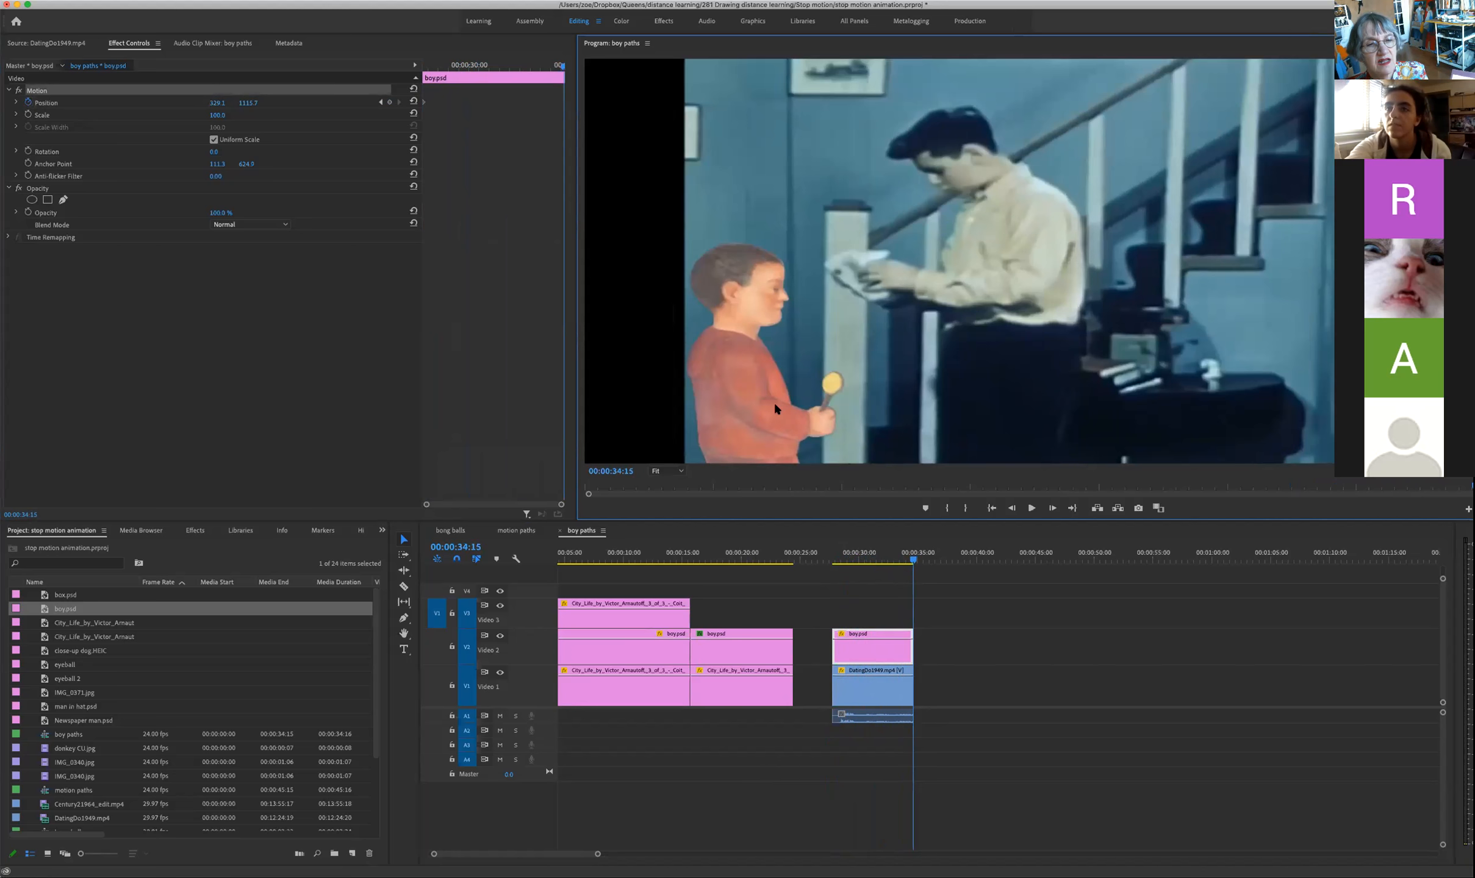
pyautogui.moveTo(785, 405); pyautogui.dragTo(1353, 416)
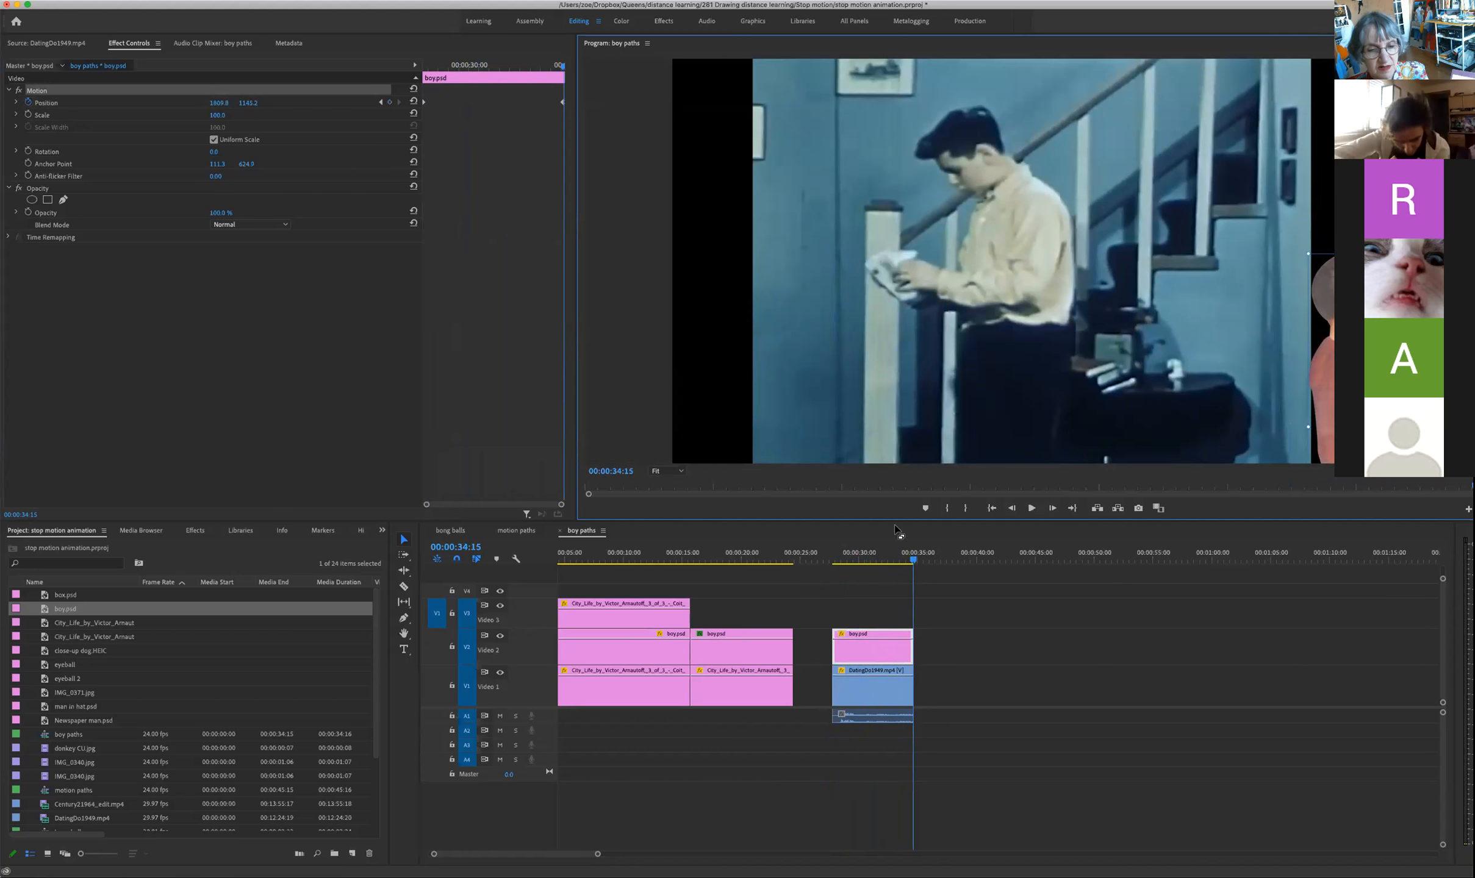
# Step: Review the boy's movement across the found footage by playing and scrubbing the shot, and save the project
pyautogui.click(834, 556)
pyautogui.press('space')
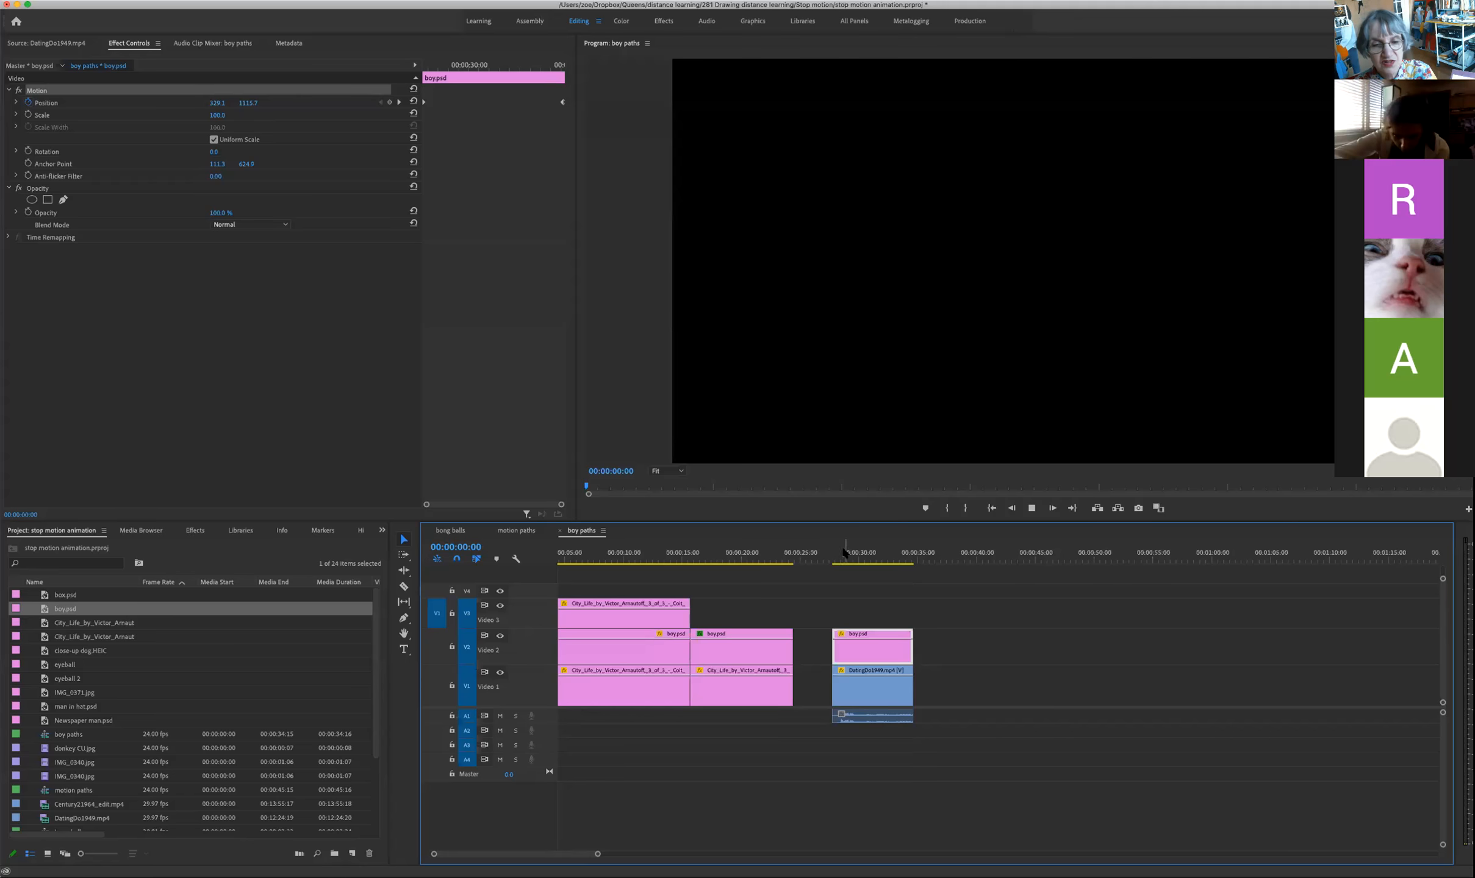
pyautogui.click(885, 558)
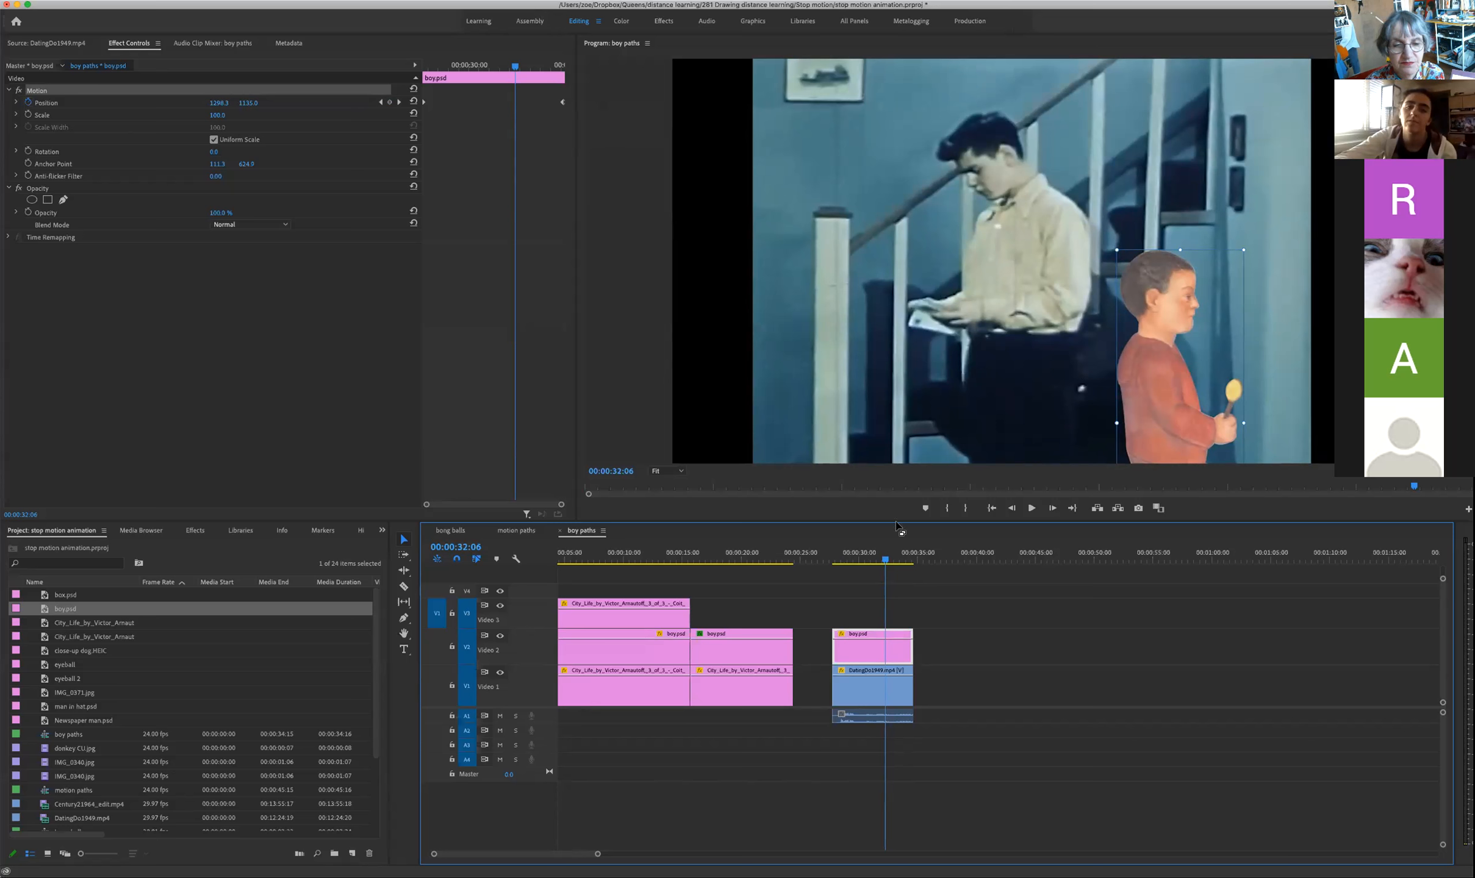
pyautogui.click(884, 559)
pyautogui.moveTo(884, 560); pyautogui.dragTo(857, 560)
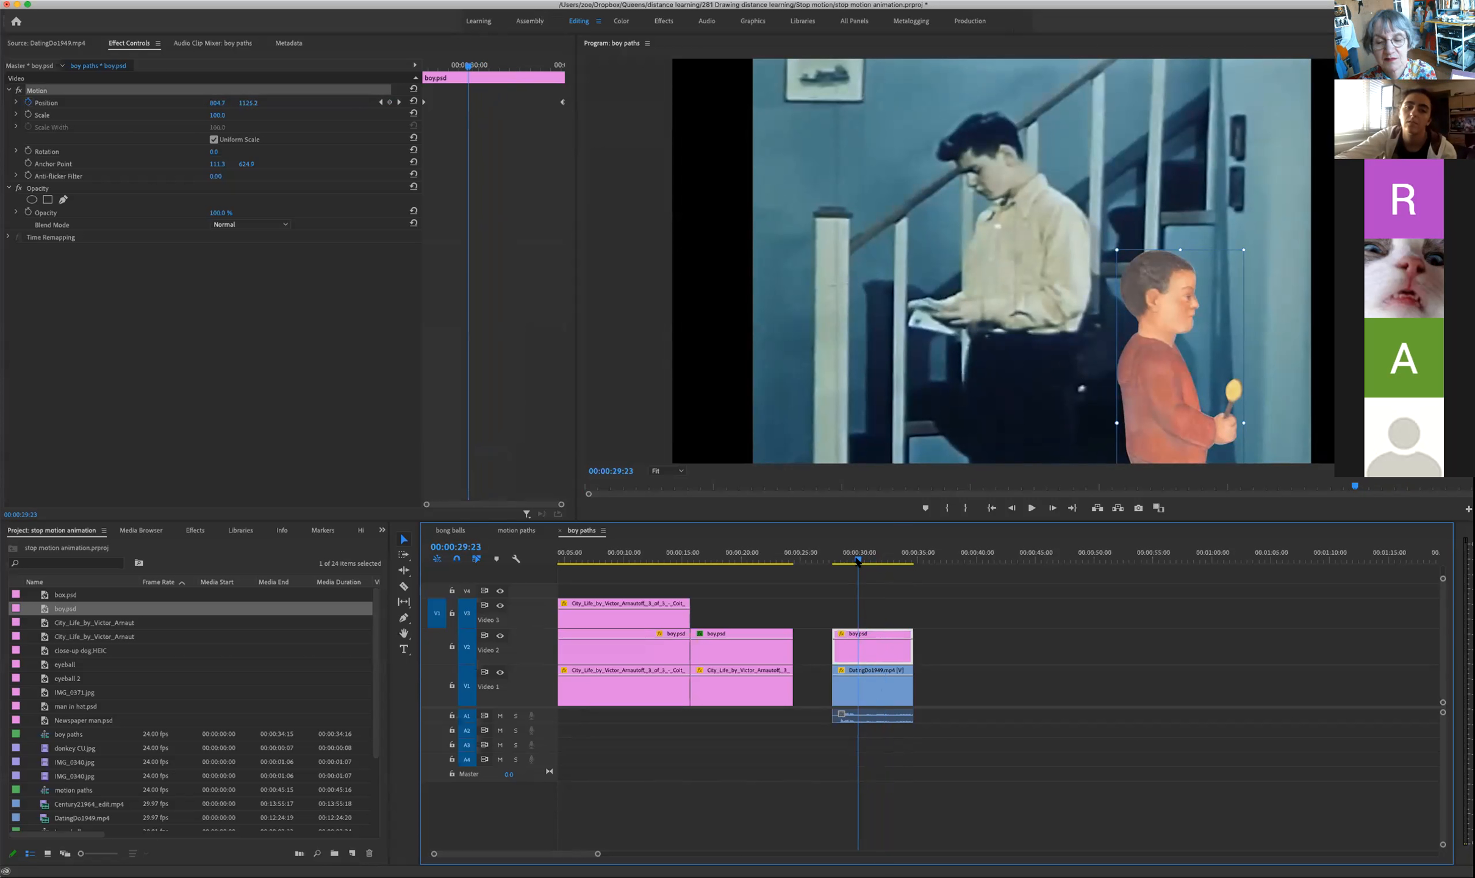
pyautogui.press('super+s')
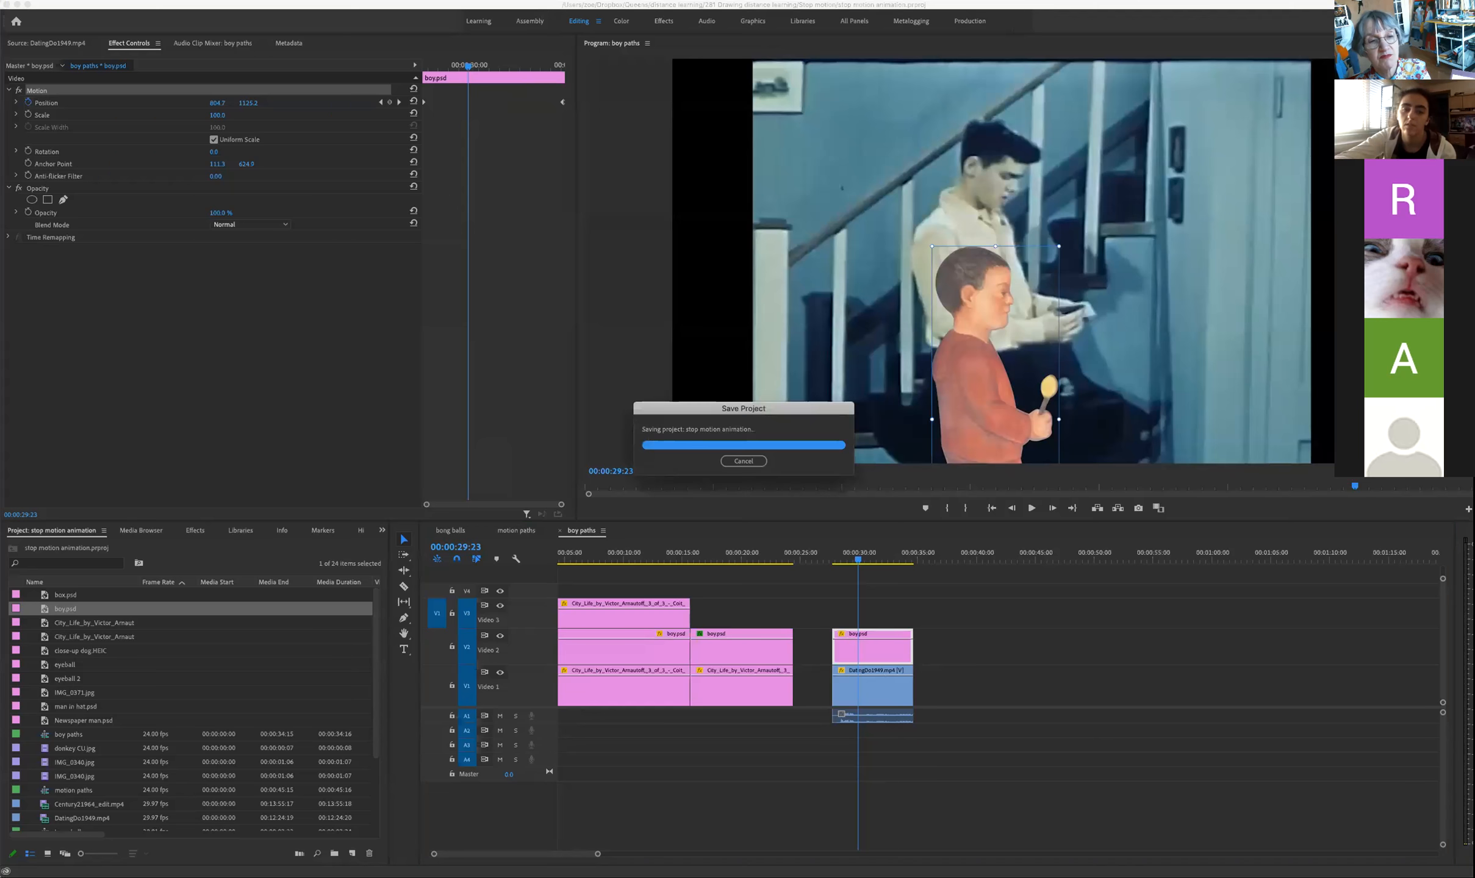